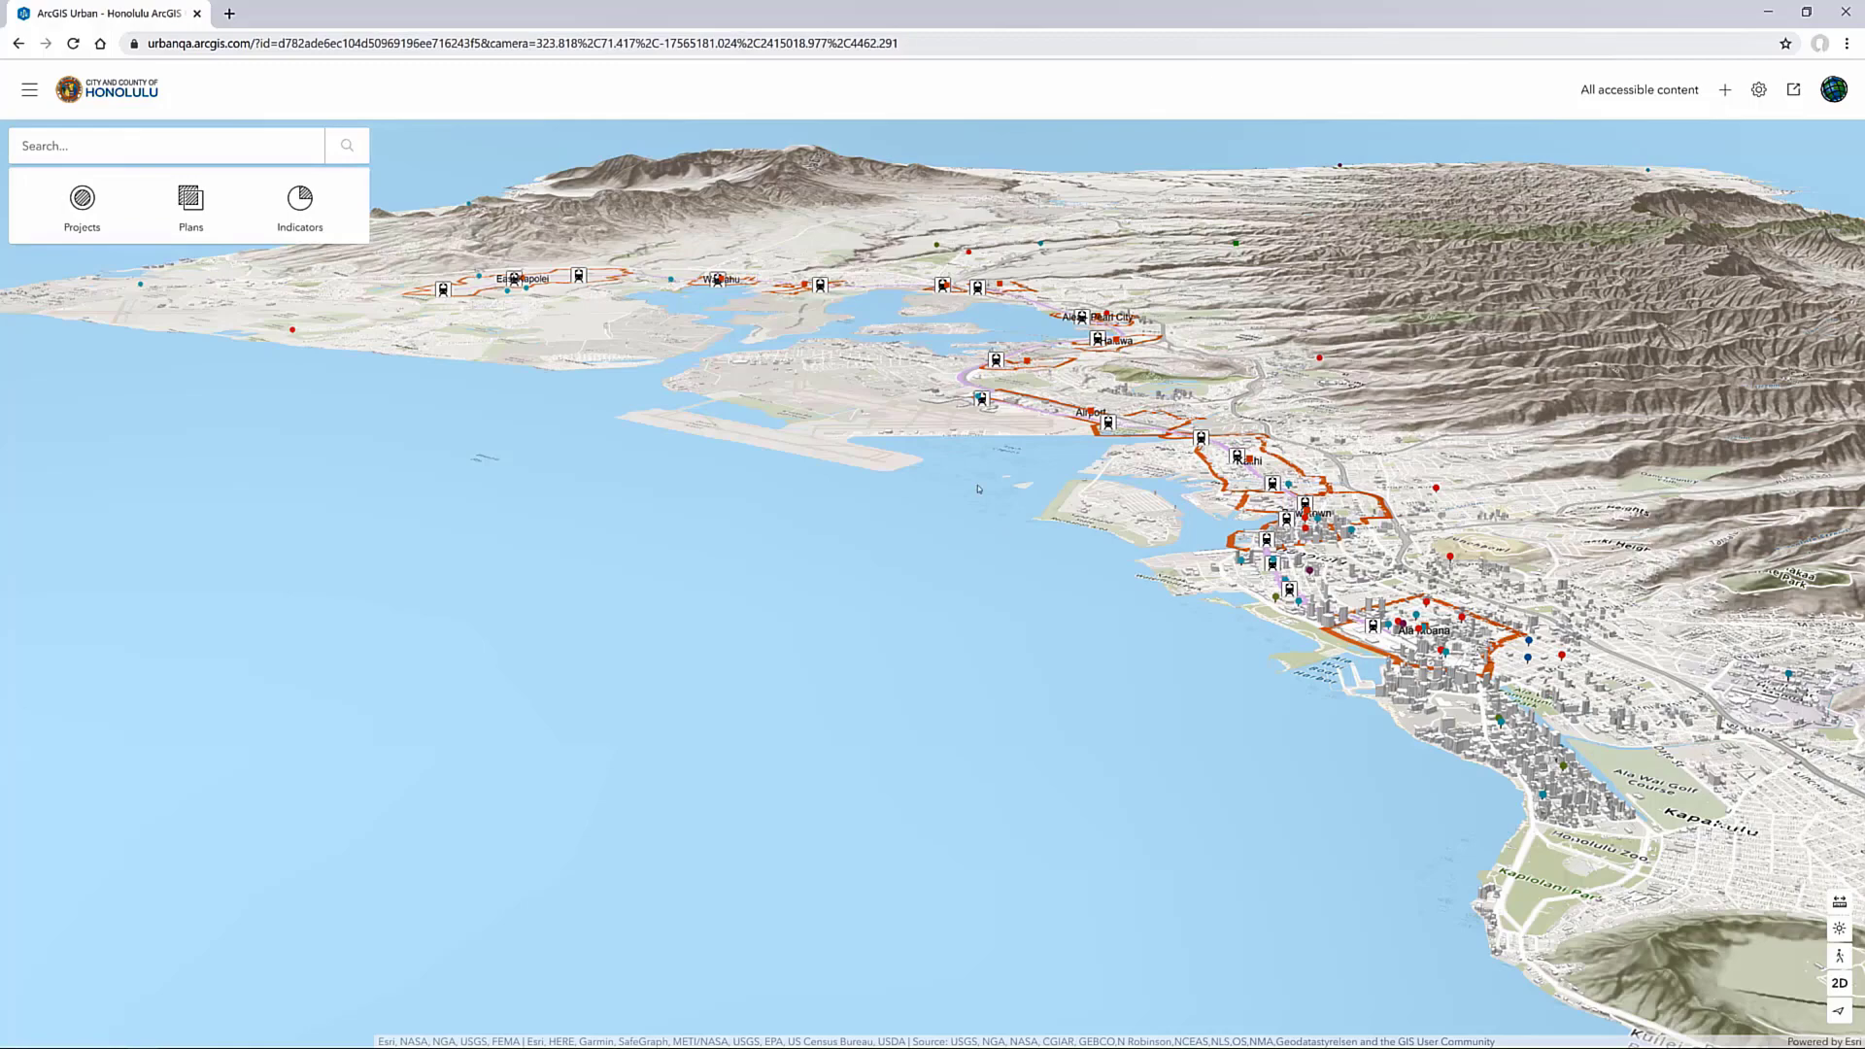
Open the list of projects for the Honolulu model and limit it to my own content
{"action": "scroll", "coordinate": [974, 448], "scroll_direction": "up", "scroll_amount": 3}
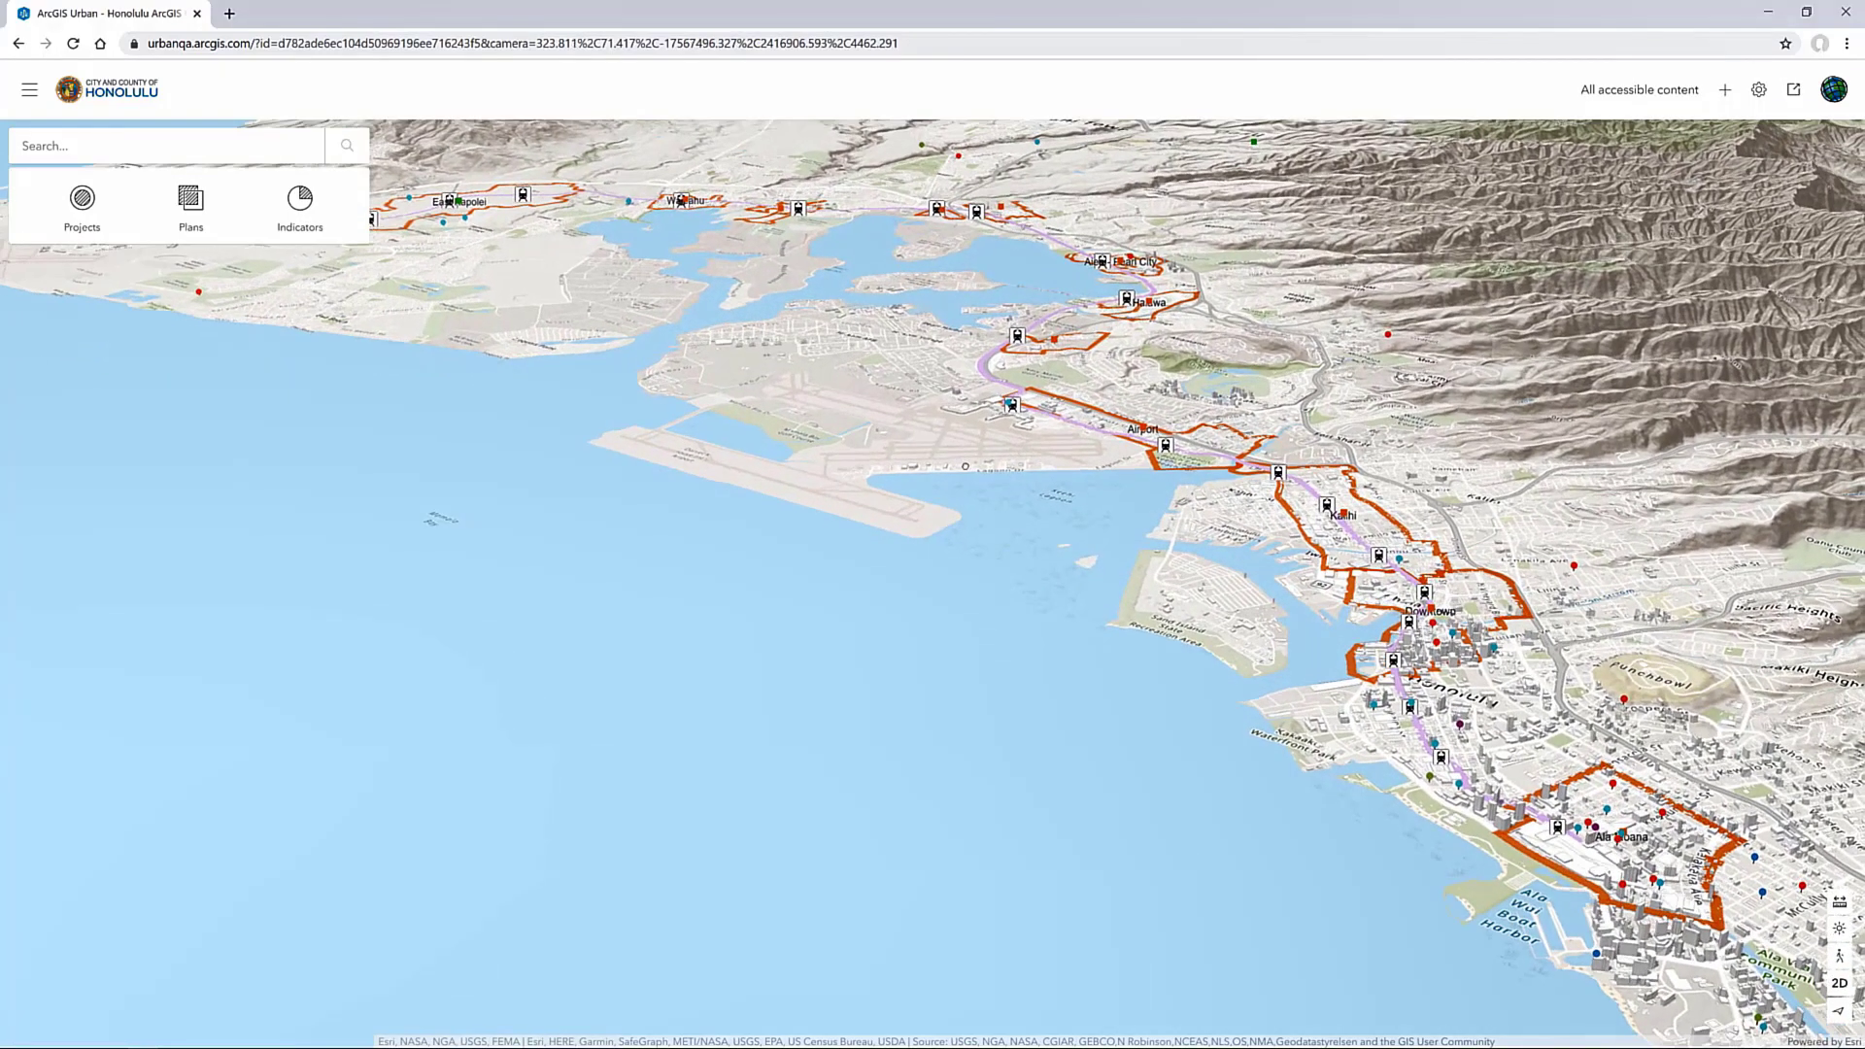
{"action": "left_click", "coordinate": [72, 220]}
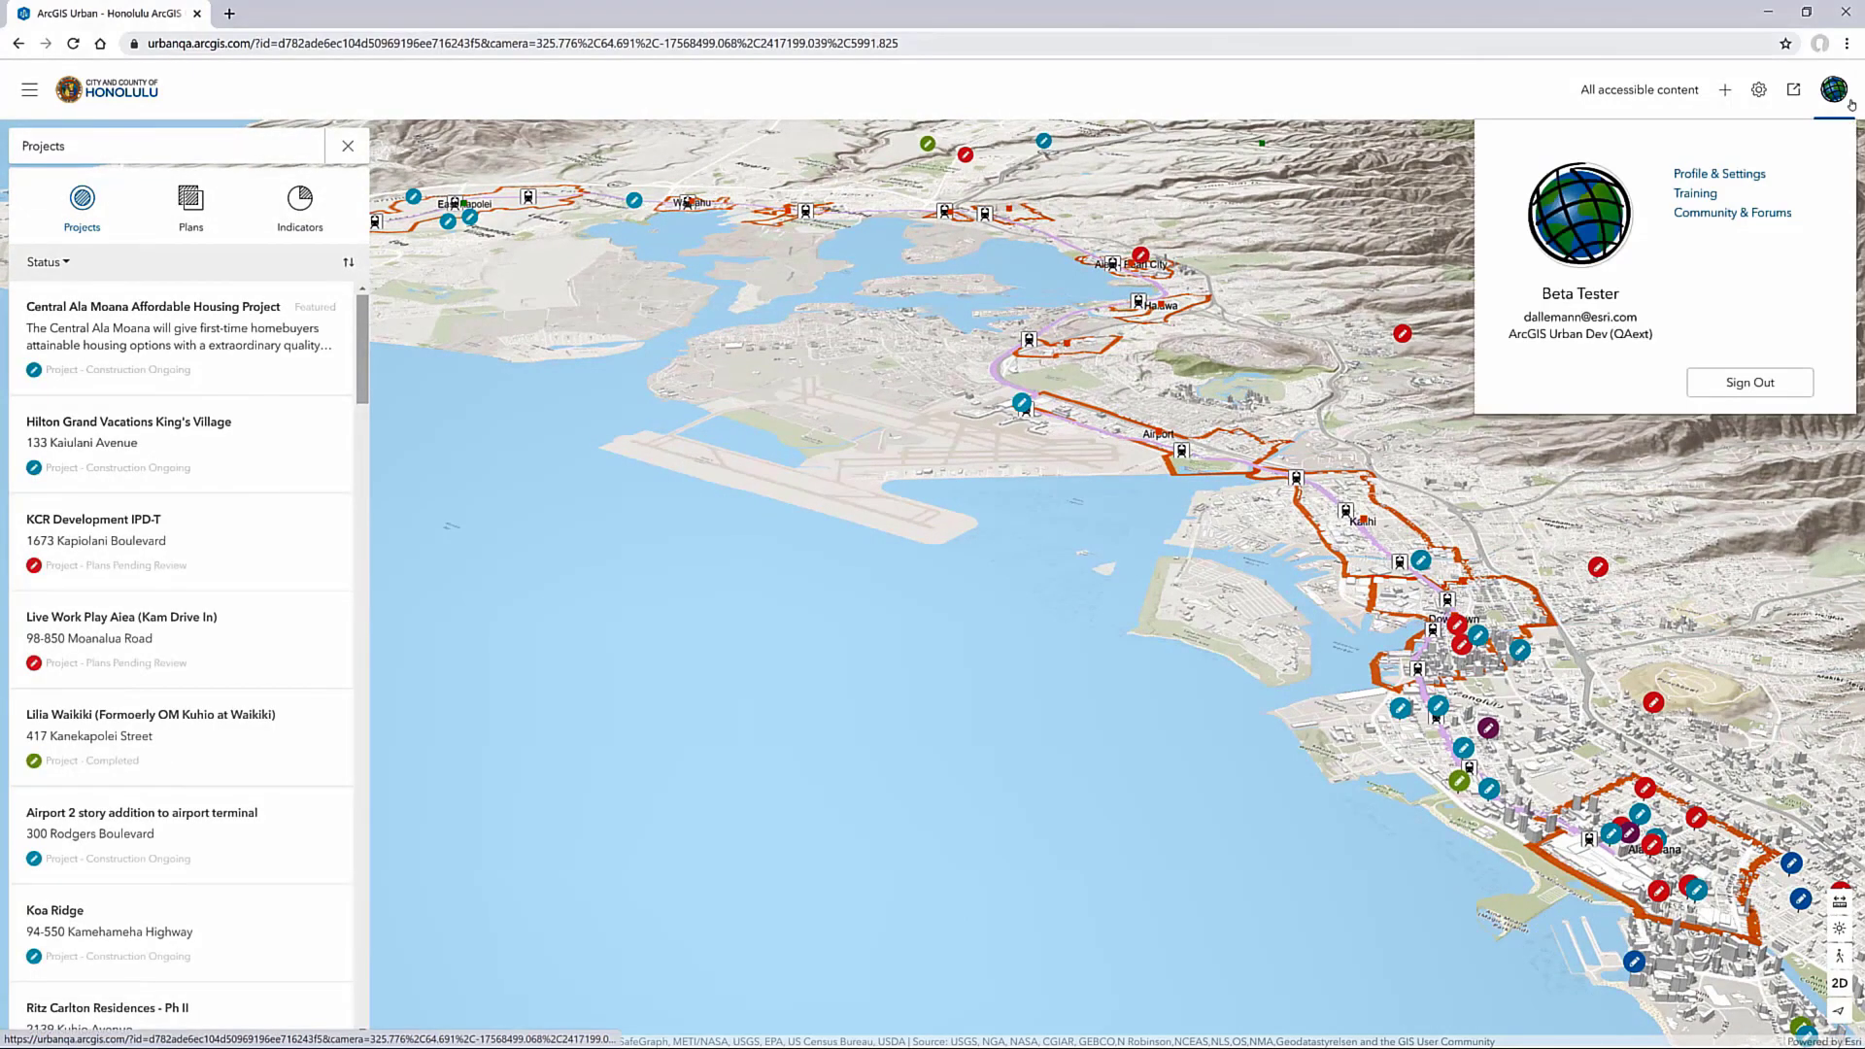
{"action": "left_click", "coordinate": [1656, 91]}
{"action": "left_click", "coordinate": [1639, 136]}
{"action": "left_click", "coordinate": [1644, 91]}
{"action": "left_click", "coordinate": [1608, 196]}
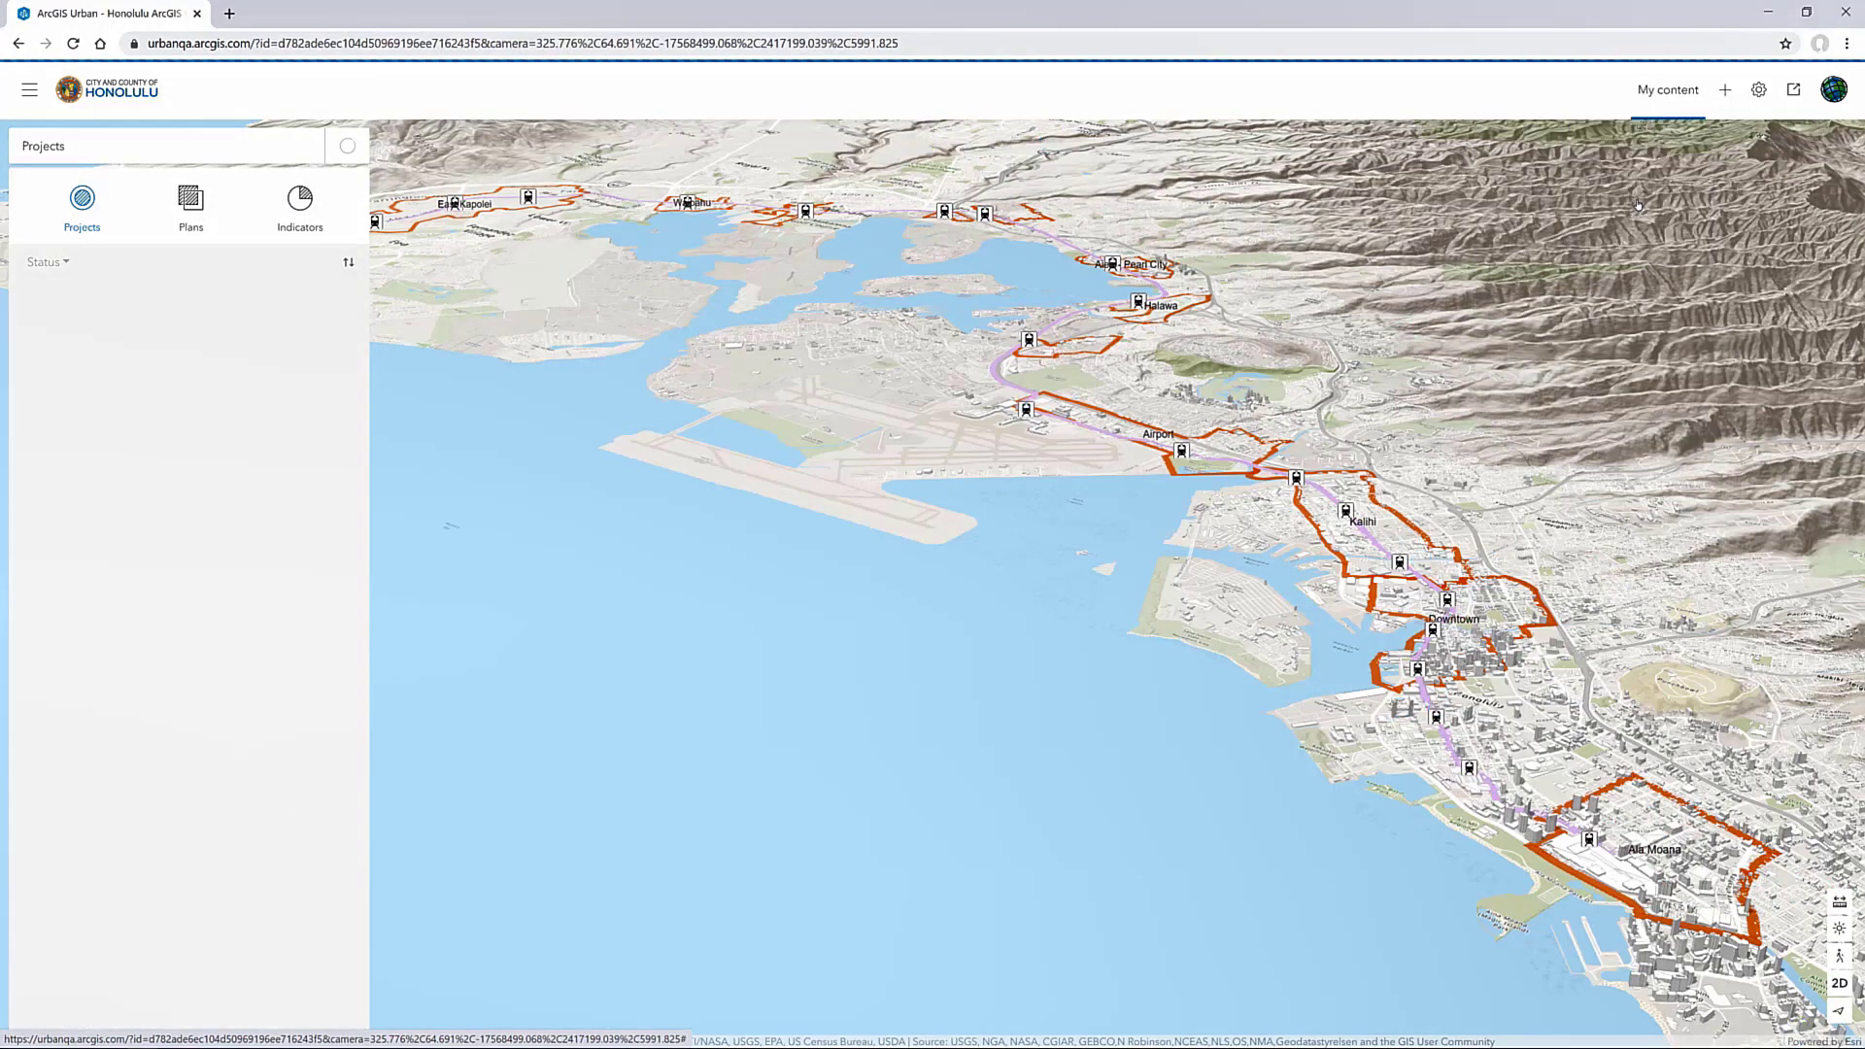
Filter the project list to public content, and set the filter back to all accessible content
{"action": "left_click", "coordinate": [1677, 109]}
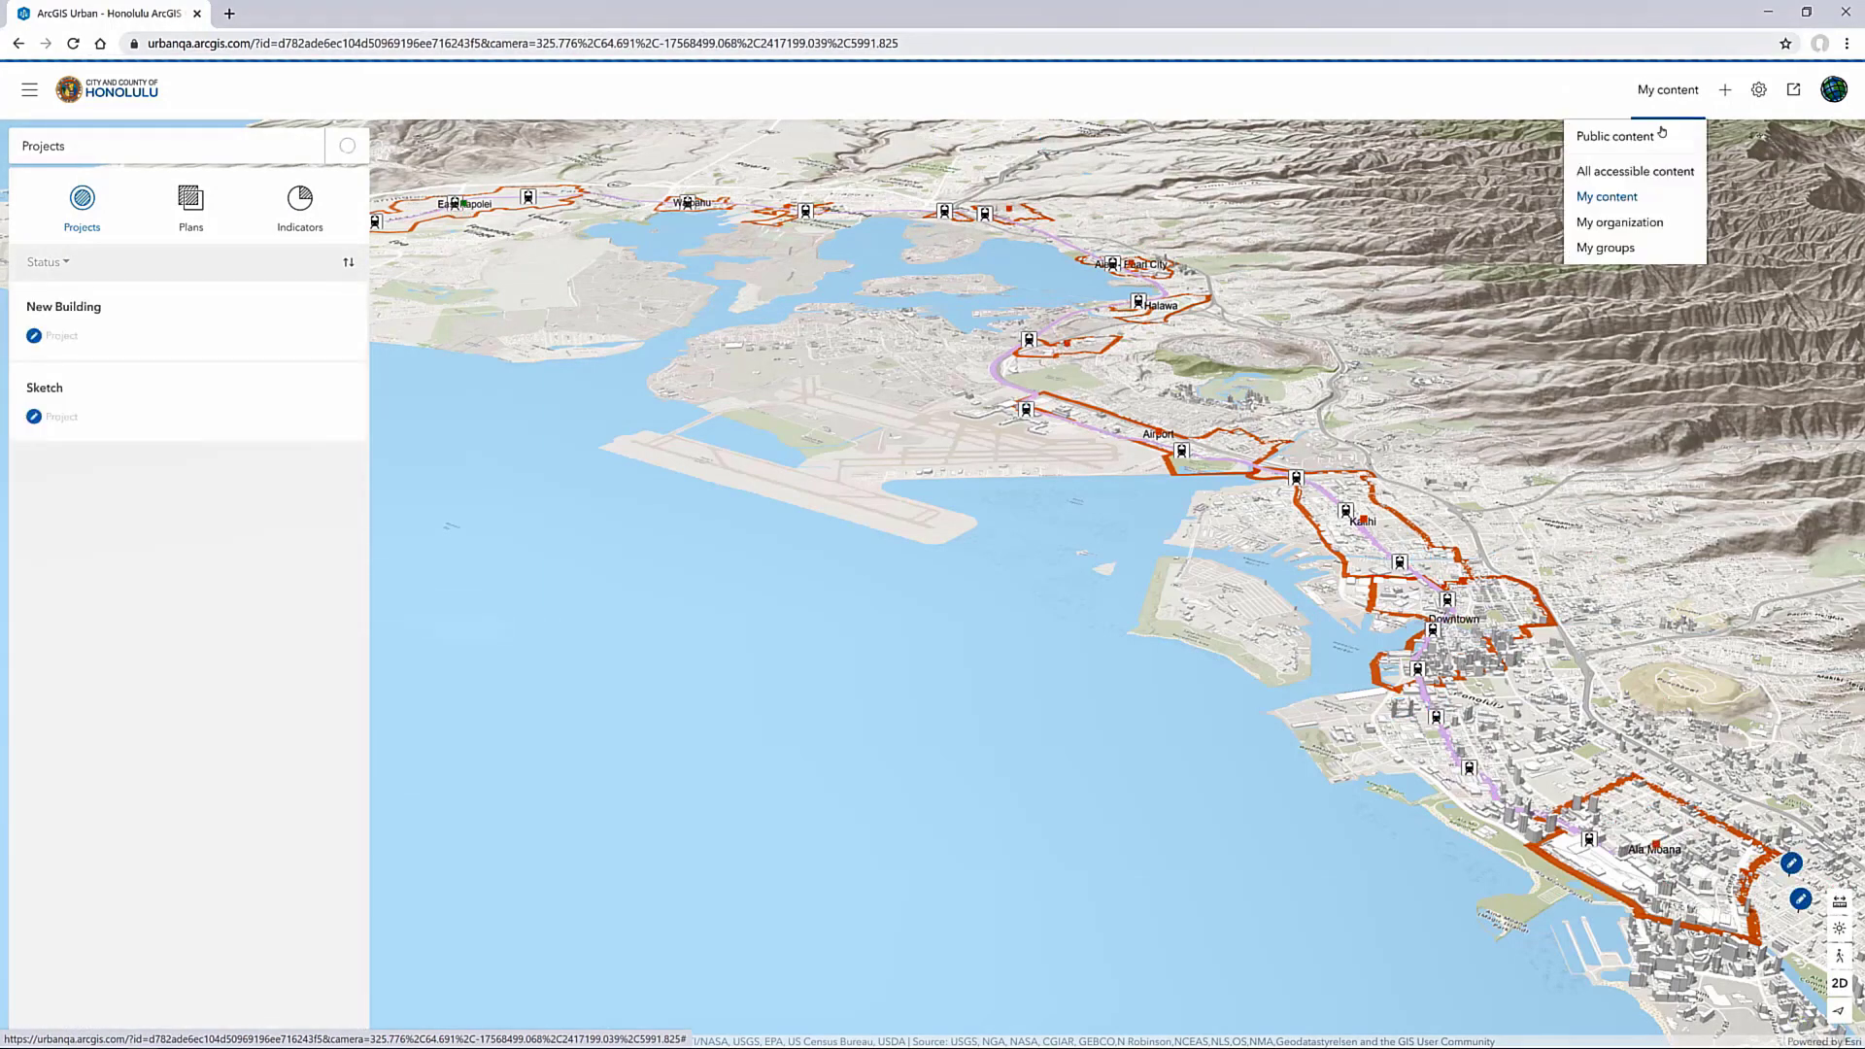
{"action": "left_click", "coordinate": [1652, 135]}
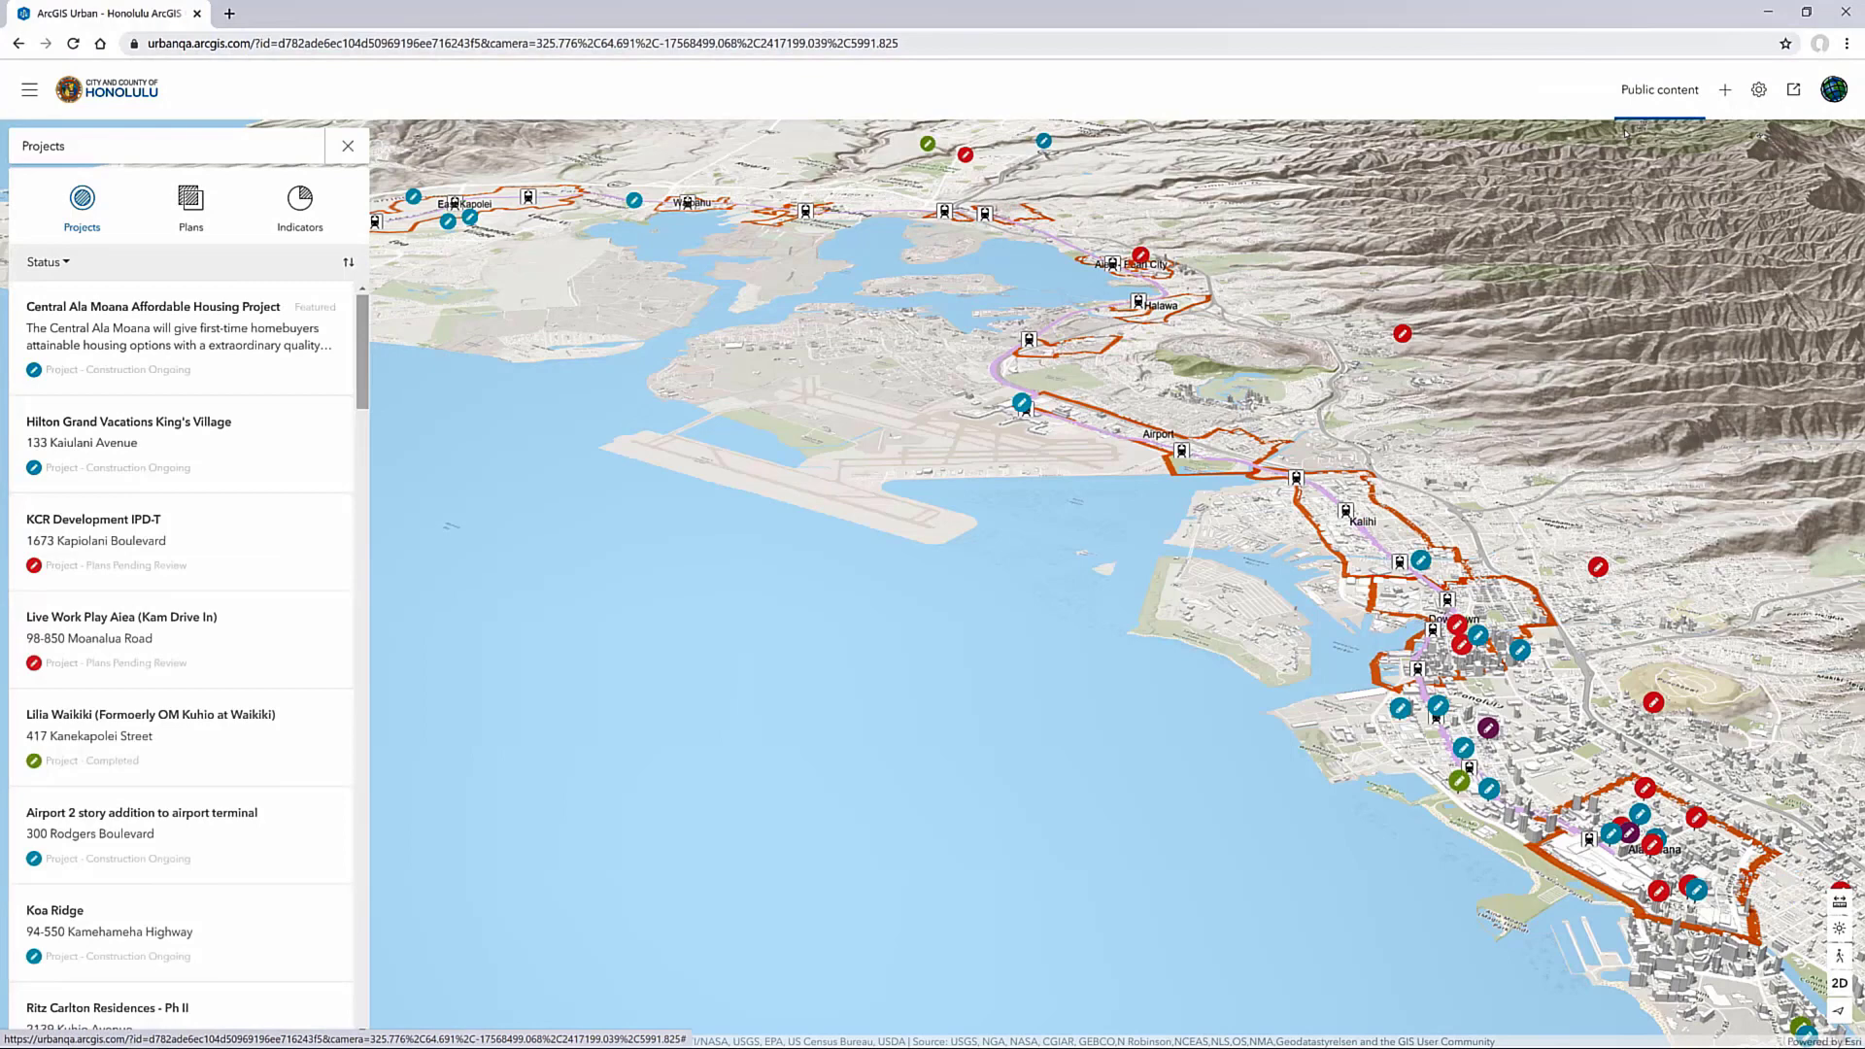
{"action": "left_click", "coordinate": [1654, 89]}
{"action": "left_click", "coordinate": [1640, 171]}
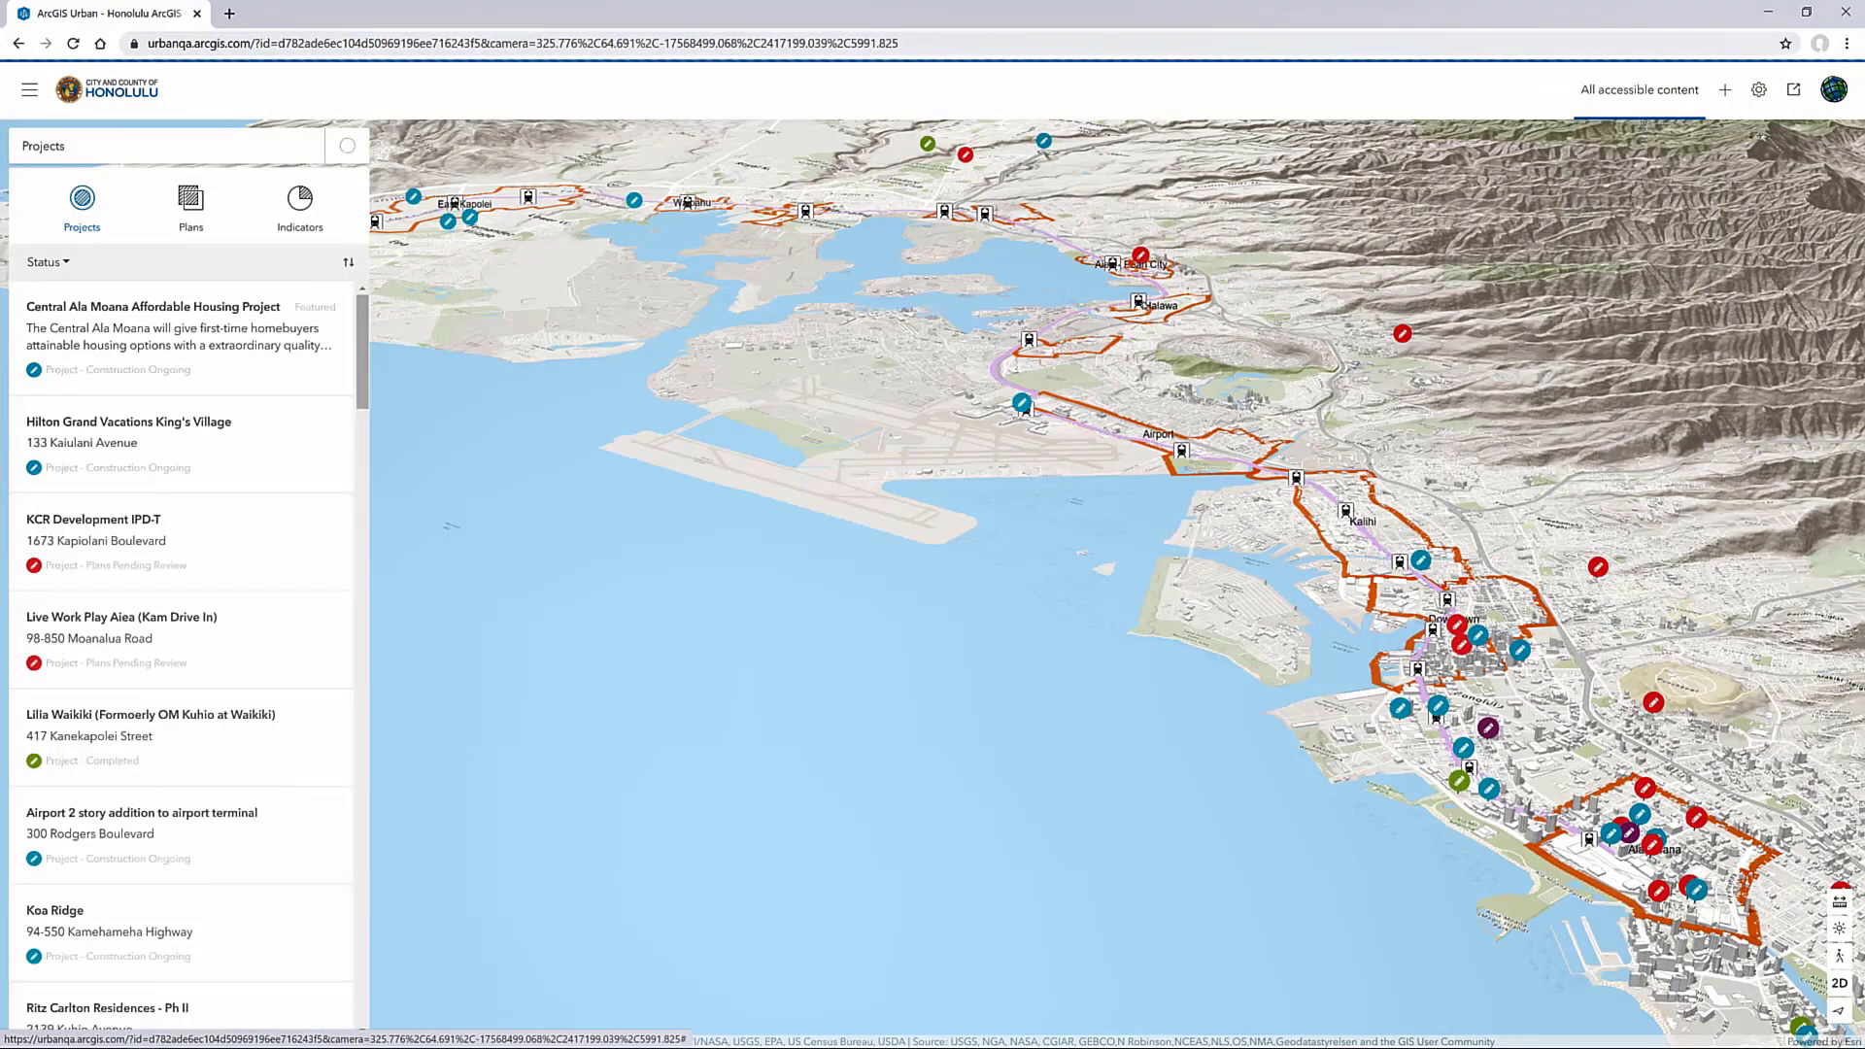
Open the Honolulu Future Land Use Plan from the plans list for editing and inspect its General Commercial (COM-GEN) land use type
{"action": "left_click", "coordinate": [191, 221]}
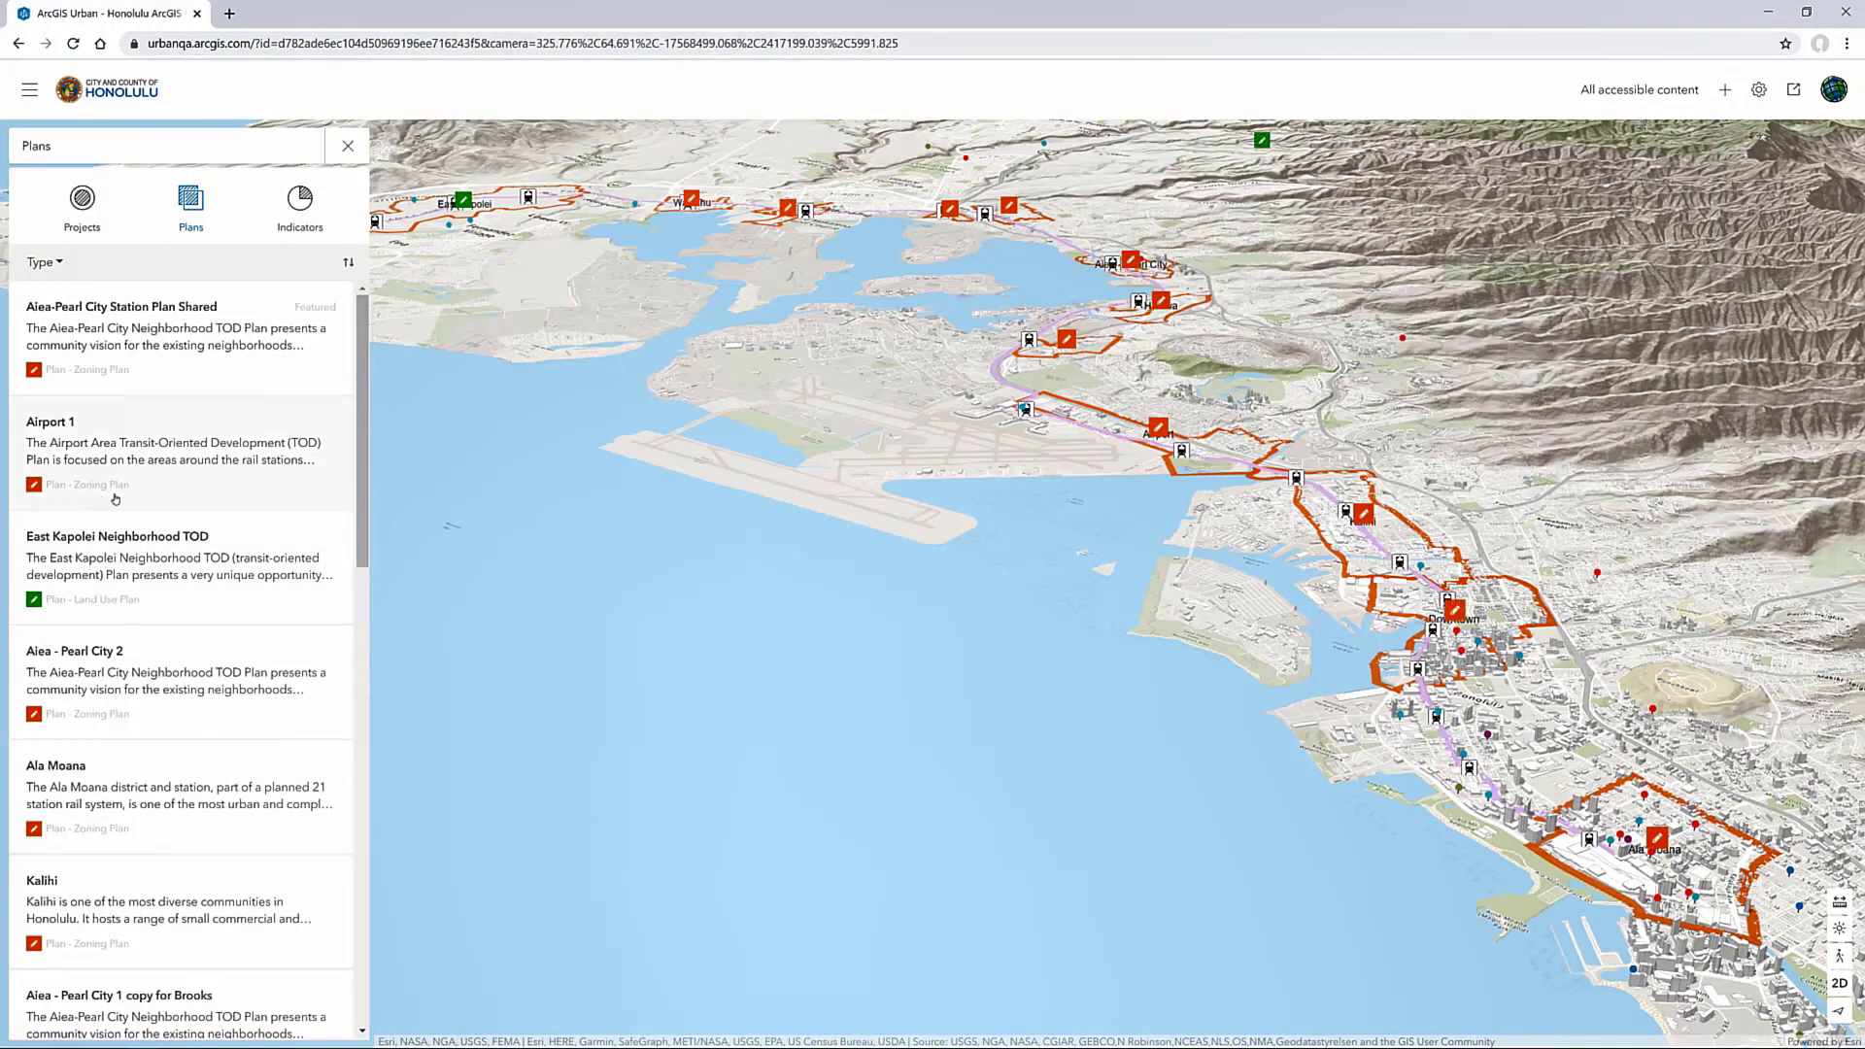
{"action": "left_click_drag", "start_coordinate": [362, 481], "coordinate": [314, 950]}
{"action": "left_click", "coordinate": [225, 981]}
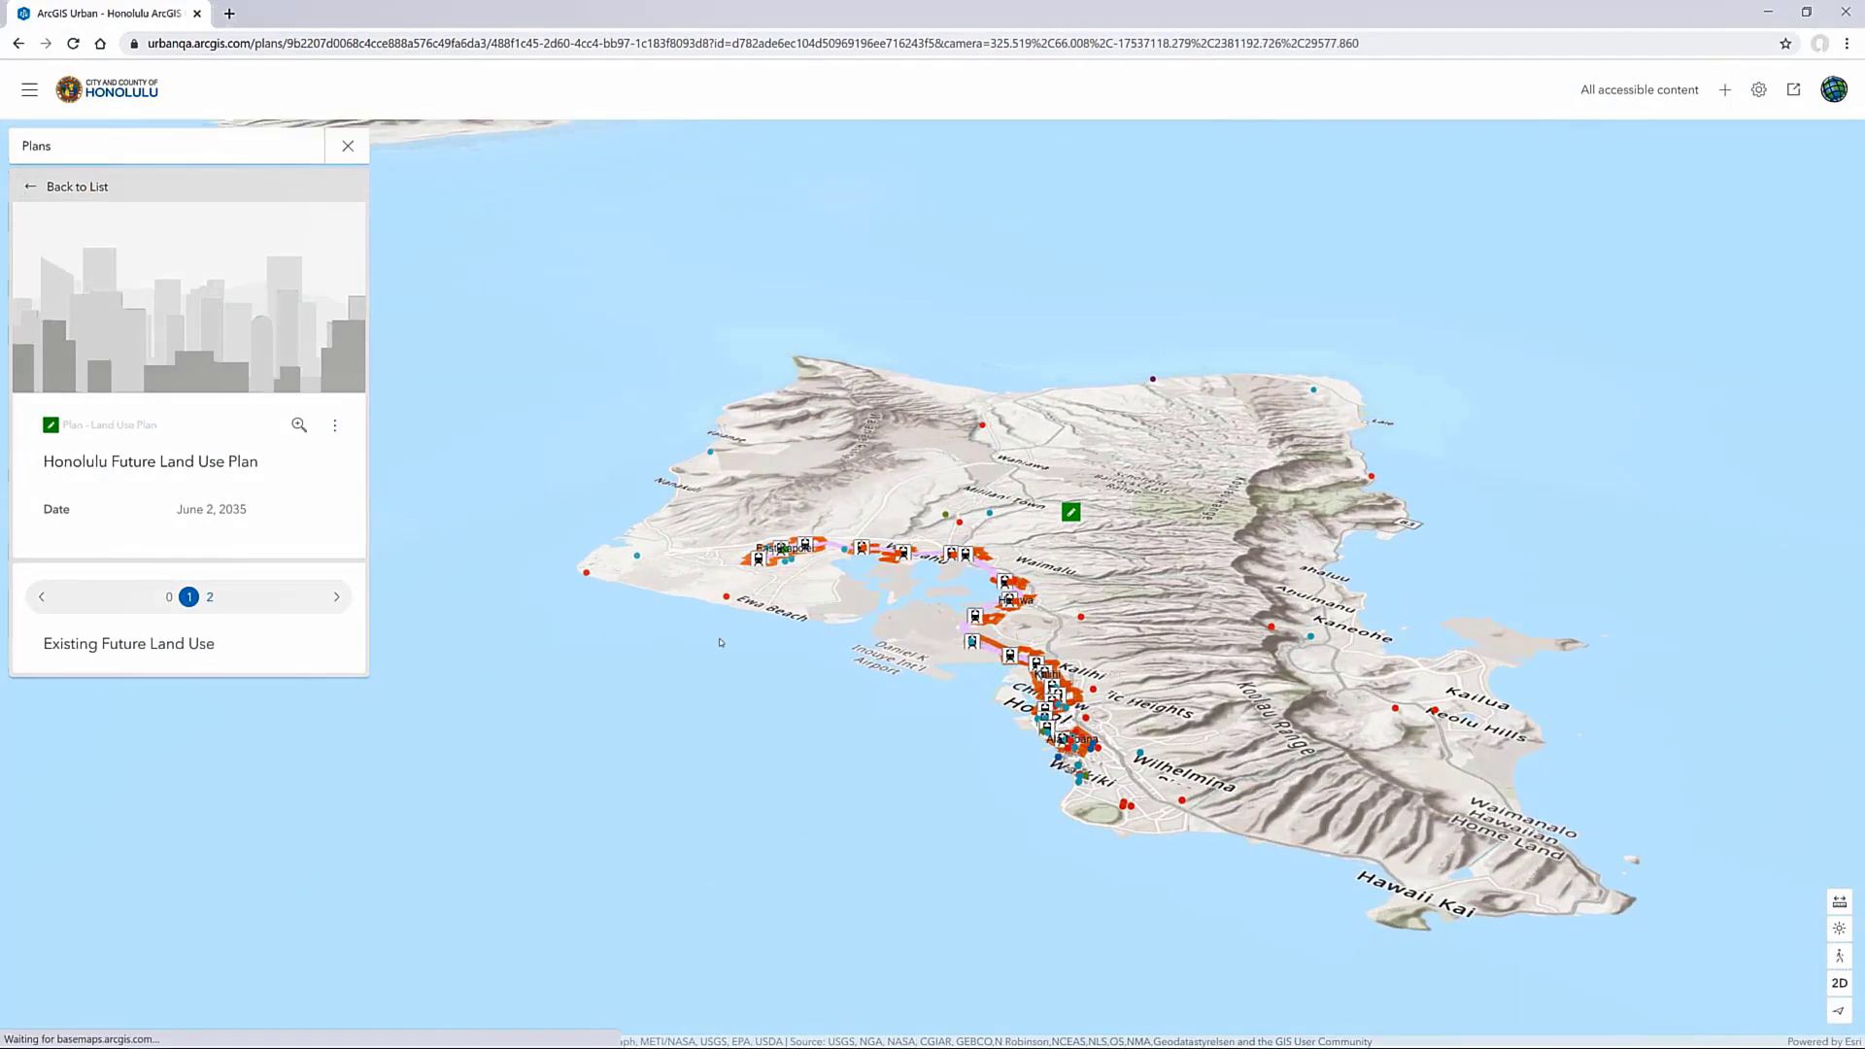
{"action": "left_click", "coordinate": [334, 427]}
{"action": "left_click", "coordinate": [251, 490]}
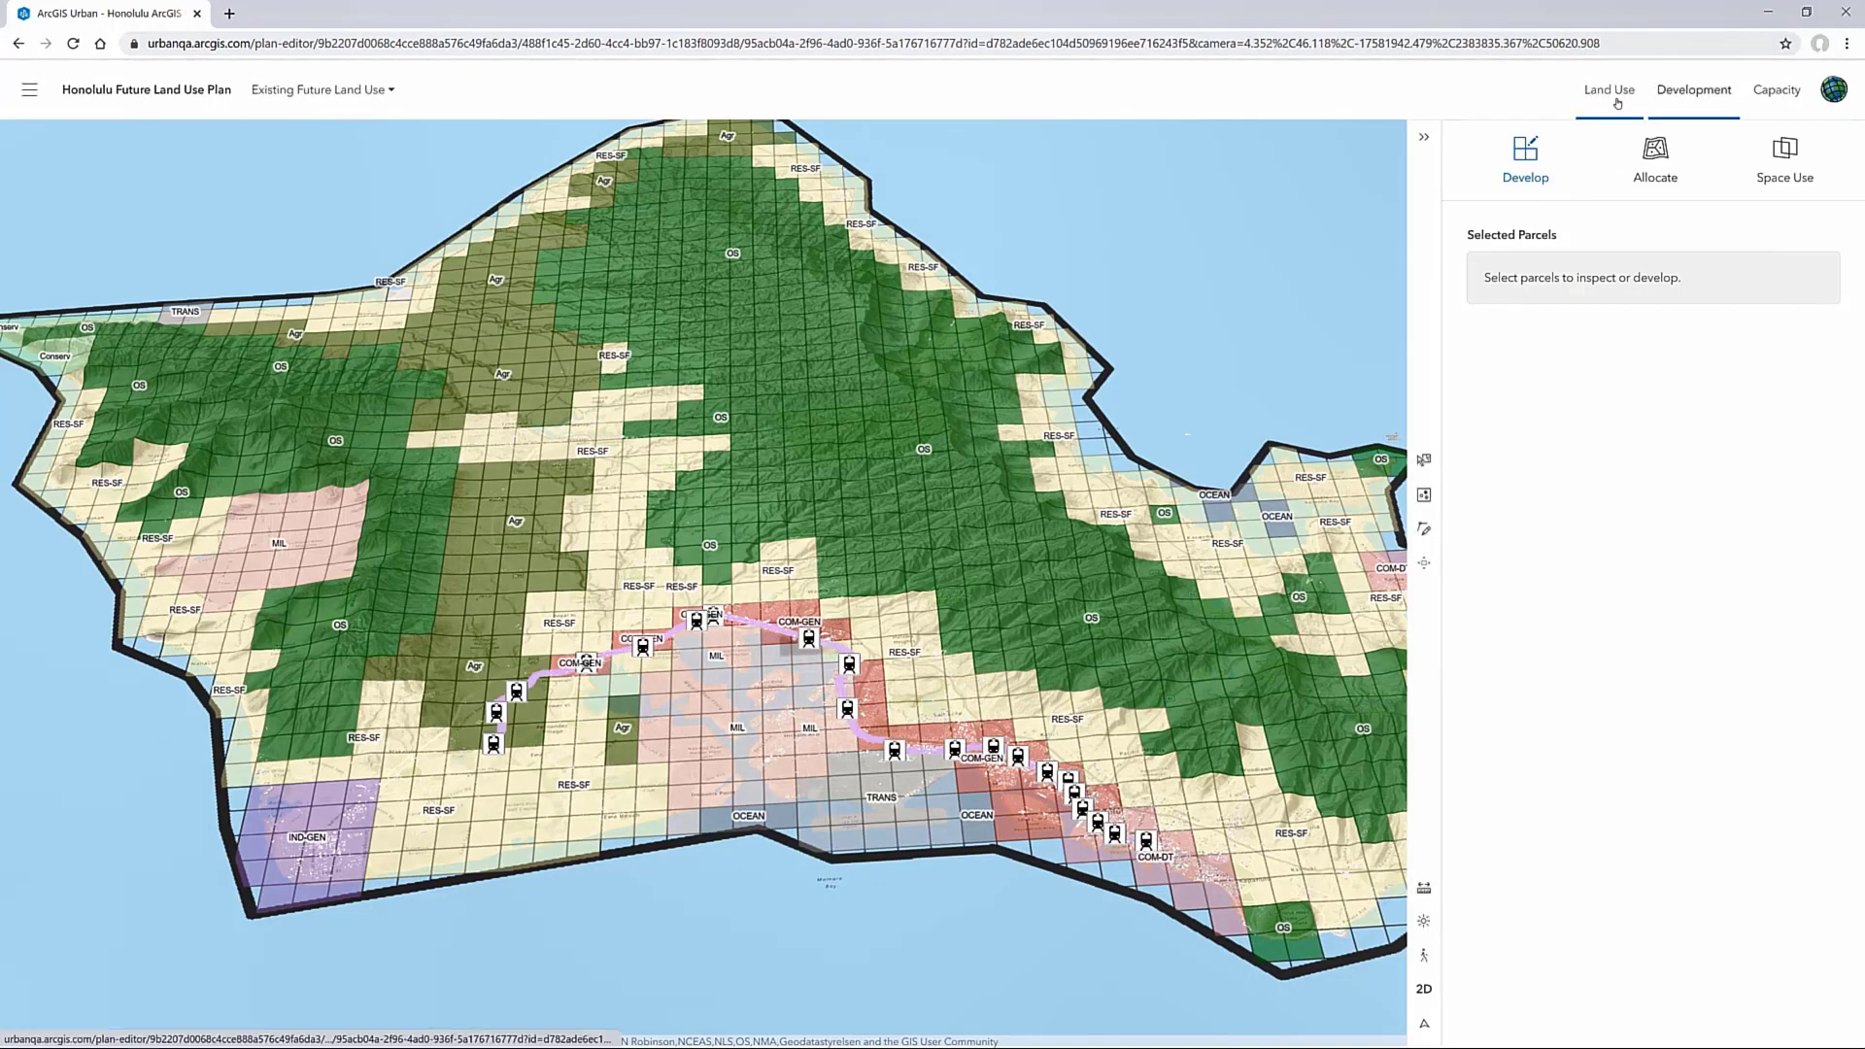
{"action": "left_click", "coordinate": [1609, 90]}
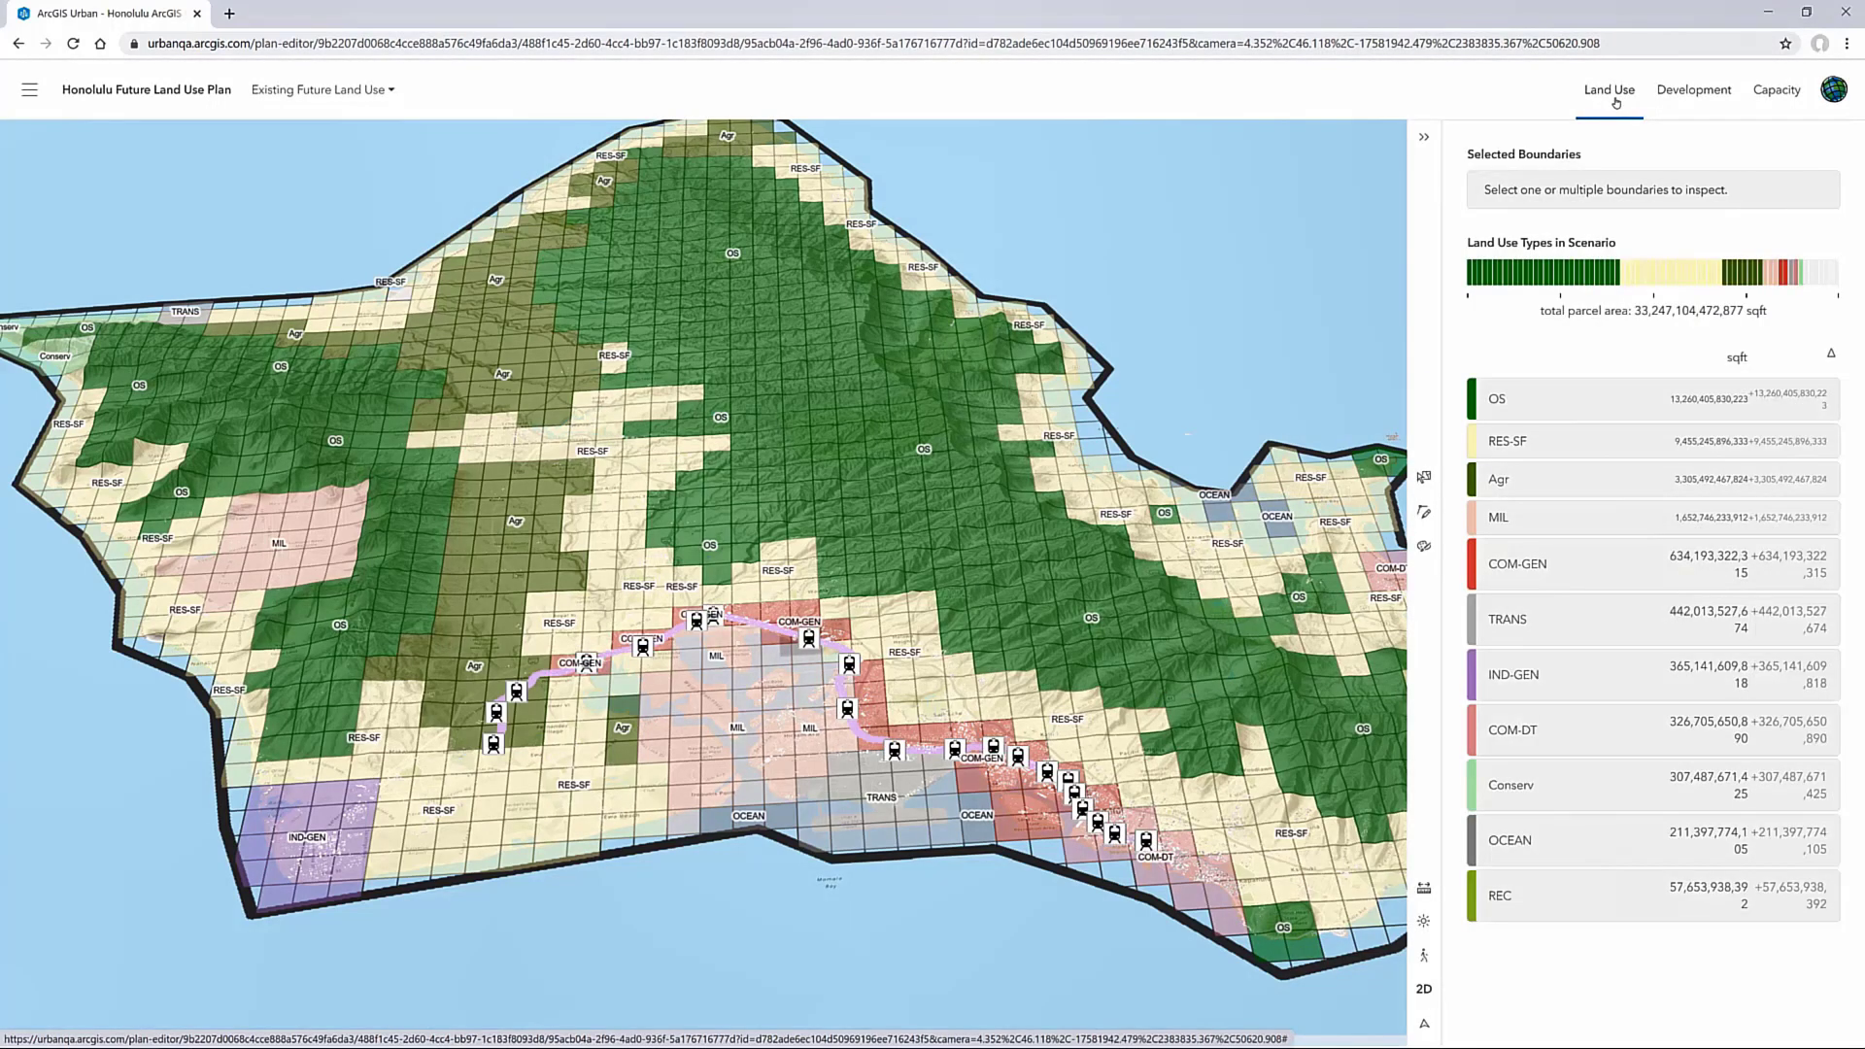
{"action": "left_click", "coordinate": [1564, 571]}
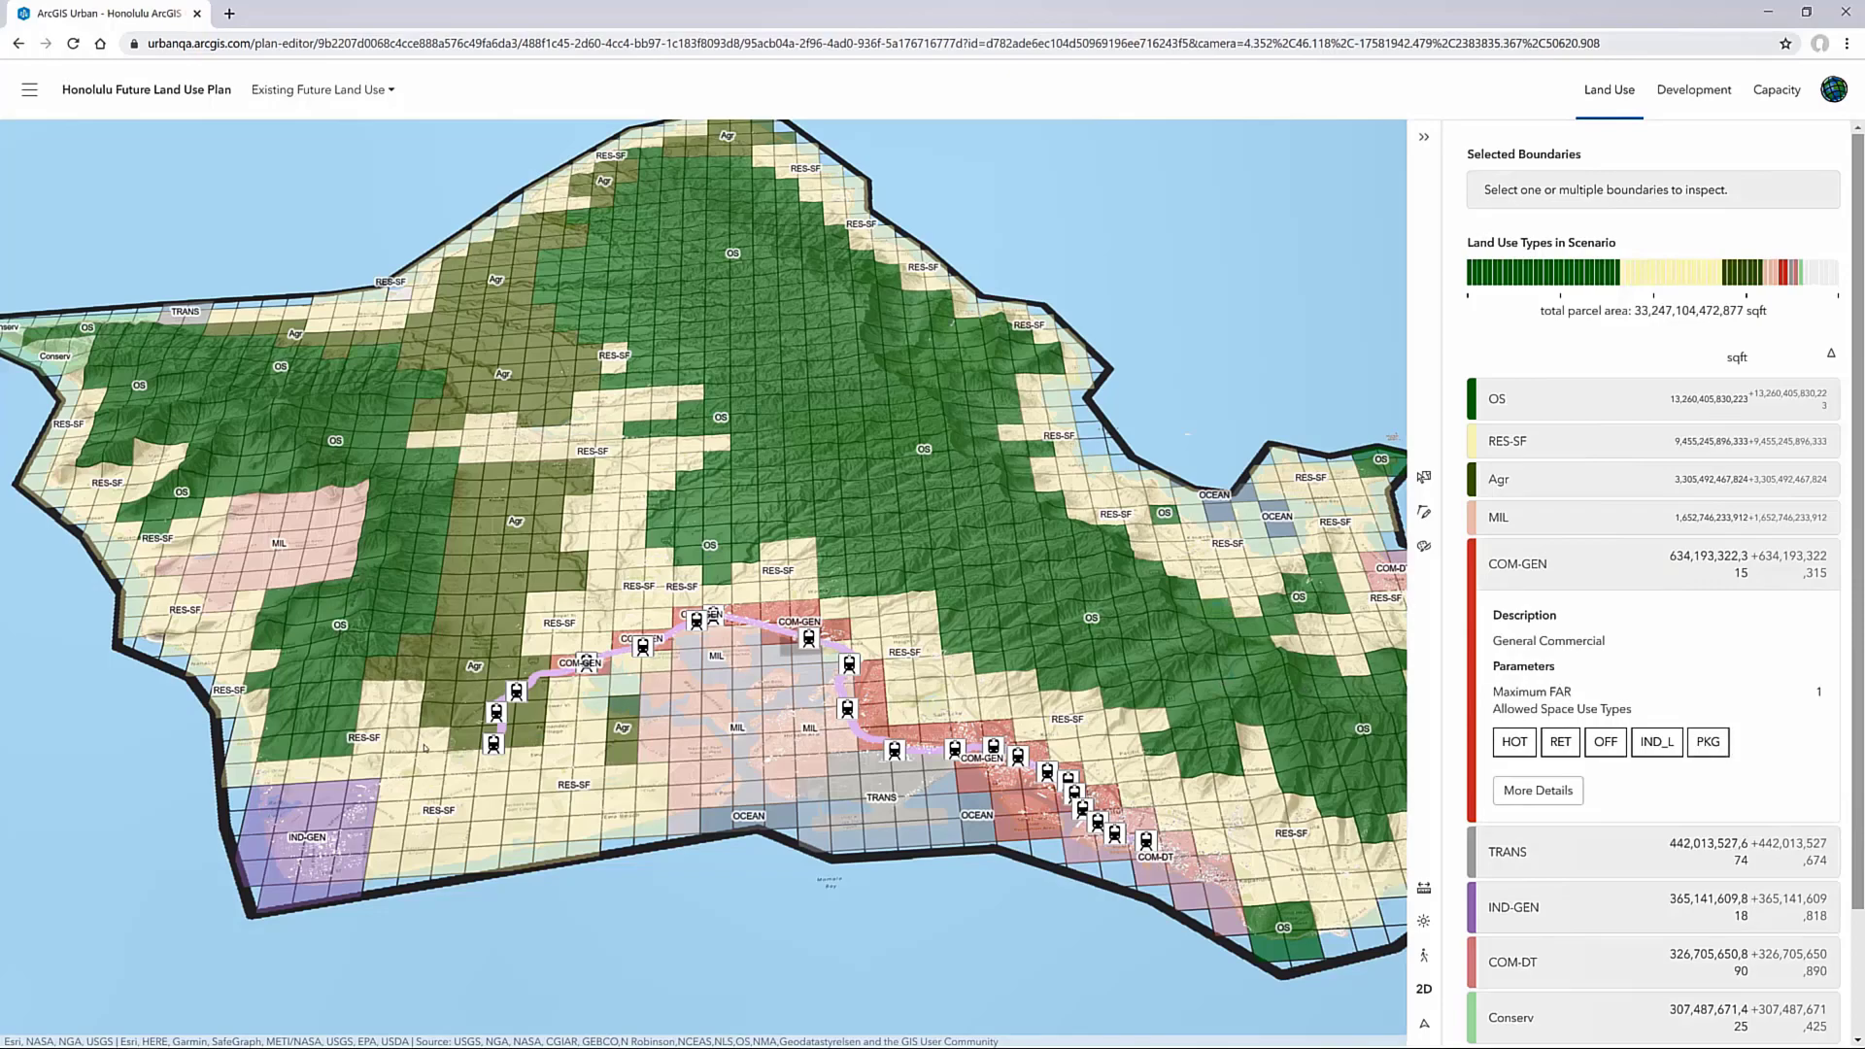
In Scenario 1 - Future Land Use TODs, paint General Commercial (COM-GEN) onto the parcels around the westernmost rail stations
{"action": "scroll", "coordinate": [424, 747], "scroll_direction": "up", "scroll_amount": 6}
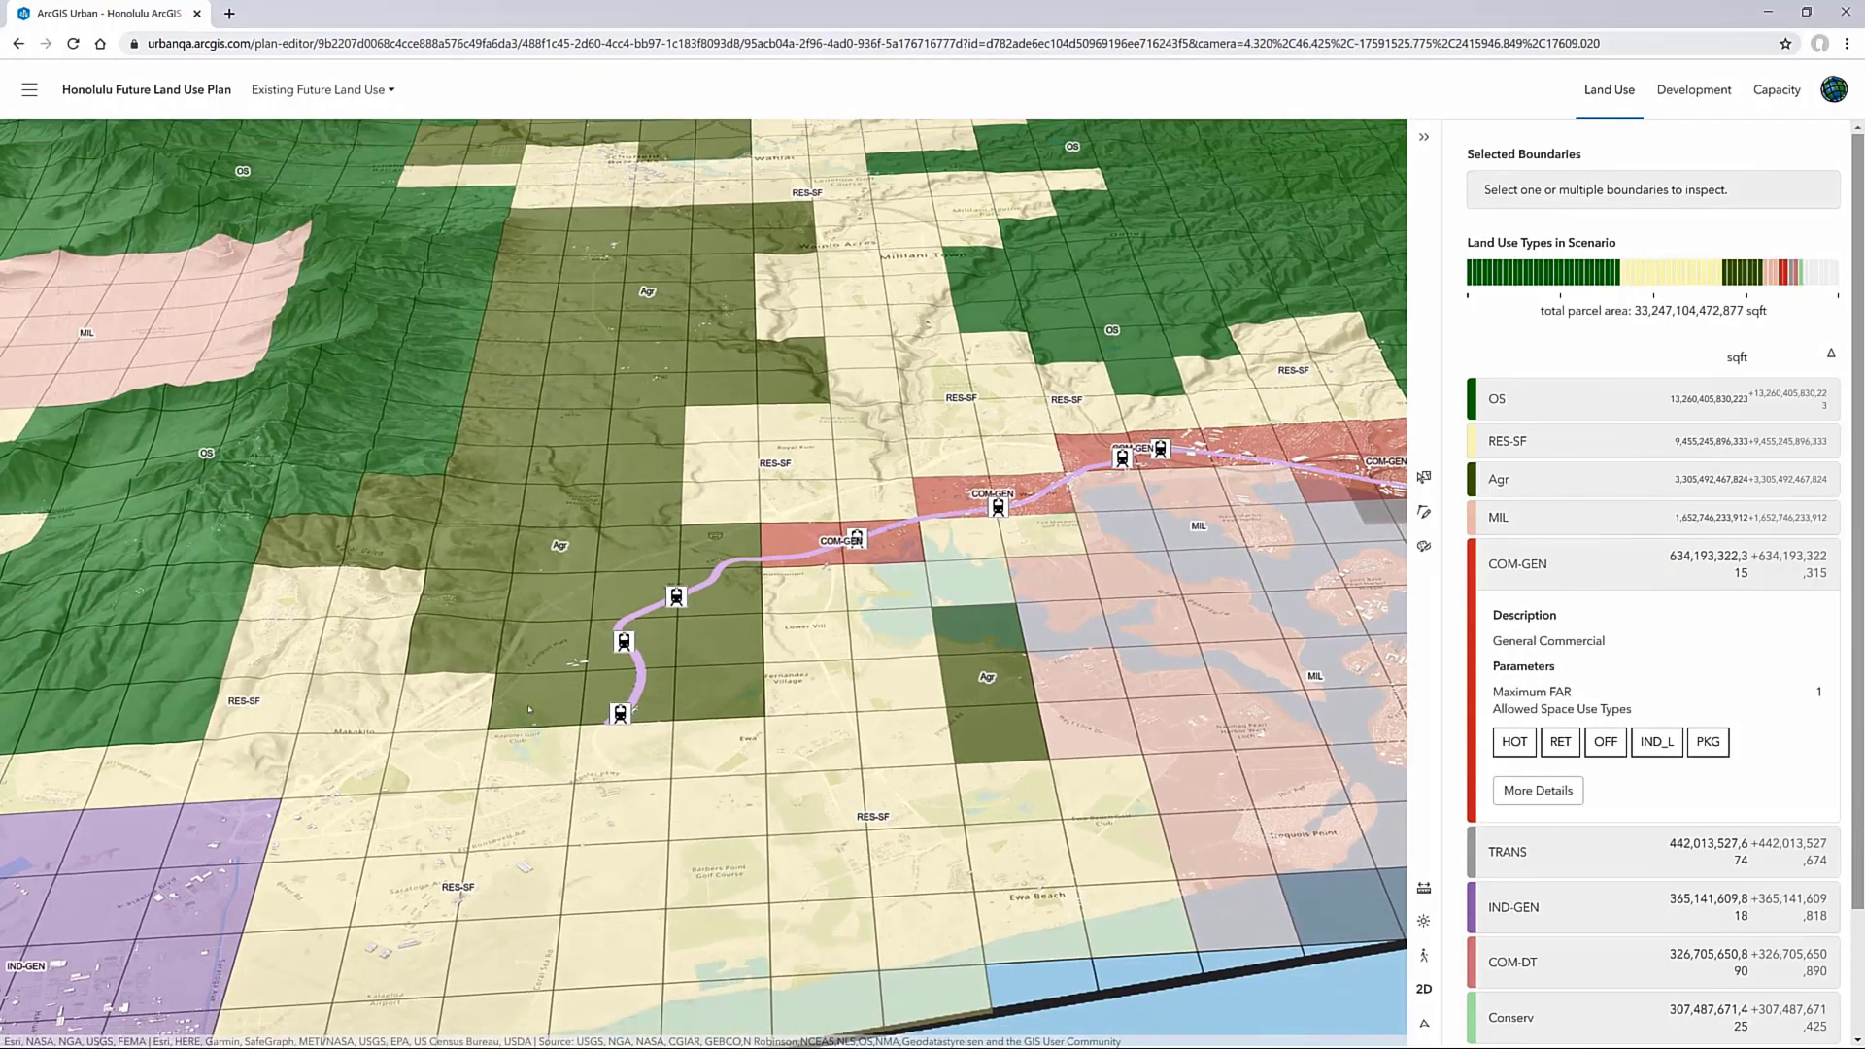
{"action": "left_click", "coordinate": [320, 89]}
{"action": "left_click", "coordinate": [385, 194]}
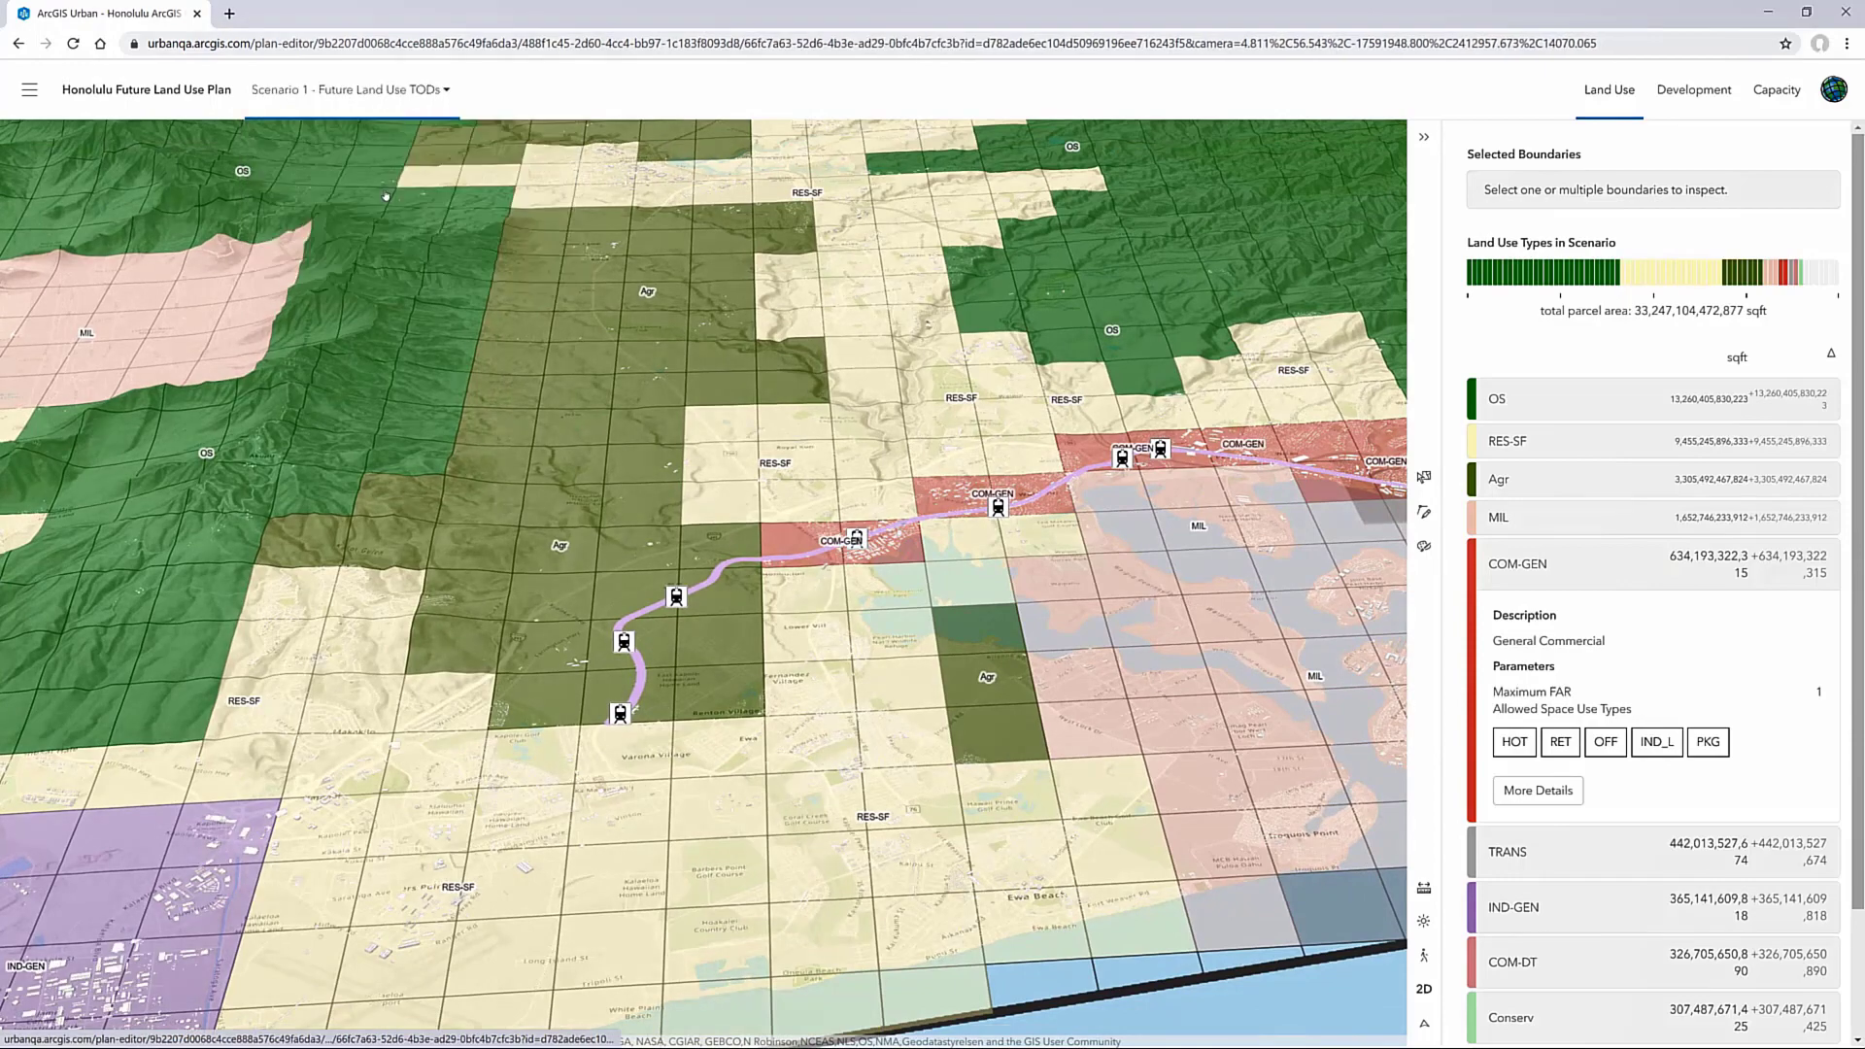
{"action": "left_click", "coordinate": [1426, 547]}
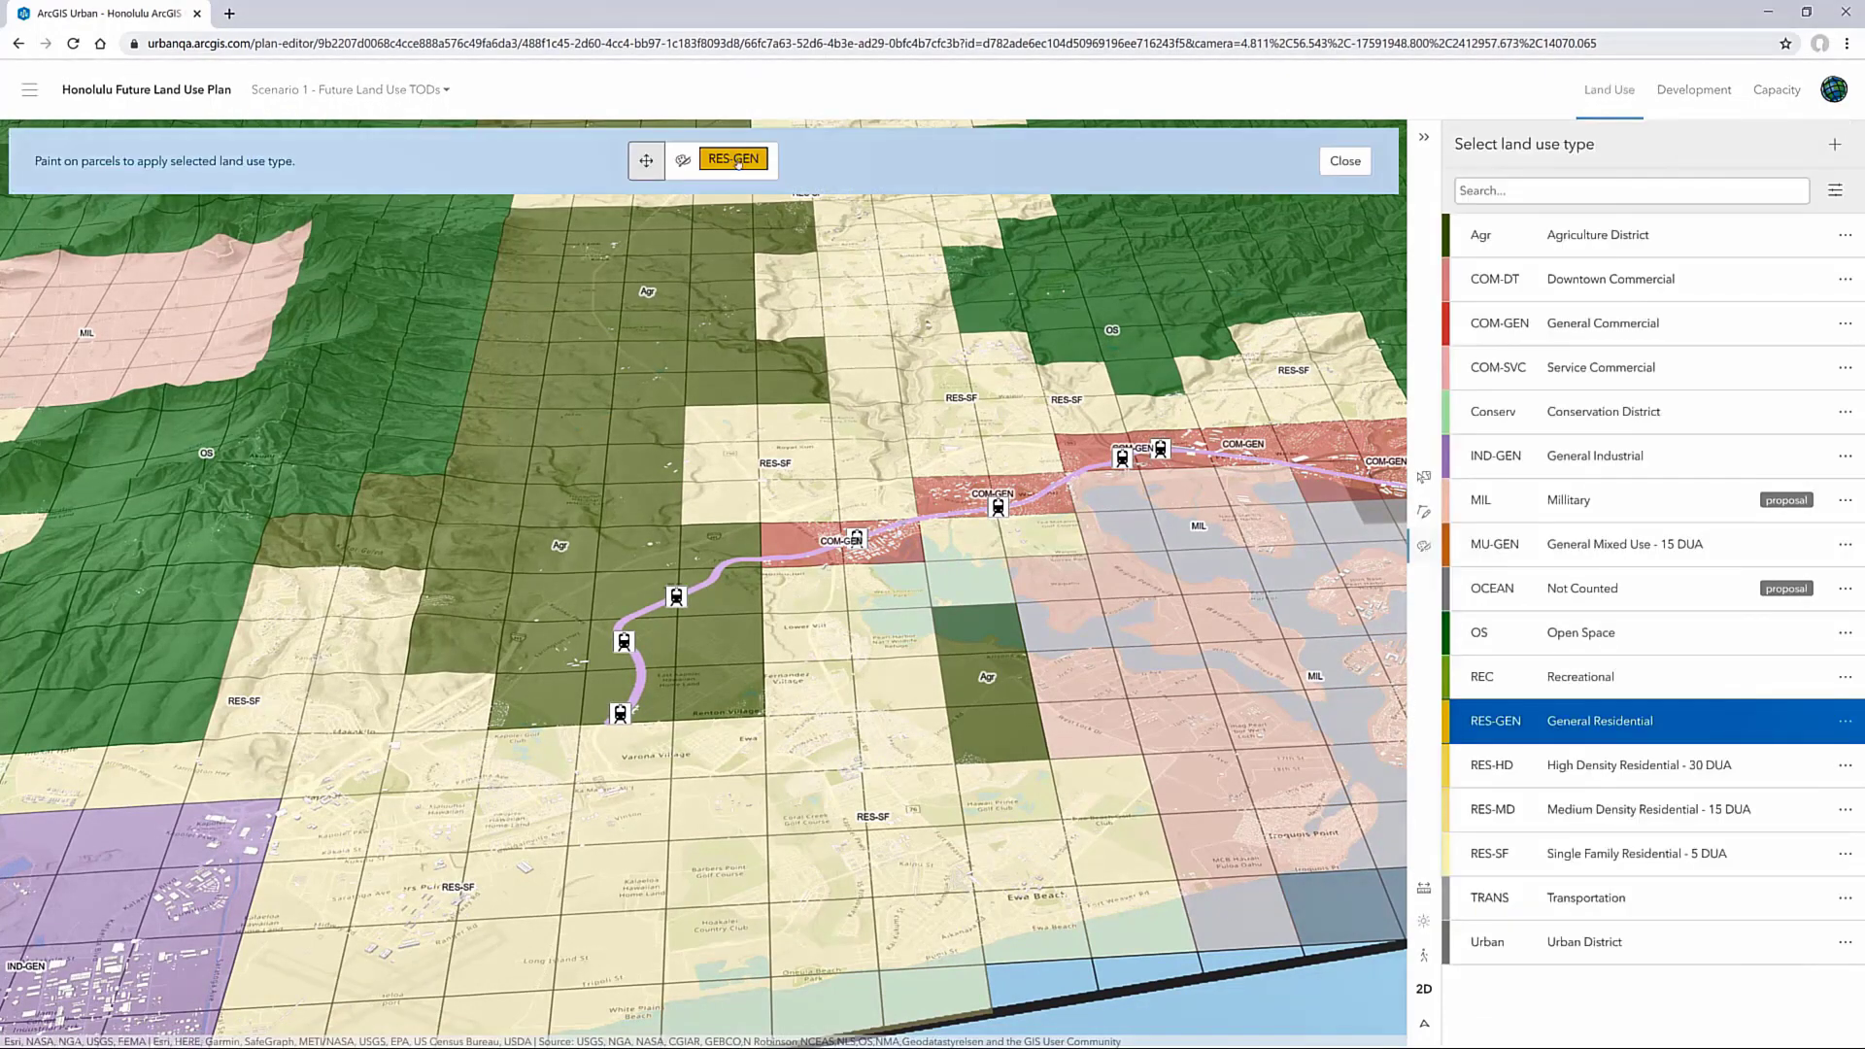
{"action": "left_click", "coordinate": [1594, 330]}
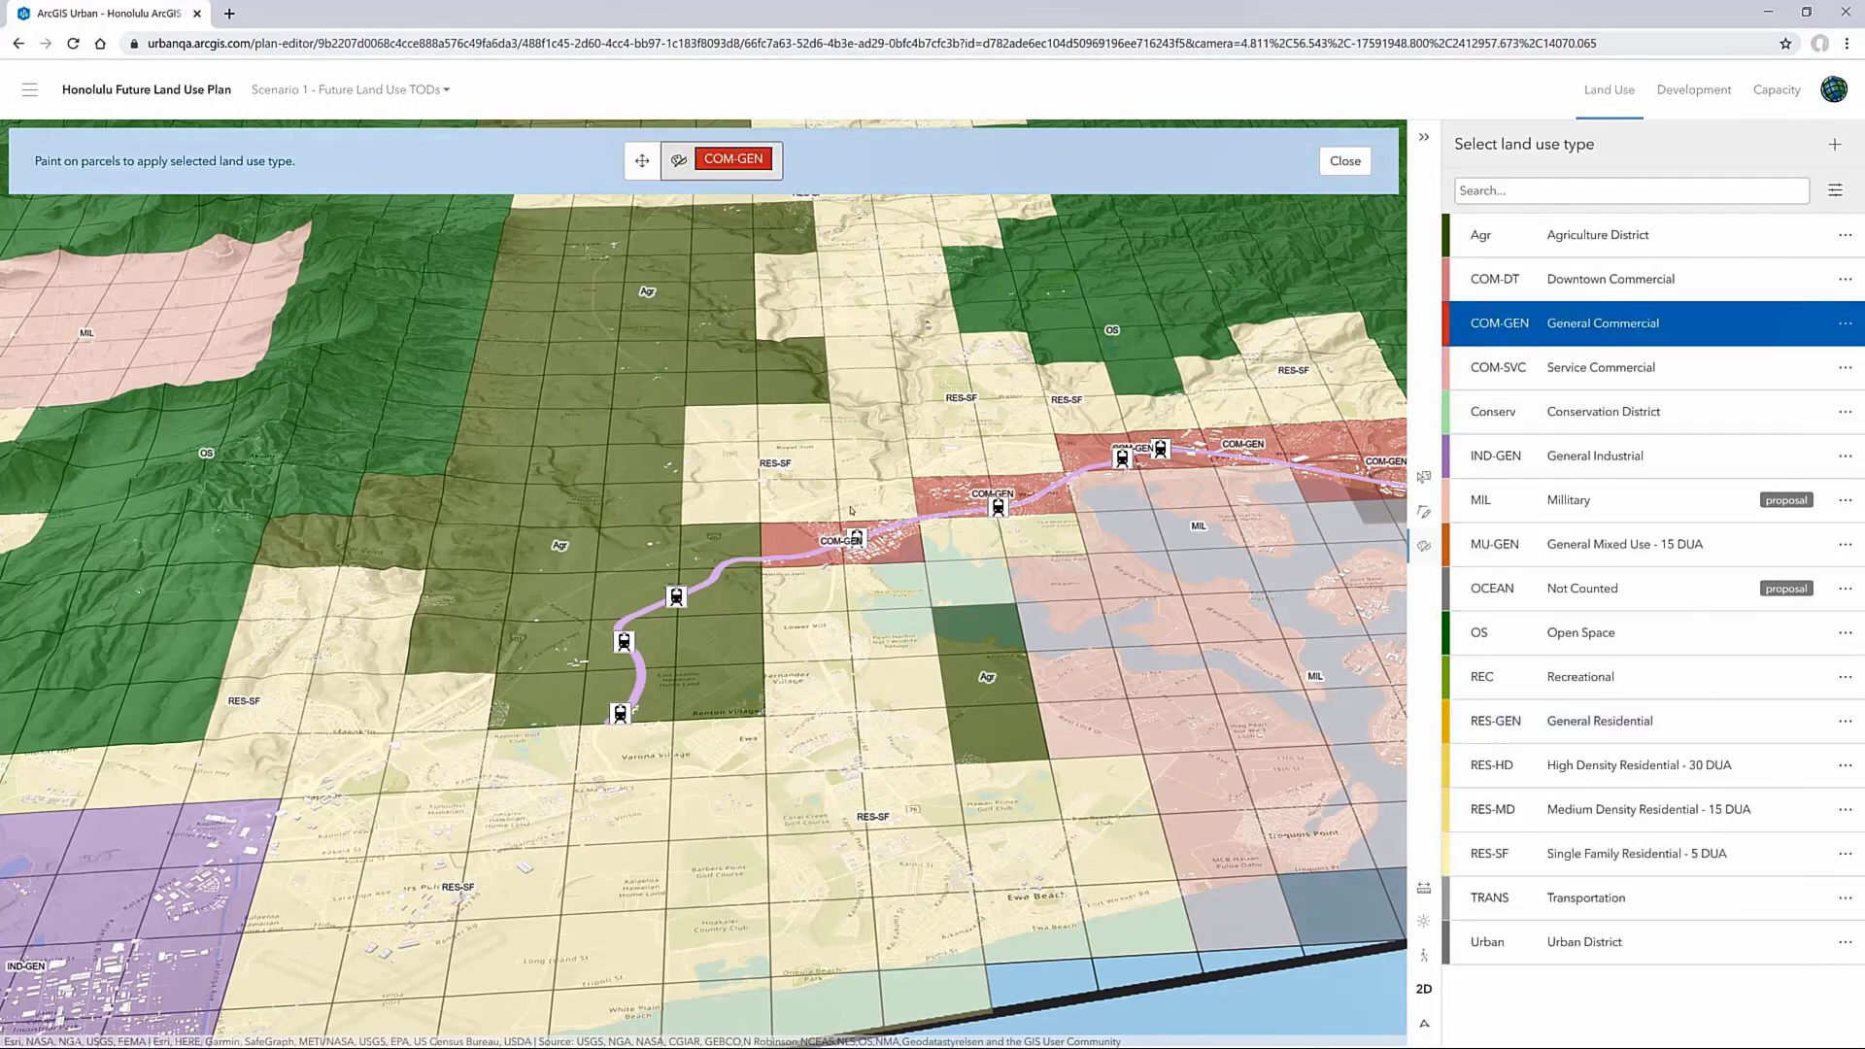
{"action": "mouse_move", "coordinate": [706, 554]}
{"action": "left_mouse_down"}
{"action": "mouse_move", "coordinate": [641, 625]}
{"action": "mouse_move", "coordinate": [638, 693]}
{"action": "left_mouse_up"}
{"action": "left_click_drag", "start_coordinate": [587, 752], "coordinate": [568, 734]}
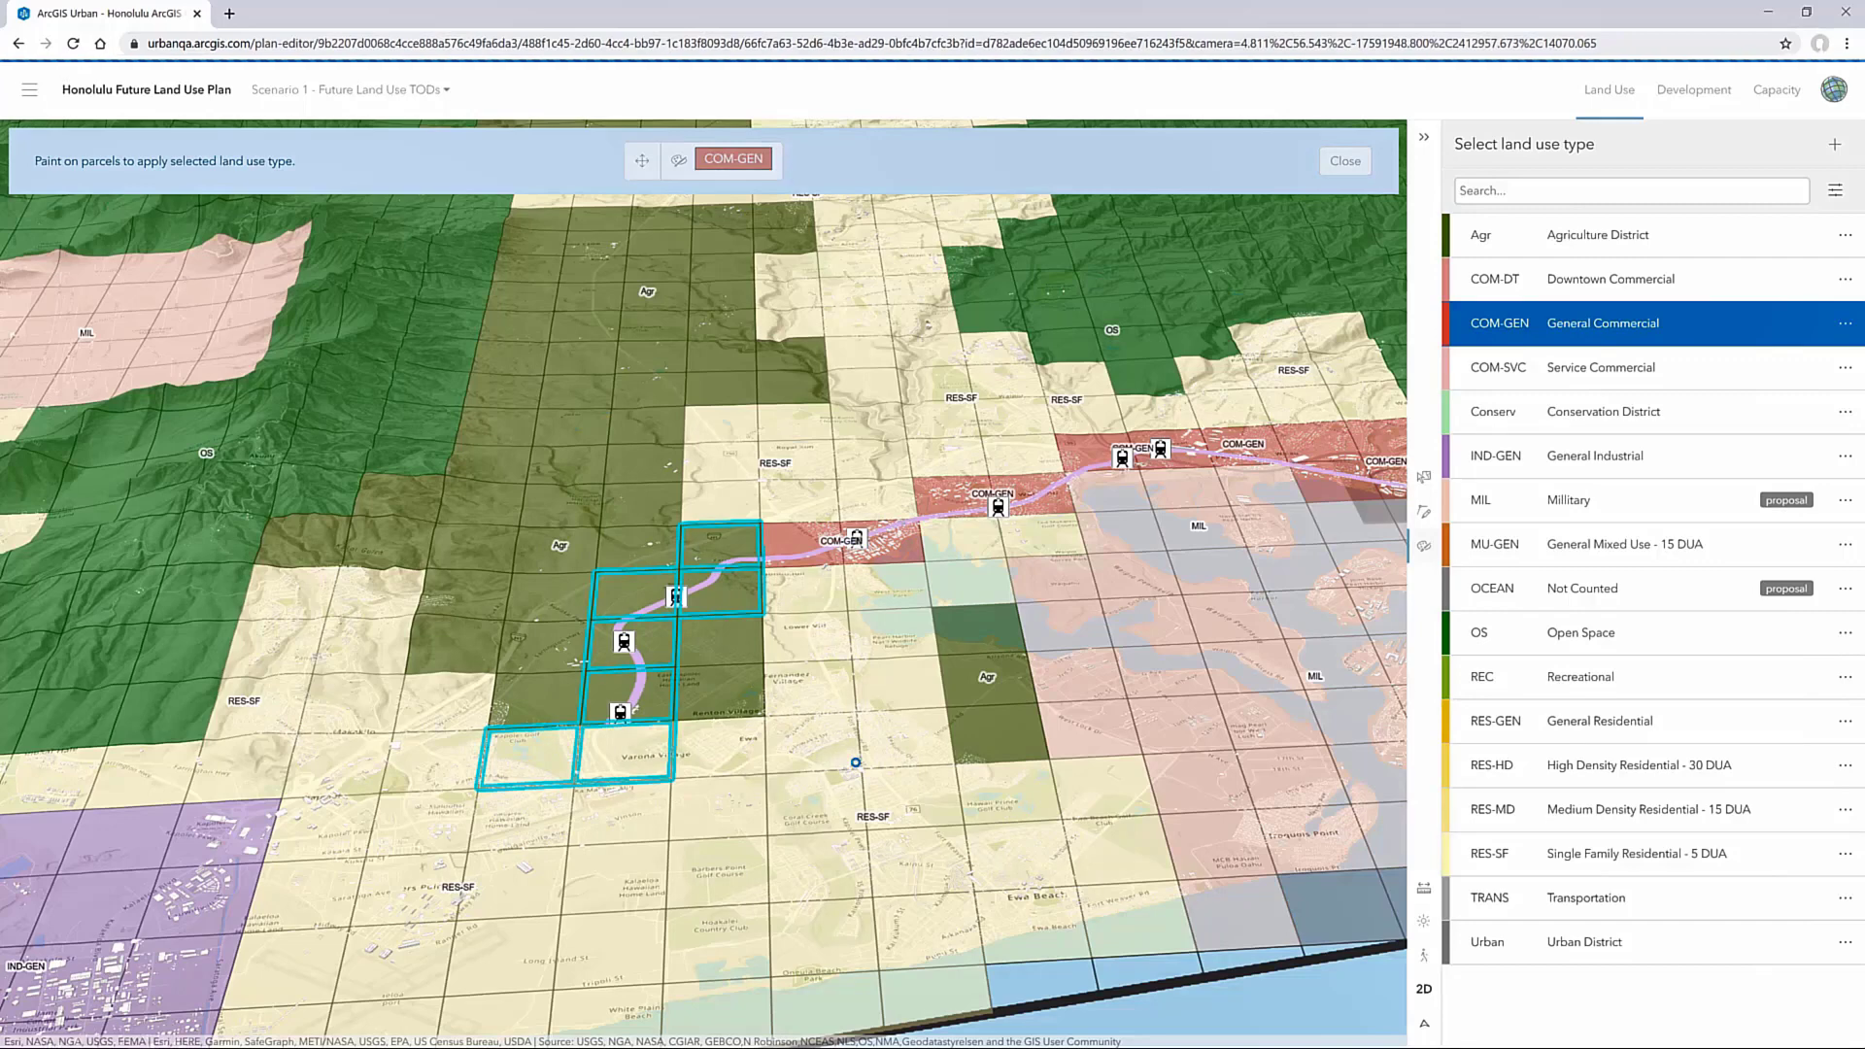
Paint Medium Density Residential - 15 DUA (RES-MD) onto the parcels on both sides of the new commercial corridor
{"action": "left_click", "coordinate": [1589, 764]}
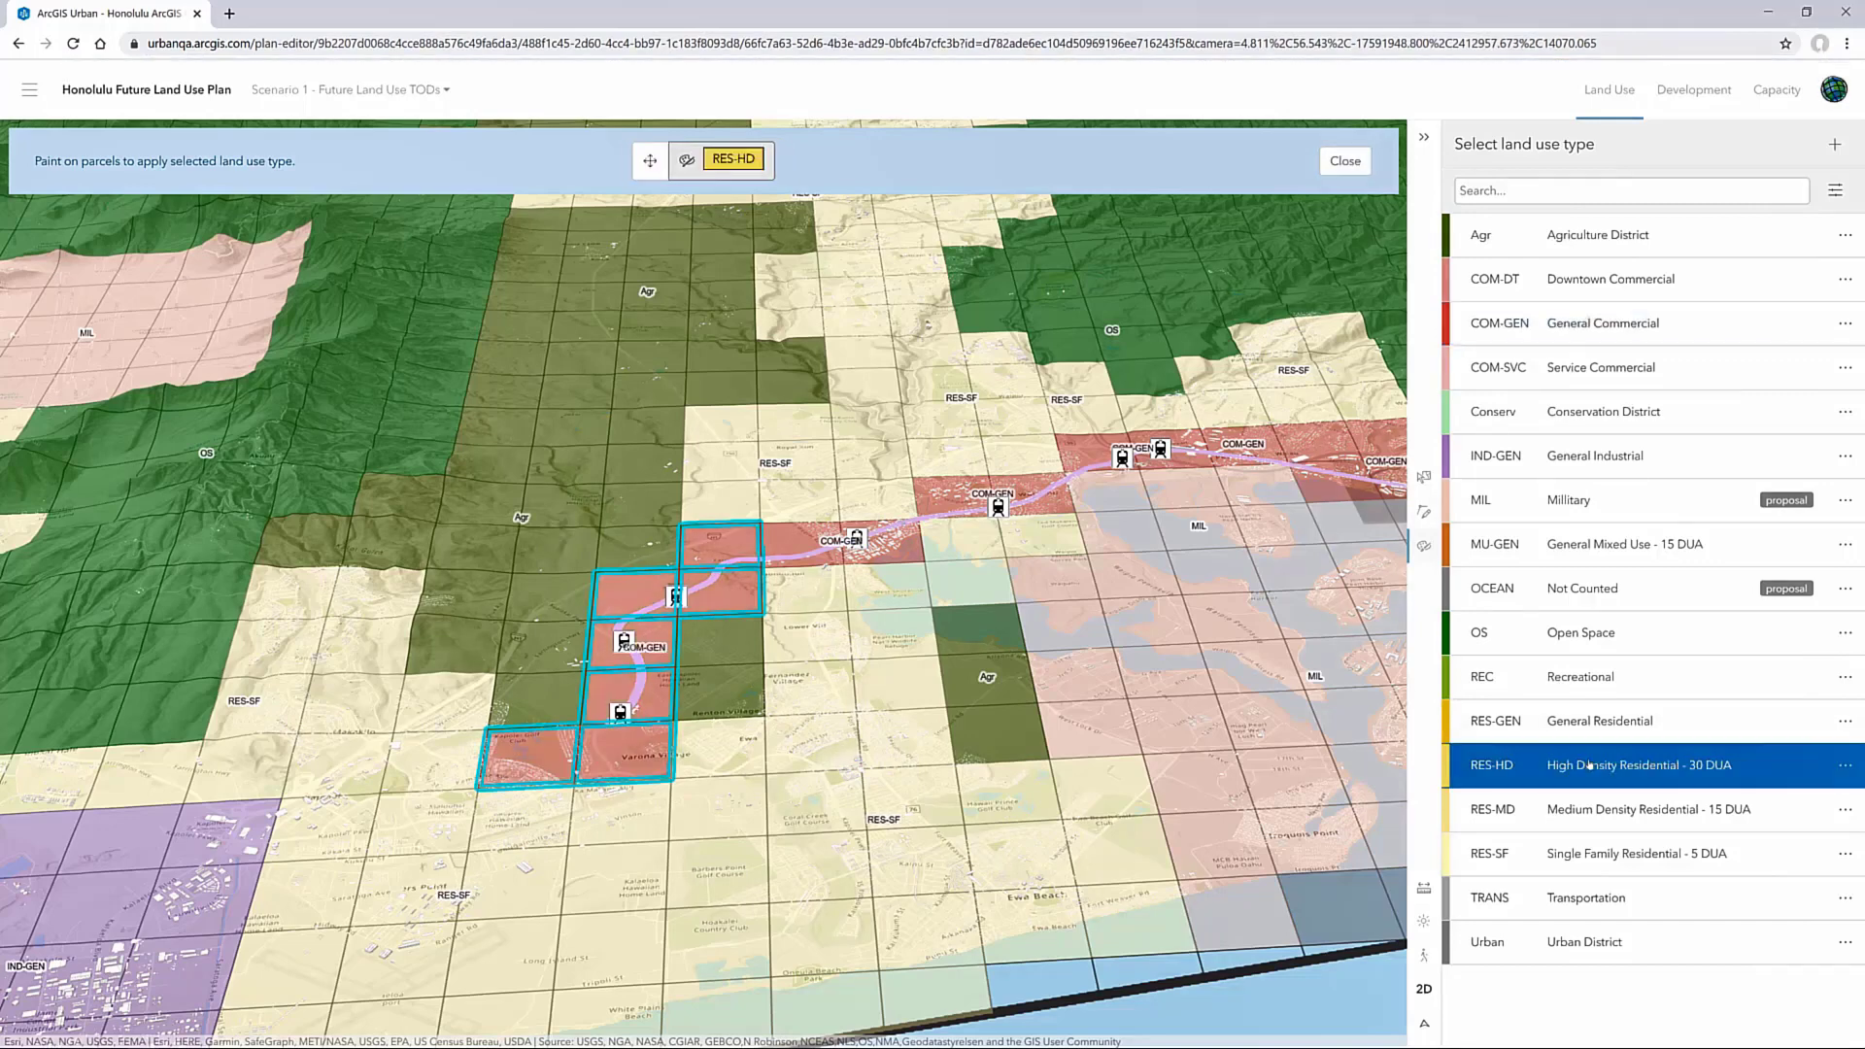
{"action": "left_click", "coordinate": [1589, 819]}
{"action": "mouse_move", "coordinate": [805, 590]}
{"action": "left_mouse_down"}
{"action": "mouse_move", "coordinate": [782, 638]}
{"action": "mouse_move", "coordinate": [741, 642]}
{"action": "mouse_move", "coordinate": [722, 751]}
{"action": "left_mouse_up"}
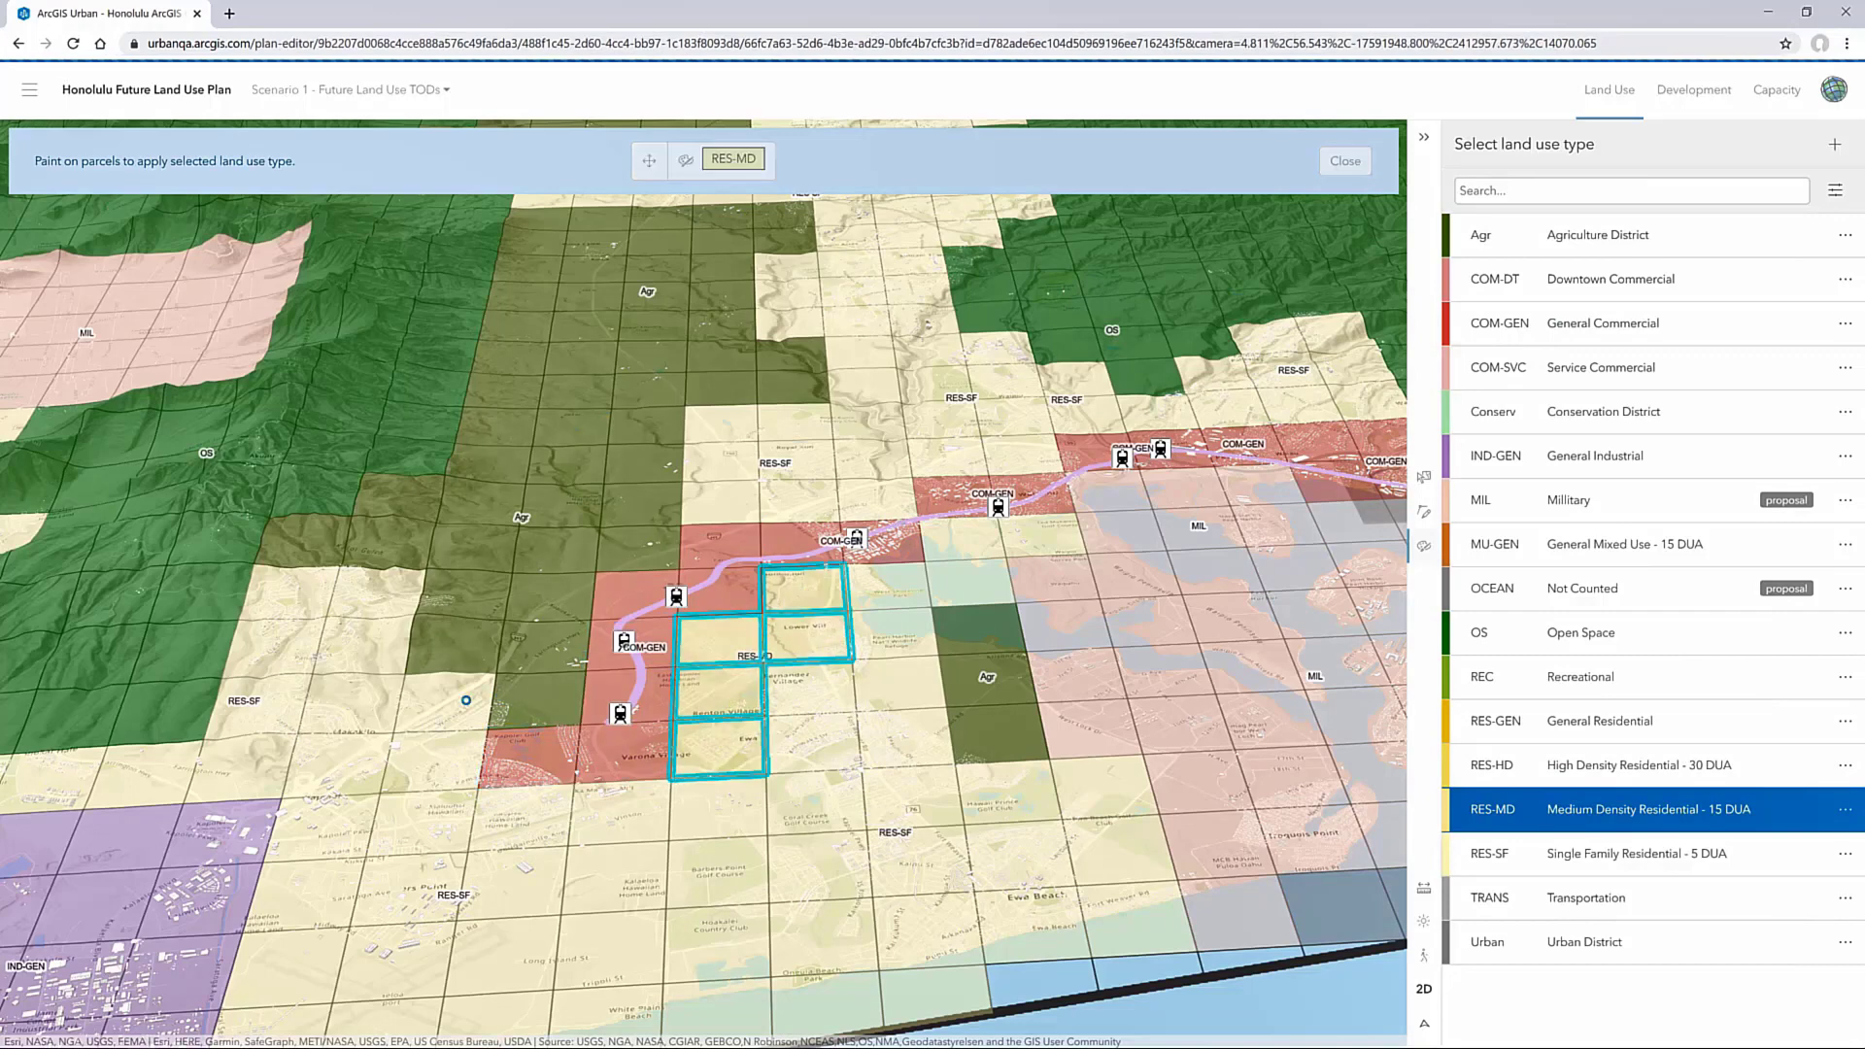
{"action": "mouse_move", "coordinate": [462, 700]}
{"action": "left_mouse_down"}
{"action": "mouse_move", "coordinate": [524, 706]}
{"action": "mouse_move", "coordinate": [588, 604]}
{"action": "mouse_move", "coordinate": [698, 550]}
{"action": "left_mouse_up"}
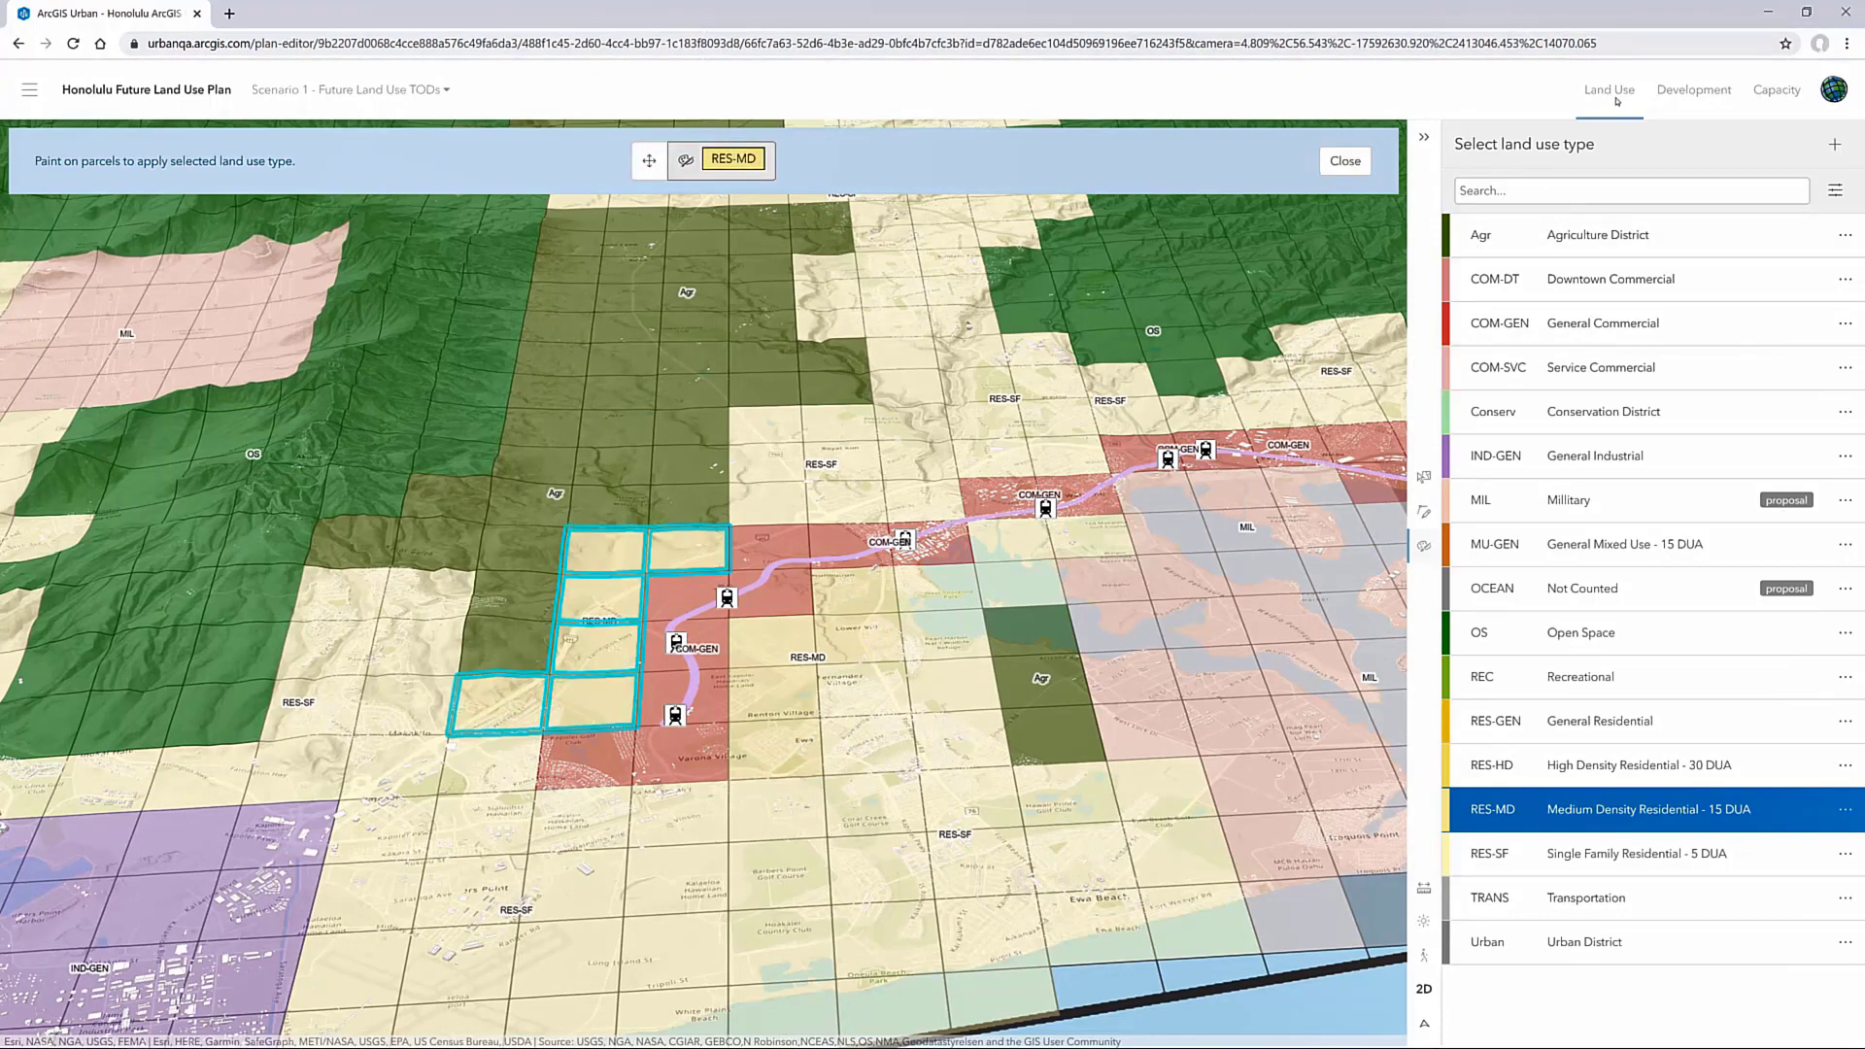
{"action": "left_click", "coordinate": [1345, 157]}
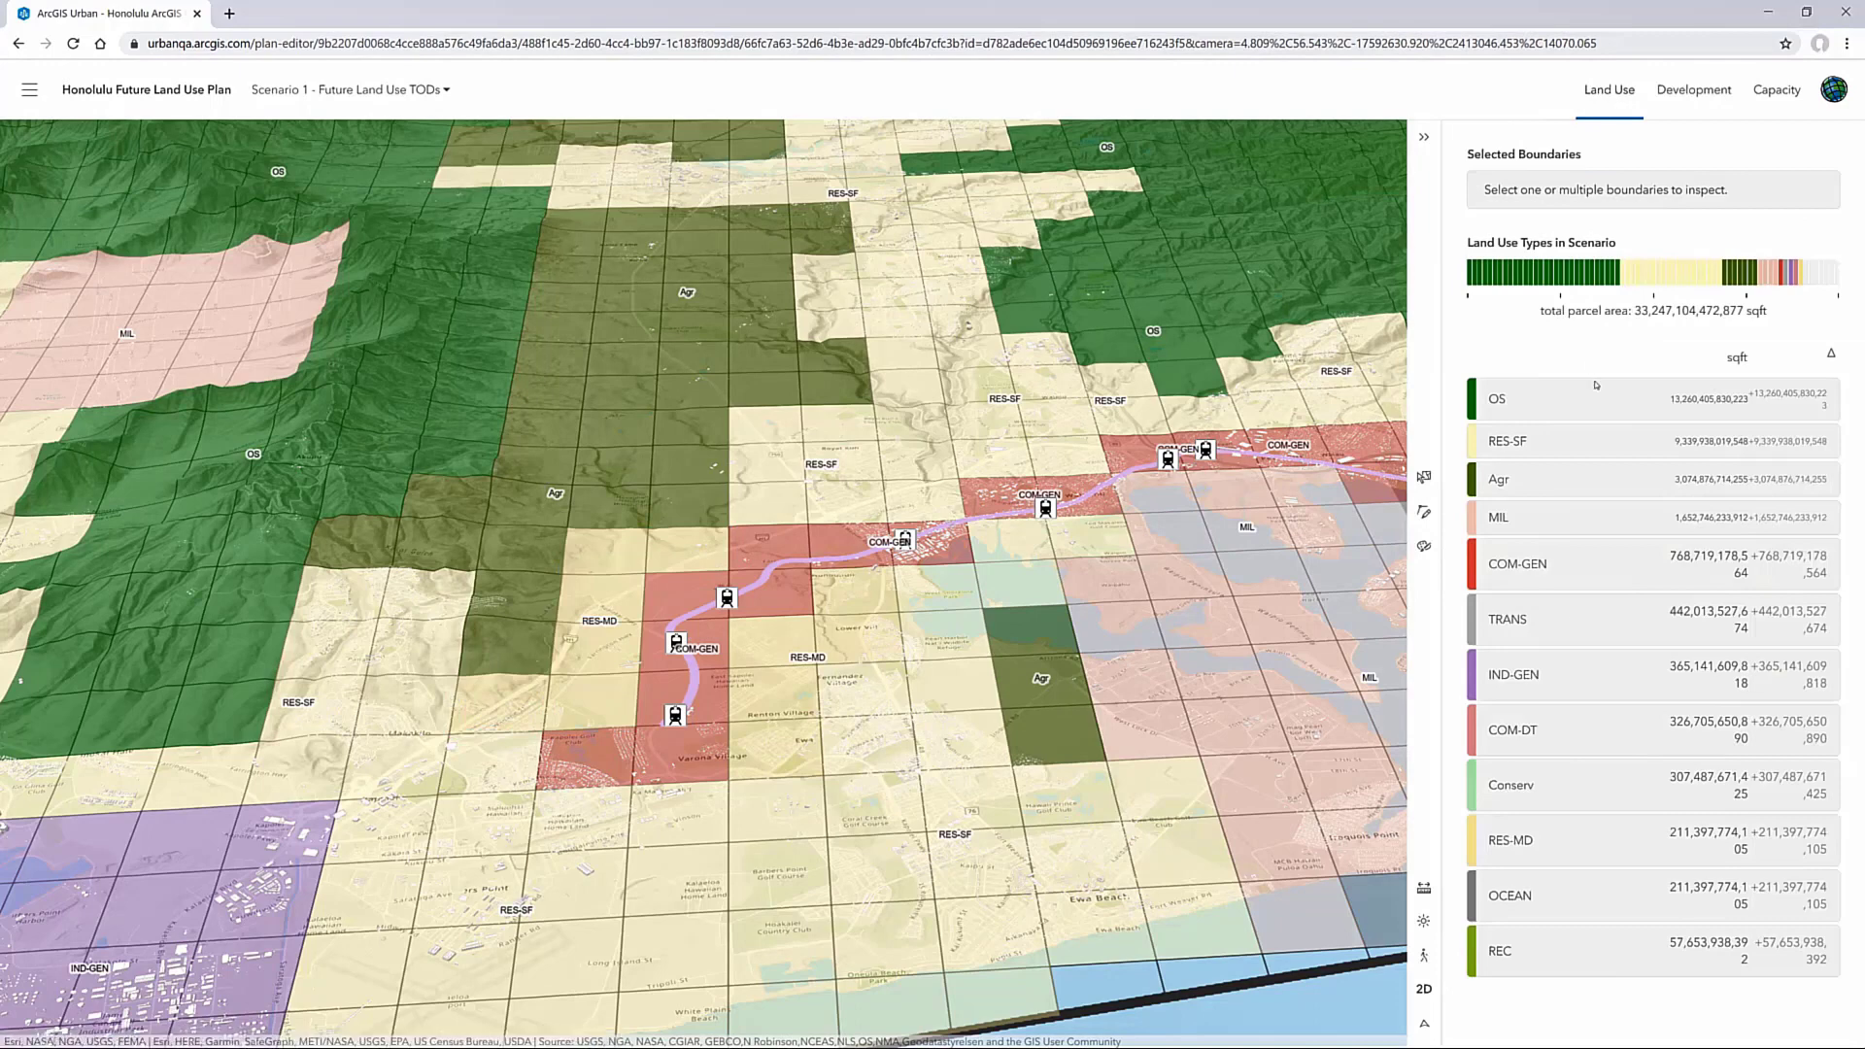
Compare the descriptions and dwelling unit parameters of the RES-MD and RES-SF land use types in the scenario
{"action": "left_click", "coordinate": [1529, 843]}
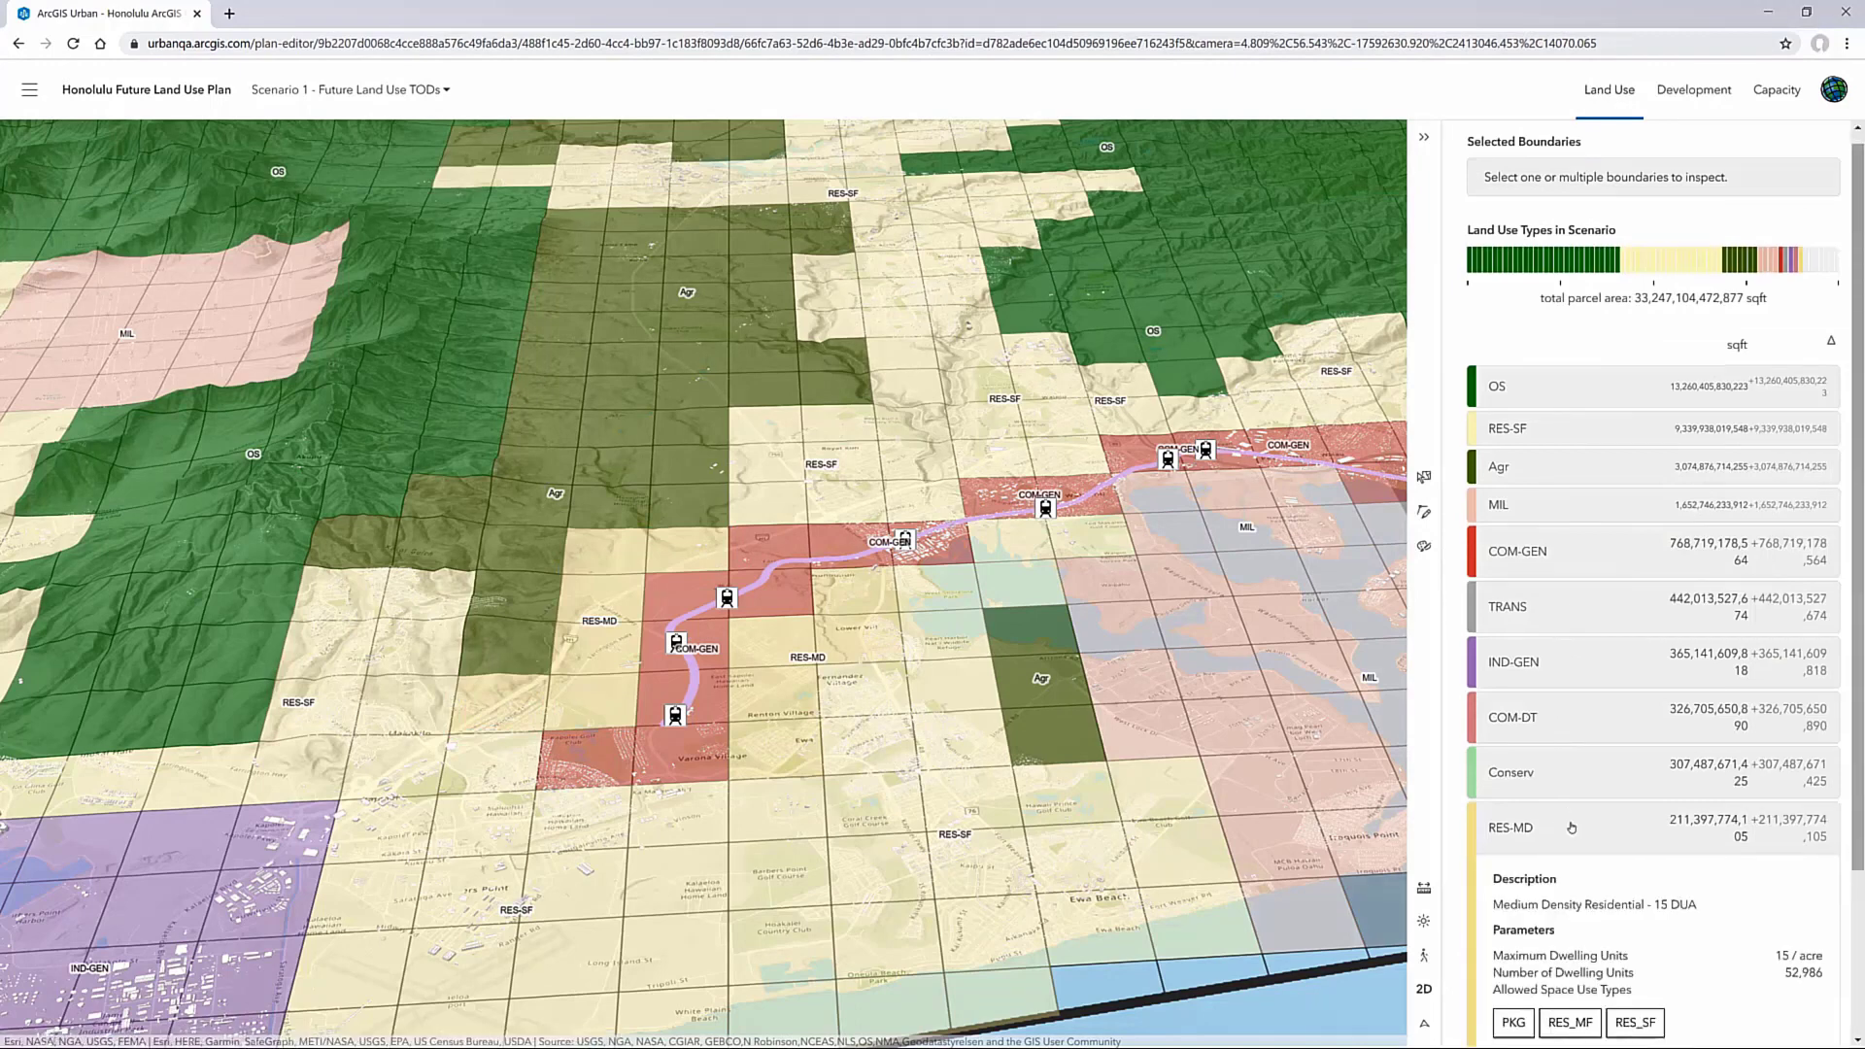
{"action": "left_click", "coordinate": [1536, 359]}
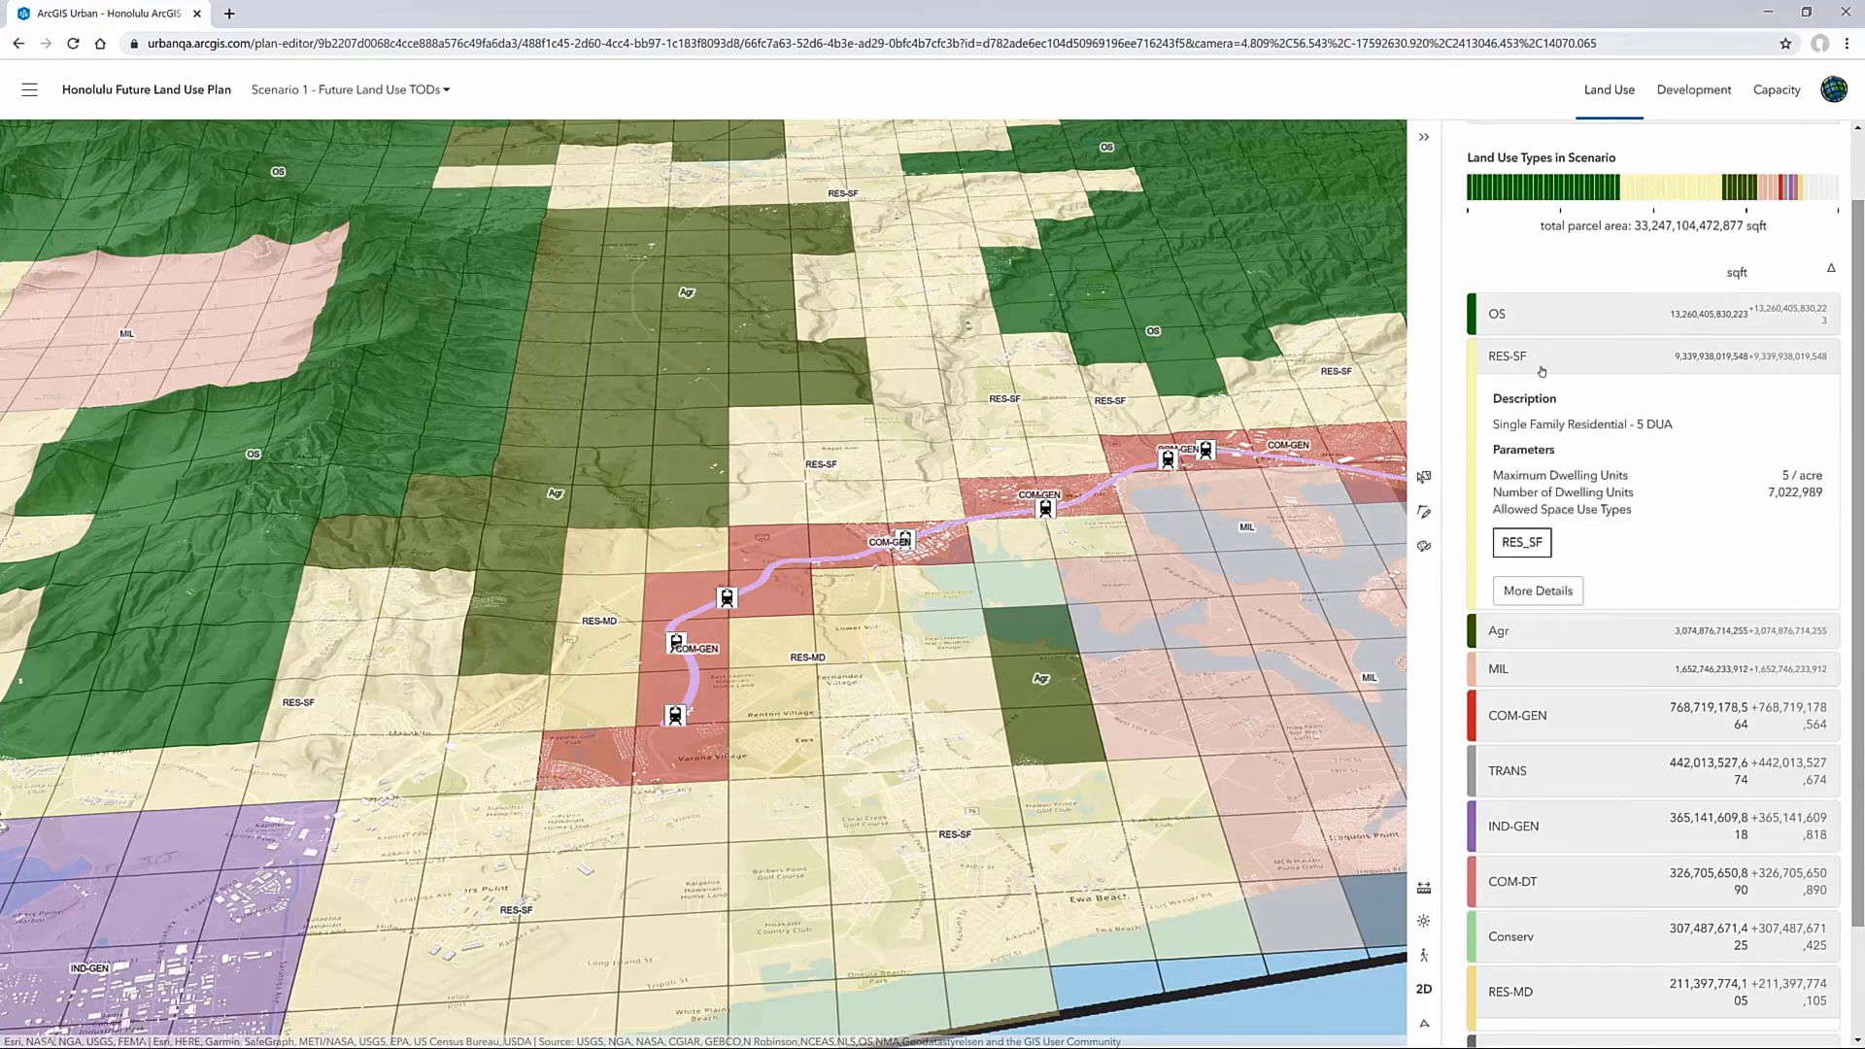
{"action": "left_click_drag", "start_coordinate": [1634, 425], "coordinate": [1700, 427]}
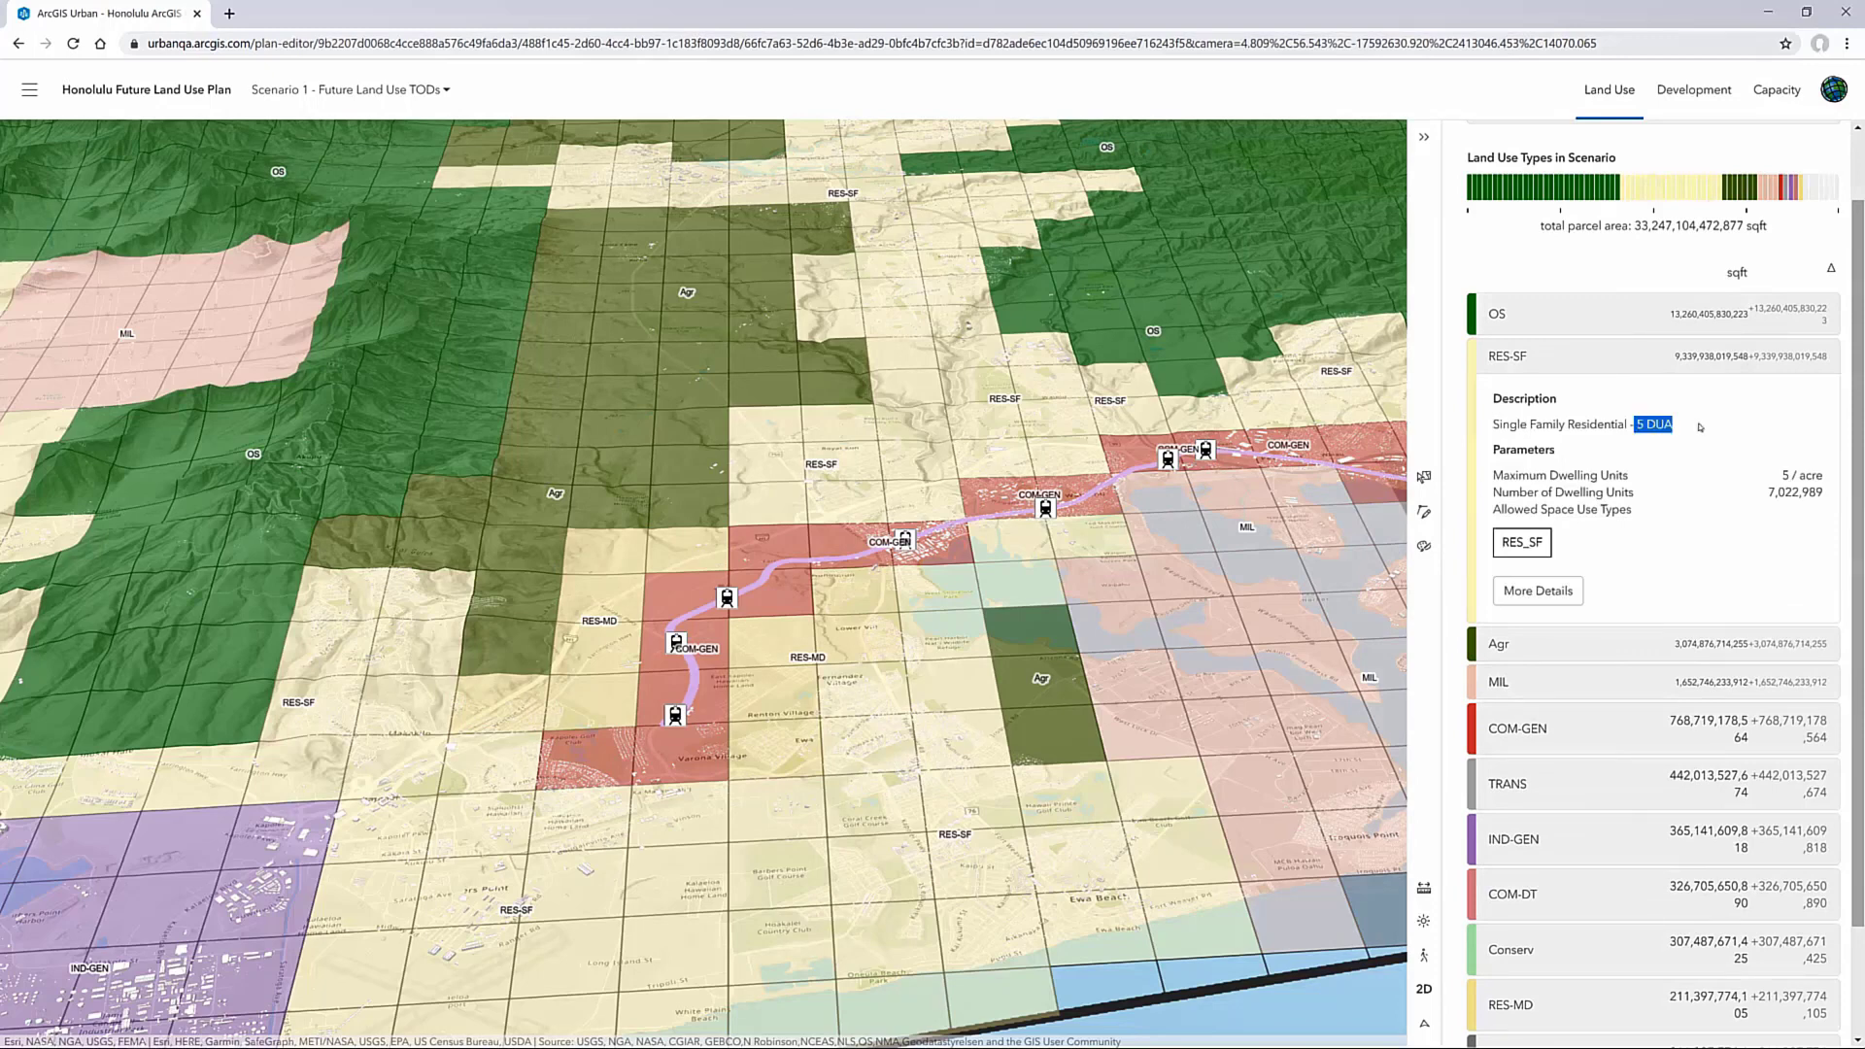
{"action": "left_click", "coordinate": [1542, 362]}
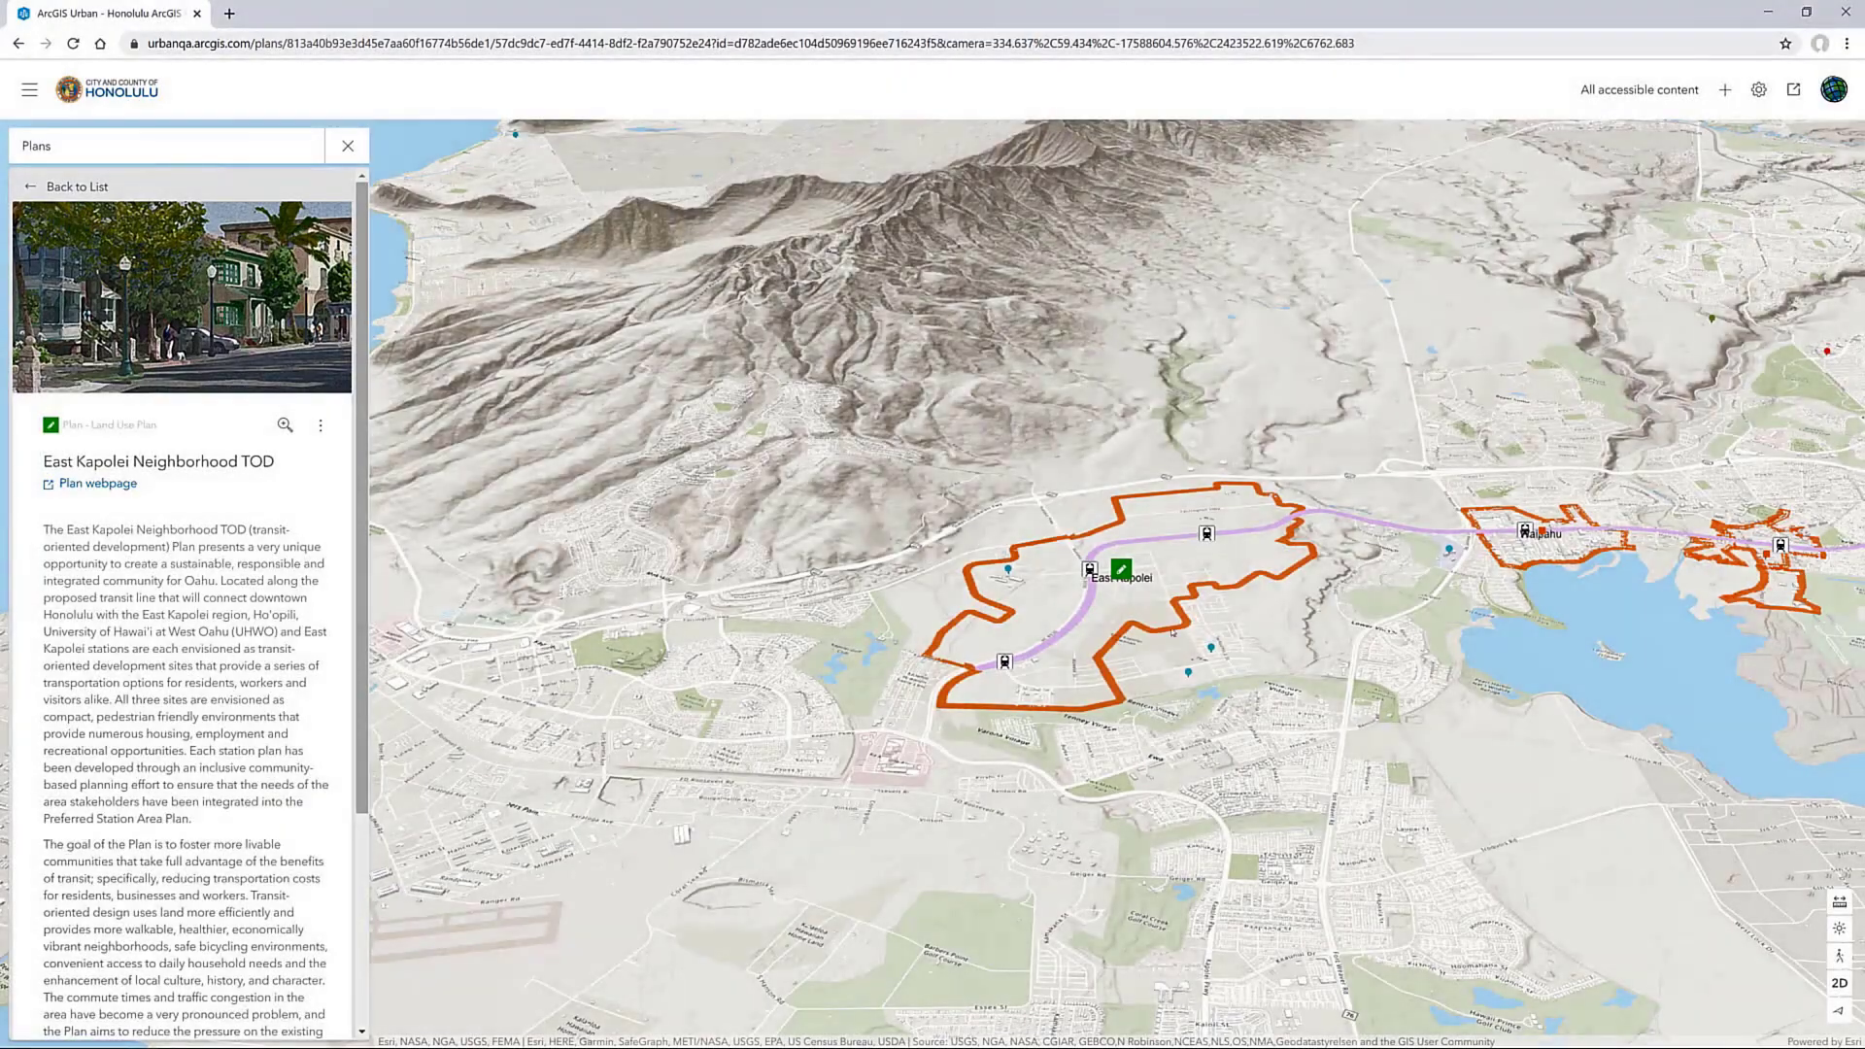
Open the East Kapolei Neighborhood TOD plan for editing
{"action": "scroll", "coordinate": [1242, 627], "scroll_direction": "up", "scroll_amount": 3}
{"action": "scroll", "coordinate": [1081, 581], "scroll_direction": "up", "scroll_amount": 3}
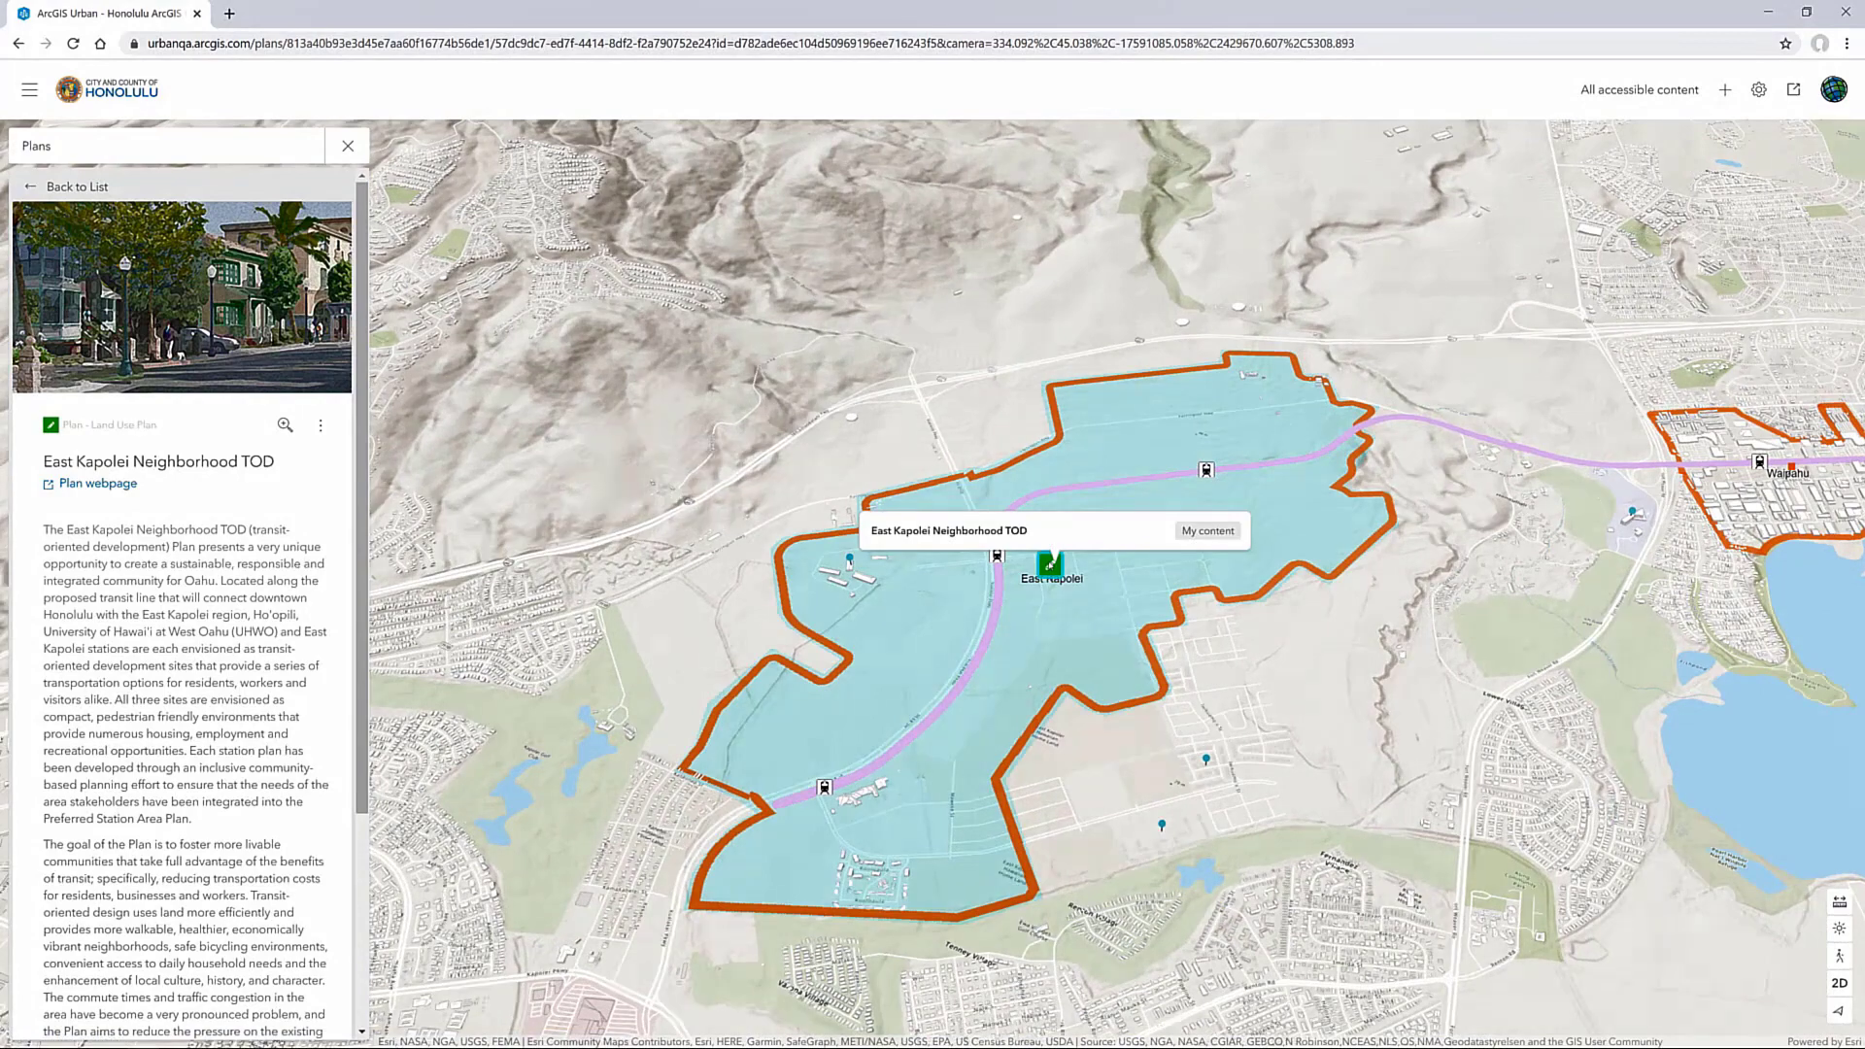
{"action": "left_click", "coordinate": [321, 424]}
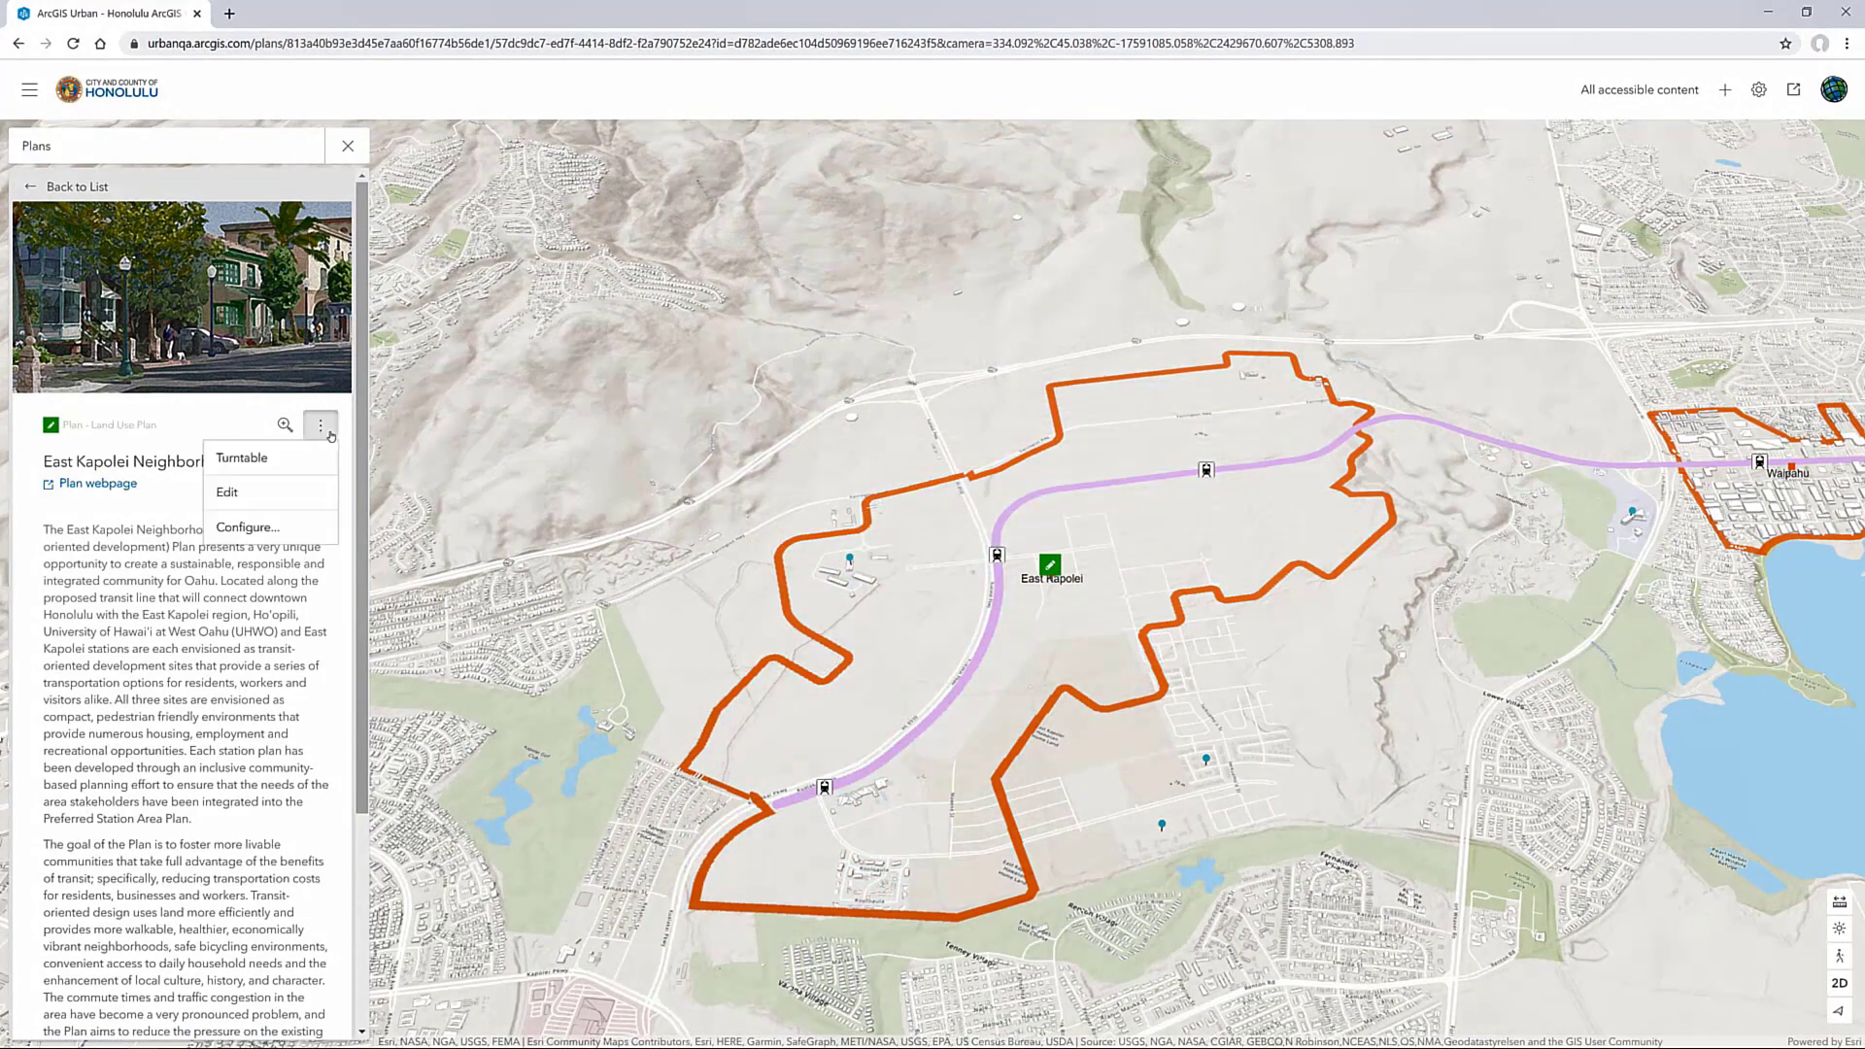
{"action": "left_click", "coordinate": [279, 491]}
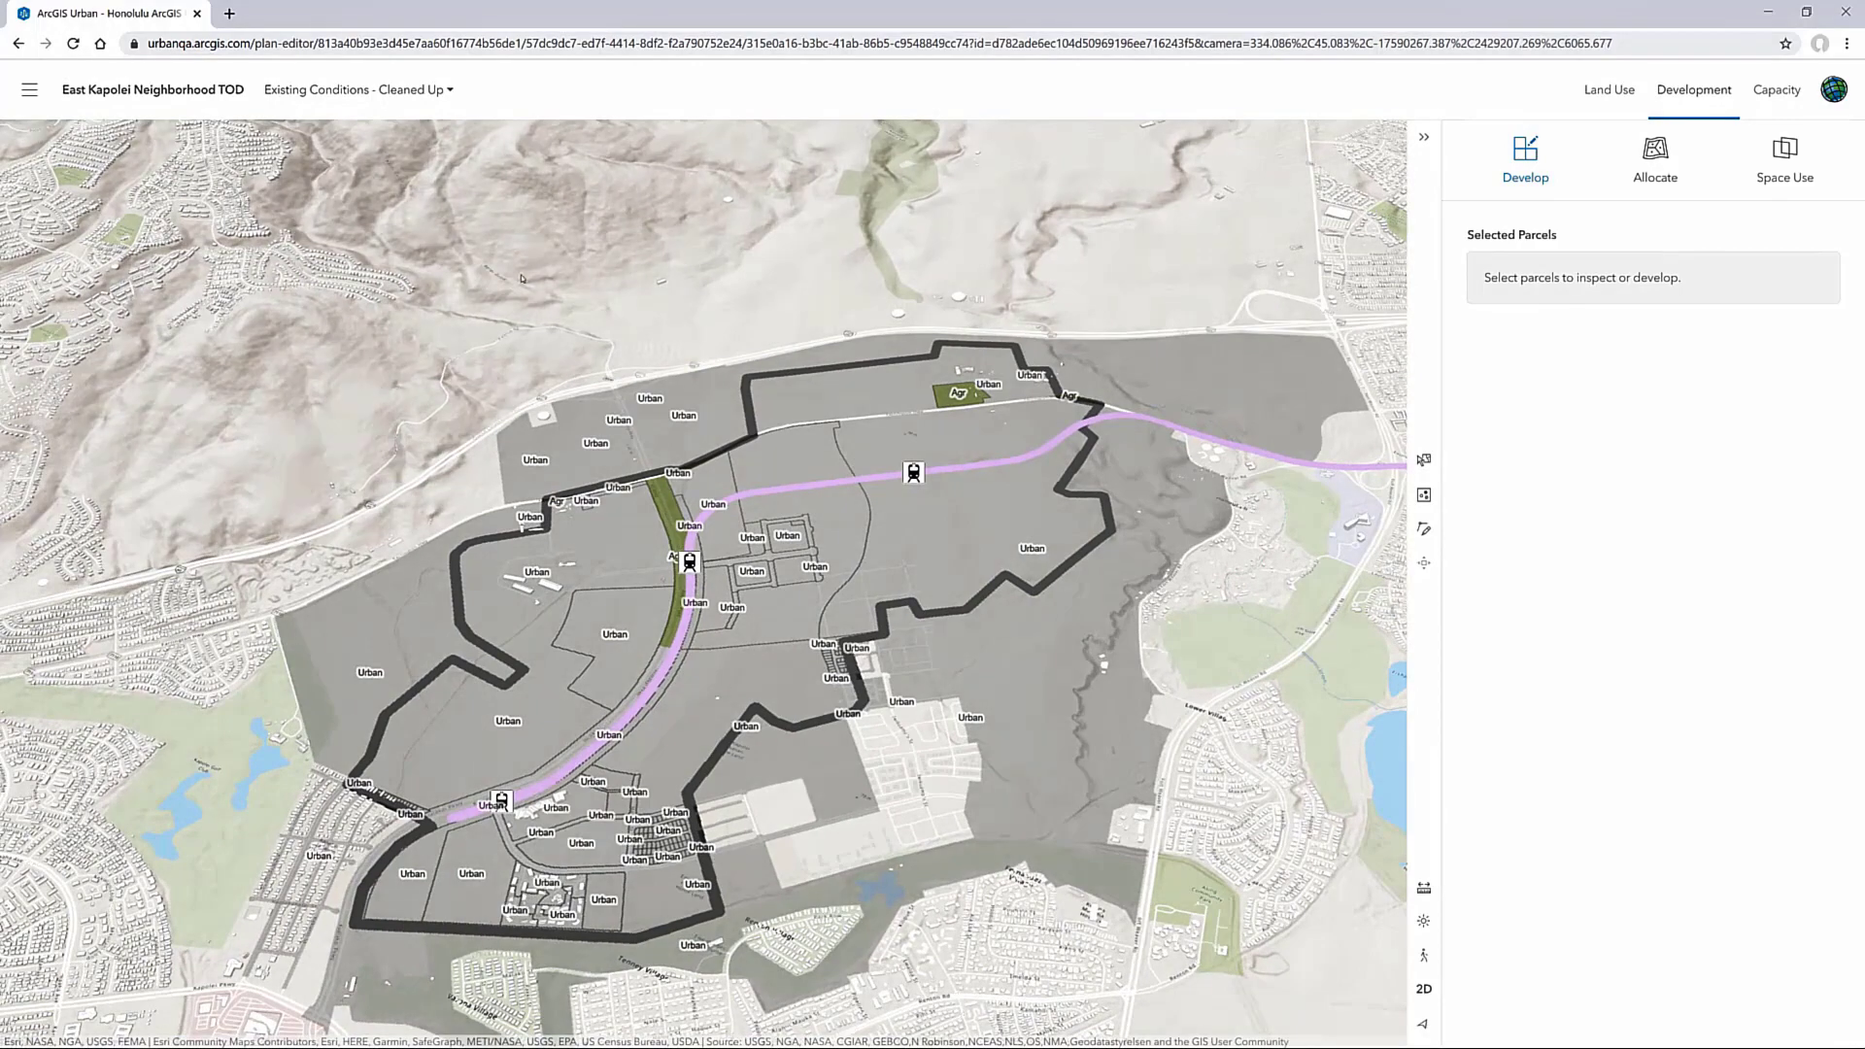
Inspect the land use type and building regulations of the large Urban parcel between the two northern rail stations
{"action": "left_click", "coordinate": [1596, 97]}
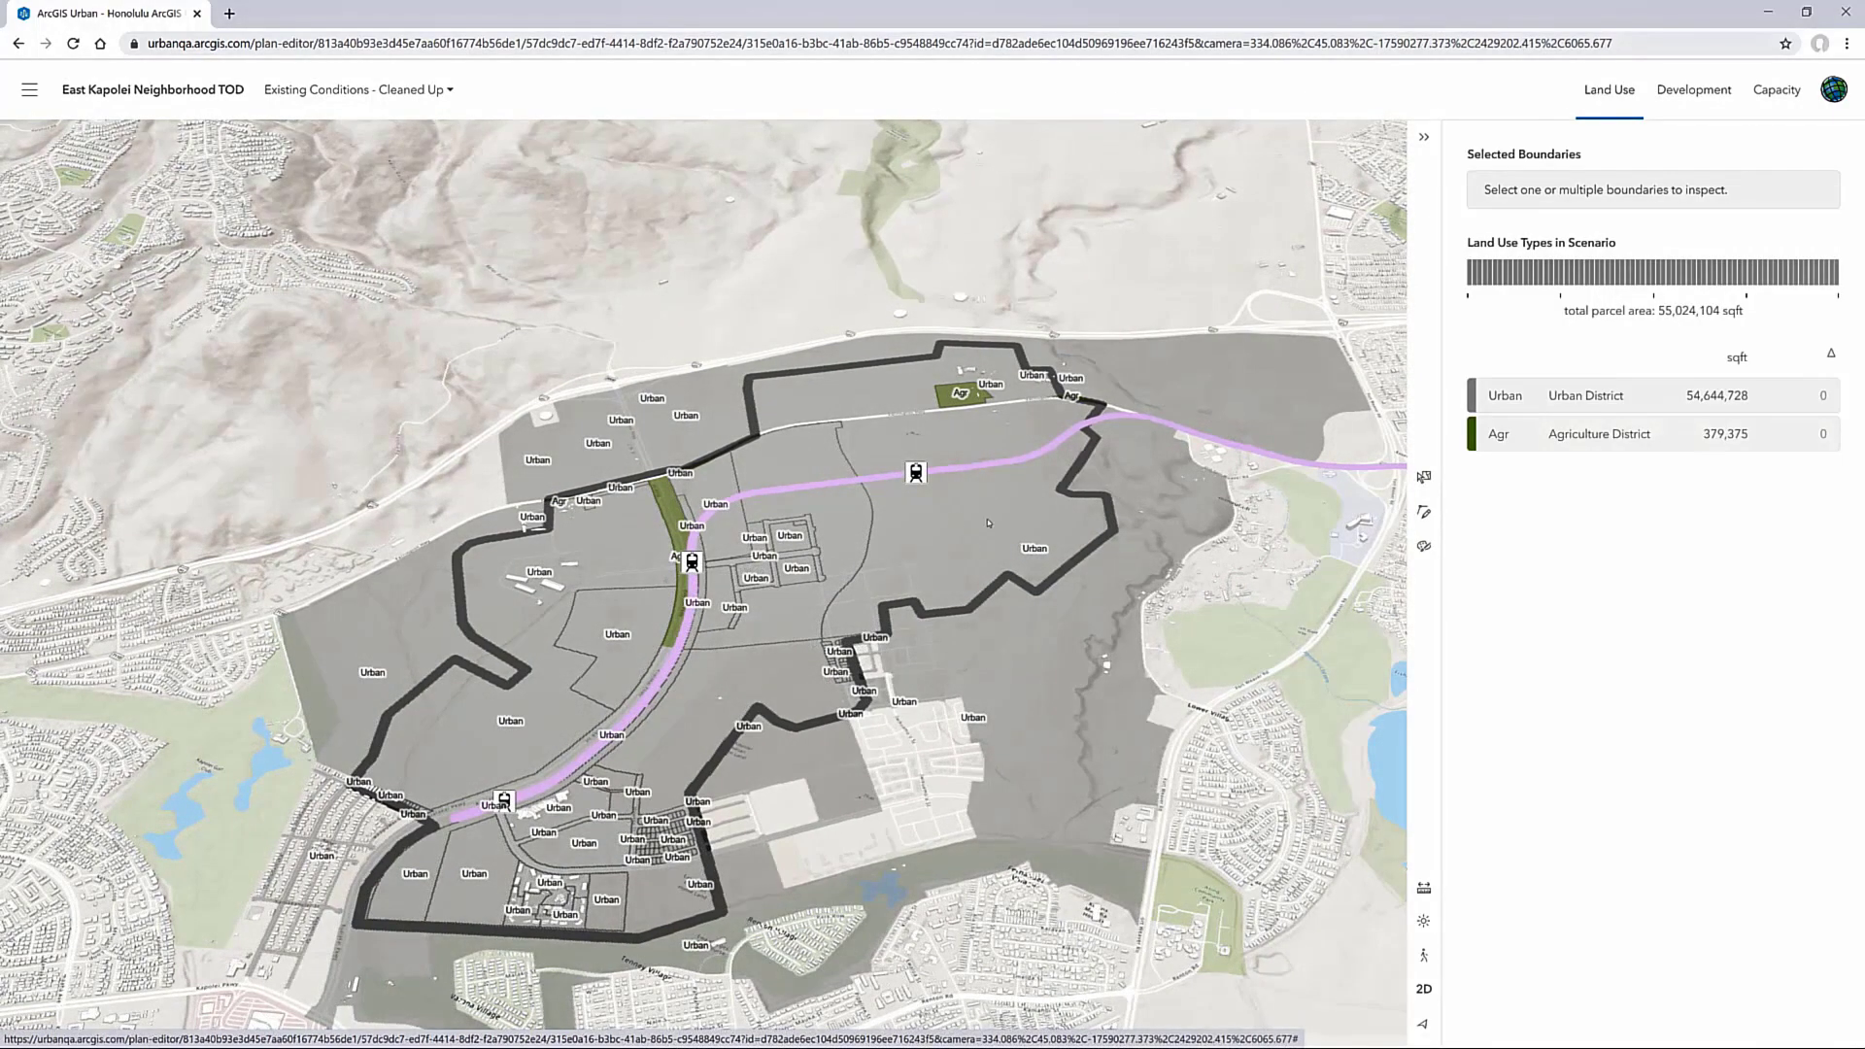
{"action": "left_click", "coordinate": [837, 525]}
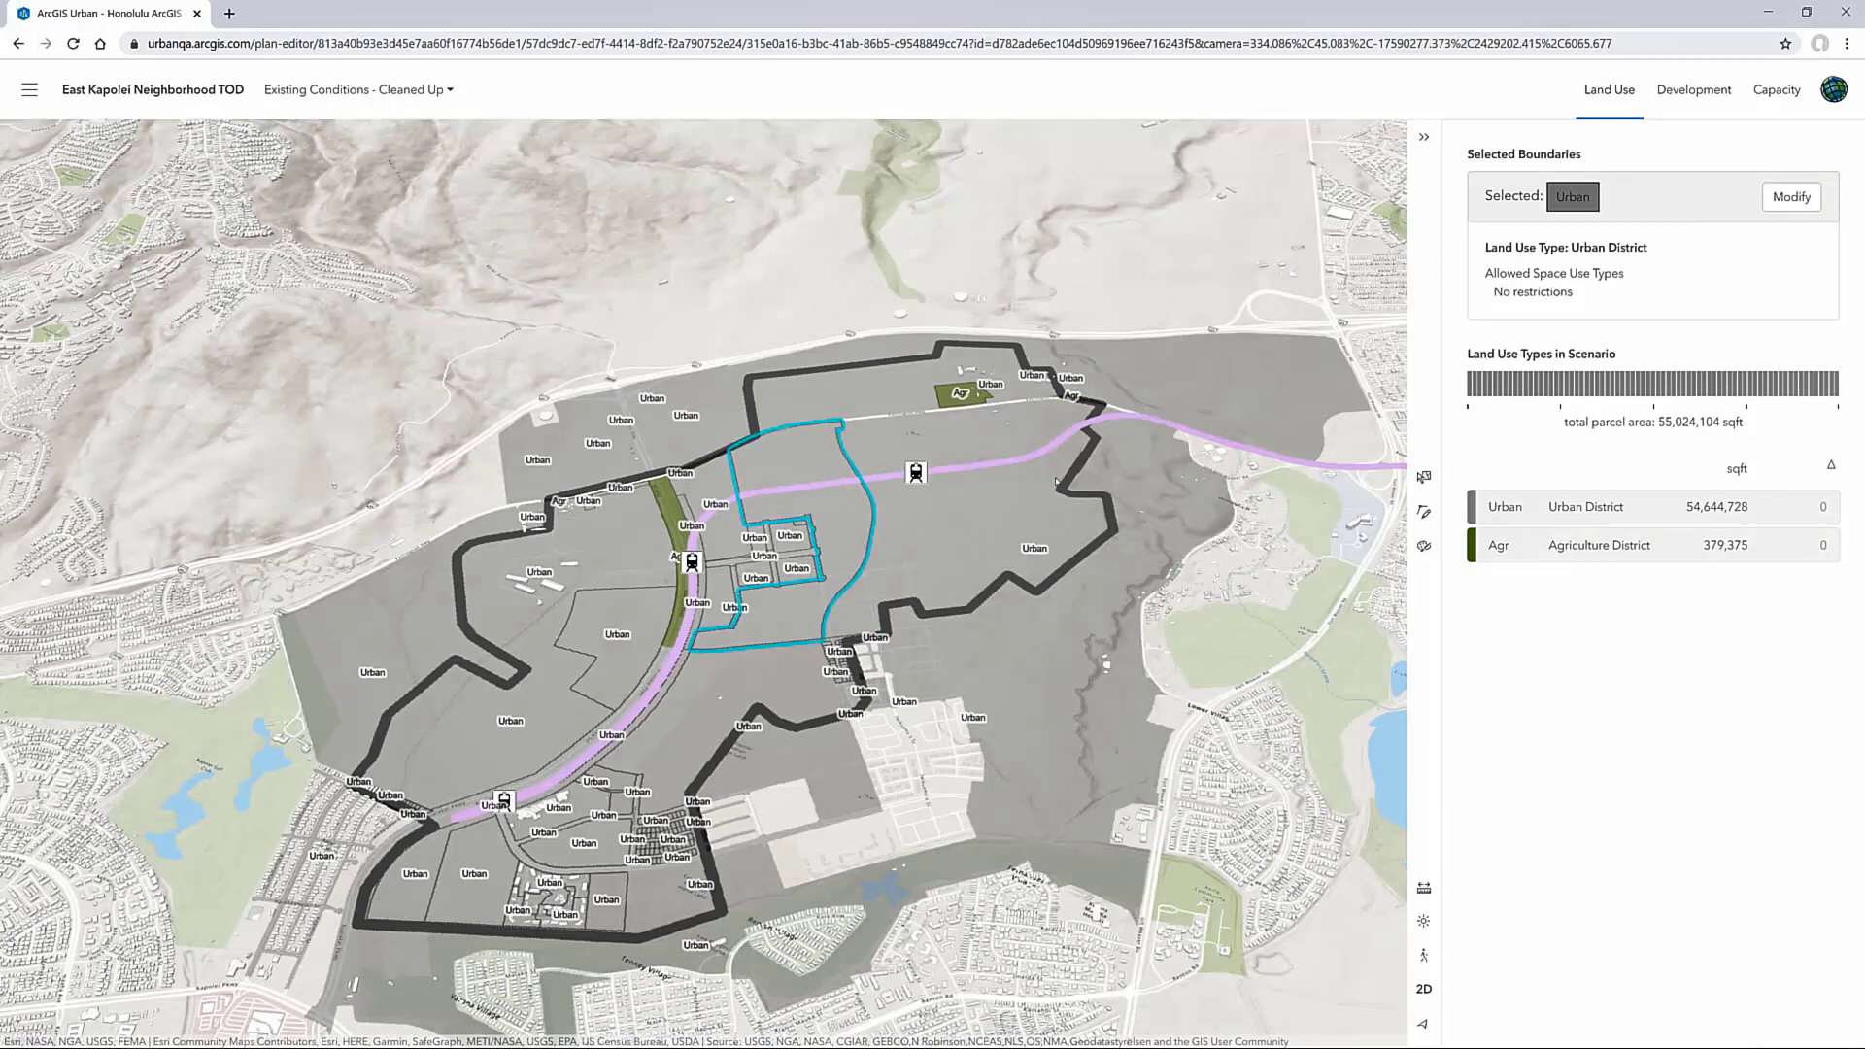
{"action": "left_click", "coordinate": [1695, 94]}
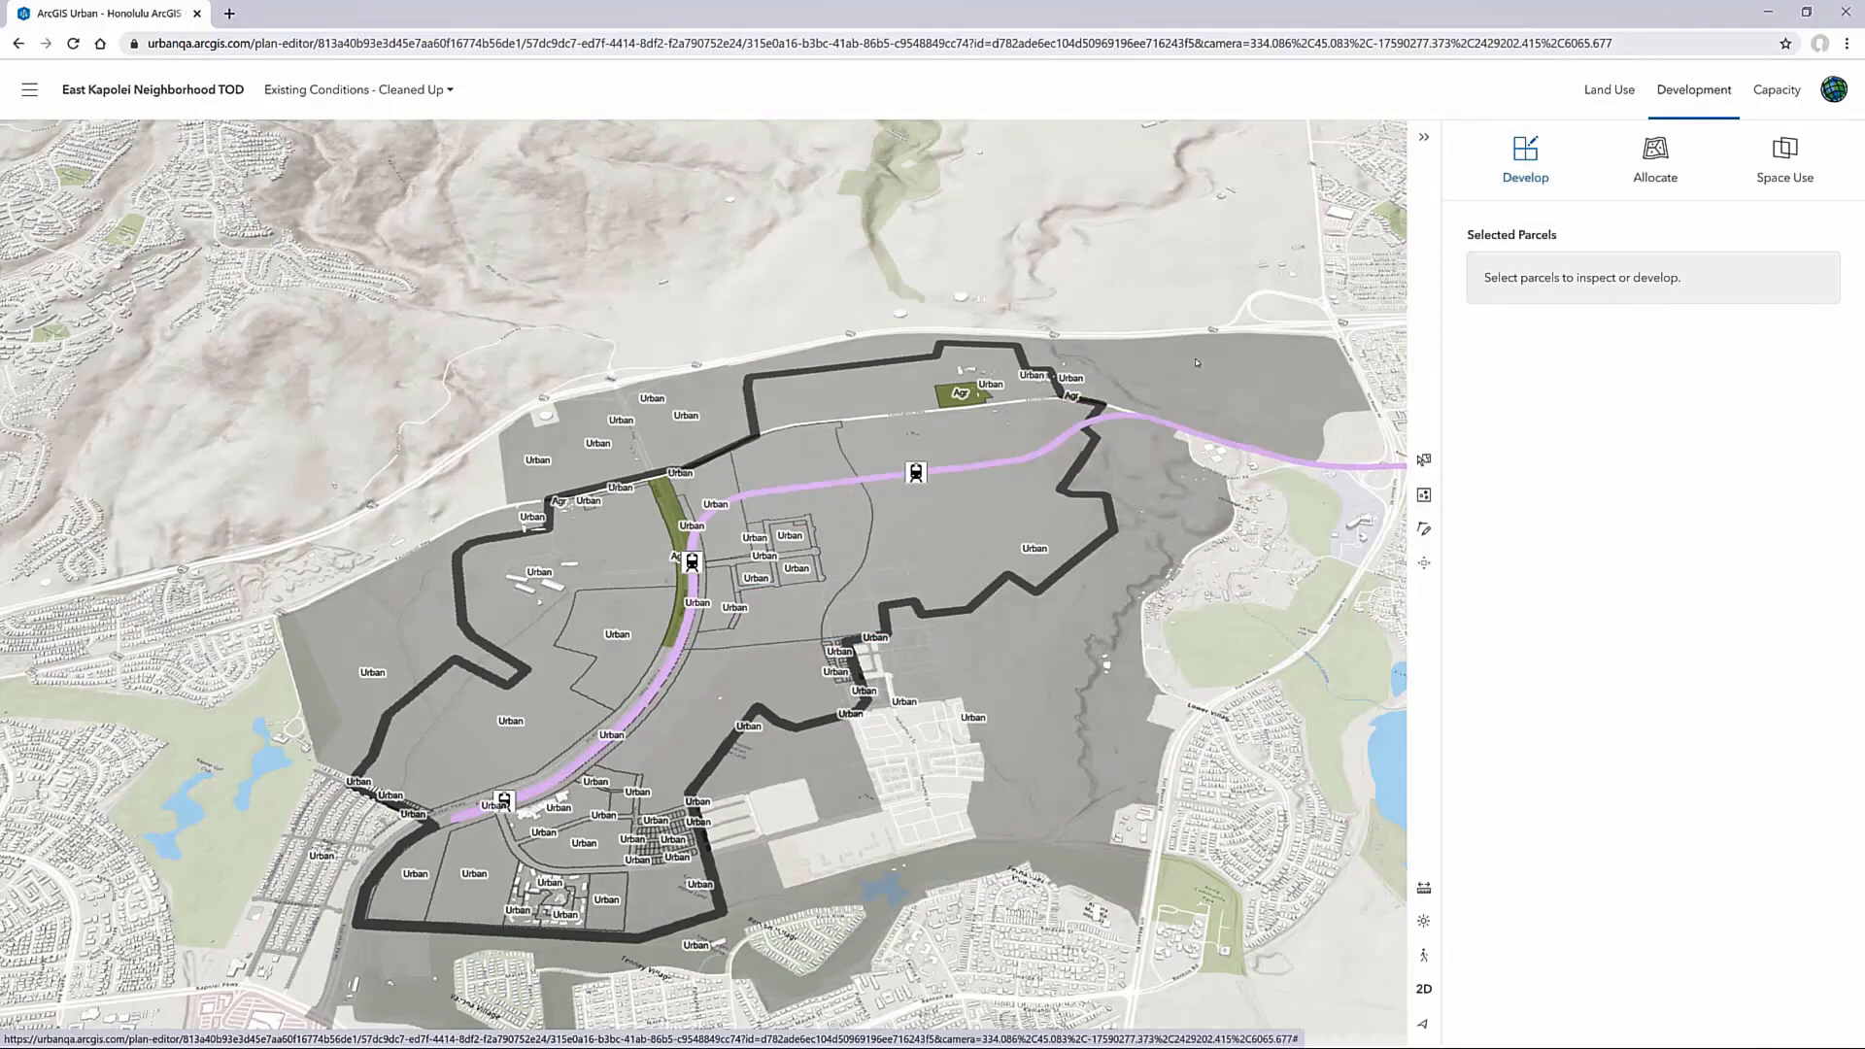
{"action": "left_click", "coordinate": [947, 512]}
{"action": "left_click", "coordinate": [841, 516]}
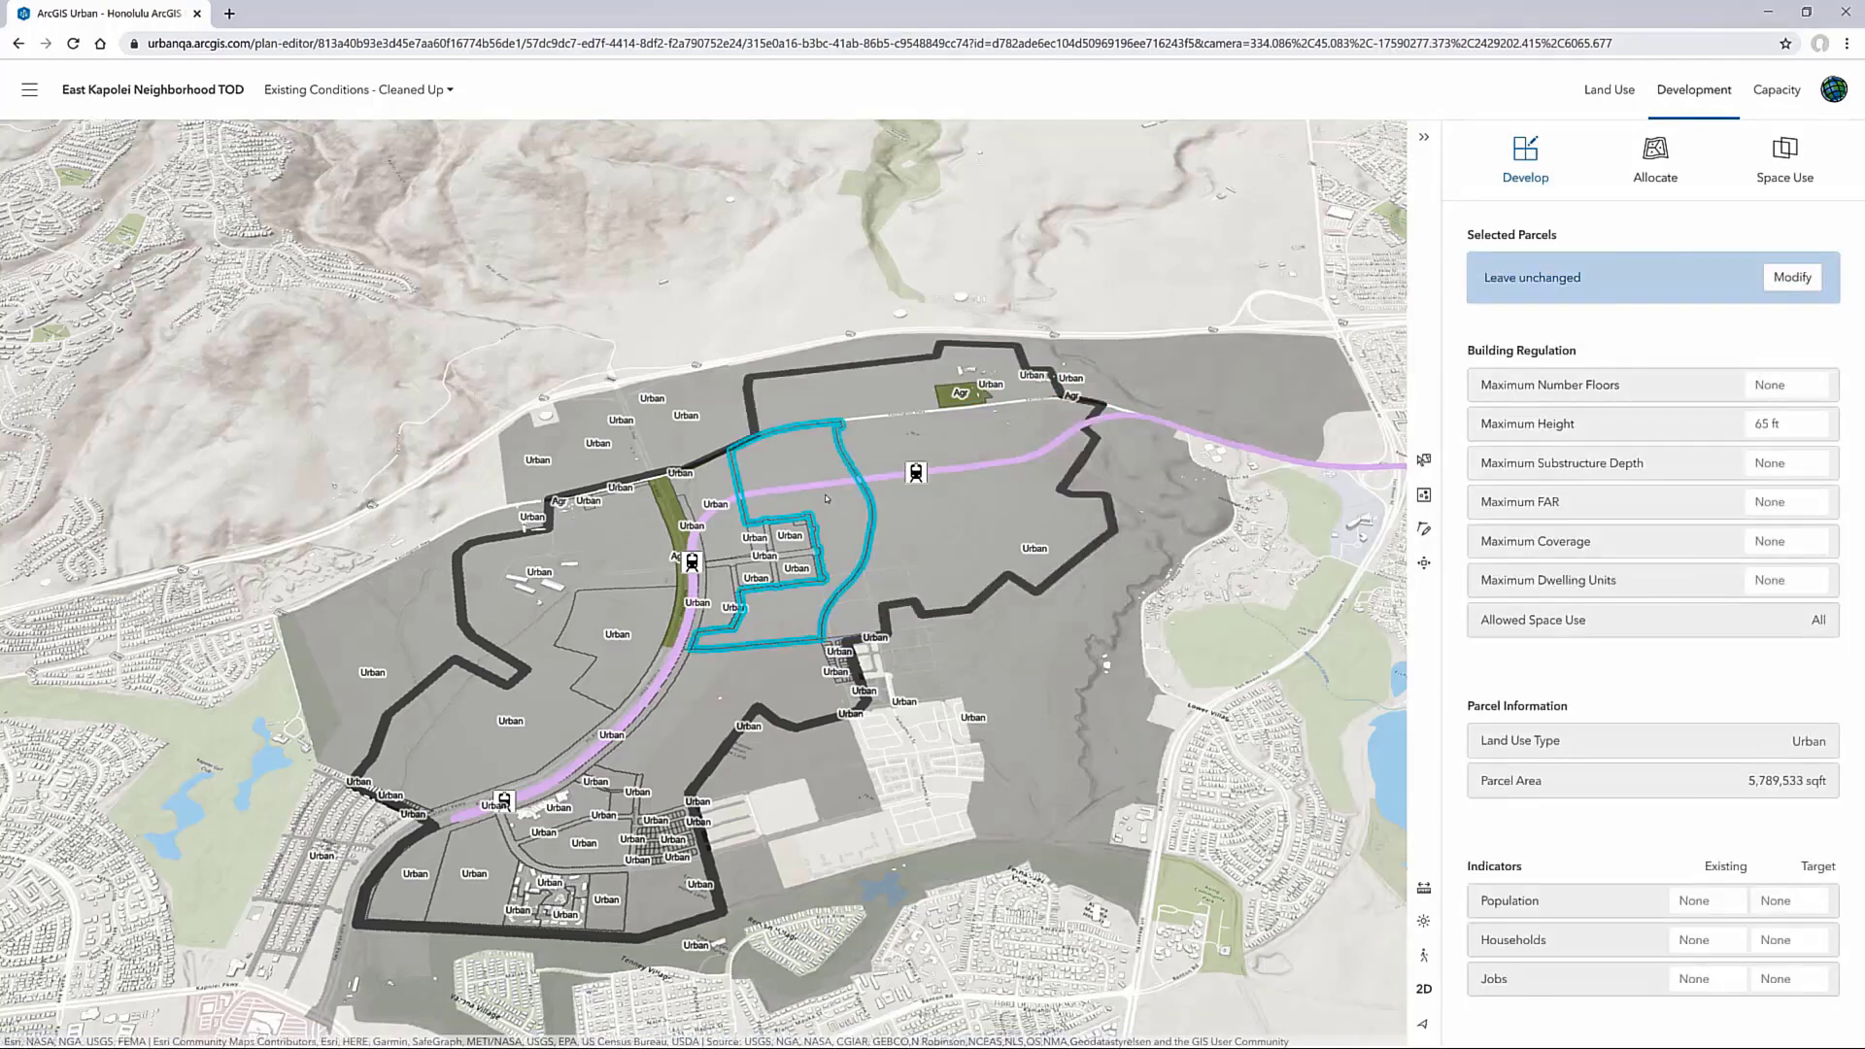
Switch to Future Land Use - Scenario 1 and select the large merged parcels on both sides of the rail line
{"action": "left_click", "coordinate": [408, 92]}
{"action": "left_click", "coordinate": [449, 189]}
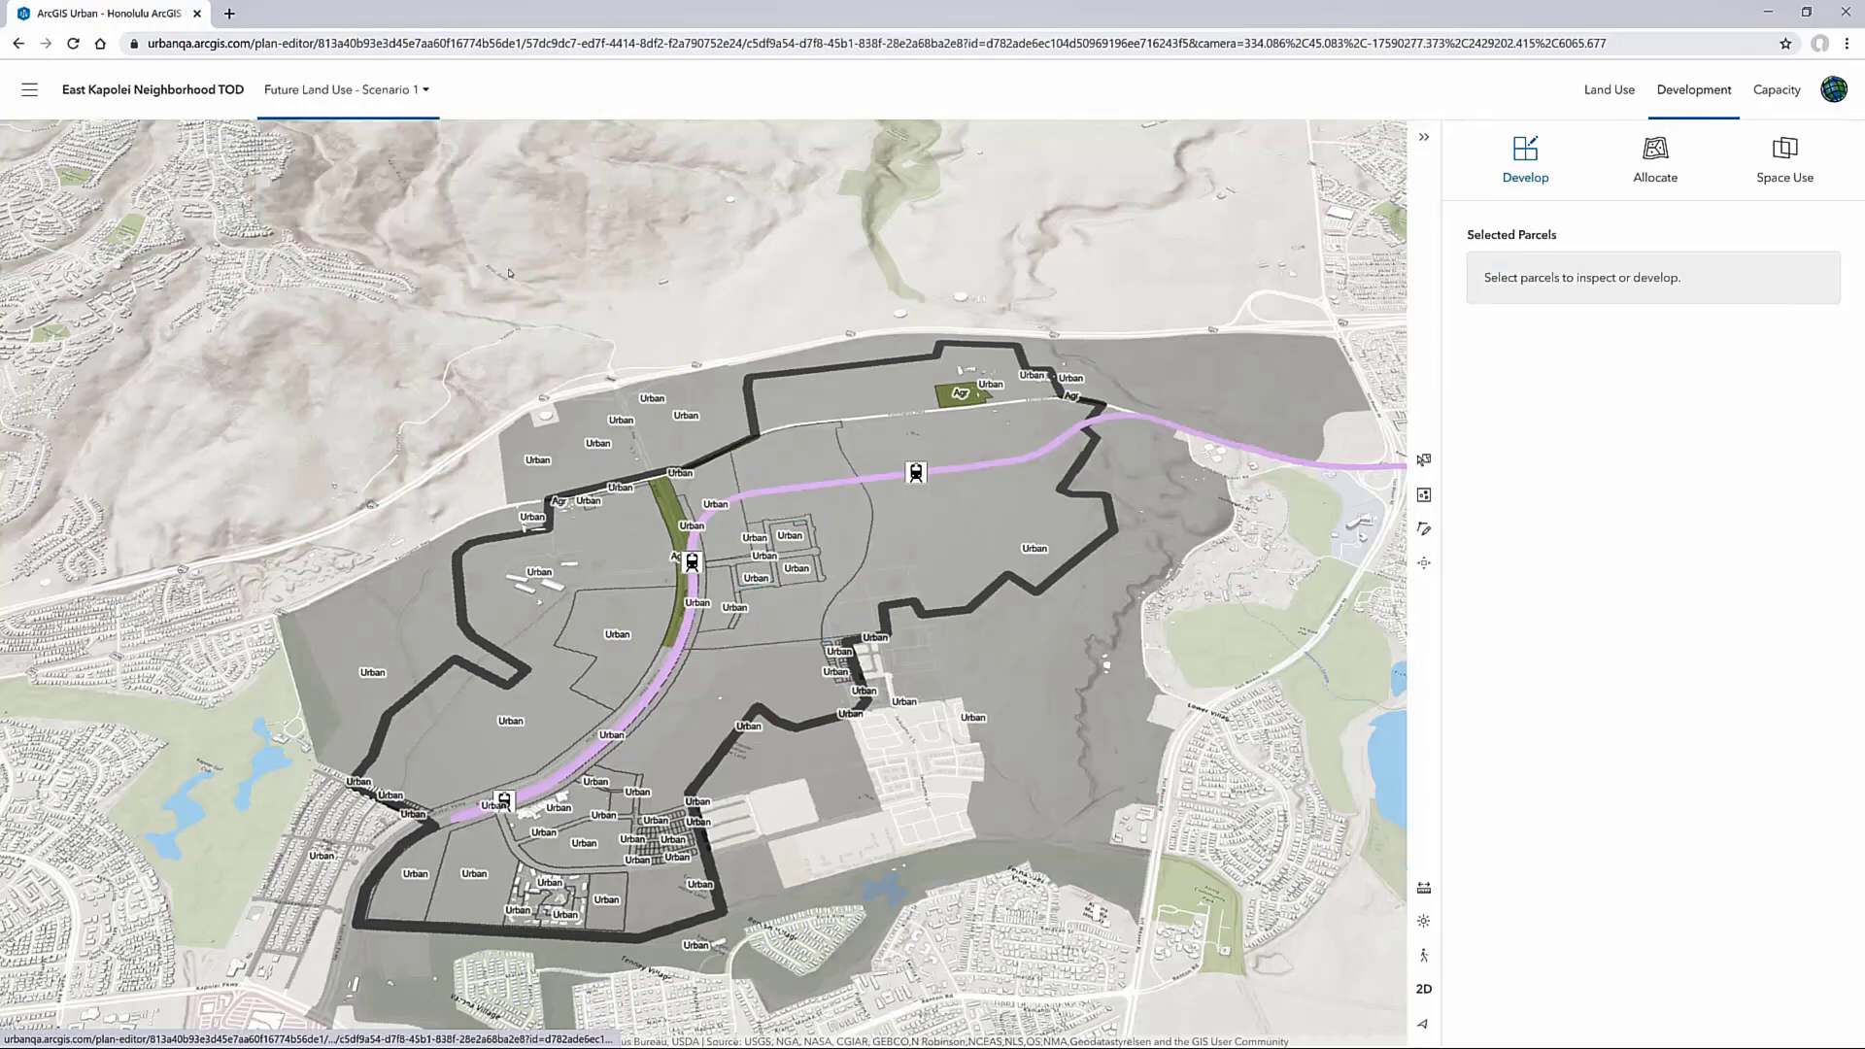
{"action": "left_click", "coordinate": [863, 514]}
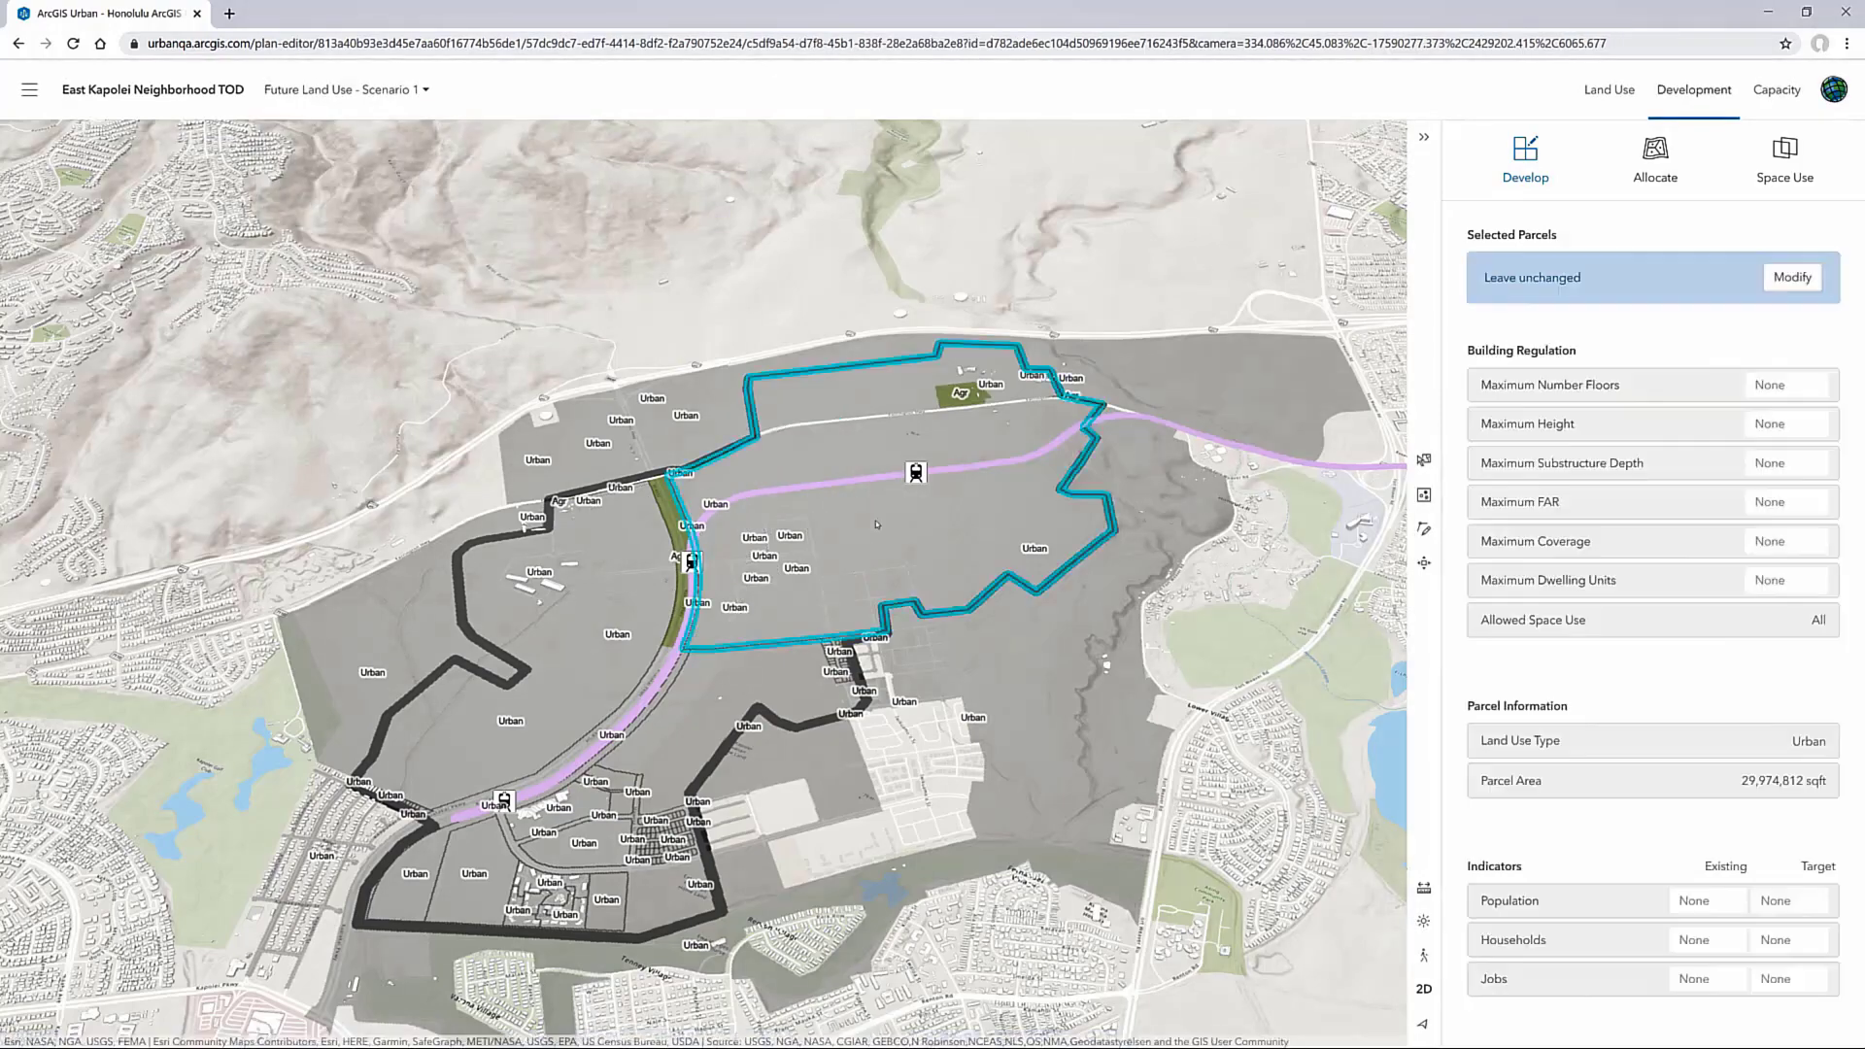
{"action": "scroll", "coordinate": [862, 515], "scroll_direction": "up", "scroll_amount": 3}
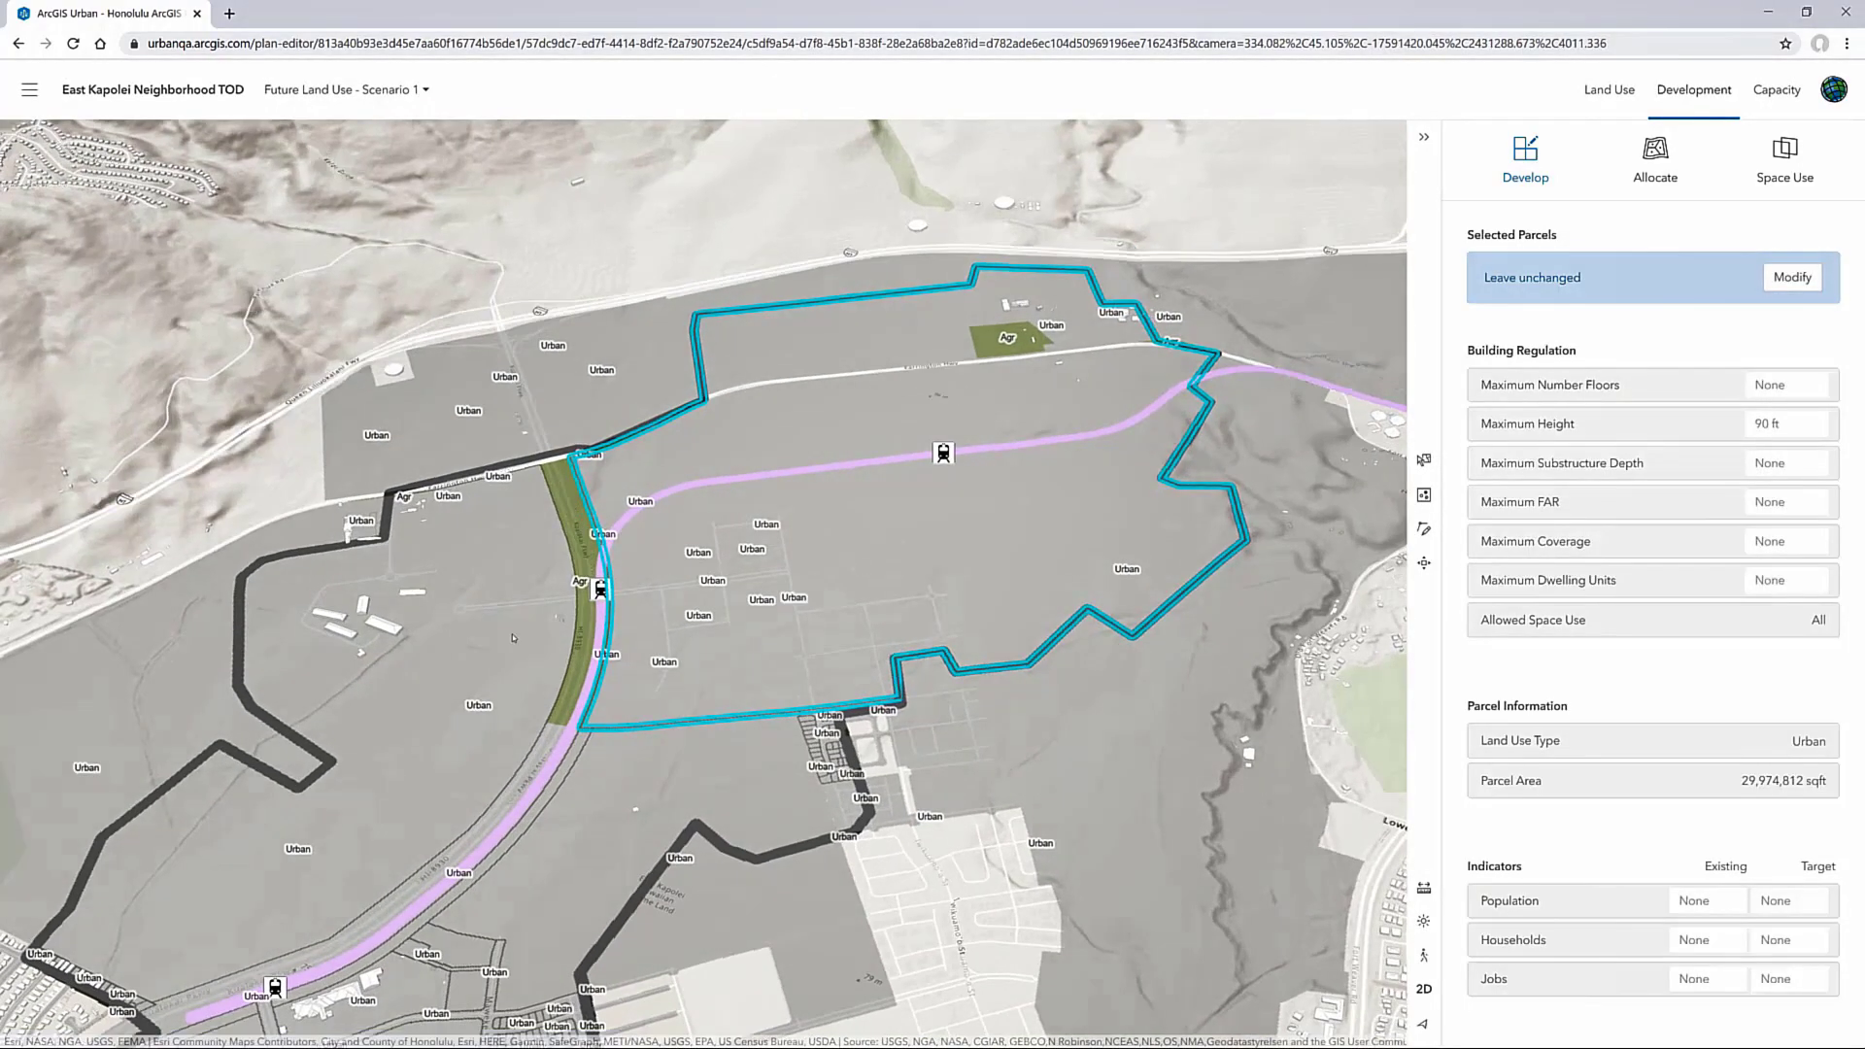
{"action": "left_click", "coordinate": [562, 702], "text": "shift"}
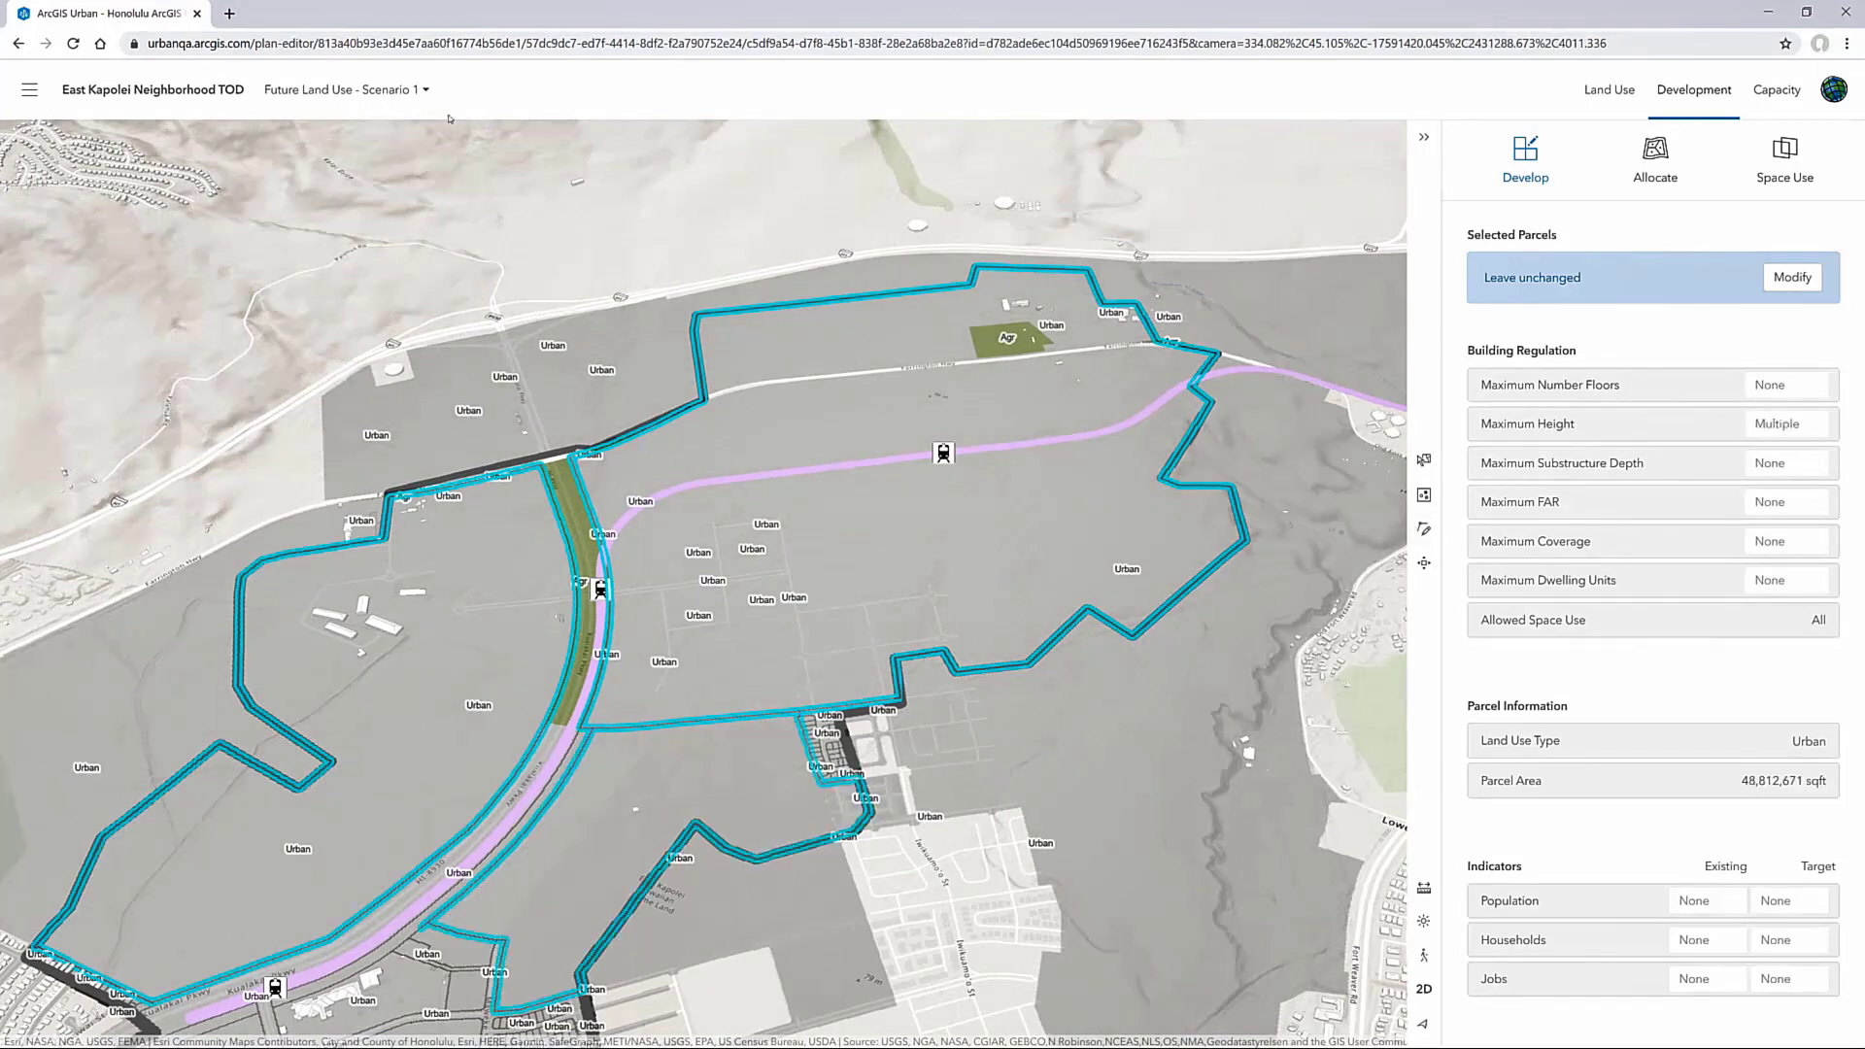
Add a plan scenario named Scenario 1 - Grid Concept, based on Future Land Use - Scenario 1, and place it directly below that scenario
{"action": "left_click", "coordinate": [394, 93]}
{"action": "left_click", "coordinate": [351, 276]}
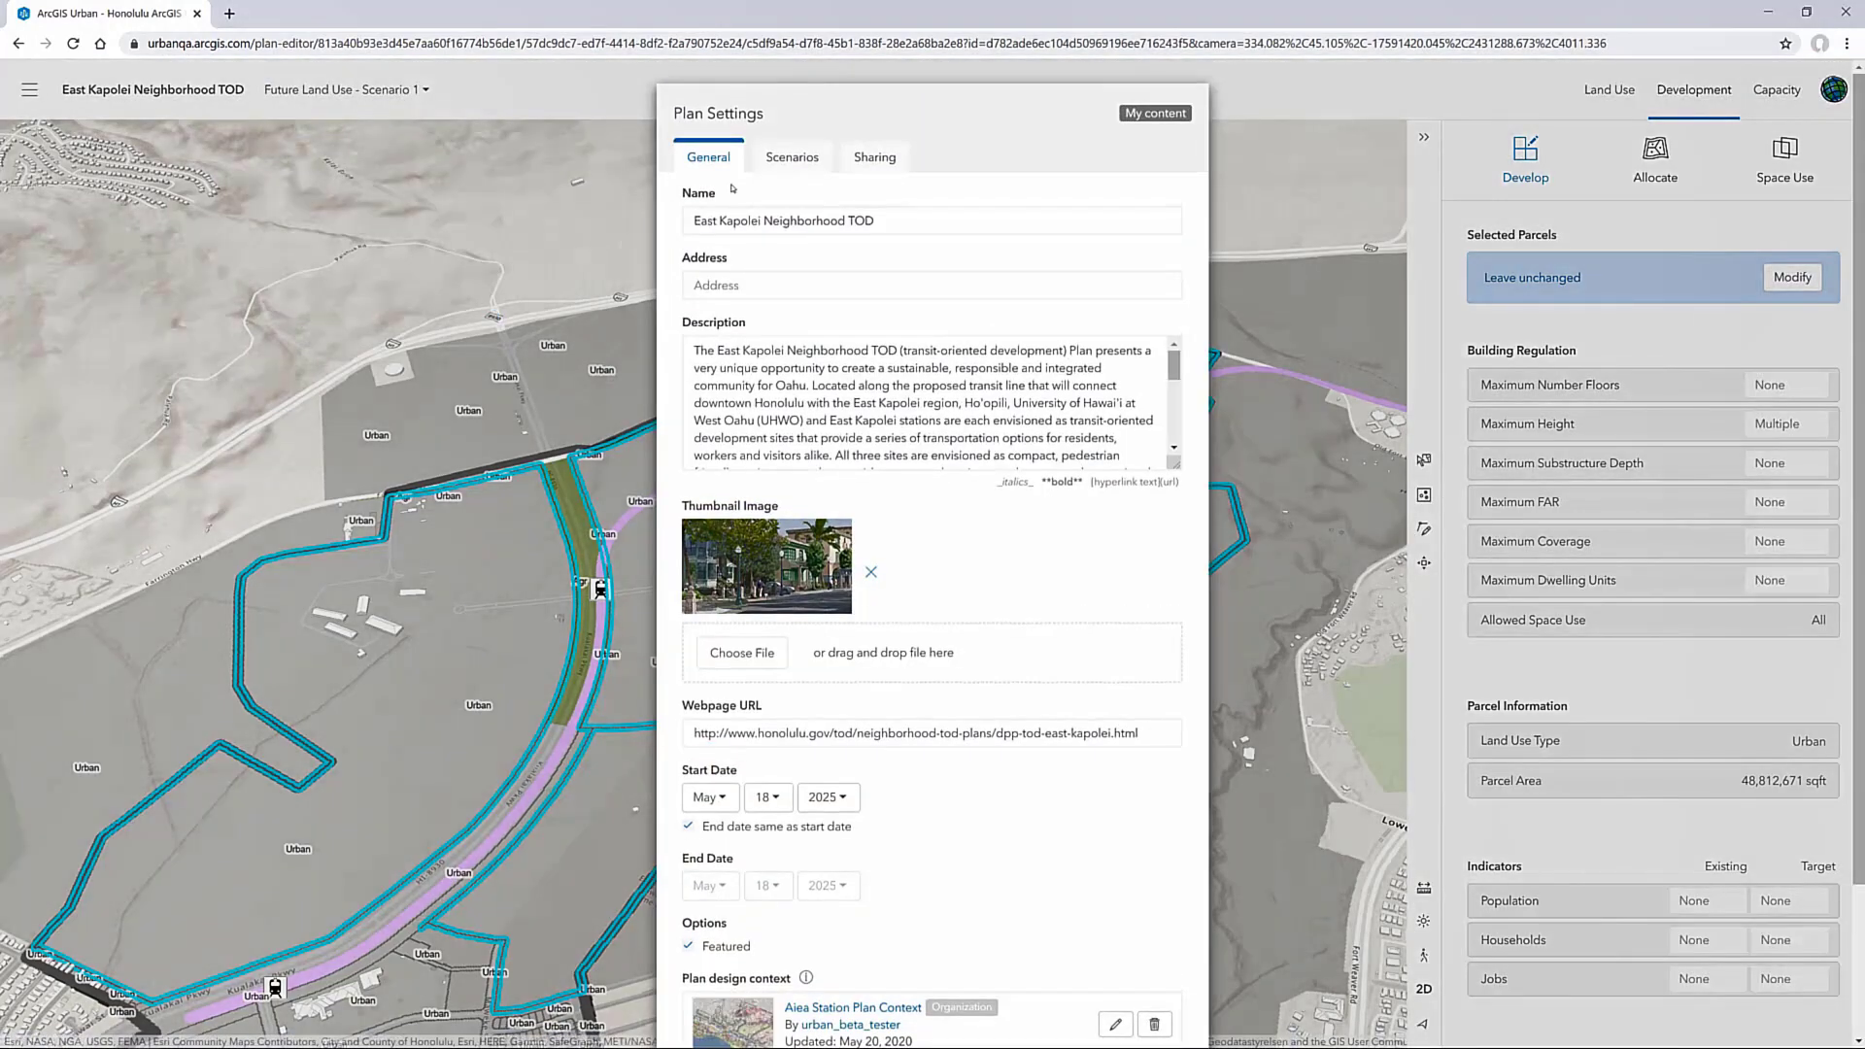
{"action": "left_click", "coordinate": [798, 156]}
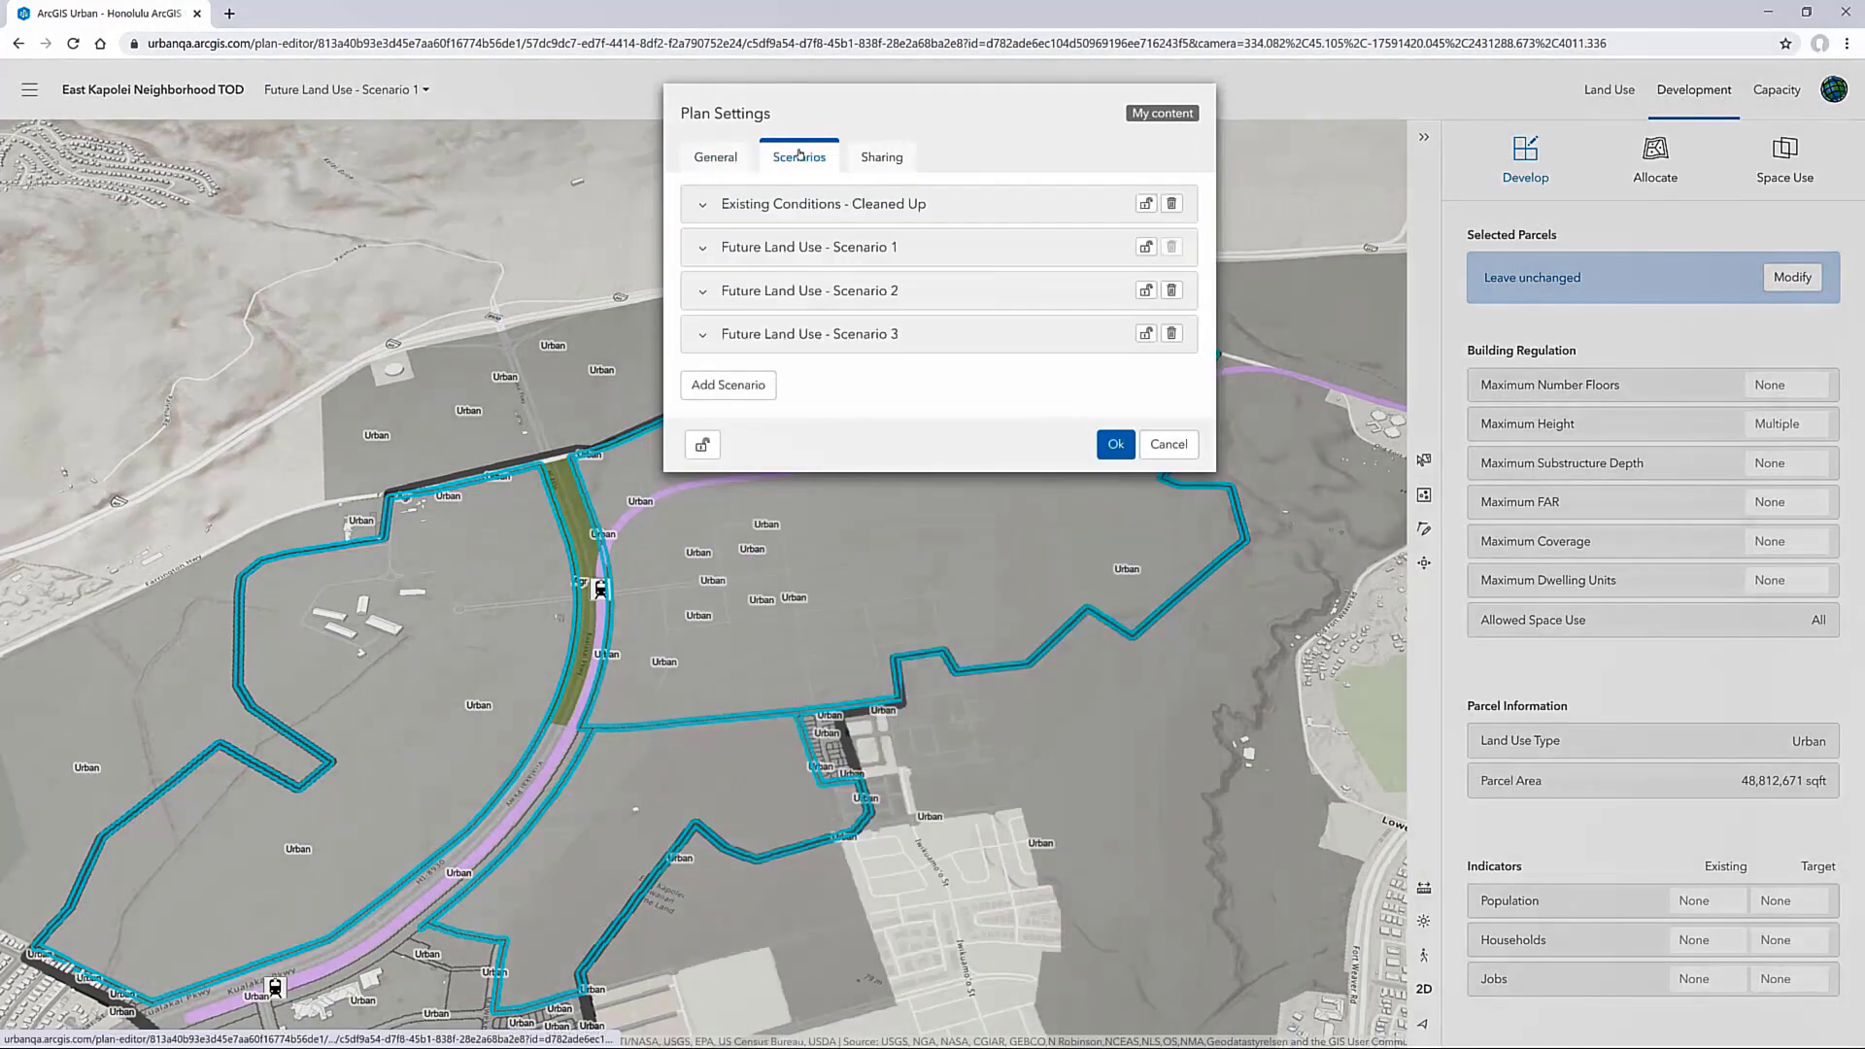
{"action": "left_click", "coordinate": [727, 385]}
{"action": "left_click", "coordinate": [803, 256]}
{"action": "left_click", "coordinate": [804, 292]}
{"action": "left_click", "coordinate": [835, 191]}
{"action": "type", "text": "Scenario"}
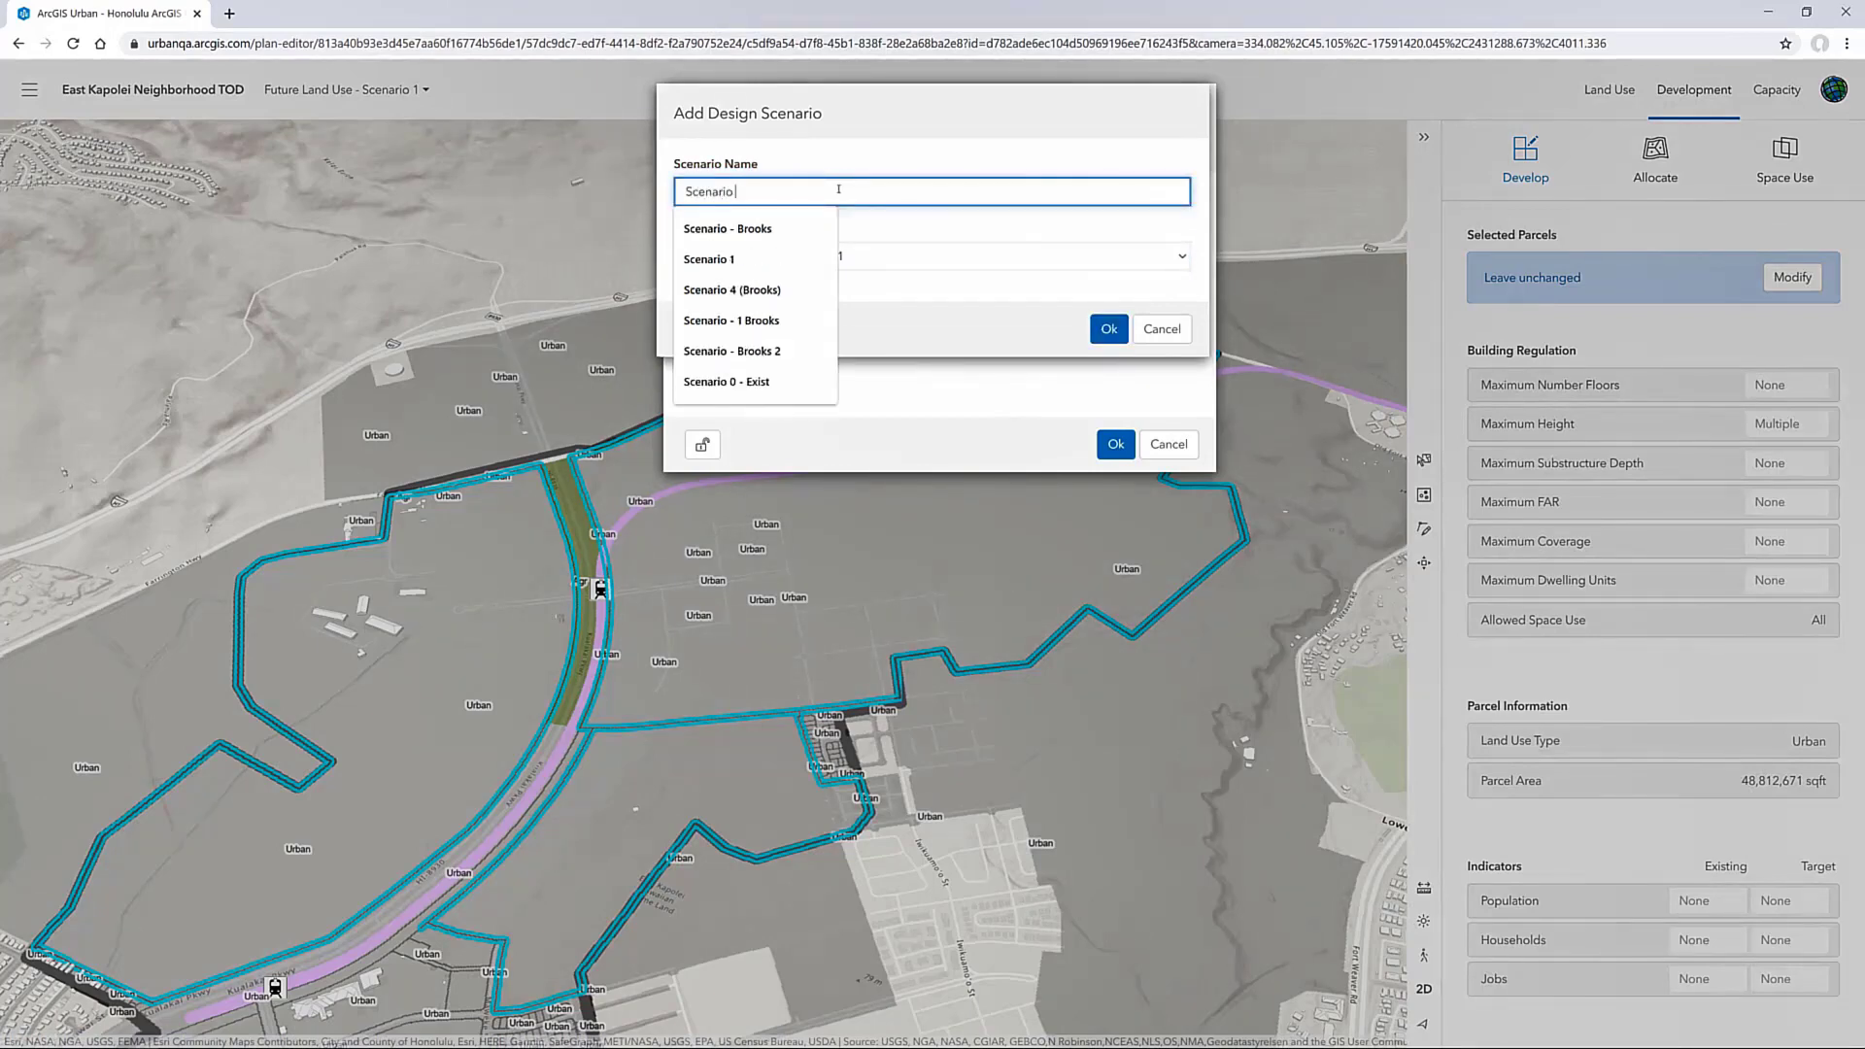
{"action": "type", "text": " 1 - Grid Condept"}
{"action": "key", "text": "Return"}
{"action": "left_click_drag", "start_coordinate": [929, 386], "coordinate": [944, 303]}
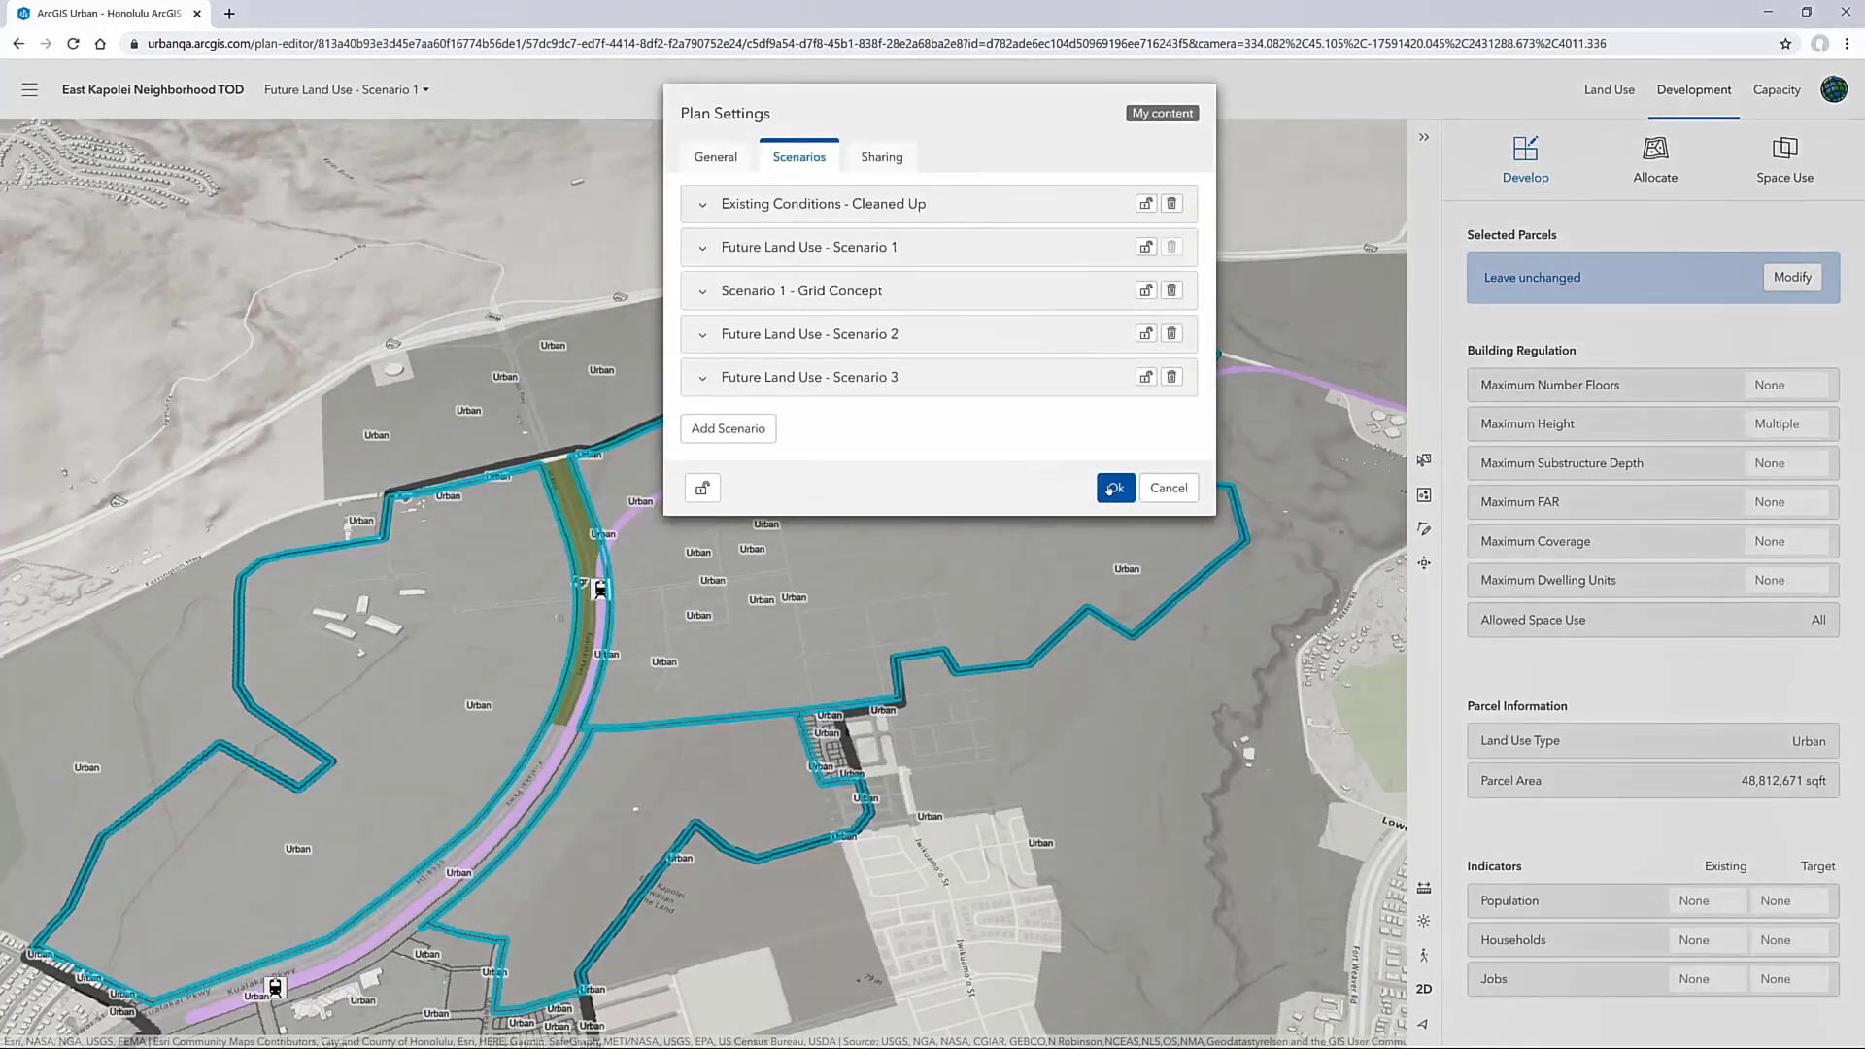
{"action": "left_click", "coordinate": [1113, 488]}
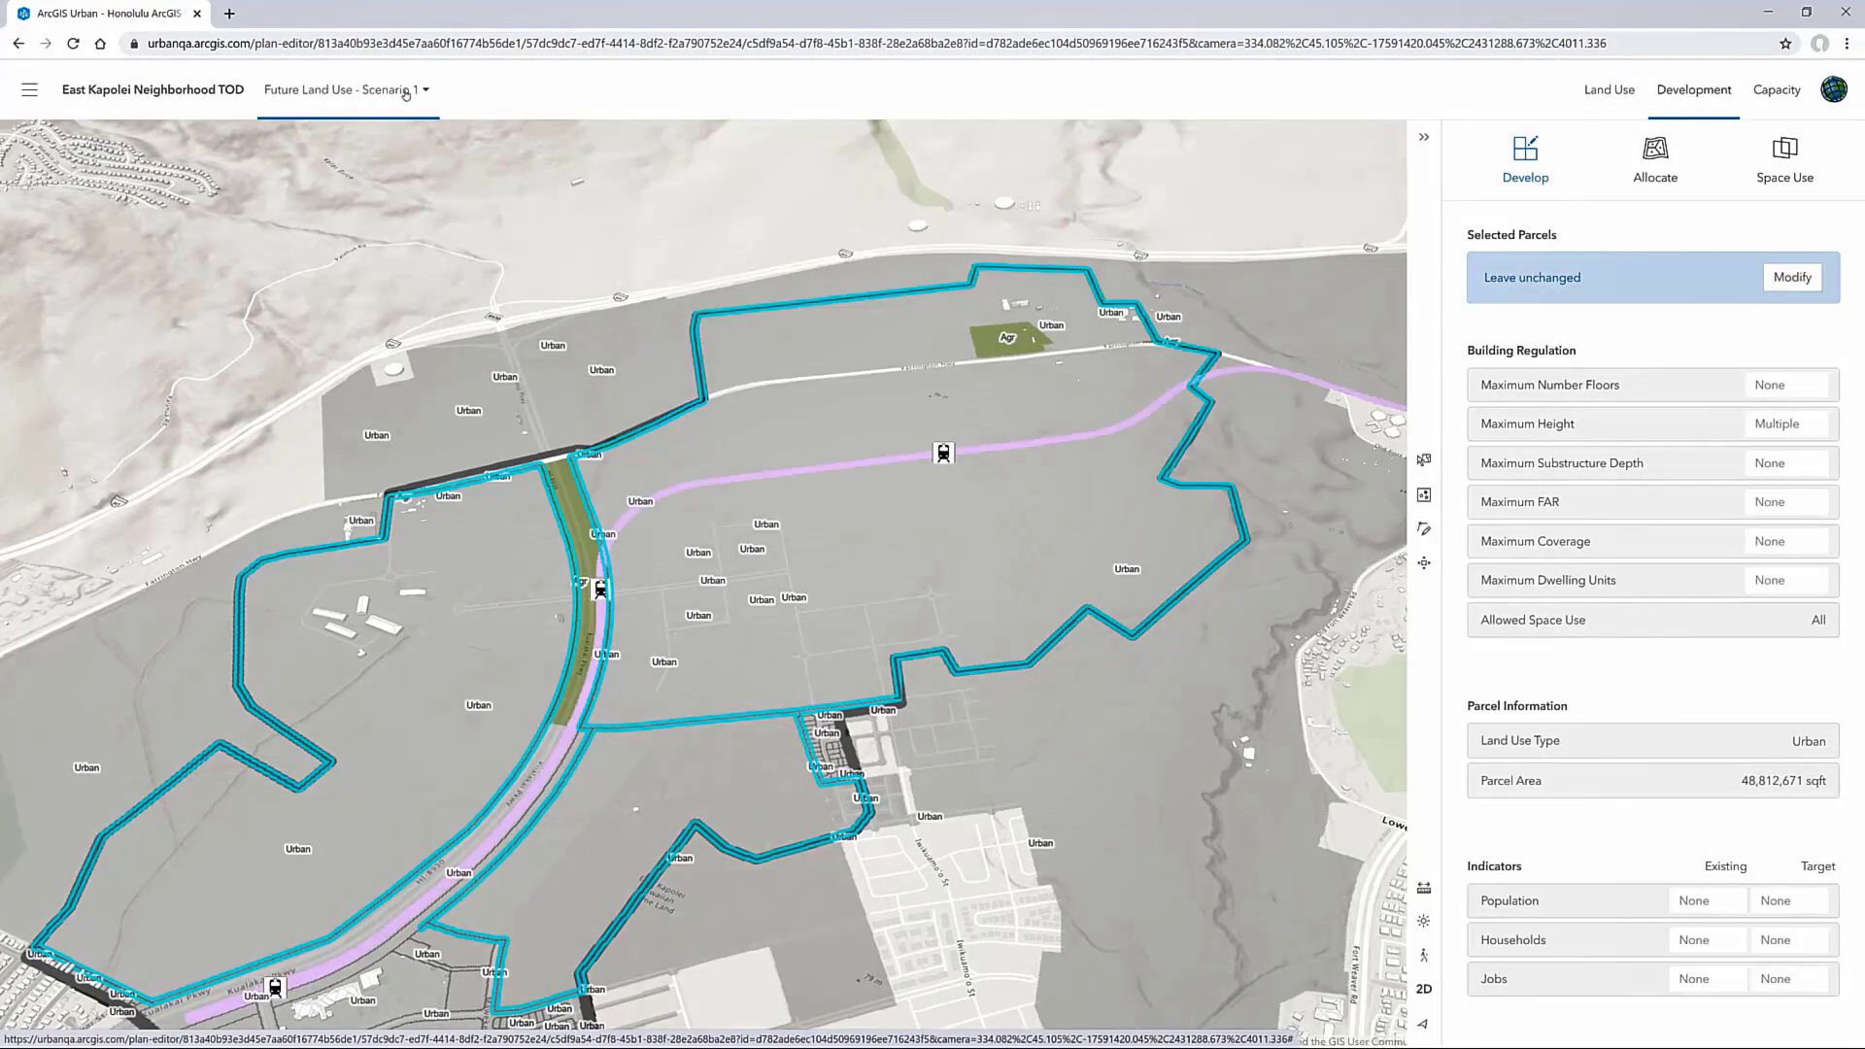
Switch to Scenario 1 - Grid Concept and divide the selected parcels with a 300 ft grid pattern
{"action": "left_click", "coordinate": [406, 94]}
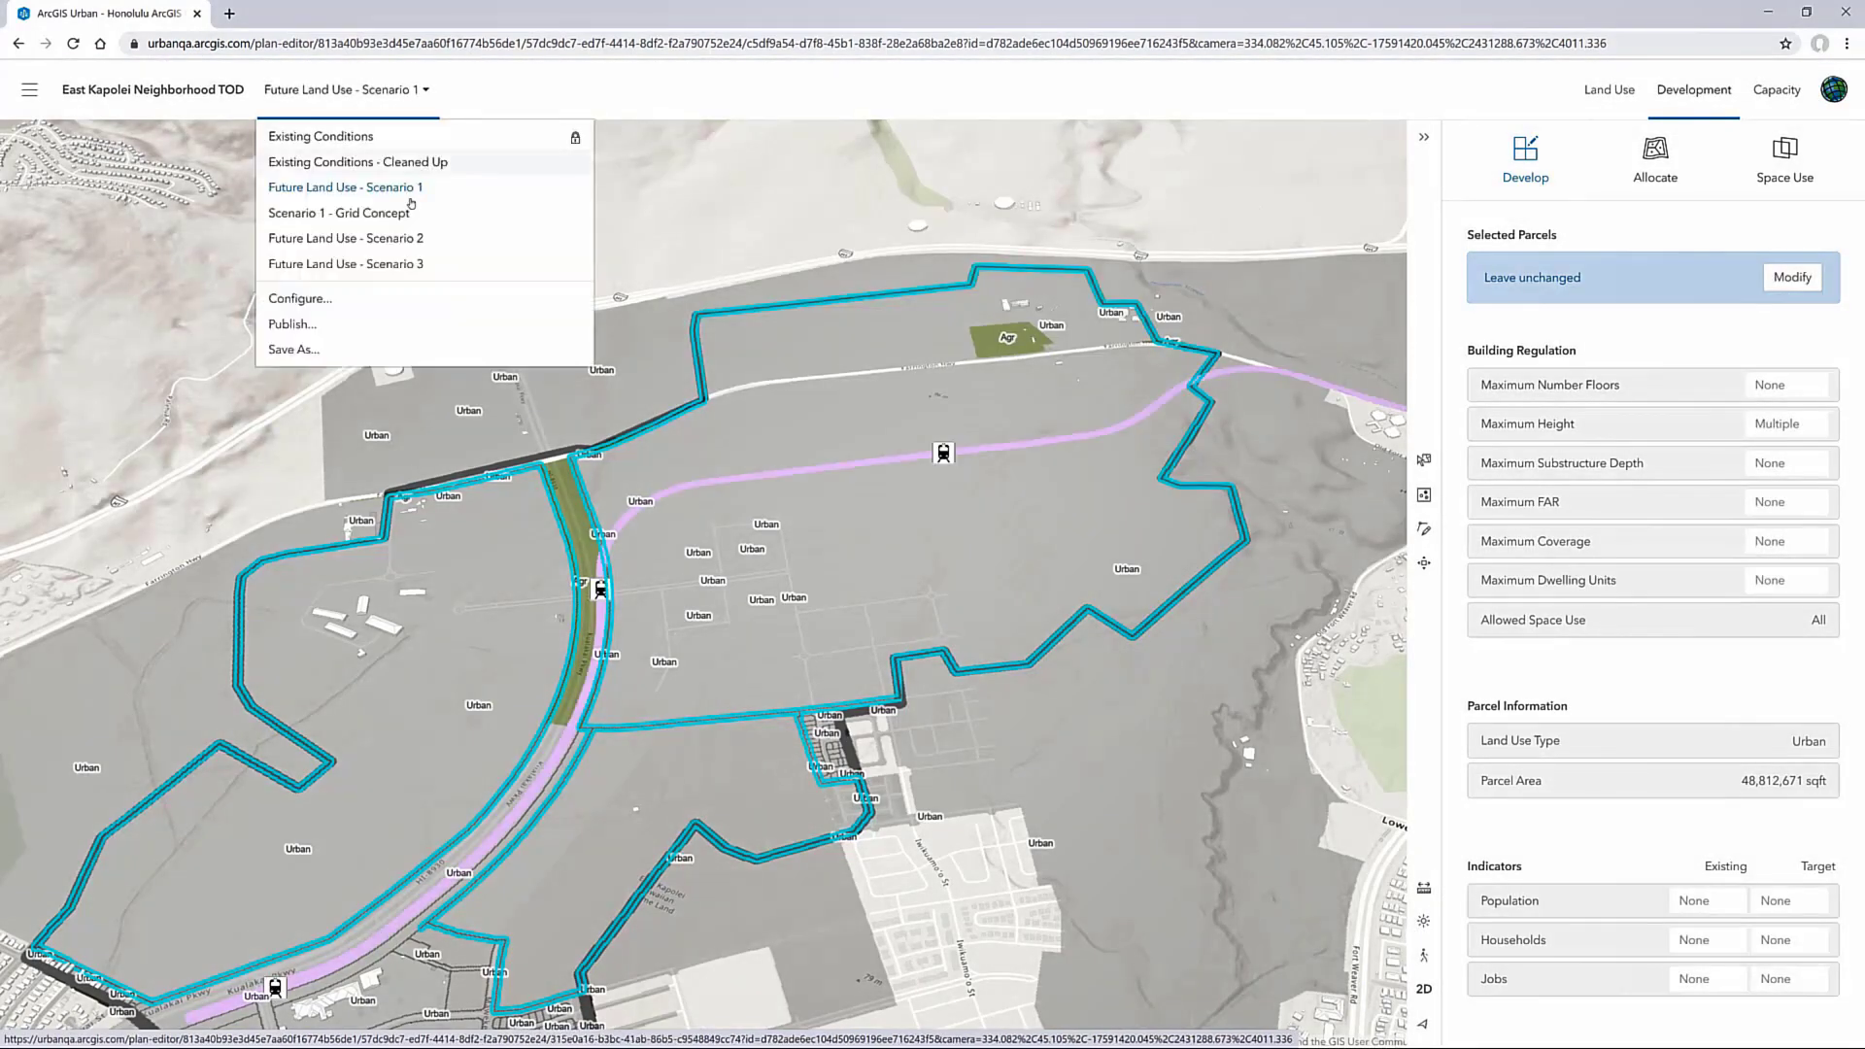
{"action": "left_click", "coordinate": [389, 211]}
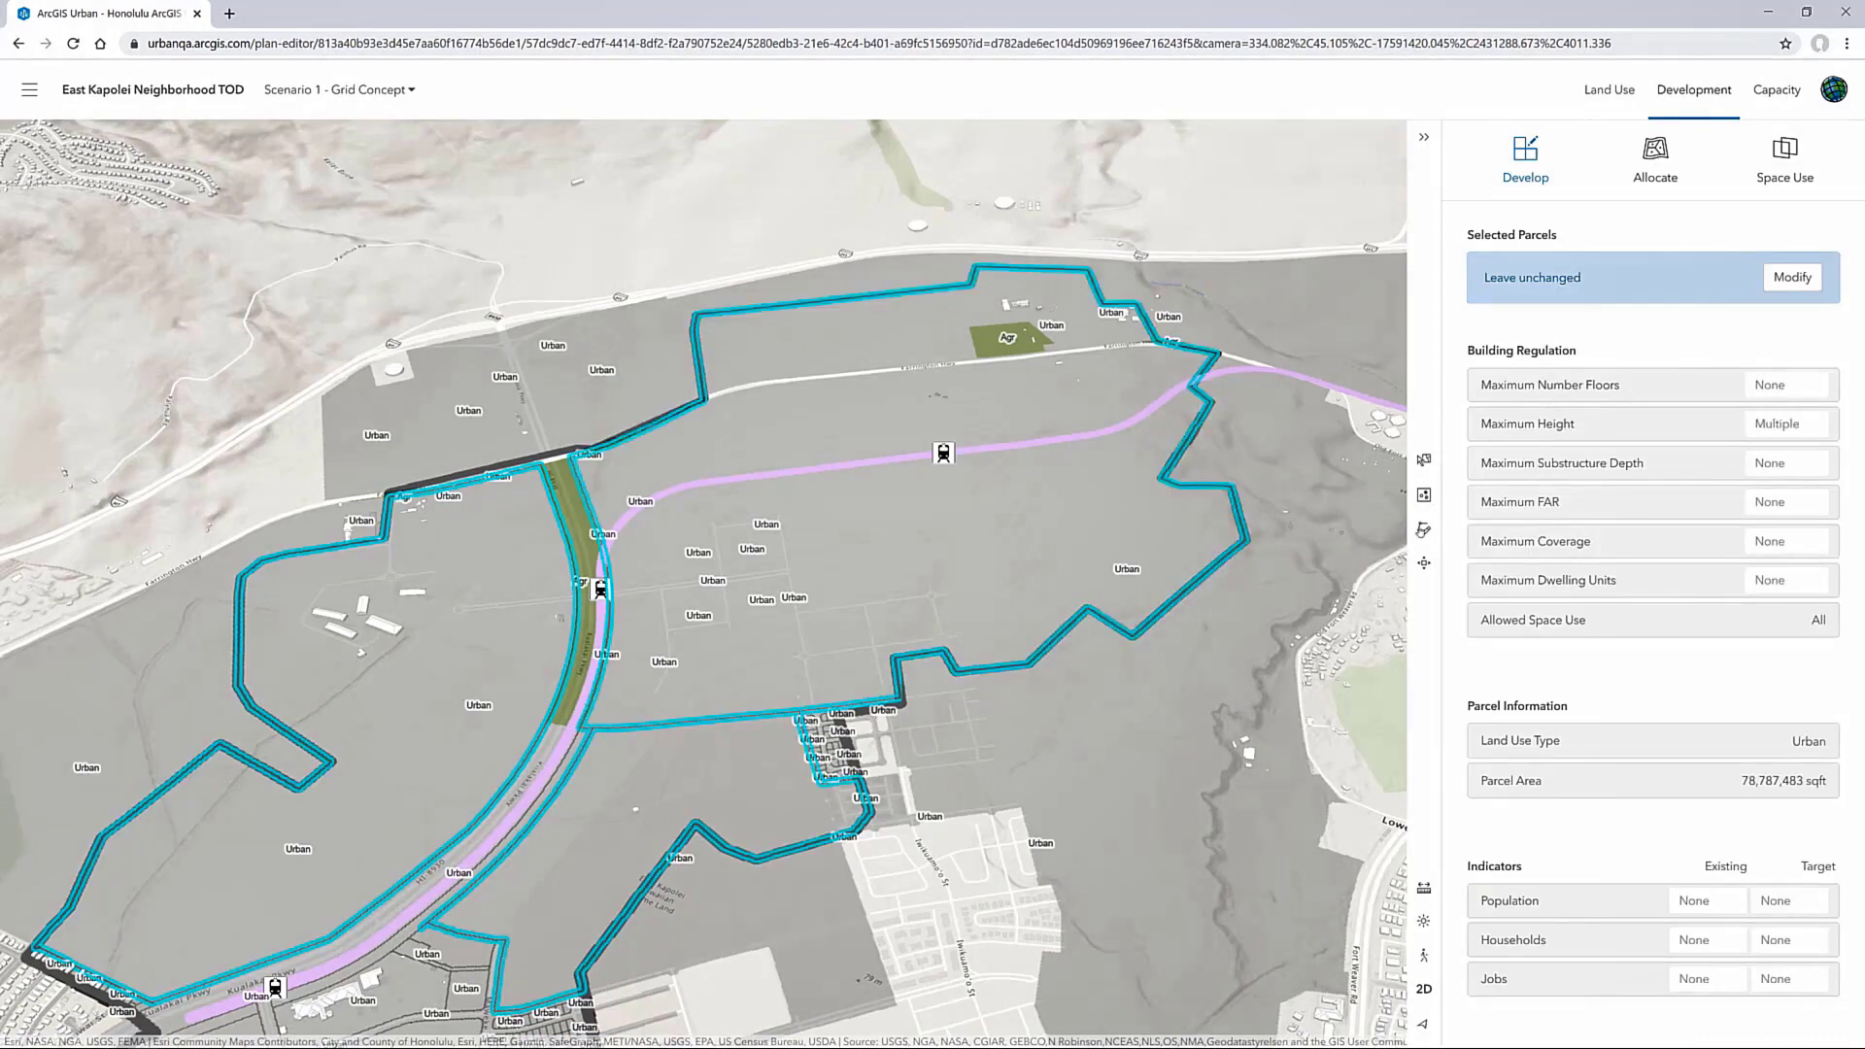
{"action": "mouse_move", "coordinate": [1424, 529]}
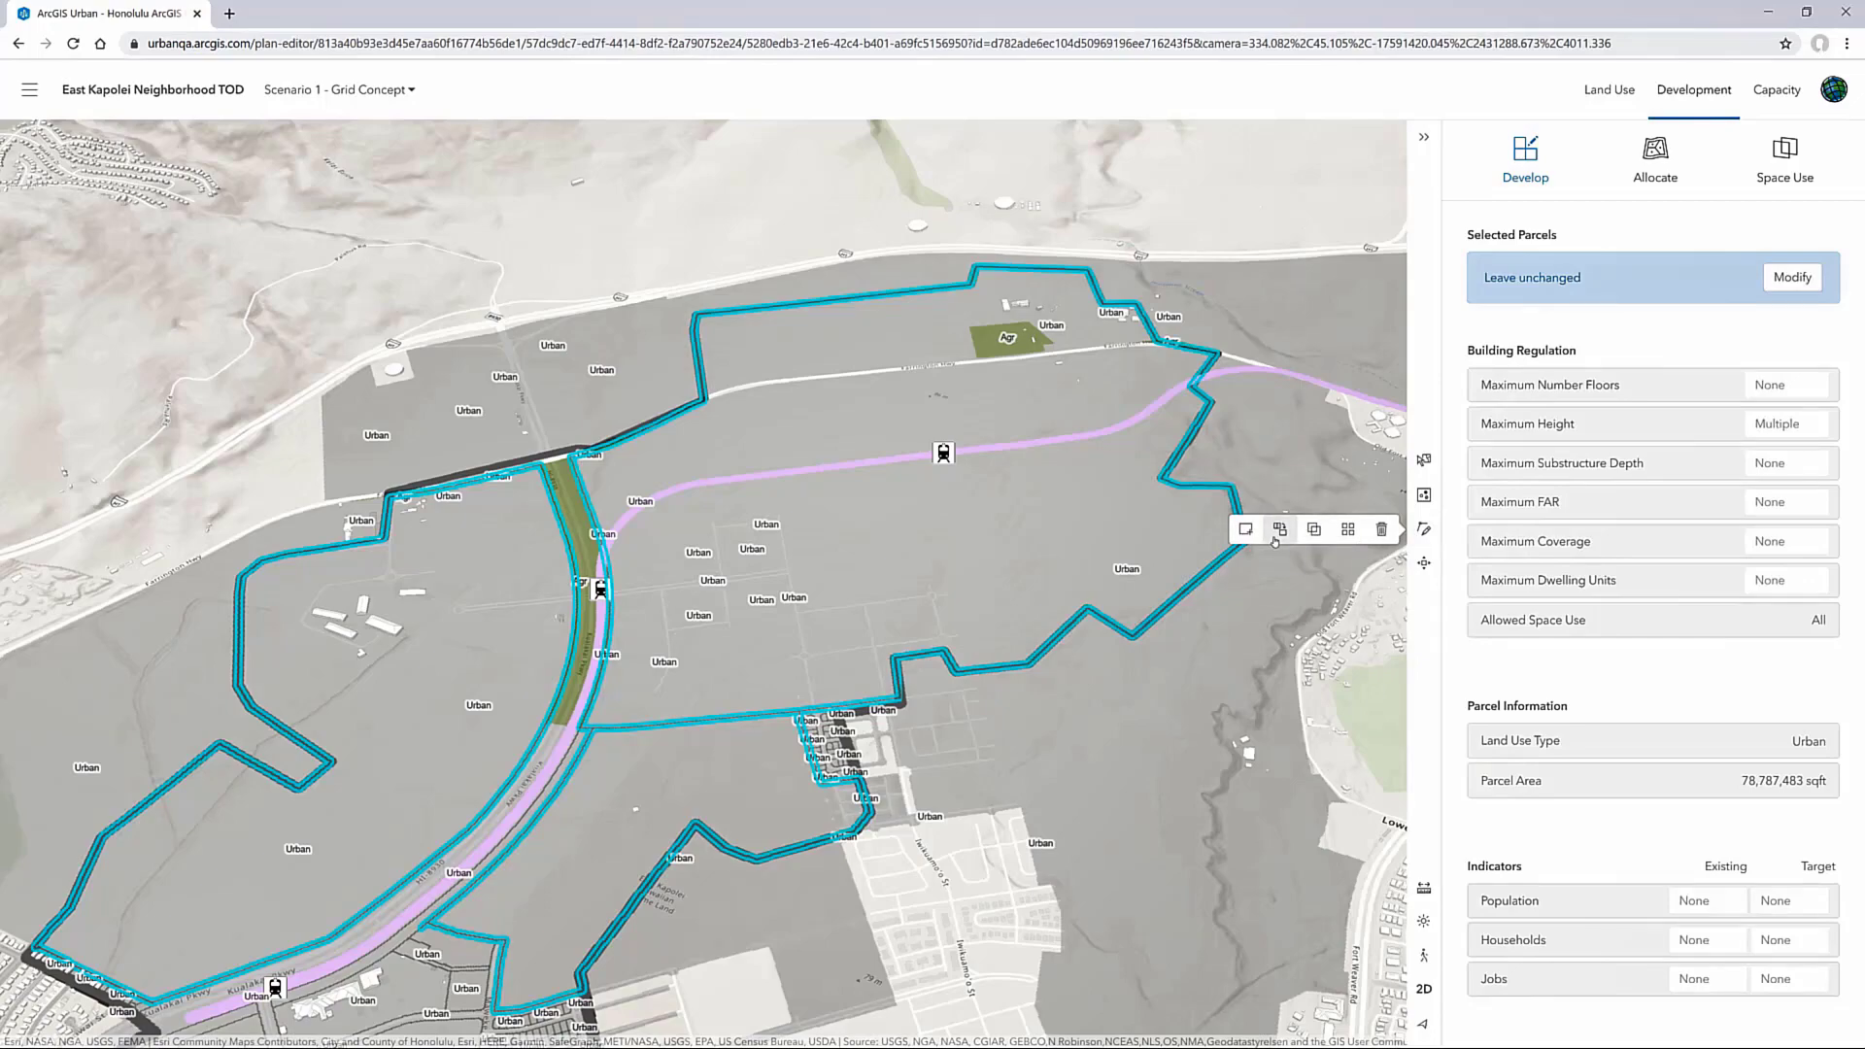
{"action": "left_click", "coordinate": [1349, 530]}
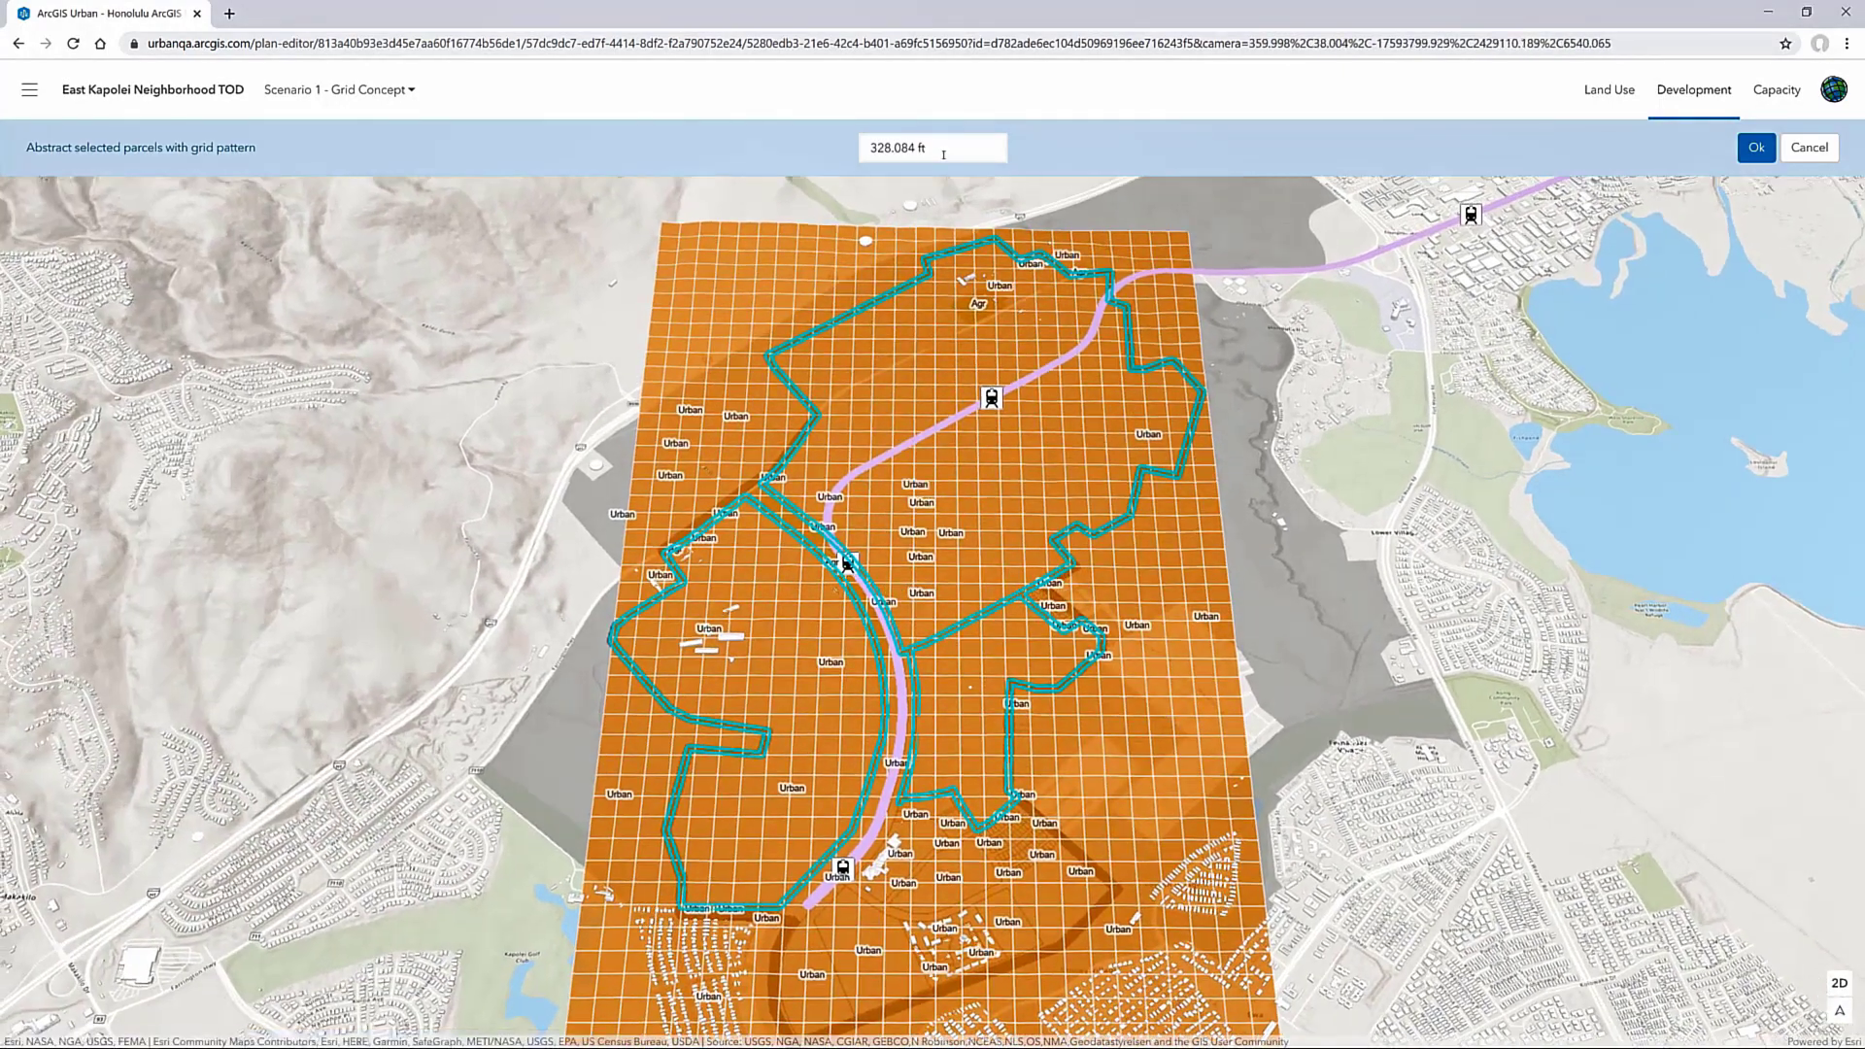
{"action": "left_click", "coordinate": [943, 151]}
{"action": "type", "text": "300"}
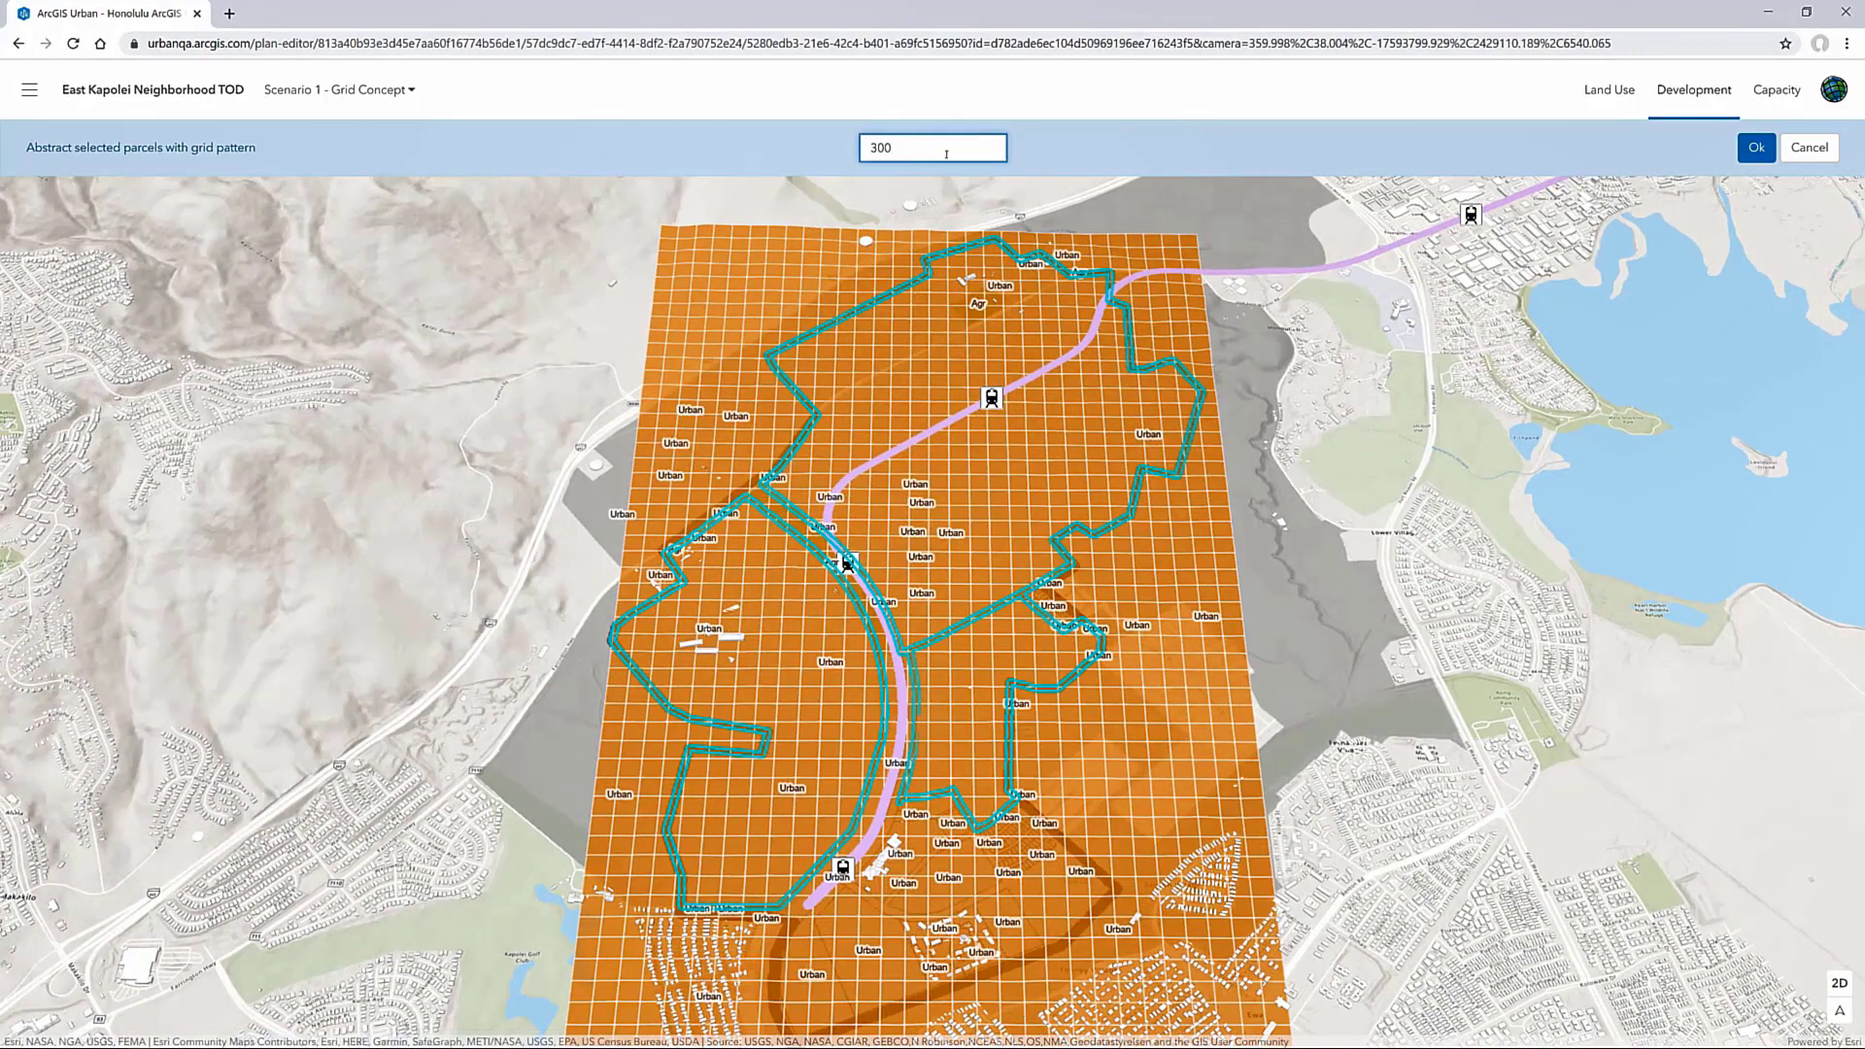
{"action": "left_click", "coordinate": [1756, 148]}
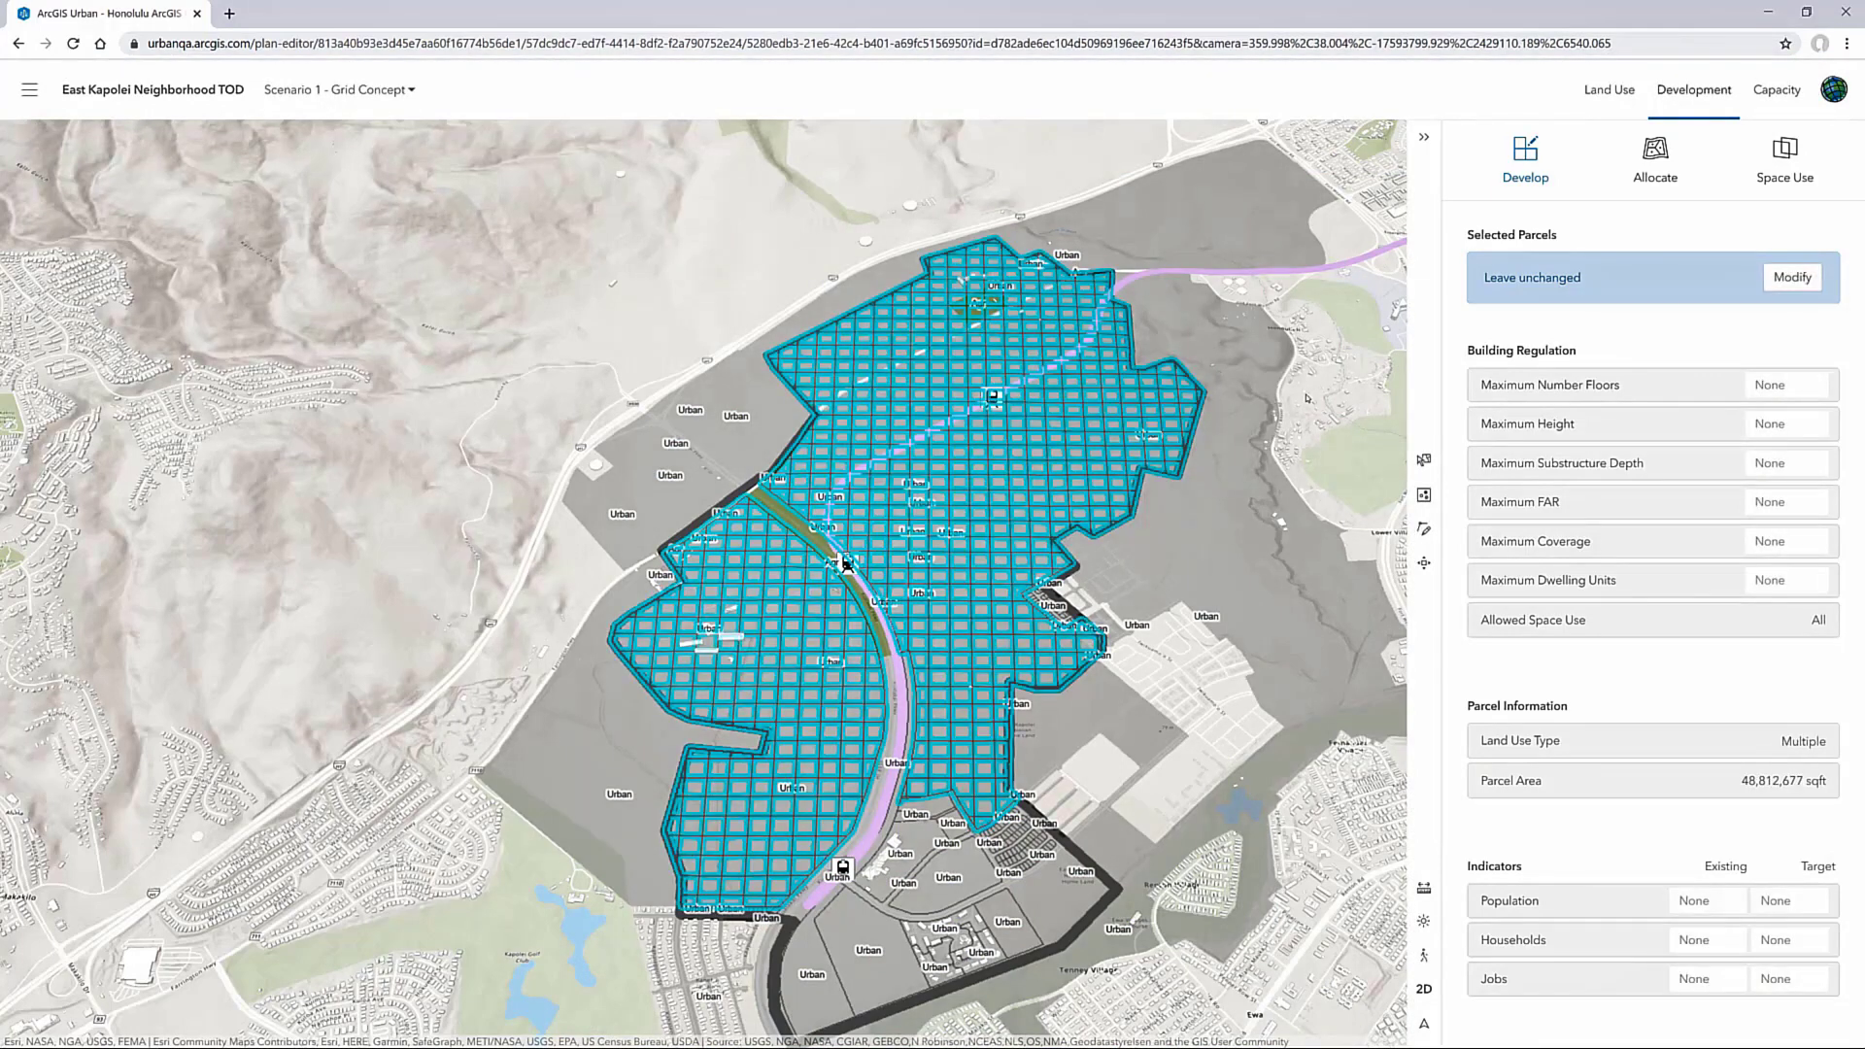
Apply General Commercial to the grid parcels around the two northern stations and General Mixed Use - 15 DUA to the block between them
{"action": "left_click", "coordinate": [1594, 105]}
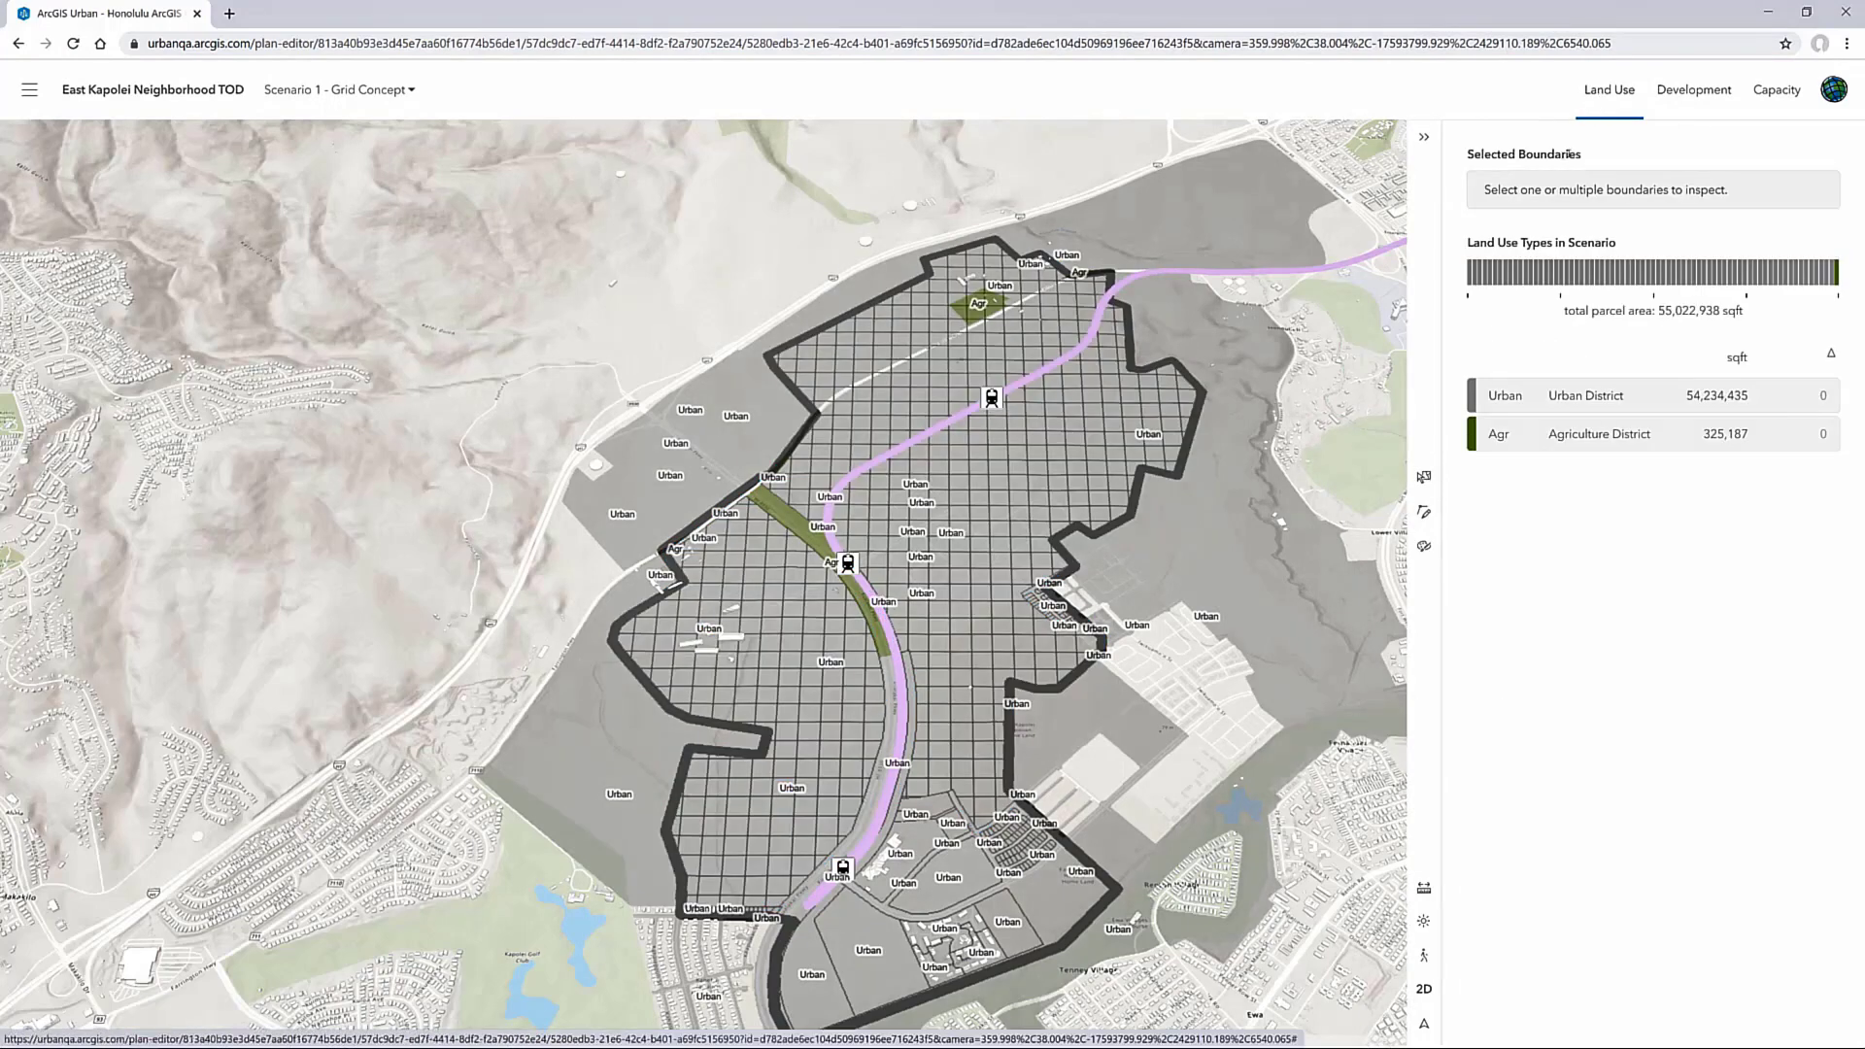
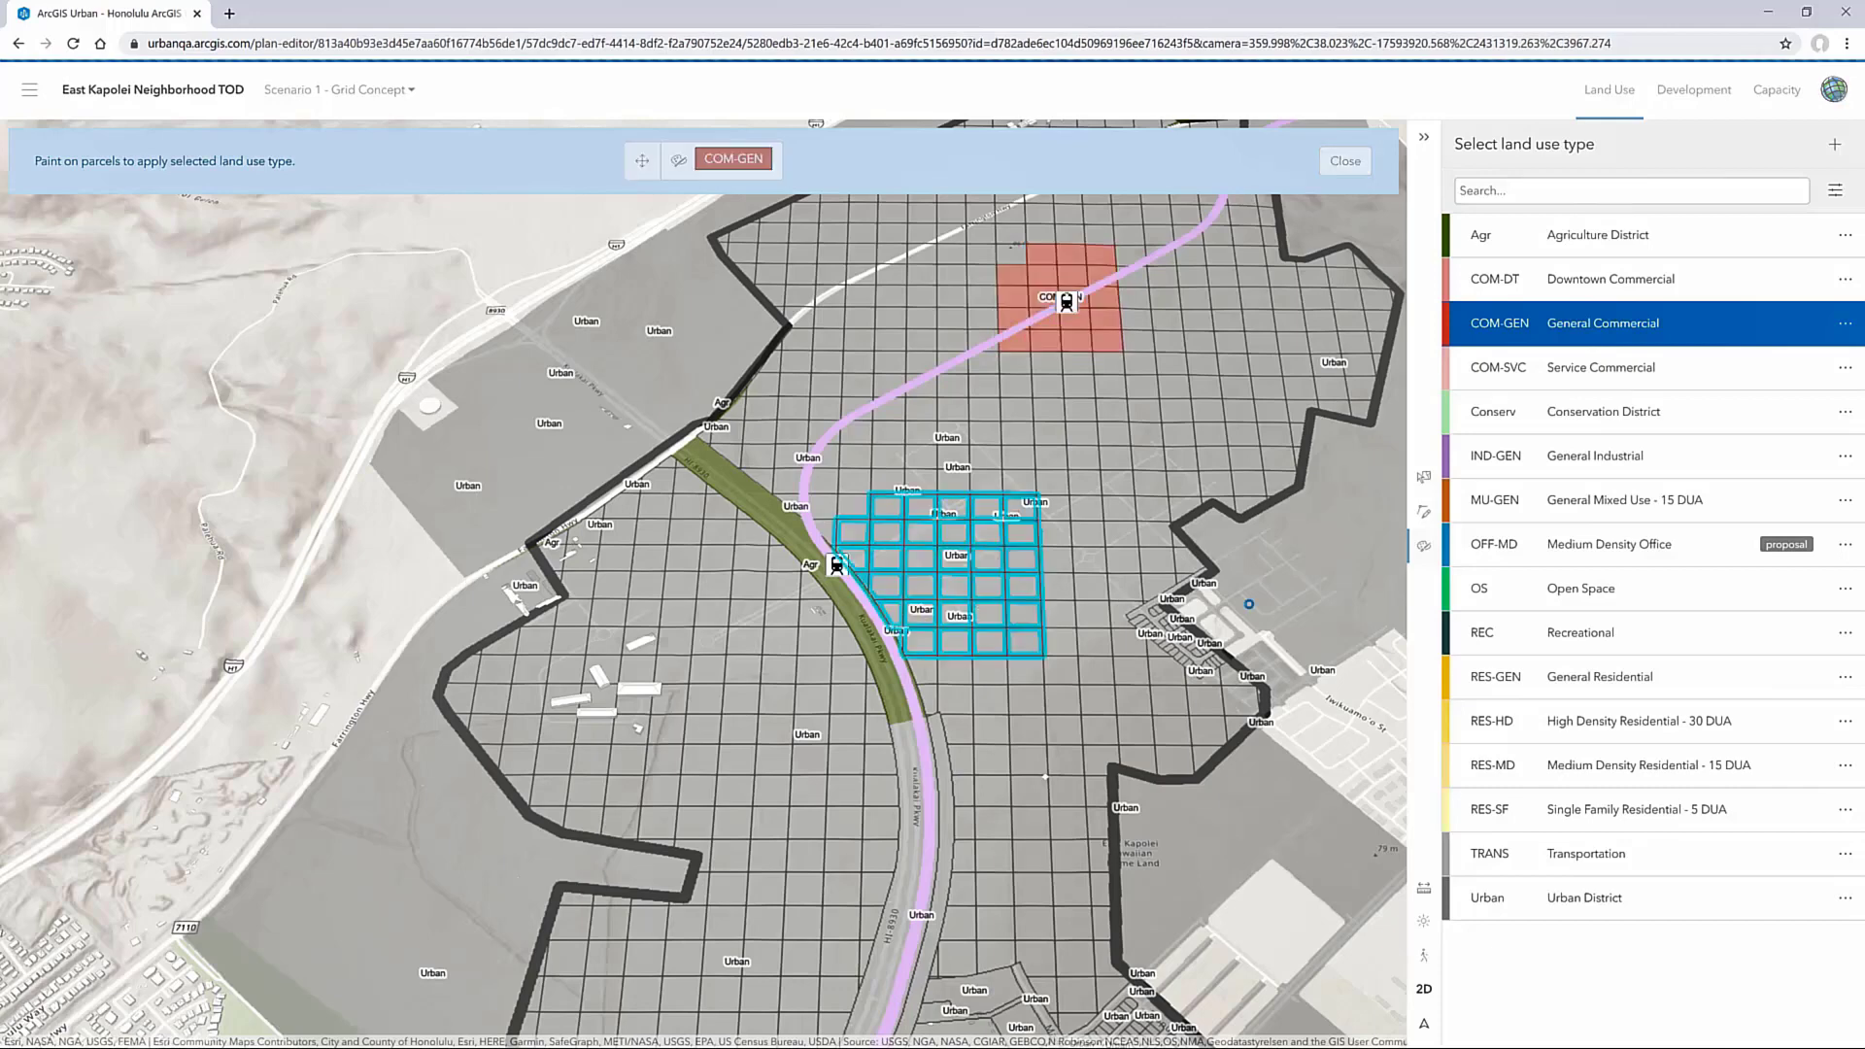
{"action": "left_click", "coordinate": [1562, 498]}
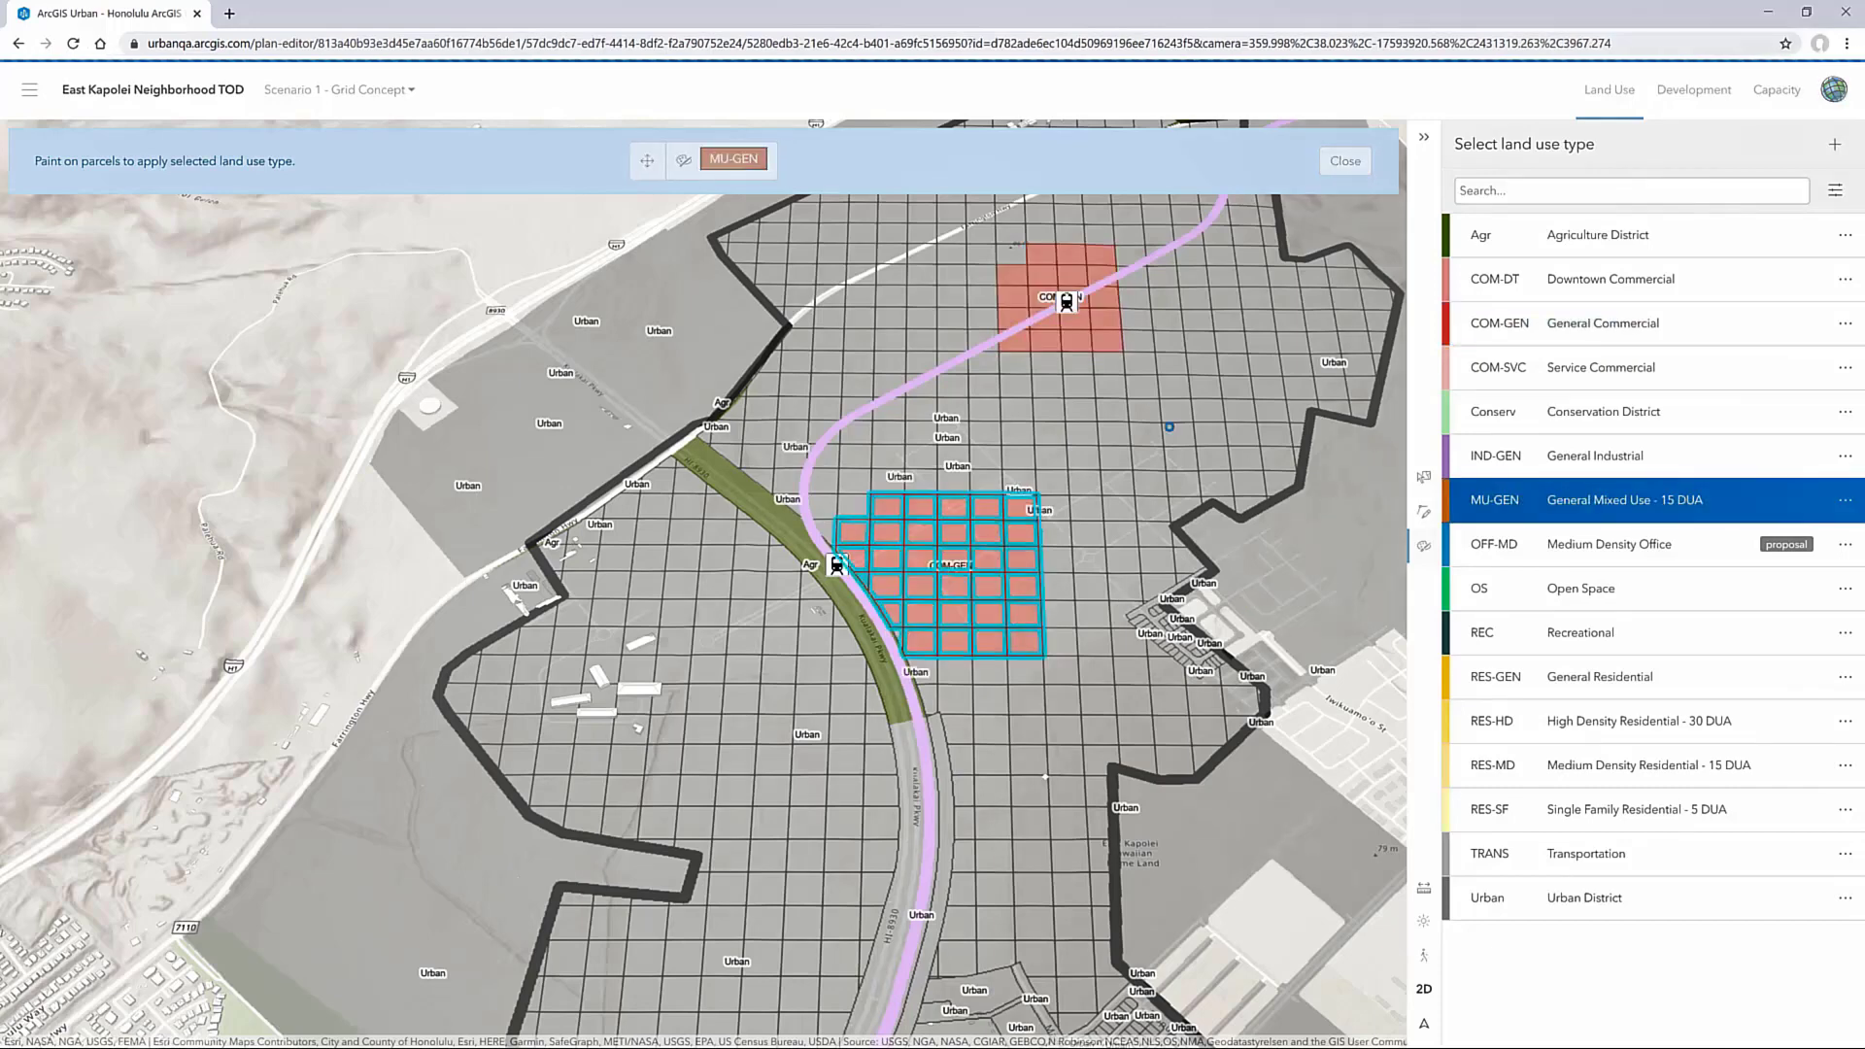
{"action": "mouse_move", "coordinate": [981, 367]}
{"action": "left_mouse_down"}
{"action": "mouse_move", "coordinate": [1094, 363]}
{"action": "mouse_move", "coordinate": [1122, 451]}
{"action": "mouse_move", "coordinate": [1091, 493]}
{"action": "mouse_move", "coordinate": [977, 483]}
{"action": "mouse_move", "coordinate": [984, 375]}
{"action": "mouse_move", "coordinate": [1085, 404]}
{"action": "mouse_move", "coordinate": [1122, 448]}
{"action": "mouse_move", "coordinate": [1093, 487]}
{"action": "mouse_move", "coordinate": [1139, 457]}
{"action": "mouse_move", "coordinate": [1138, 363]}
{"action": "mouse_move", "coordinate": [969, 370]}
{"action": "mouse_move", "coordinate": [969, 474]}
{"action": "mouse_move", "coordinate": [954, 376]}
{"action": "left_mouse_up"}
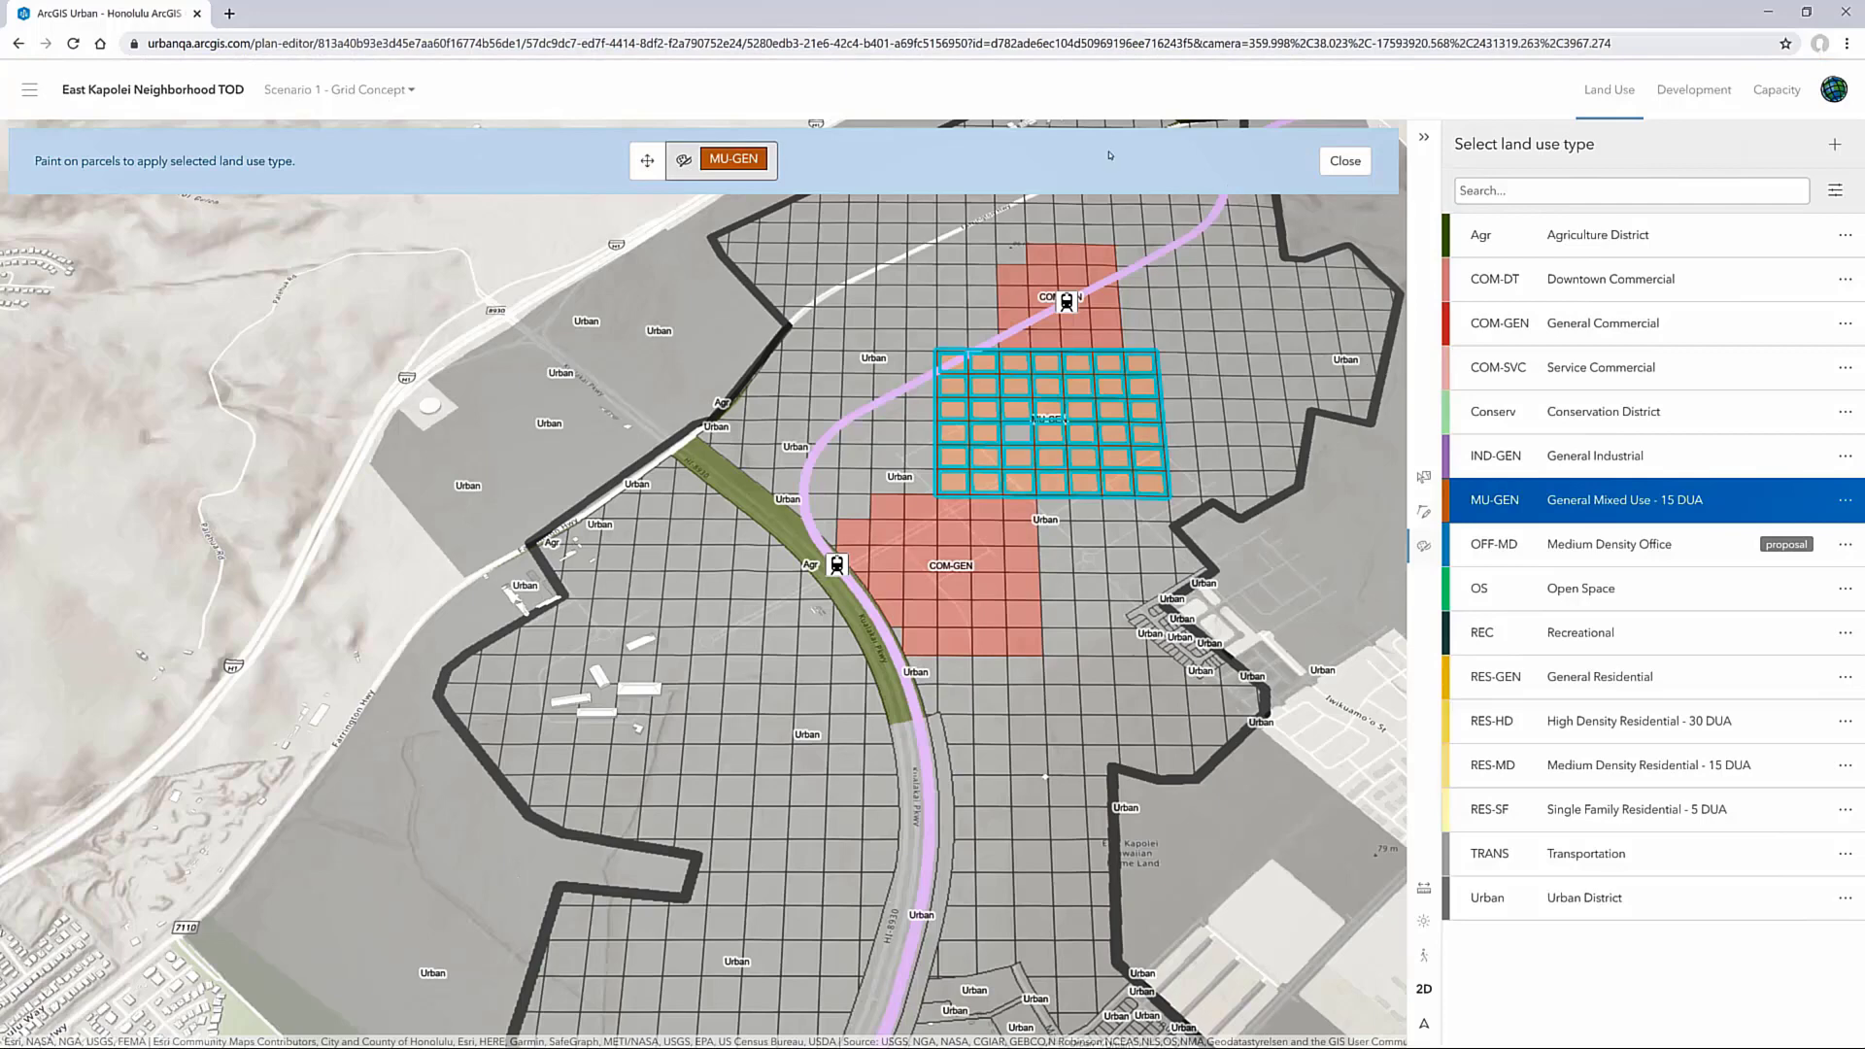
{"action": "left_click", "coordinate": [1345, 160]}
Open Future Land Use - Scenario 2 and examine the parameters and allowed space uses of General Commercial
{"action": "left_click", "coordinate": [384, 90]}
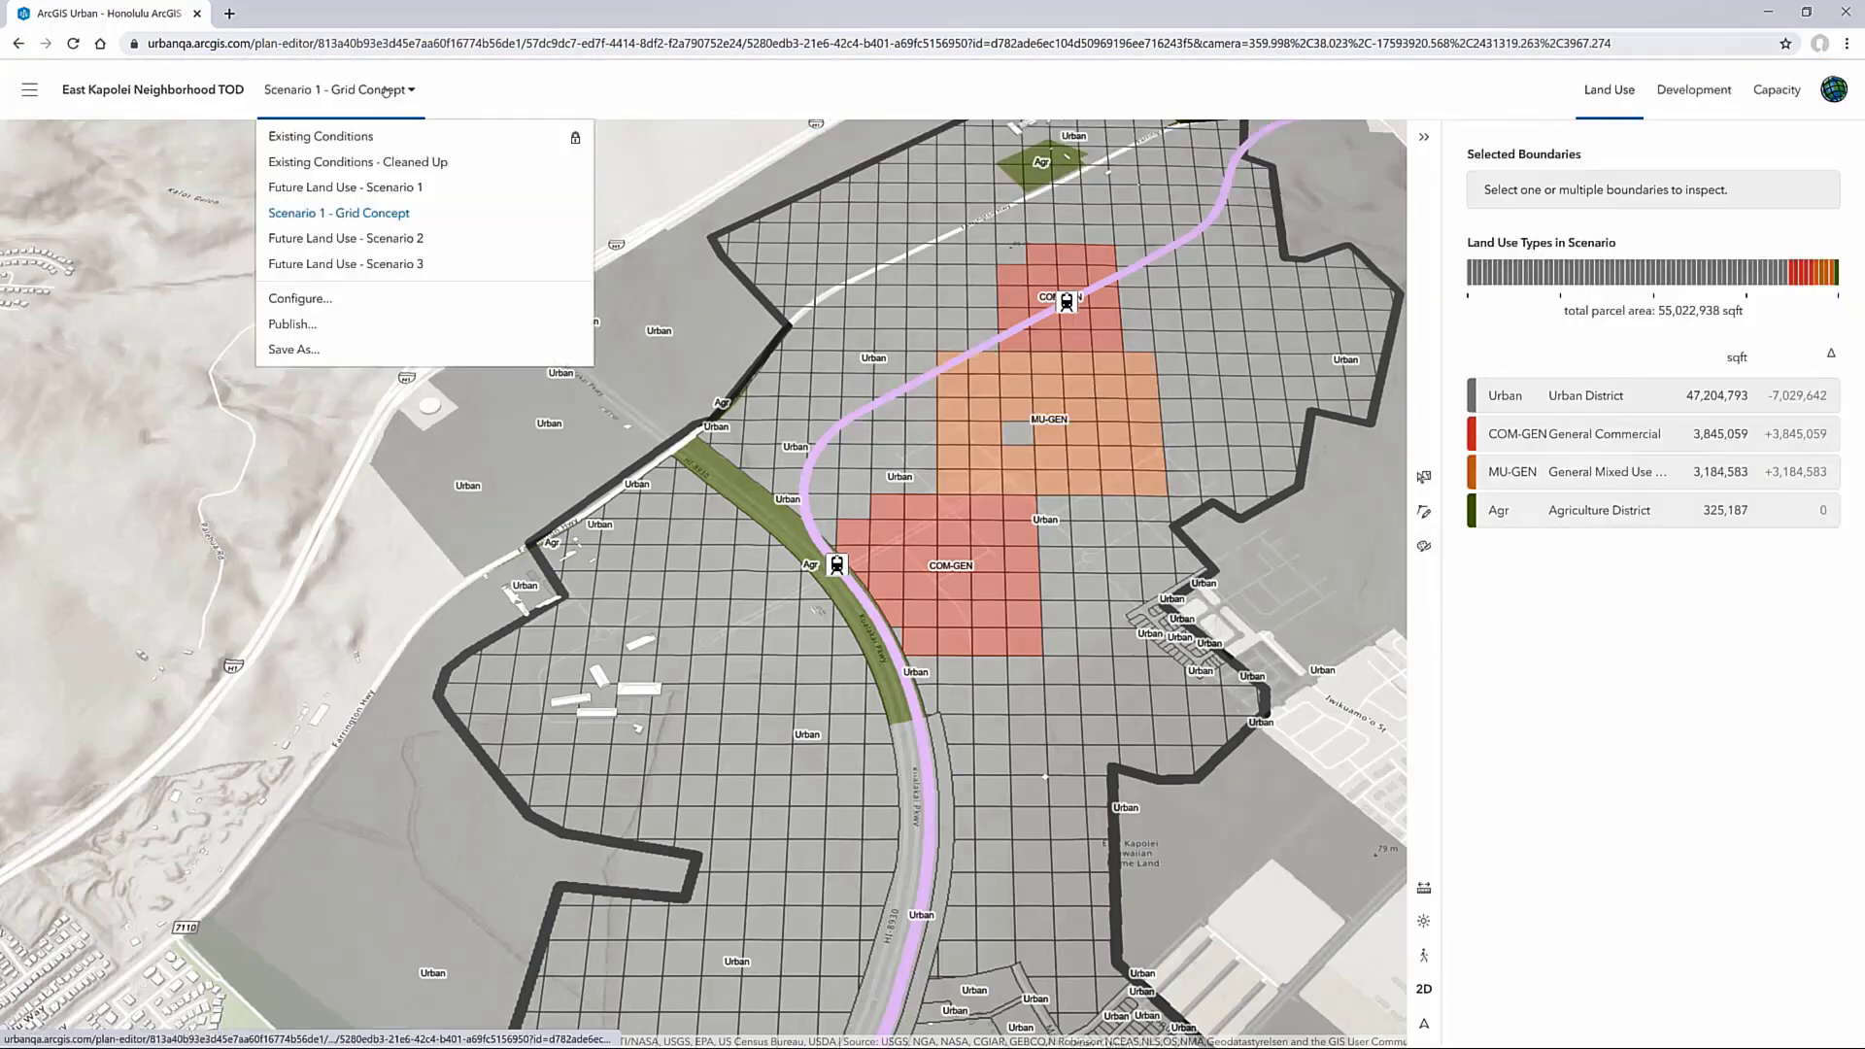
{"action": "left_click", "coordinate": [412, 237]}
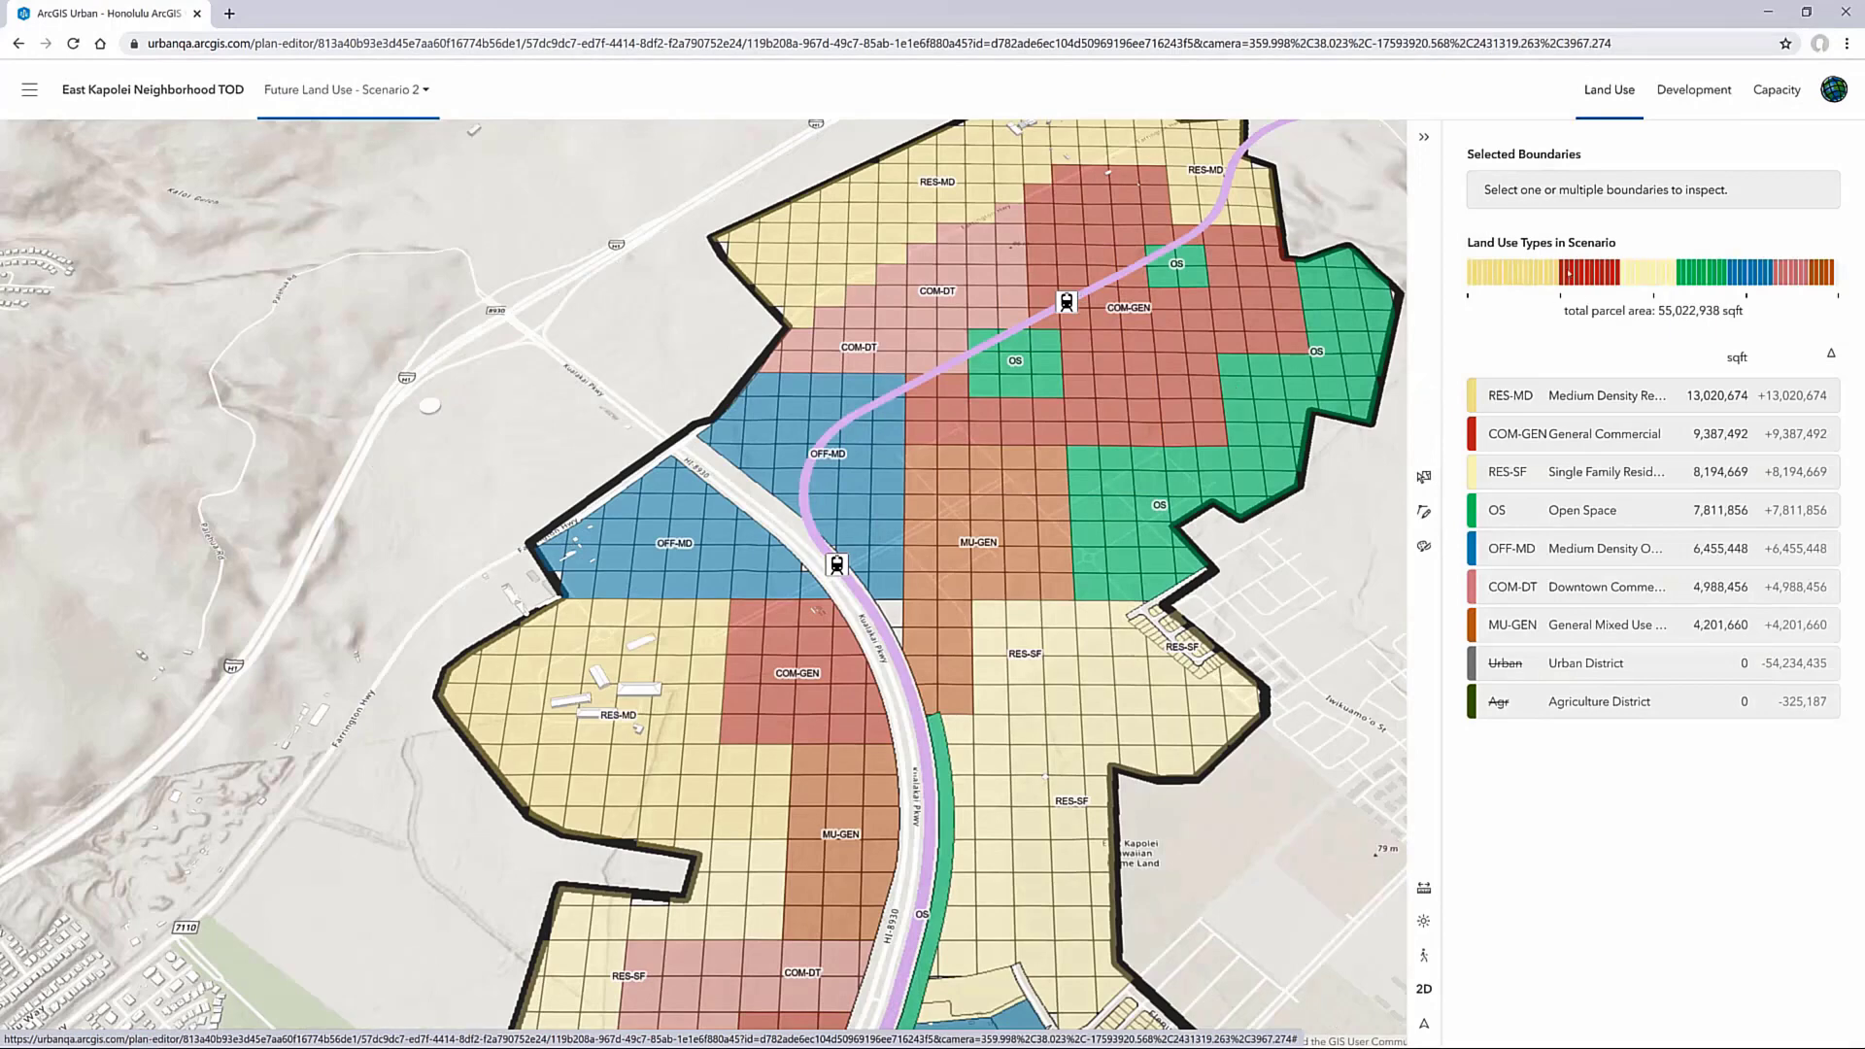
{"action": "left_click", "coordinate": [1601, 434]}
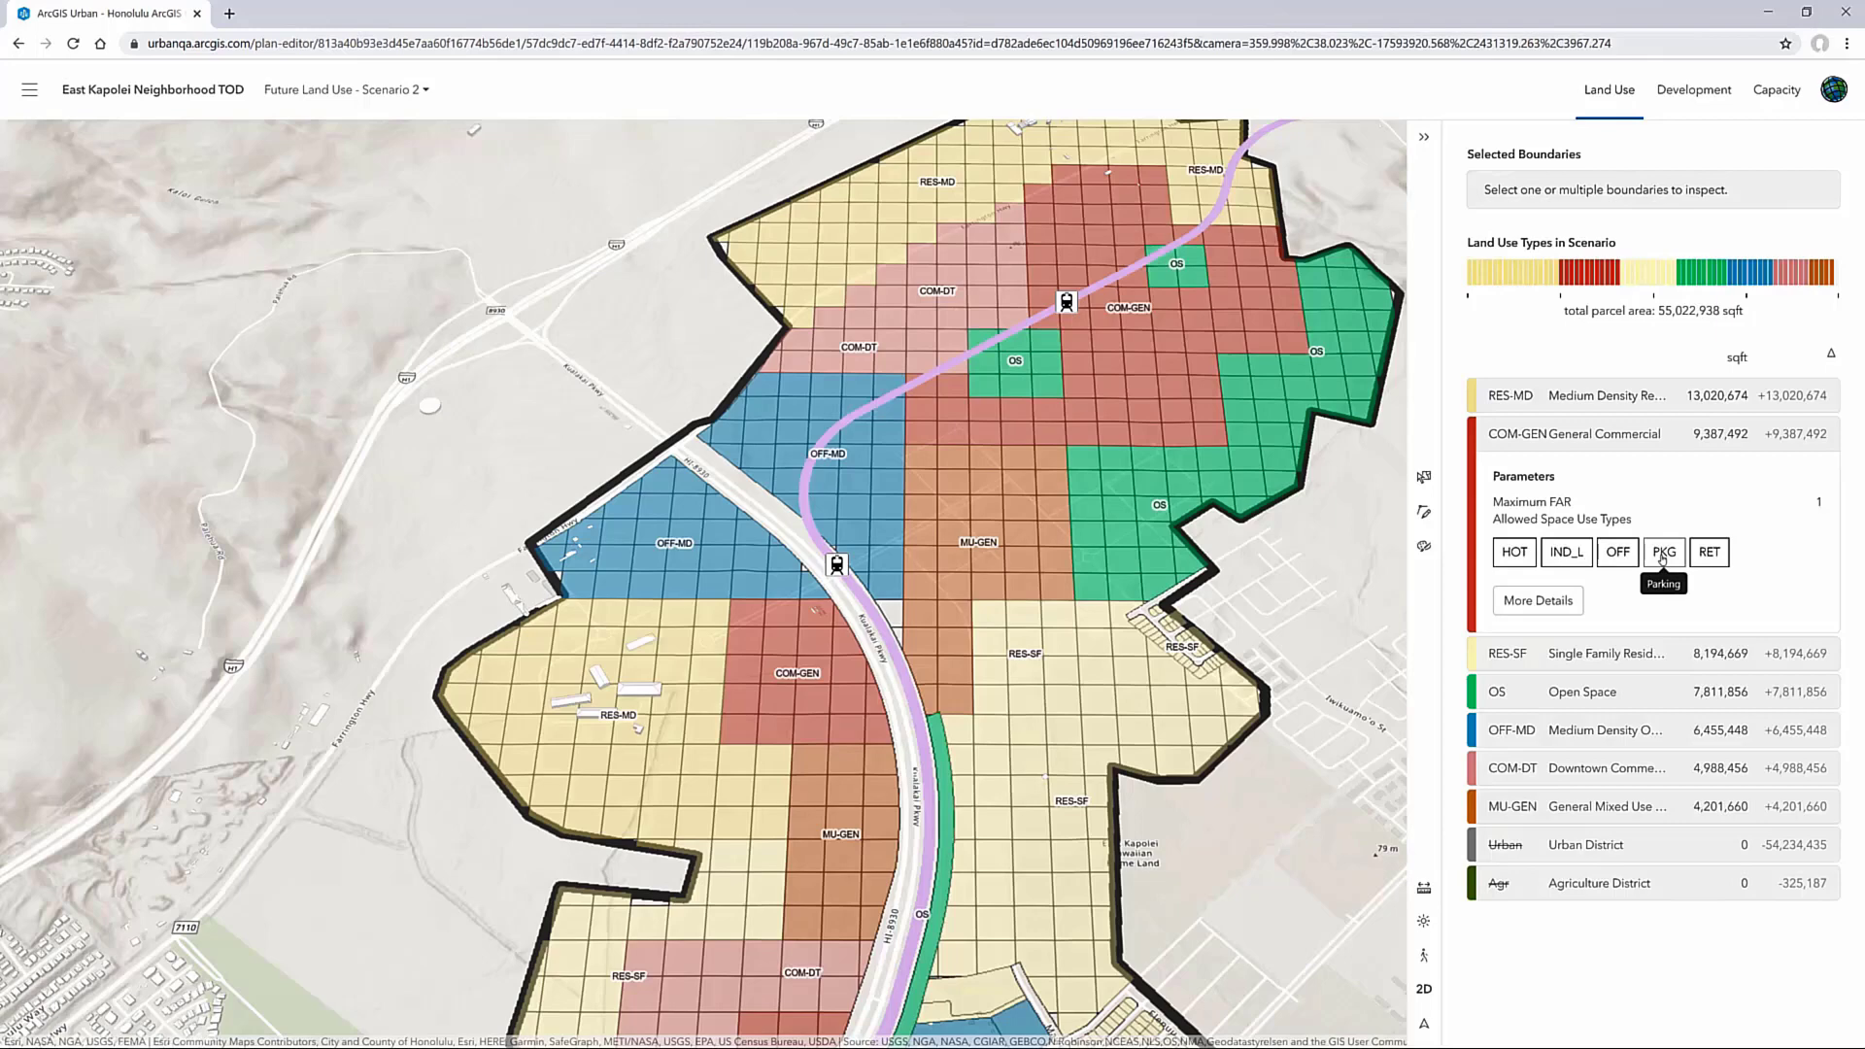
Examine General Residential in Future Land Use - Scenario 3 and display the 0.25 and 0.5 mile rail station areas over the plan
{"action": "left_click", "coordinate": [424, 89]}
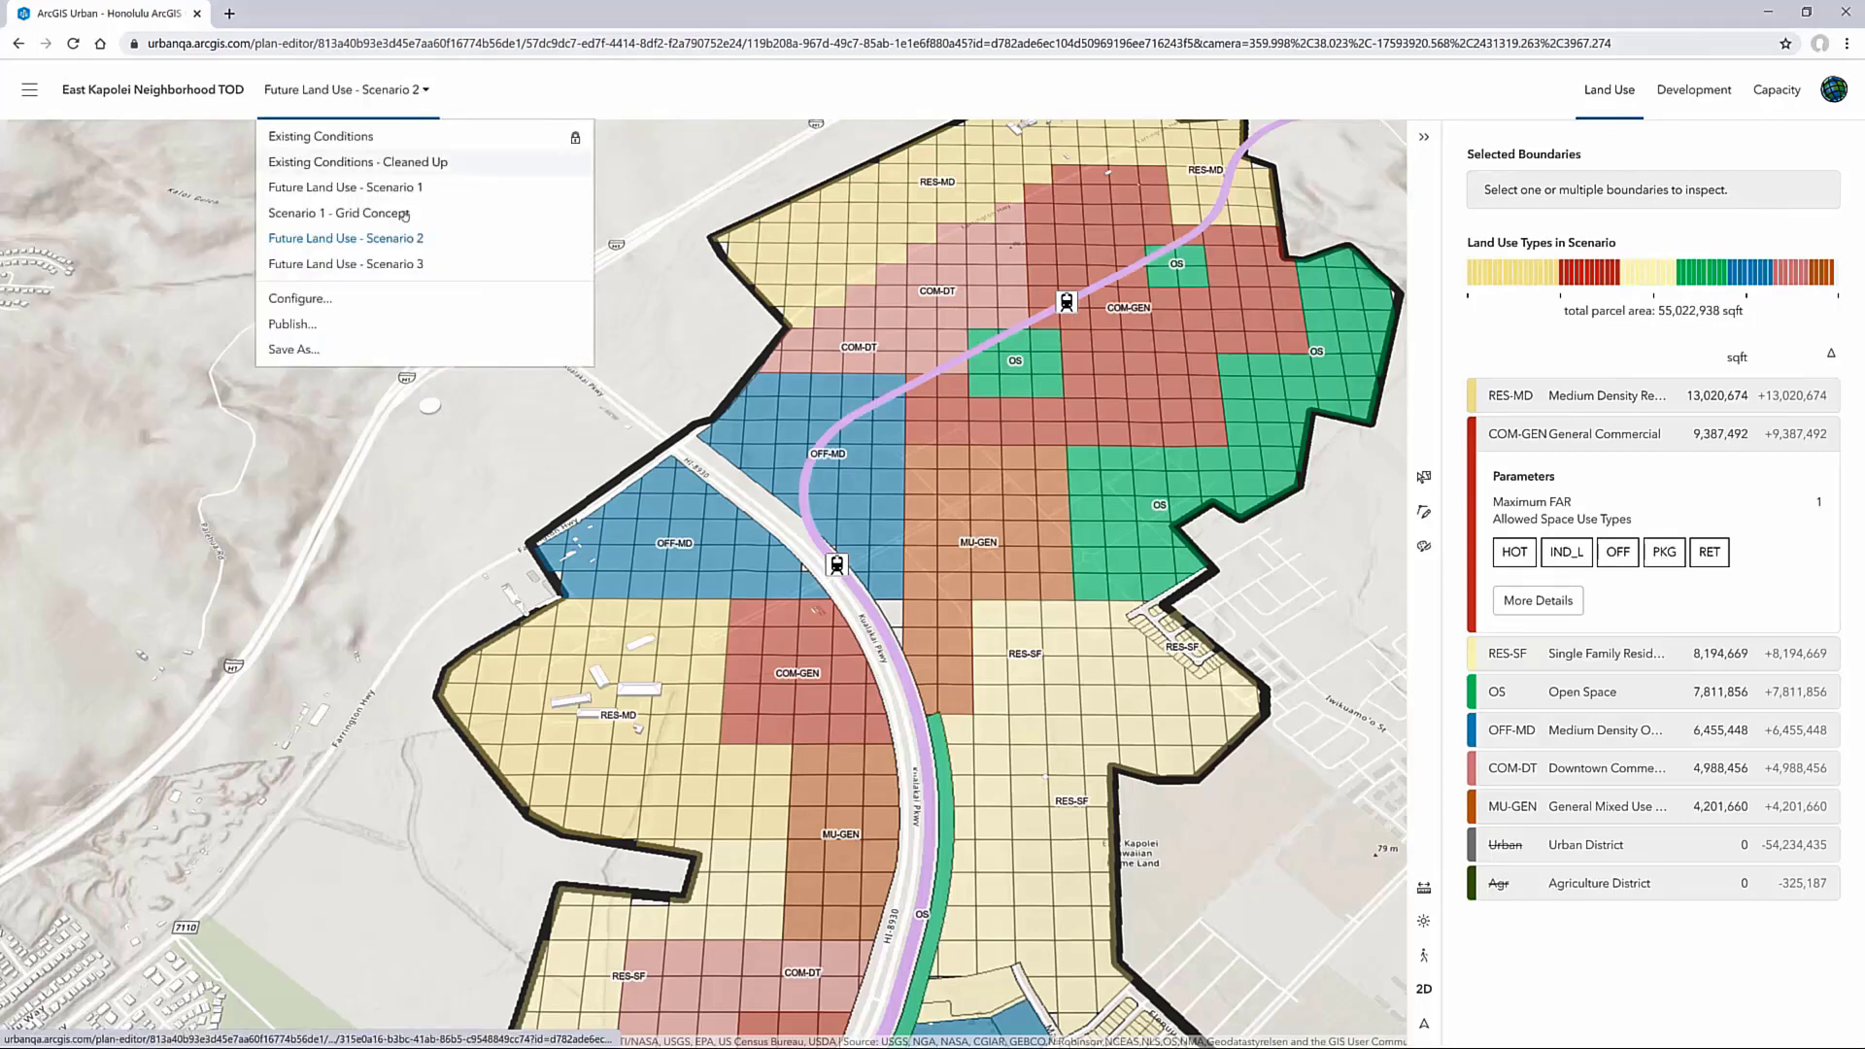
{"action": "left_click", "coordinate": [406, 265]}
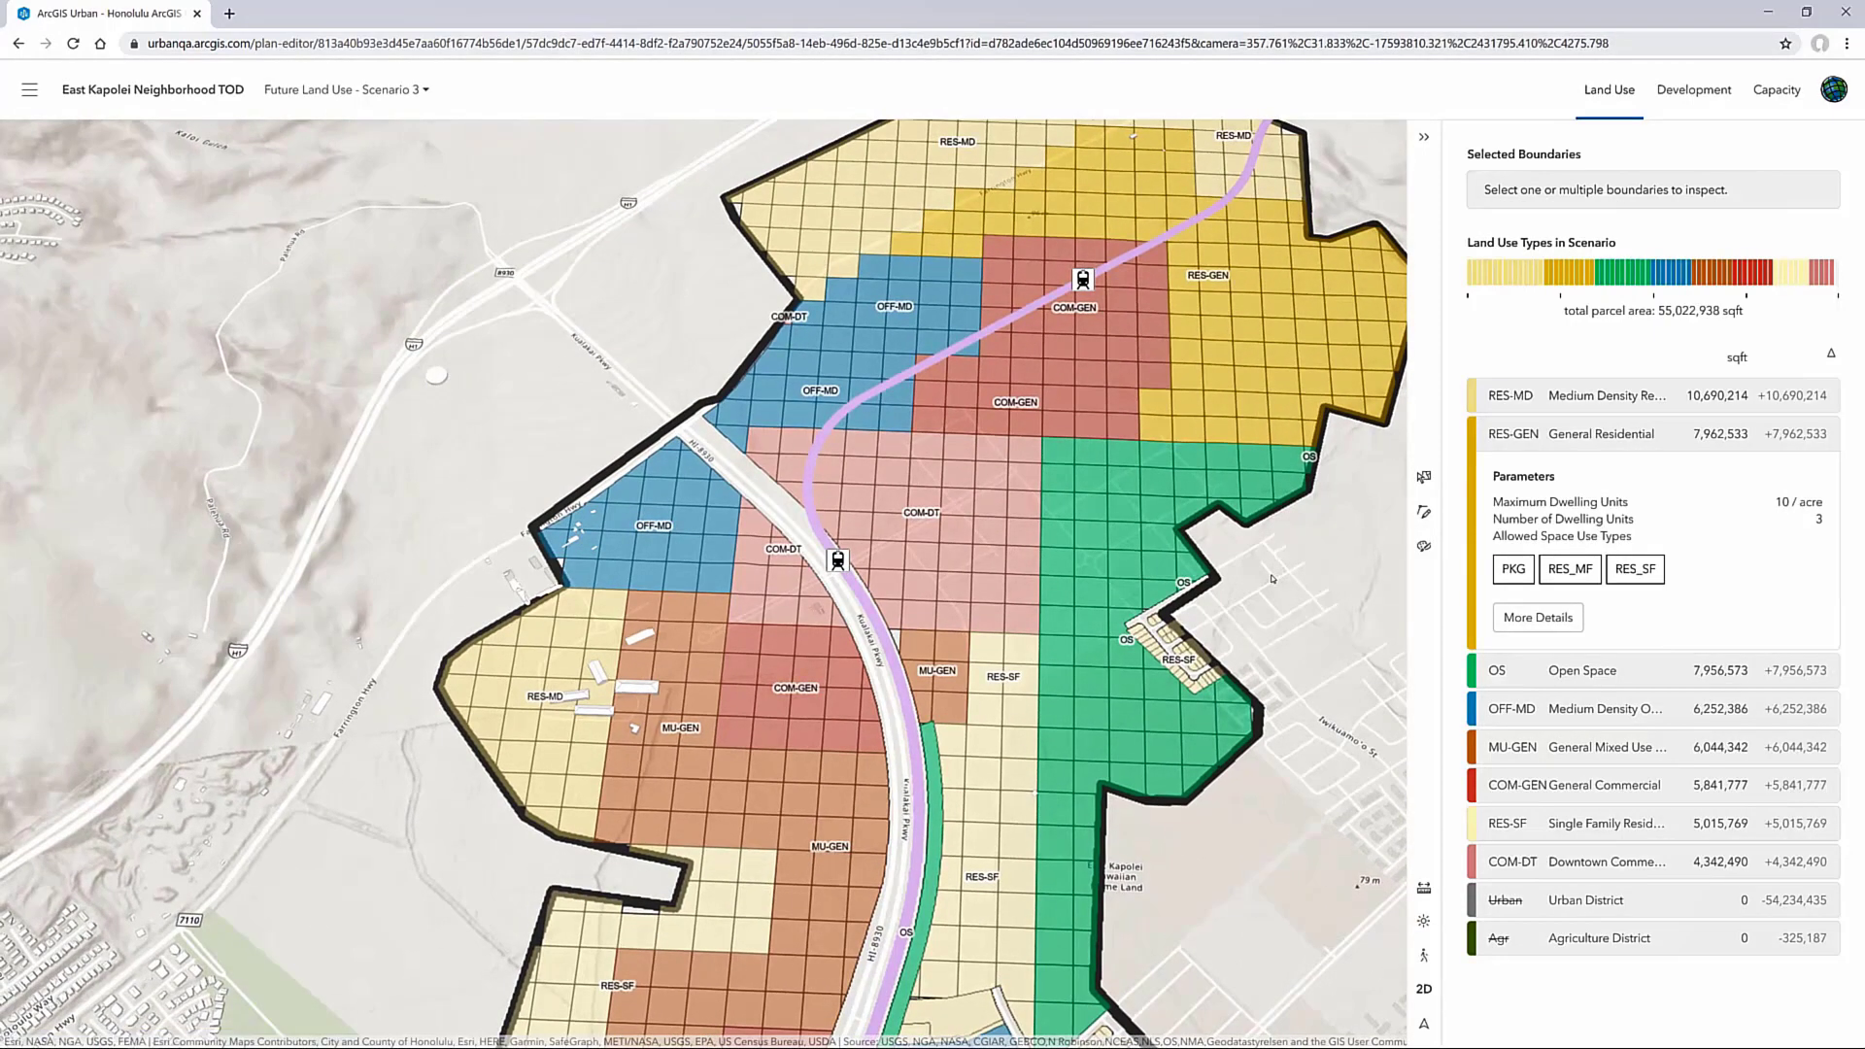
{"action": "left_click", "coordinate": [28, 91]}
{"action": "left_click", "coordinate": [97, 443]}
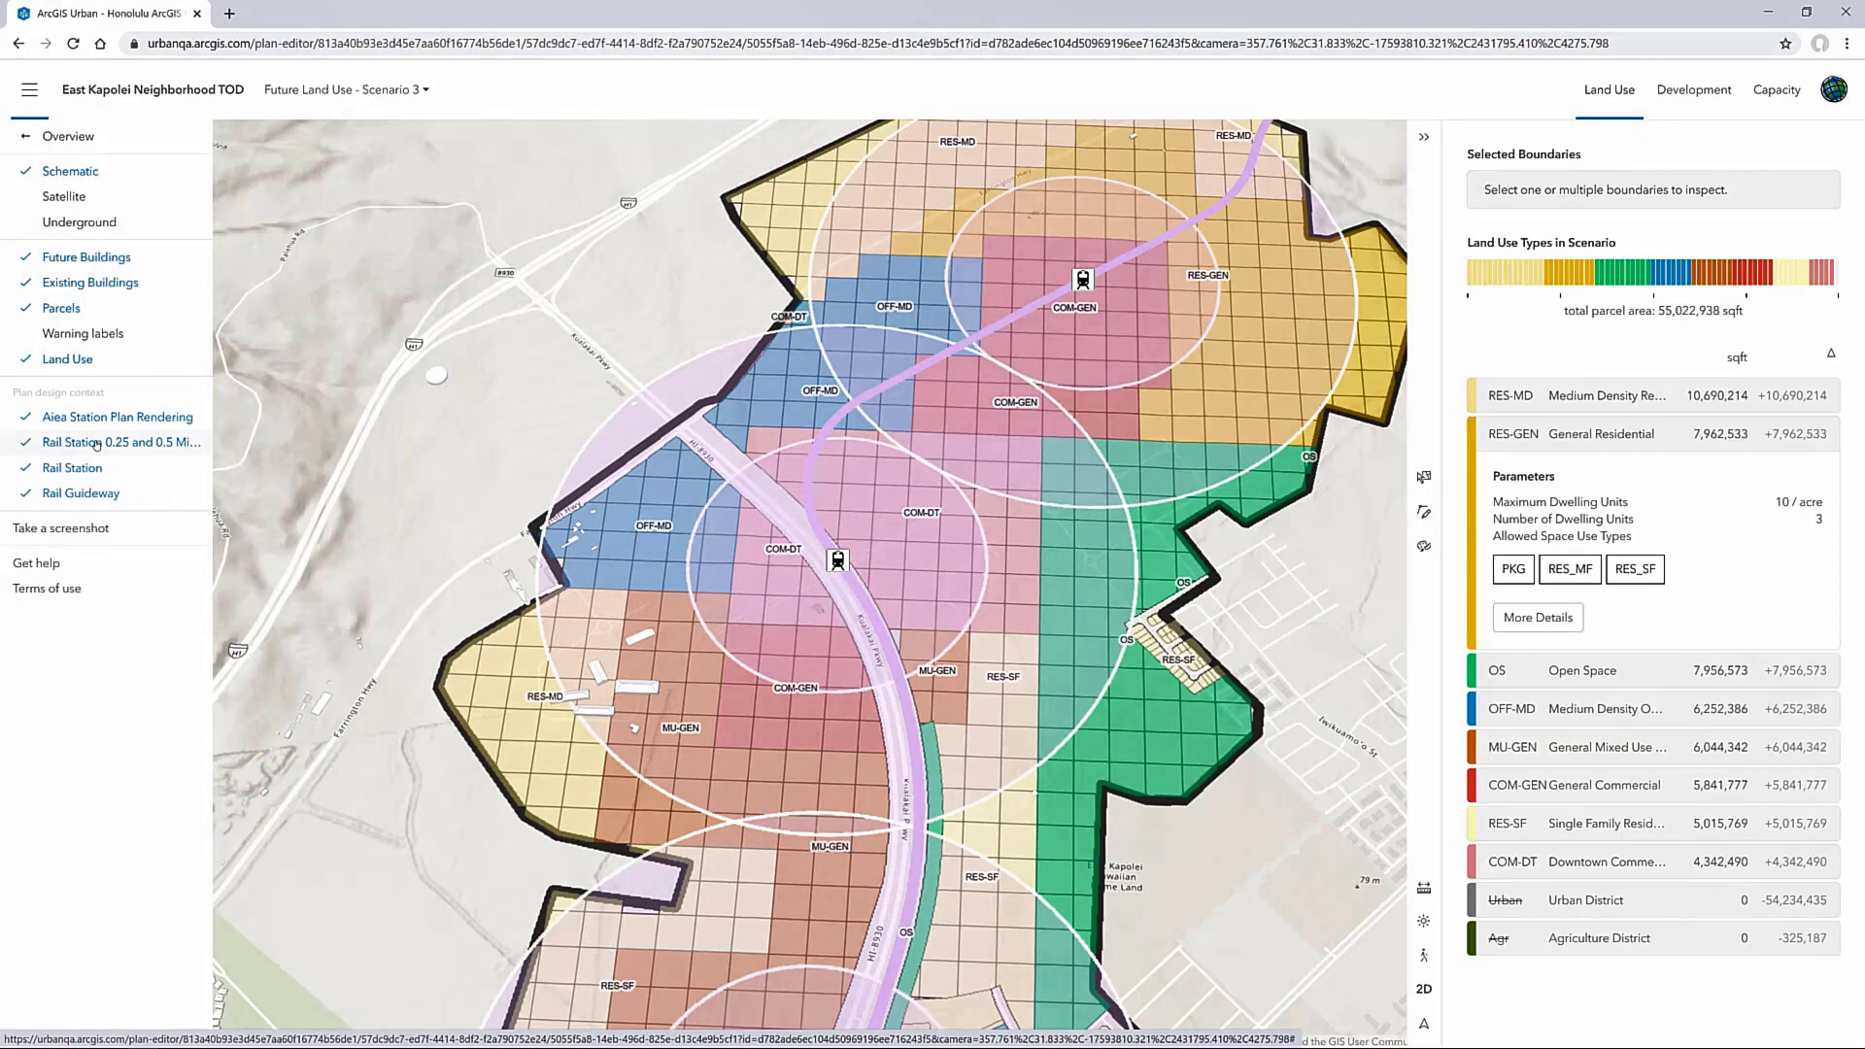
Return to the city overview and open the Aiea - Pearl City 1 zoning plan for editing
{"action": "left_click", "coordinate": [130, 144]}
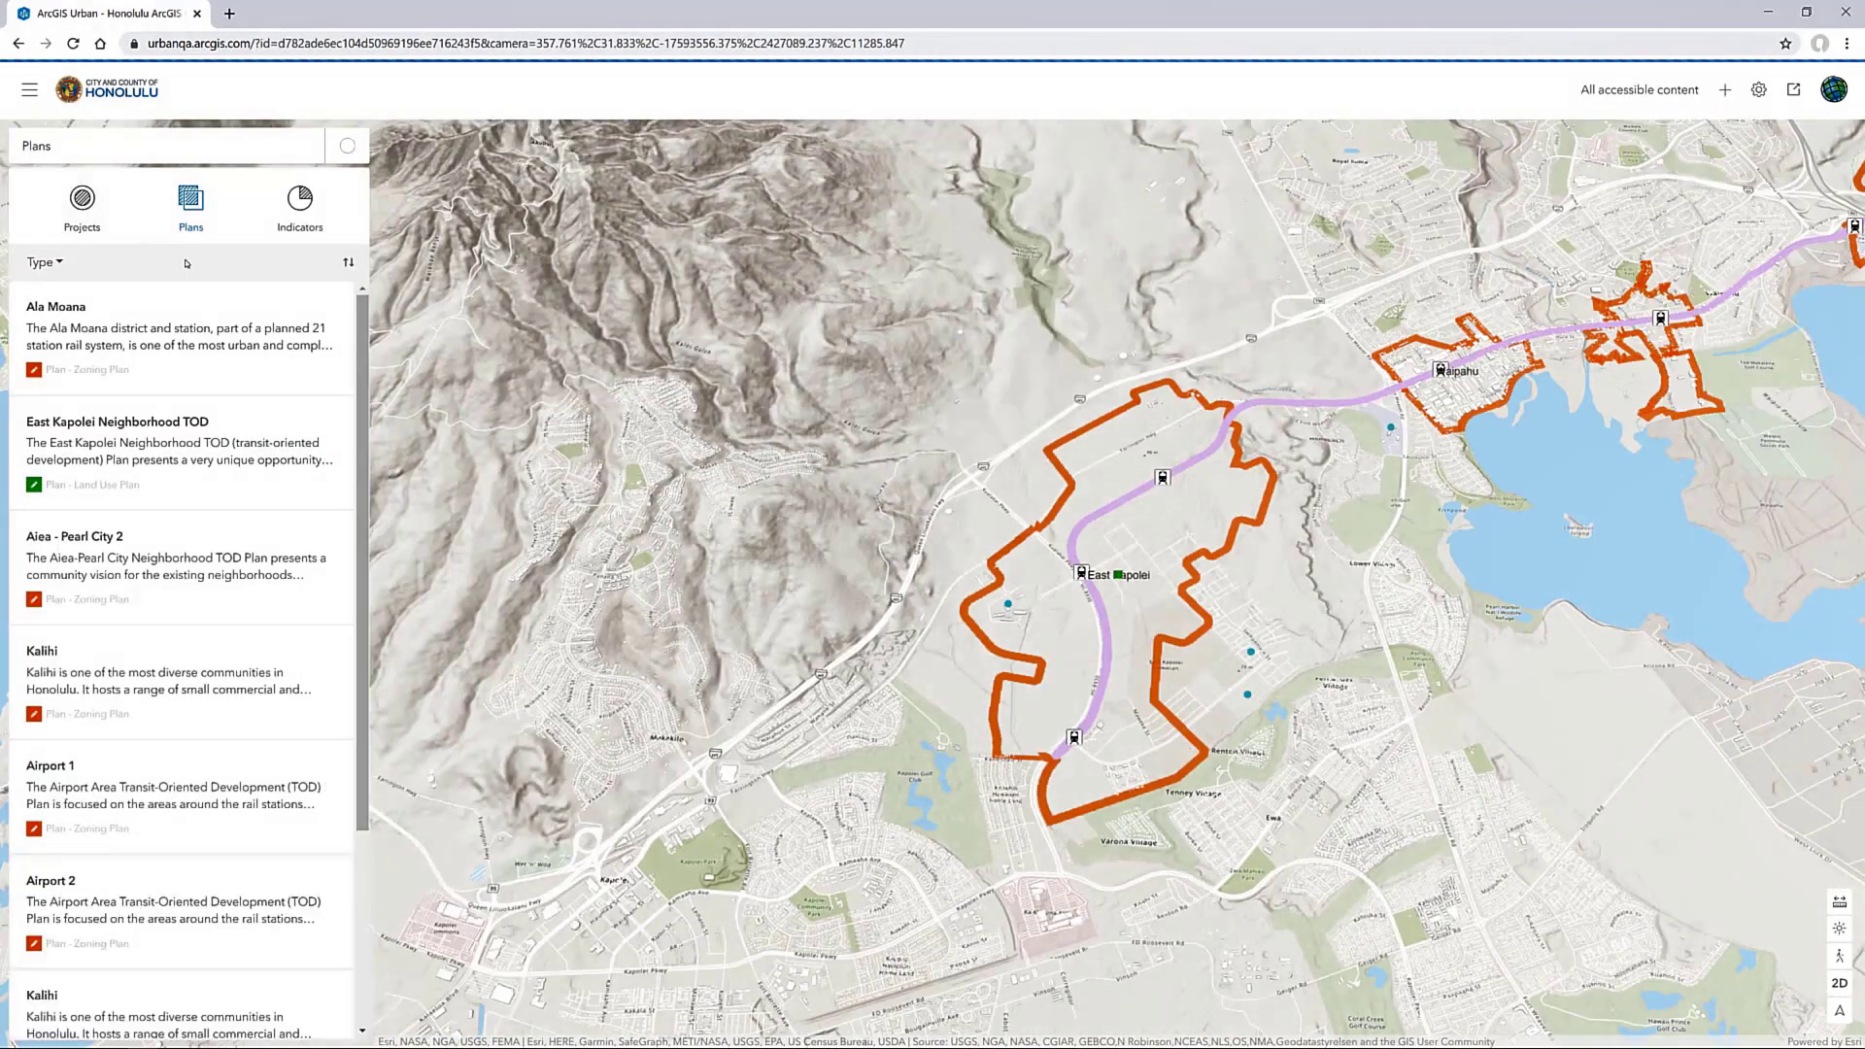
{"action": "scroll", "coordinate": [225, 486], "scroll_direction": "down", "scroll_amount": 3}
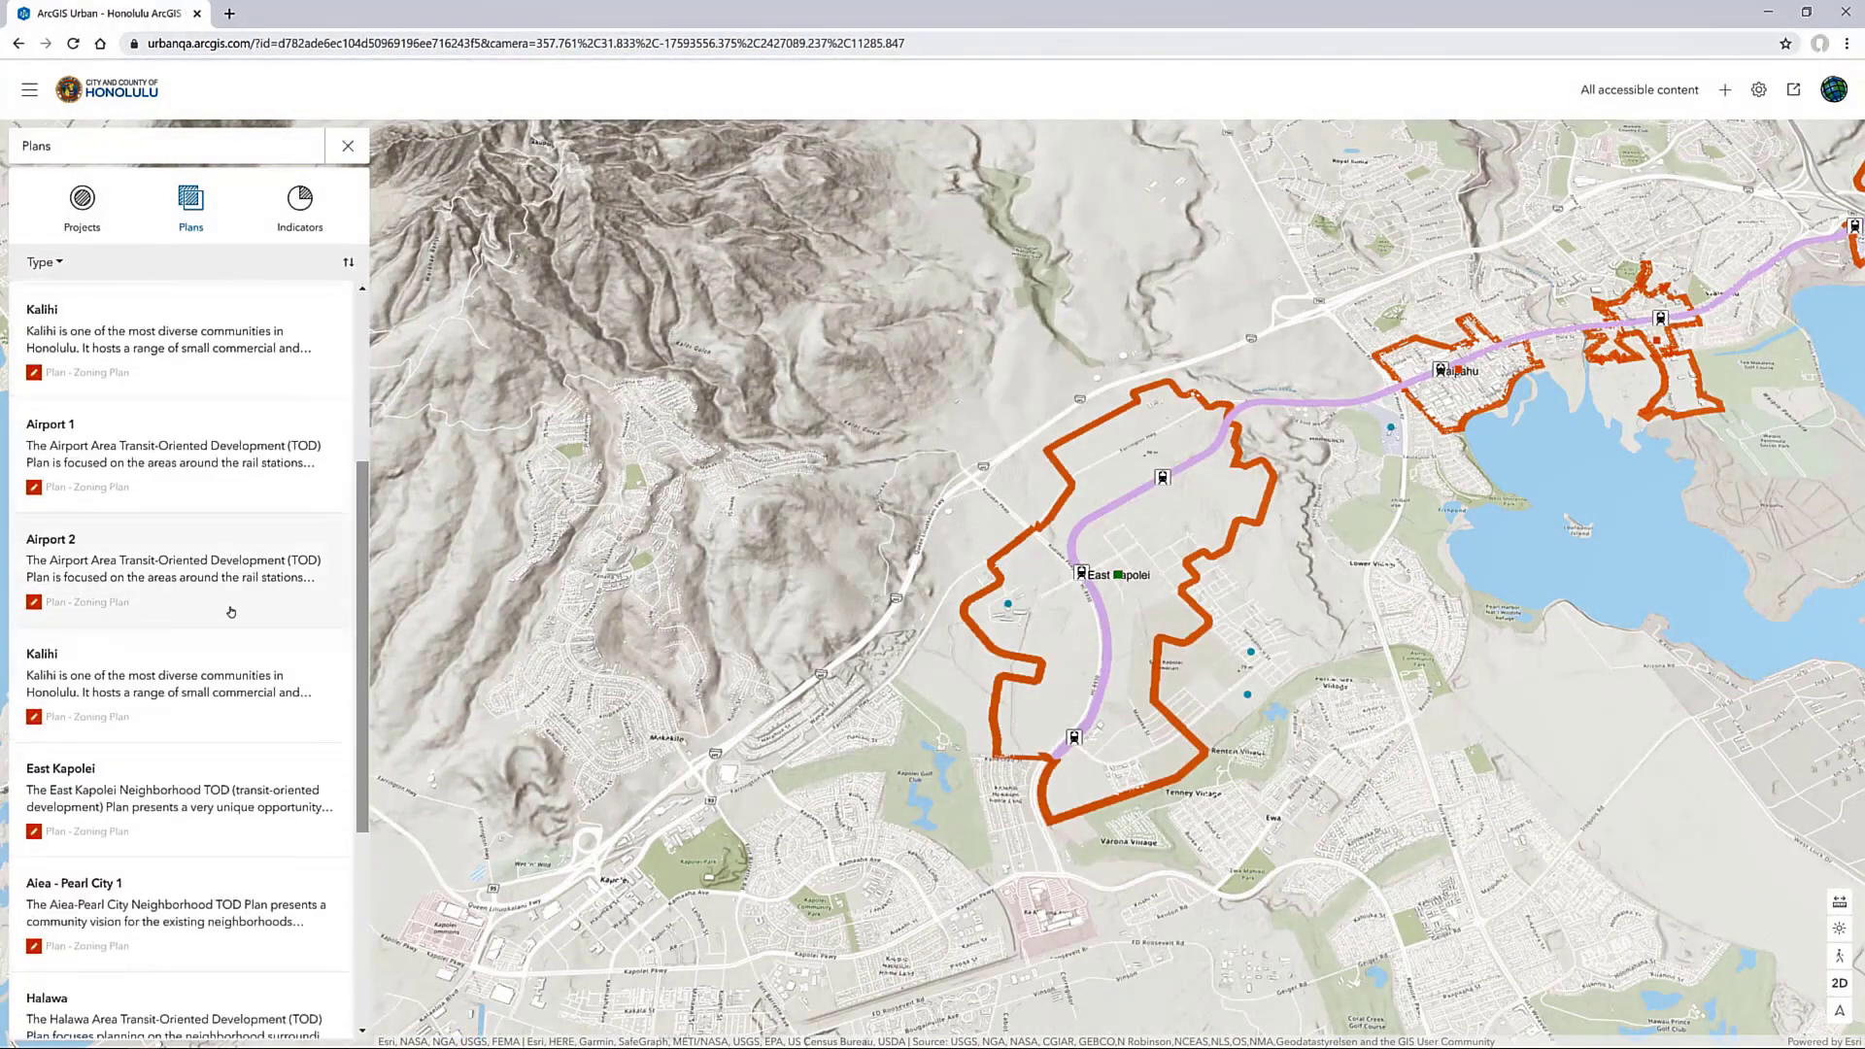
{"action": "scroll", "coordinate": [232, 612], "scroll_direction": "down", "scroll_amount": 2}
{"action": "left_click", "coordinate": [140, 751]}
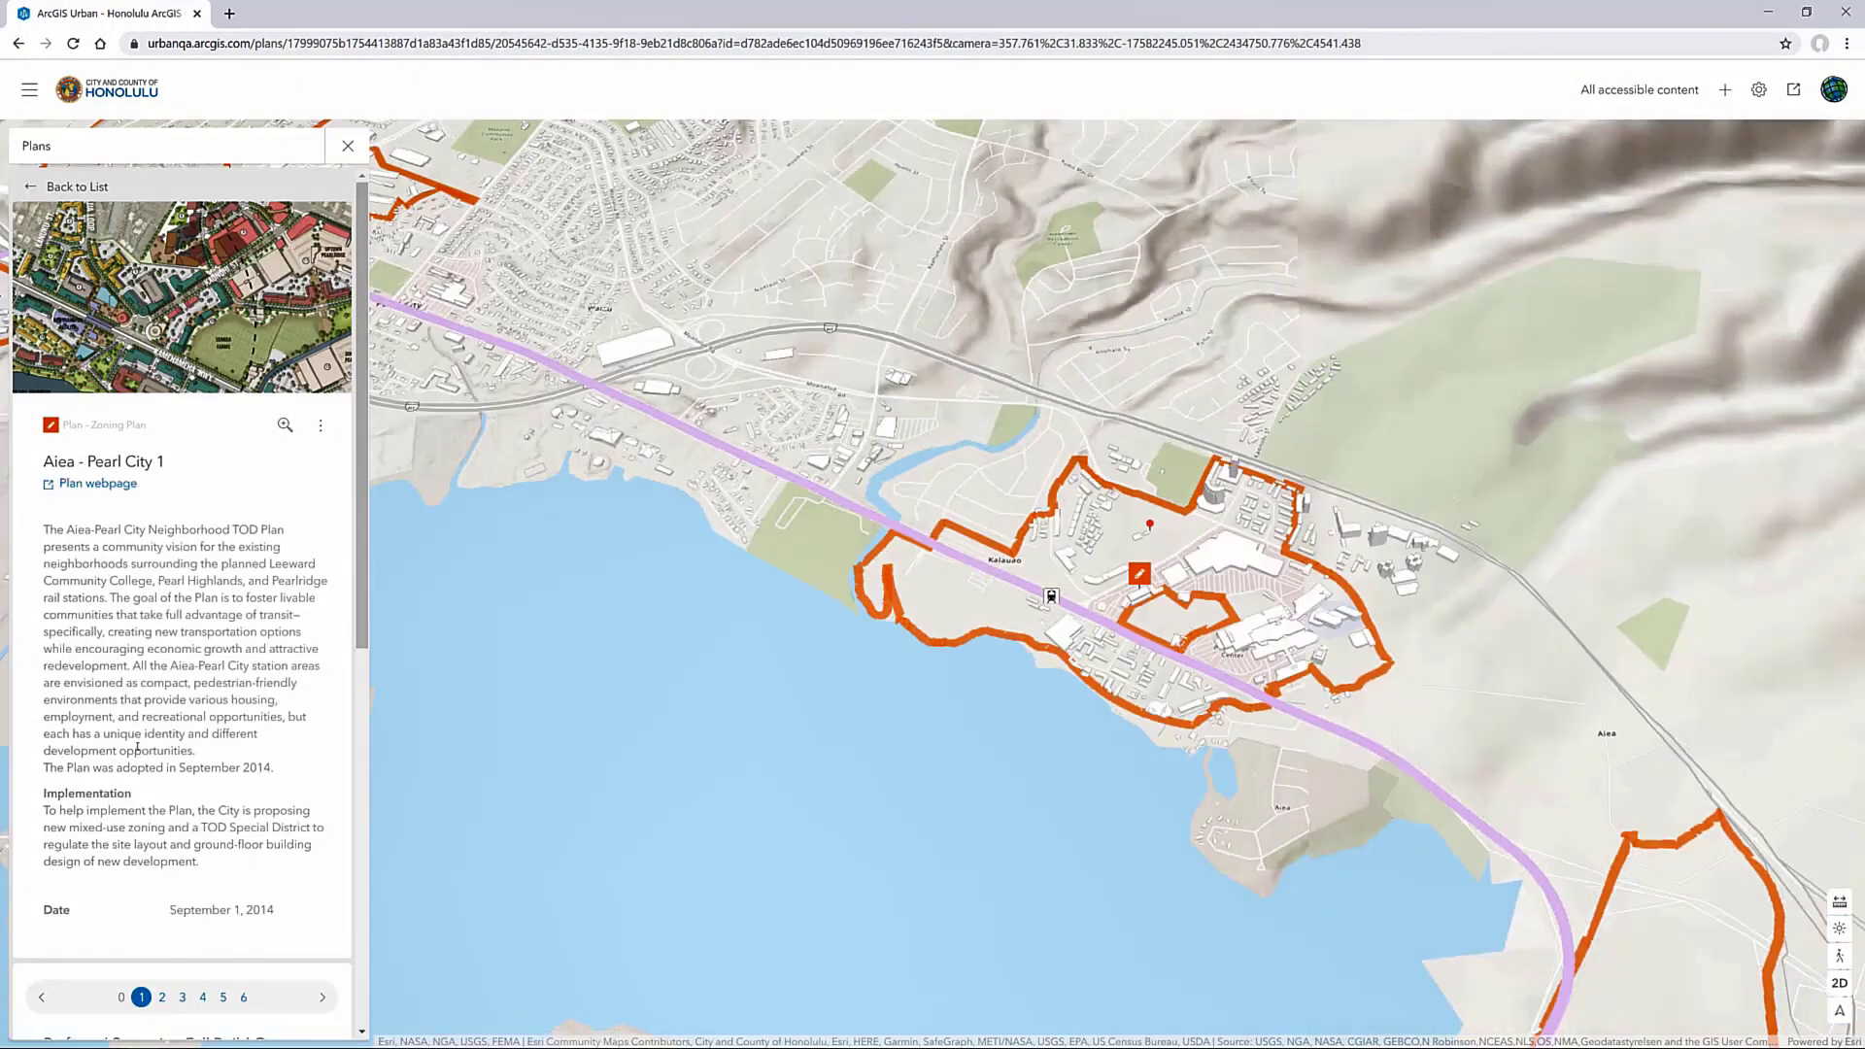
{"action": "left_click", "coordinate": [322, 428]}
{"action": "left_click", "coordinate": [289, 493]}
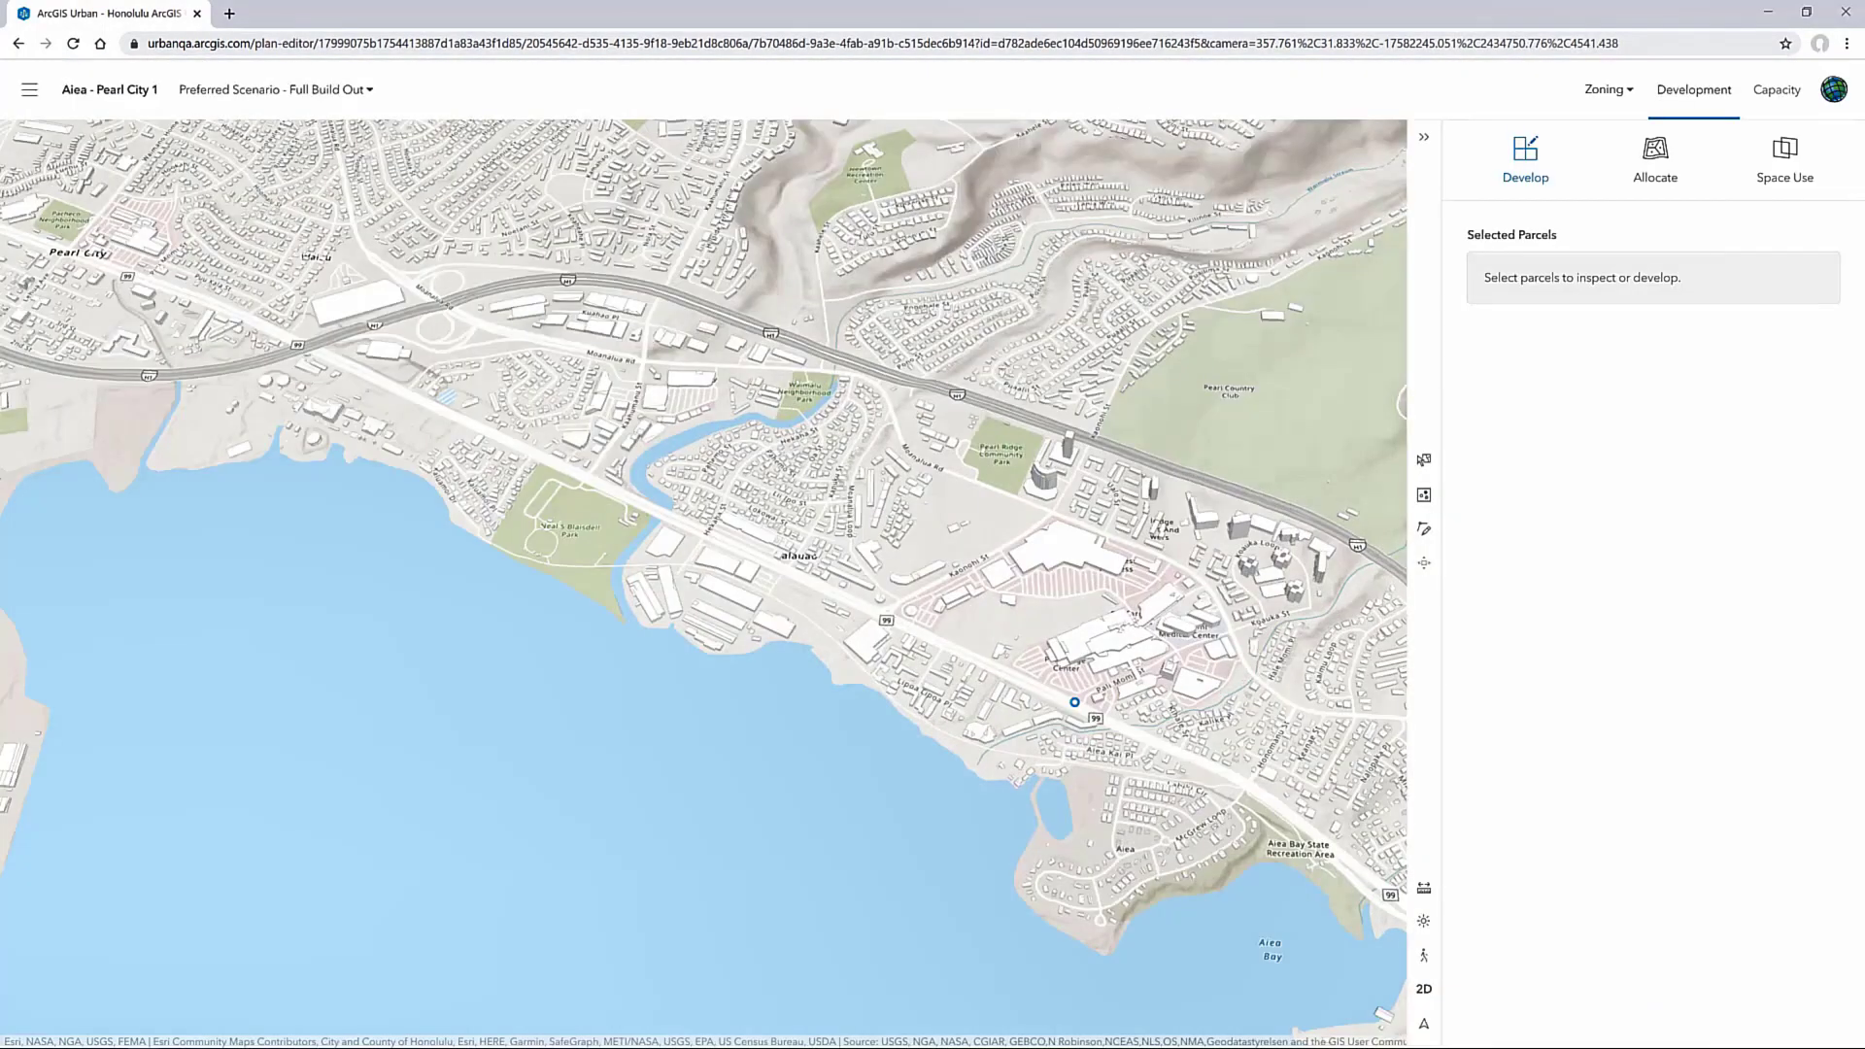
View the station-area buildings with zoning layers hidden and the 0.25 and 0.5 mile rail station areas shown, and restore both layer settings
{"action": "scroll", "coordinate": [1074, 701], "scroll_direction": "down", "scroll_amount": 2}
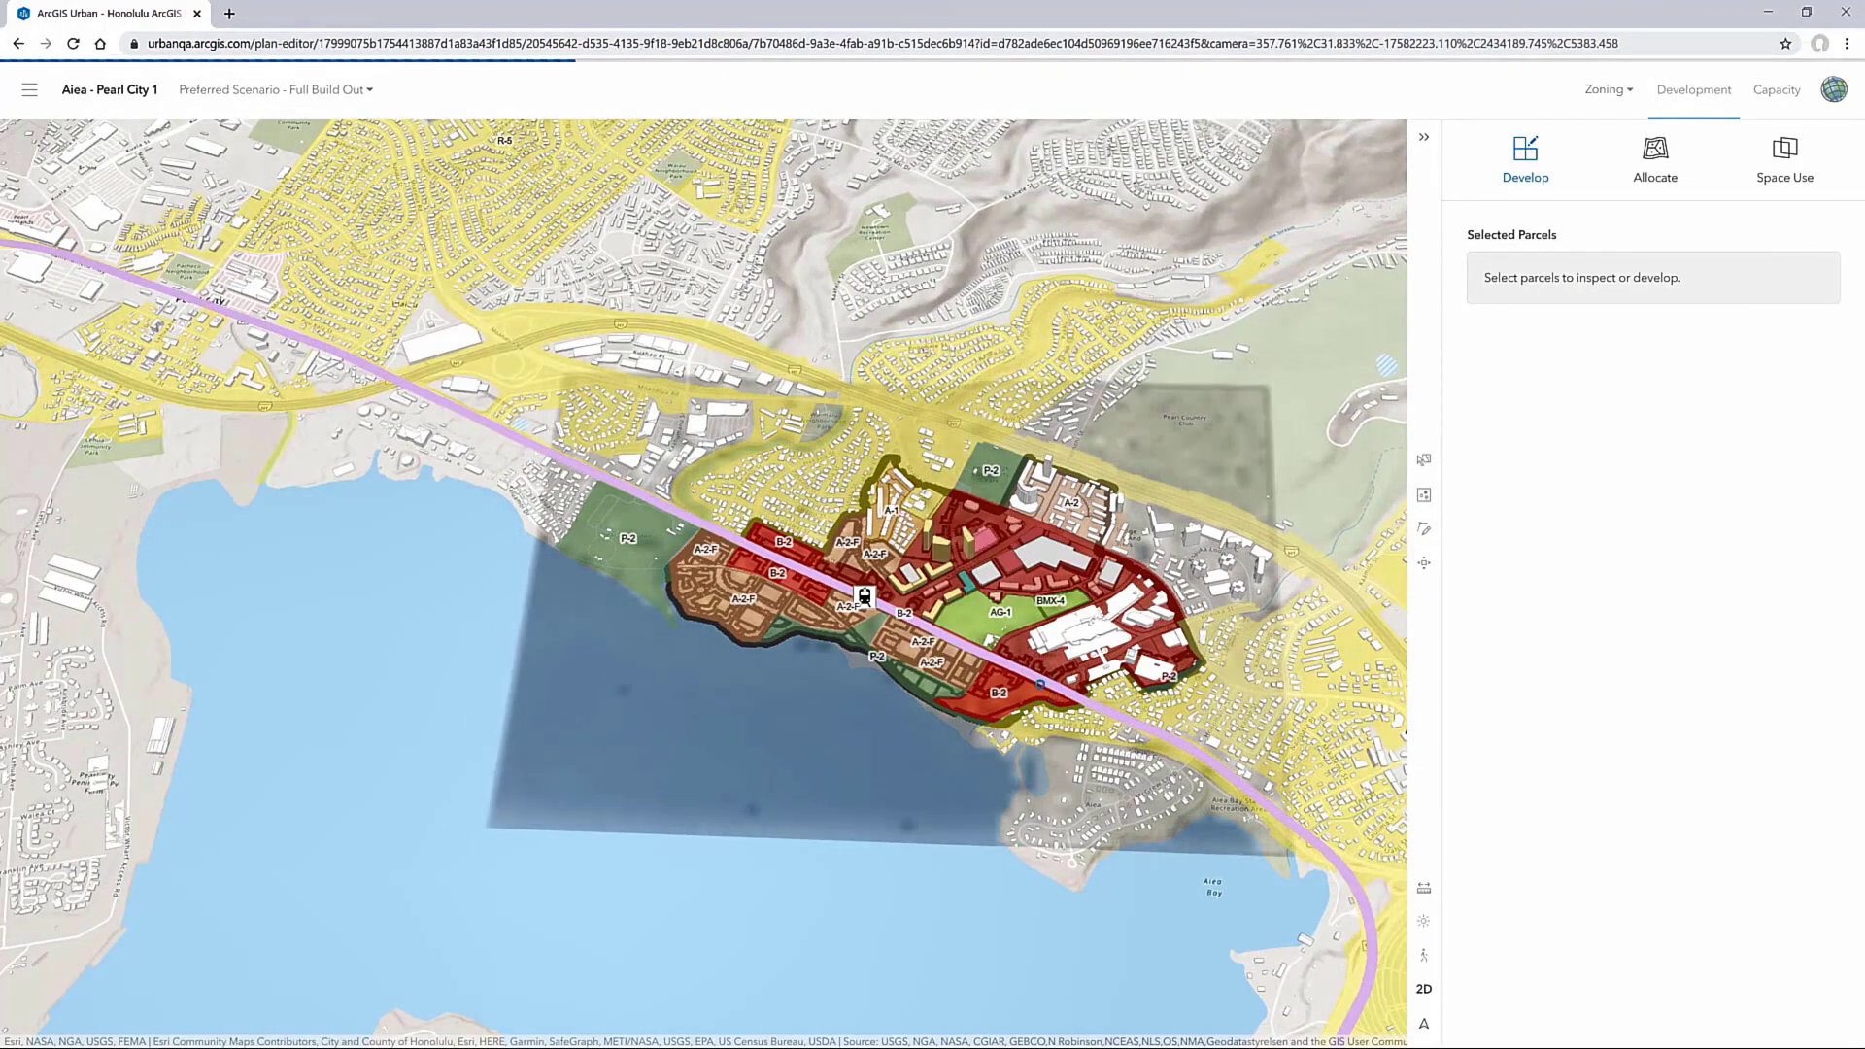
{"action": "scroll", "coordinate": [971, 680], "scroll_direction": "up", "scroll_amount": 3}
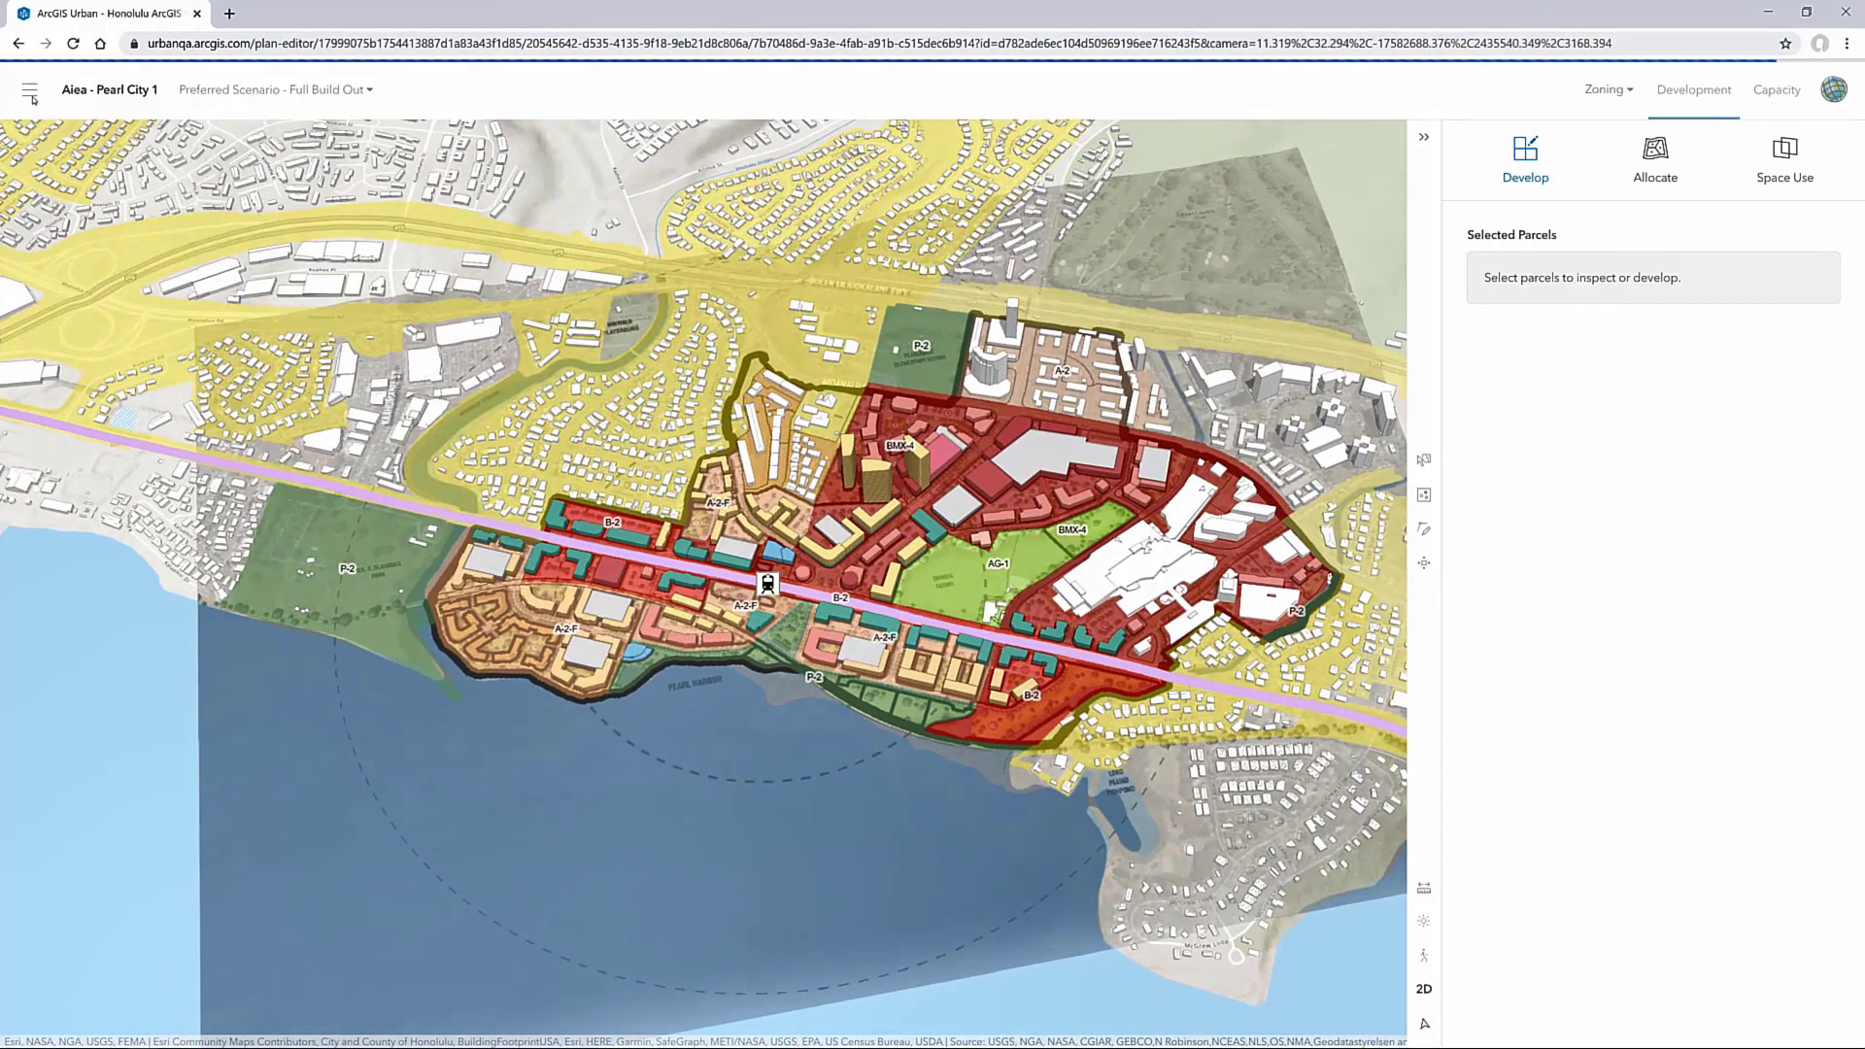
{"action": "left_click", "coordinate": [31, 95]}
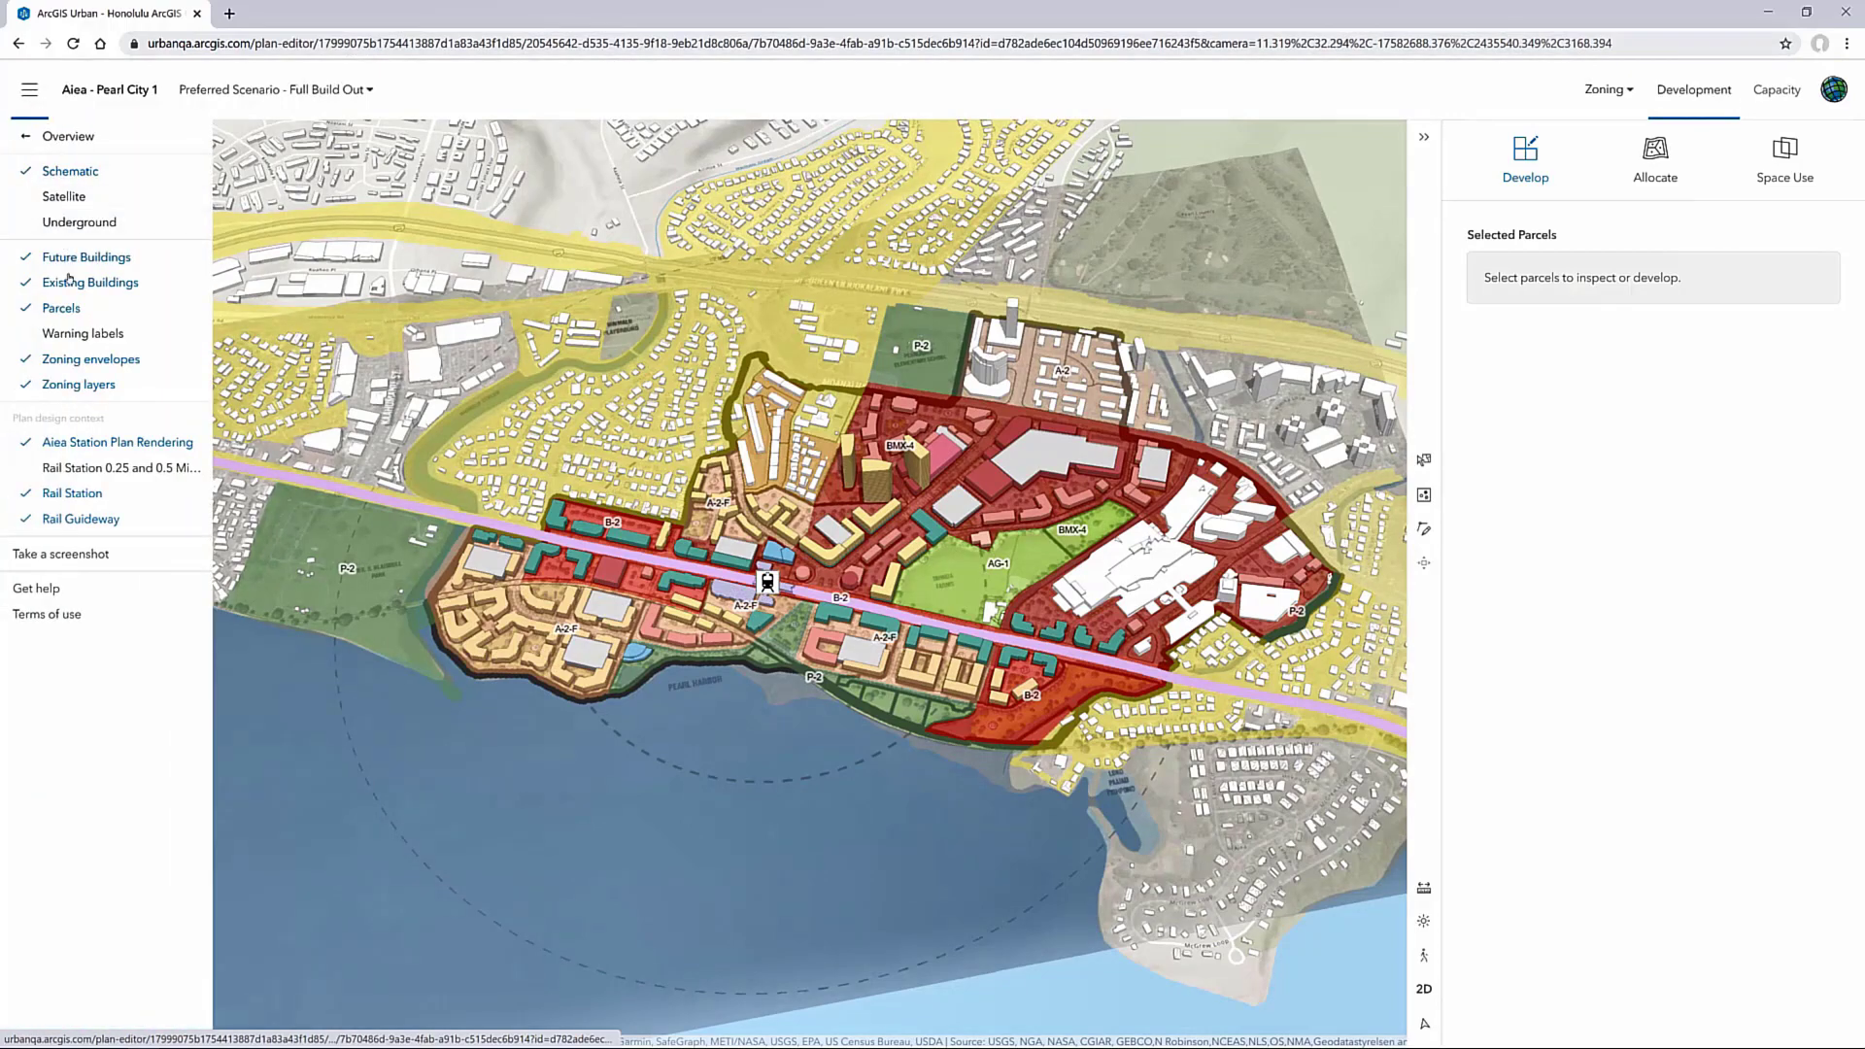
{"action": "left_click", "coordinate": [85, 385]}
{"action": "left_click", "coordinate": [101, 465]}
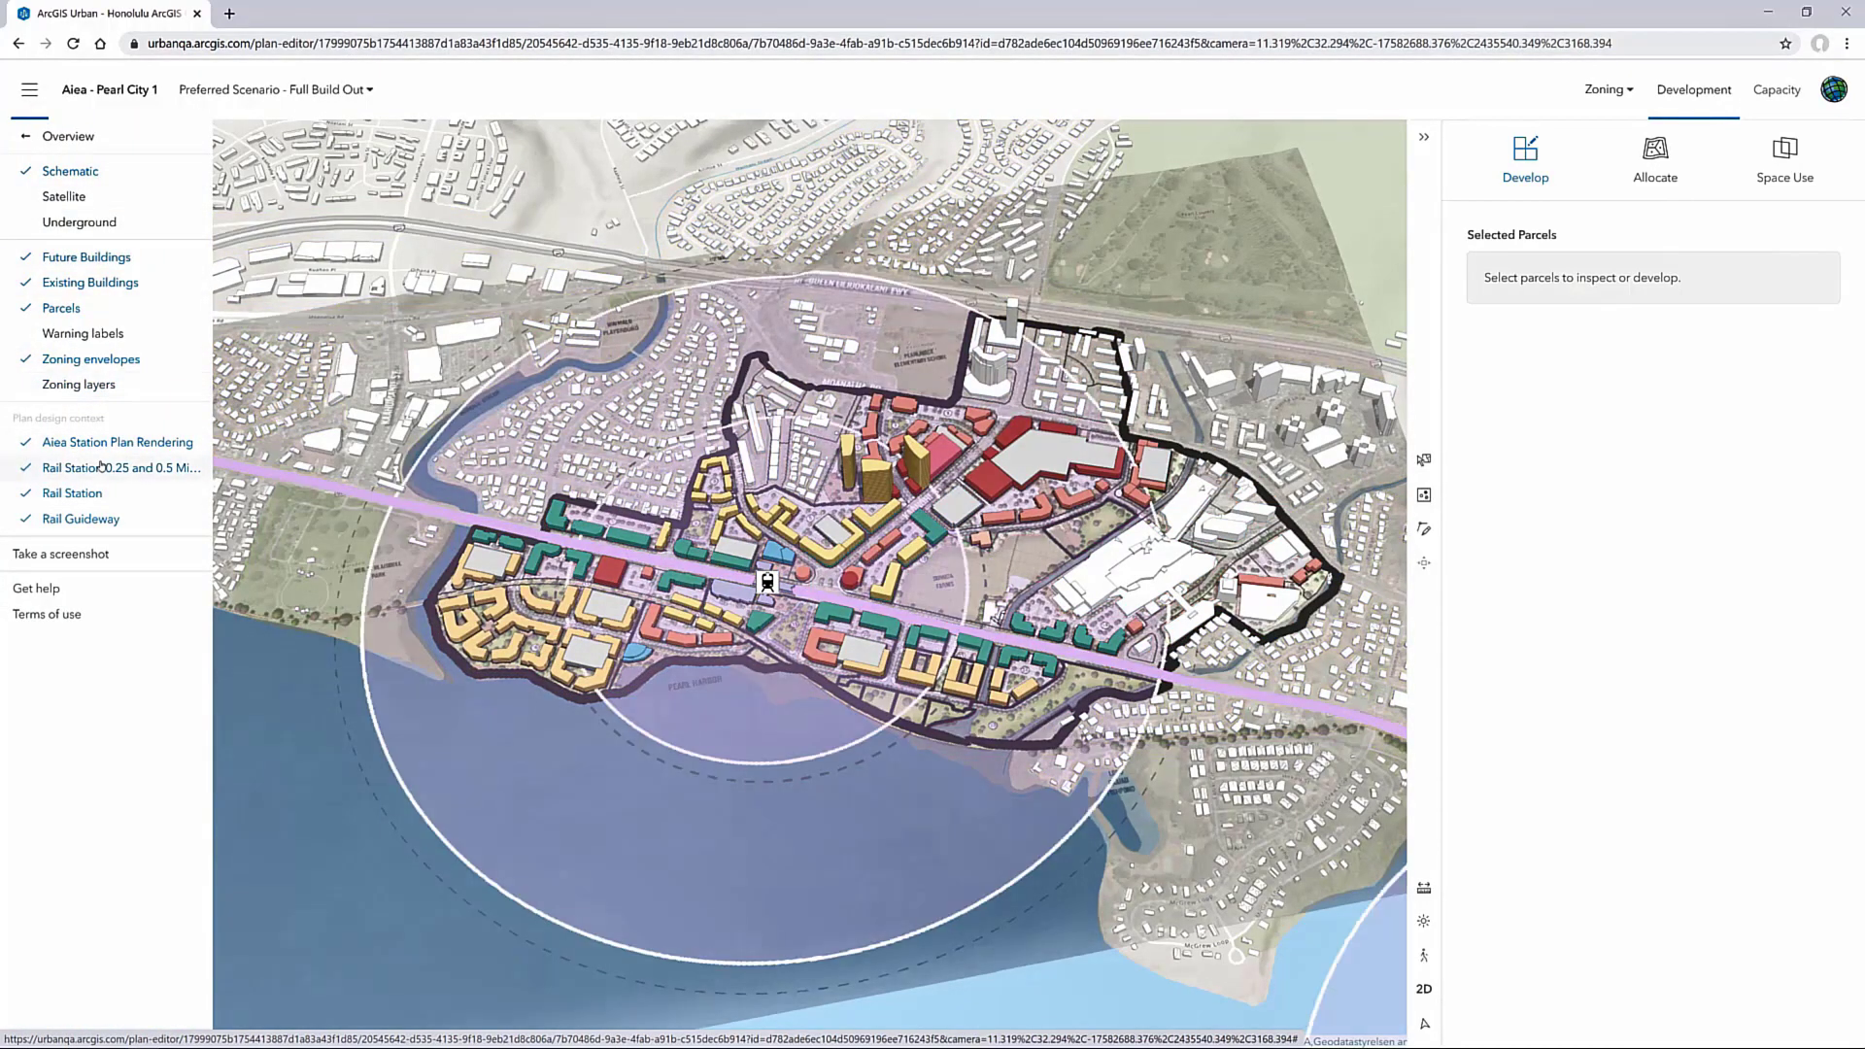
{"action": "scroll", "coordinate": [947, 634], "scroll_direction": "up", "scroll_amount": 3}
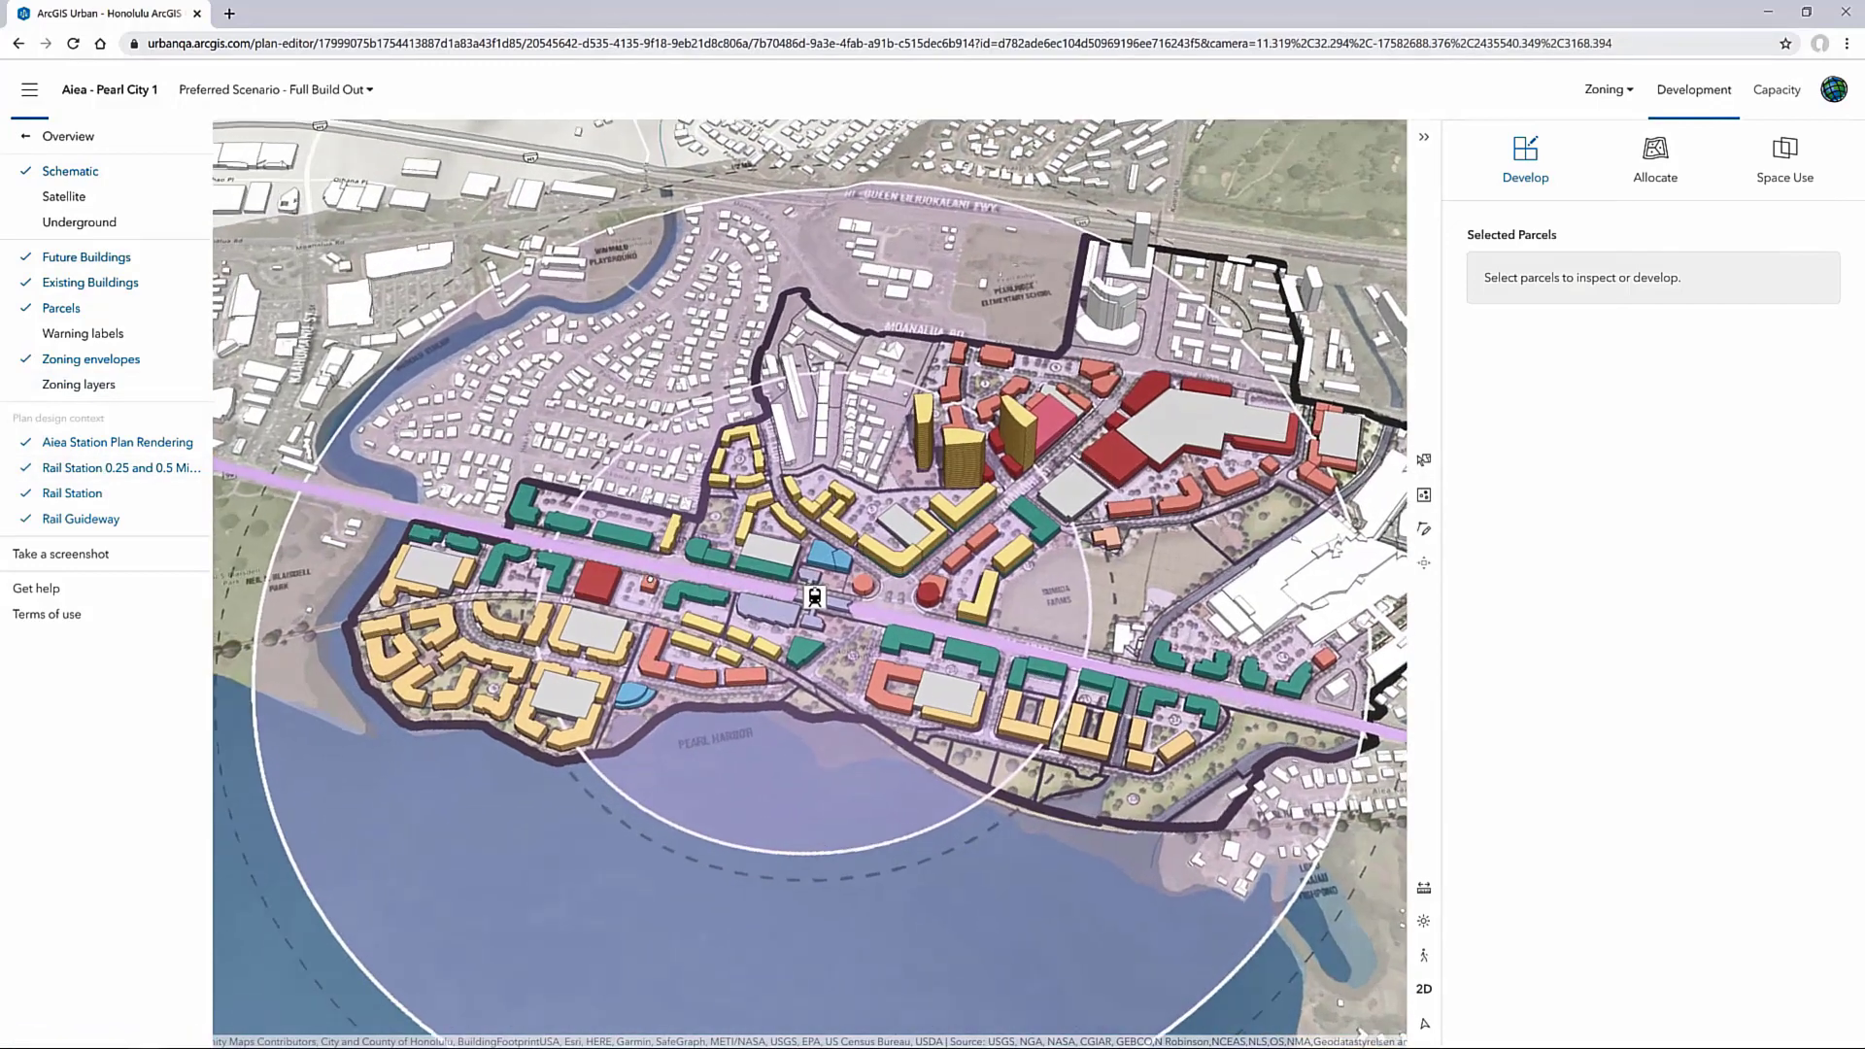
{"action": "left_click_drag", "start_coordinate": [946, 633], "coordinate": [899, 616]}
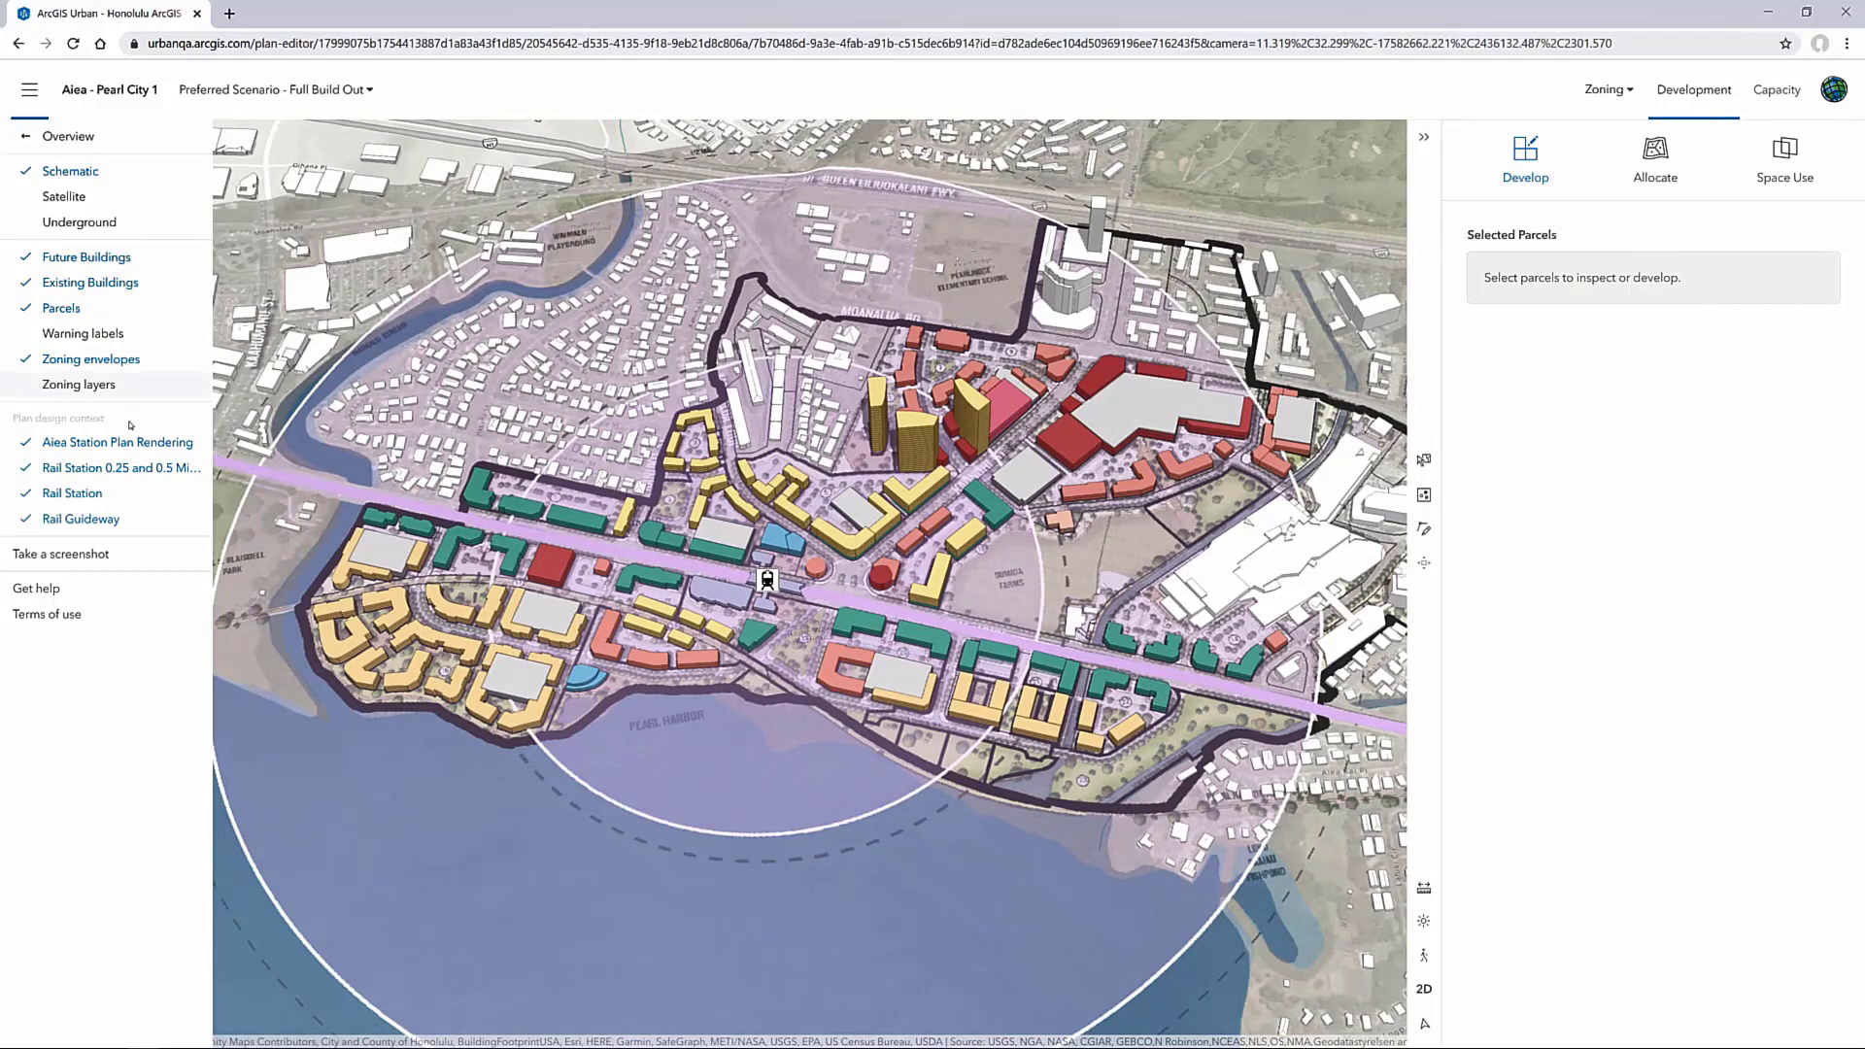
{"action": "left_click", "coordinate": [134, 467]}
{"action": "left_click", "coordinate": [131, 387]}
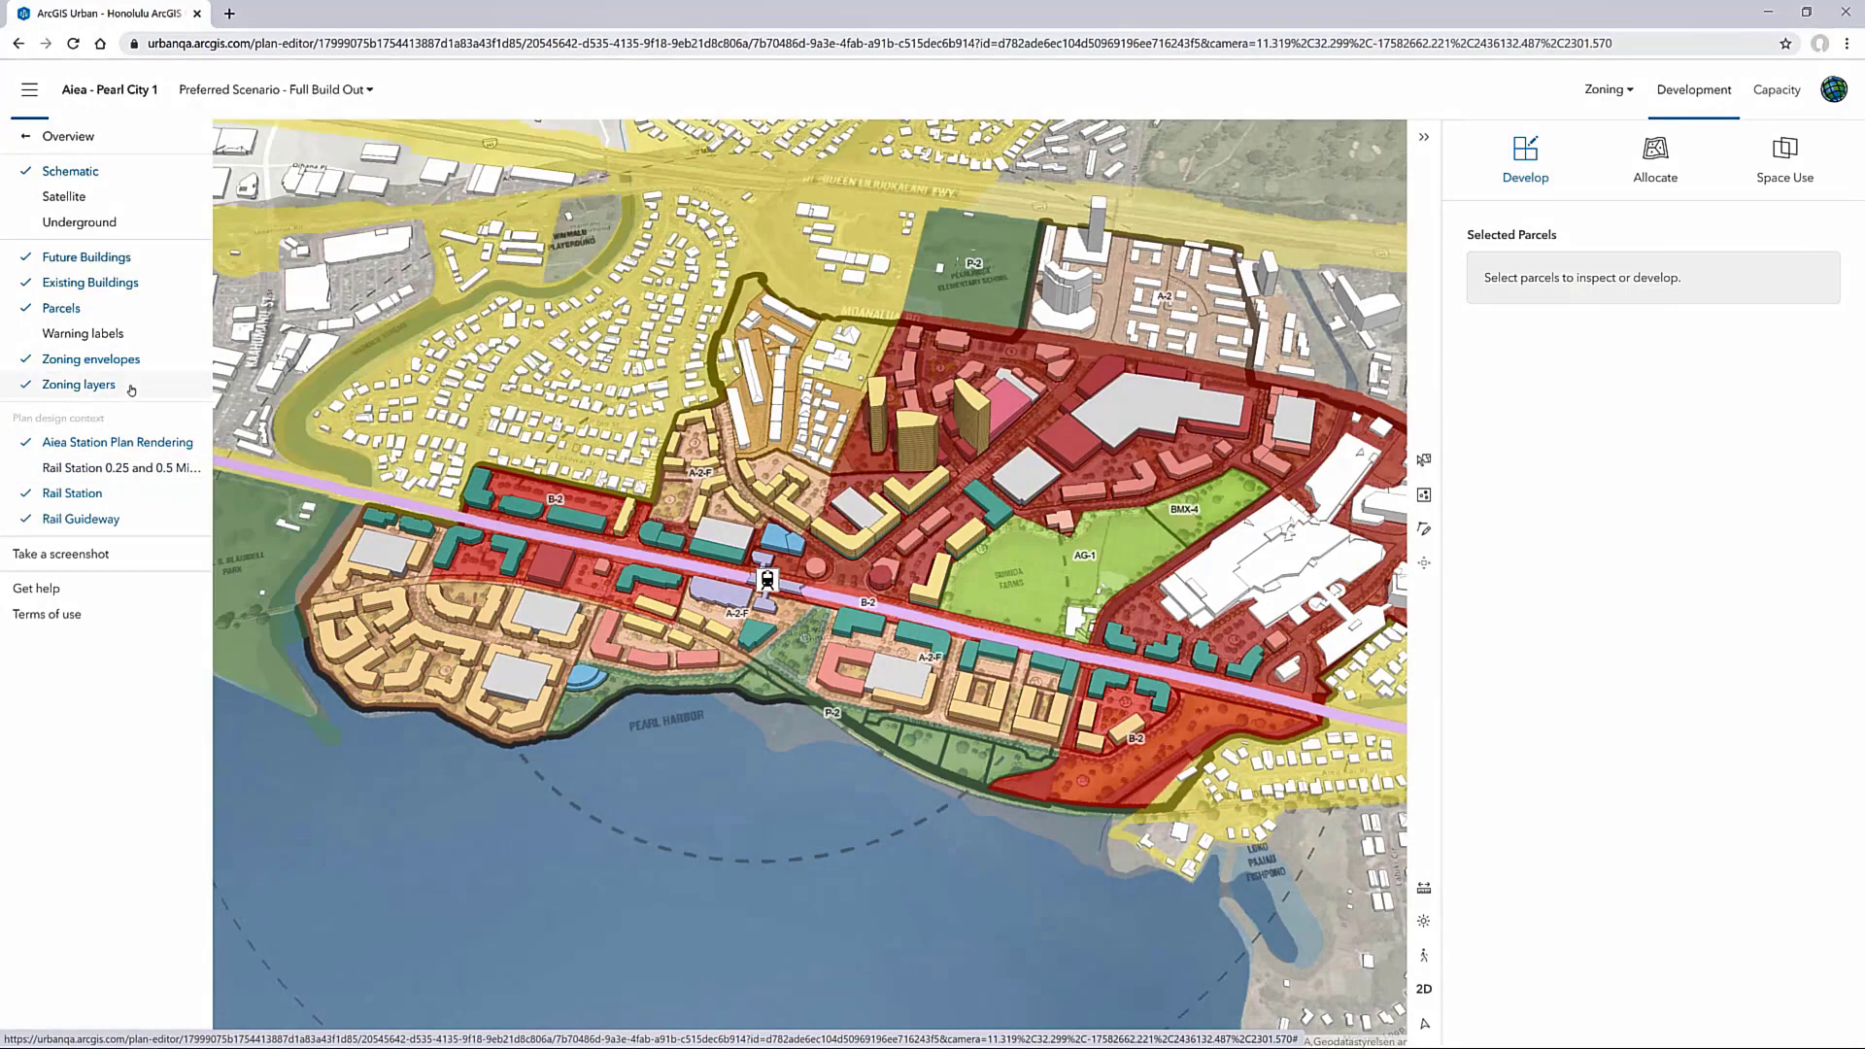
Compare the parameters of the B-2 and A-2 zoning types in the Preferred Scenario - Full Build Out
{"action": "left_click", "coordinate": [1613, 97]}
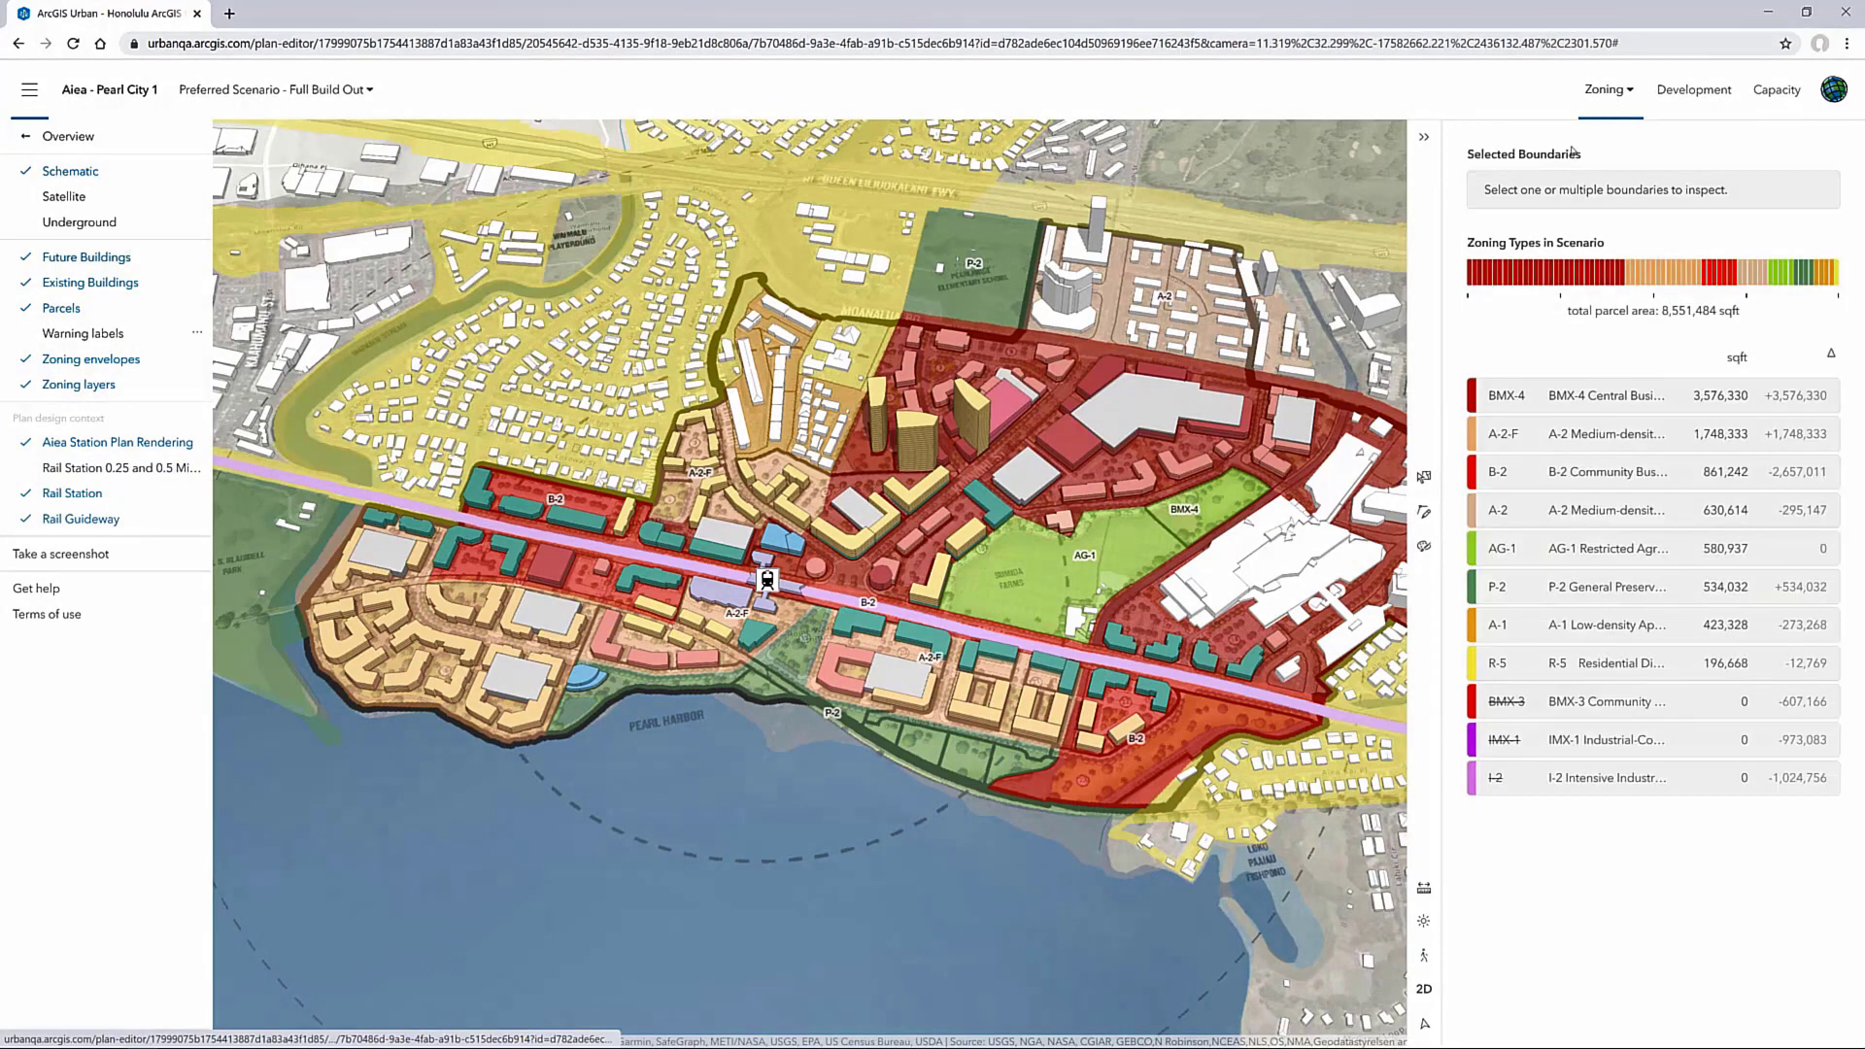
{"action": "left_click", "coordinate": [1565, 480]}
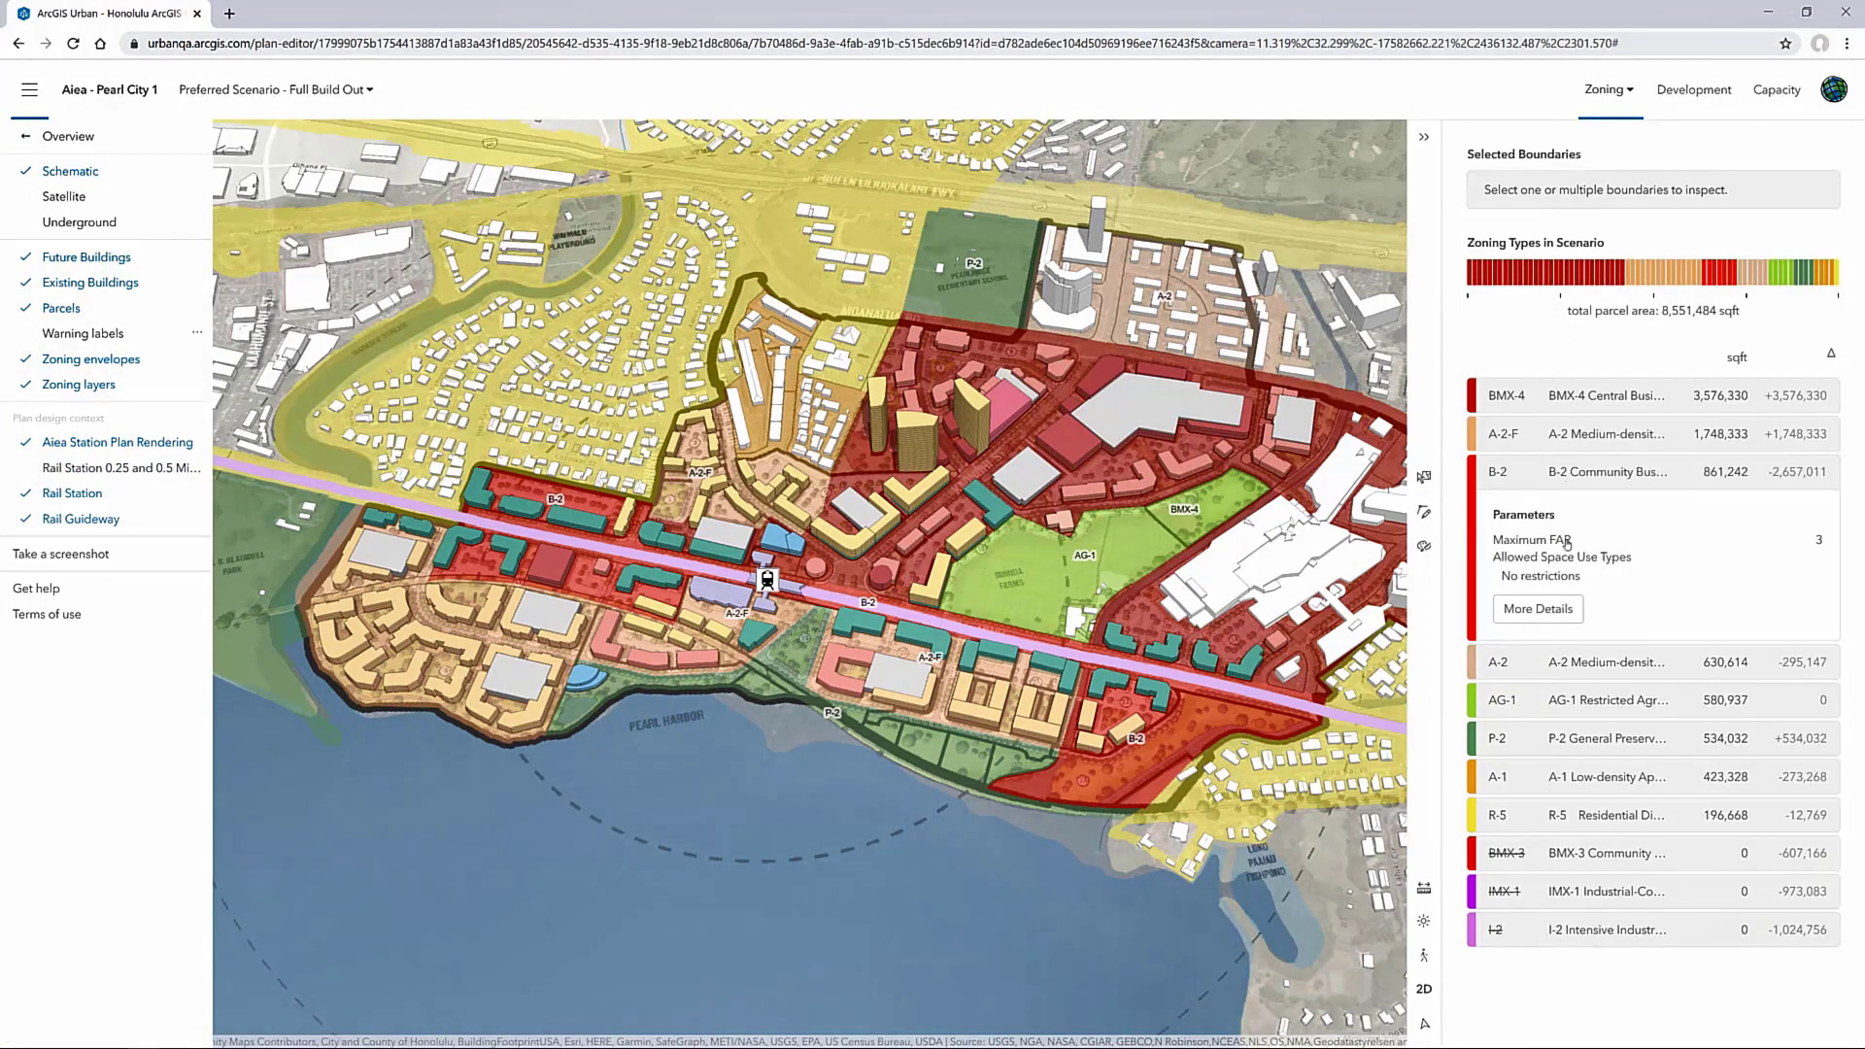
{"action": "left_click", "coordinate": [1586, 671]}
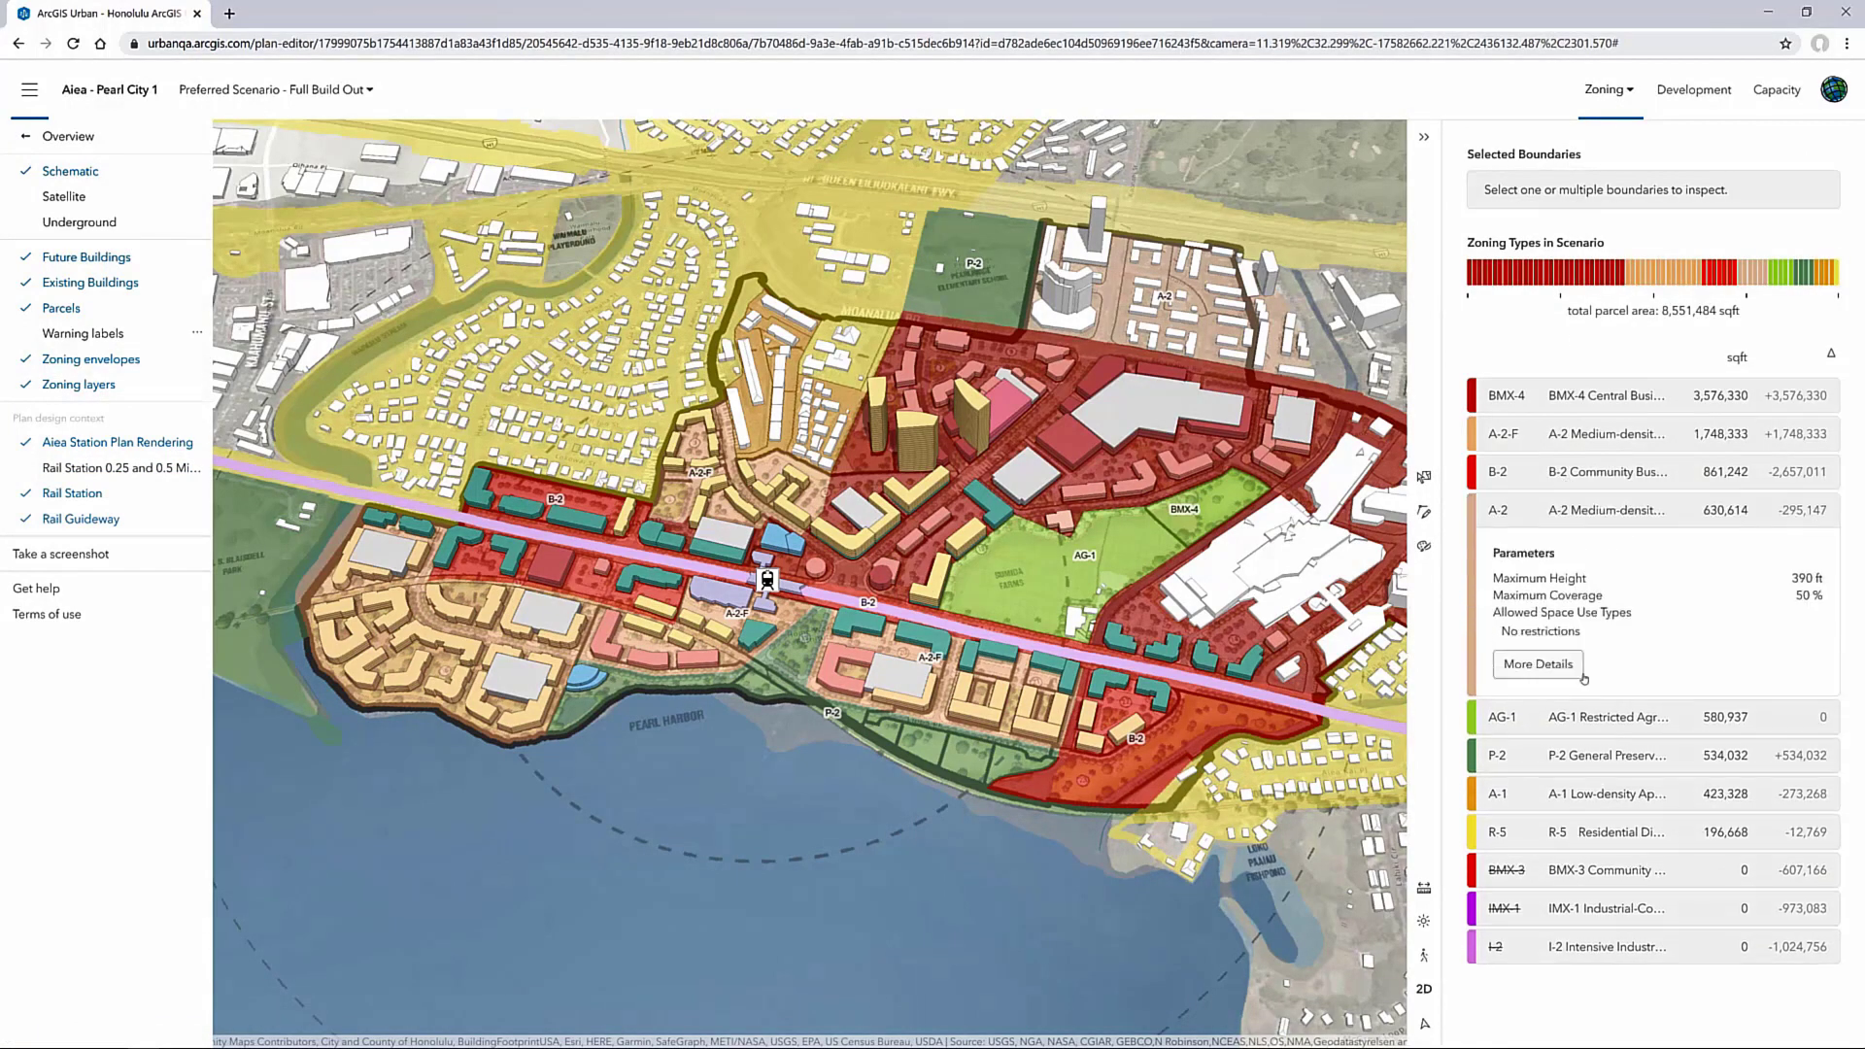
View the AG-1 and P-2 zoning parameters and compare the Preferred Scenario - Full Build Out with the Existing Conditions scenario
{"action": "left_click", "coordinate": [1584, 727]}
{"action": "left_click", "coordinate": [1588, 764]}
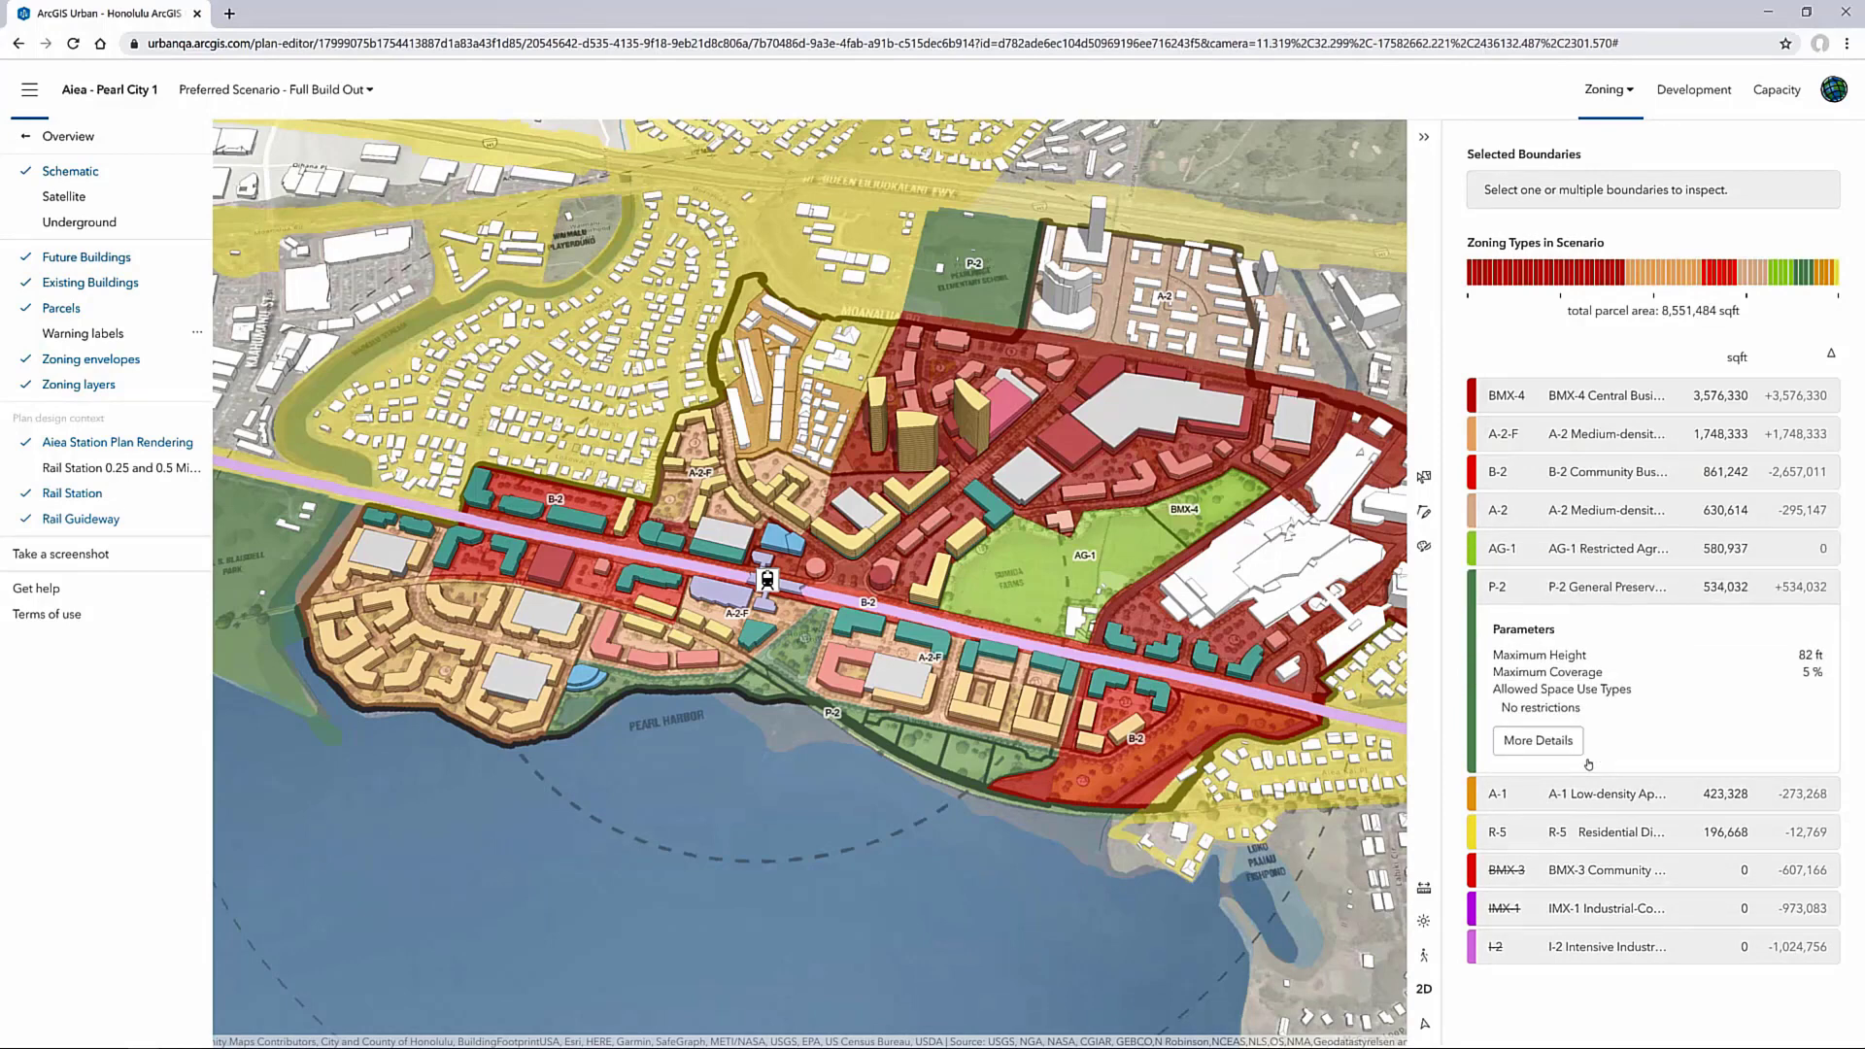
{"action": "left_click", "coordinate": [370, 90]}
{"action": "left_click", "coordinate": [353, 141]}
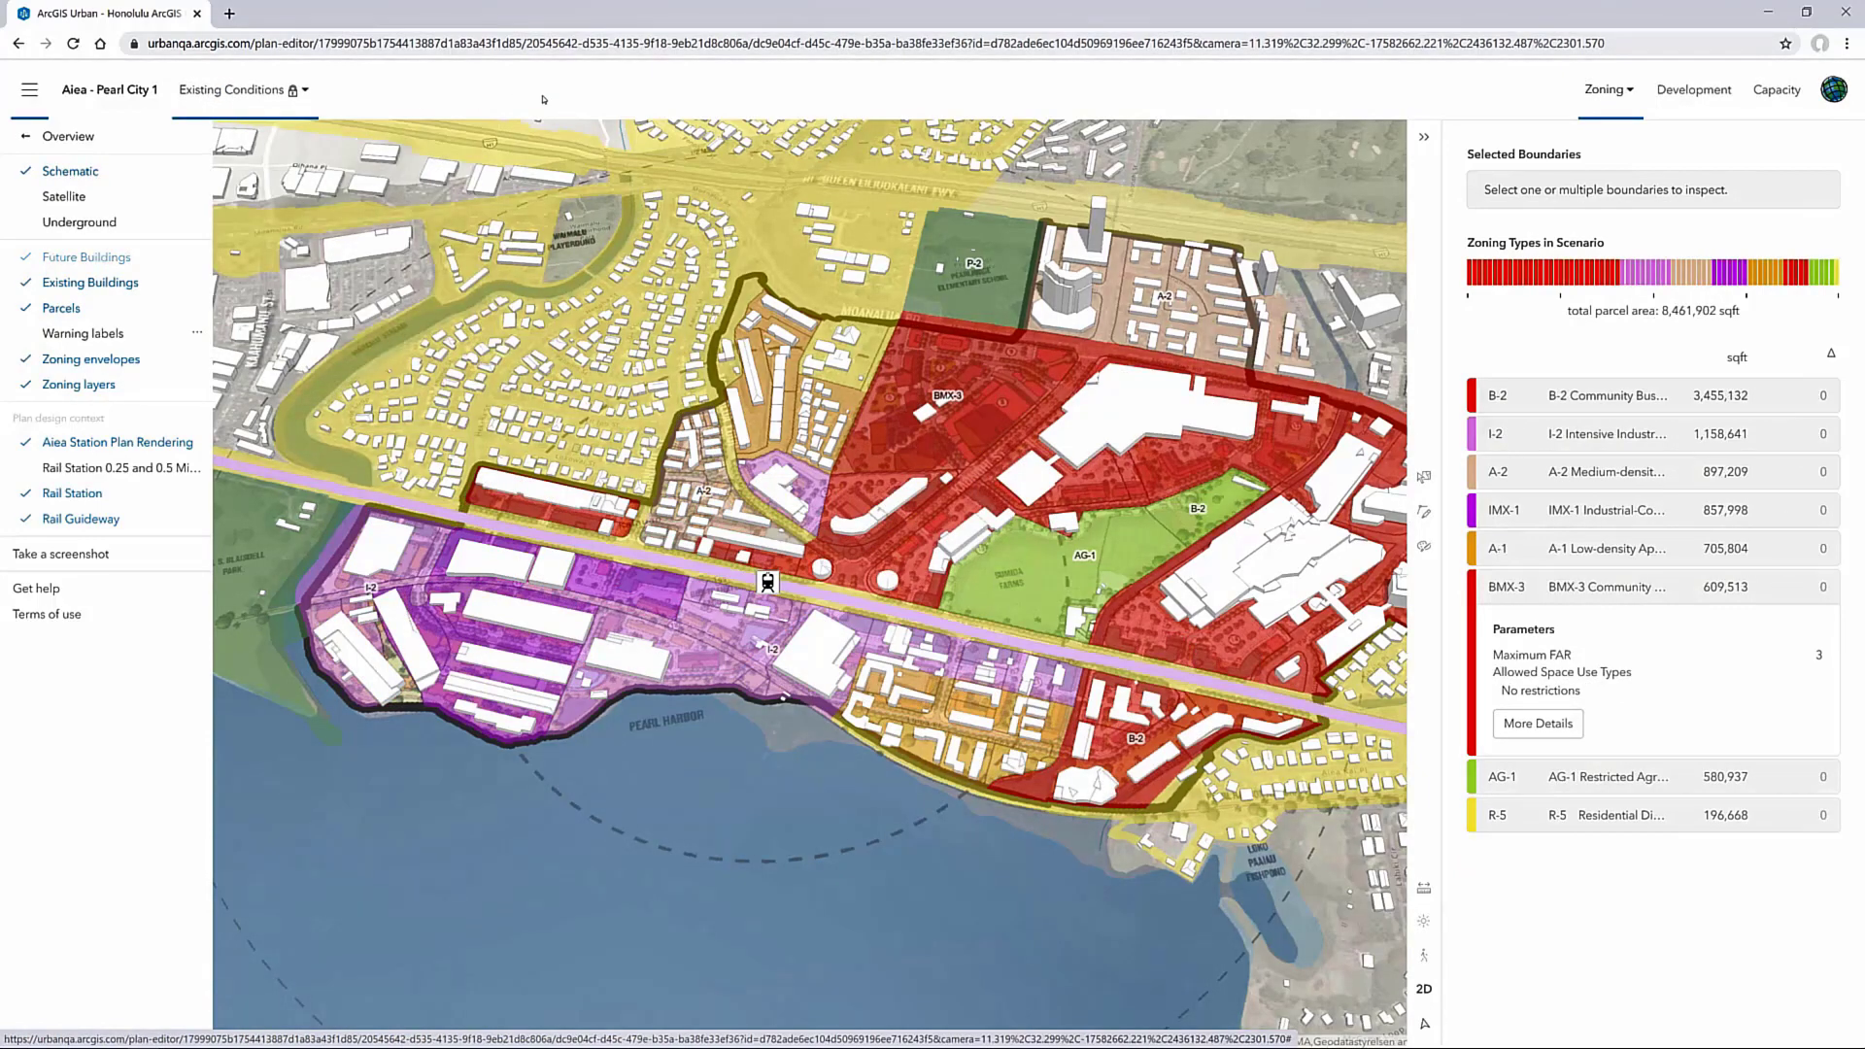
{"action": "left_click", "coordinate": [305, 89]}
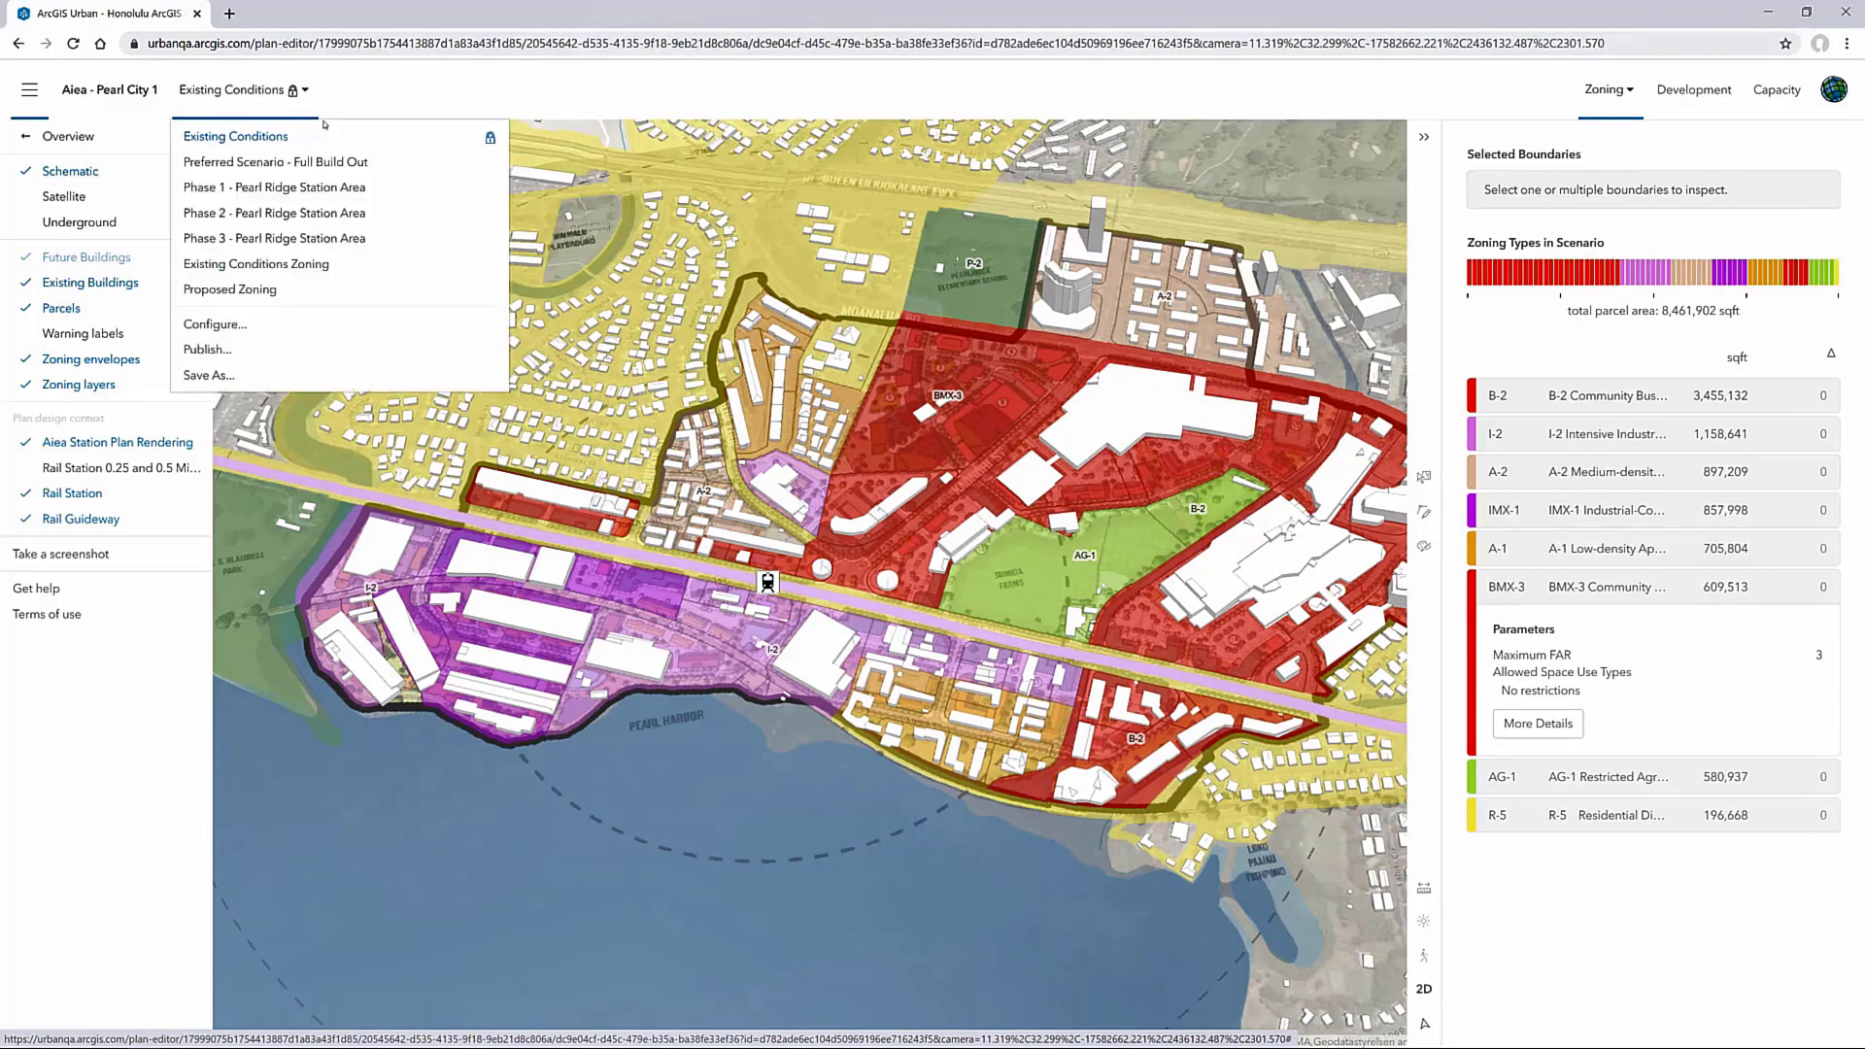
{"action": "left_click", "coordinate": [349, 165]}
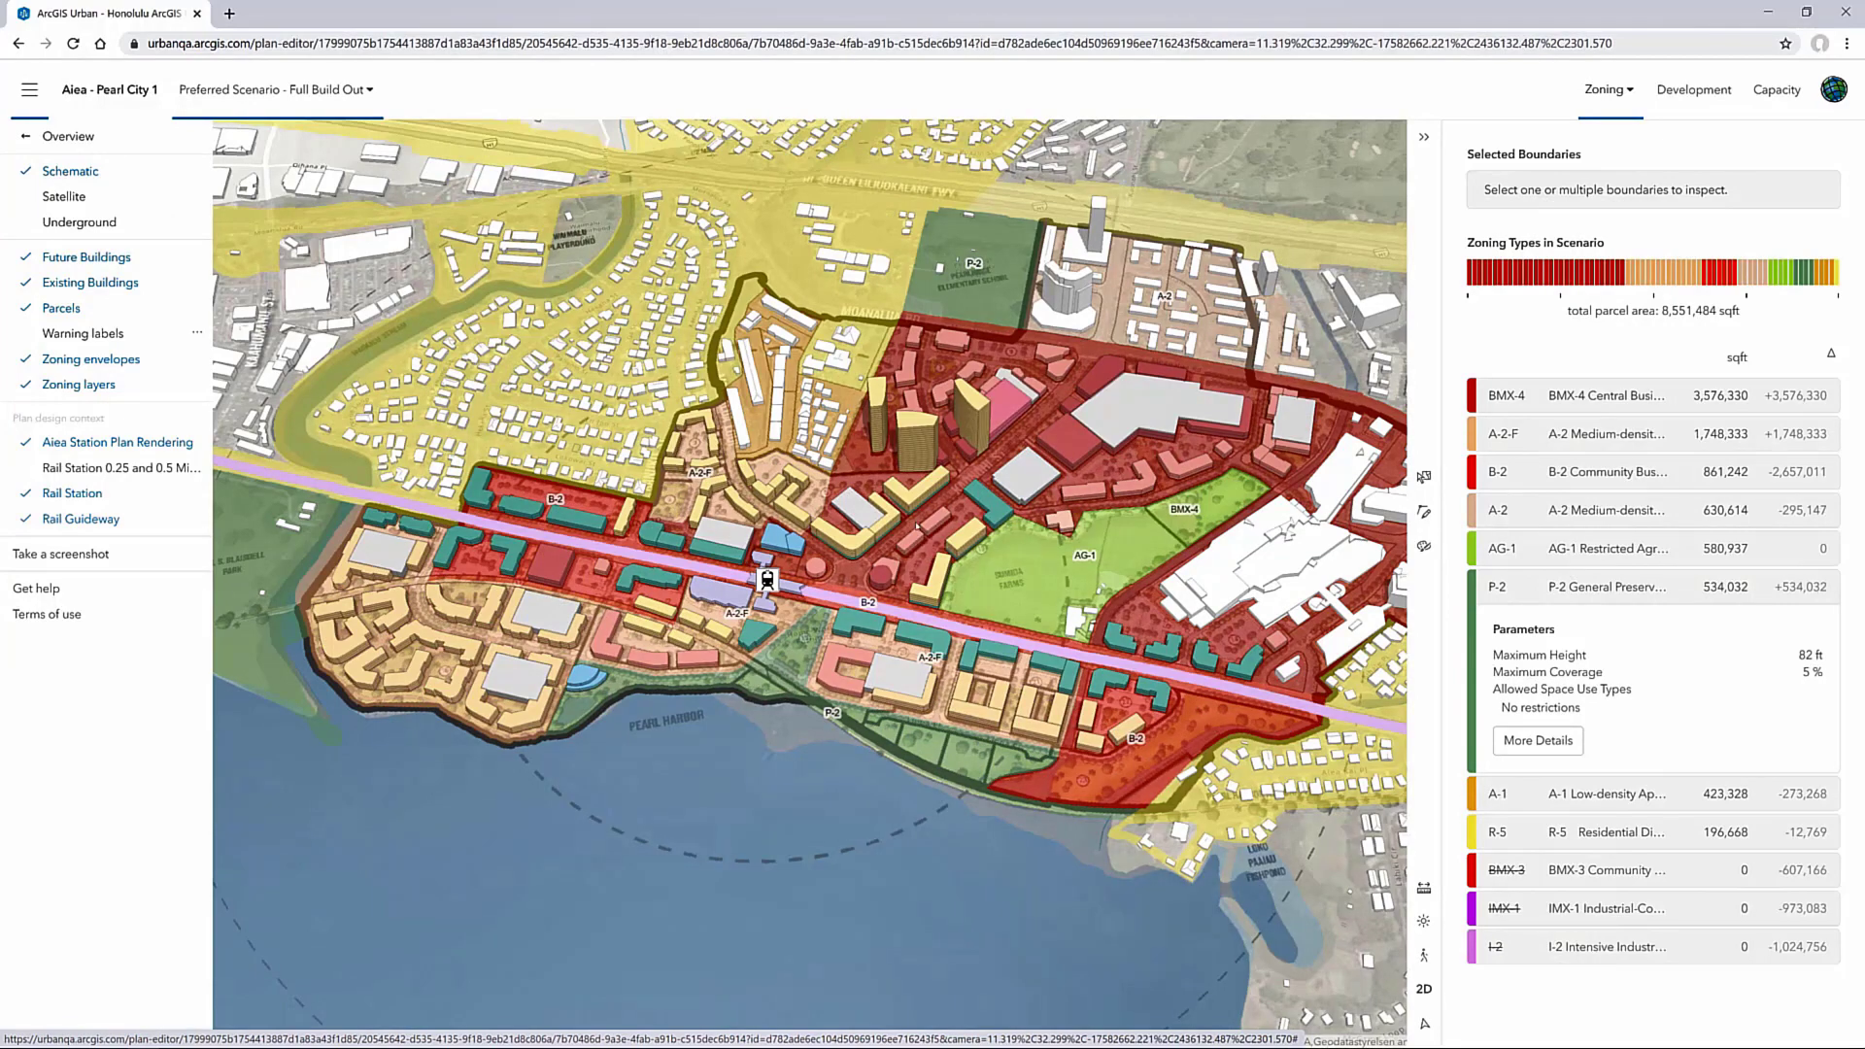
Select the BMX-4 boundary northeast of the rail station and open the BMX-4 zoning type's settings
{"action": "left_click", "coordinate": [947, 536]}
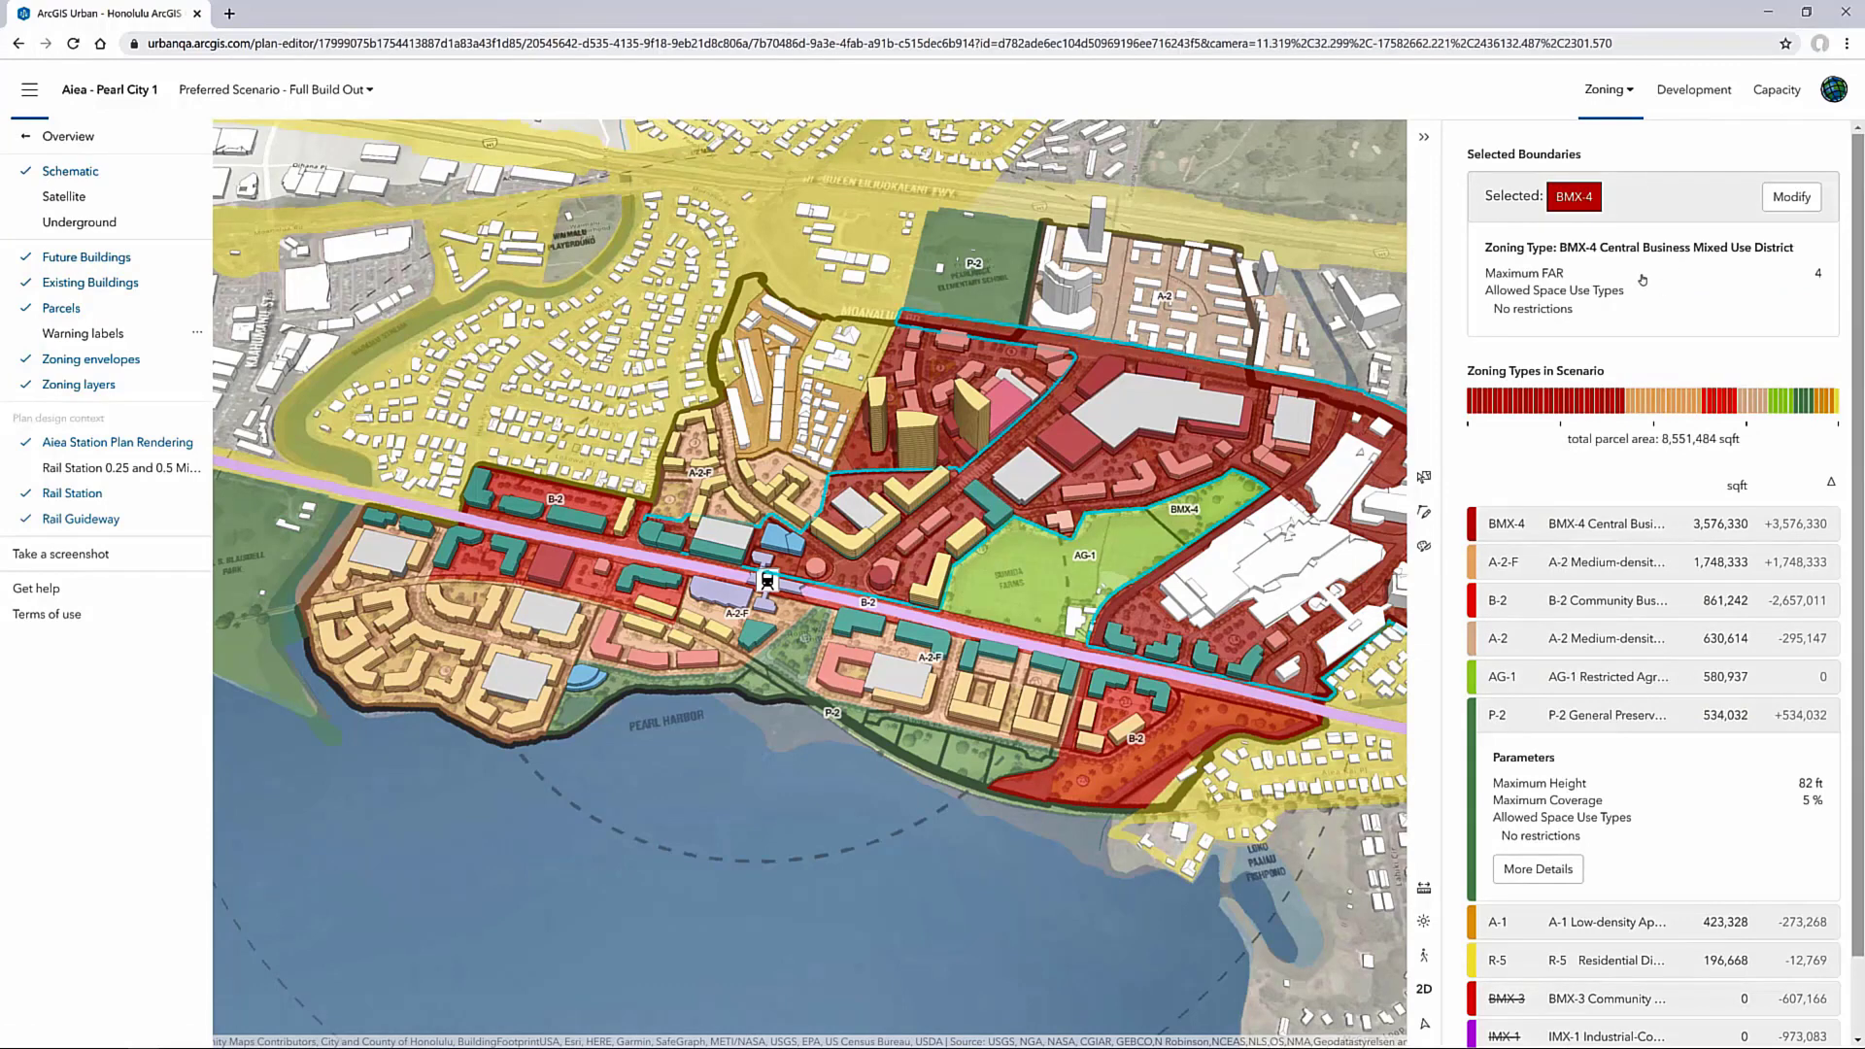
{"action": "left_click", "coordinate": [1800, 198]}
{"action": "scroll", "coordinate": [1753, 476], "scroll_direction": "down", "scroll_amount": 10}
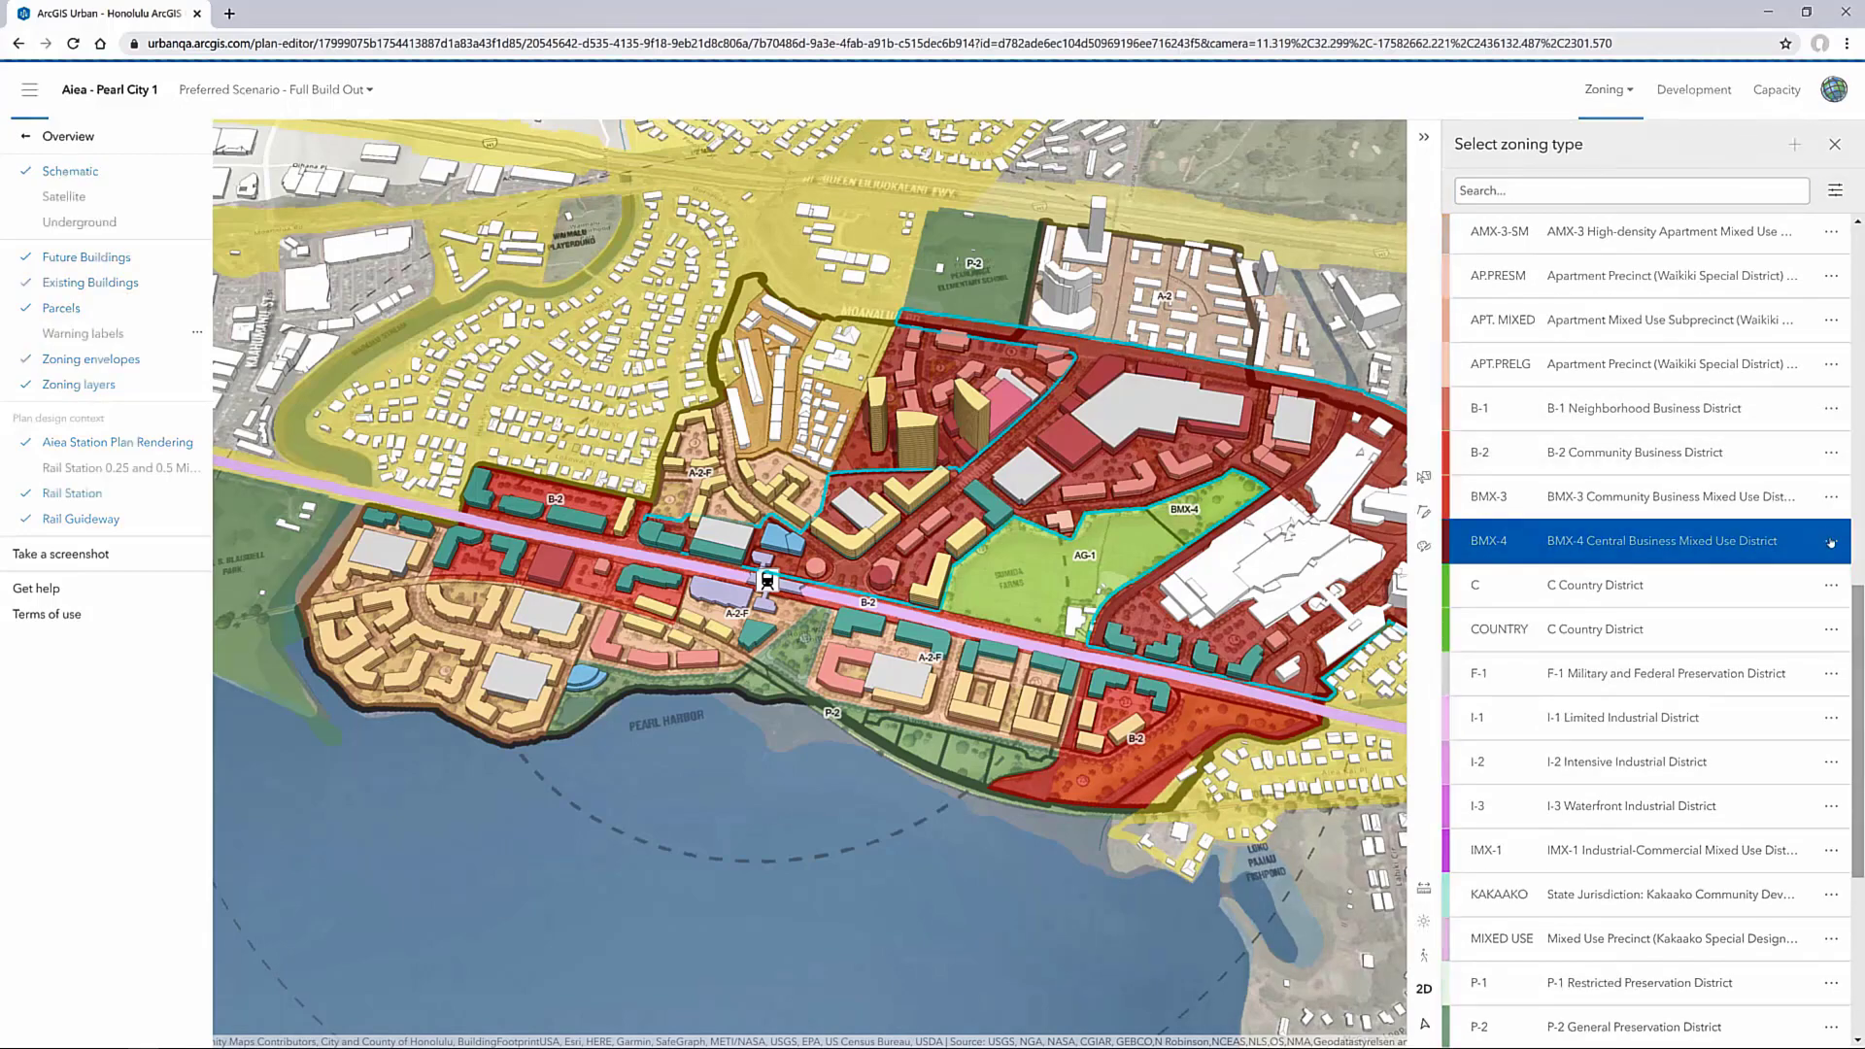
{"action": "left_click", "coordinate": [1829, 540]}
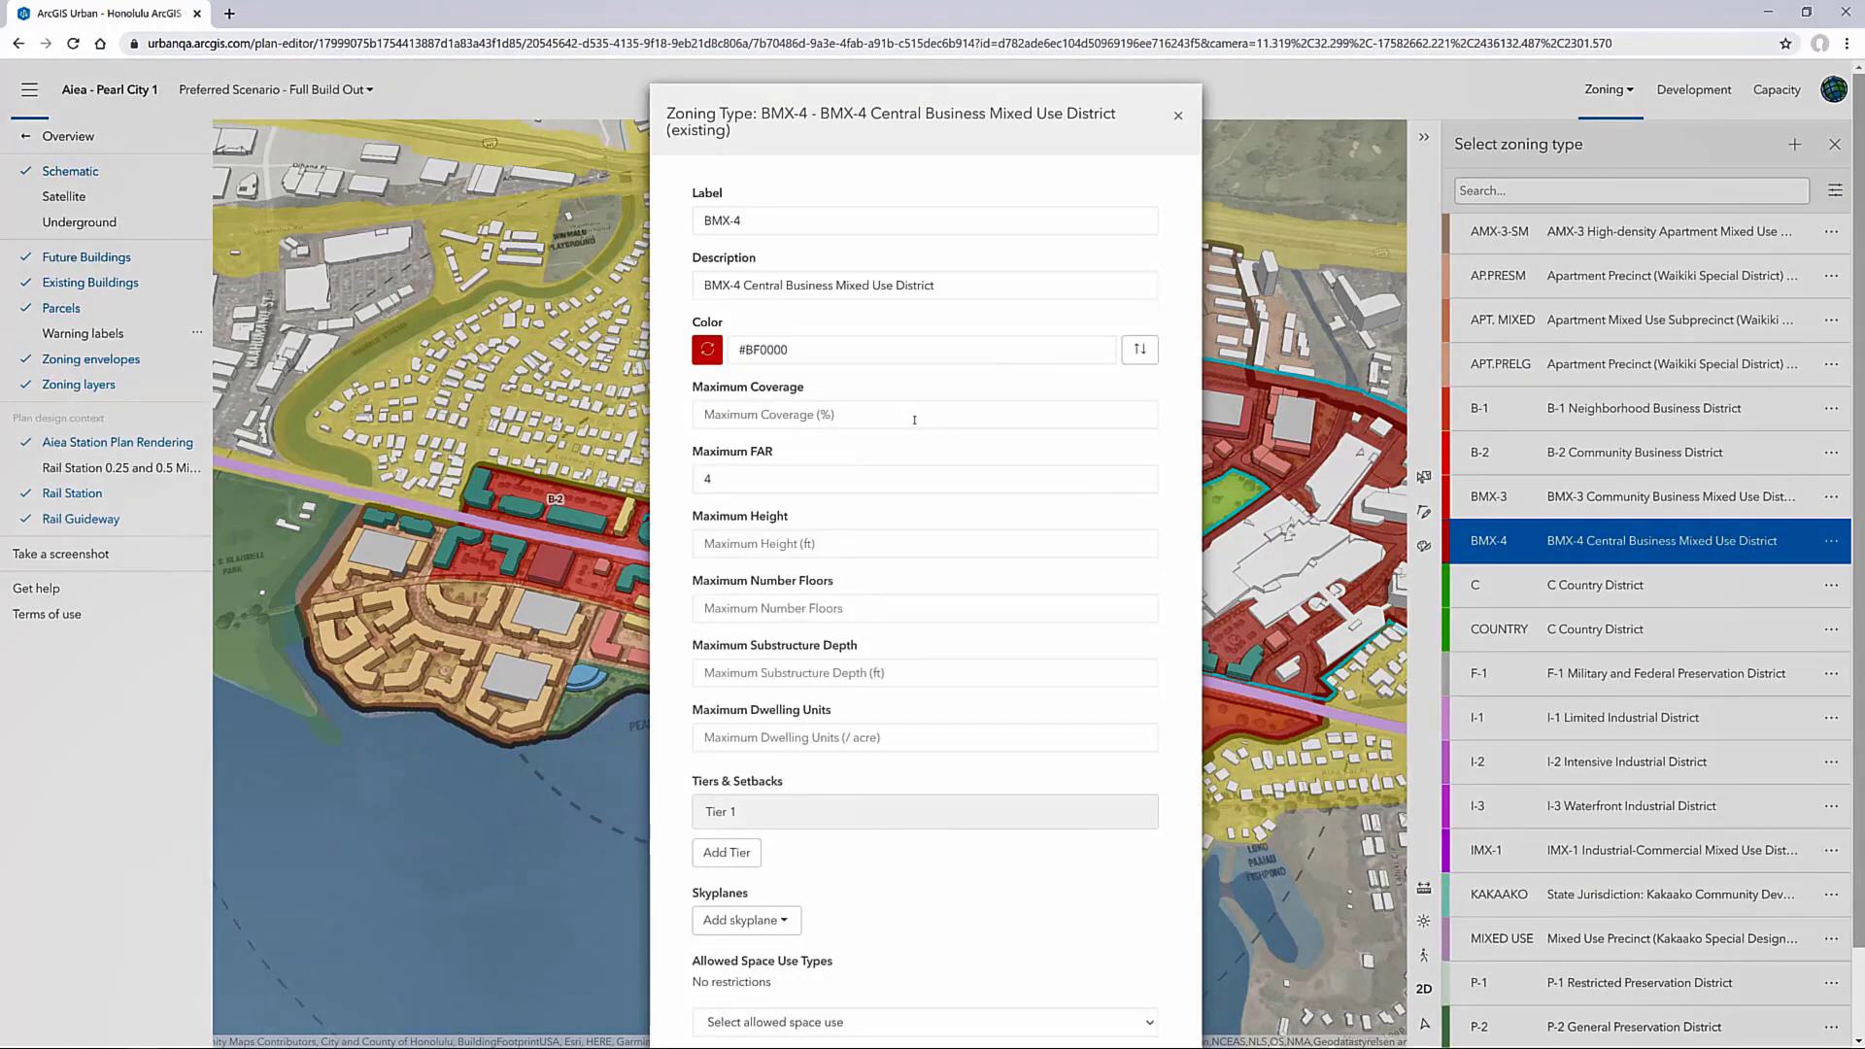
Examine the Tier 1 setbacks, skyplane options and allowed space use choices of the BMX-4 zoning type
{"action": "scroll", "coordinate": [914, 420], "scroll_direction": "down", "scroll_amount": 1}
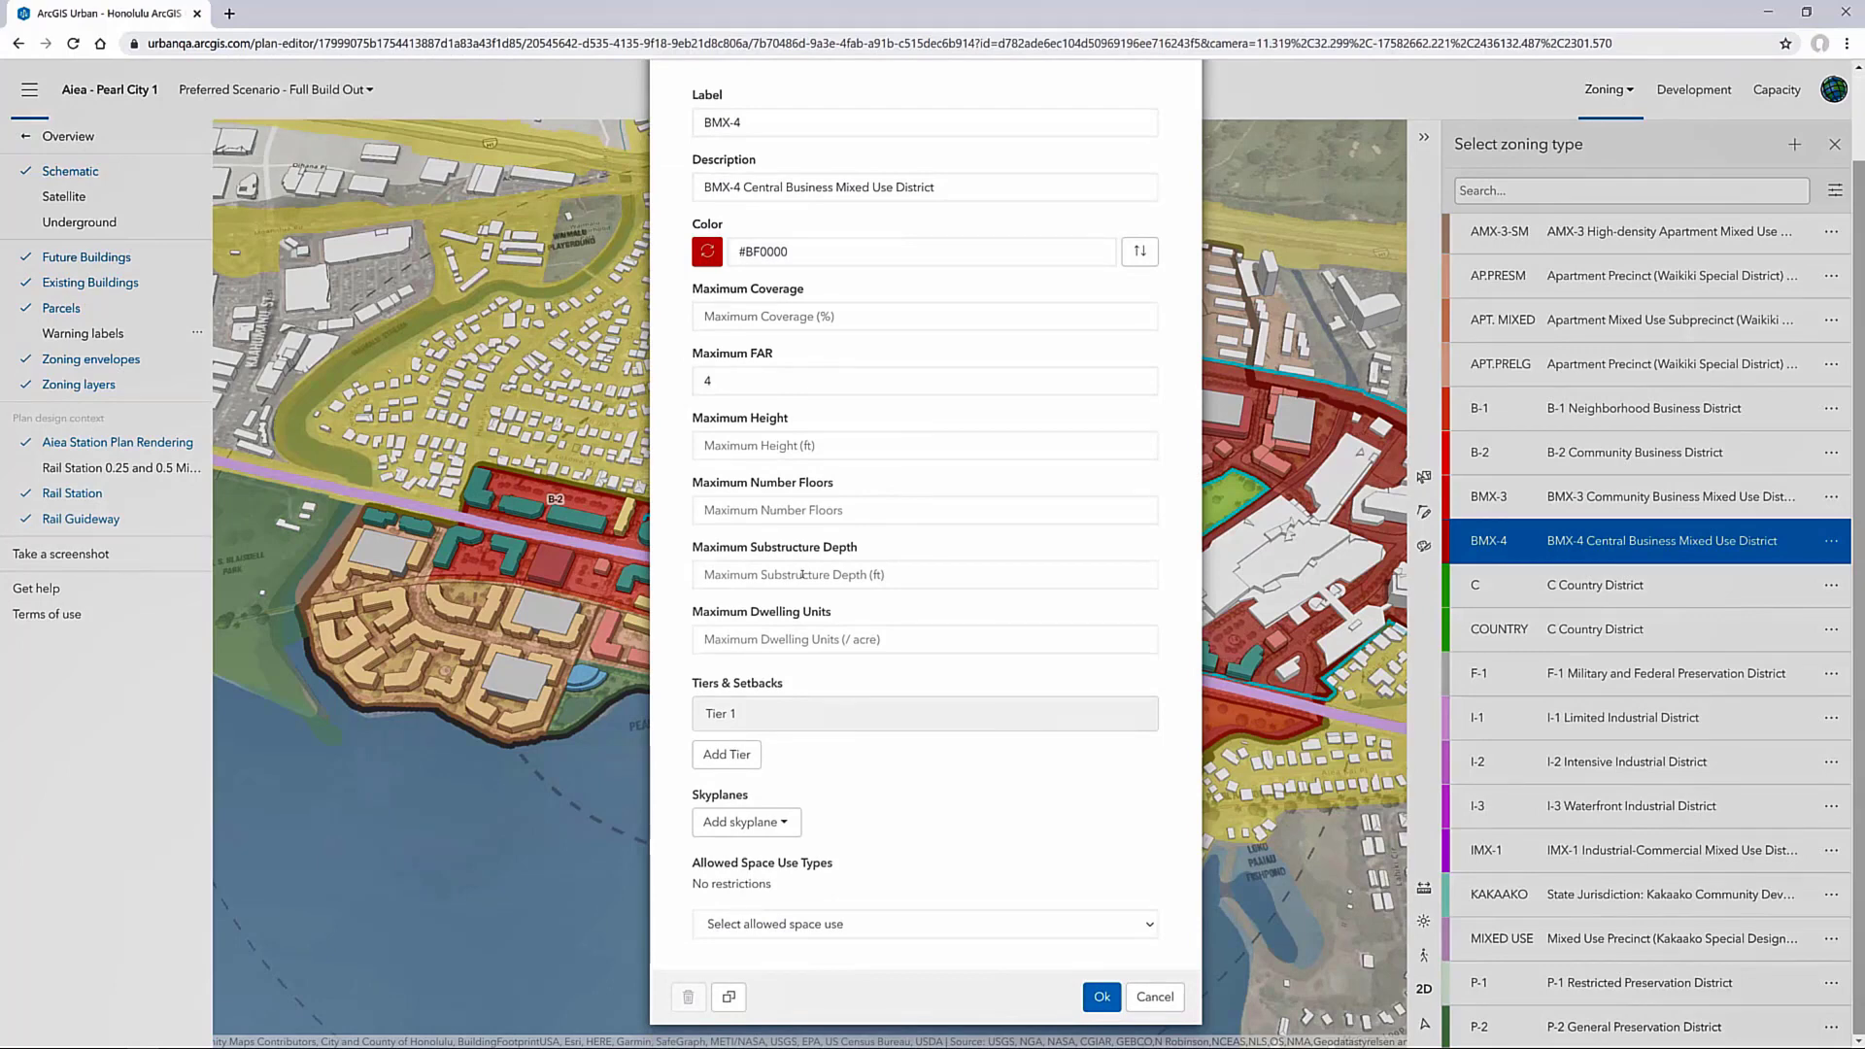
{"action": "left_click", "coordinate": [793, 709]}
{"action": "scroll", "coordinate": [803, 703], "scroll_direction": "down", "scroll_amount": 4}
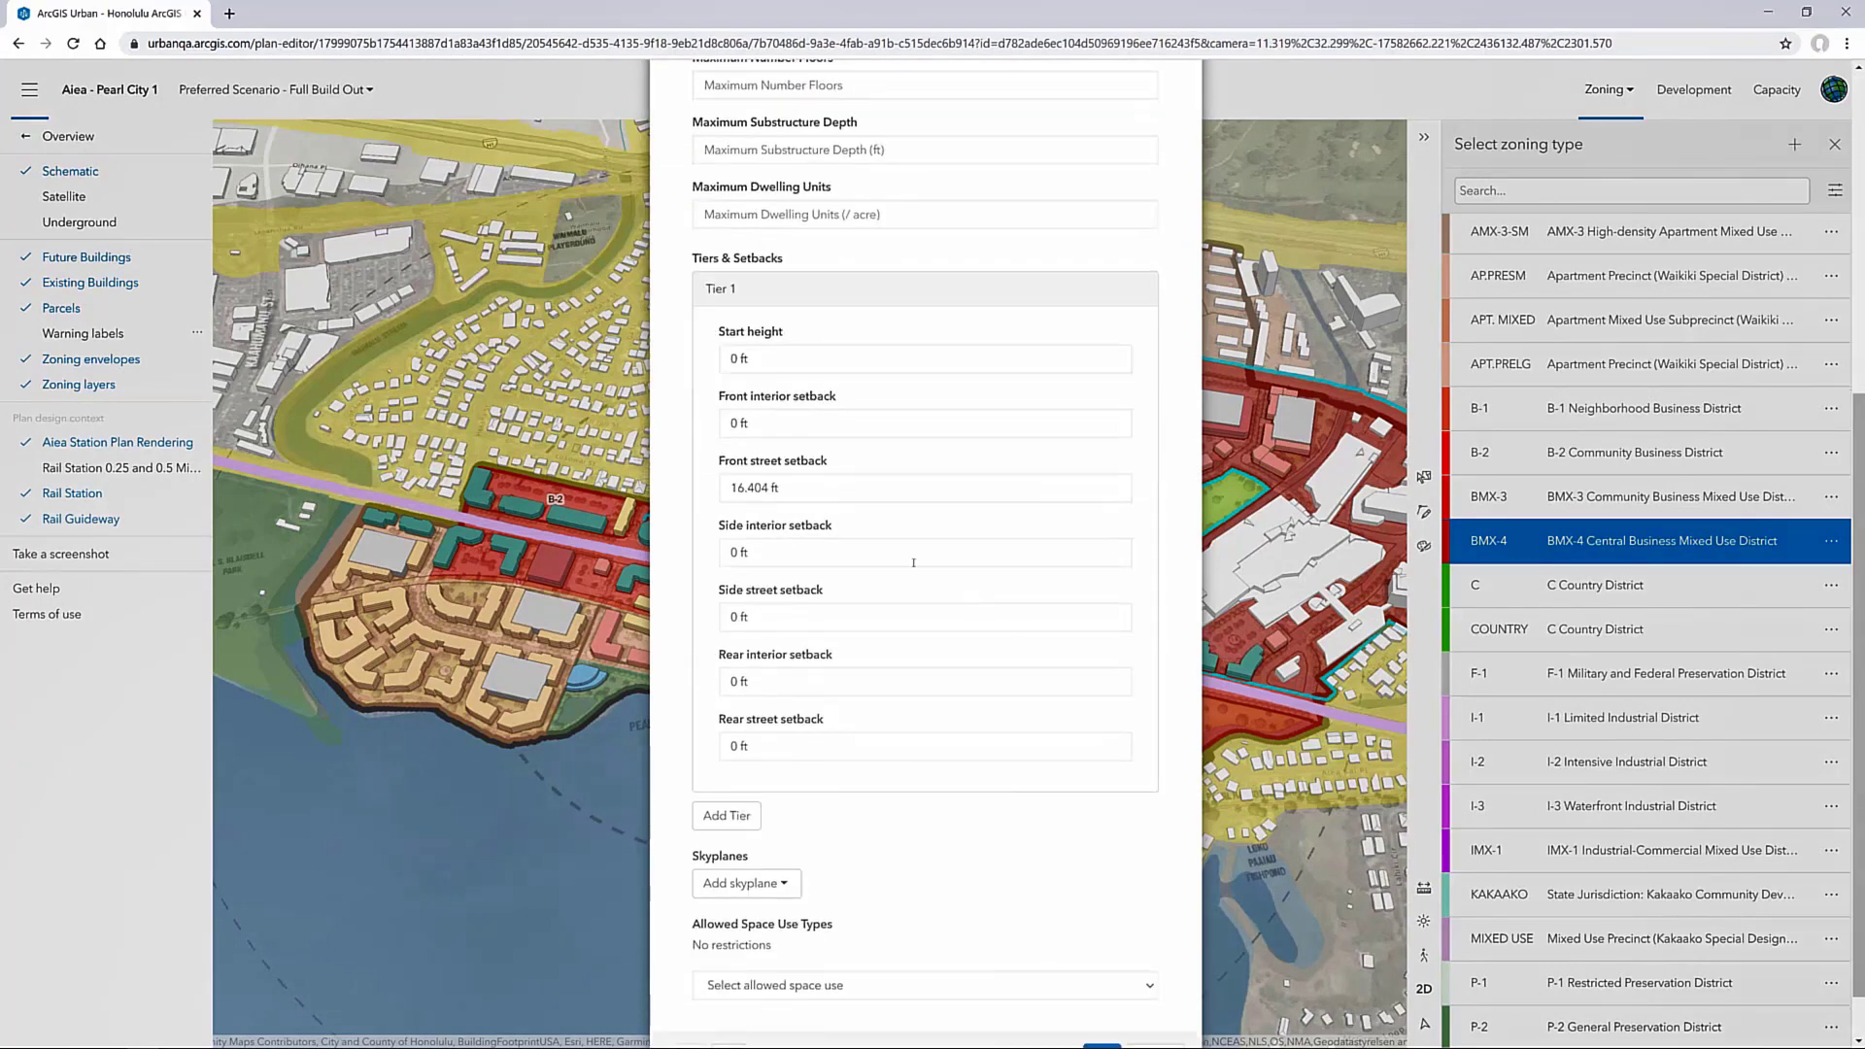
{"action": "left_click", "coordinate": [775, 289]}
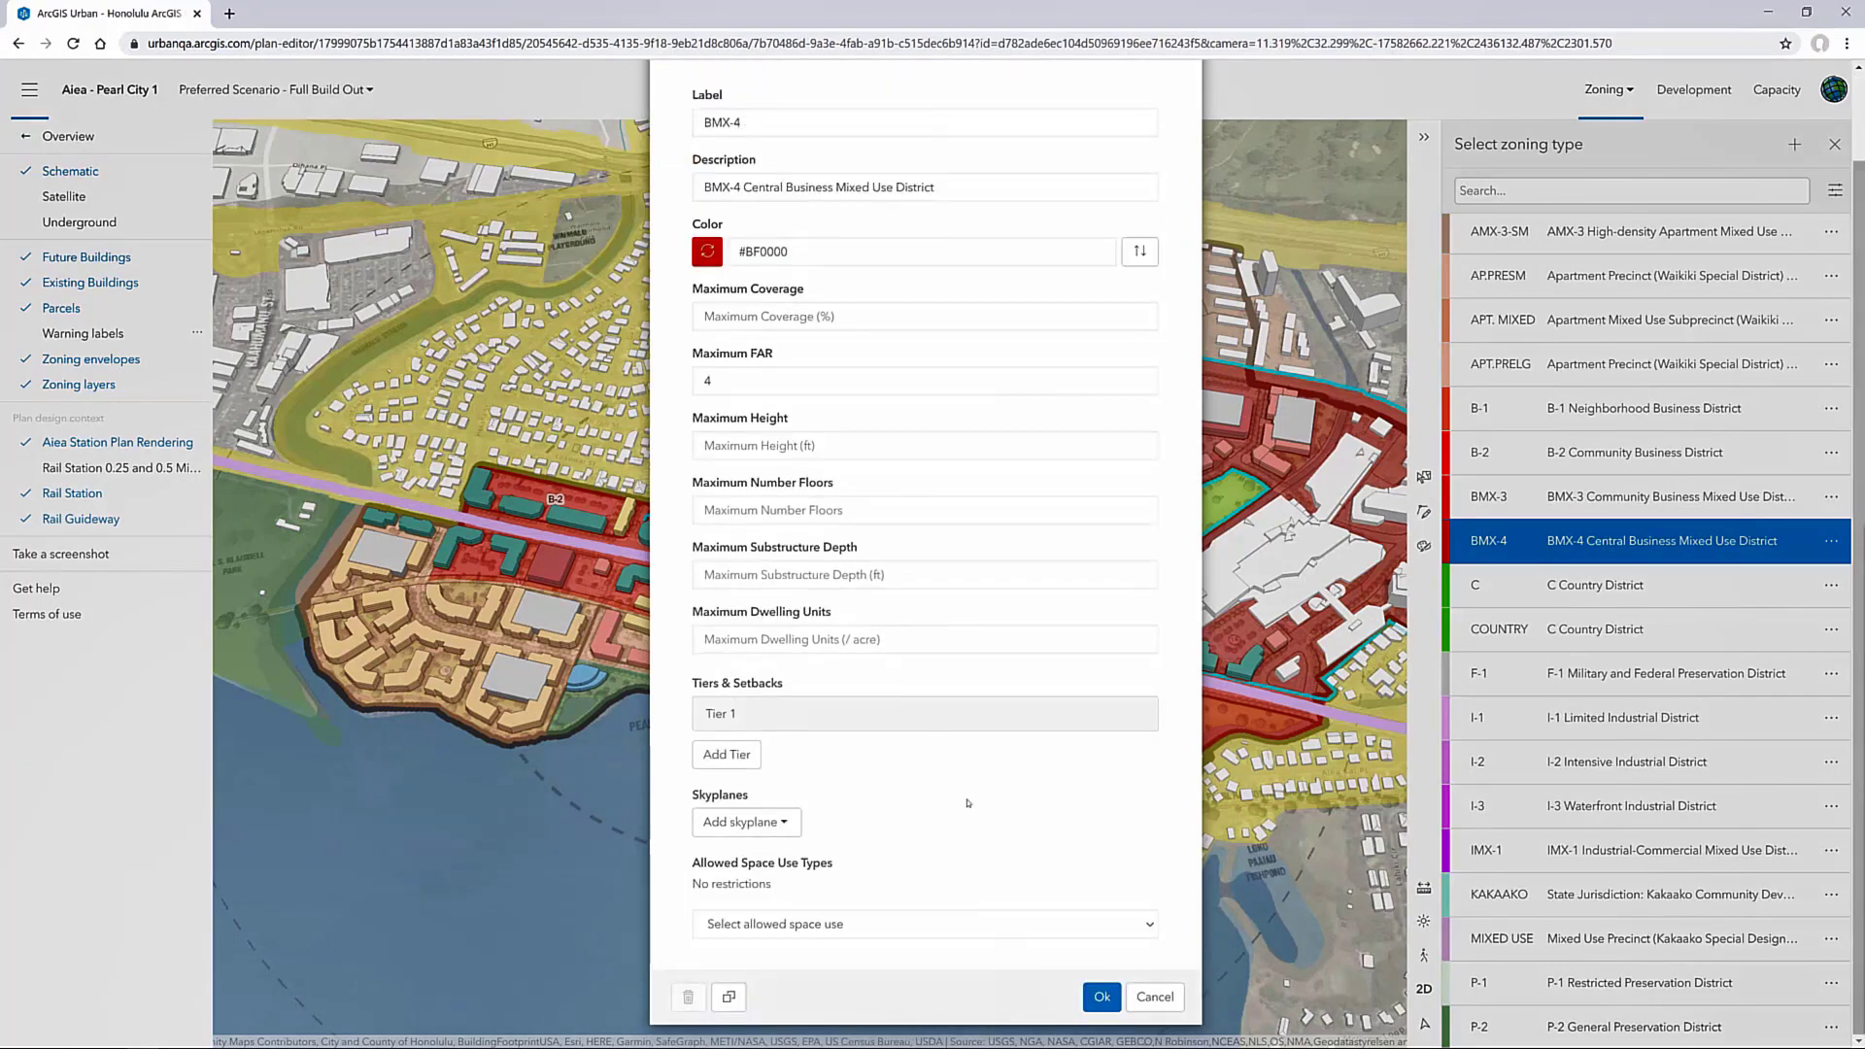
{"action": "left_click", "coordinate": [787, 823]}
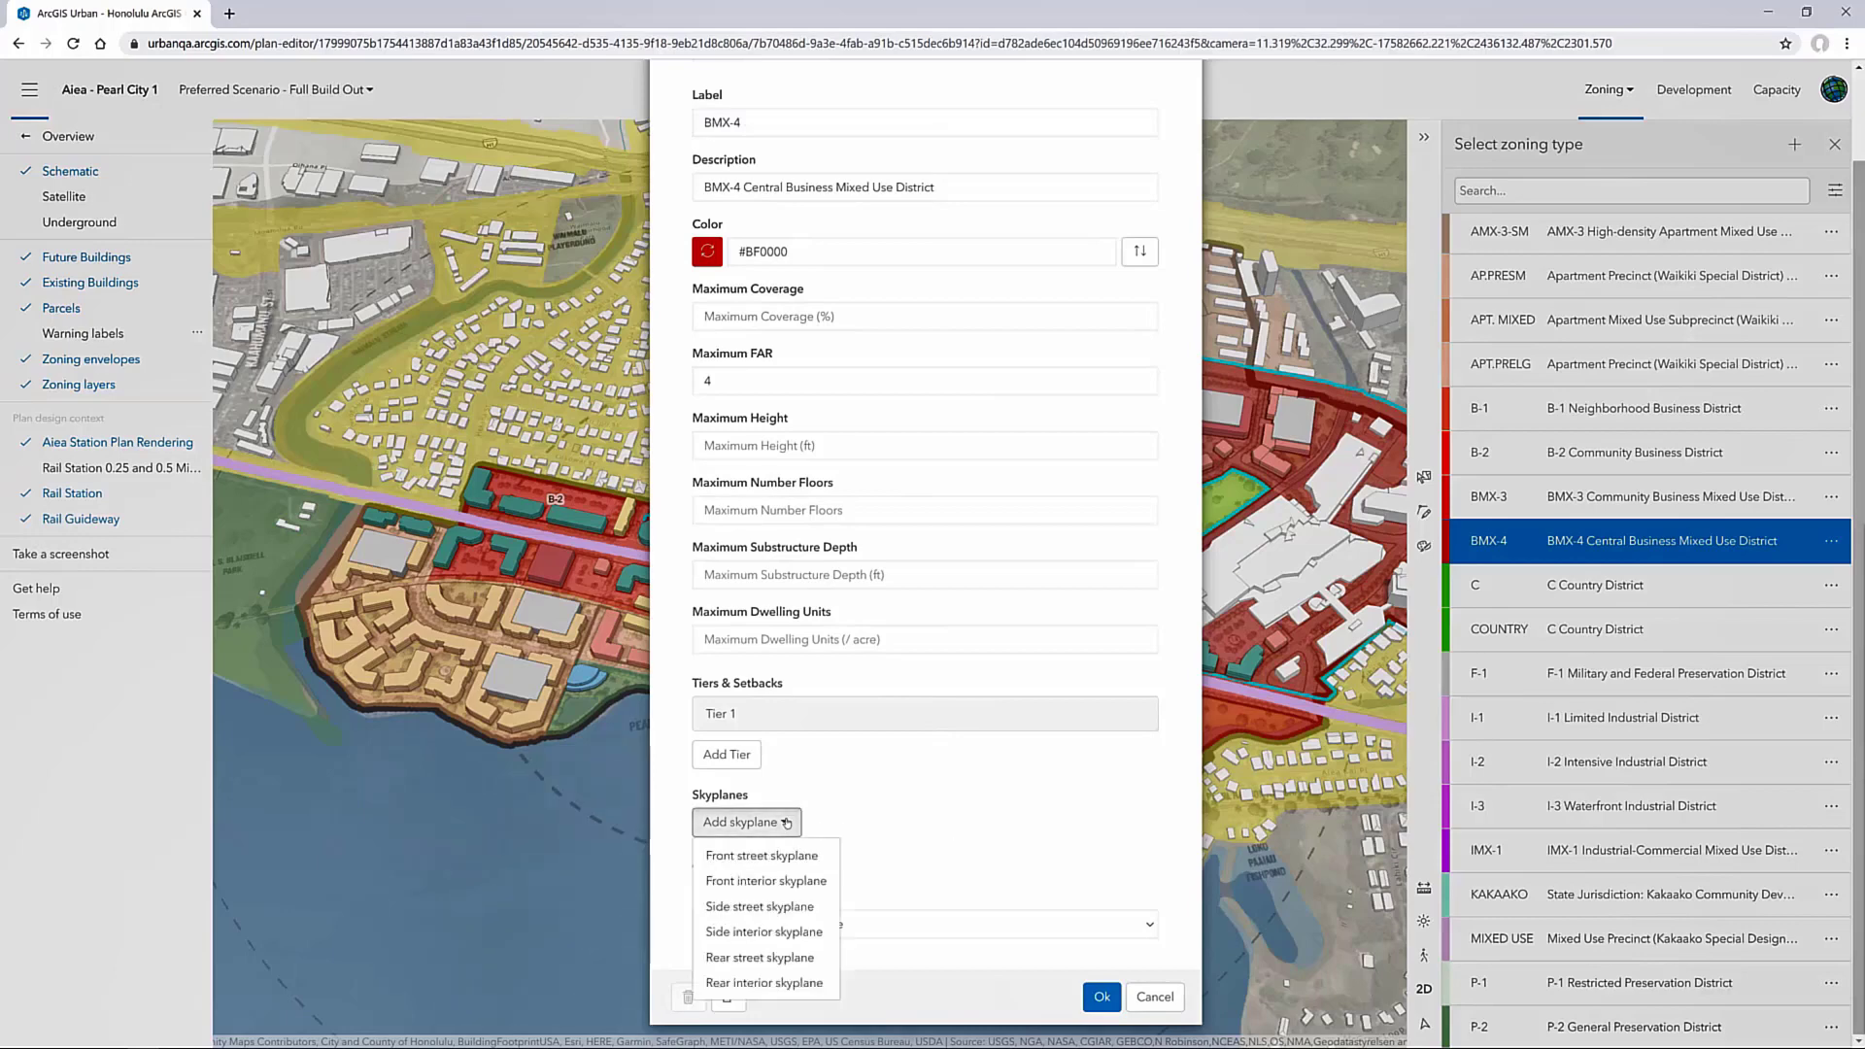
{"action": "left_click", "coordinate": [1007, 813]}
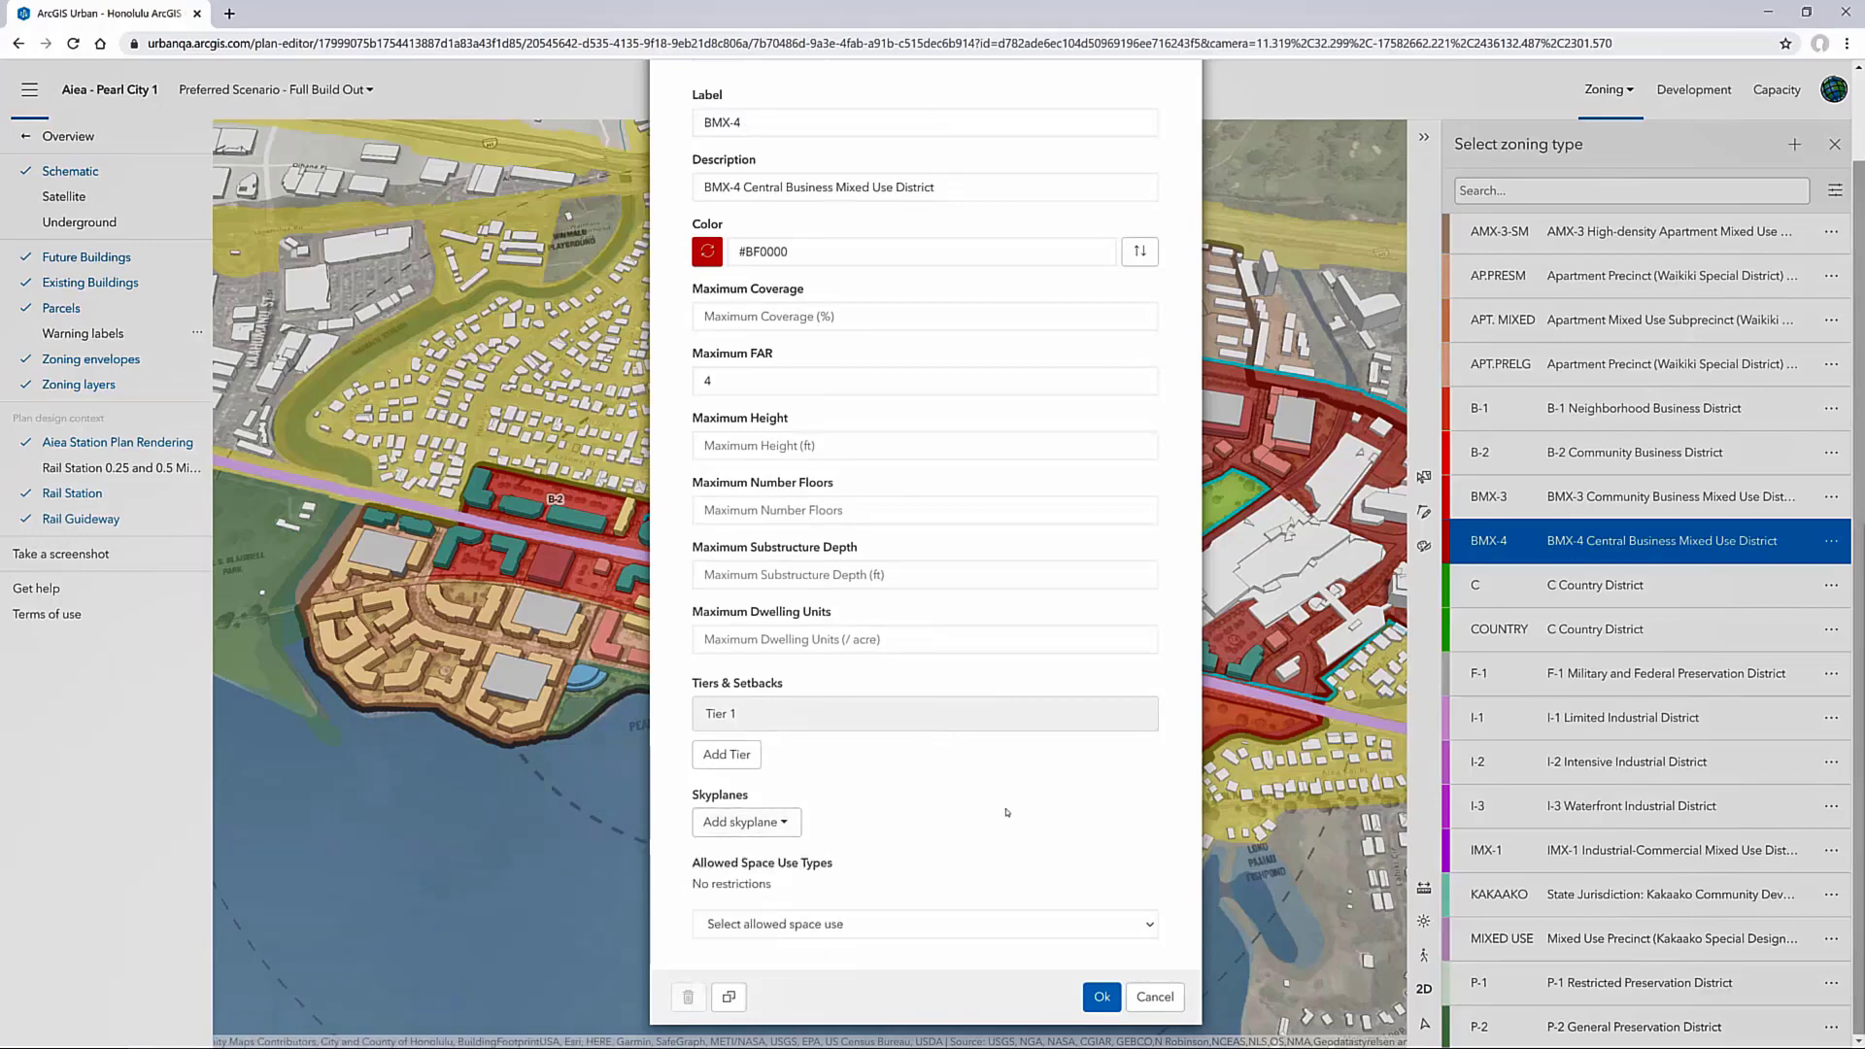
{"action": "left_click", "coordinate": [928, 924]}
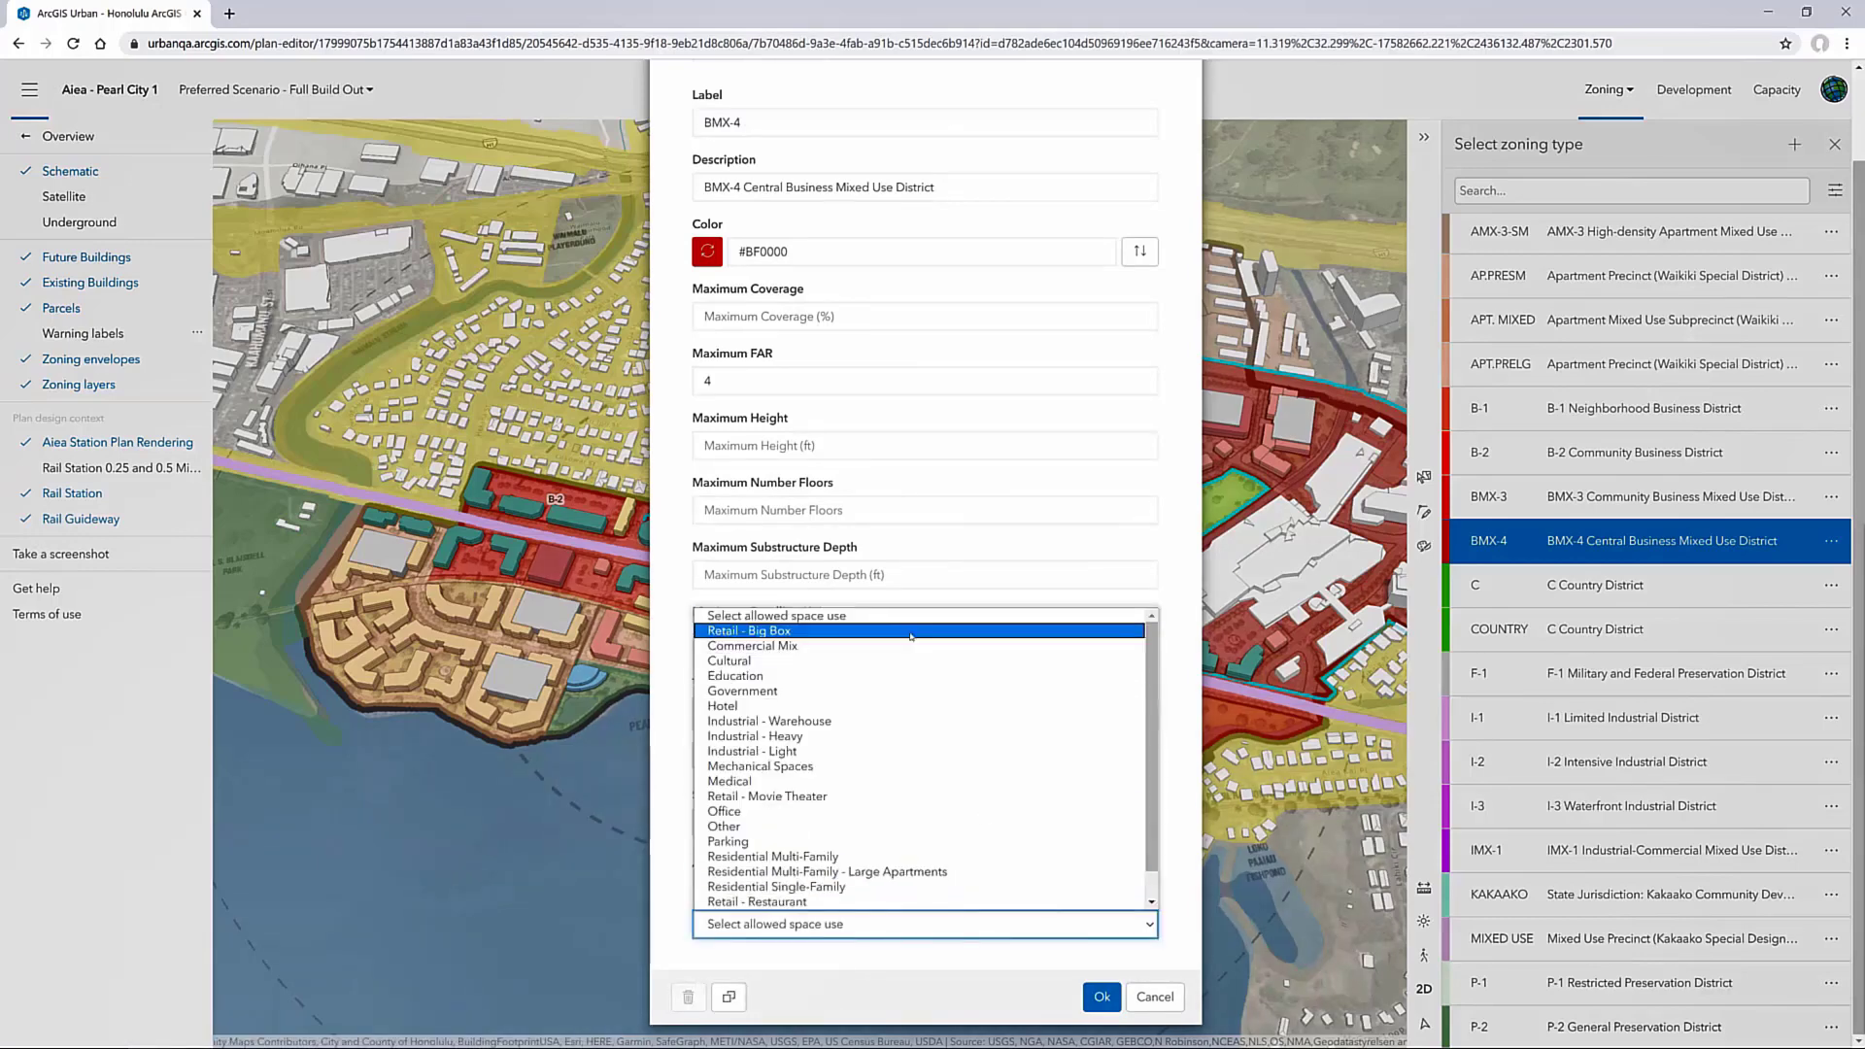
{"action": "left_click", "coordinate": [1172, 828]}
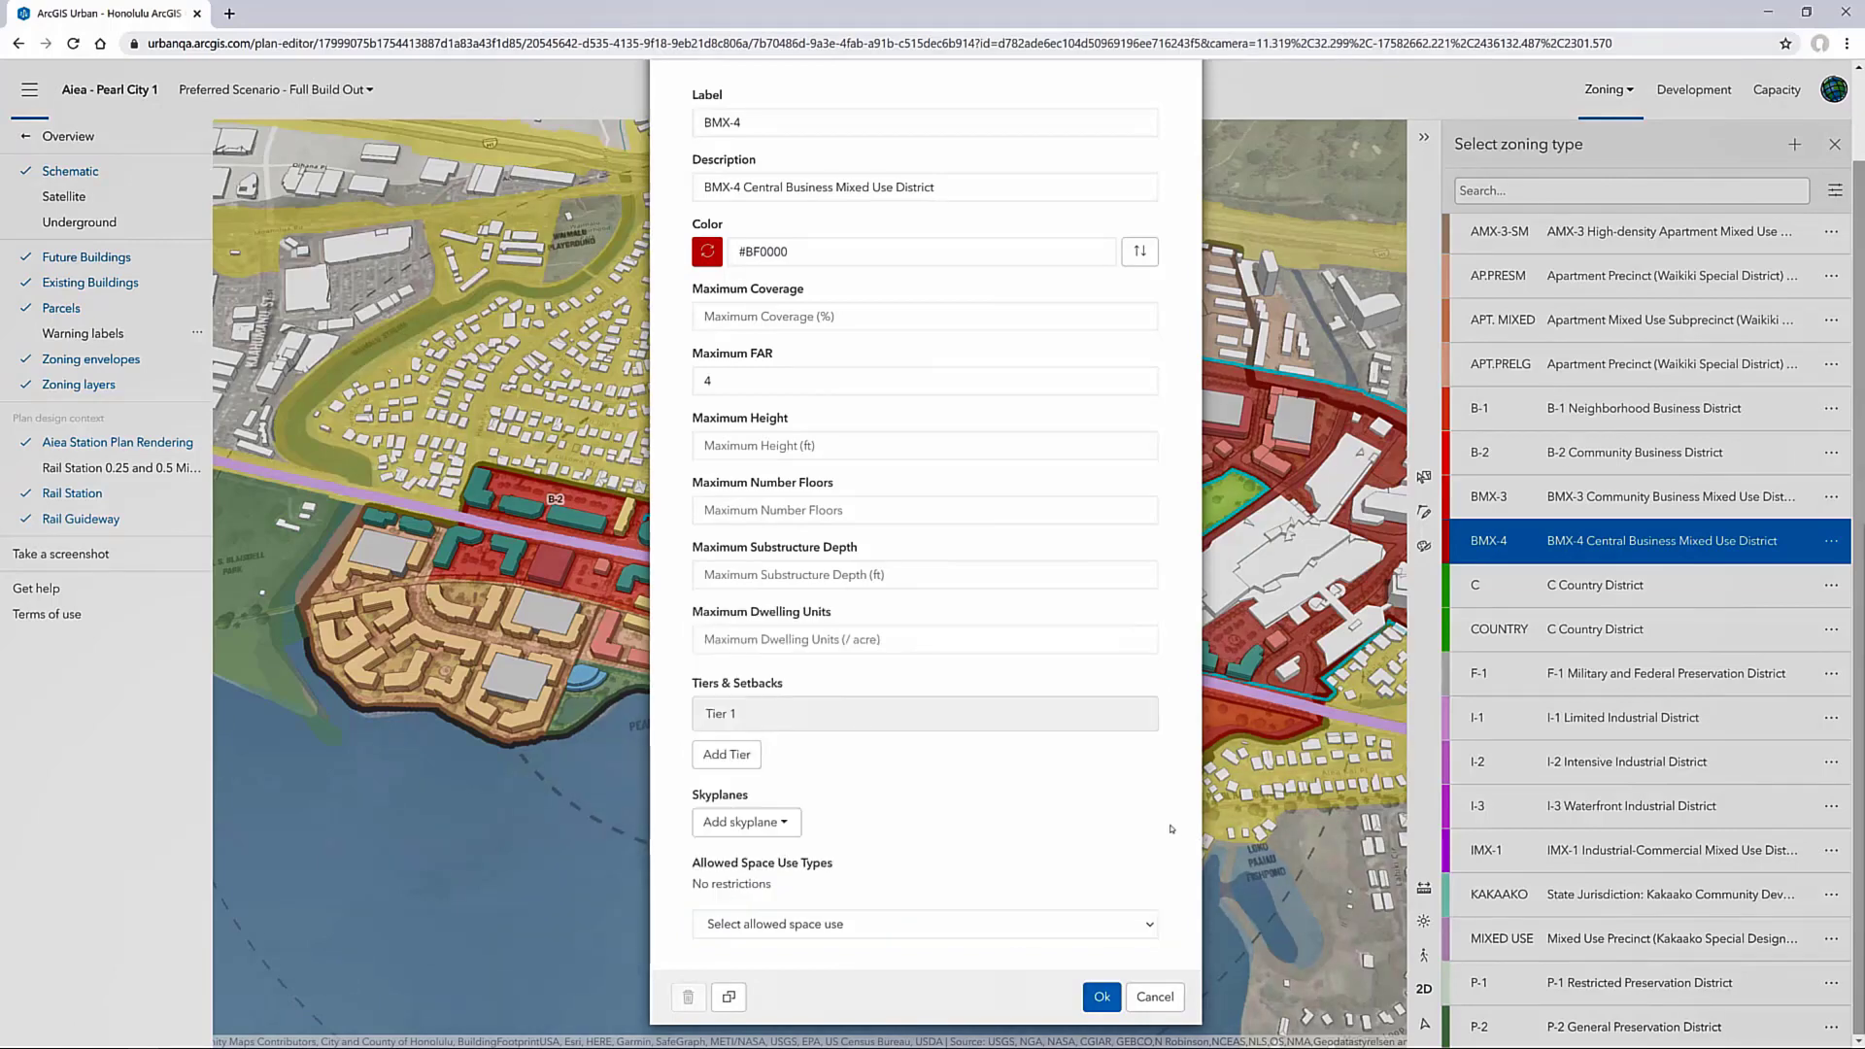
Duplicate the zoning type with the description BMX-4 Central Business Mixed Use District - Aiea Station and the label AIEA-BMX-4
{"action": "left_click", "coordinate": [729, 997]}
{"action": "left_click_drag", "start_coordinate": [966, 272], "coordinate": [934, 305]}
{"action": "type", "text": "-"}
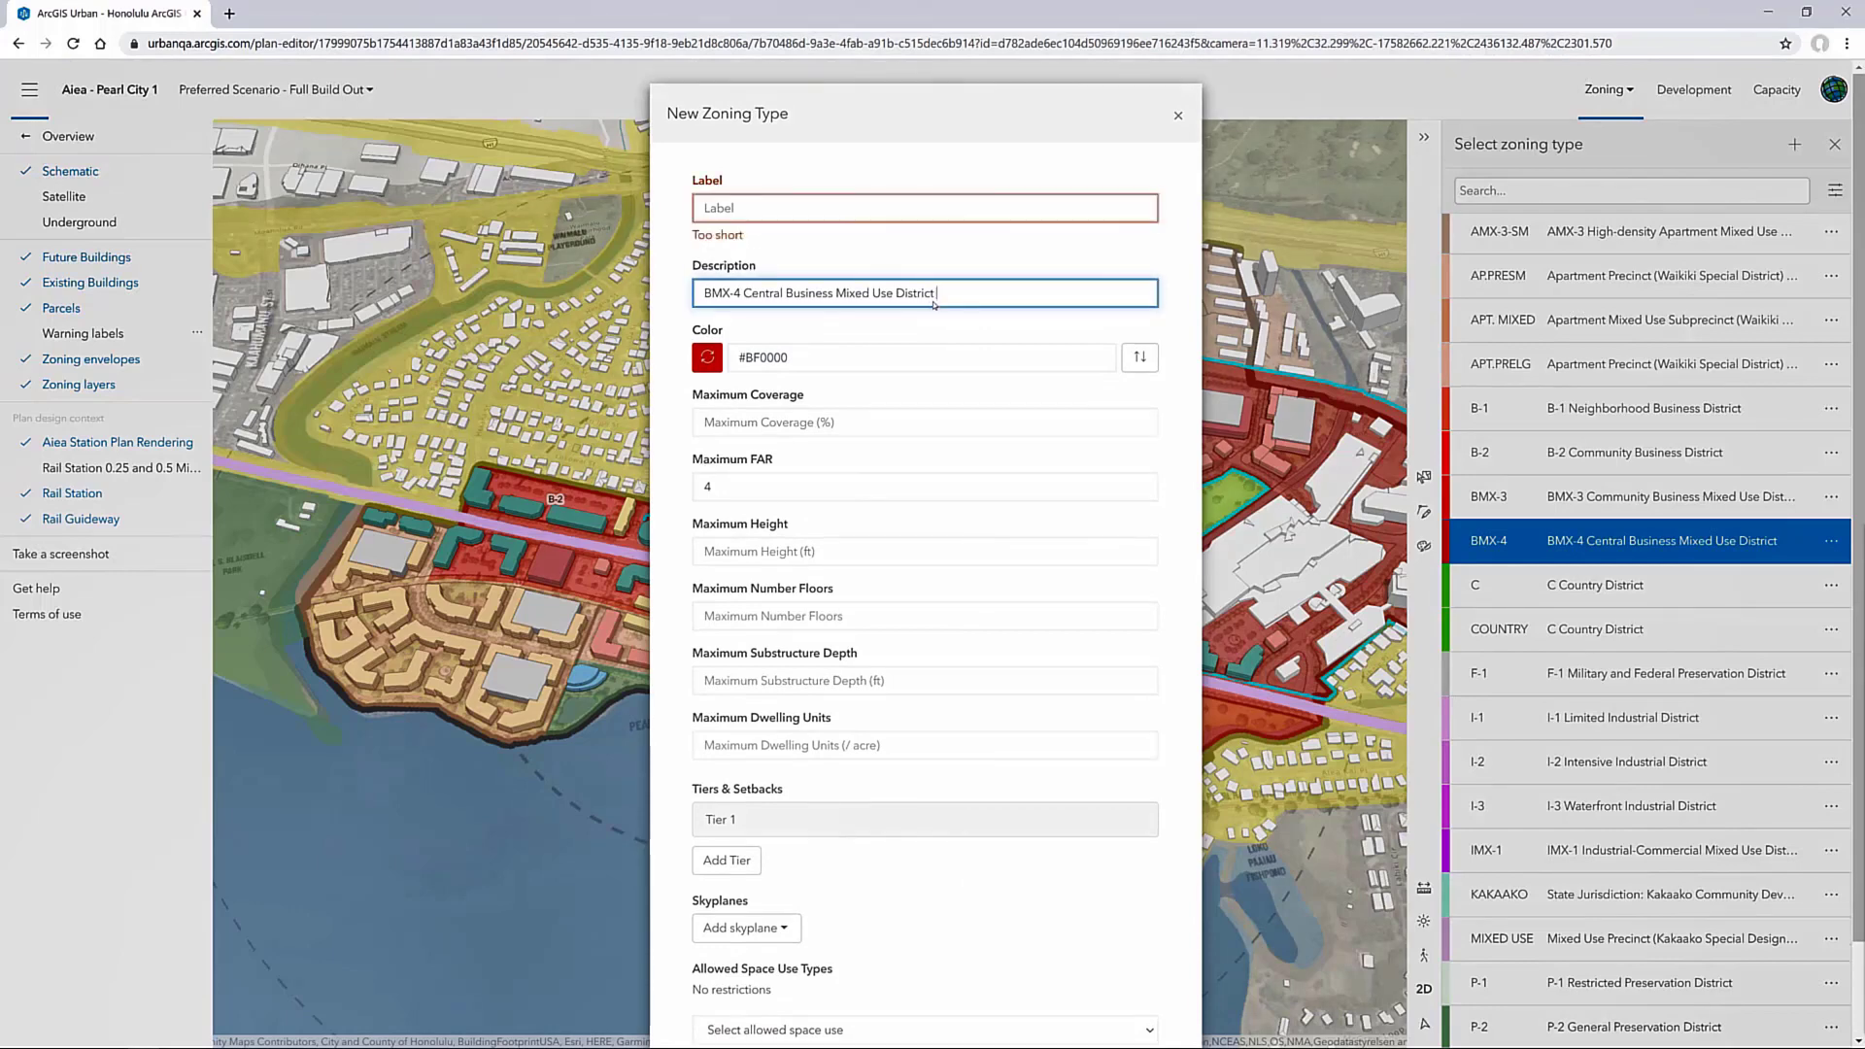
{"action": "type", "text": " Aie"}
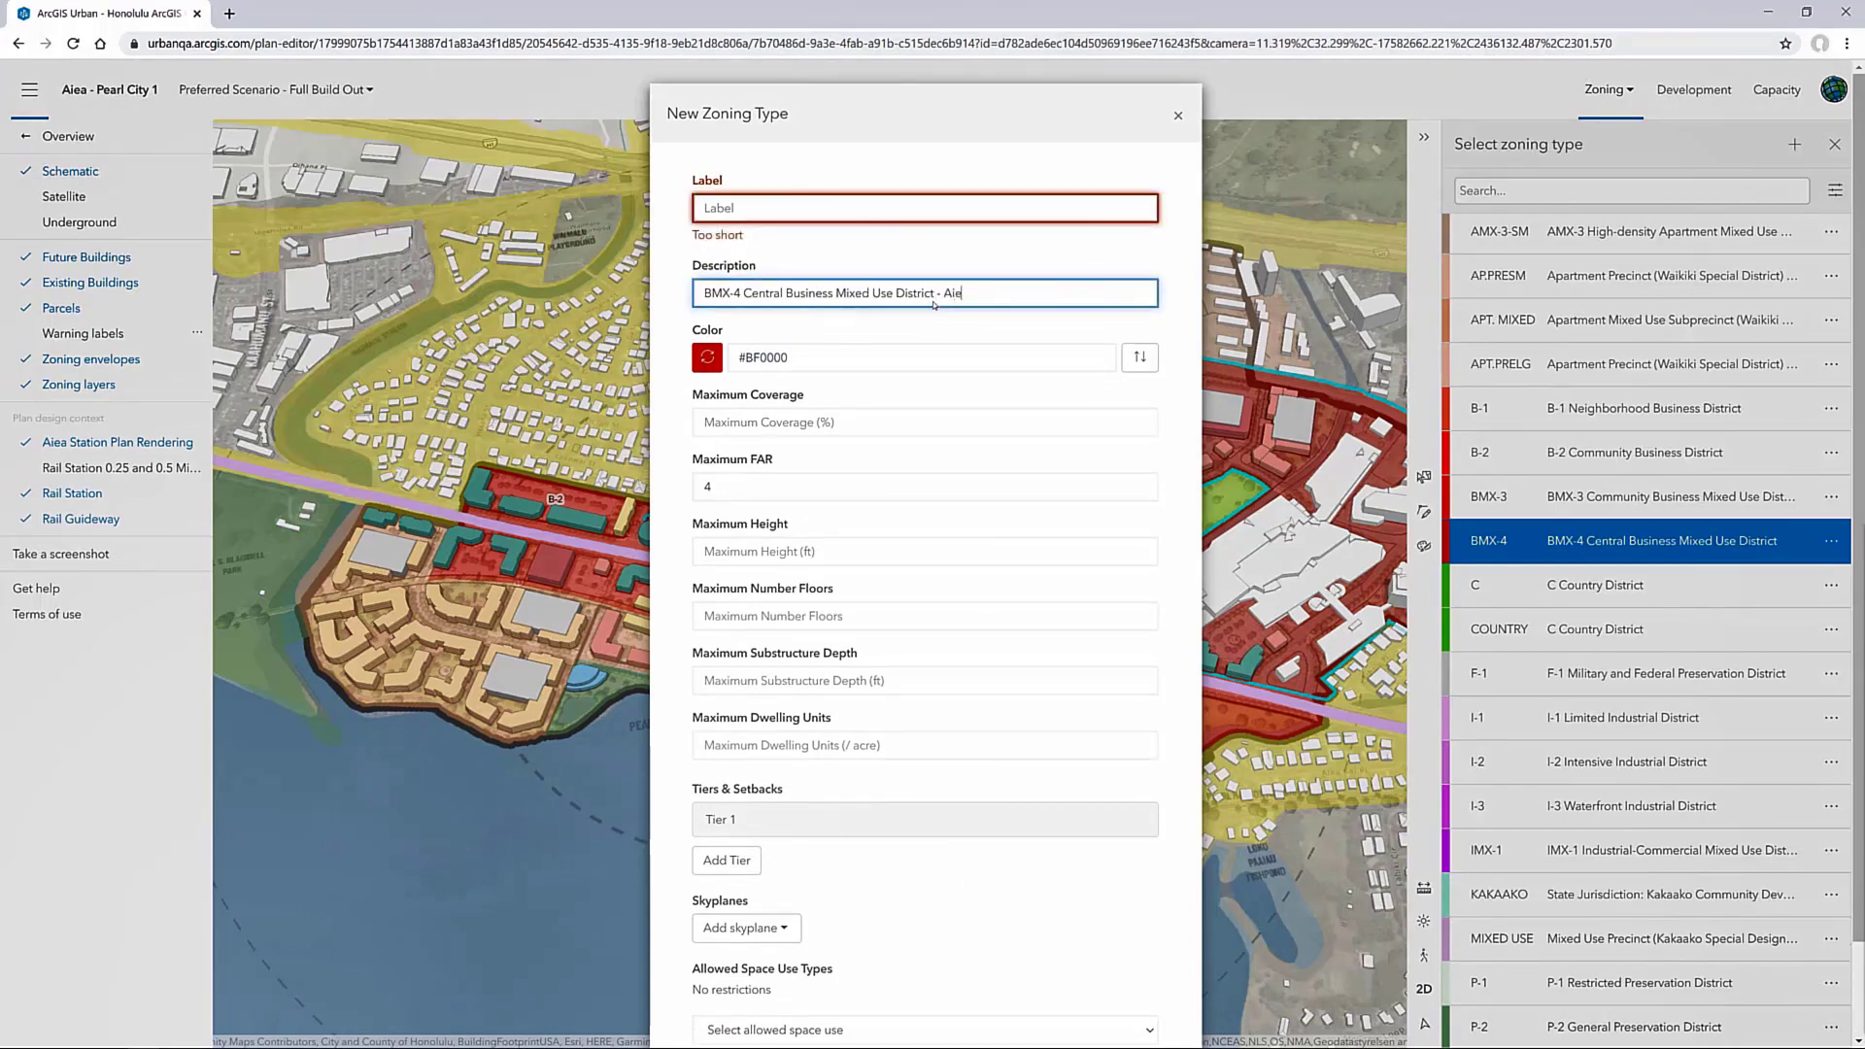
{"action": "type", "text": "a Station"}
{"action": "left_click", "coordinate": [799, 208]}
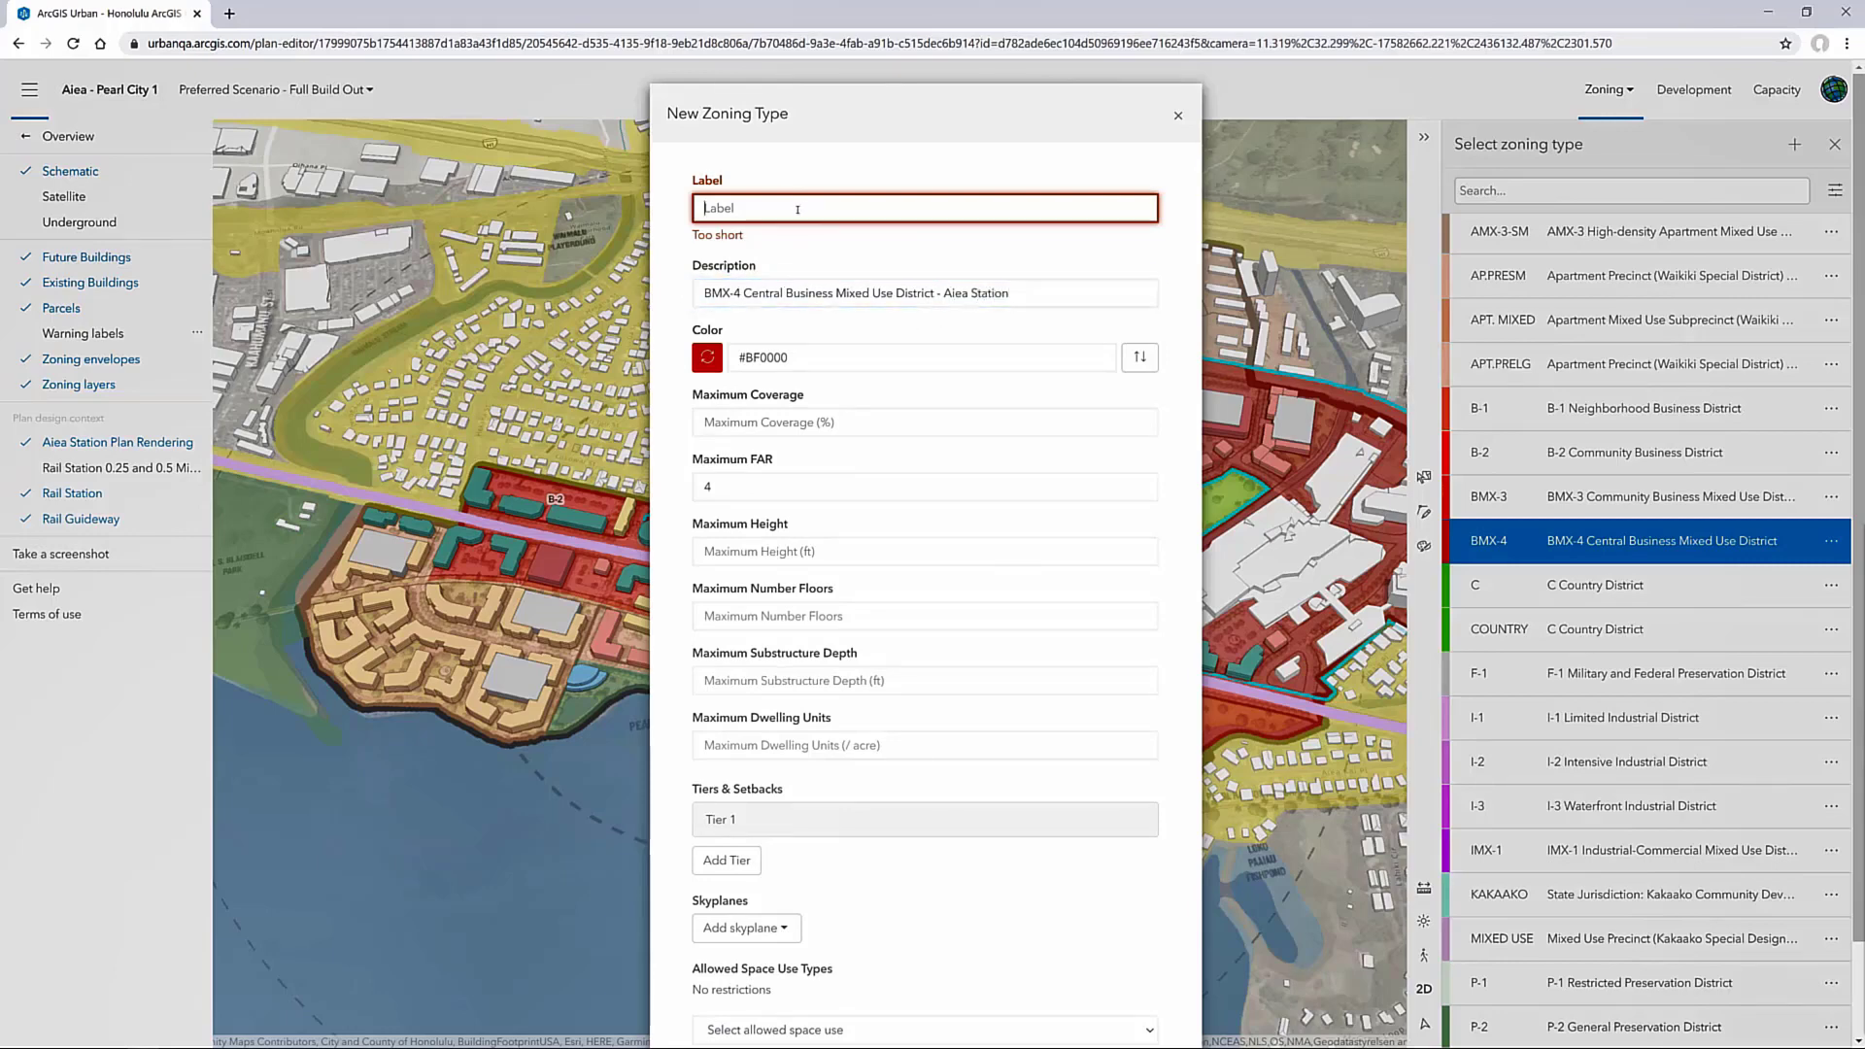
{"action": "type", "text": "AIEA"}
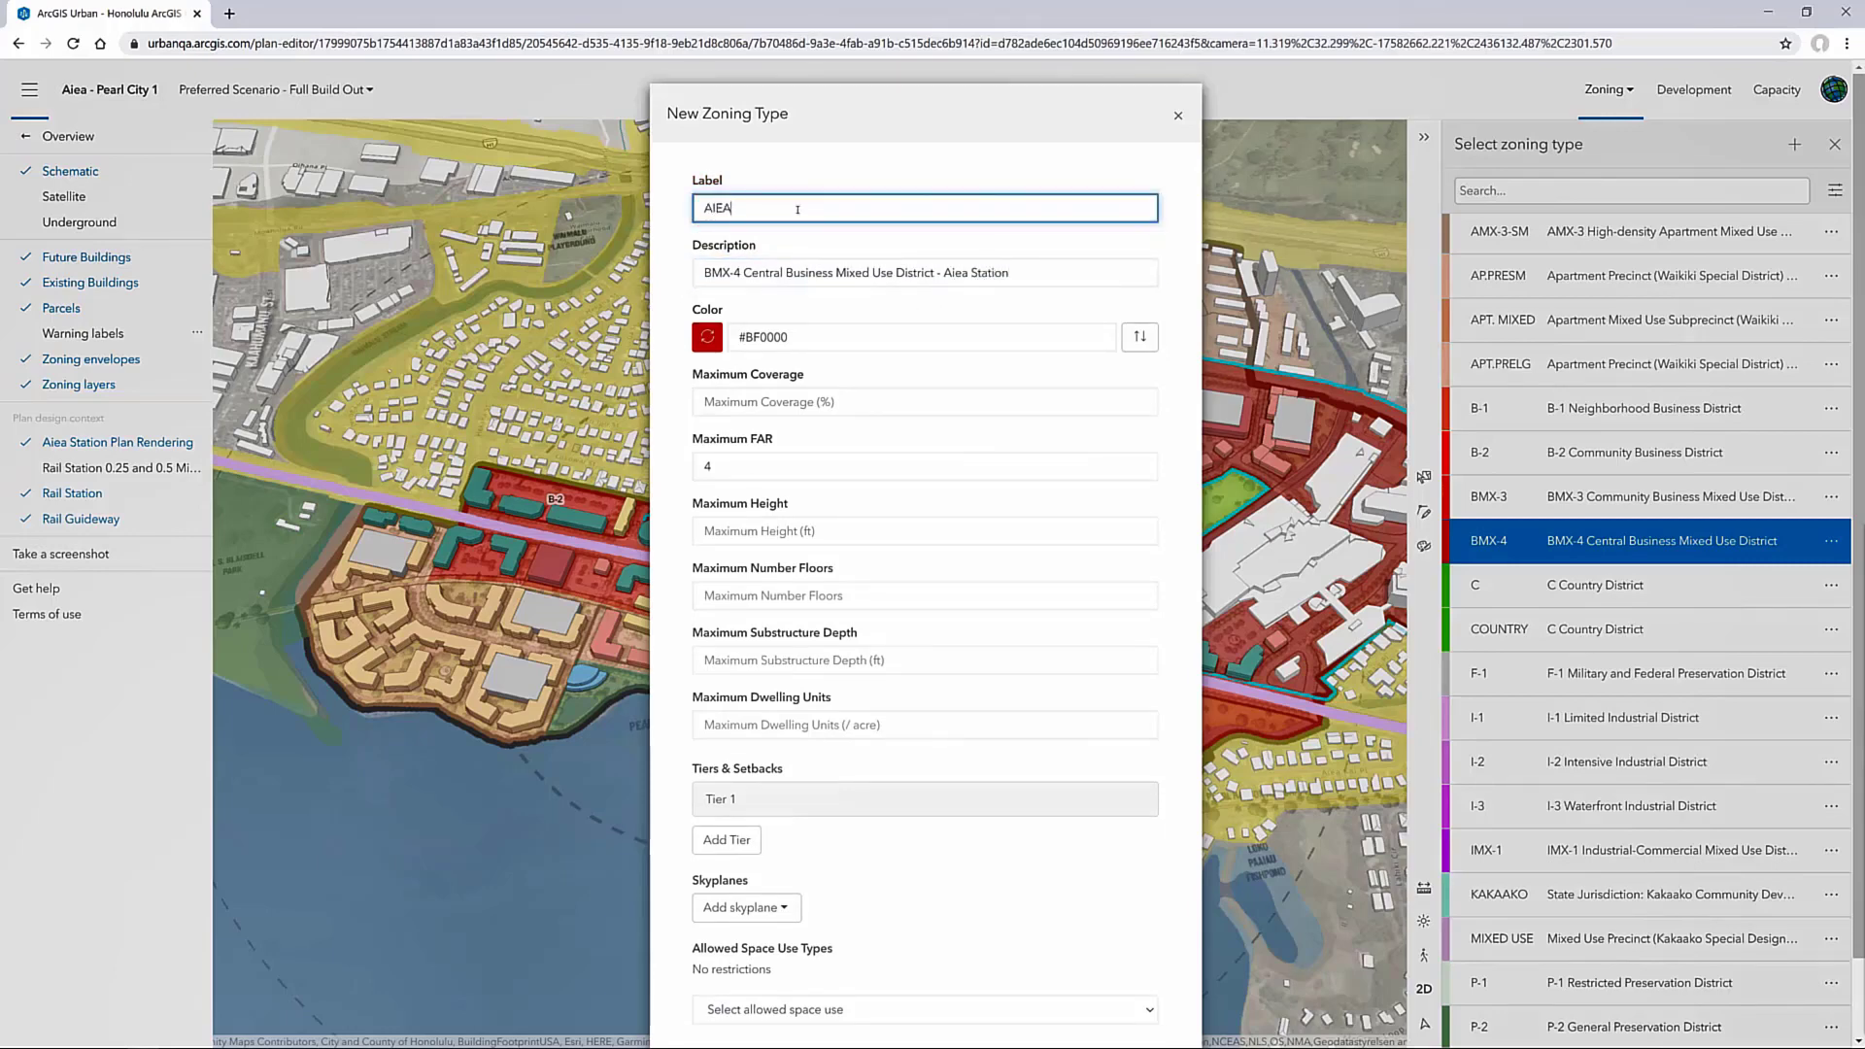
{"action": "type", "text": "-BMX-4"}
{"action": "left_click", "coordinate": [727, 346]}
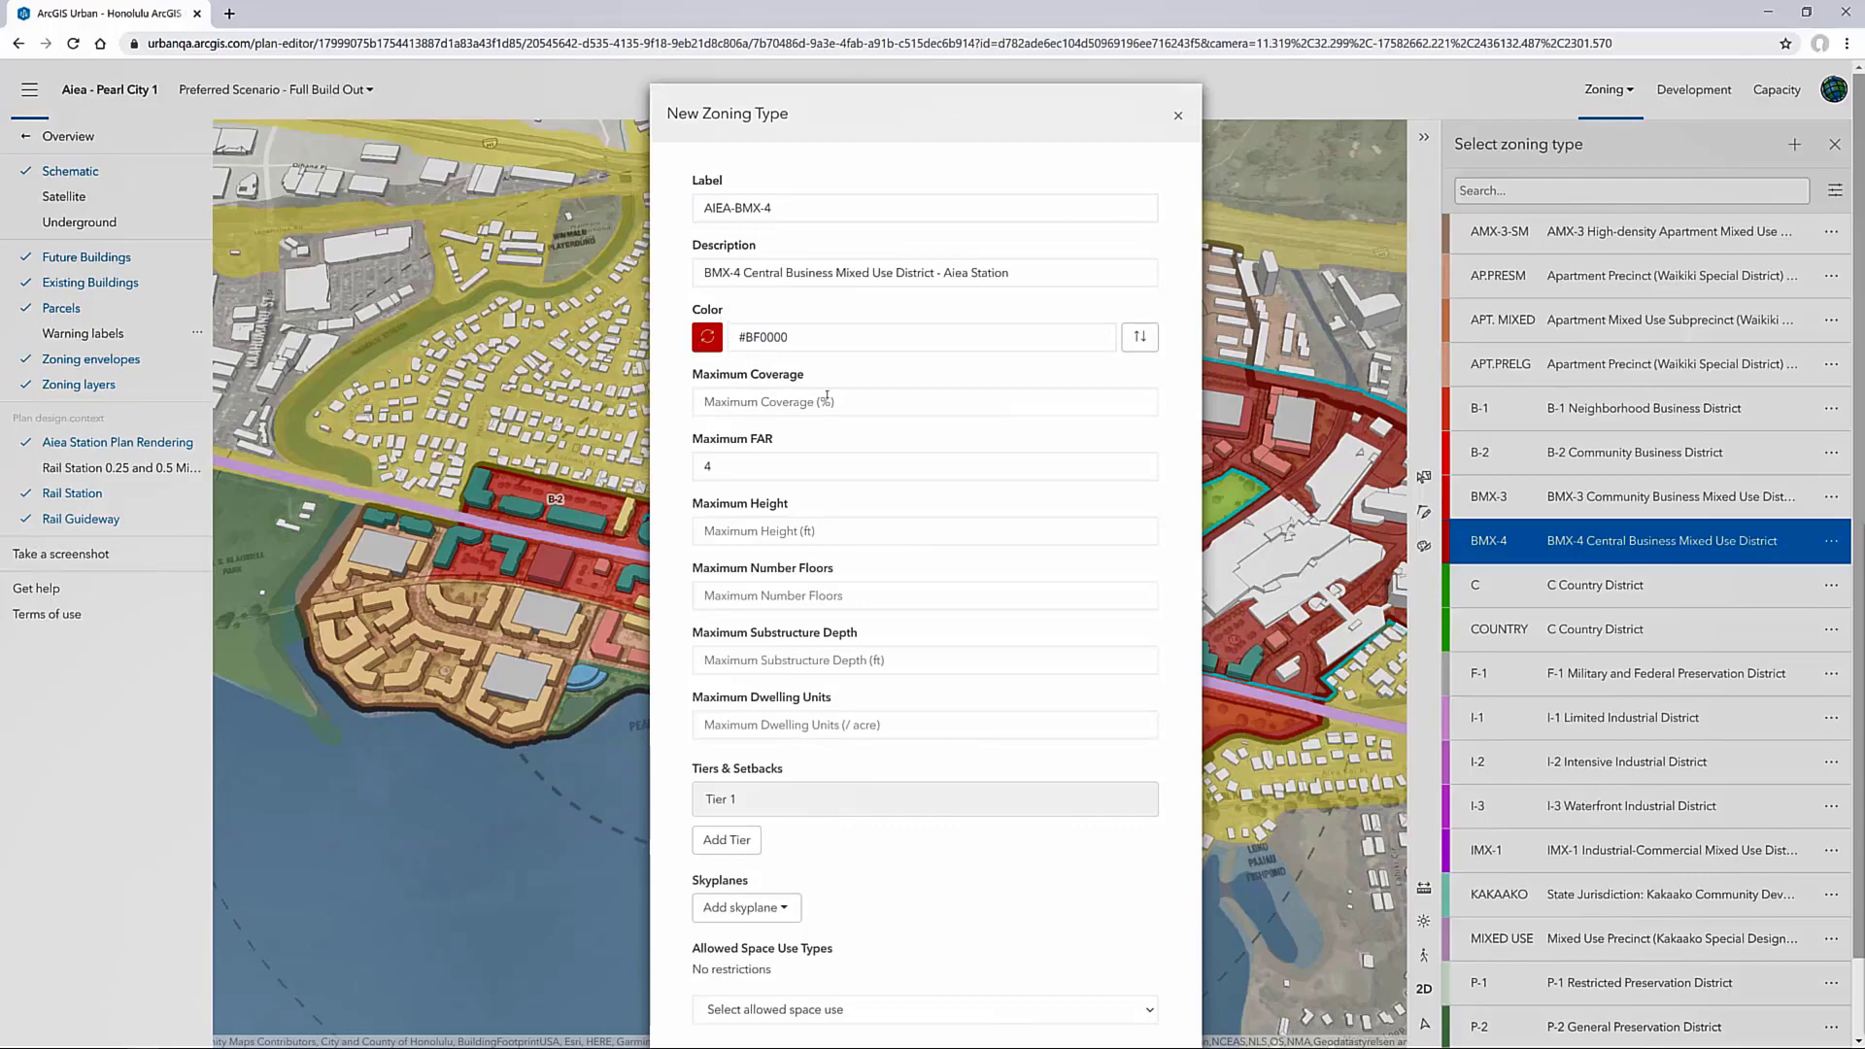
Set the new zoning type's Maximum FAR to 5 and save it
{"action": "left_click_drag", "start_coordinate": [757, 467], "coordinate": [667, 474]}
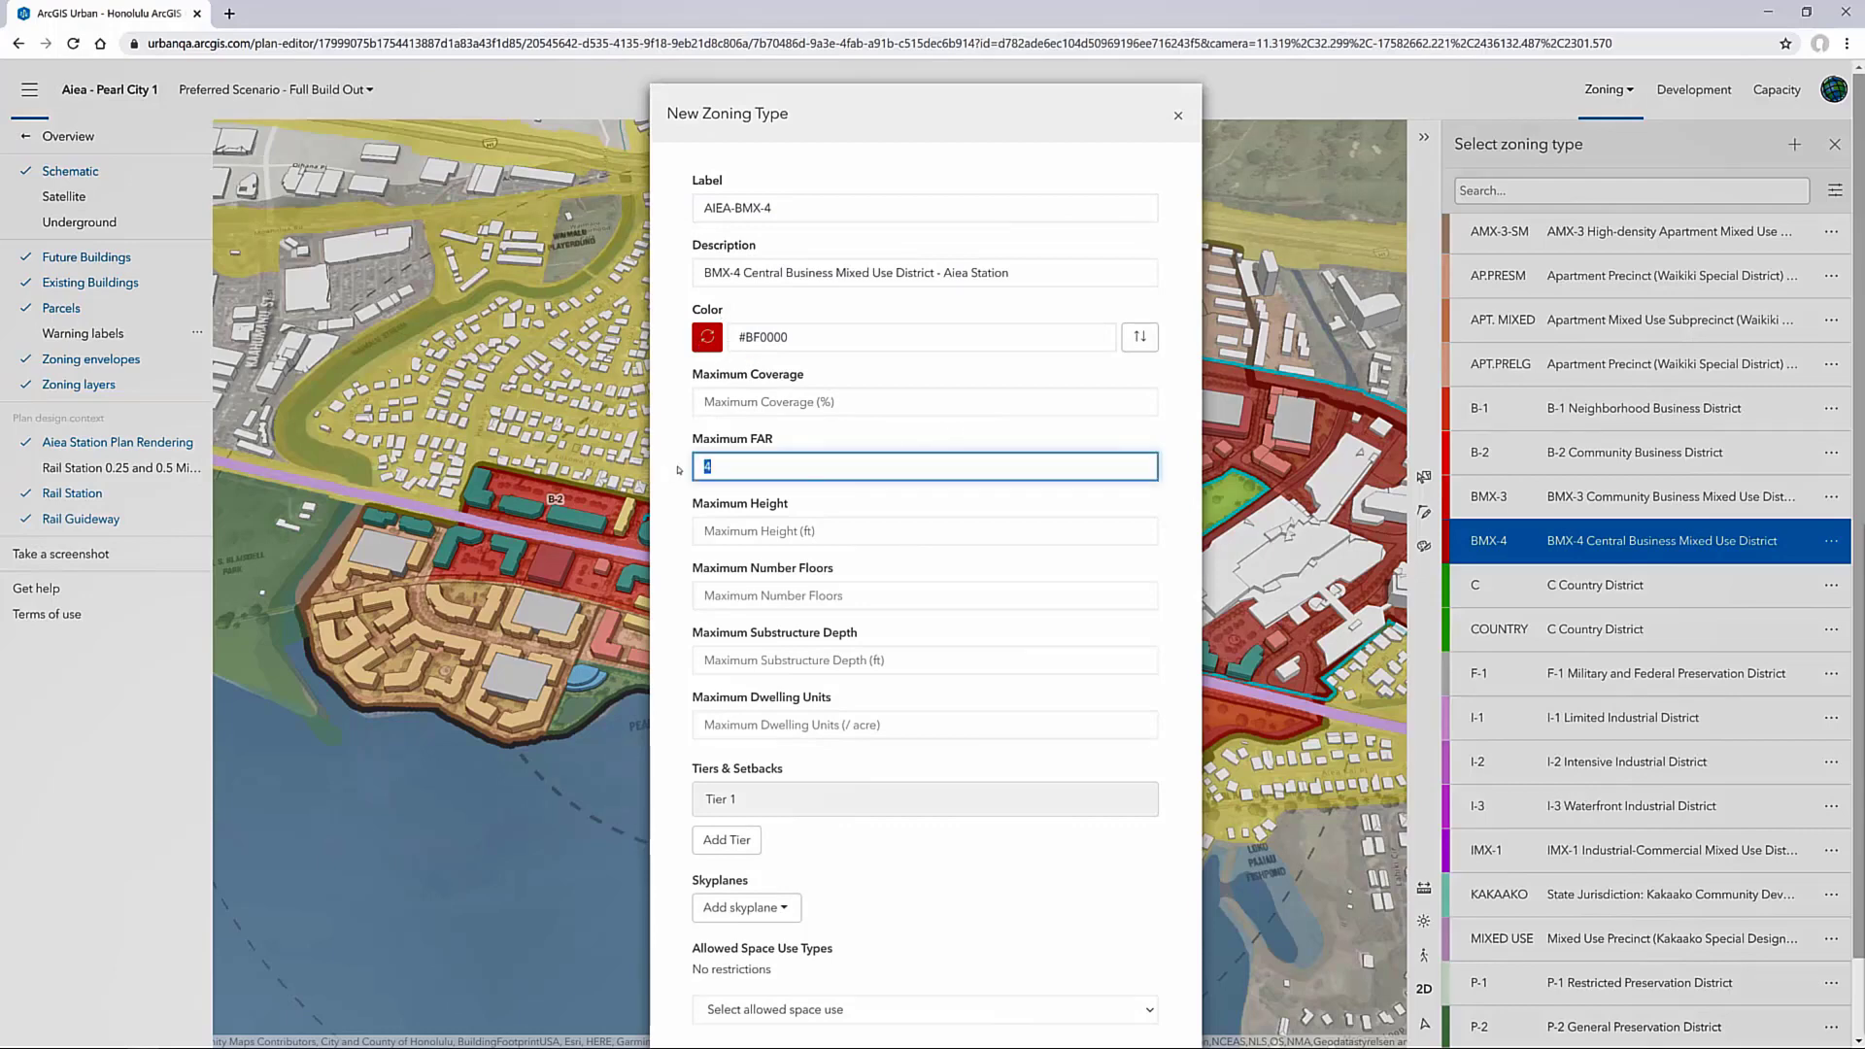
{"action": "type", "text": "5"}
{"action": "left_click", "coordinate": [686, 486]}
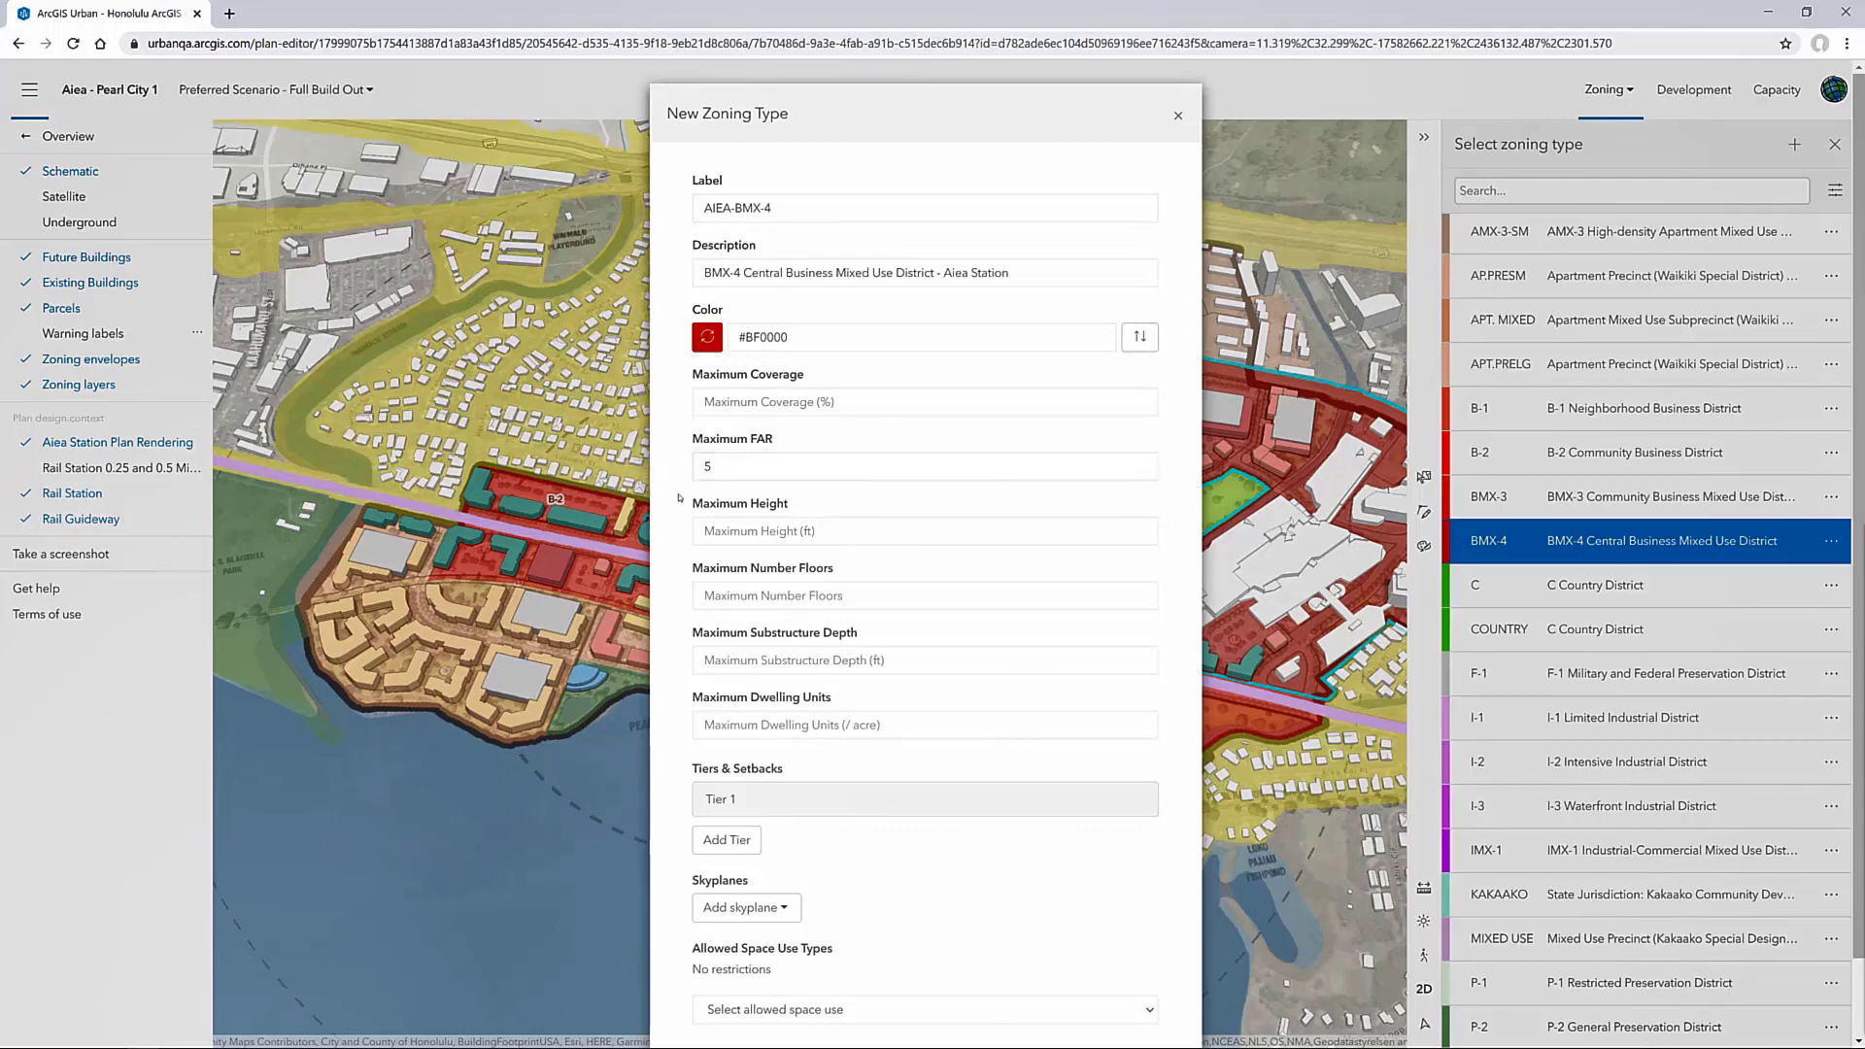
{"action": "scroll", "coordinate": [972, 826], "scroll_direction": "down", "scroll_amount": 2}
{"action": "left_click", "coordinate": [1100, 996]}
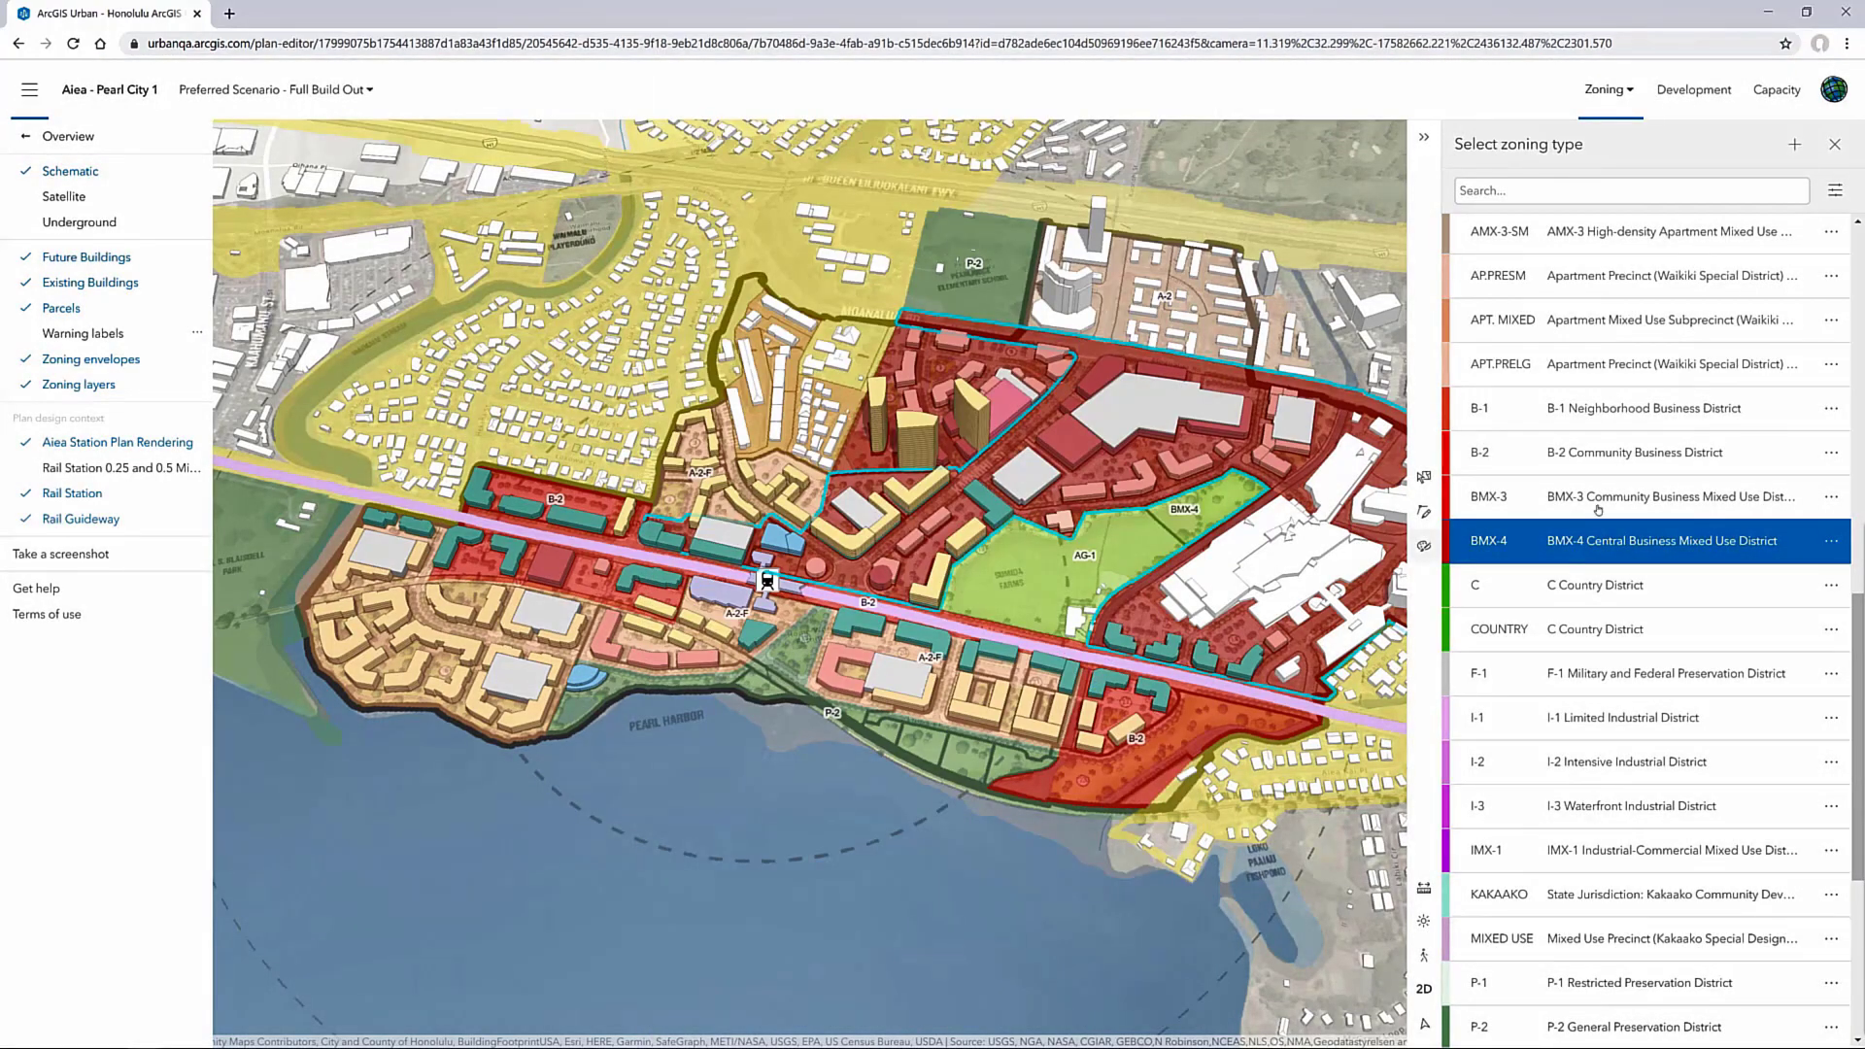
Assign the AIEA-BMX-4 zoning type to the selected boundary
{"action": "scroll", "coordinate": [1651, 632], "scroll_direction": "up", "scroll_amount": 4}
{"action": "scroll", "coordinate": [1561, 811], "scroll_direction": "up", "scroll_amount": 6}
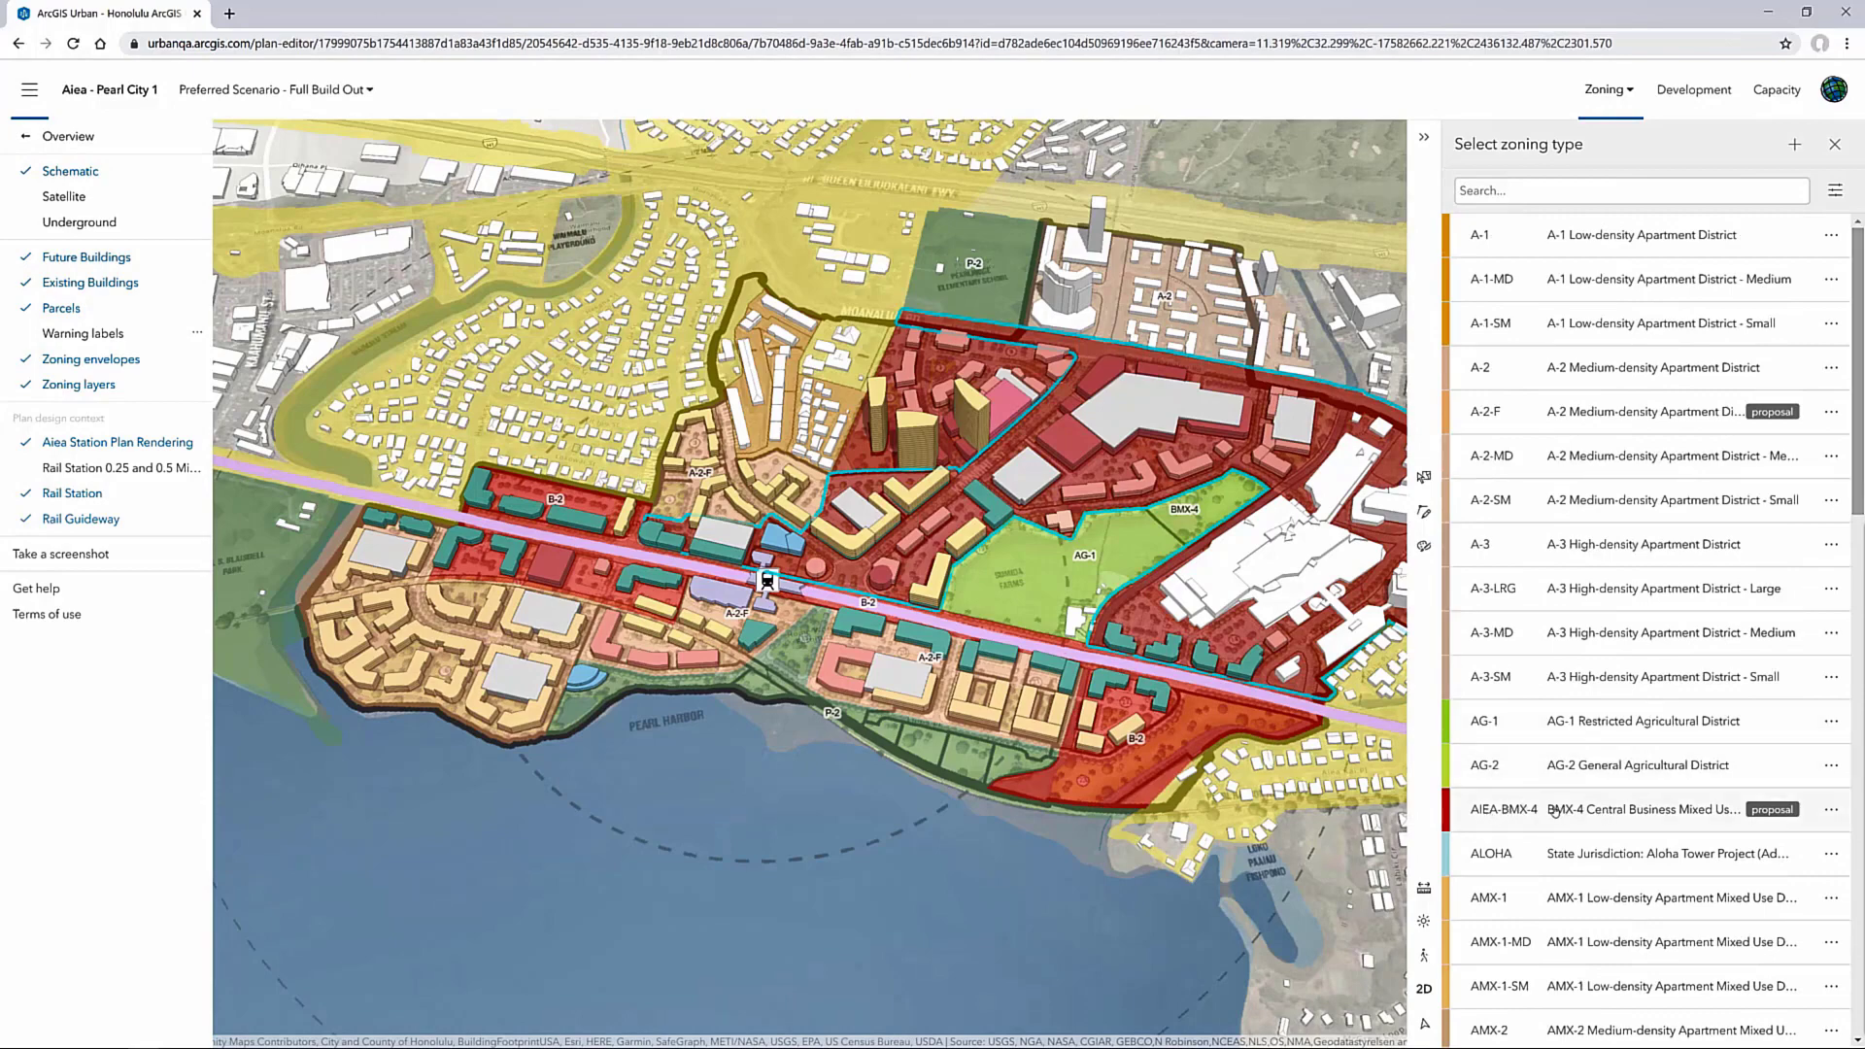
{"action": "left_click", "coordinate": [1554, 811]}
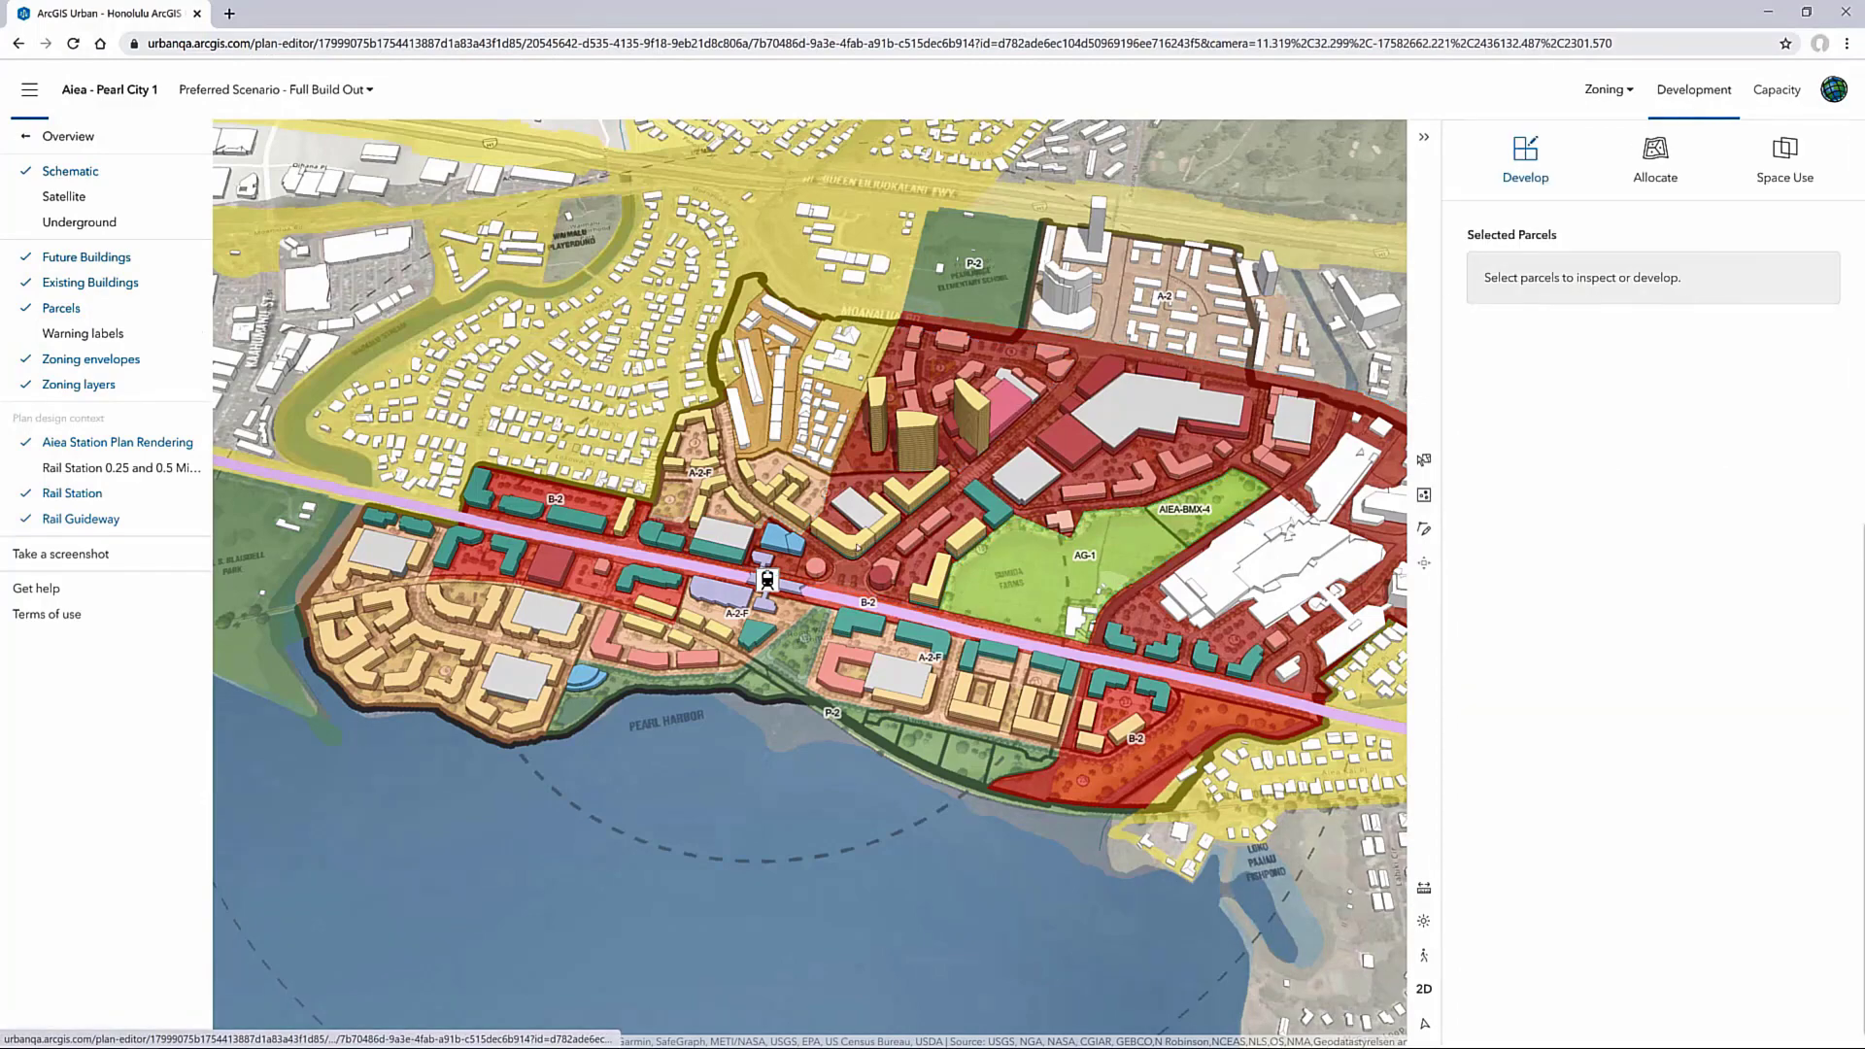
In the development view, select the curved mixed-use commercial and residential parcel near the rail station and inspect its Maximum FAR source
{"action": "scroll", "coordinate": [857, 547], "scroll_direction": "up", "scroll_amount": 5}
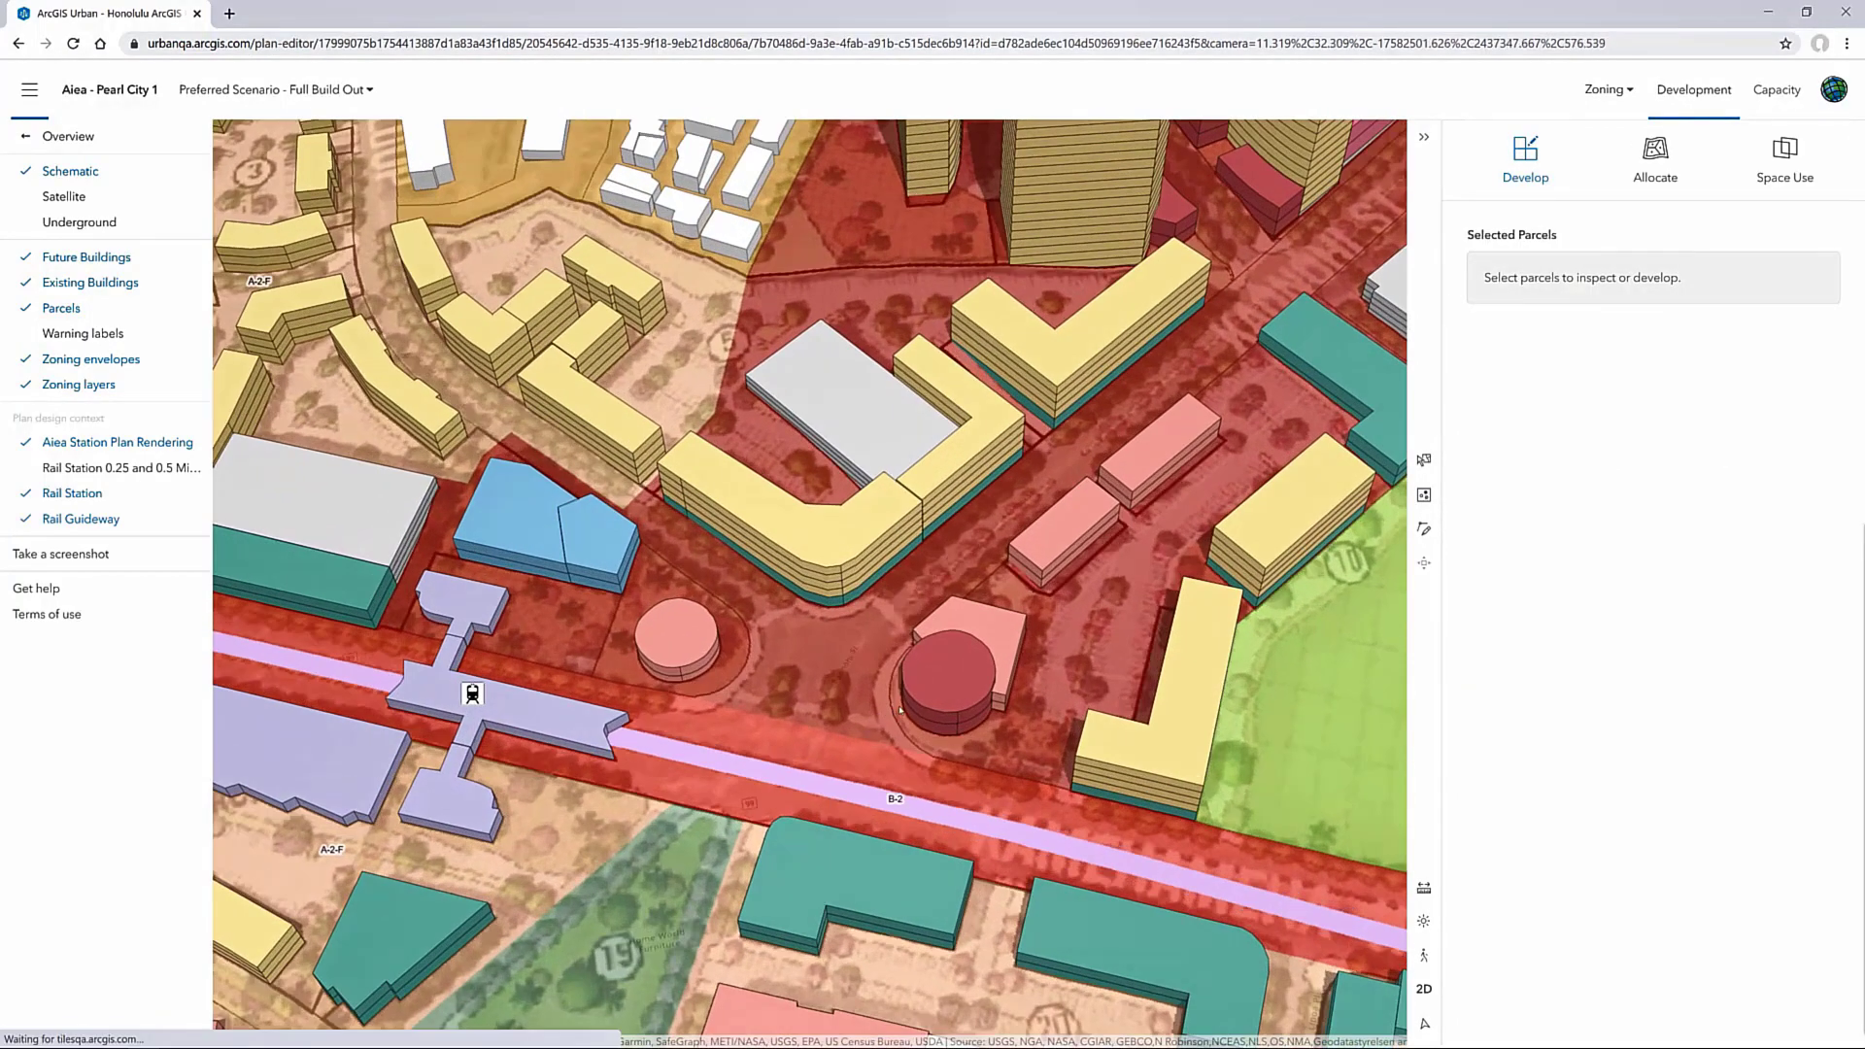
{"action": "right_click_drag", "start_coordinate": [899, 709], "coordinate": [986, 549]}
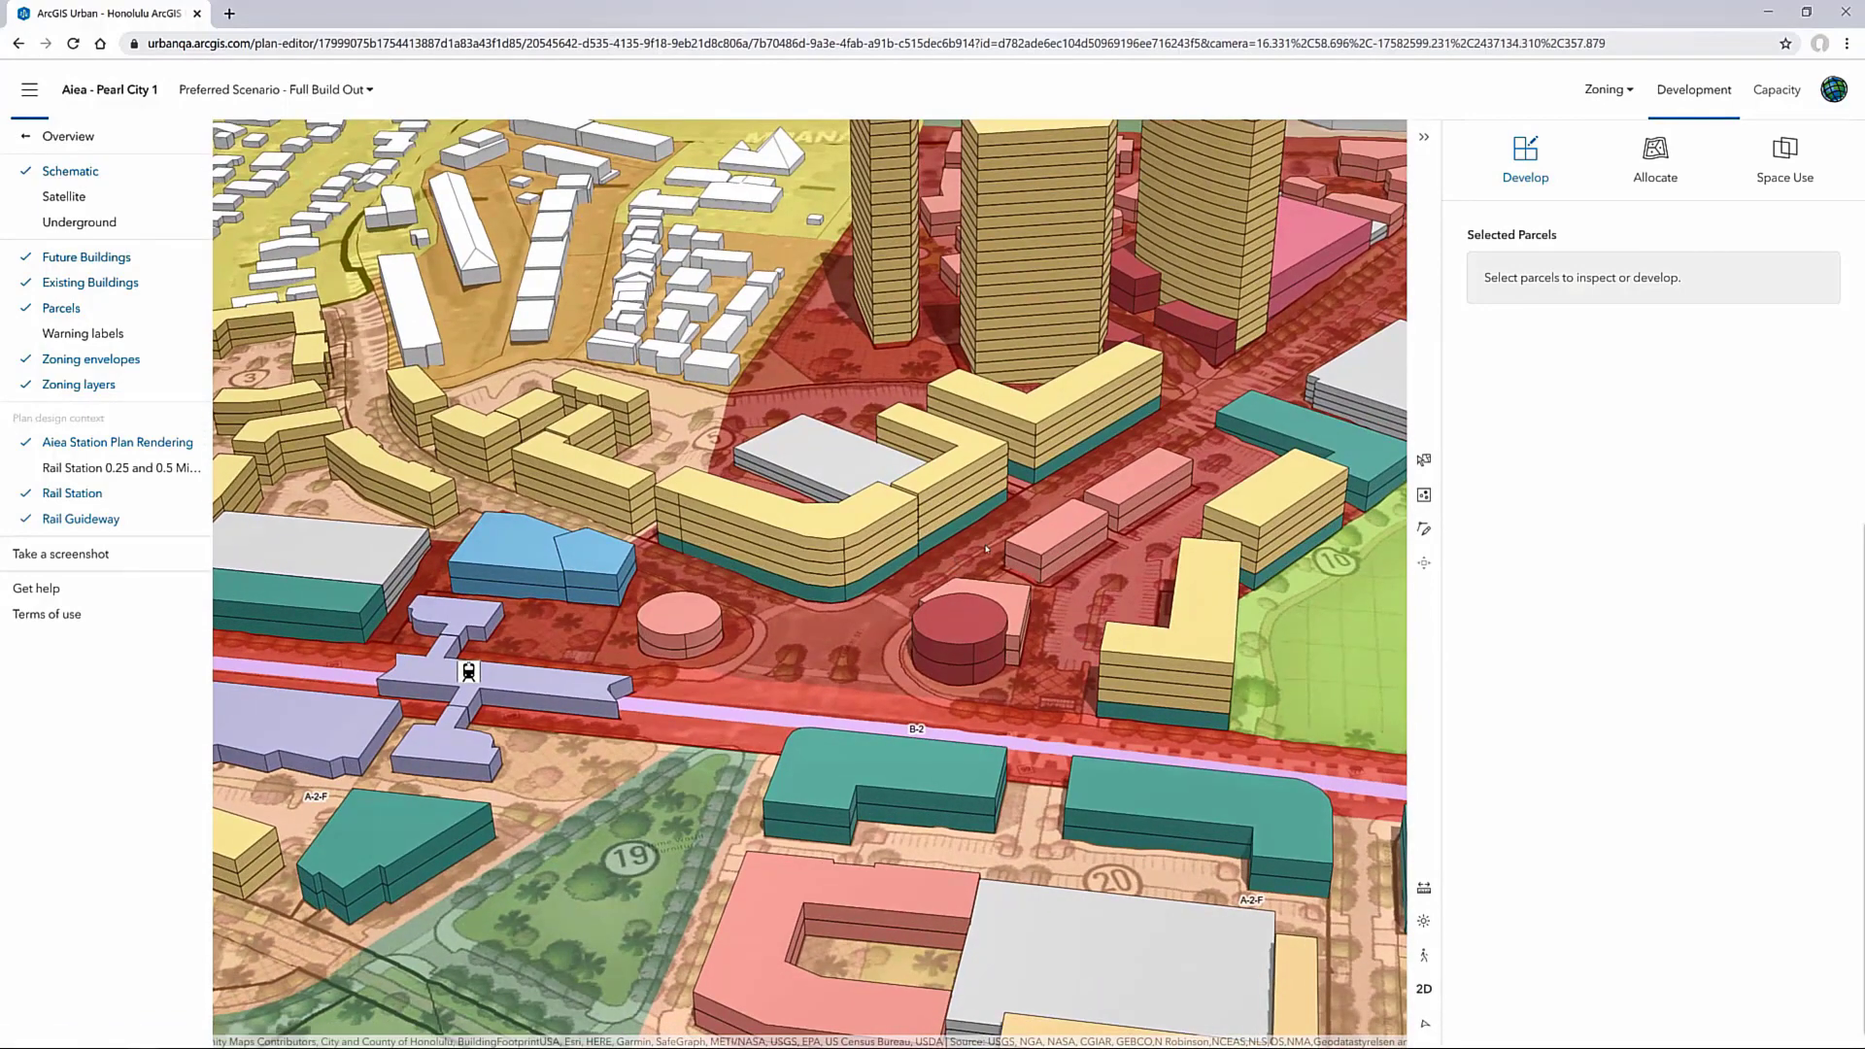
{"action": "left_click", "coordinate": [851, 577]}
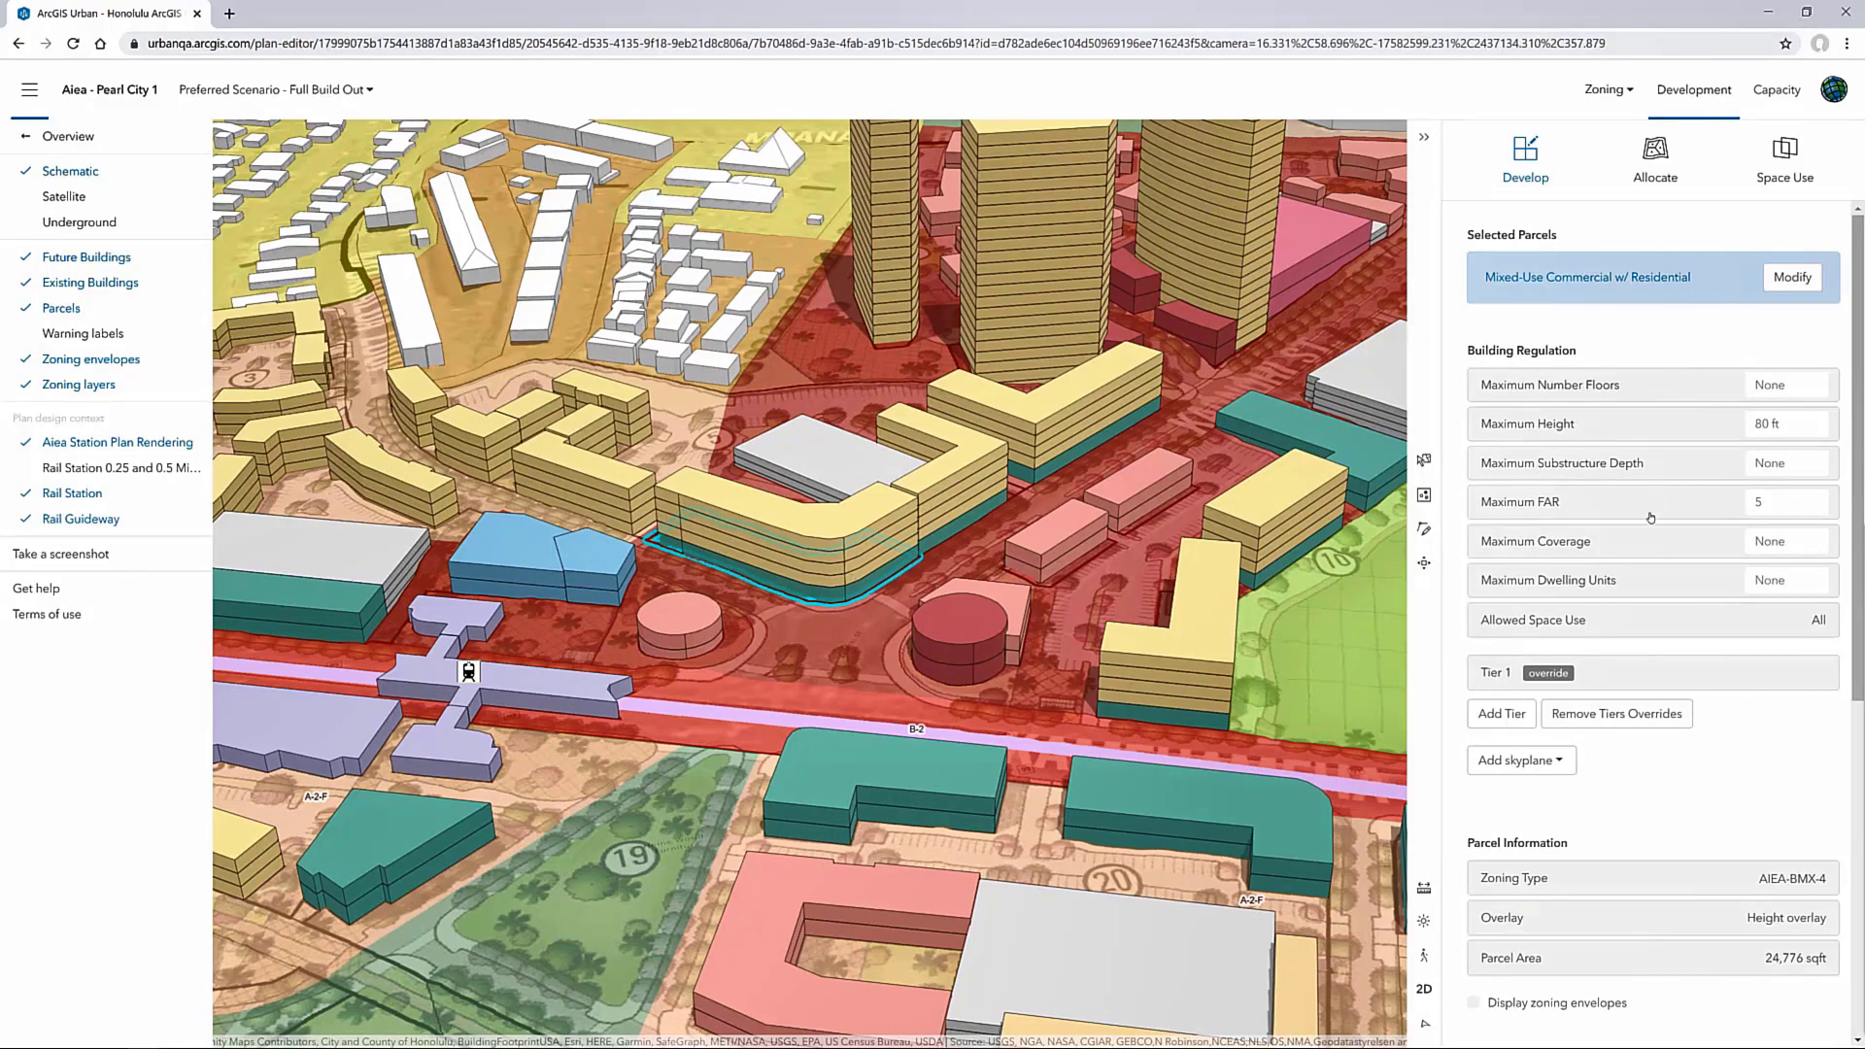
{"action": "left_click", "coordinate": [1551, 504]}
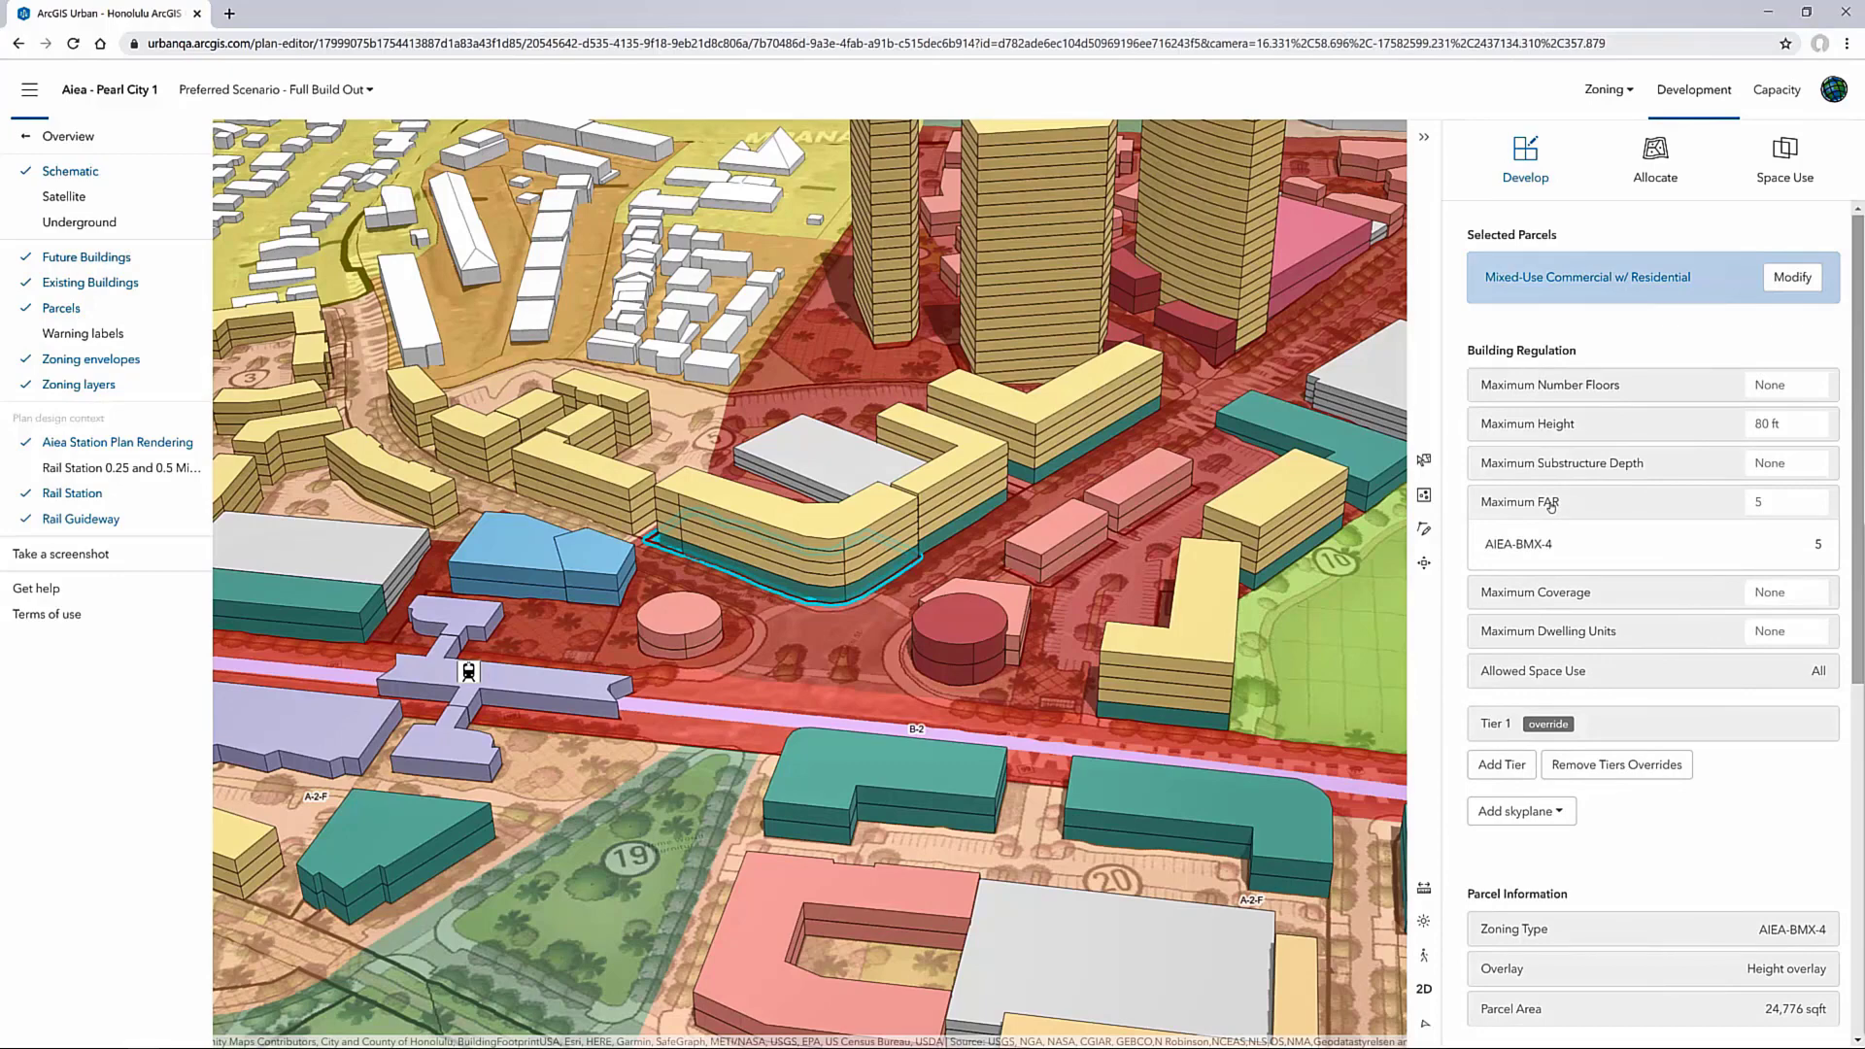
{"action": "left_click", "coordinate": [1552, 504]}
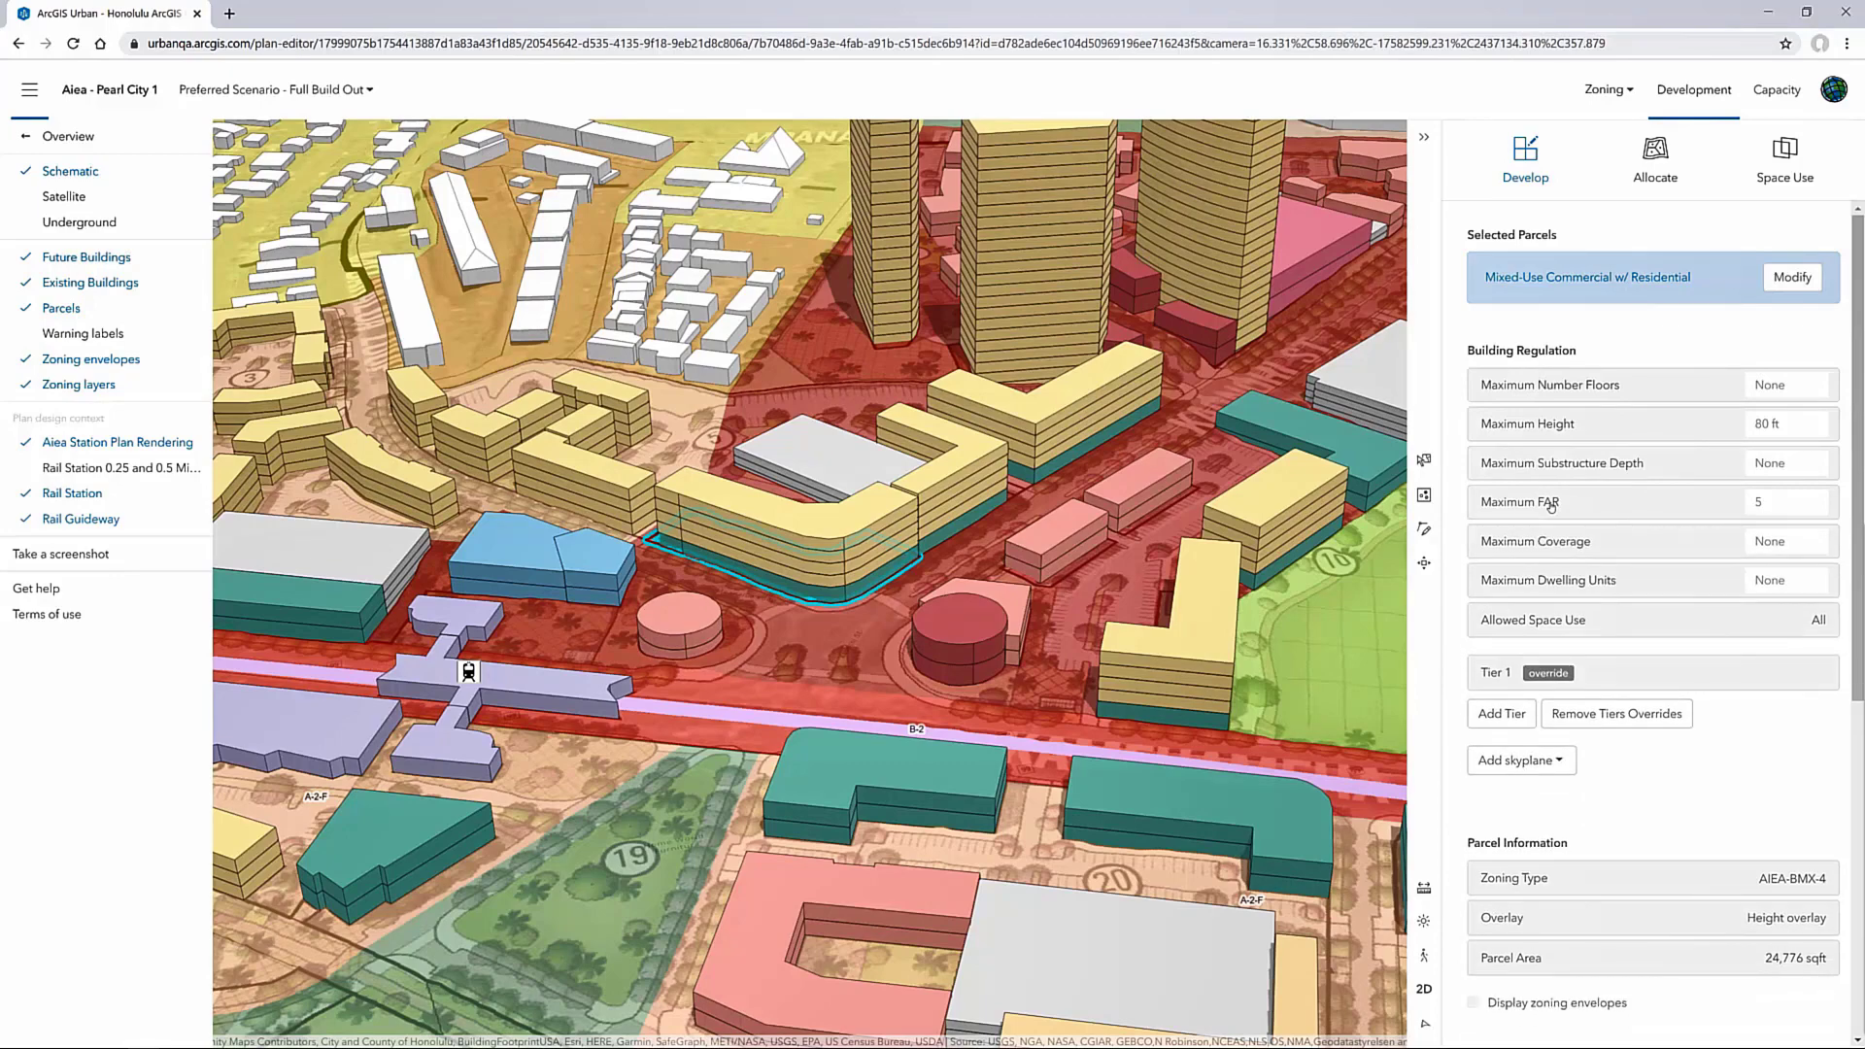
Review the space use types and compare the capacity metrics of the study area with those of the selected parcel
{"action": "left_click", "coordinate": [1781, 170]}
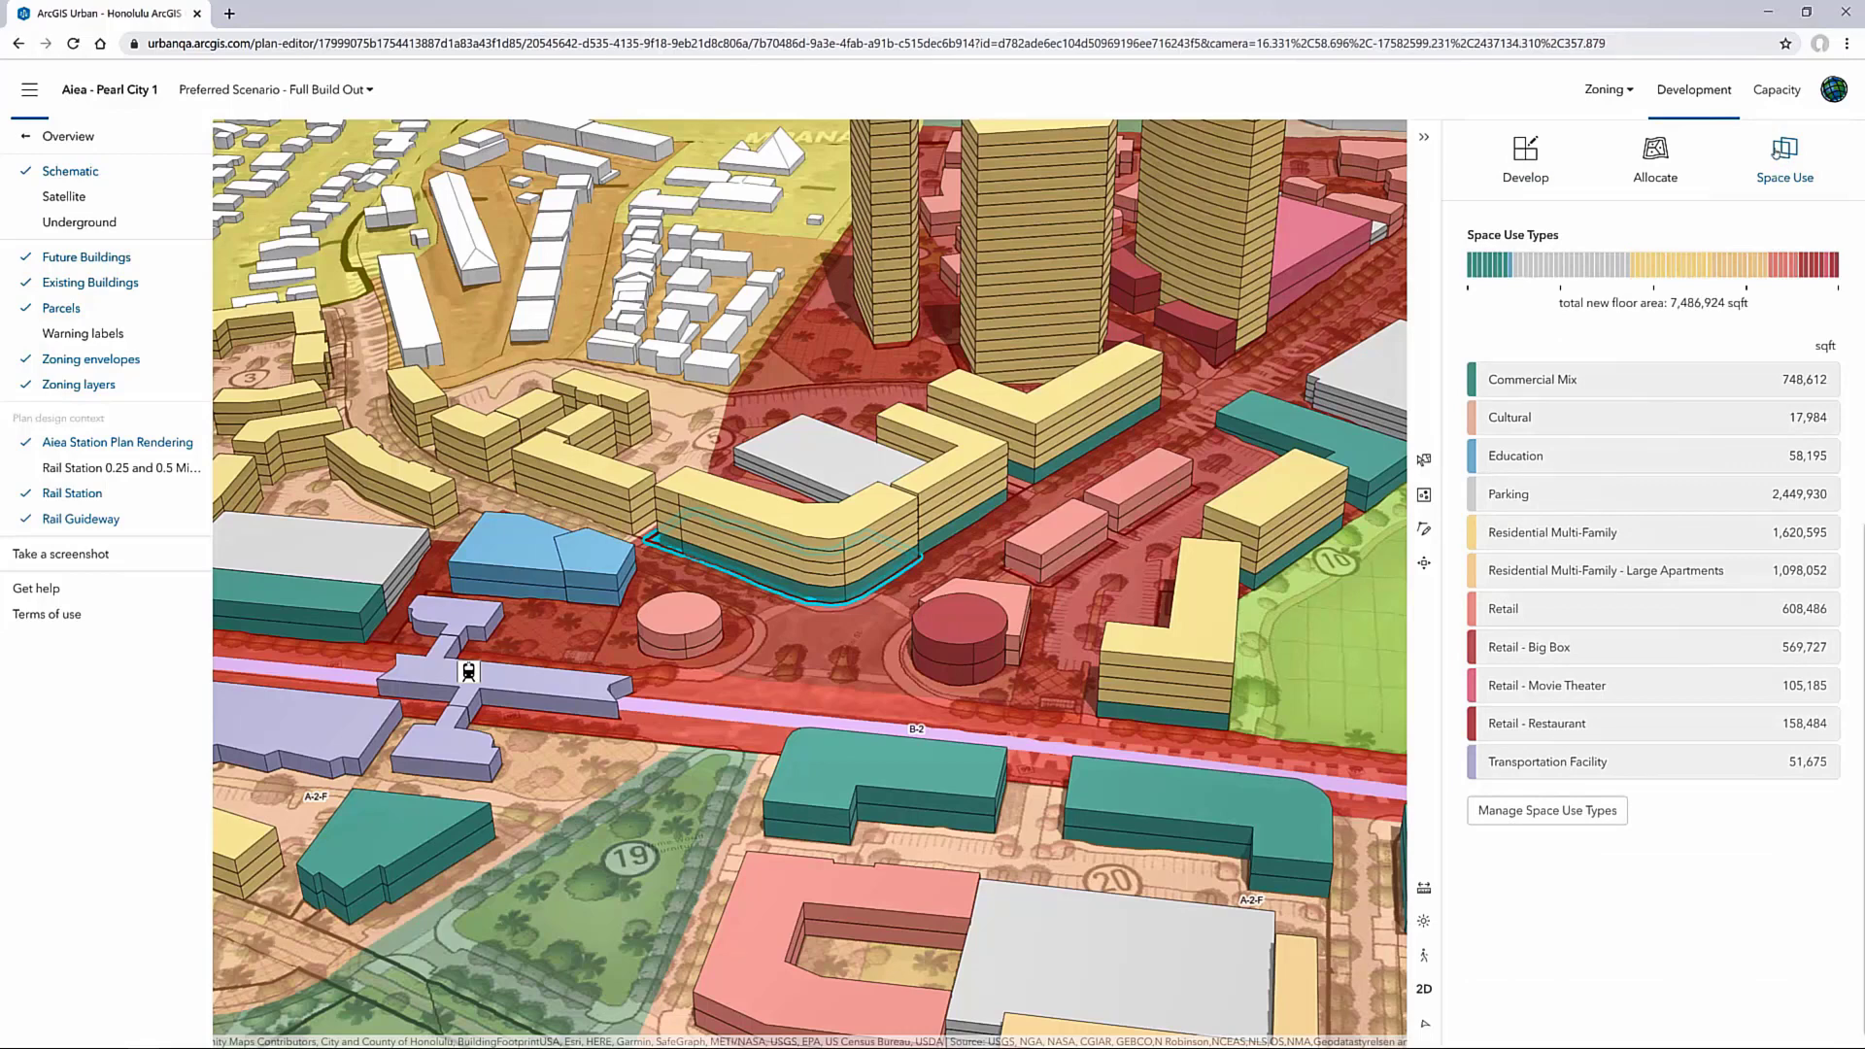
{"action": "left_click", "coordinate": [1777, 106]}
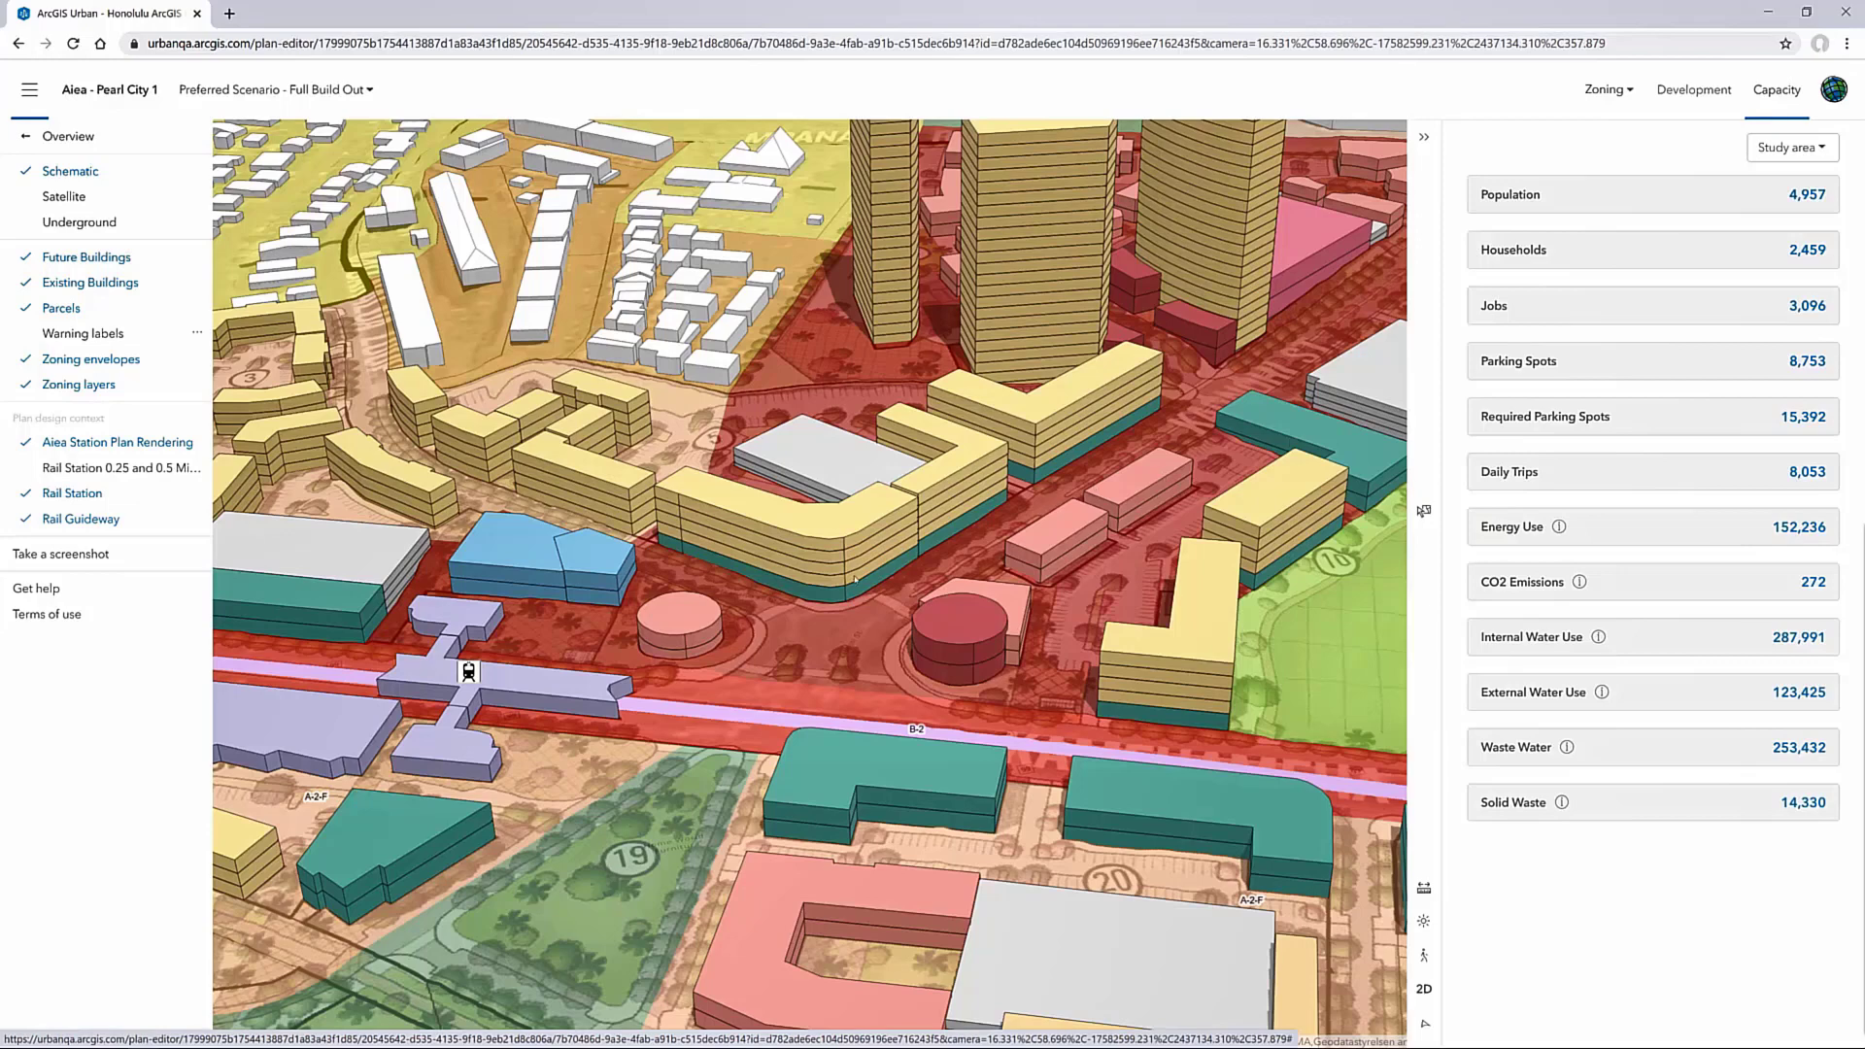
{"action": "left_click", "coordinate": [1788, 147]}
{"action": "left_click", "coordinate": [1757, 202]}
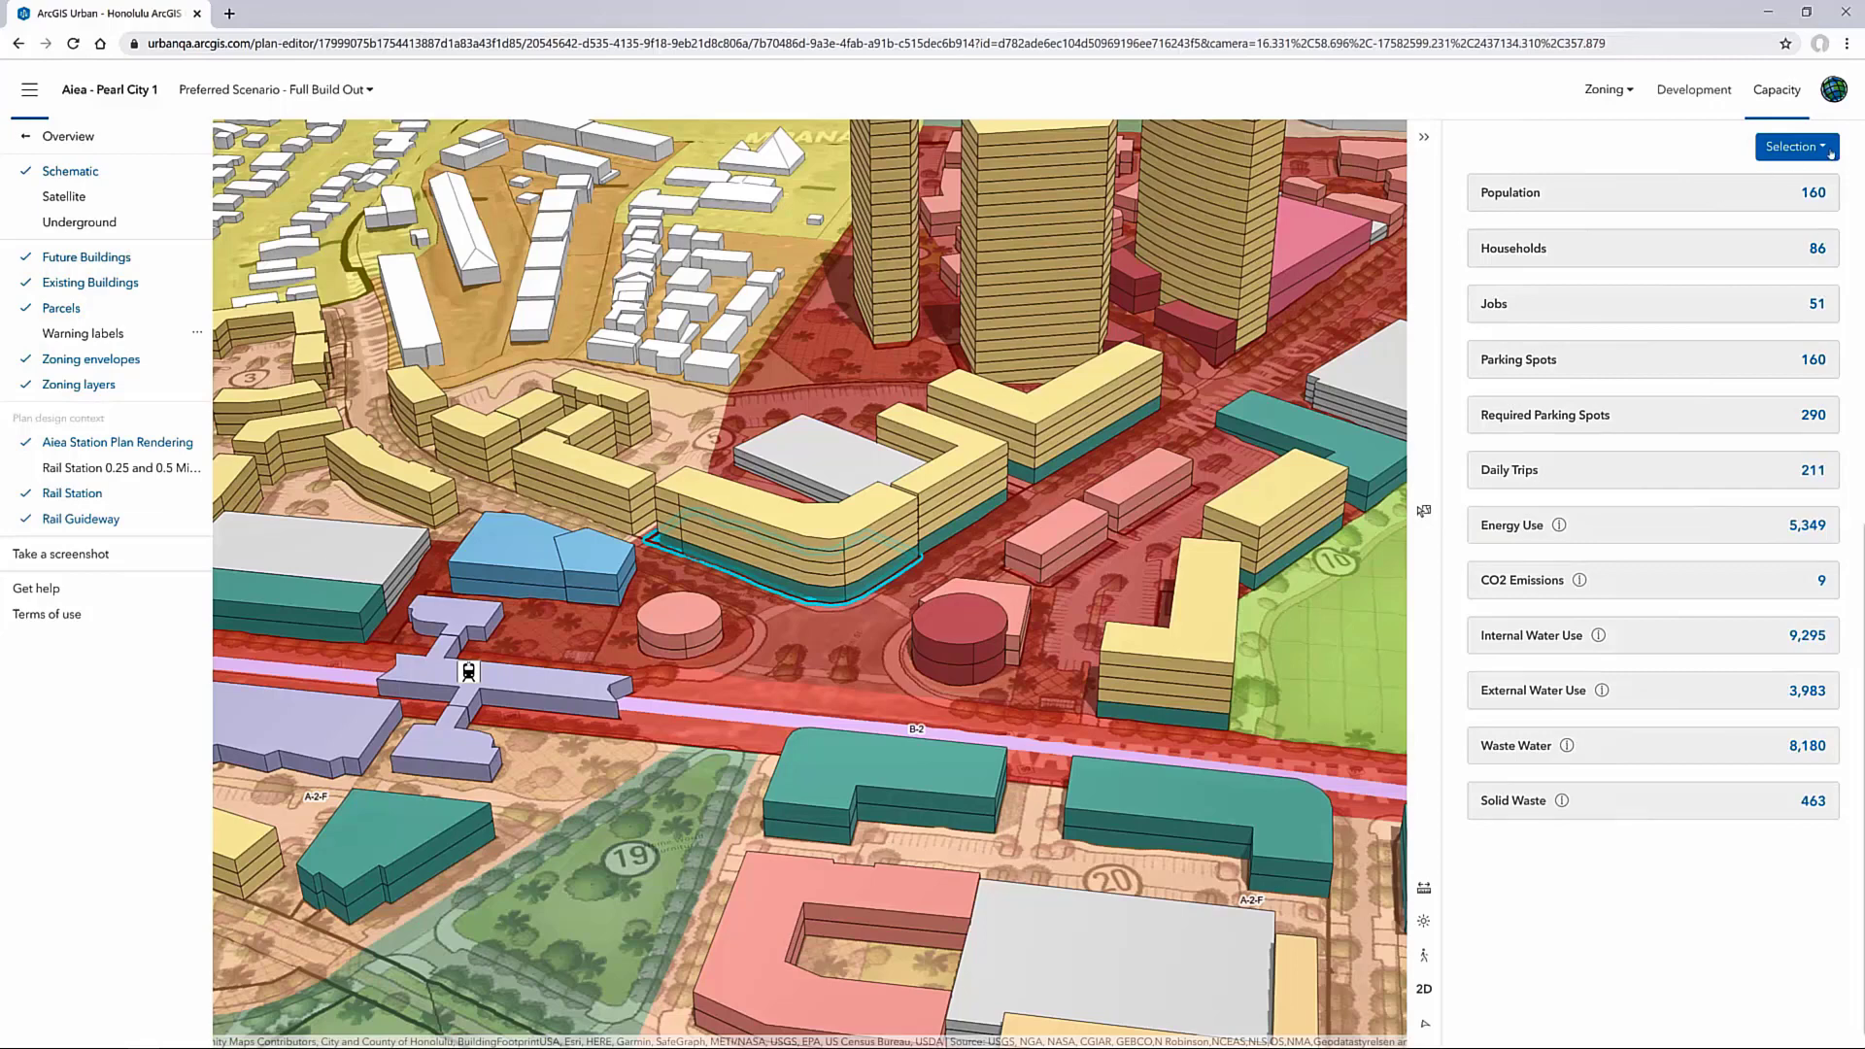
{"action": "left_click", "coordinate": [1828, 154]}
{"action": "left_click", "coordinate": [1803, 176]}
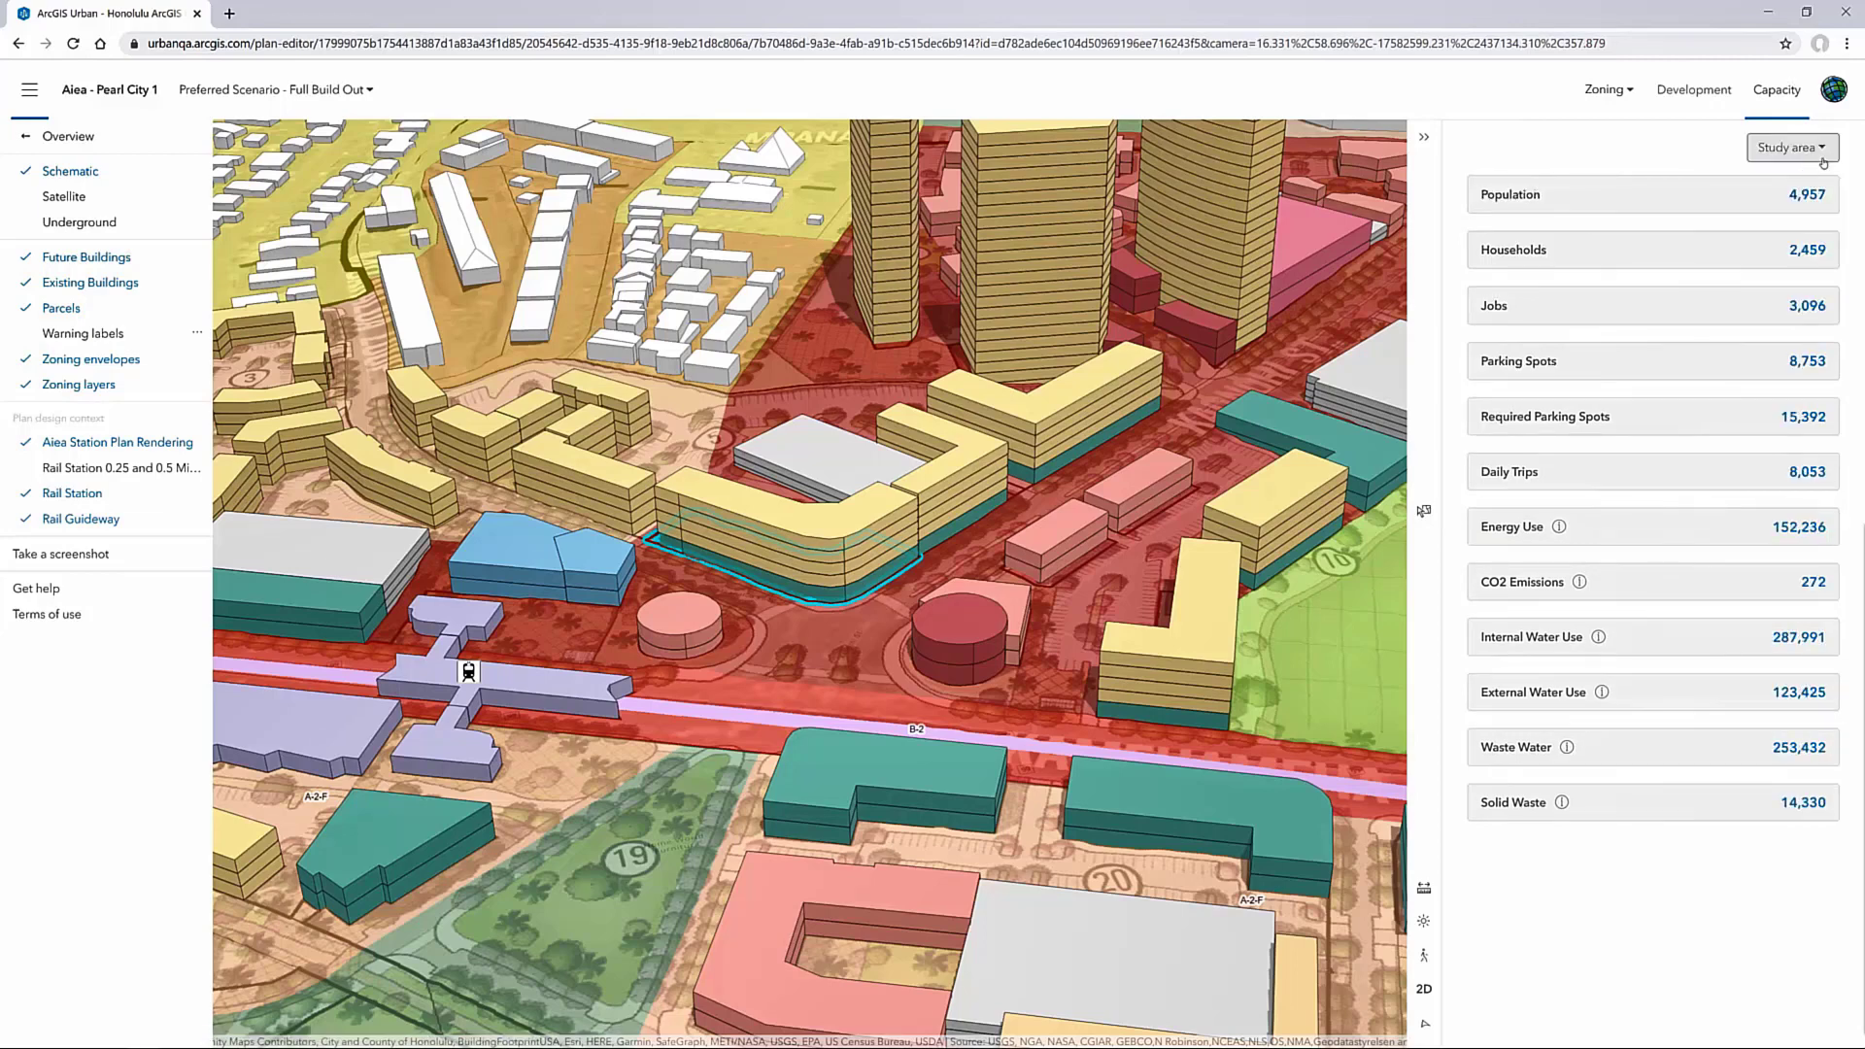
Export the plan's scenario metrics to a spreadsheet and open Dashboard (2).xlsx in Excel
{"action": "left_click", "coordinate": [1824, 157]}
{"action": "left_click", "coordinate": [1765, 243]}
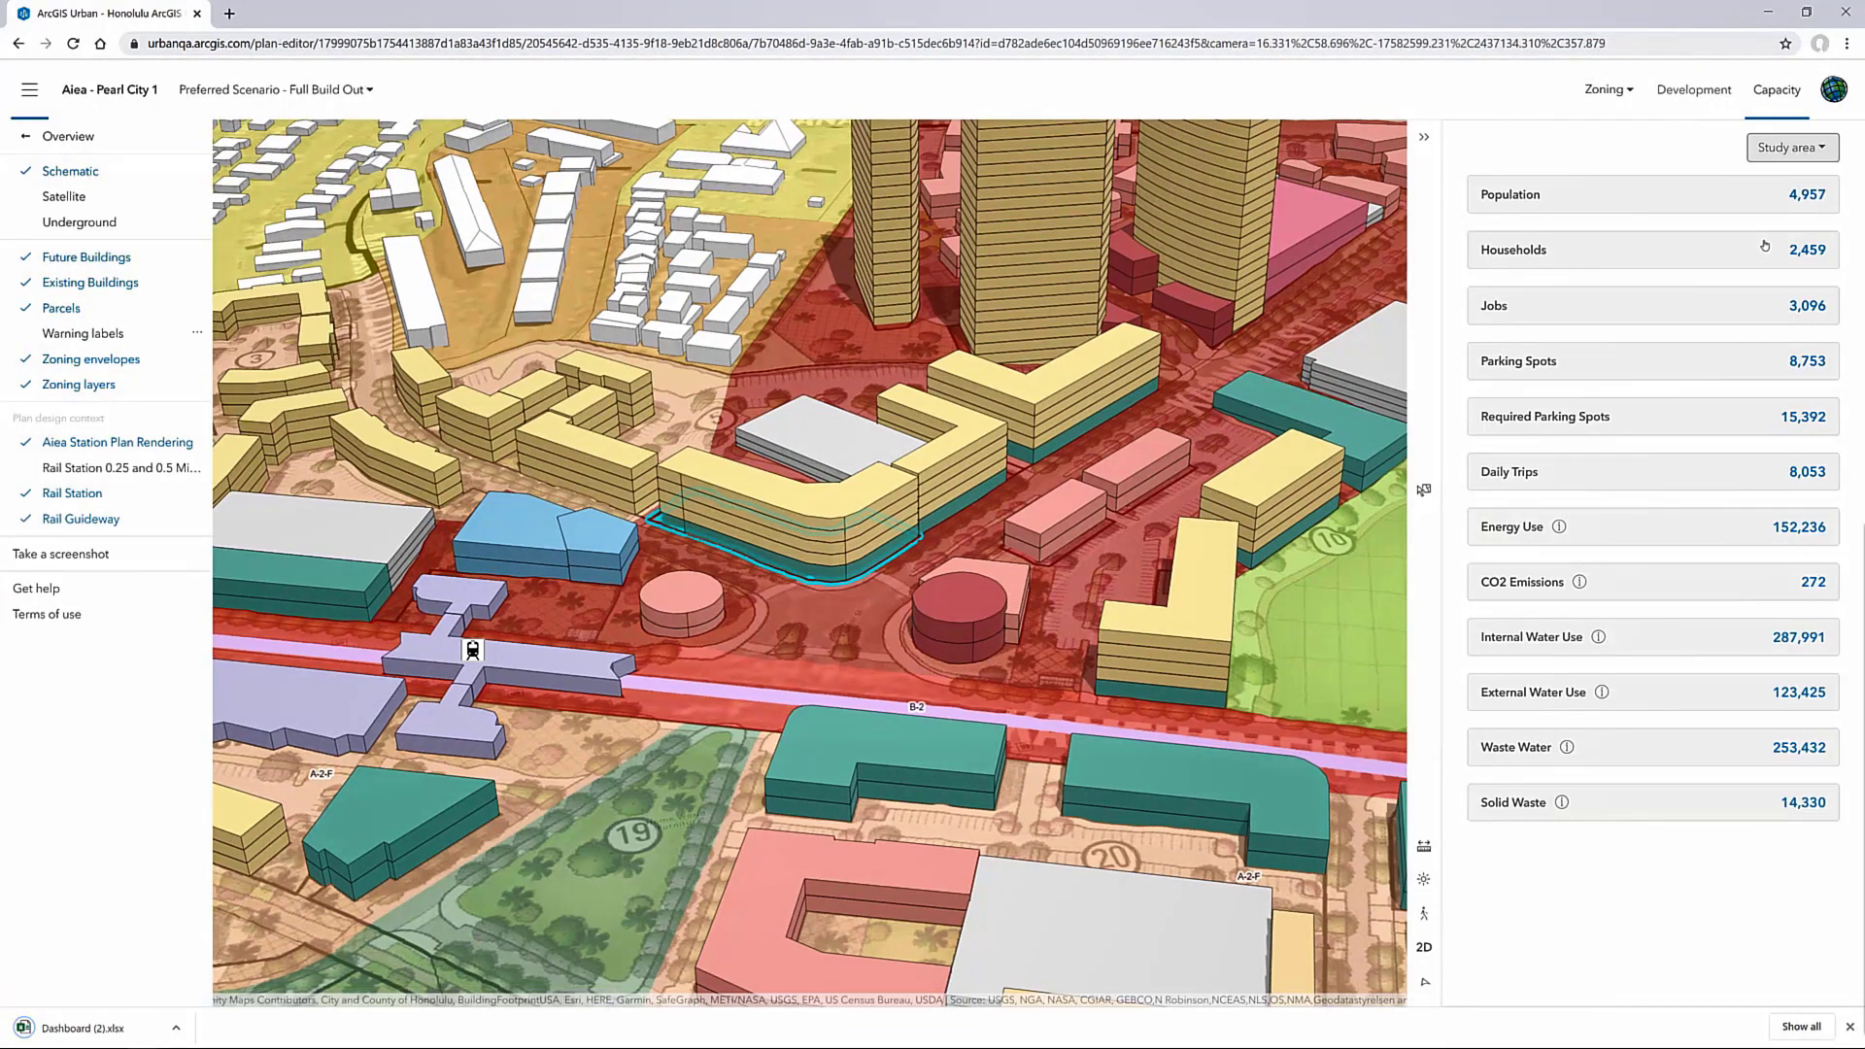
{"action": "left_click", "coordinate": [97, 1027]}
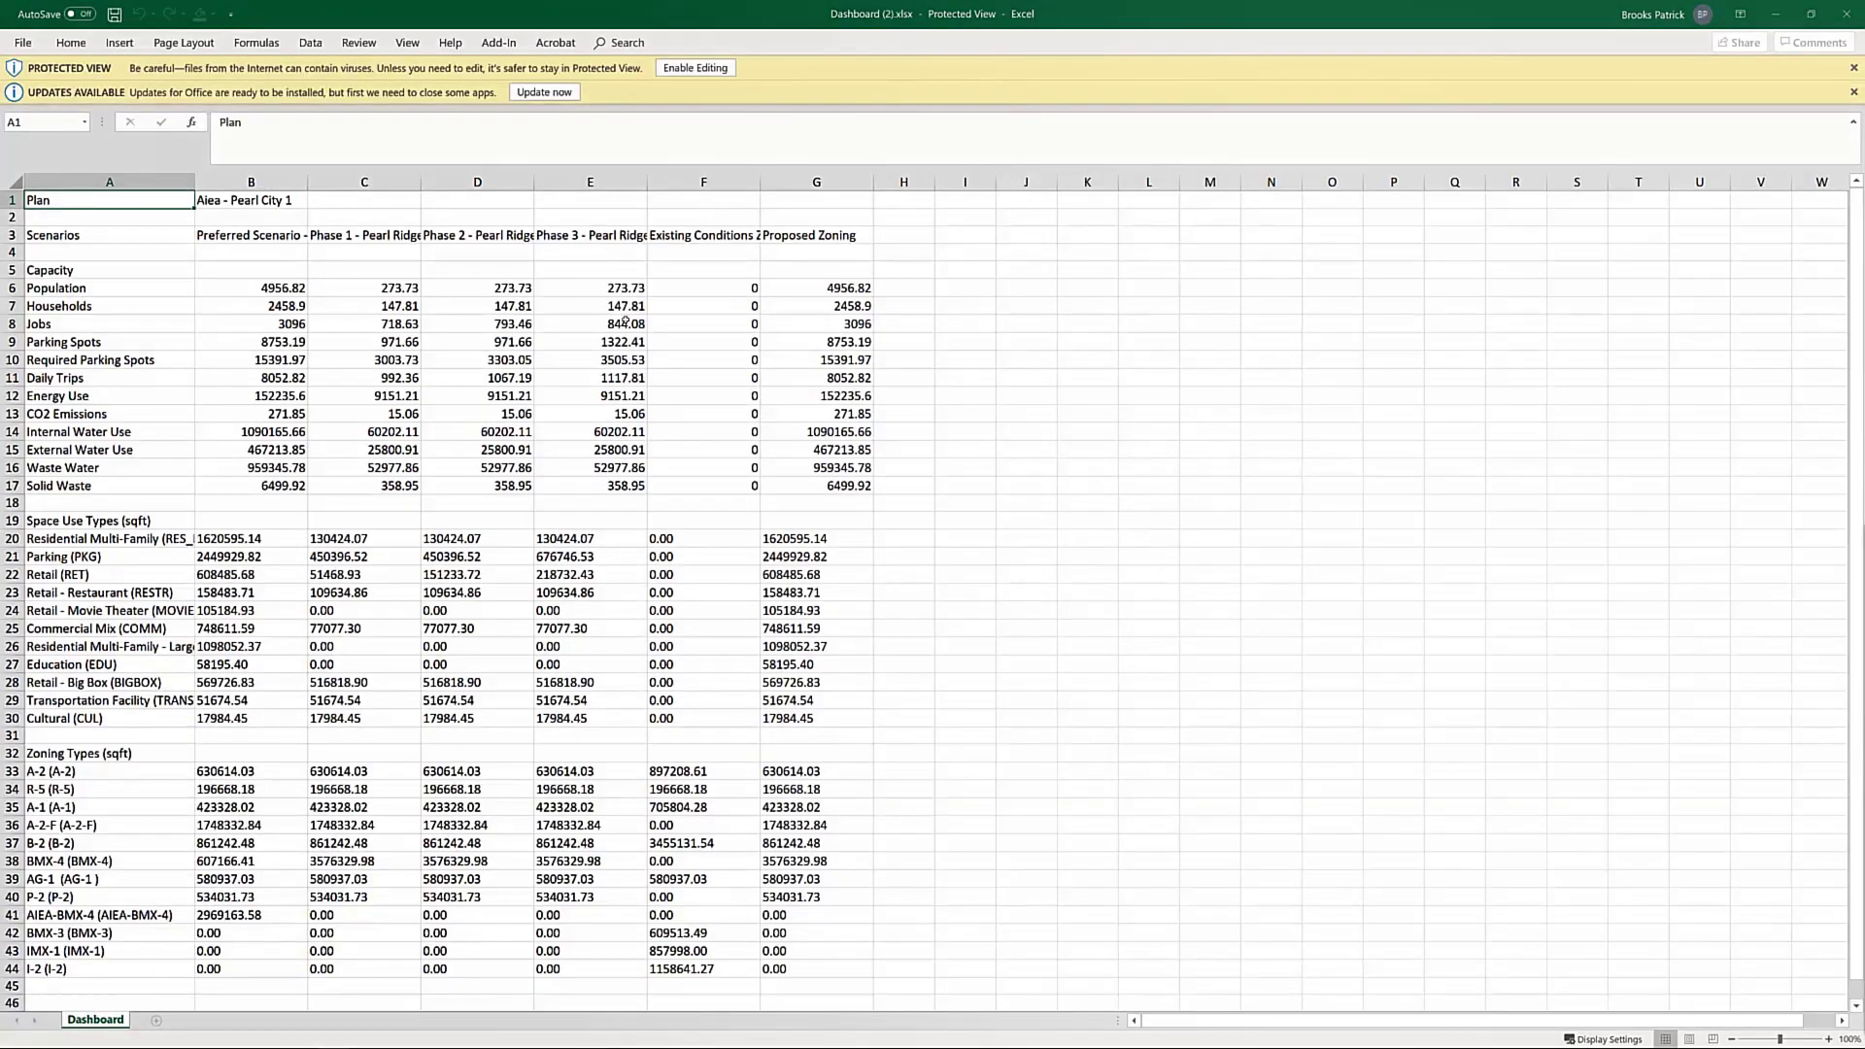
Enable editing, widen columns B through G, and review the Scenarios, Space Use Types and Zoning Types sections of the dashboard sheet
{"action": "left_click", "coordinate": [695, 68]}
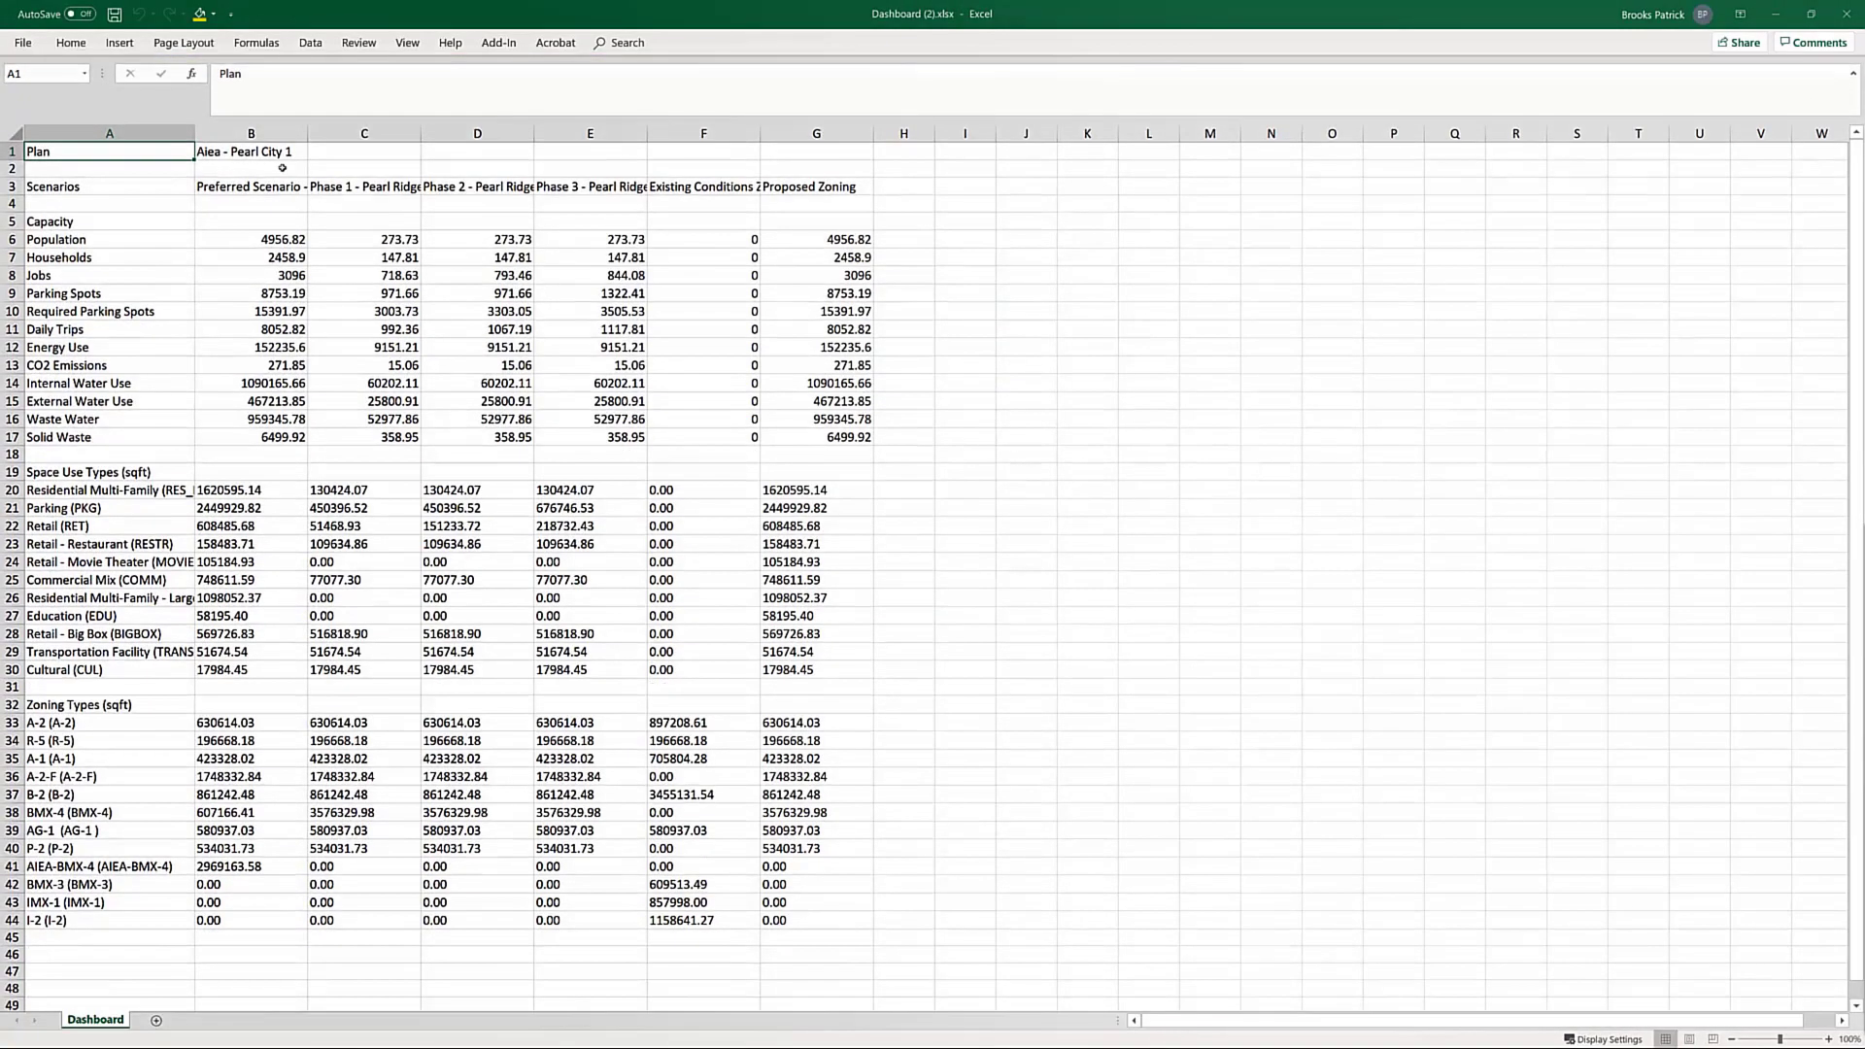
{"action": "left_click_drag", "start_coordinate": [251, 133], "coordinate": [933, 133]}
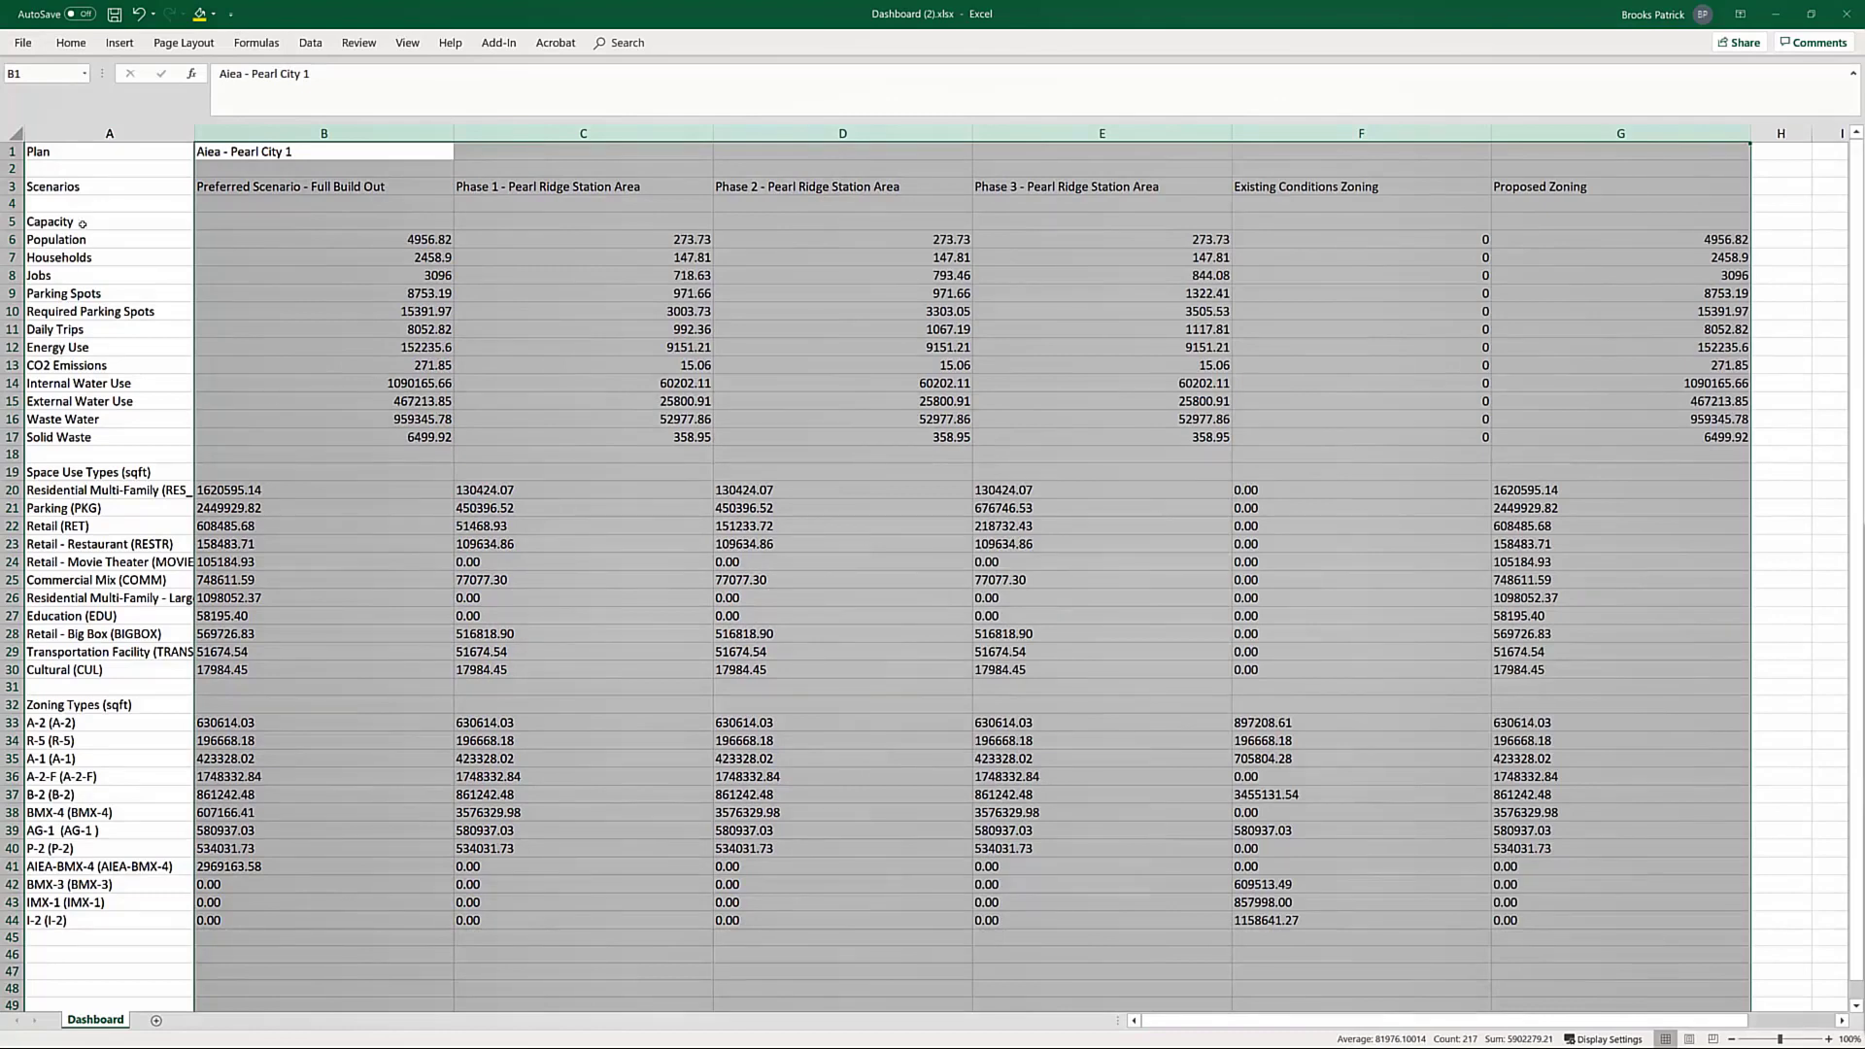
{"action": "left_click", "coordinate": [73, 187]}
{"action": "left_click_drag", "start_coordinate": [76, 187], "coordinate": [1492, 195]}
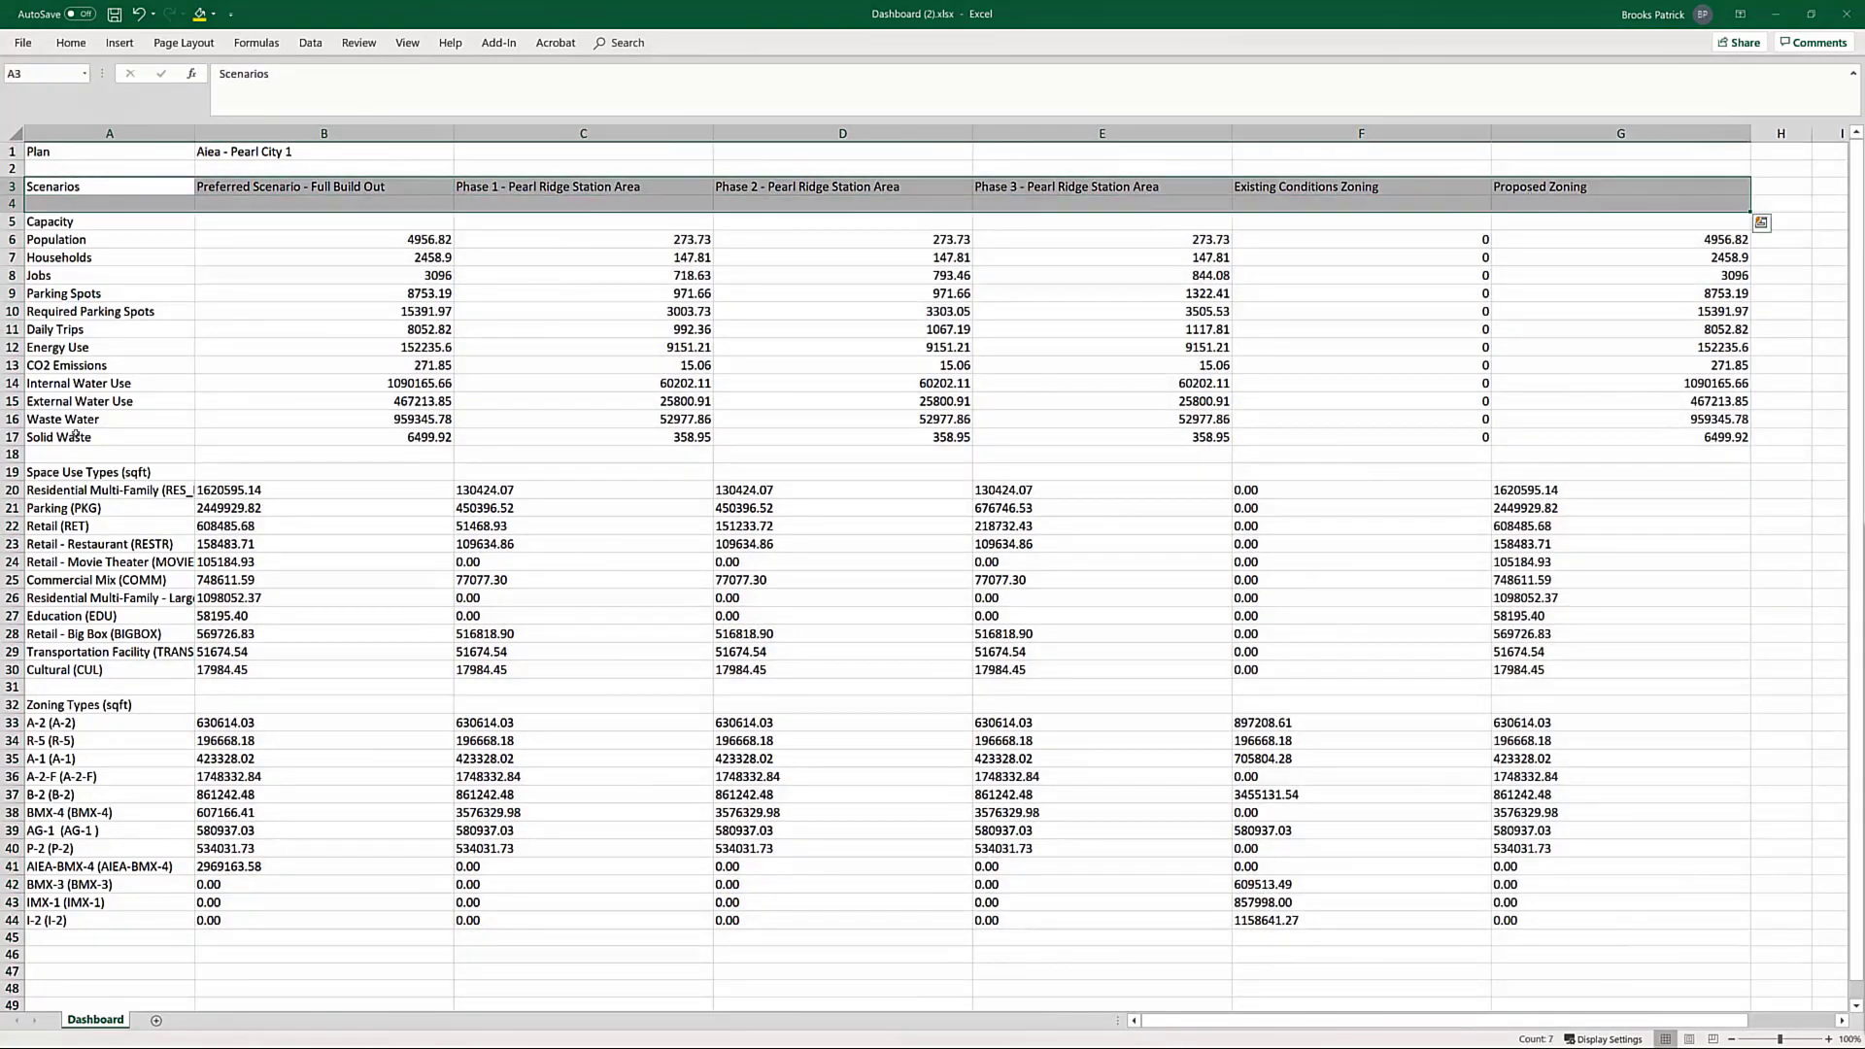
{"action": "left_click_drag", "start_coordinate": [67, 470], "coordinate": [1564, 668]}
{"action": "left_click_drag", "start_coordinate": [81, 701], "coordinate": [1504, 955]}
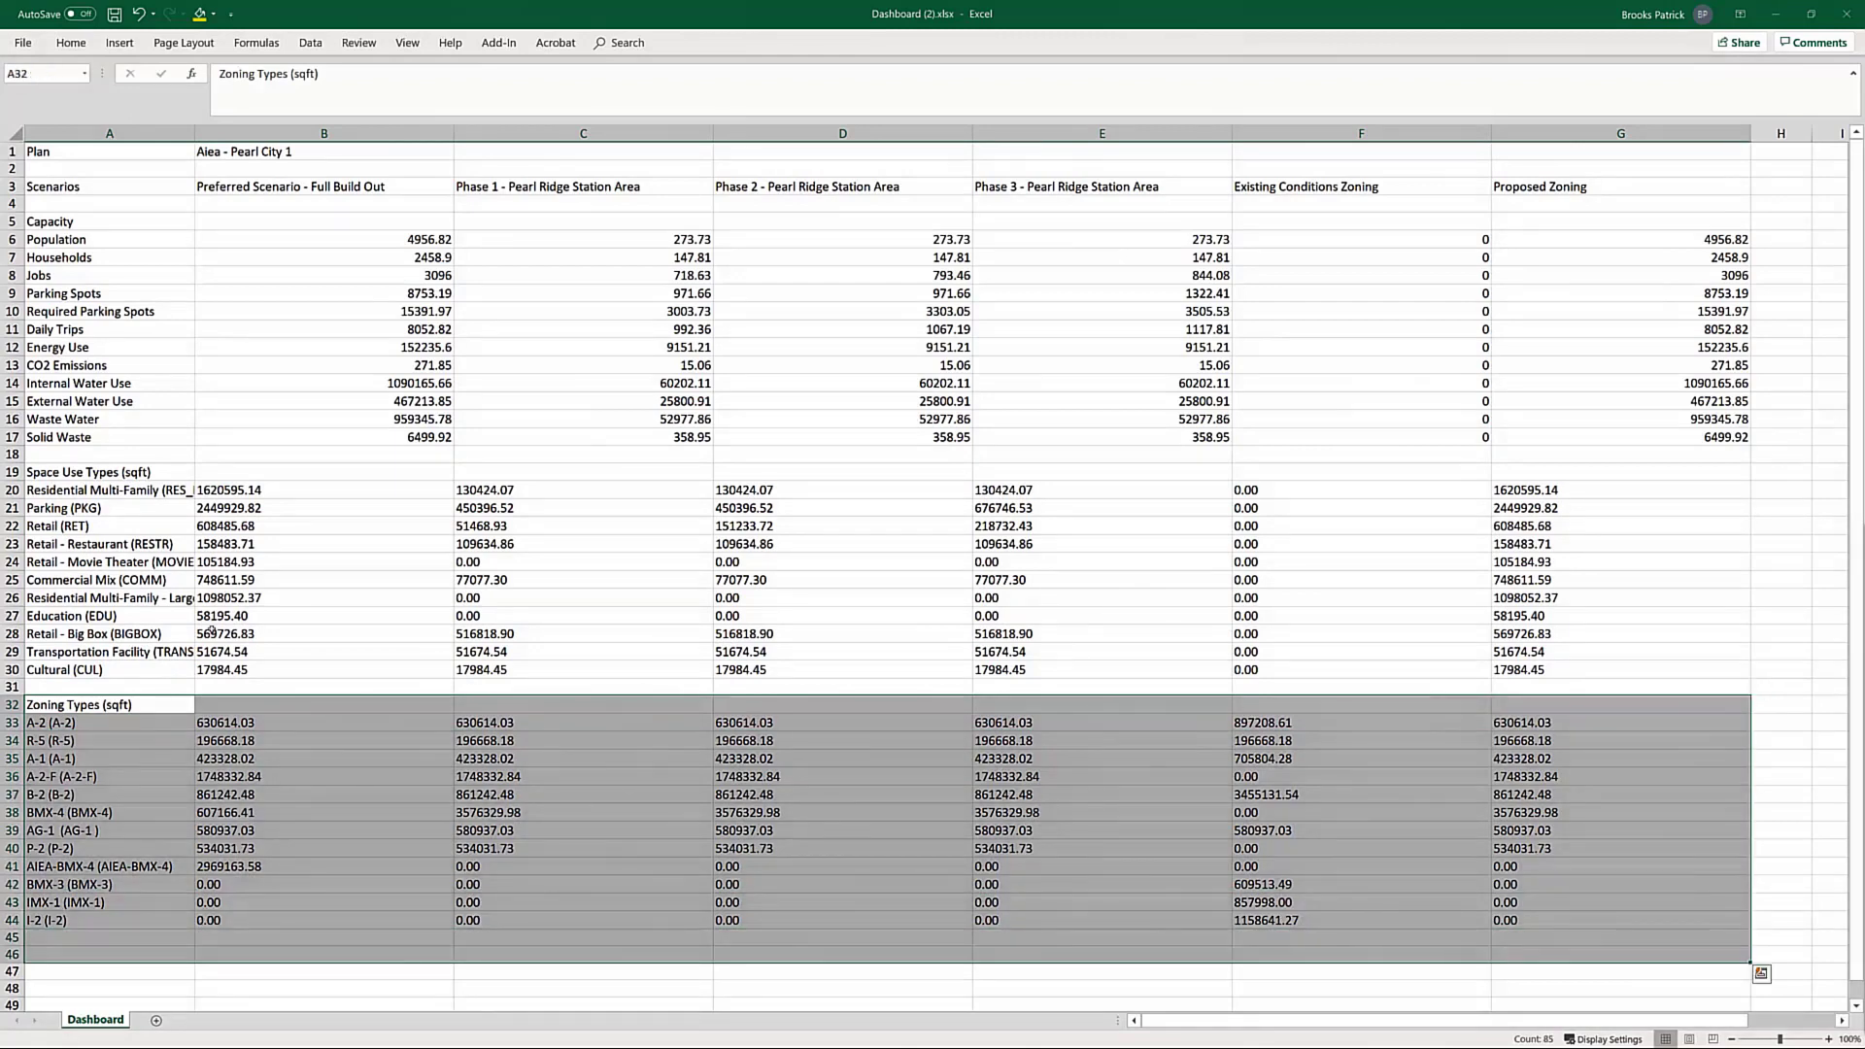
Close the workbook without saving, return to ArcGIS Urban, and open the management list of space use types
{"action": "left_click", "coordinate": [1845, 14]}
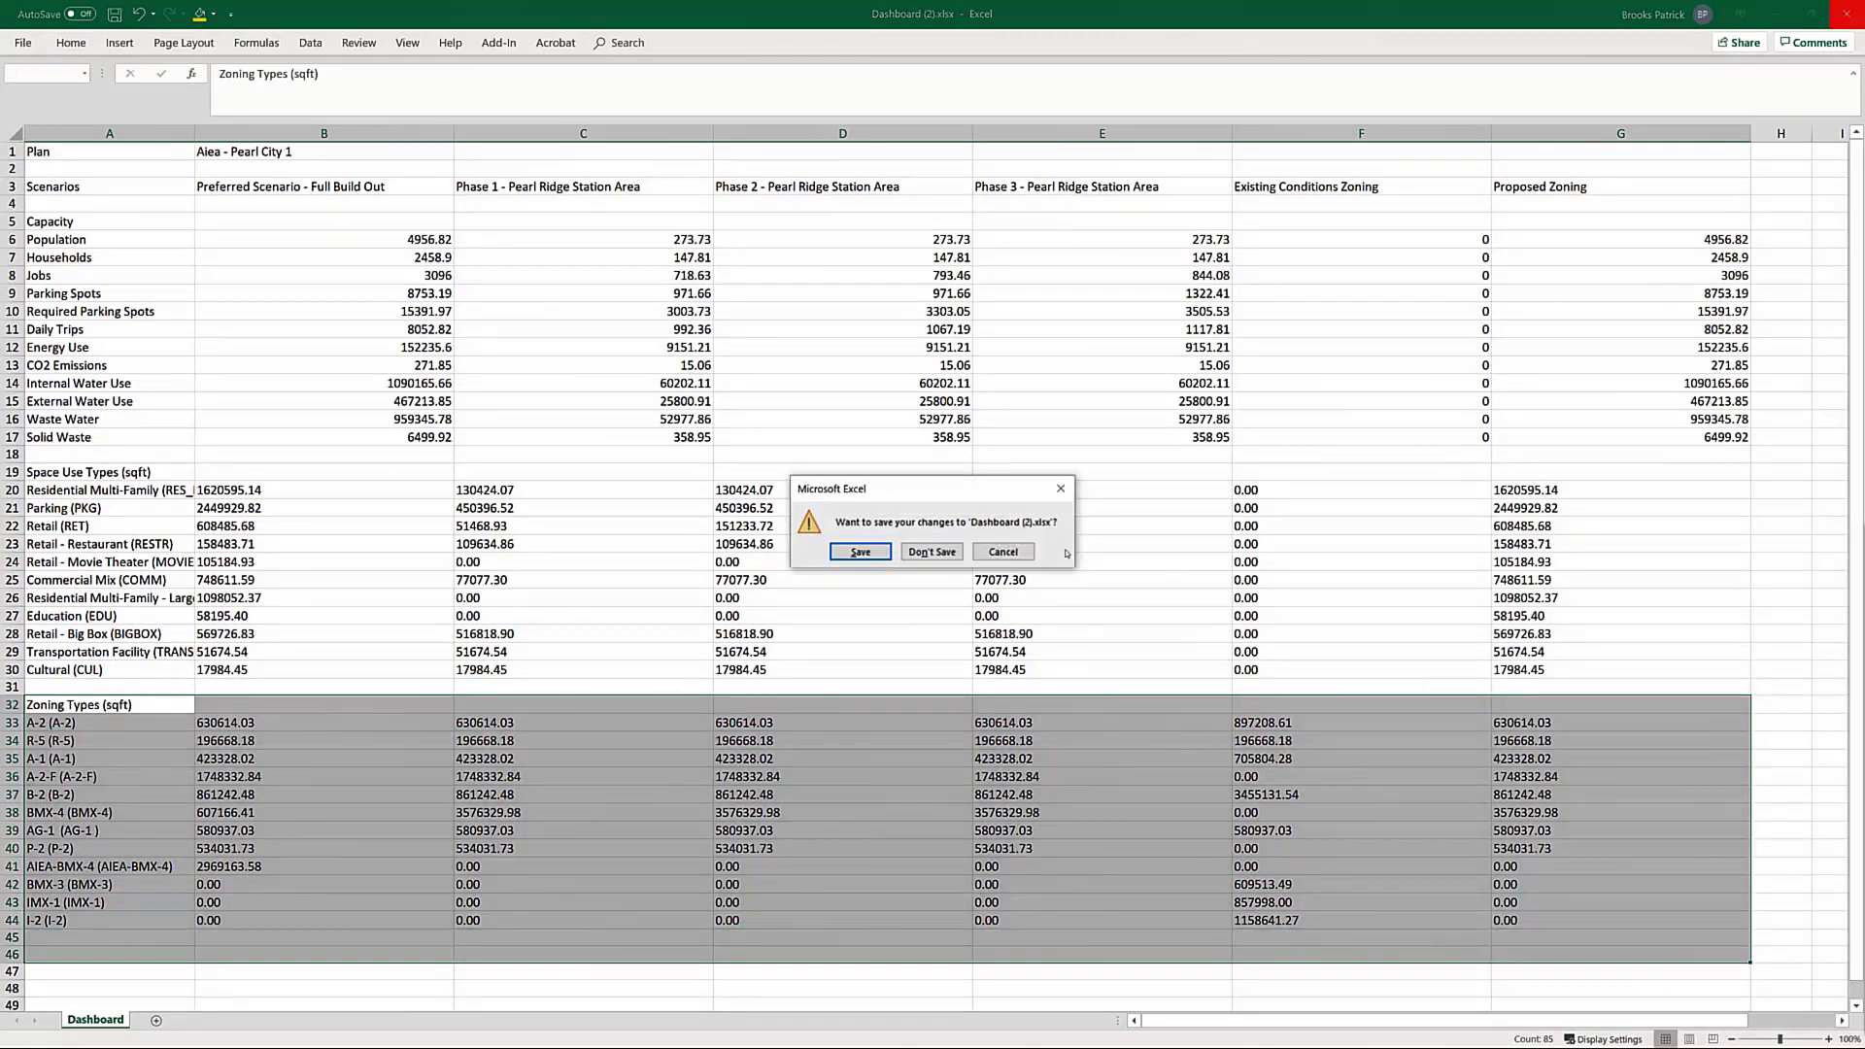
{"action": "left_click", "coordinate": [938, 556]}
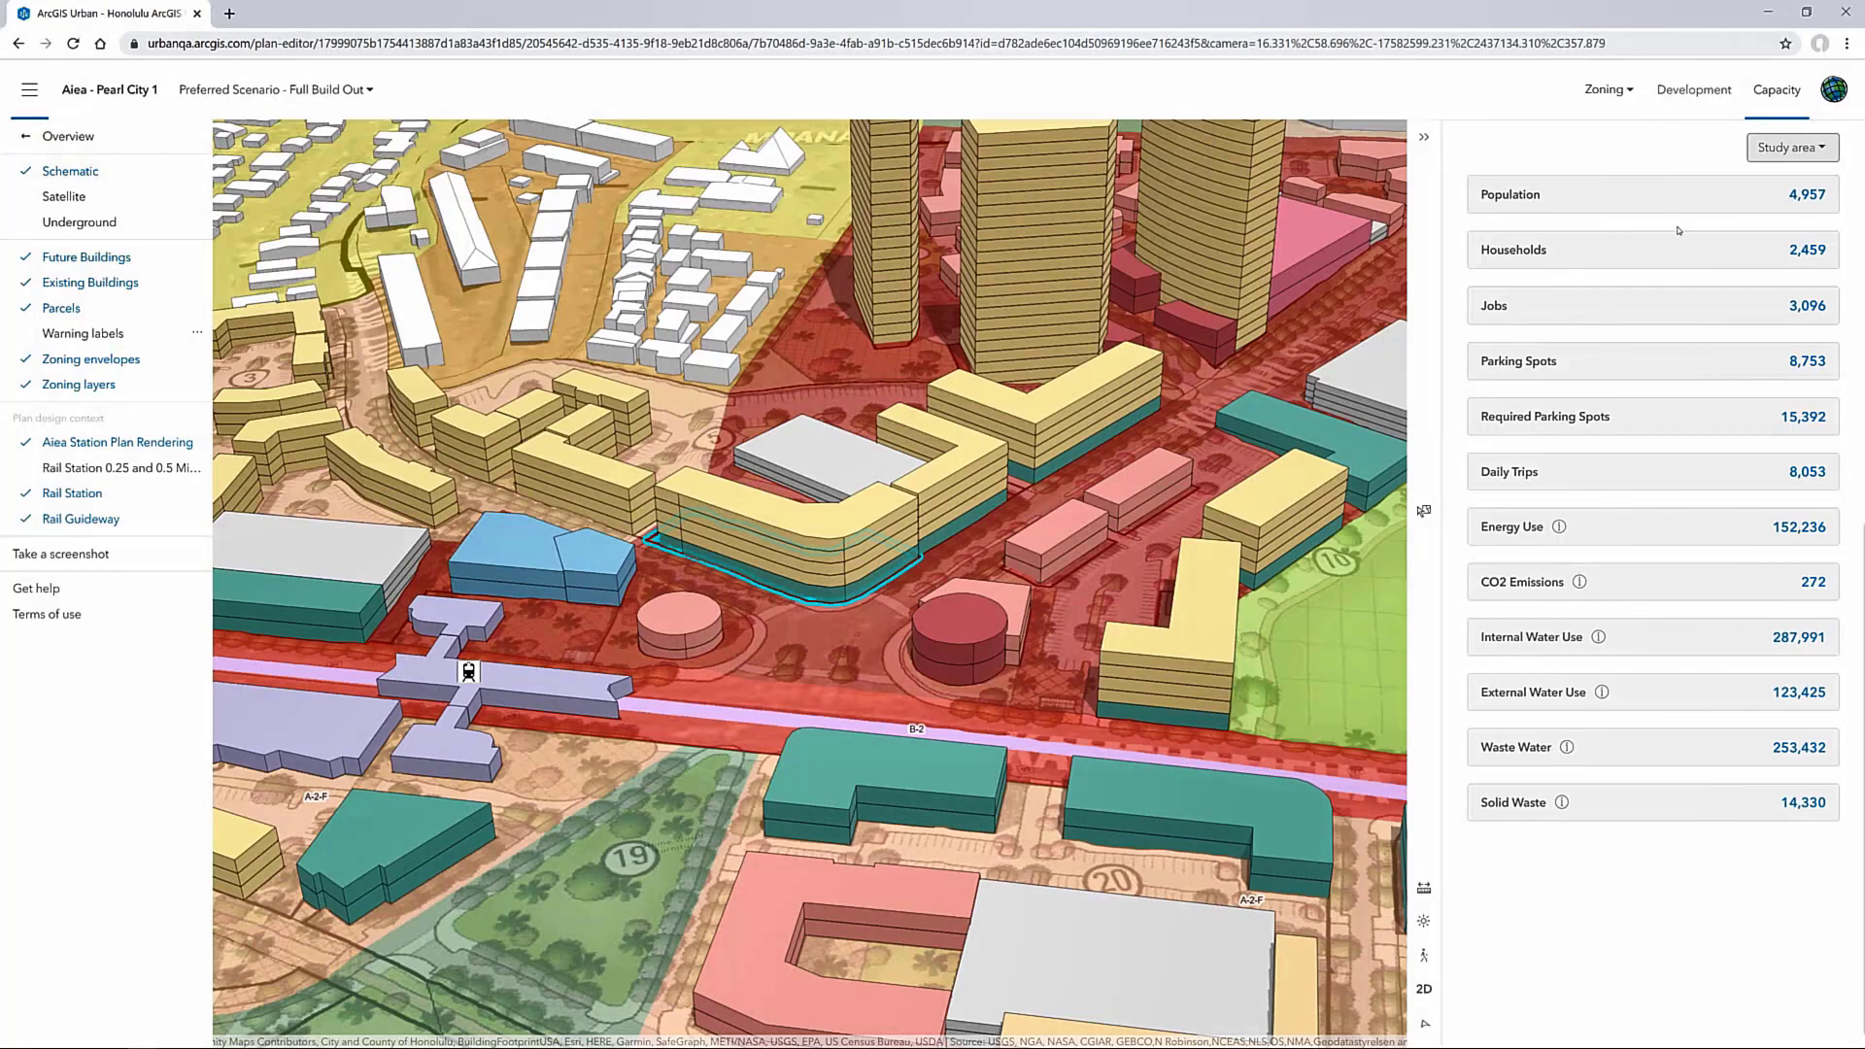
{"action": "left_click", "coordinate": [1694, 89]}
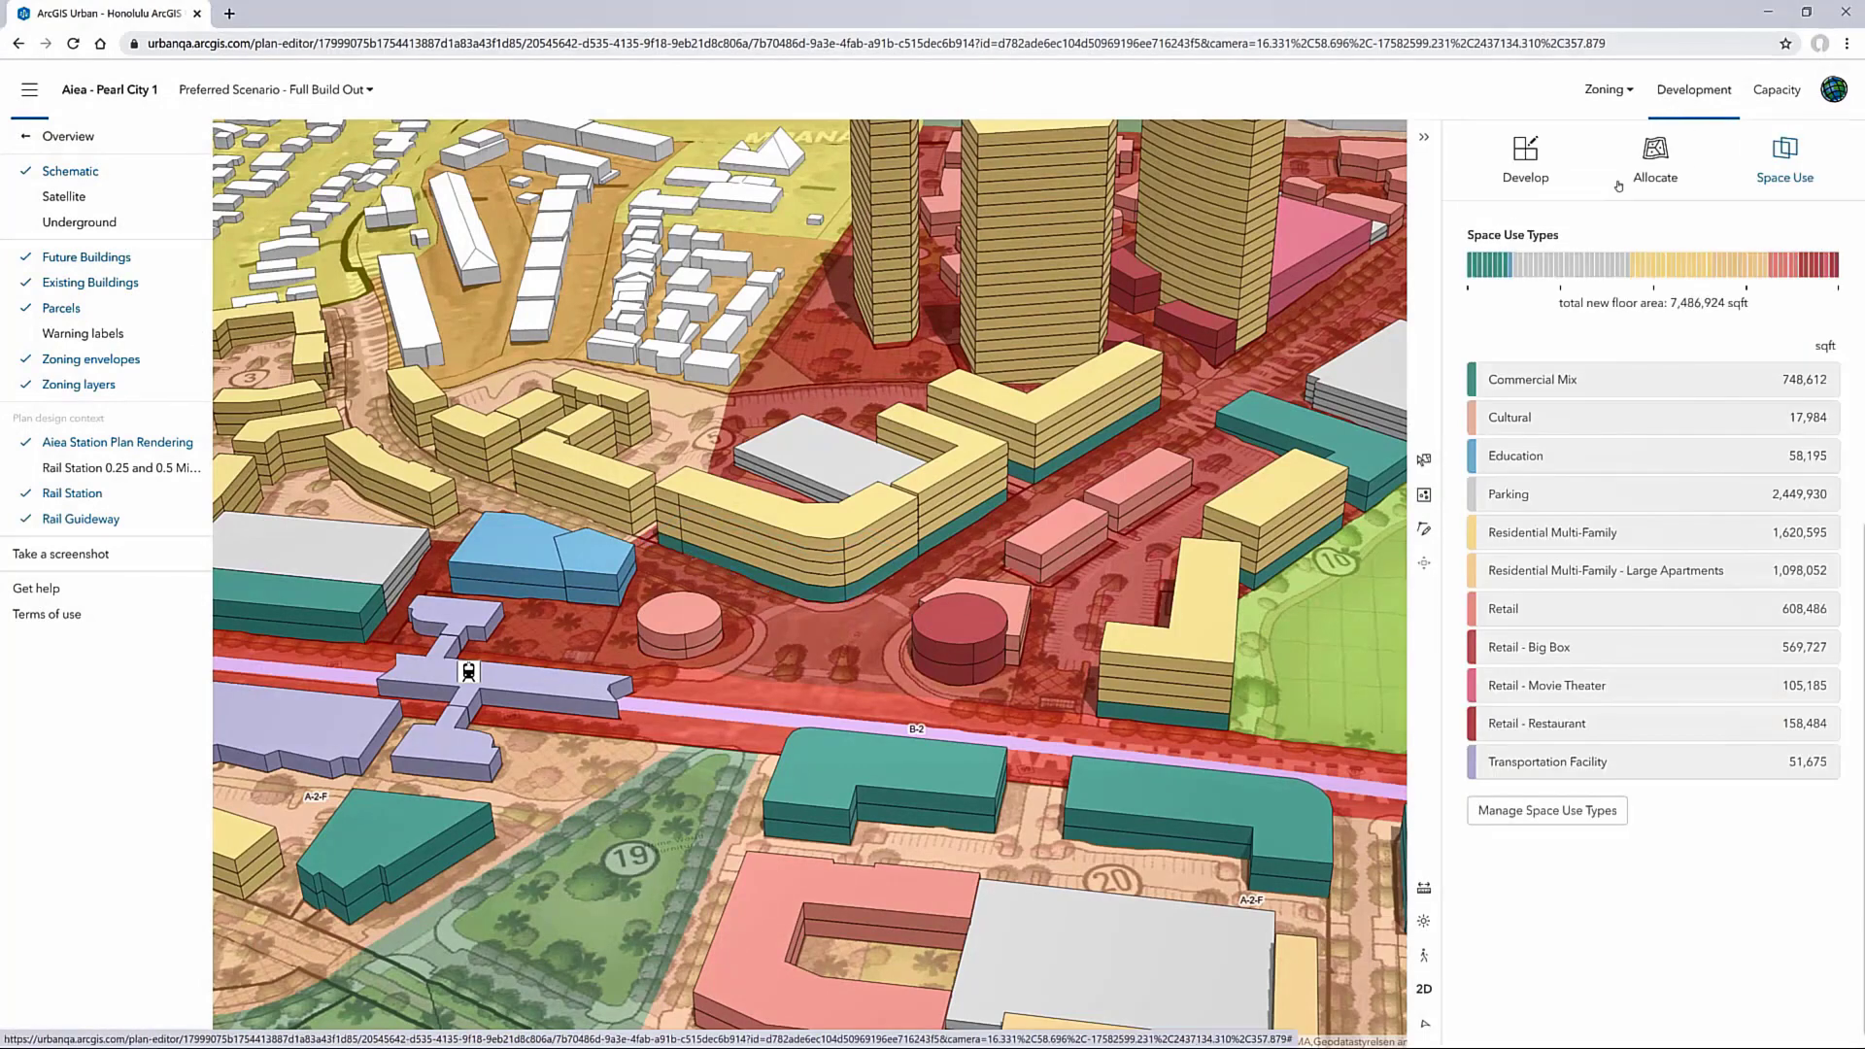
{"action": "left_click", "coordinate": [1559, 816]}
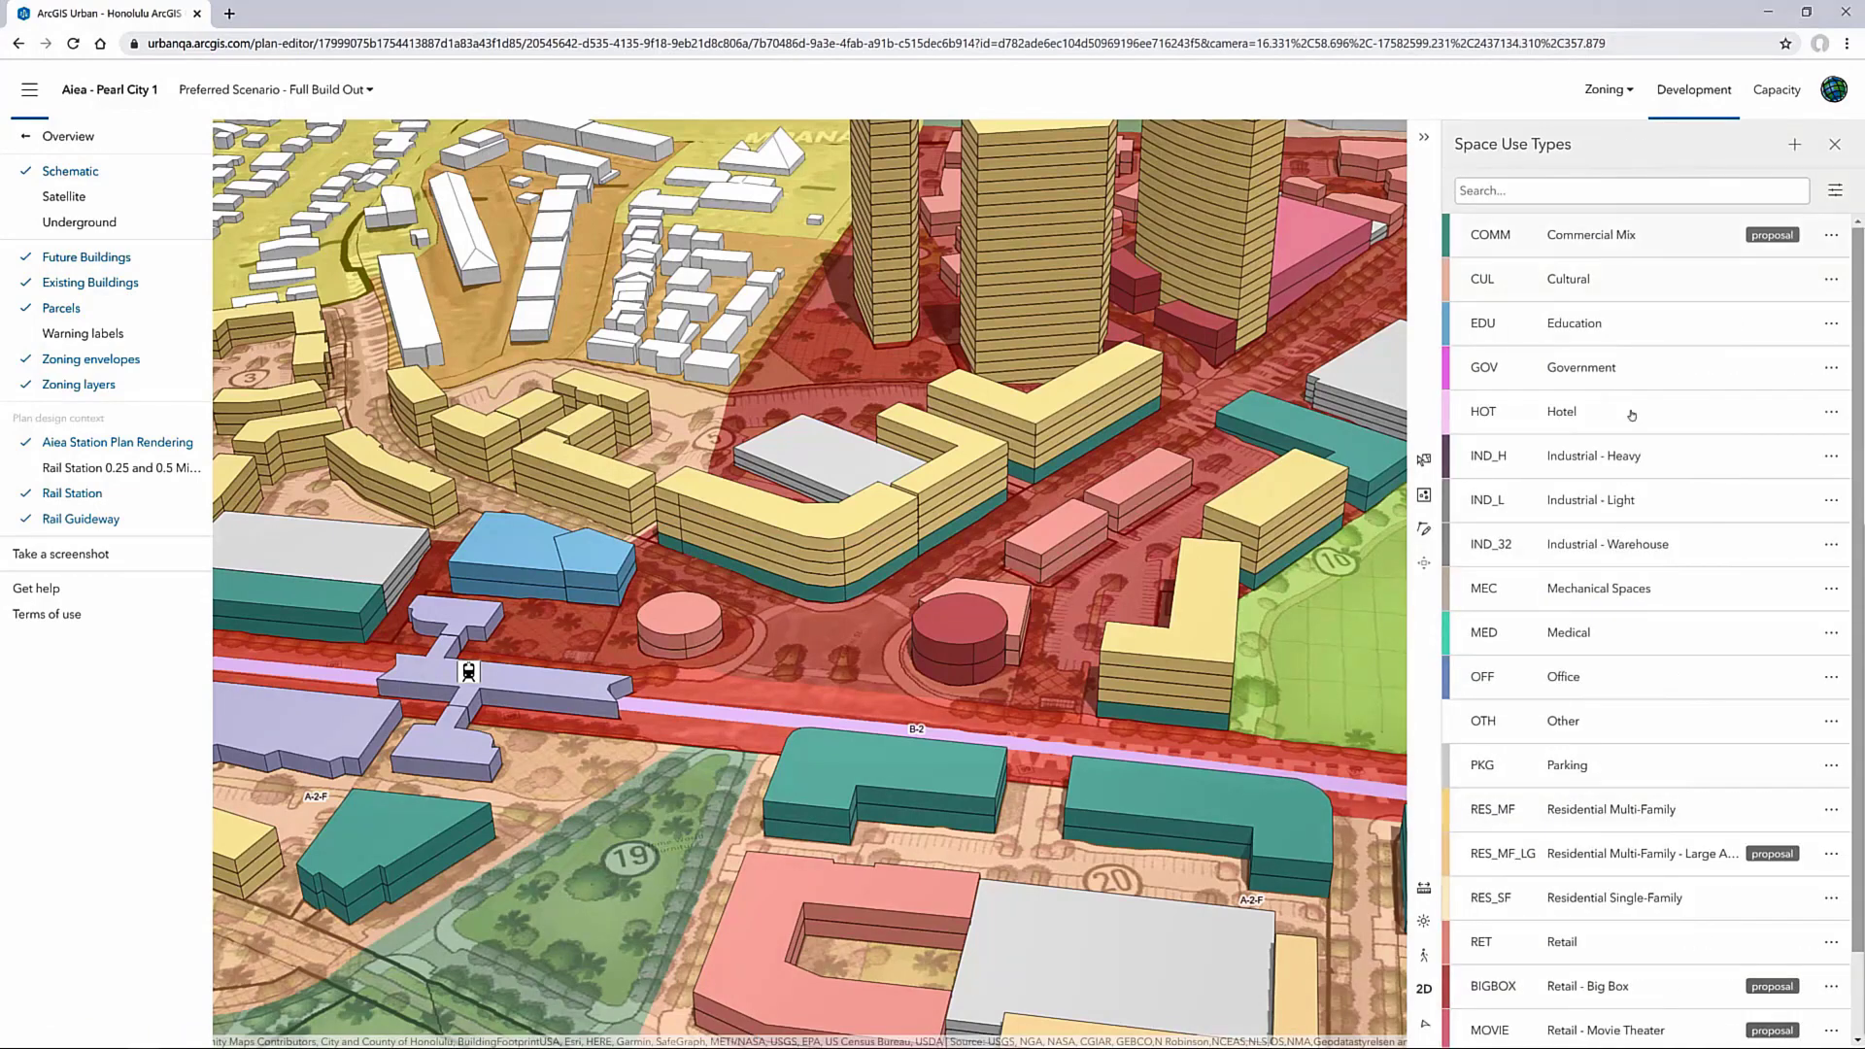
Start a new space use type with the label BREW, the description Brewery and the random colour #f2768b
{"action": "left_click", "coordinate": [1795, 147]}
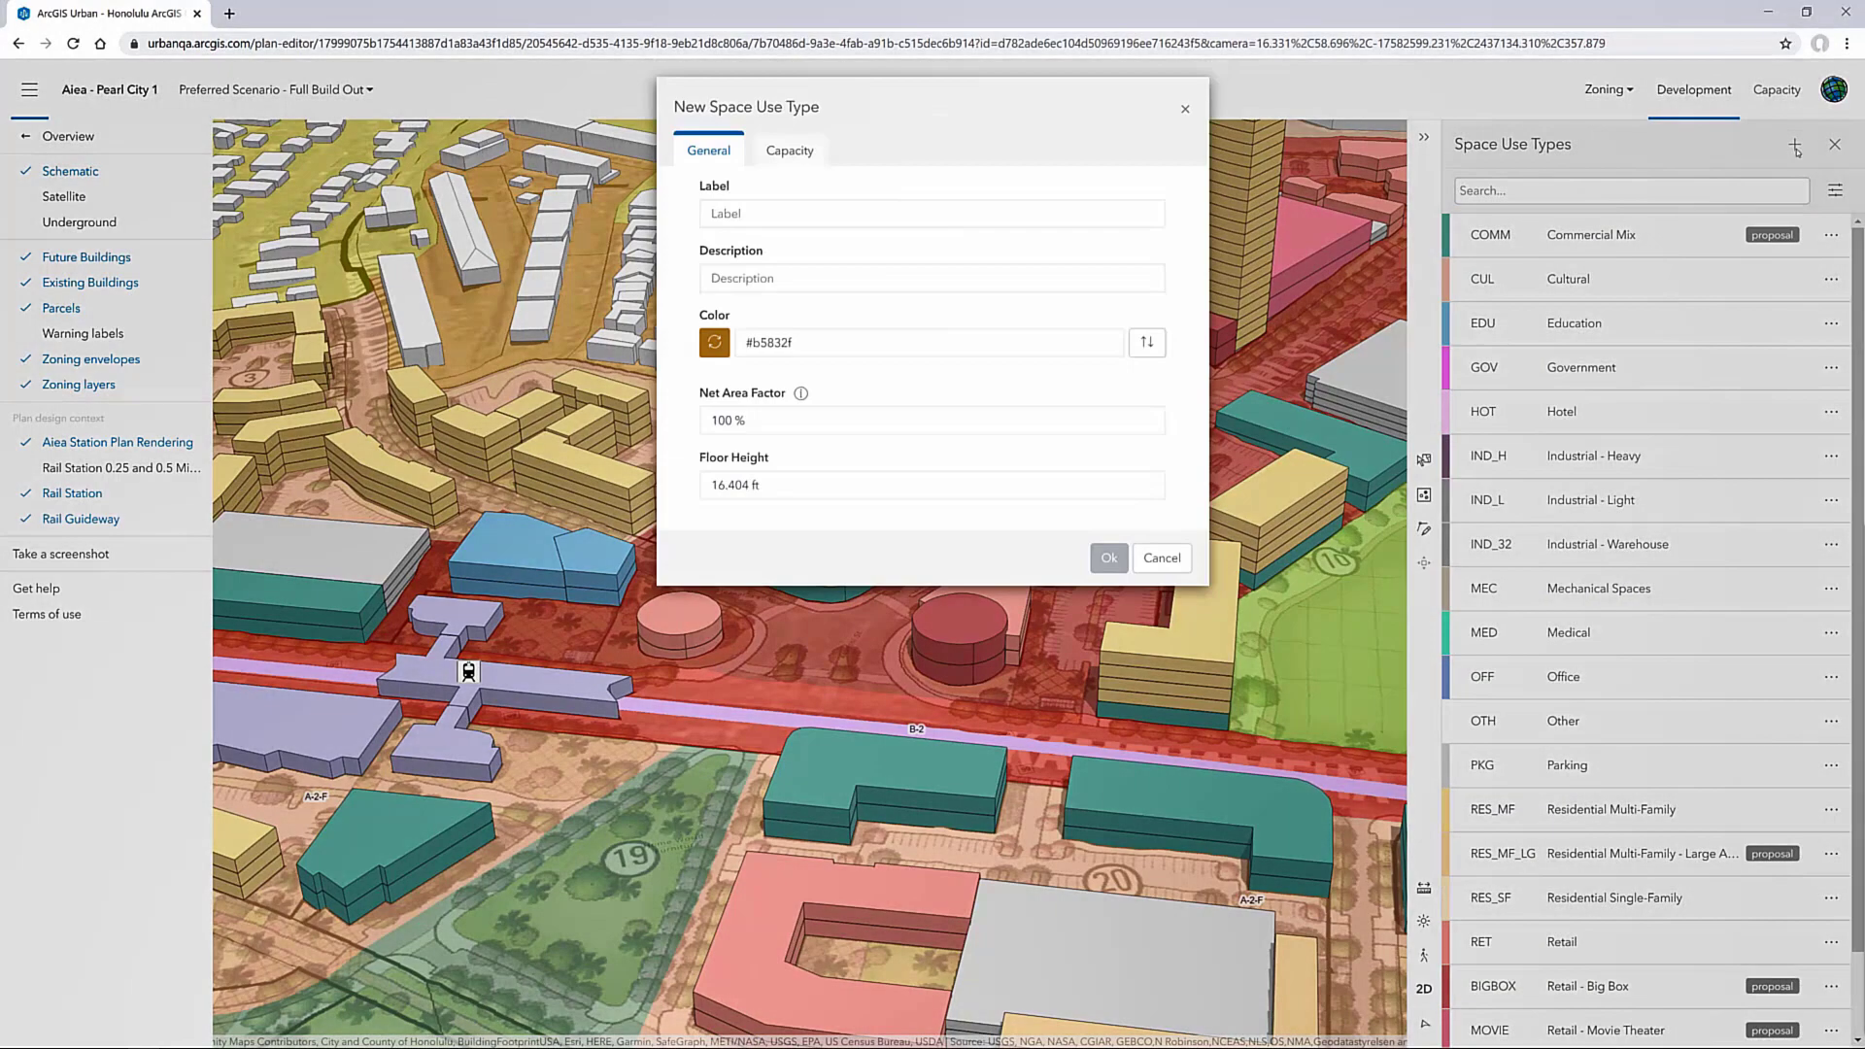
{"action": "left_click", "coordinate": [712, 350]}
{"action": "left_click", "coordinate": [718, 399]}
{"action": "left_click", "coordinate": [788, 224]}
{"action": "type", "text": "Brewery"}
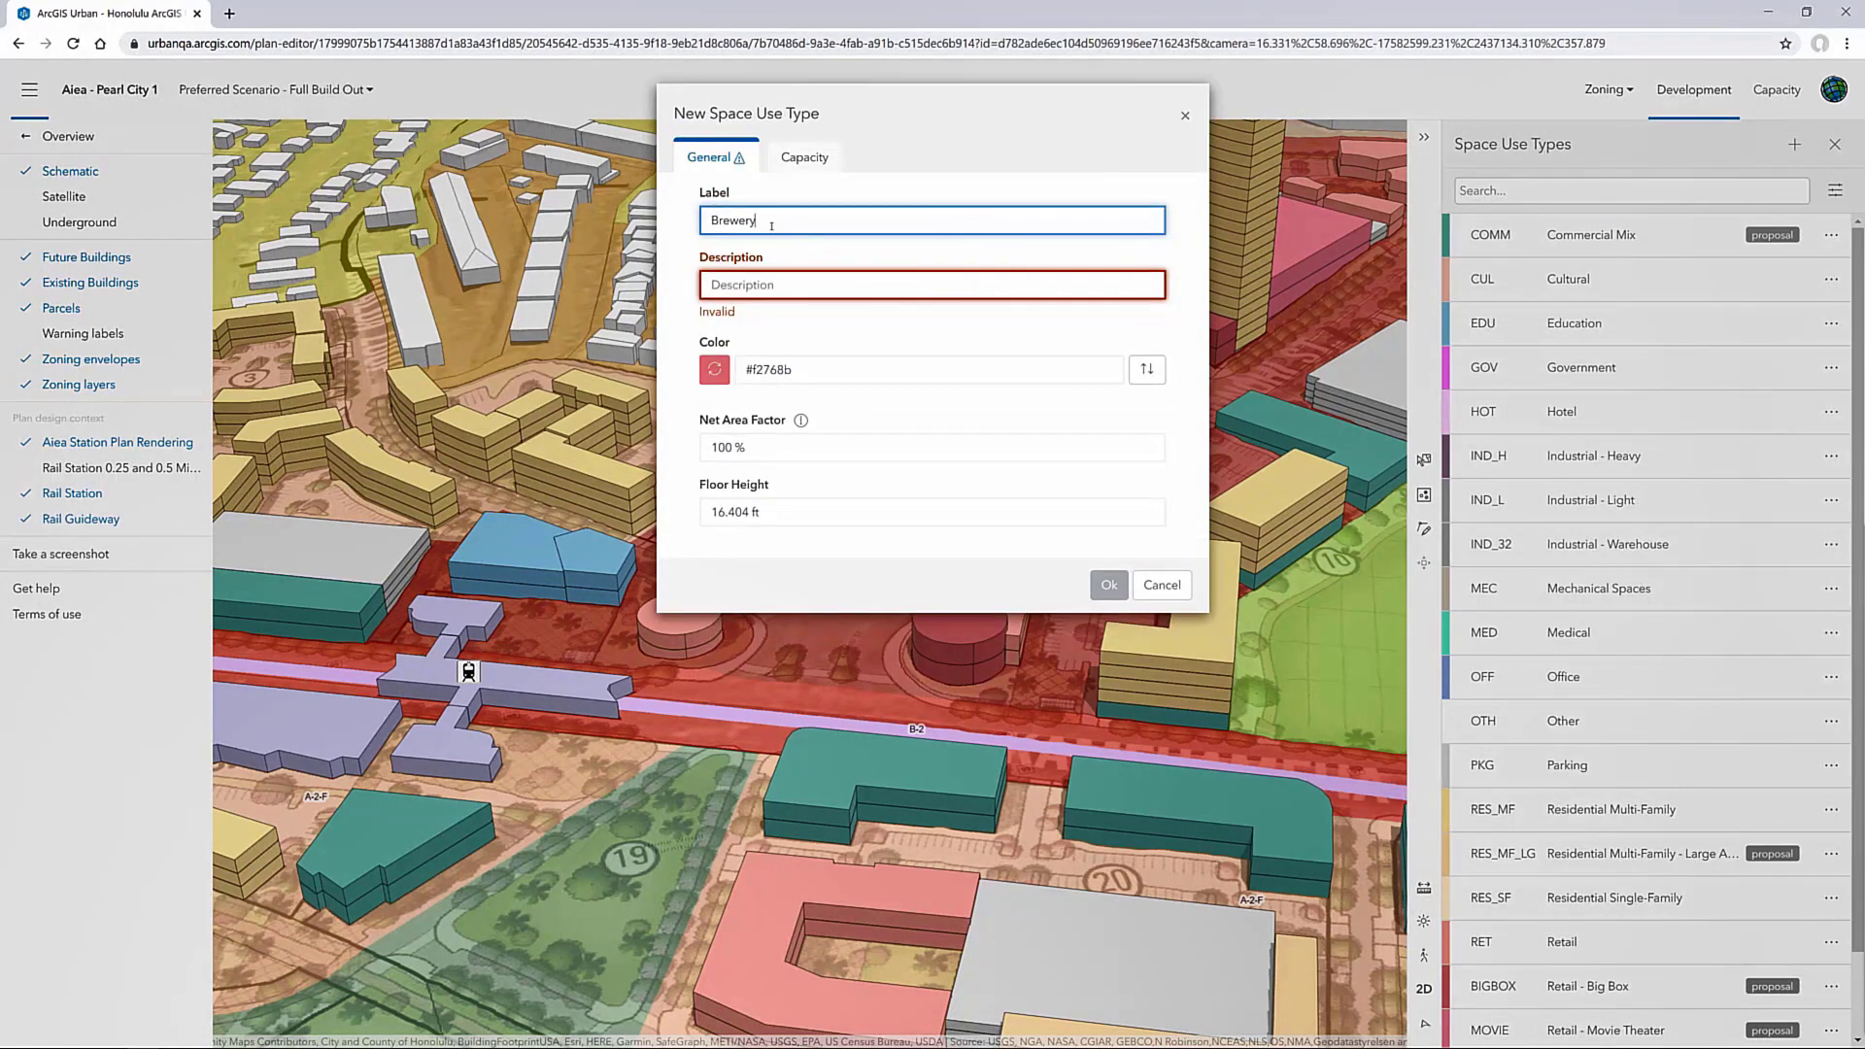
{"action": "key", "text": "ctrl+a"}
{"action": "key", "text": "ctrl+x"}
{"action": "key", "text": "Tab"}
{"action": "key", "text": "ctrl+v"}
{"action": "left_click", "coordinate": [771, 225]}
{"action": "type", "text": "BREW"}
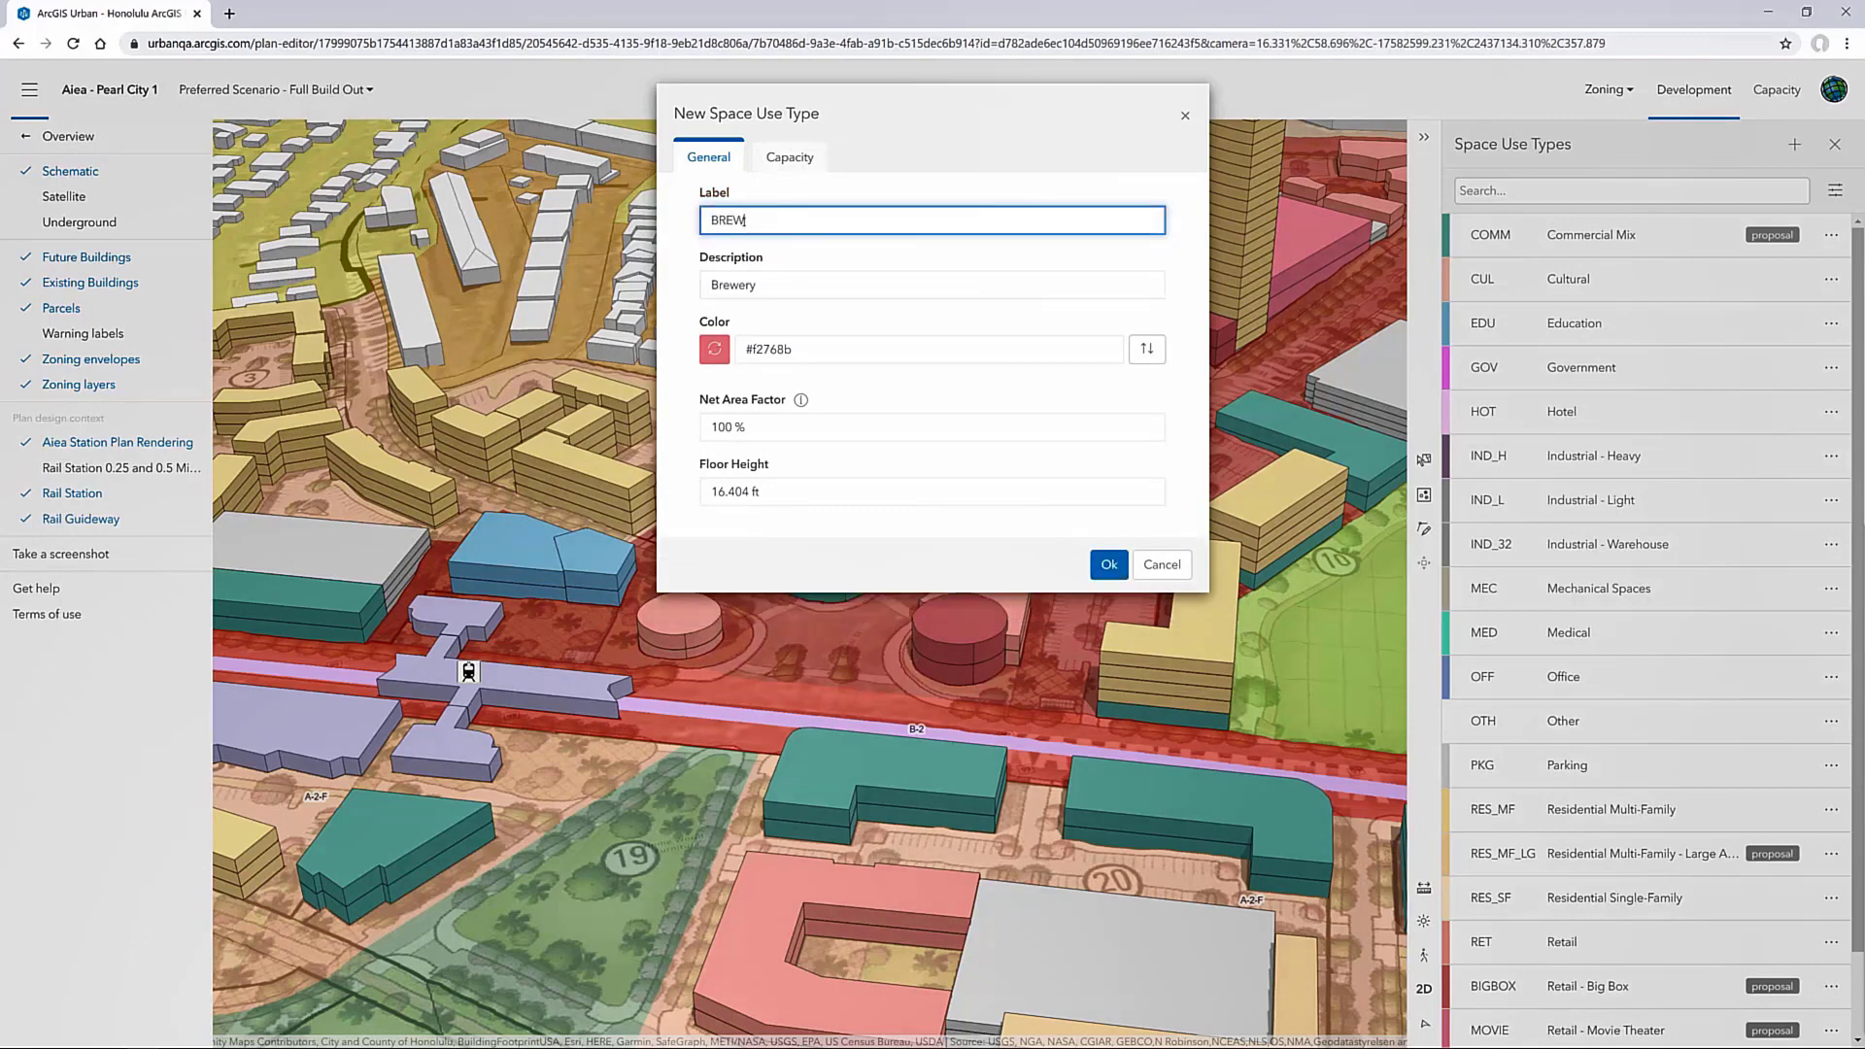
Set the Brewery space use type's net area factor to 80 % and its floor height to 25 ft
{"action": "left_click", "coordinate": [806, 248]}
{"action": "left_click_drag", "start_coordinate": [741, 425], "coordinate": [696, 436]}
{"action": "type", "text": "80"}
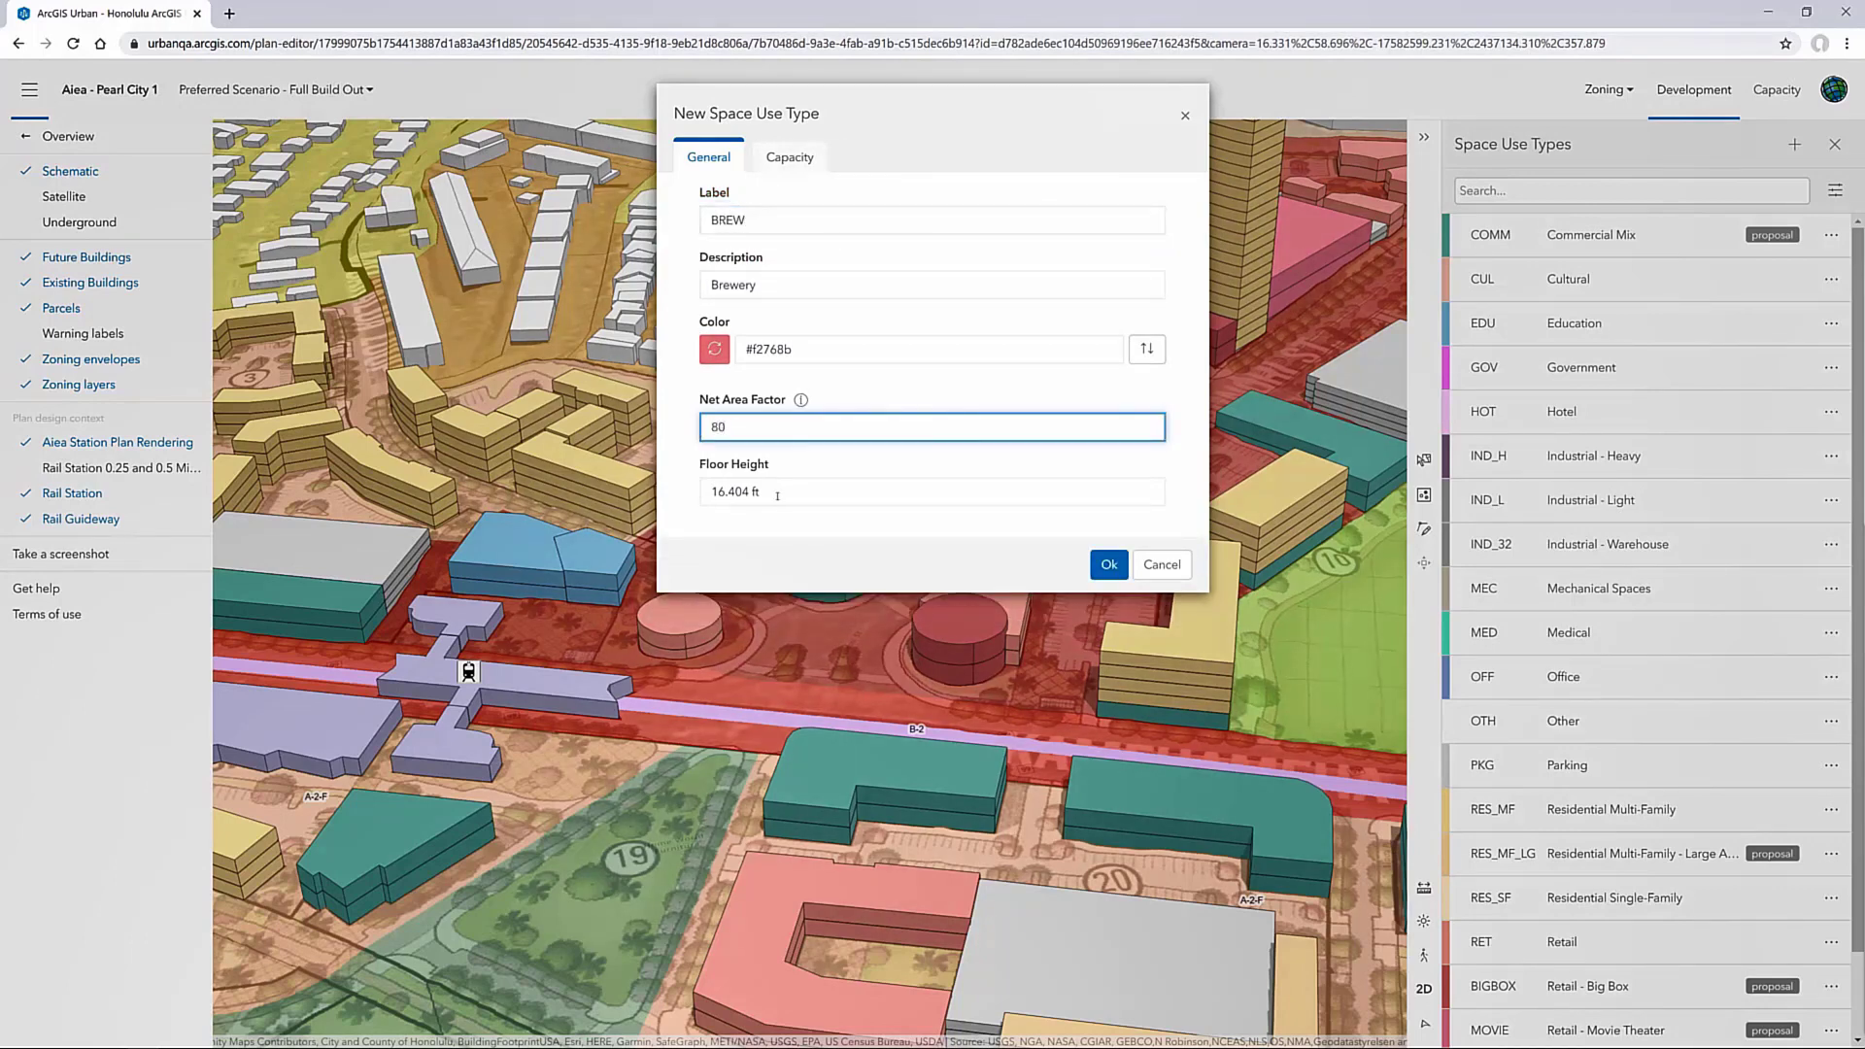
{"action": "left_click_drag", "start_coordinate": [777, 496], "coordinate": [691, 501]}
{"action": "type", "text": "25"}
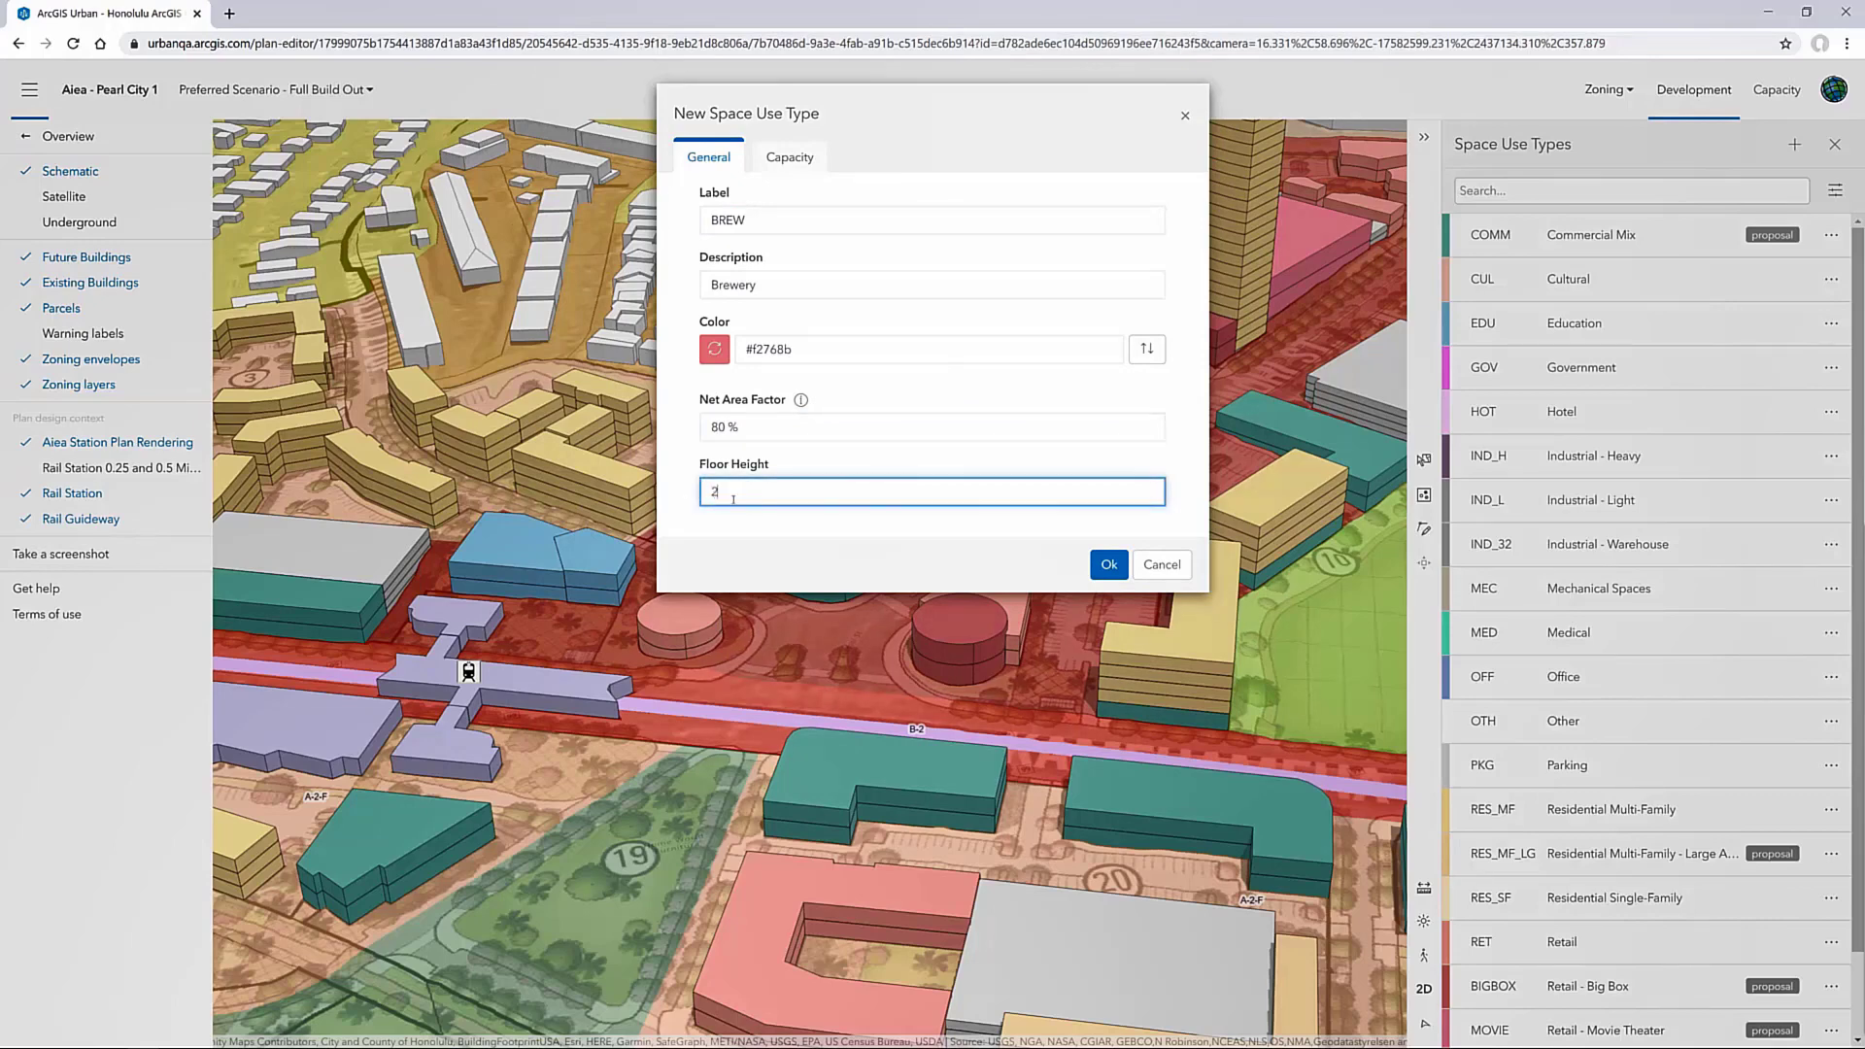
{"action": "left_click", "coordinate": [787, 523]}
Set the Brewery capacity to 3,000 sqft per job and 2,000 sqft per parking spot
{"action": "left_click", "coordinate": [789, 157]}
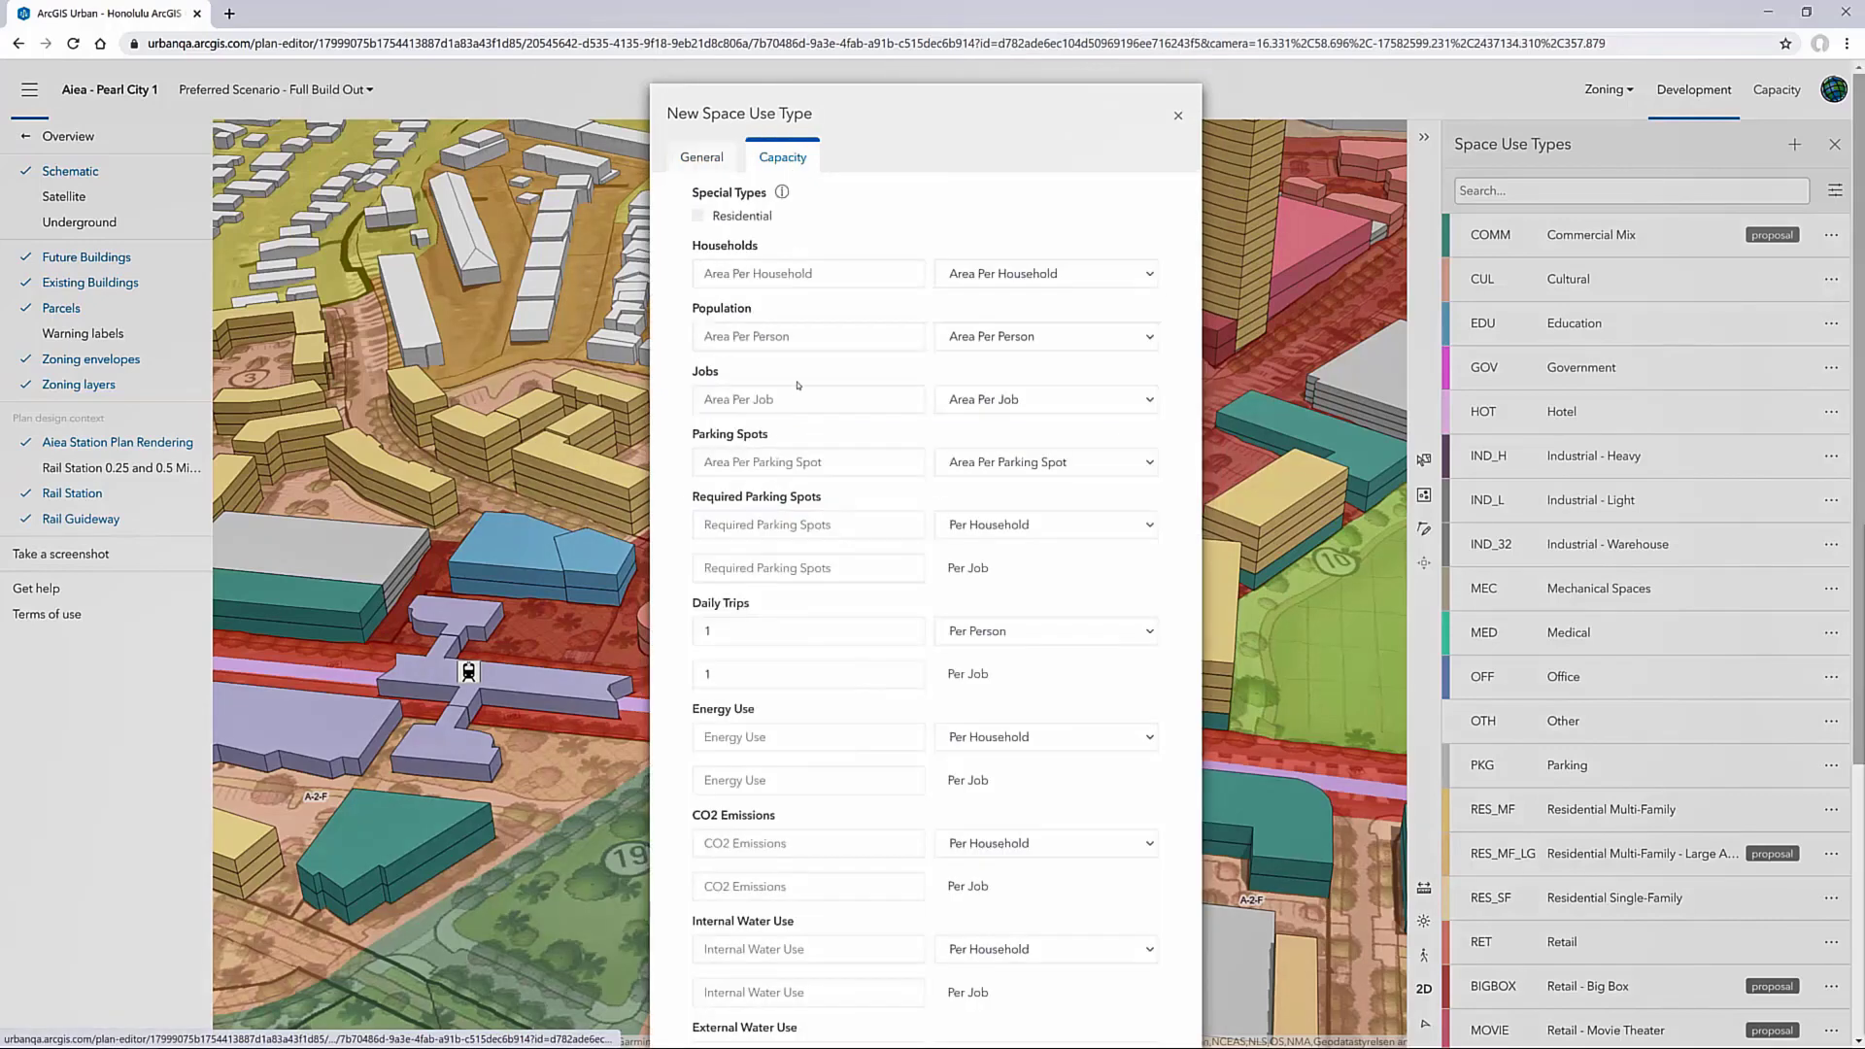
{"action": "left_click", "coordinate": [719, 402]}
{"action": "type", "text": "3000"}
{"action": "left_click", "coordinate": [713, 421]}
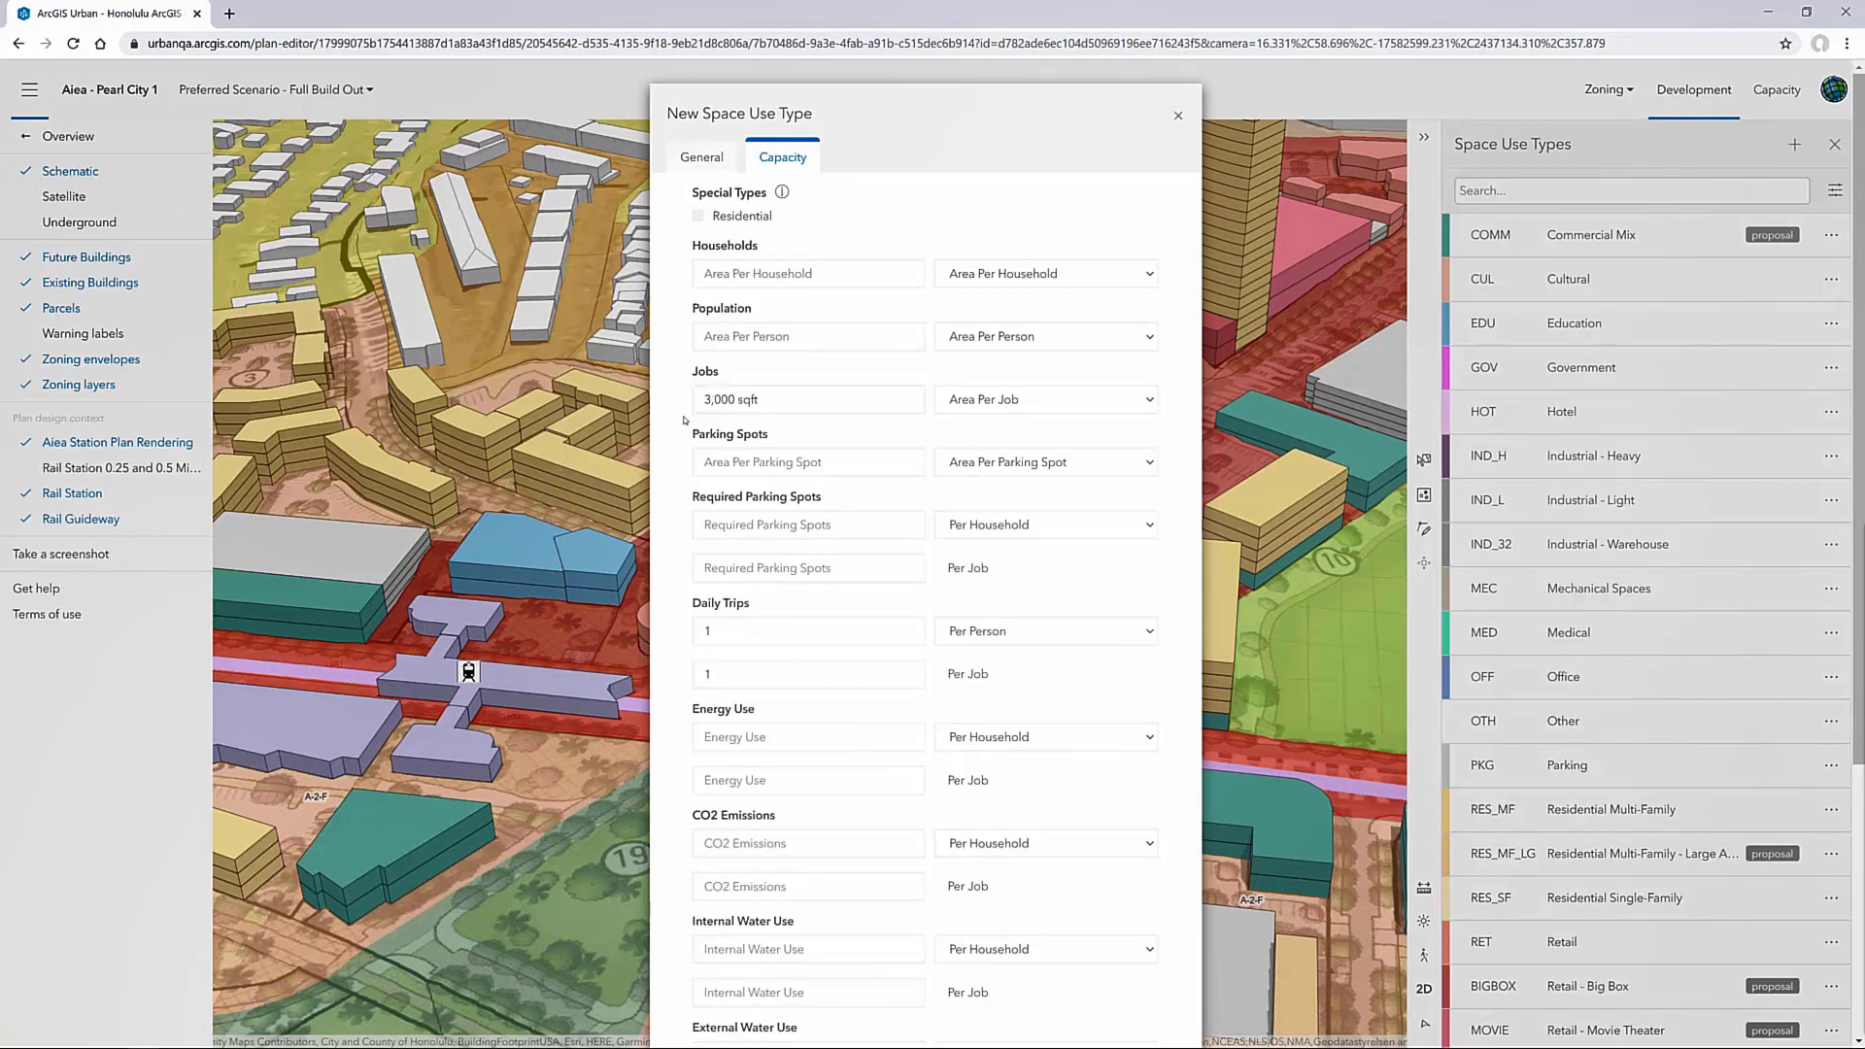
{"action": "left_click", "coordinate": [819, 462]}
{"action": "type", "text": "2000"}
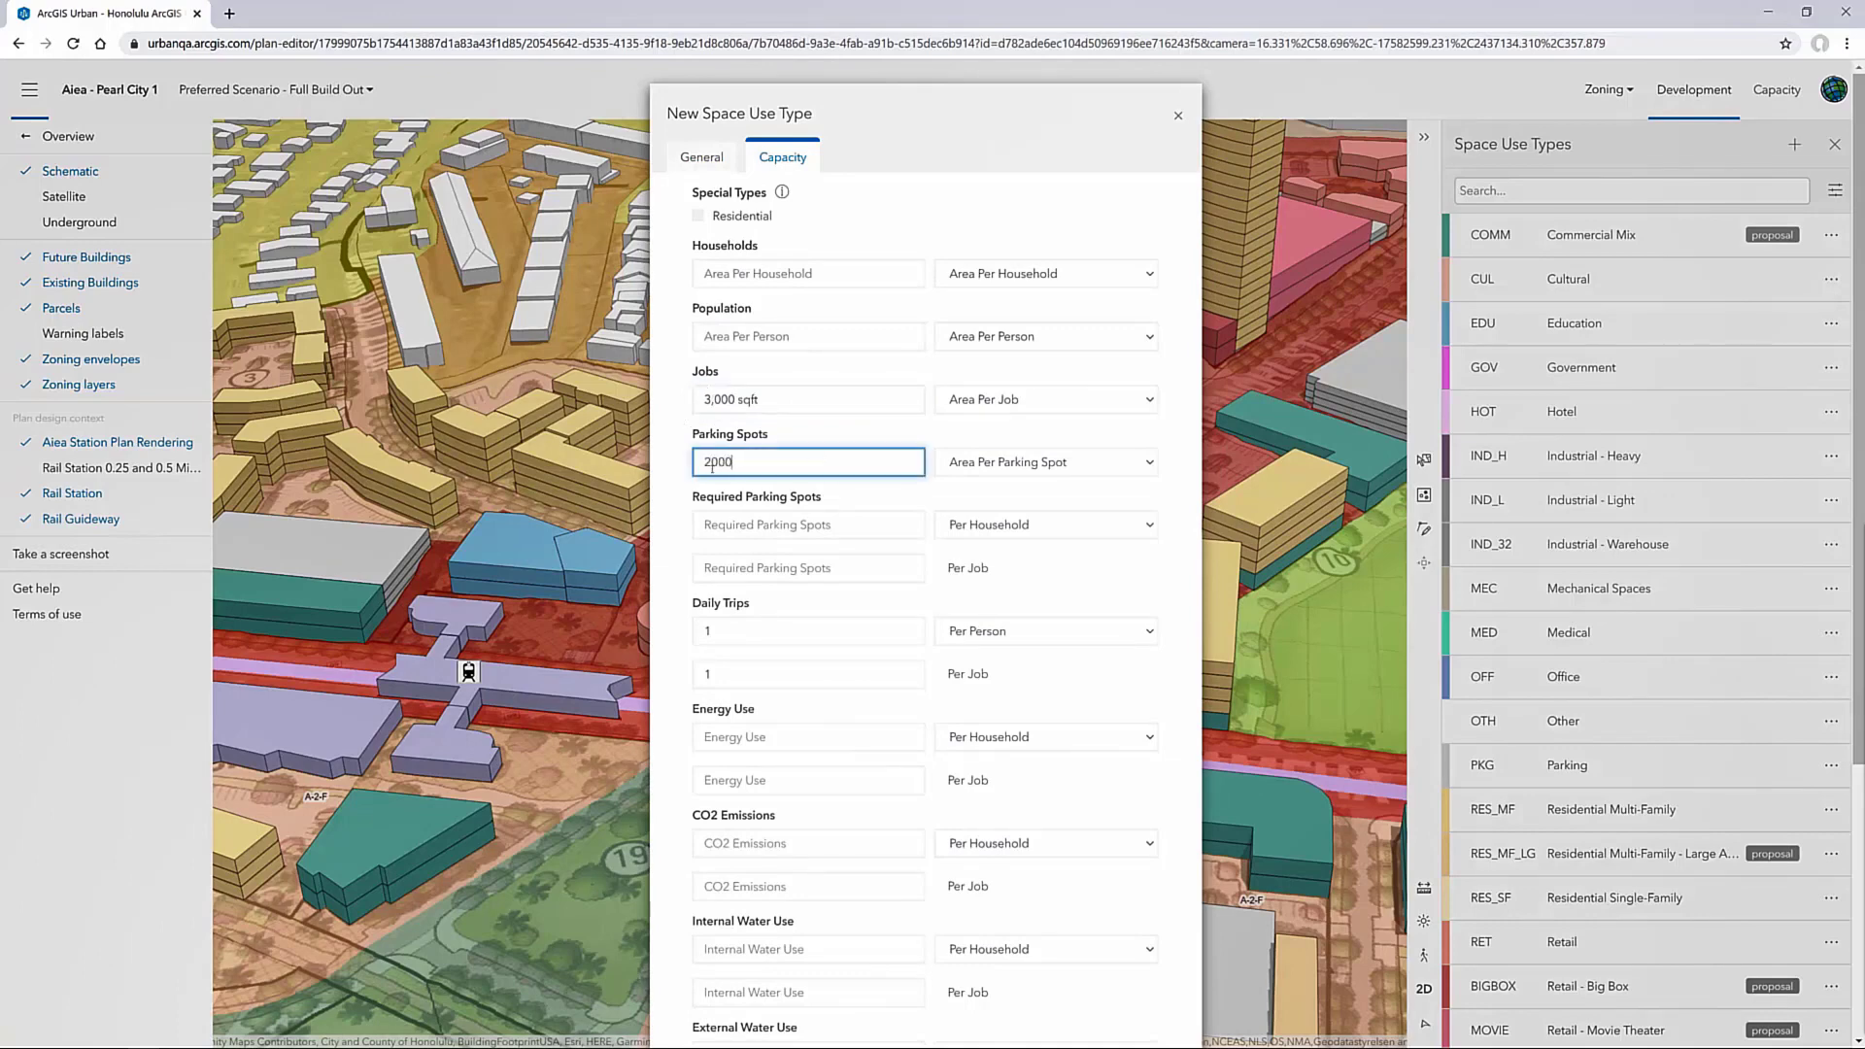
{"action": "left_click", "coordinate": [758, 486]}
Set the required parking spots to 2 per job, save the Brewery space use type, and leave the type list
{"action": "left_click", "coordinate": [704, 571]}
{"action": "type", "text": "2"}
{"action": "left_click", "coordinate": [670, 583]}
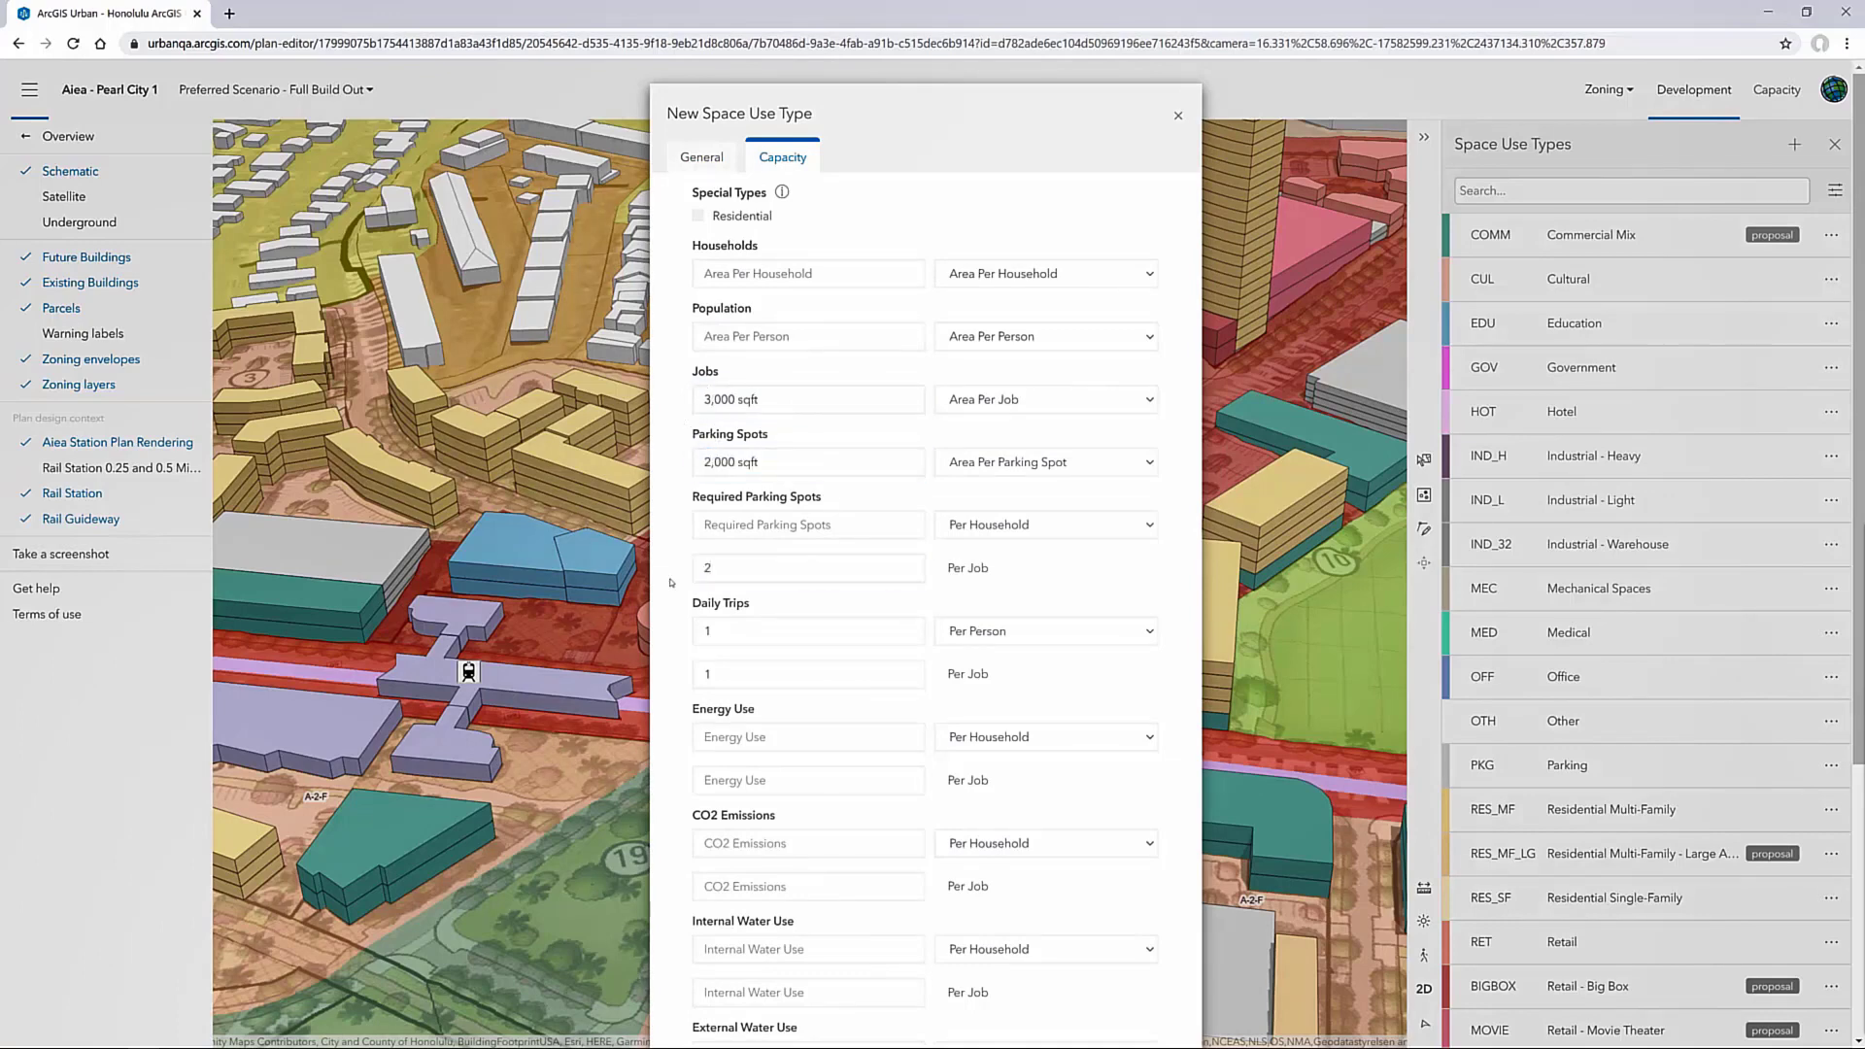
{"action": "scroll", "coordinate": [670, 583], "scroll_direction": "down", "scroll_amount": 10}
{"action": "left_click", "coordinate": [1093, 993]}
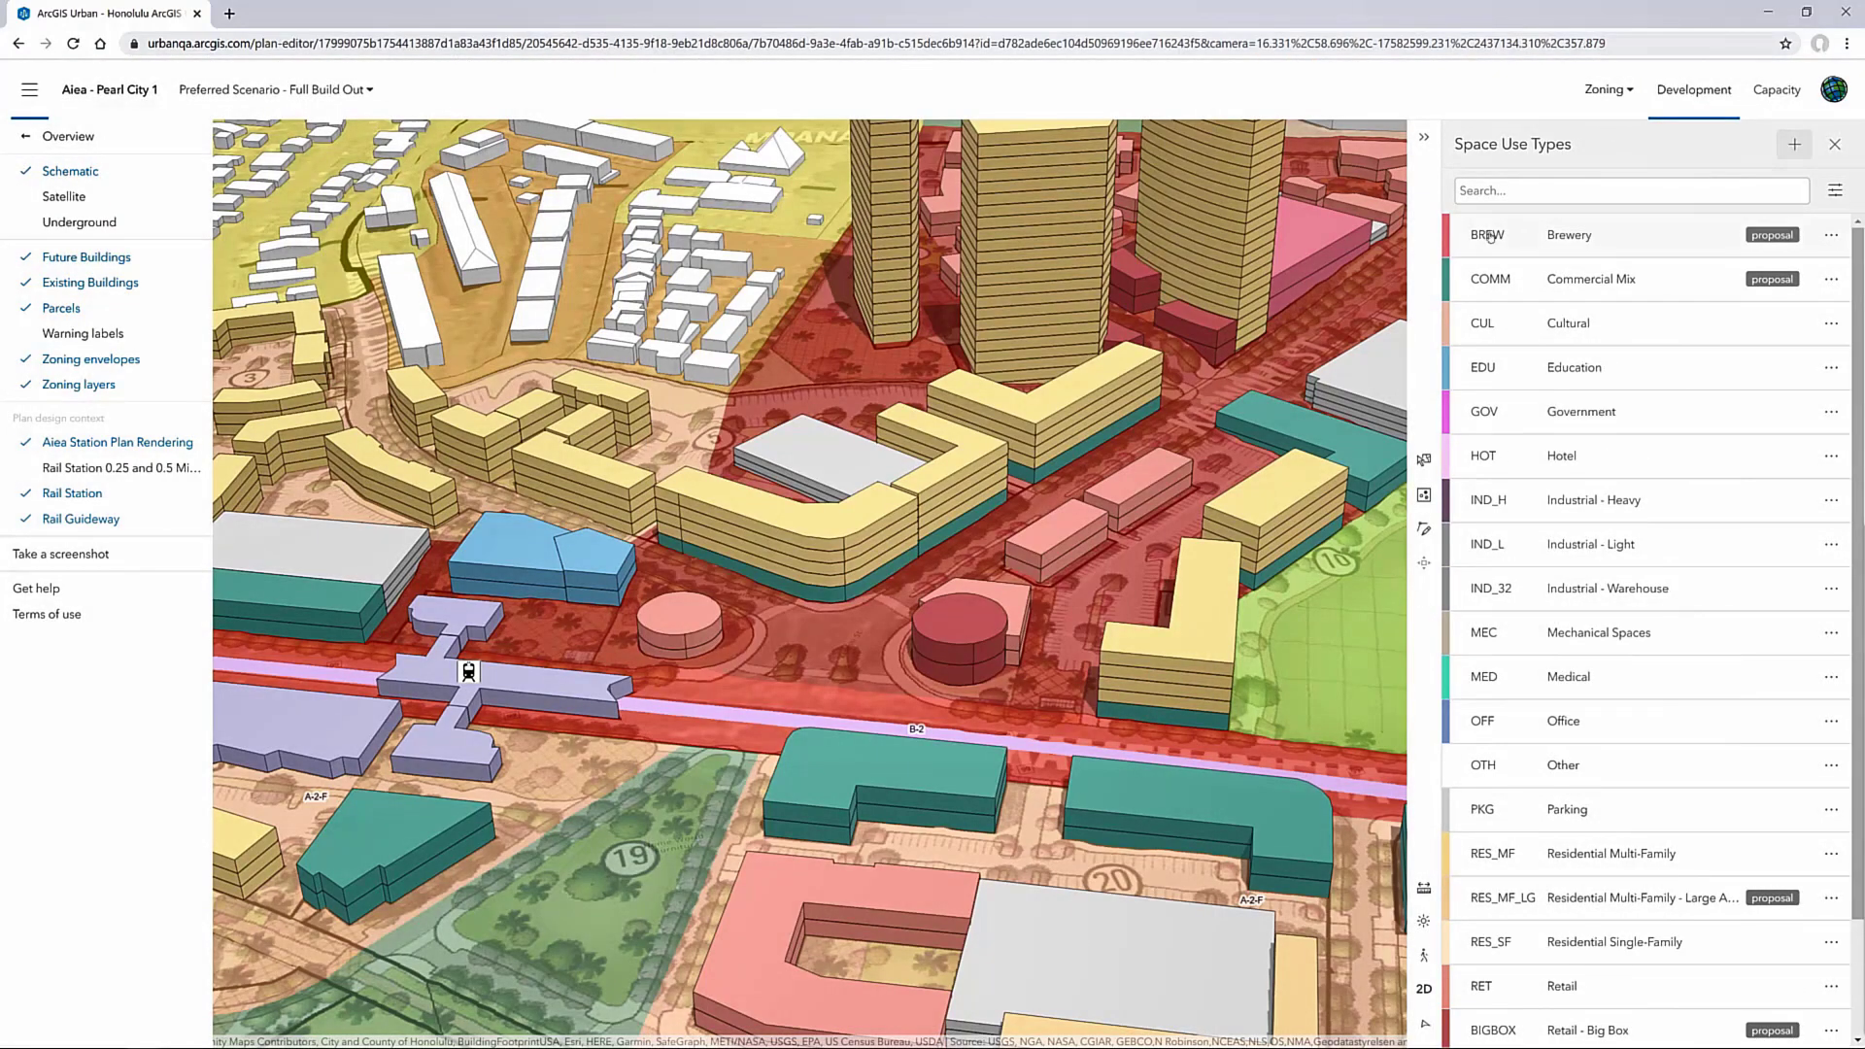
{"action": "left_click", "coordinate": [1836, 145]}
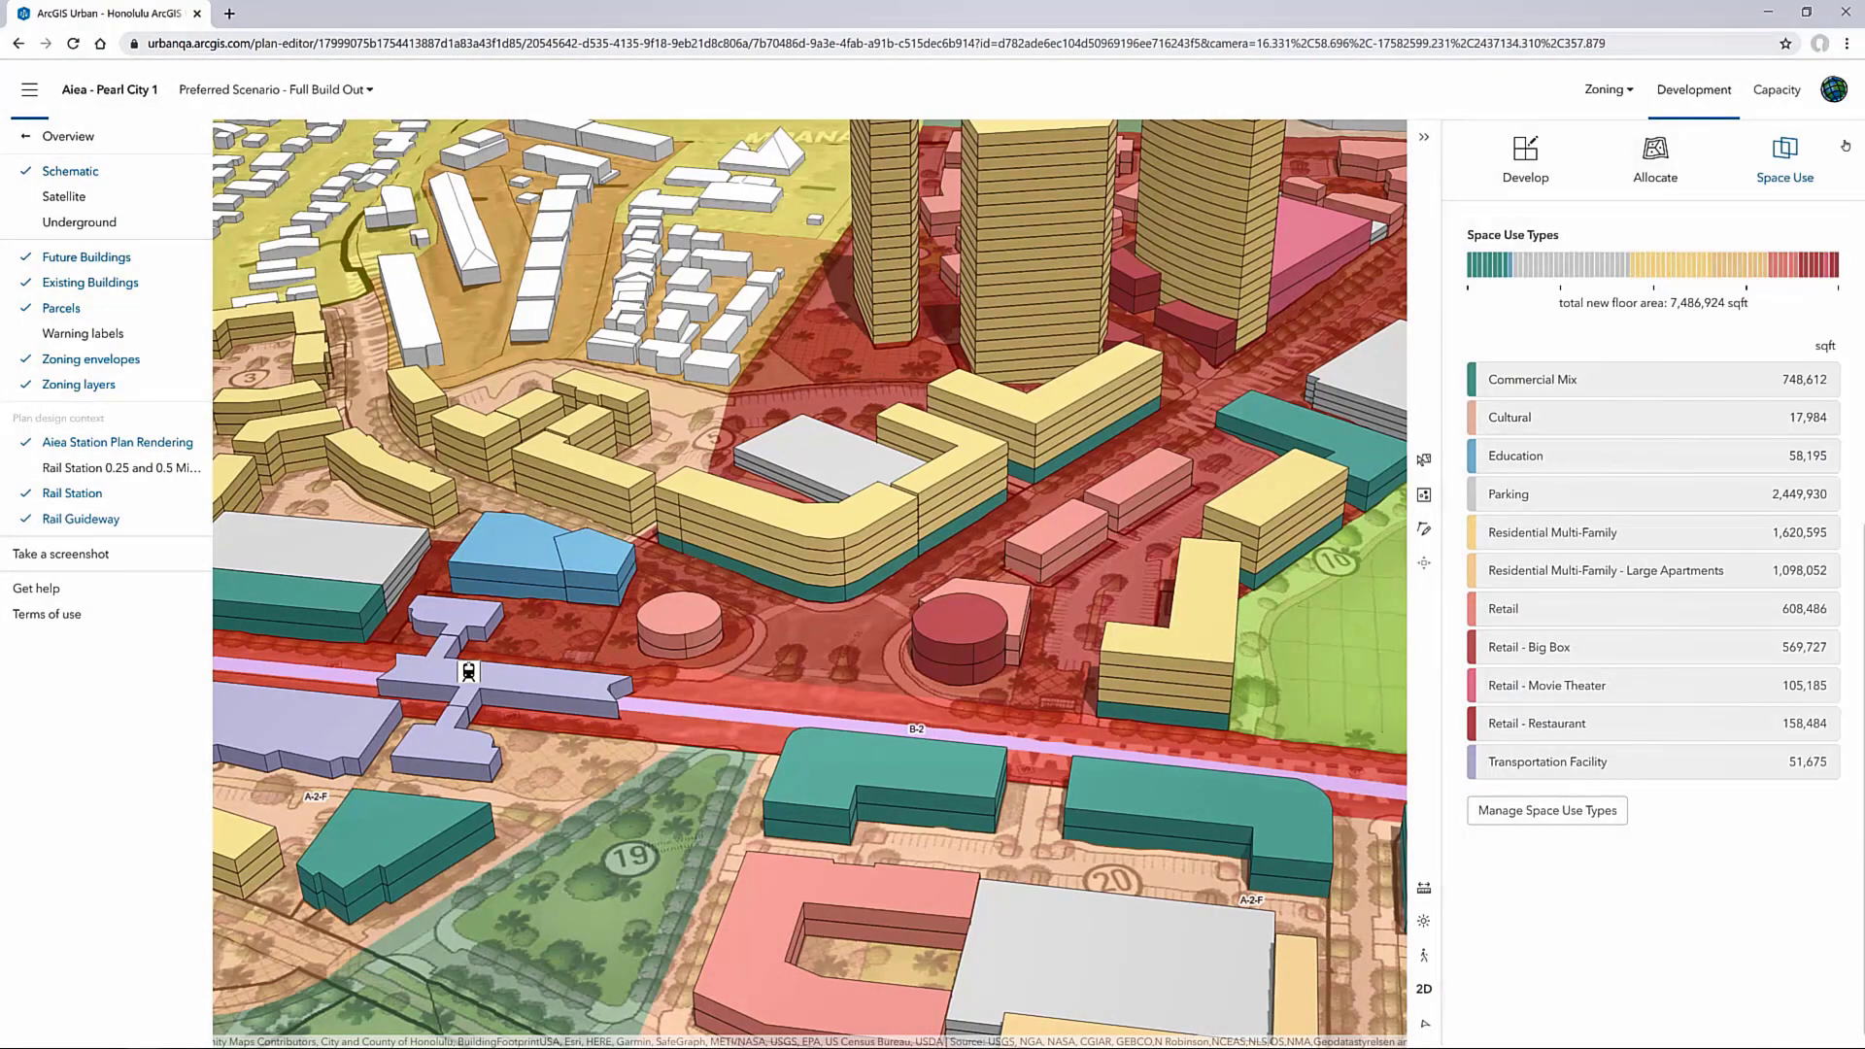
Select the small Main Street Retail parcel behind the round restaurant building and open the building type choices for modifying it
{"action": "left_click", "coordinate": [1524, 165]}
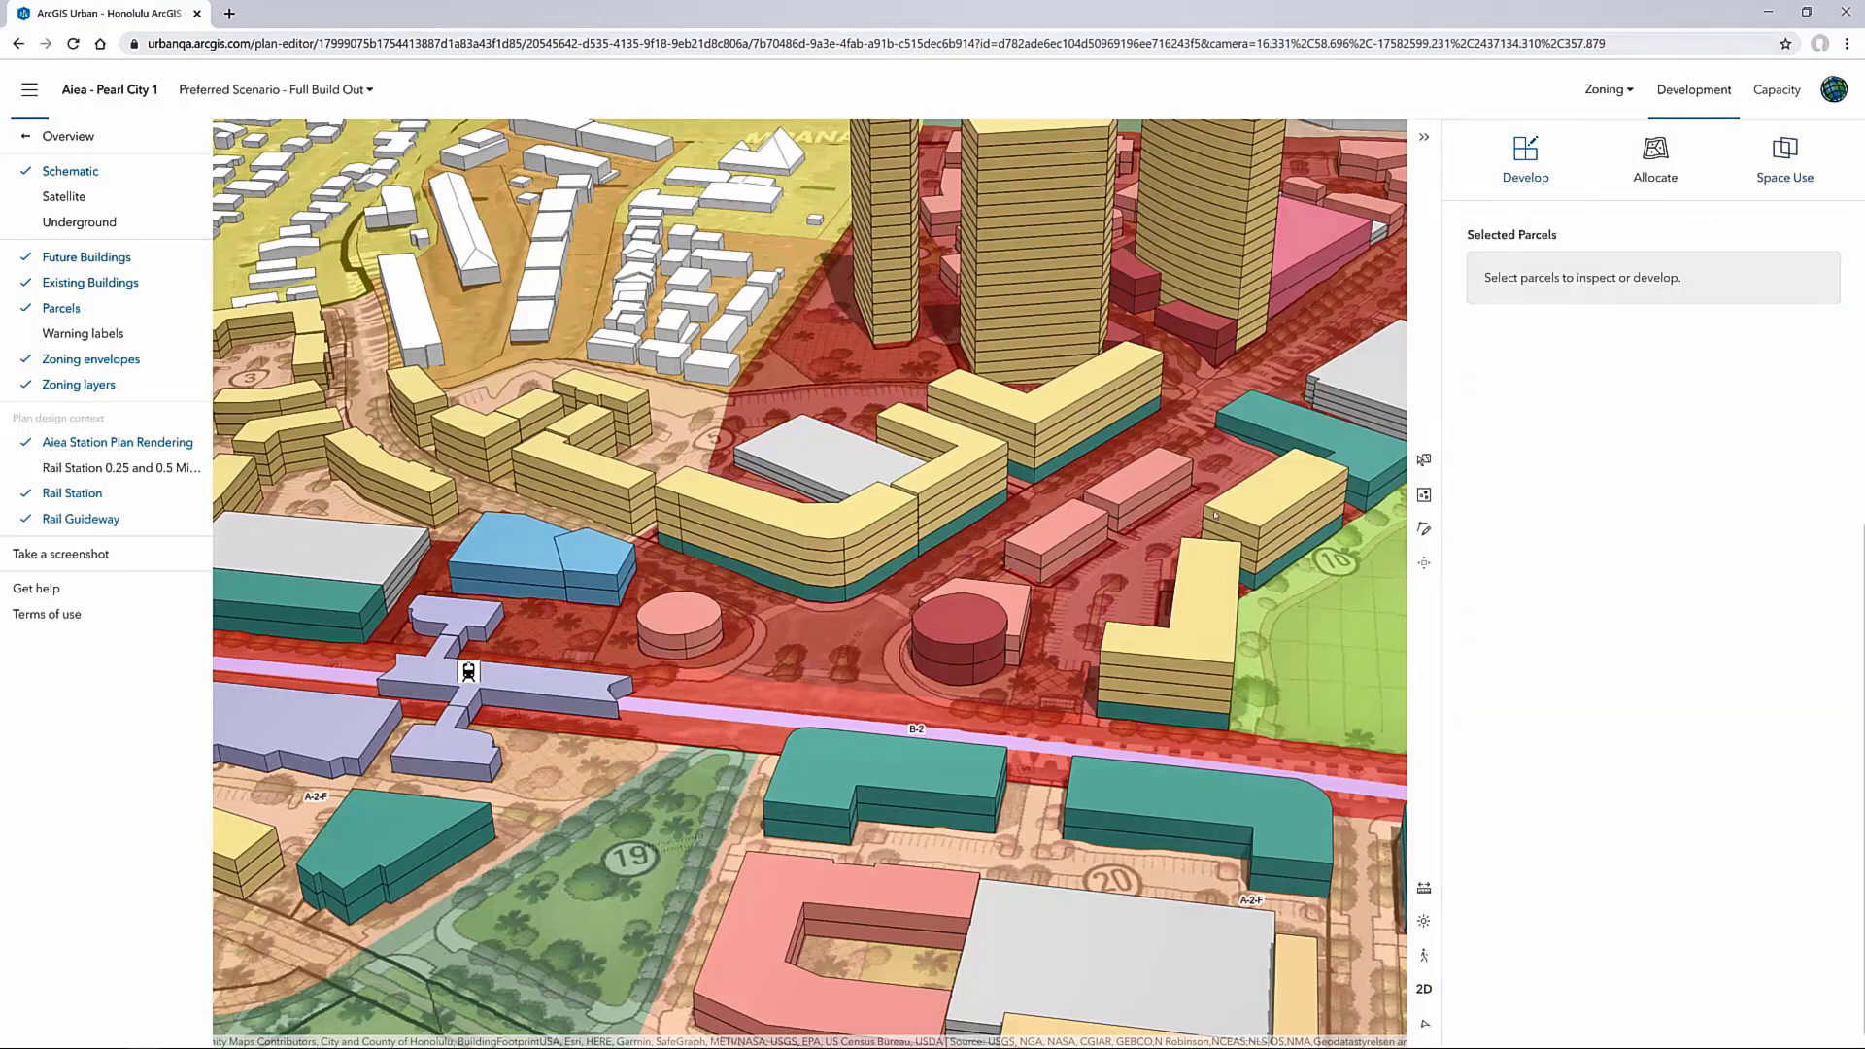
{"action": "left_click", "coordinate": [1069, 557]}
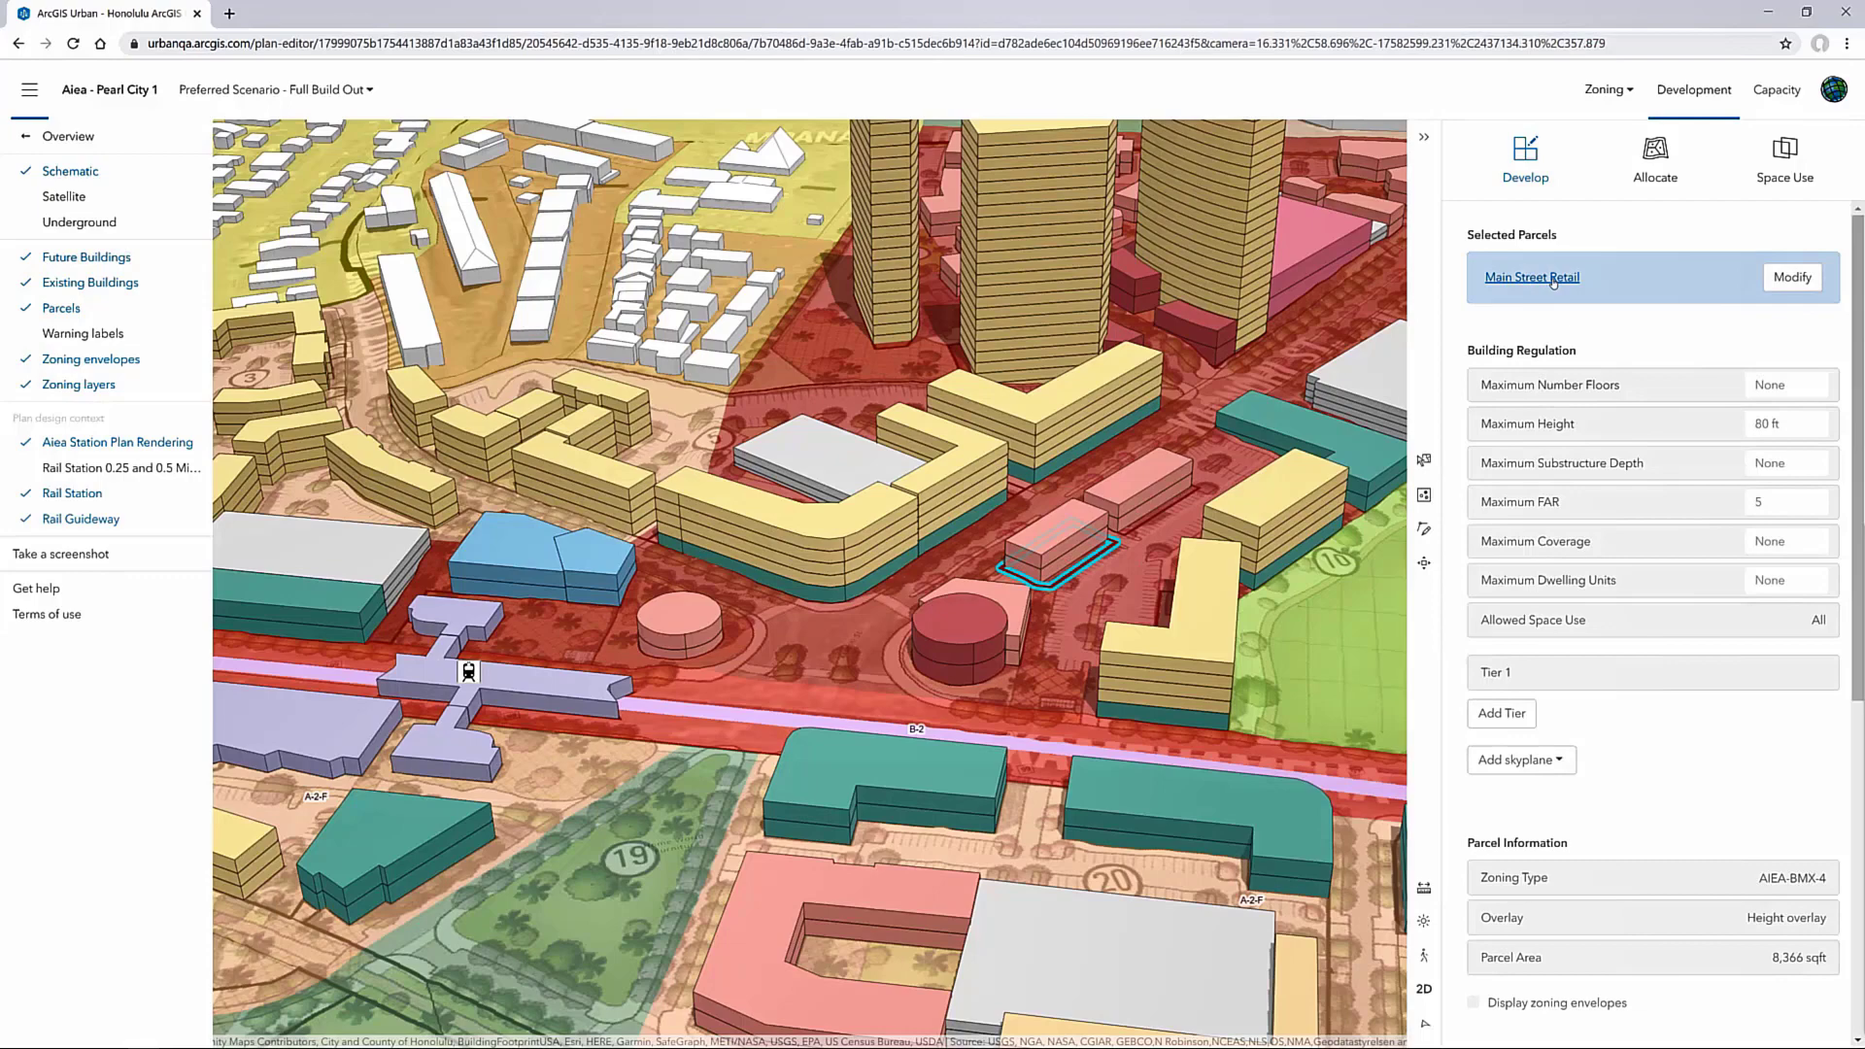
{"action": "left_click", "coordinate": [1790, 283]}
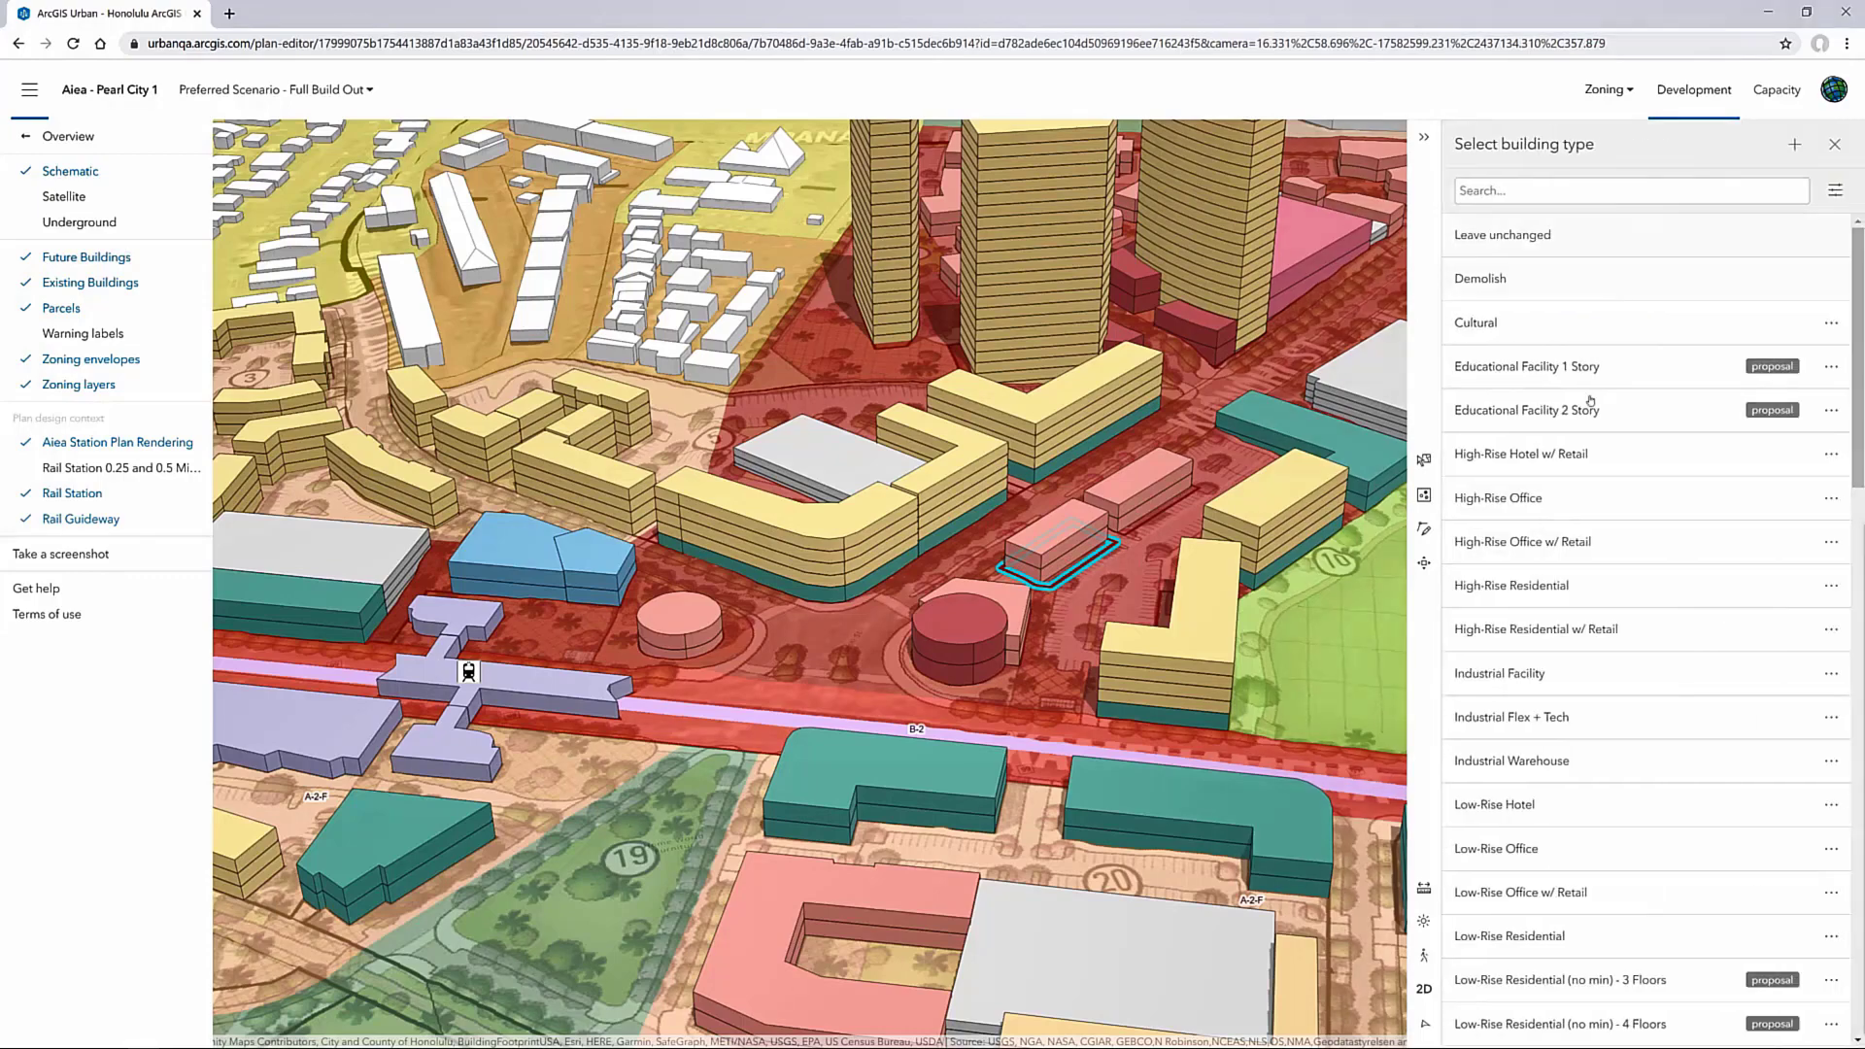
{"action": "scroll", "coordinate": [1562, 519], "scroll_direction": "down", "scroll_amount": 7}
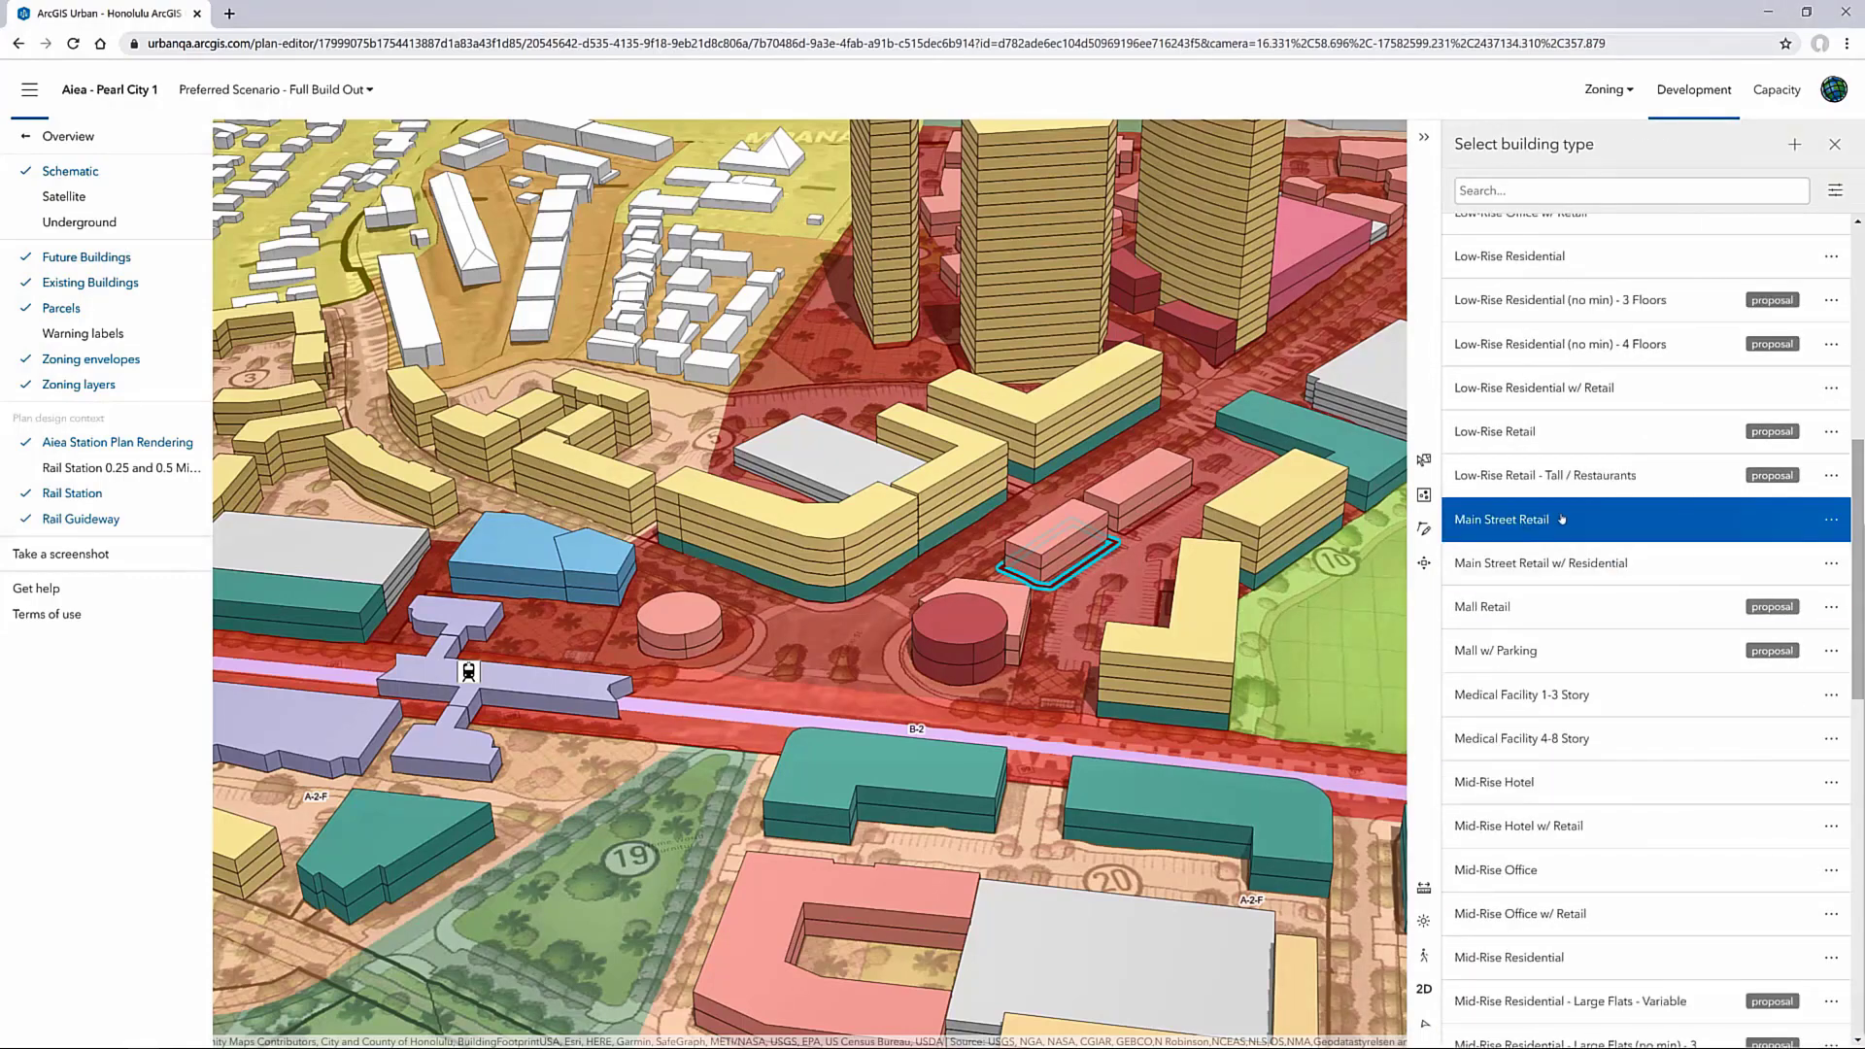
Start a new building type named Simple Brewery with one building part that uses the Brewery space use type
{"action": "left_click", "coordinate": [1794, 145]}
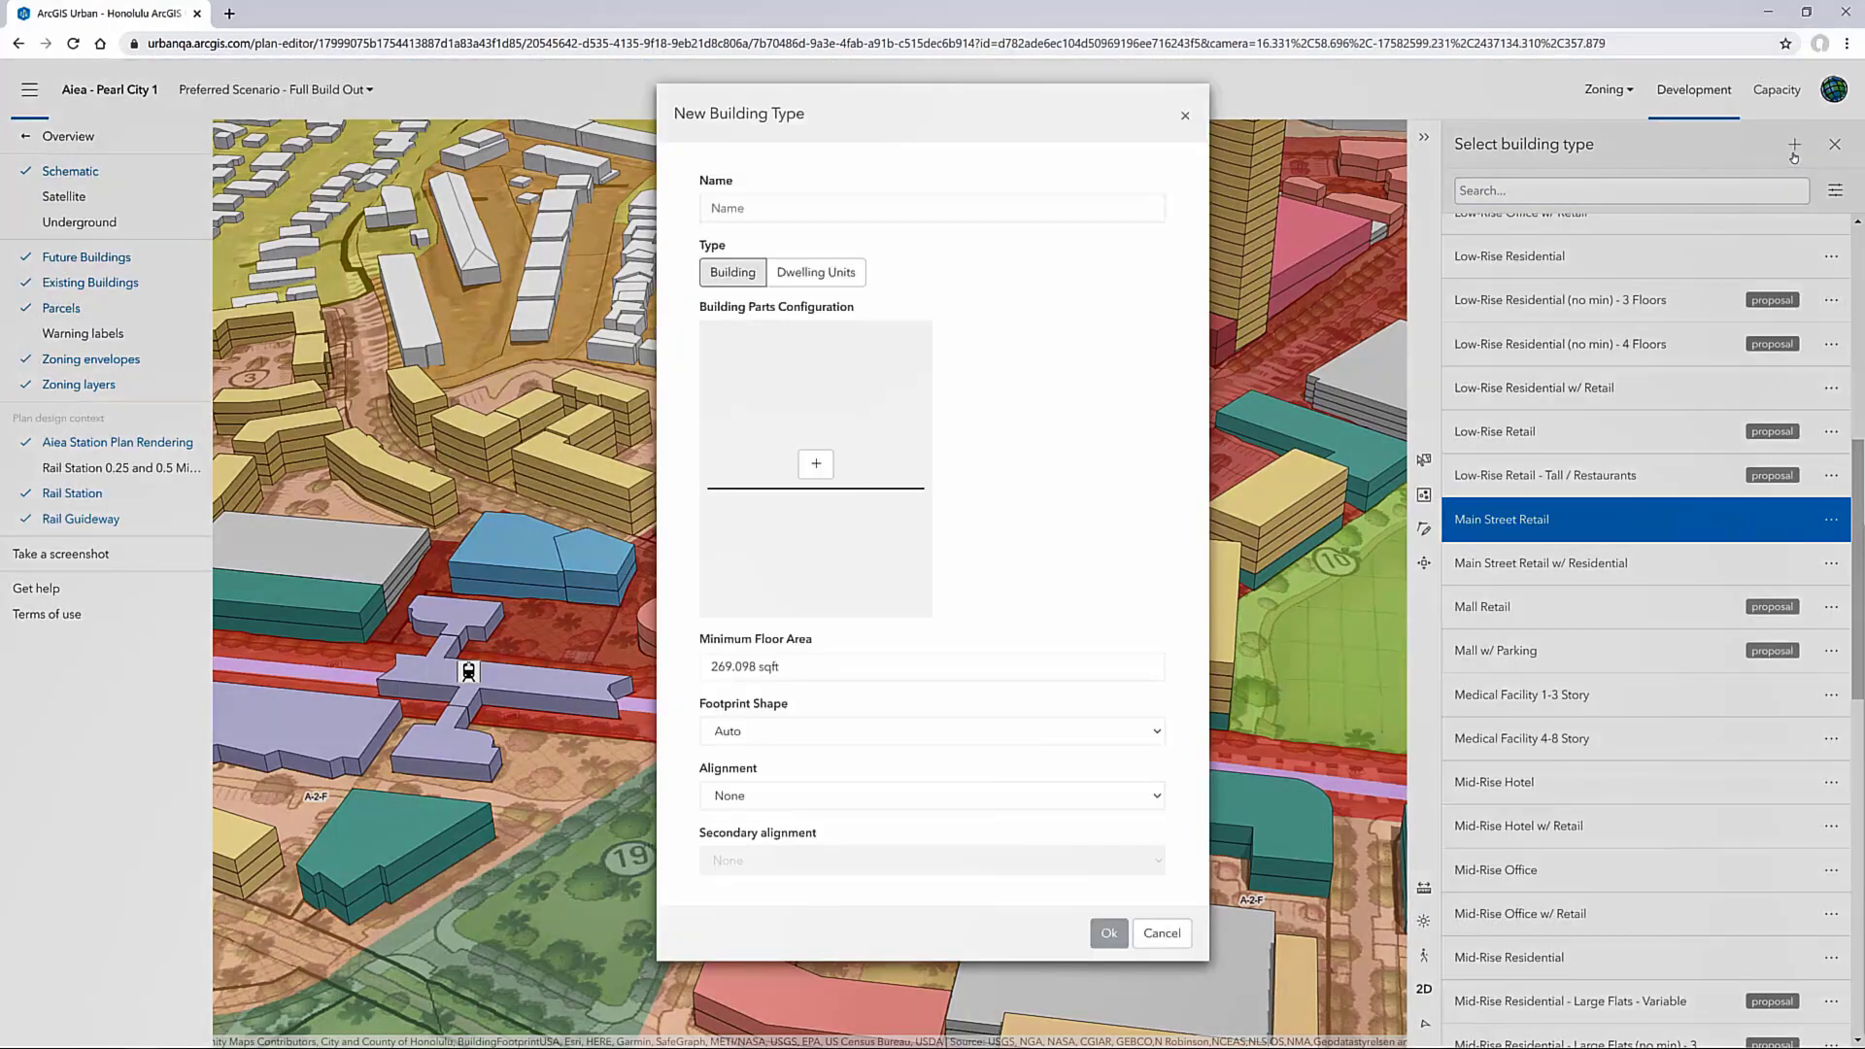
{"action": "left_click", "coordinate": [809, 210]}
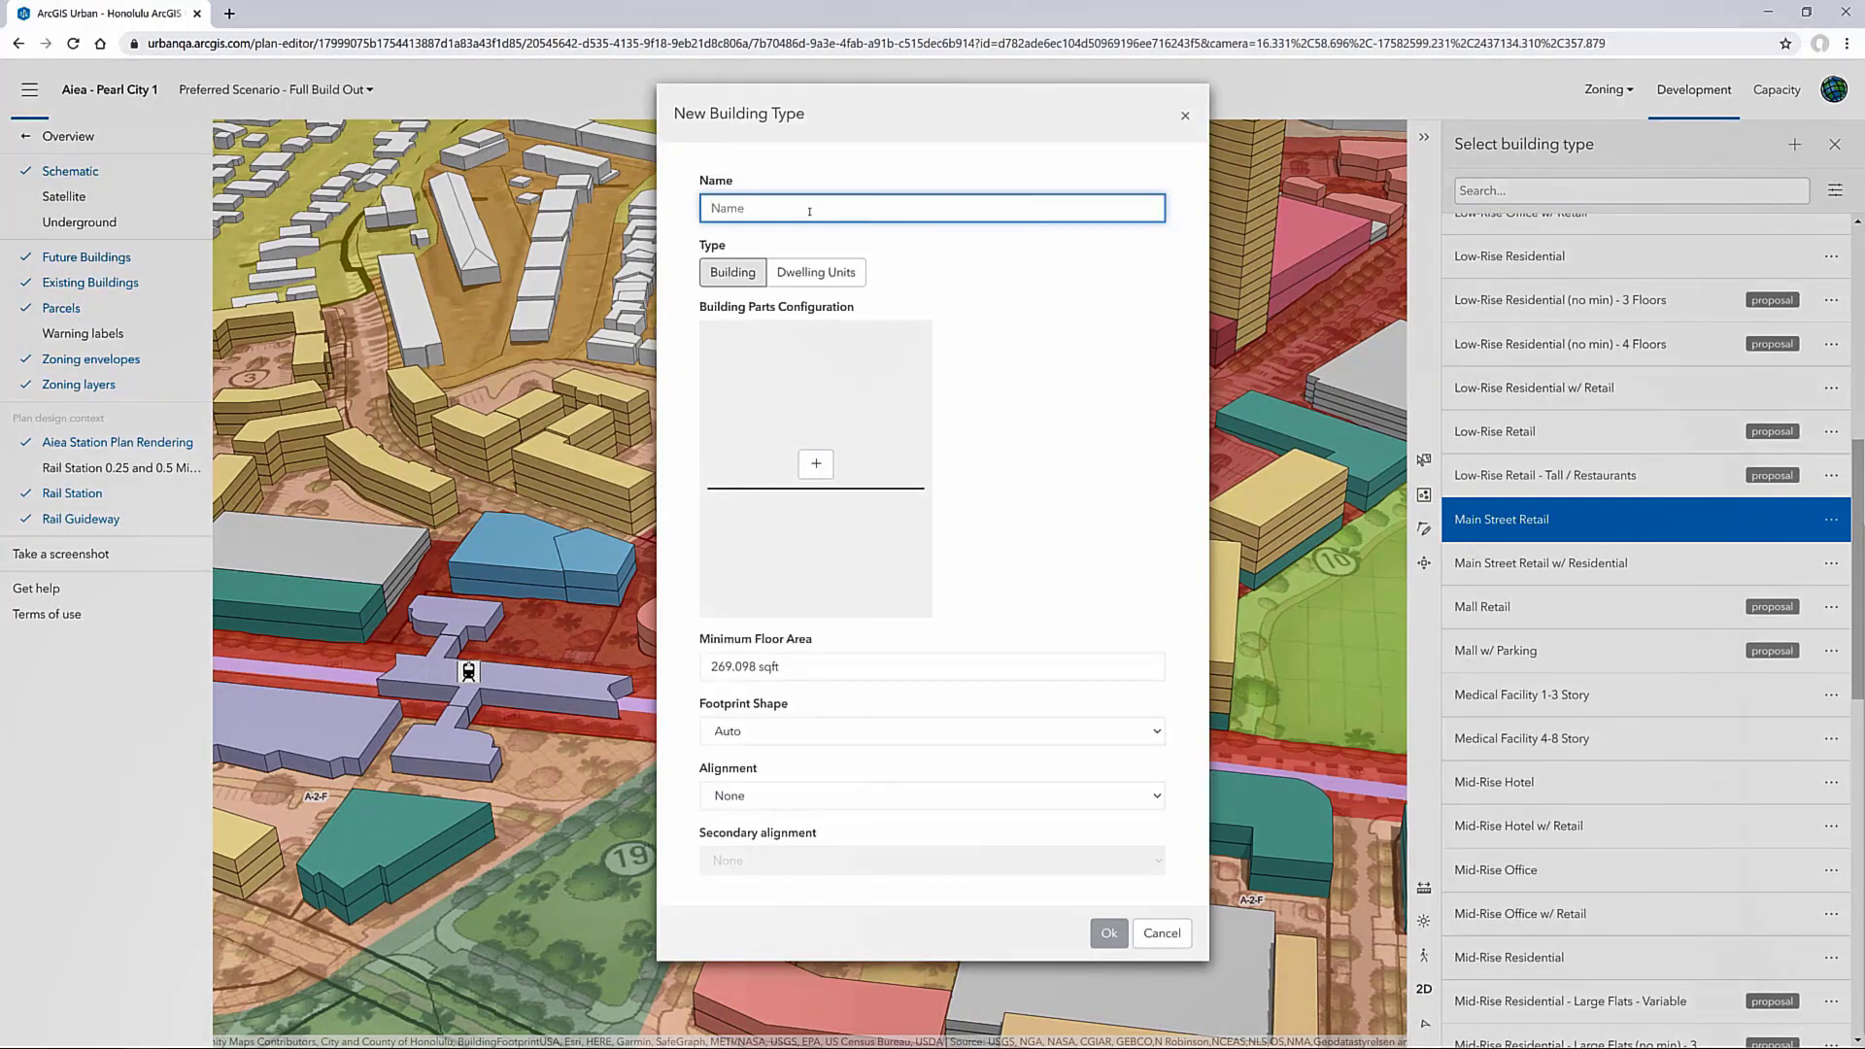
{"action": "type", "text": "Simple Brewery"}
{"action": "left_click", "coordinate": [816, 463]}
{"action": "left_click", "coordinate": [1059, 356]}
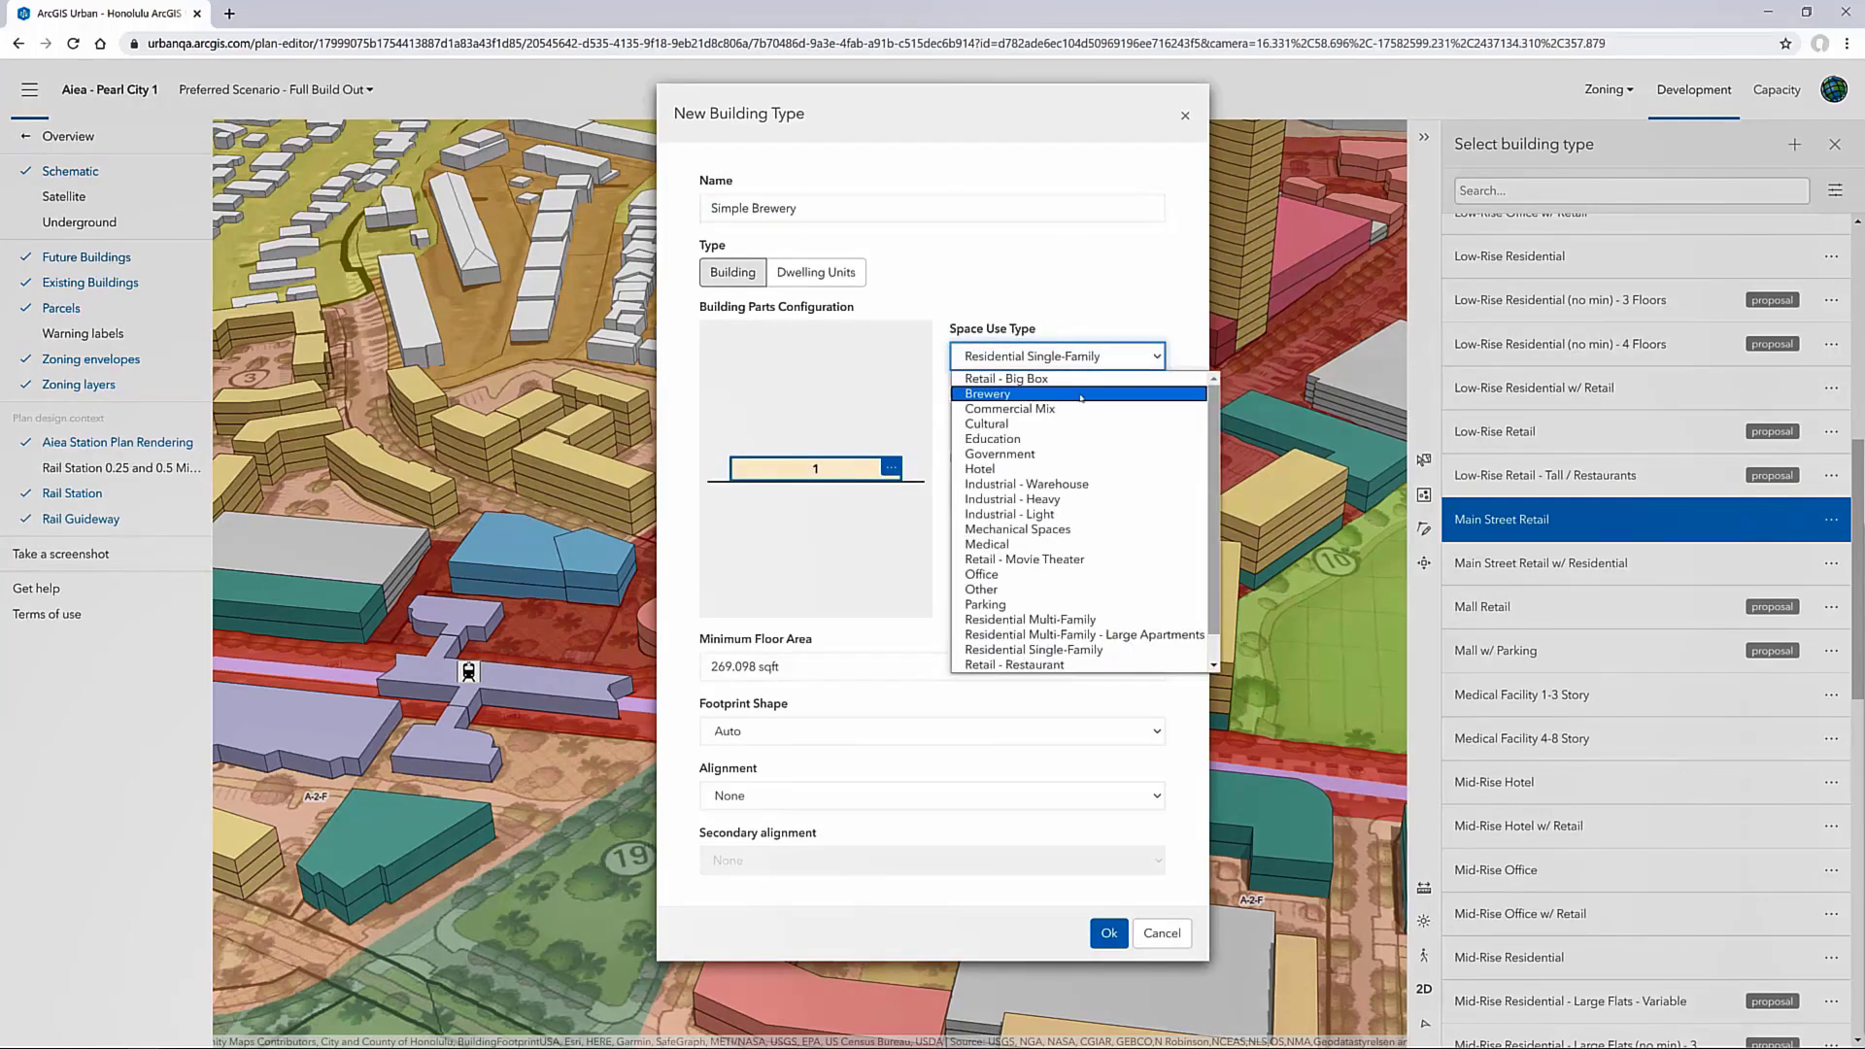
{"action": "left_click", "coordinate": [1081, 395]}
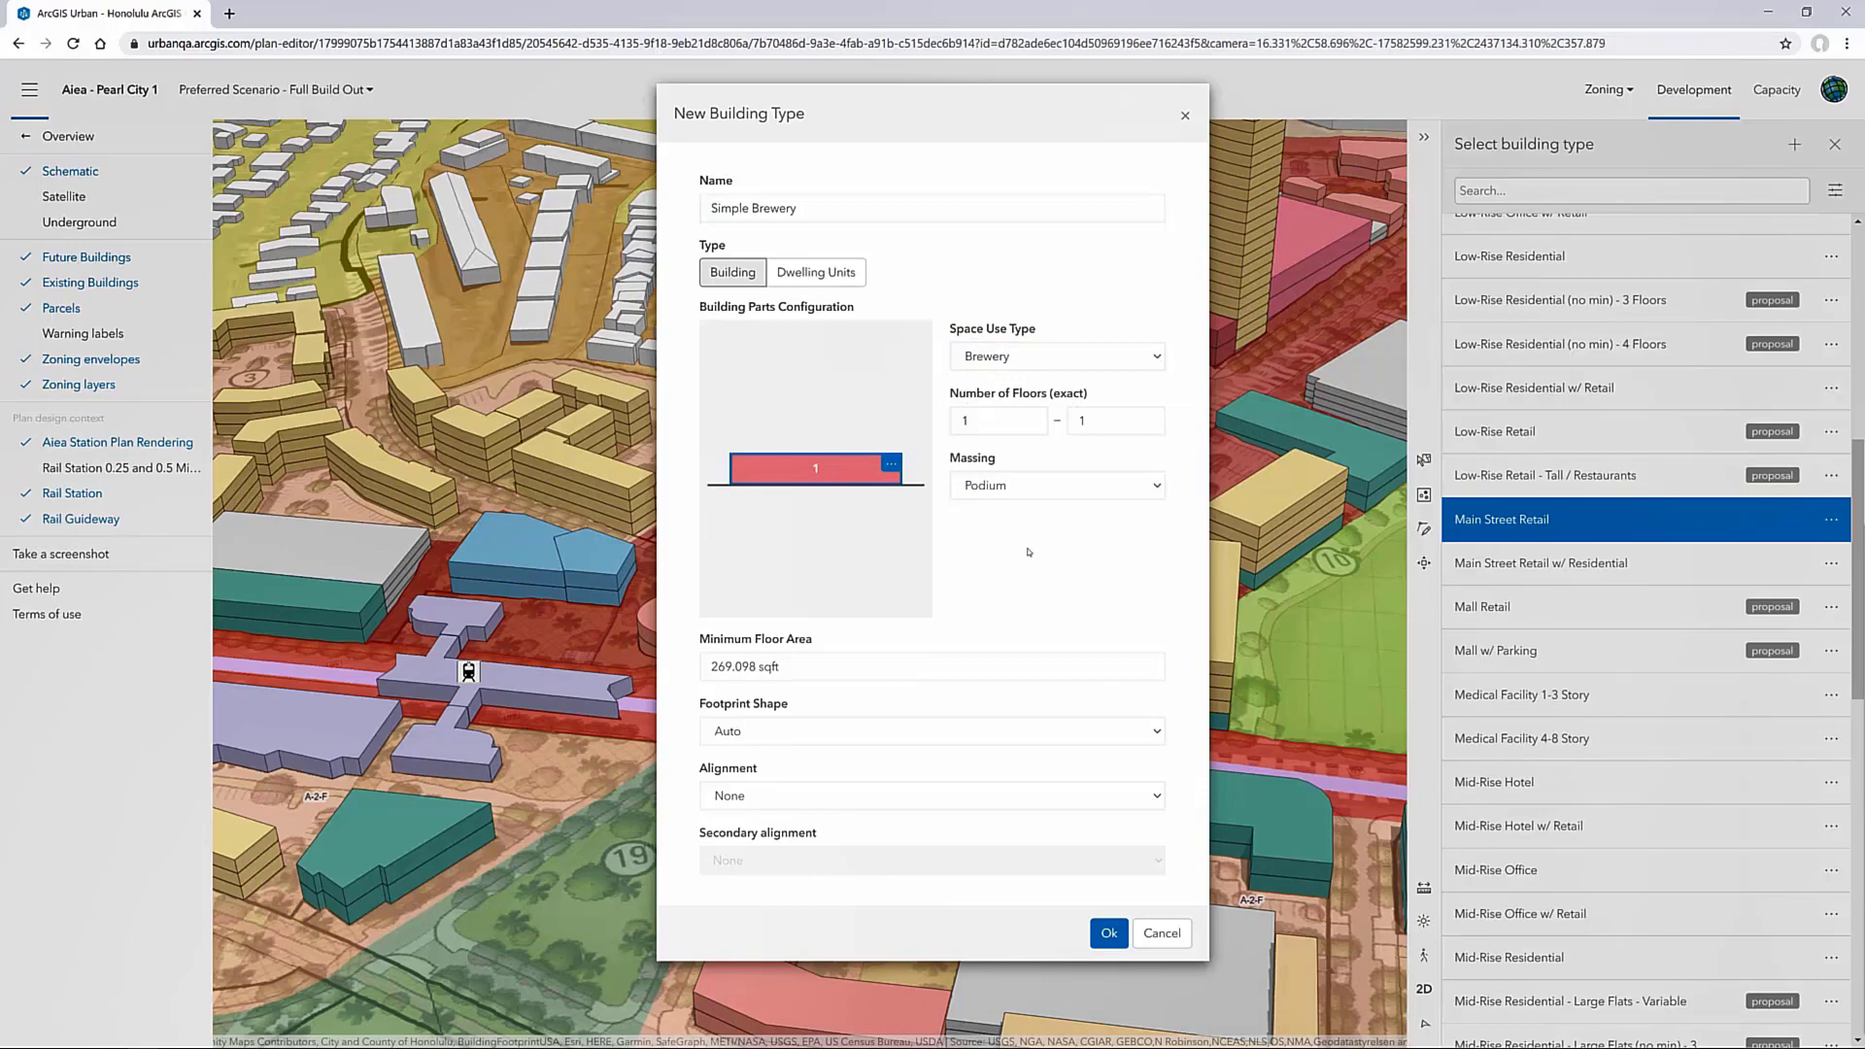
Try a Rectangle footprint, align the building to Front, restore the footprint shape to Auto, and save the Simple Brewery type
{"action": "left_click", "coordinate": [979, 731]}
{"action": "left_click", "coordinate": [981, 772]}
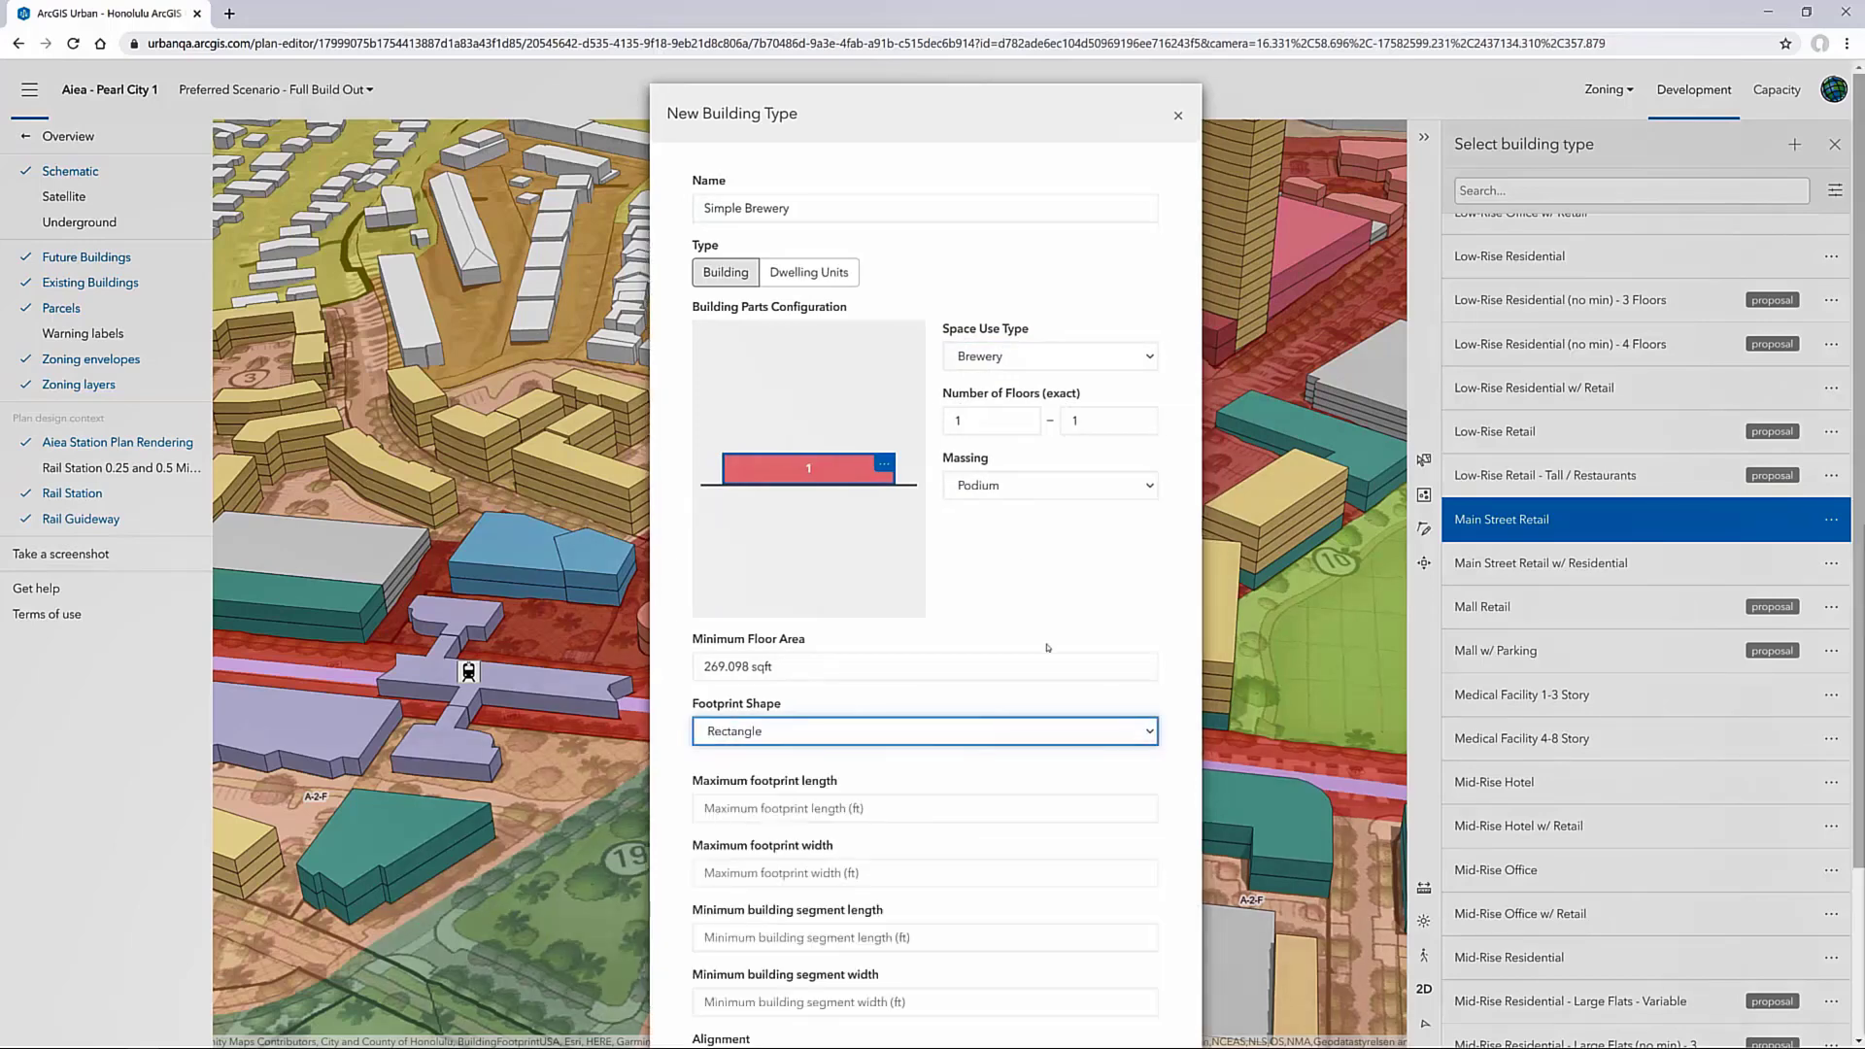
{"action": "scroll", "coordinate": [1048, 647], "scroll_direction": "down", "scroll_amount": 2}
{"action": "left_click", "coordinate": [709, 858]}
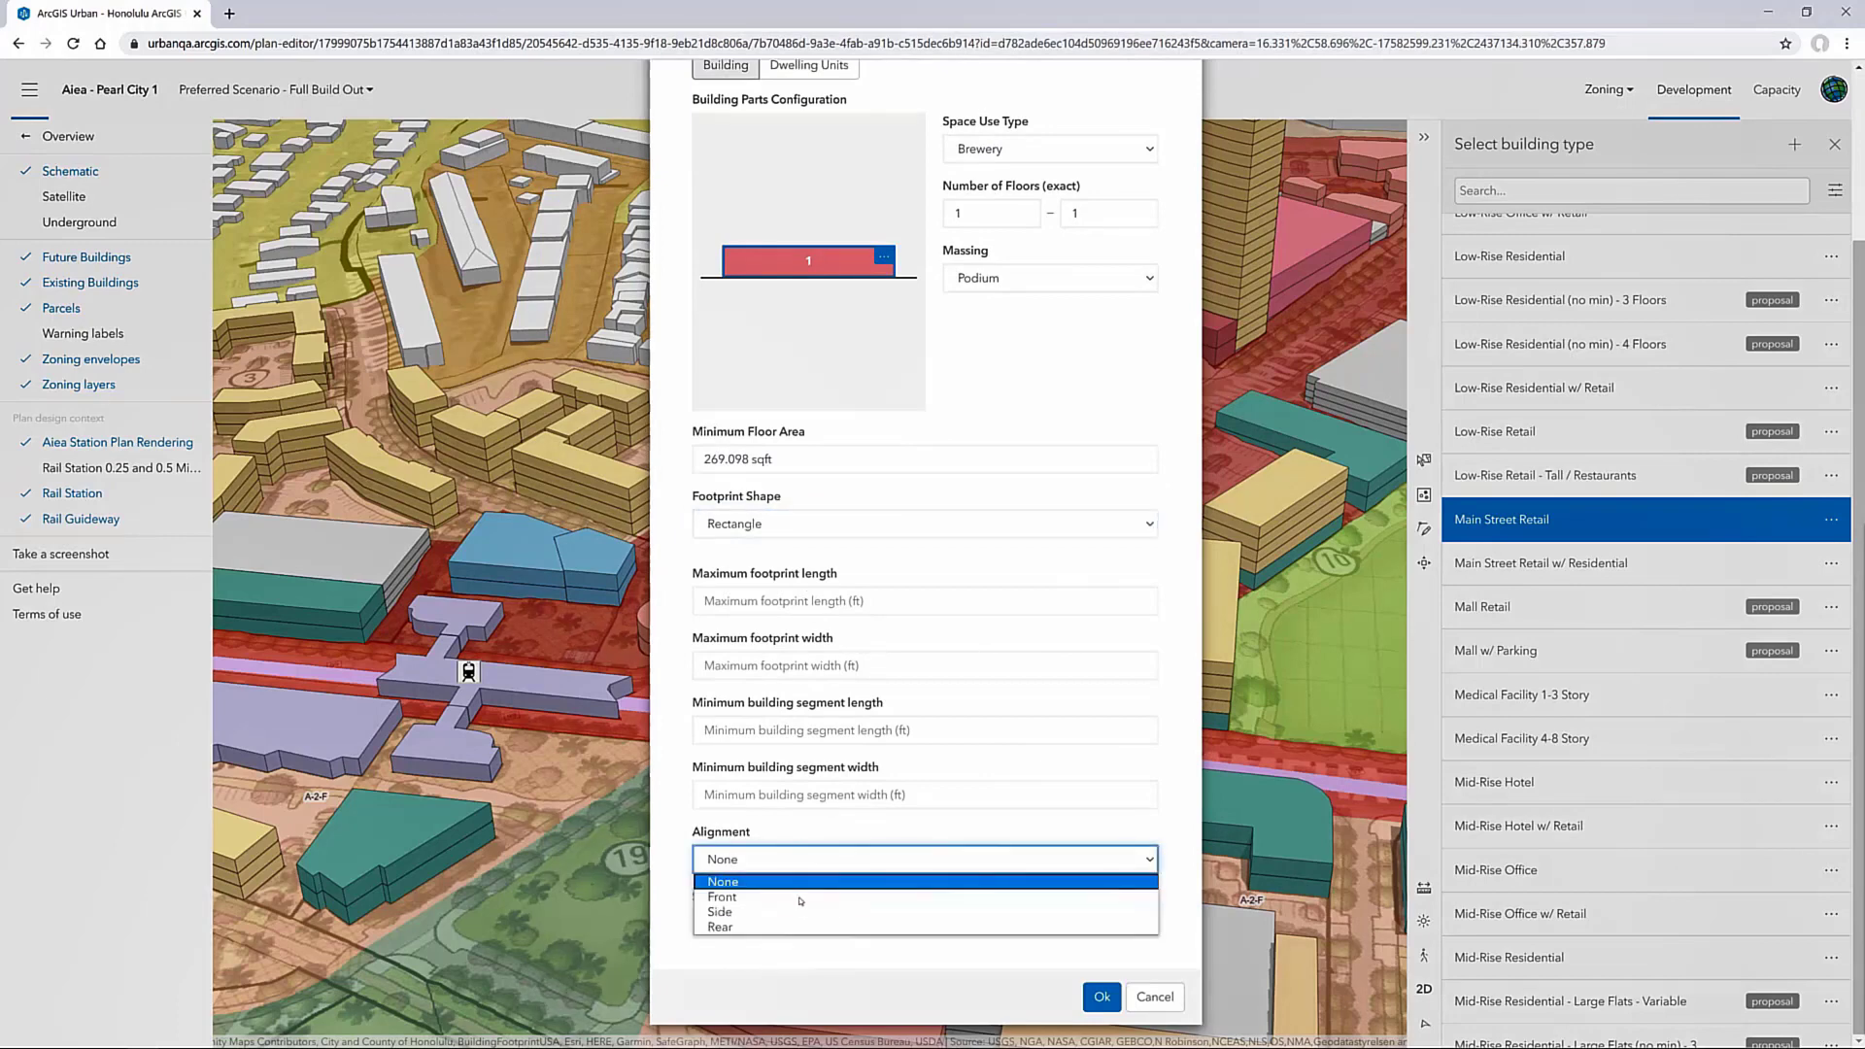
{"action": "left_click", "coordinate": [709, 895]}
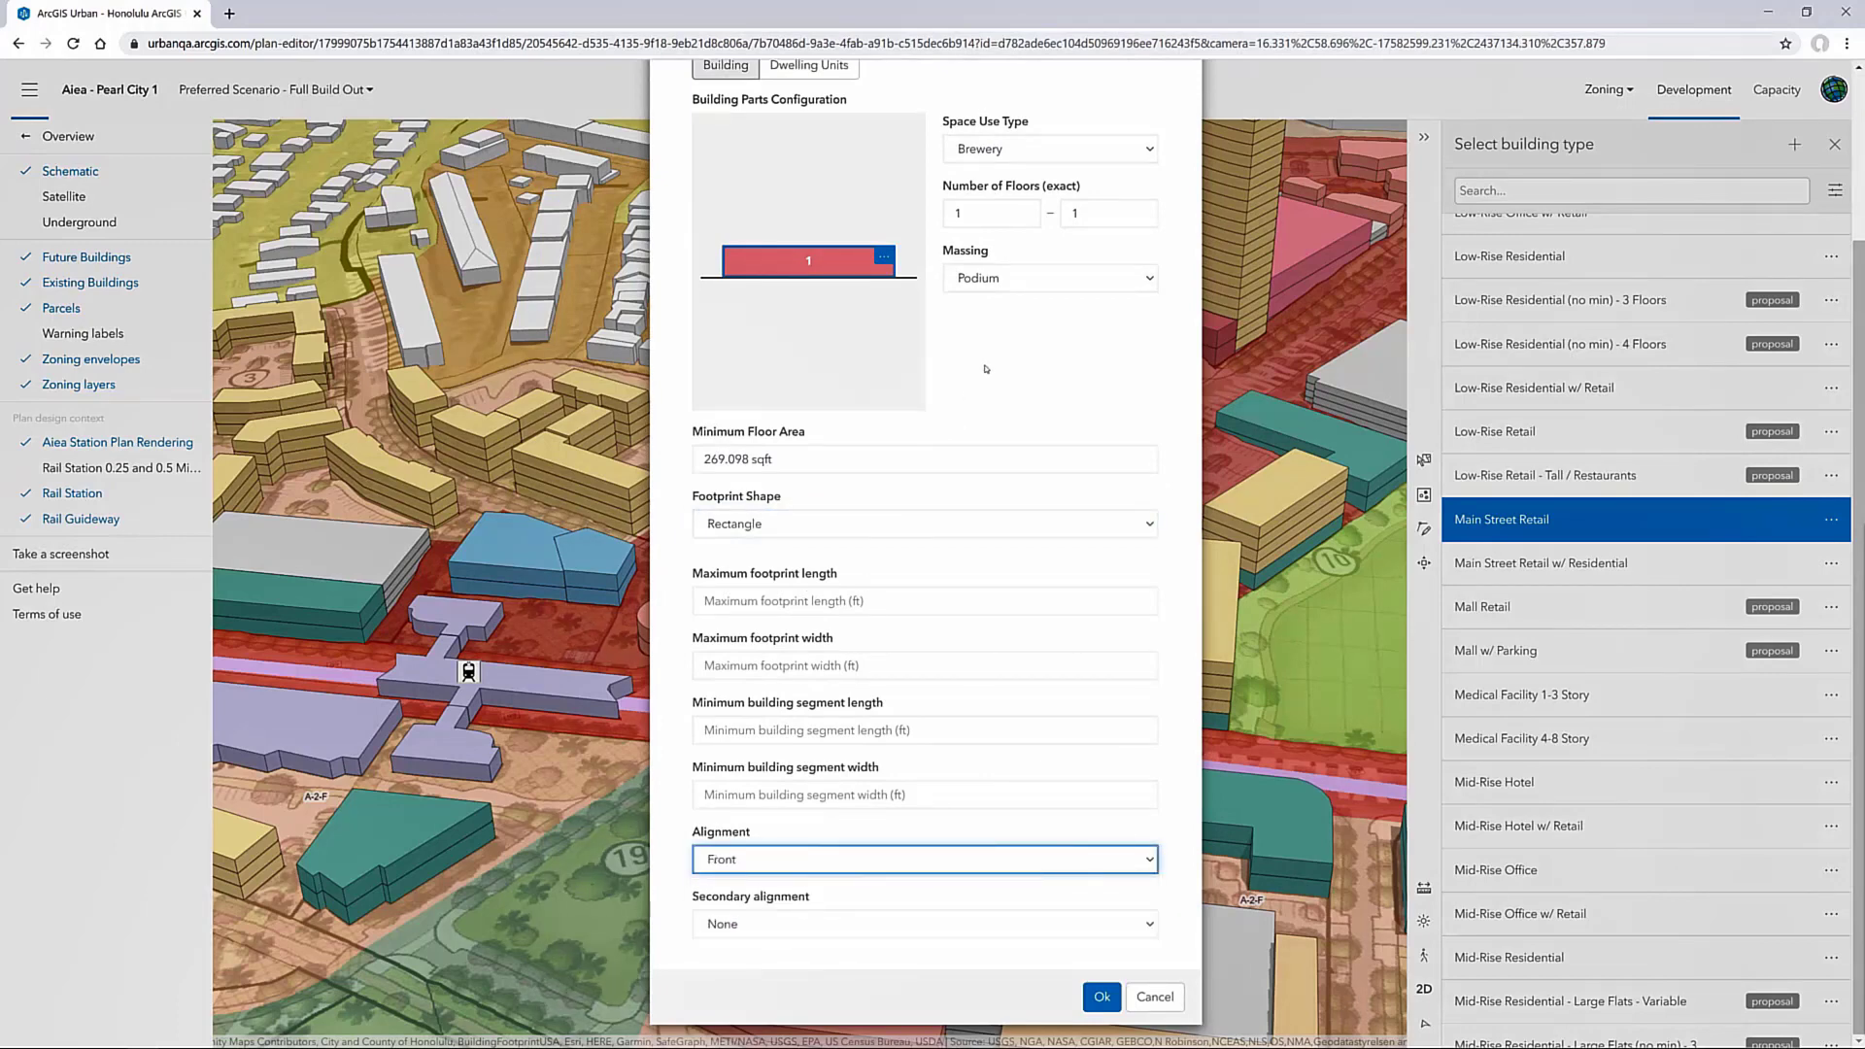
{"action": "left_click", "coordinate": [1022, 528]}
{"action": "left_click", "coordinate": [1019, 544]}
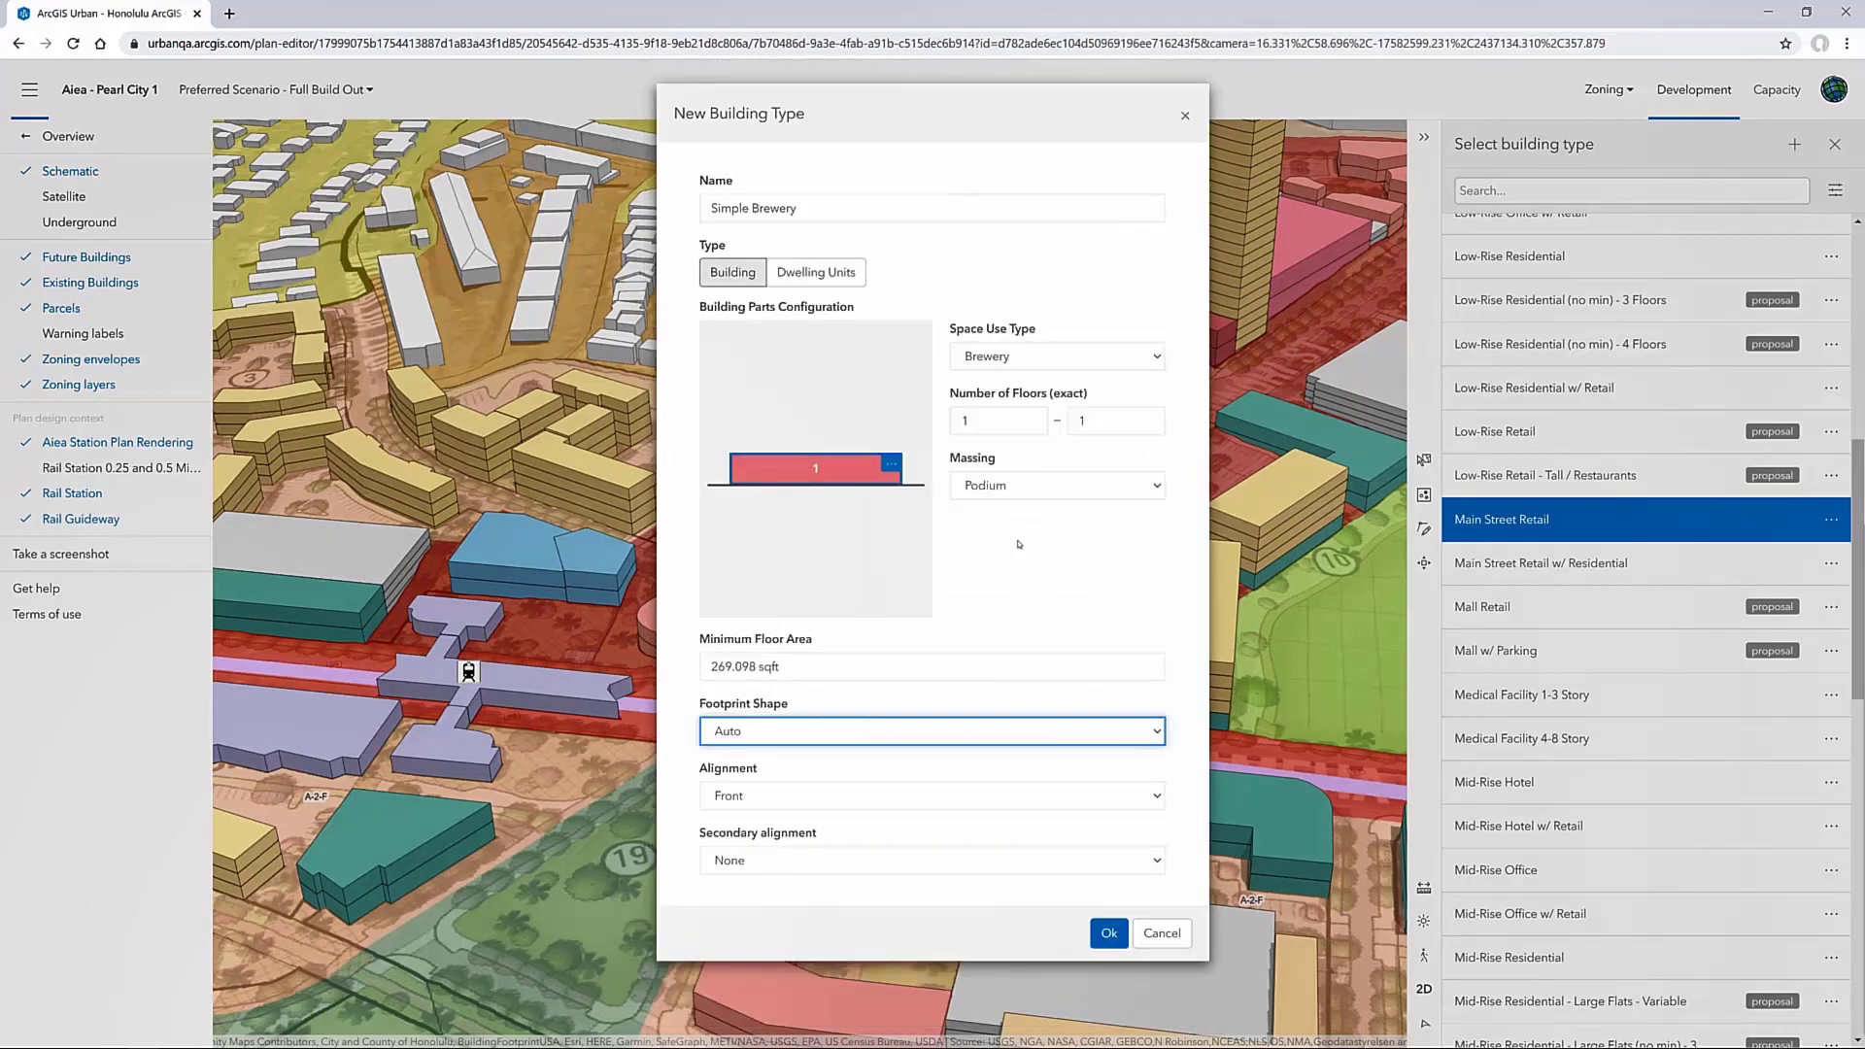
{"action": "left_click", "coordinate": [1108, 933]}
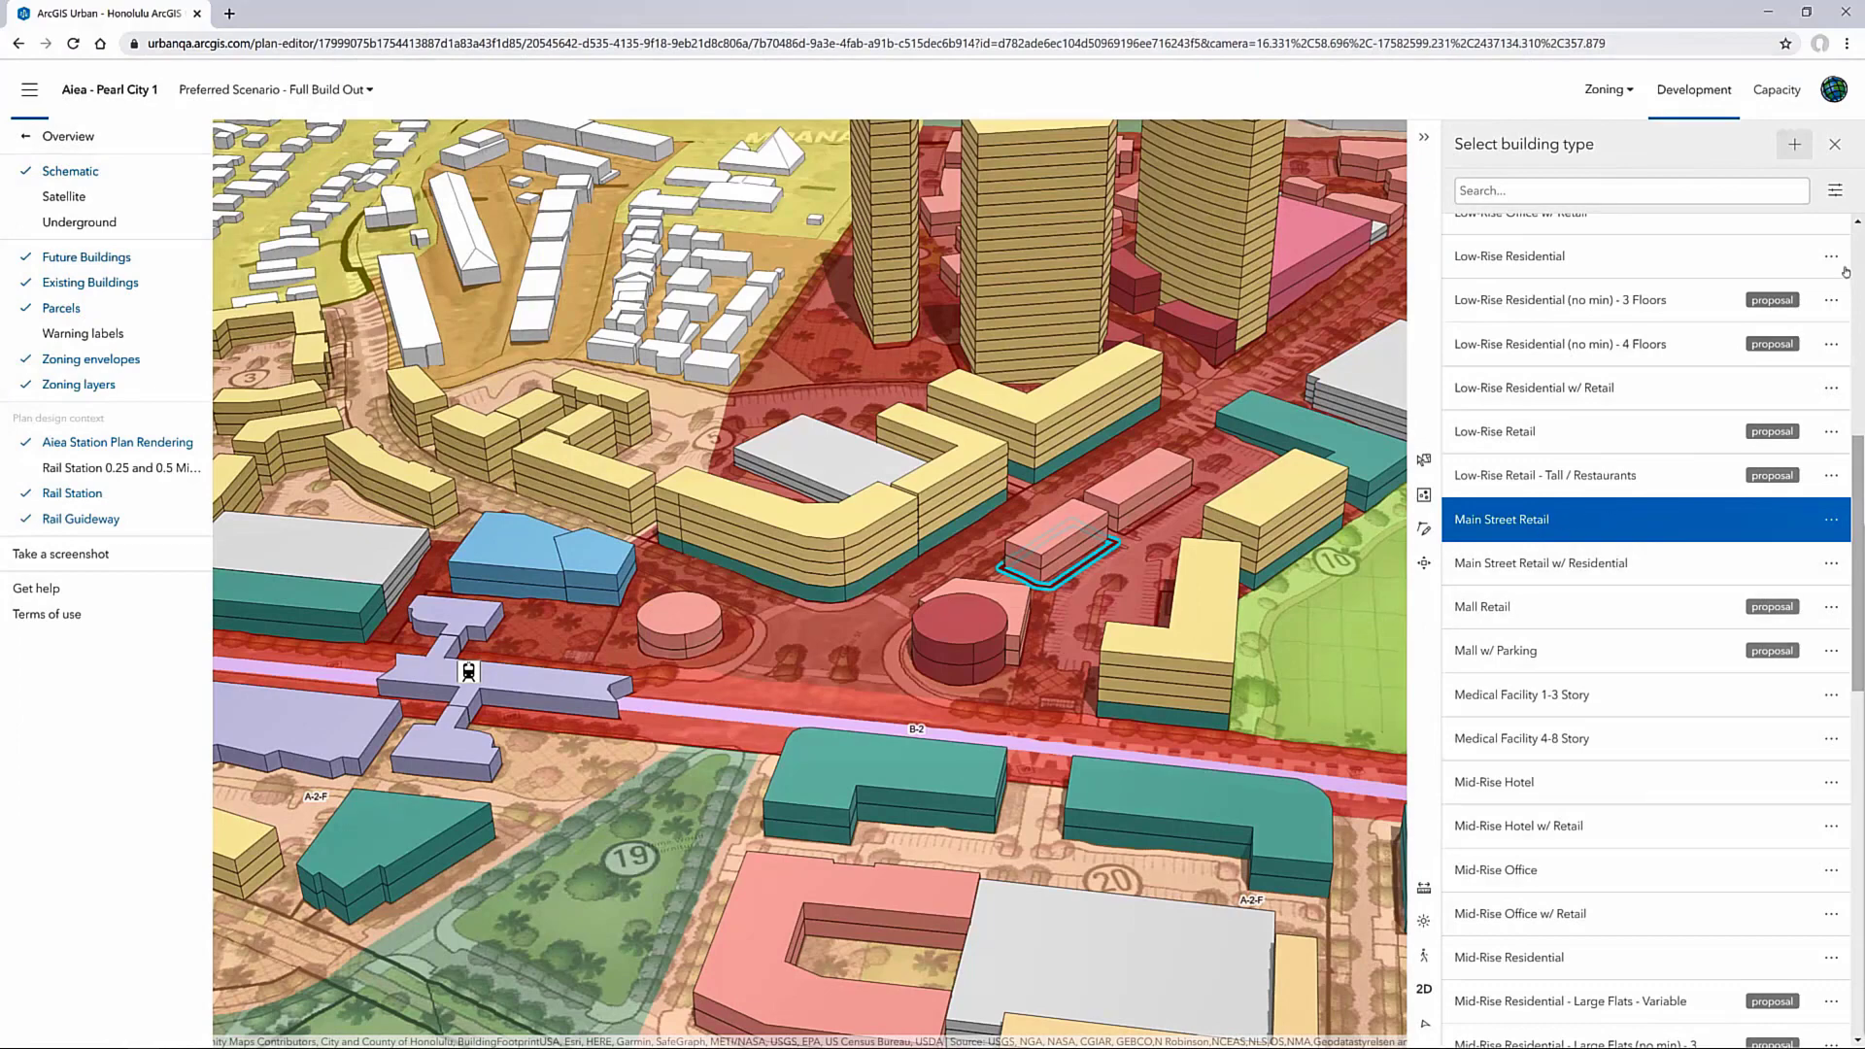
Filter the building types to those proposed in this plan, assign Simple Brewery to the selected parcel, and deselect the parcel
{"action": "left_click", "coordinate": [1835, 190]}
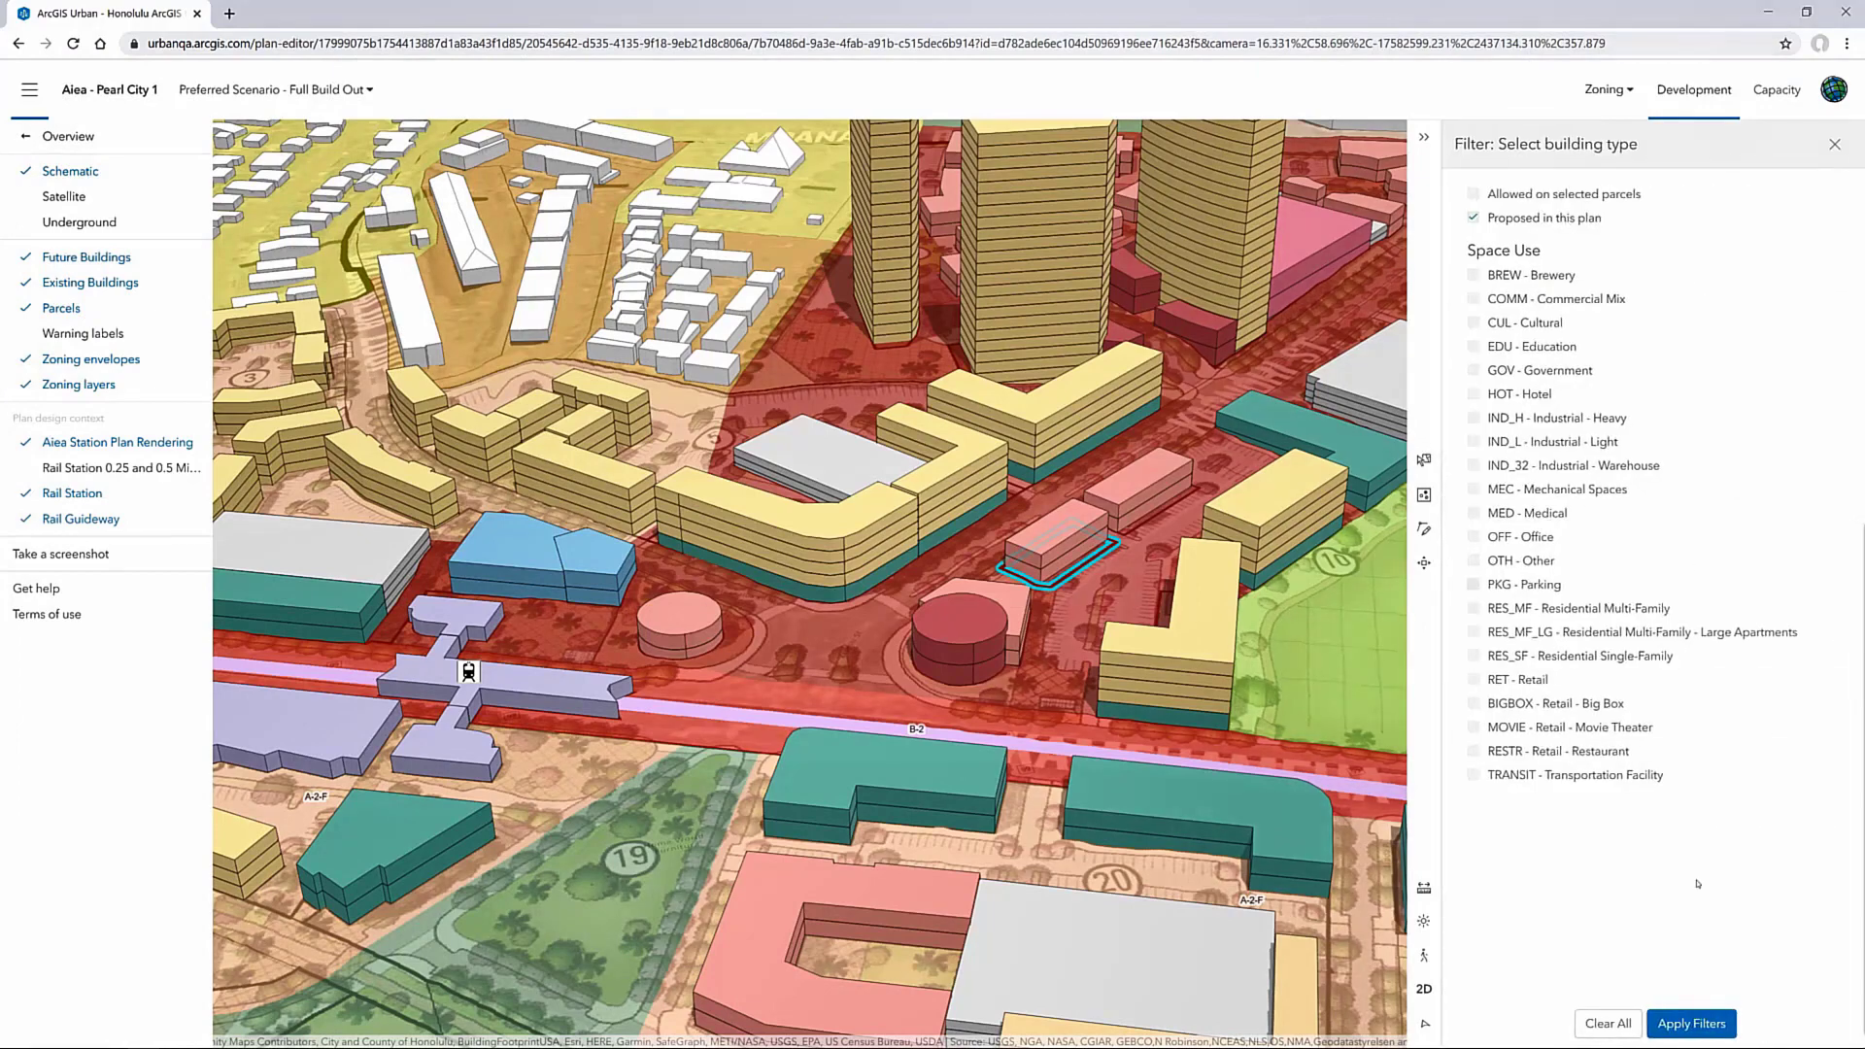
{"action": "left_click", "coordinate": [1691, 1023]}
{"action": "left_click", "coordinate": [1509, 922]}
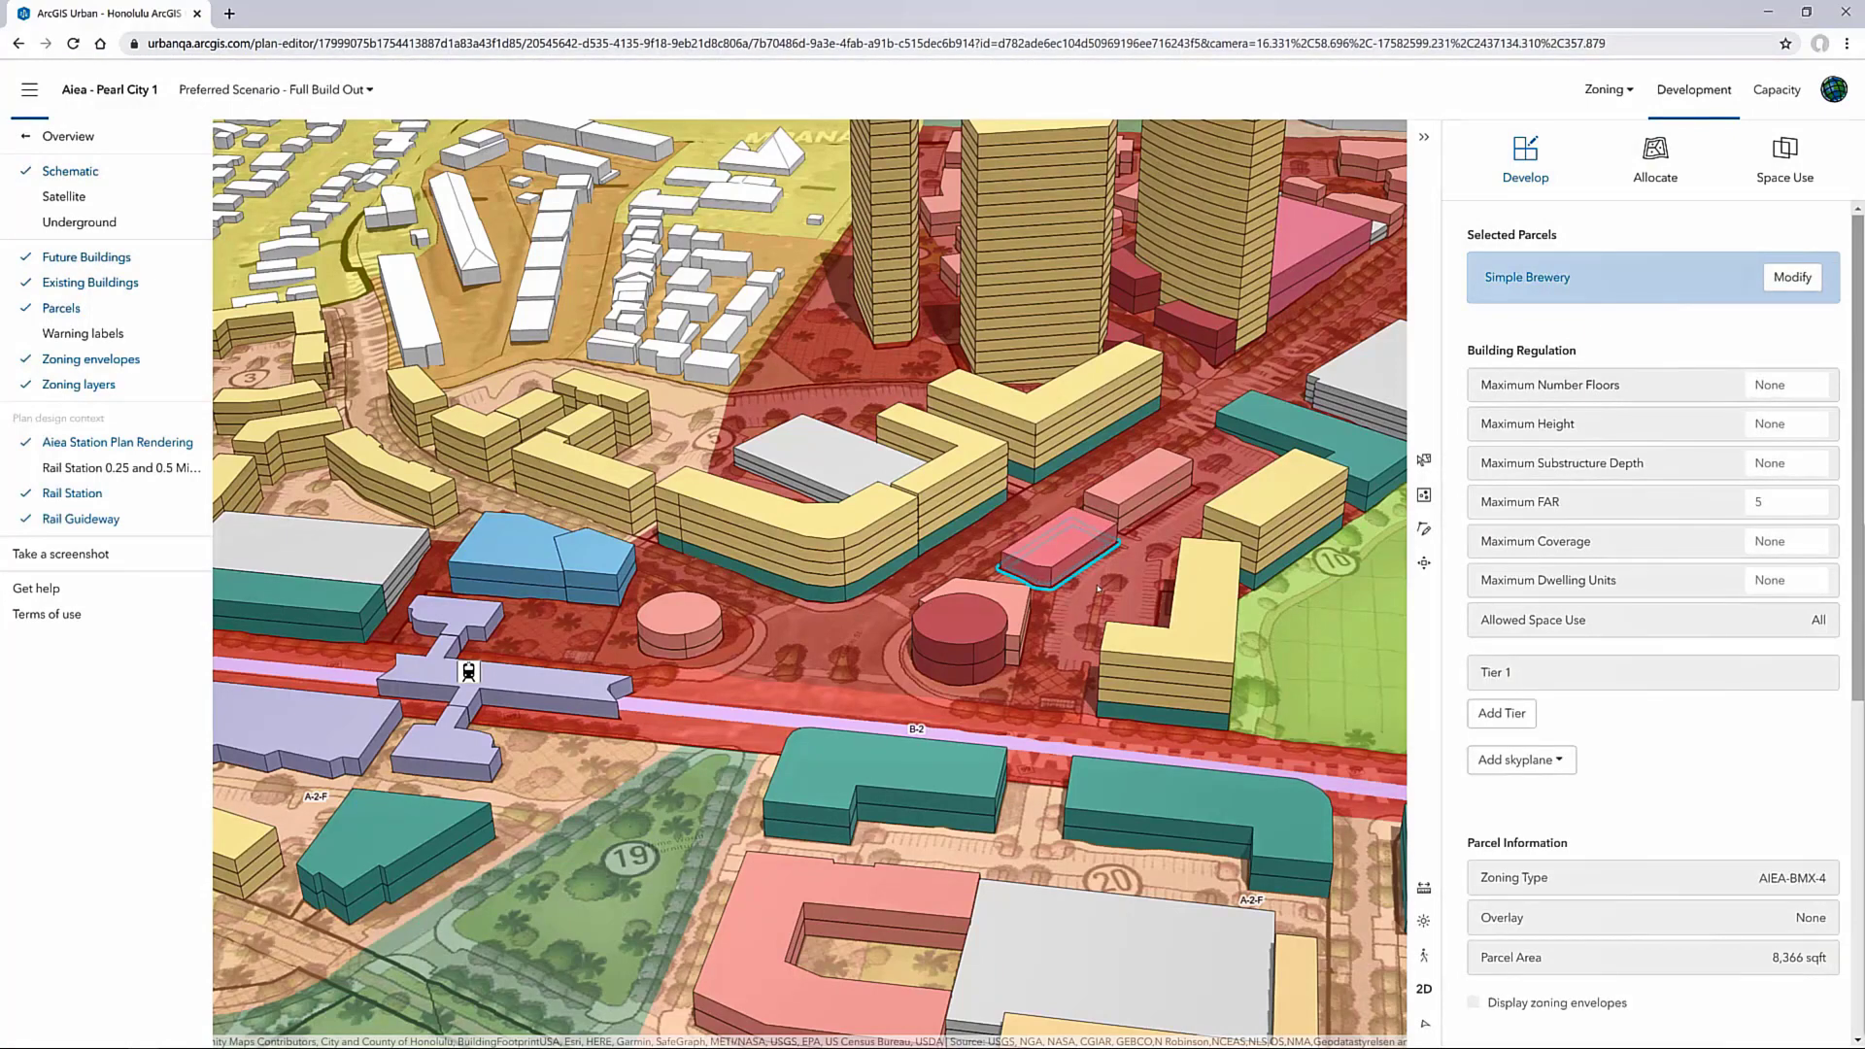
{"action": "left_click", "coordinate": [847, 688]}
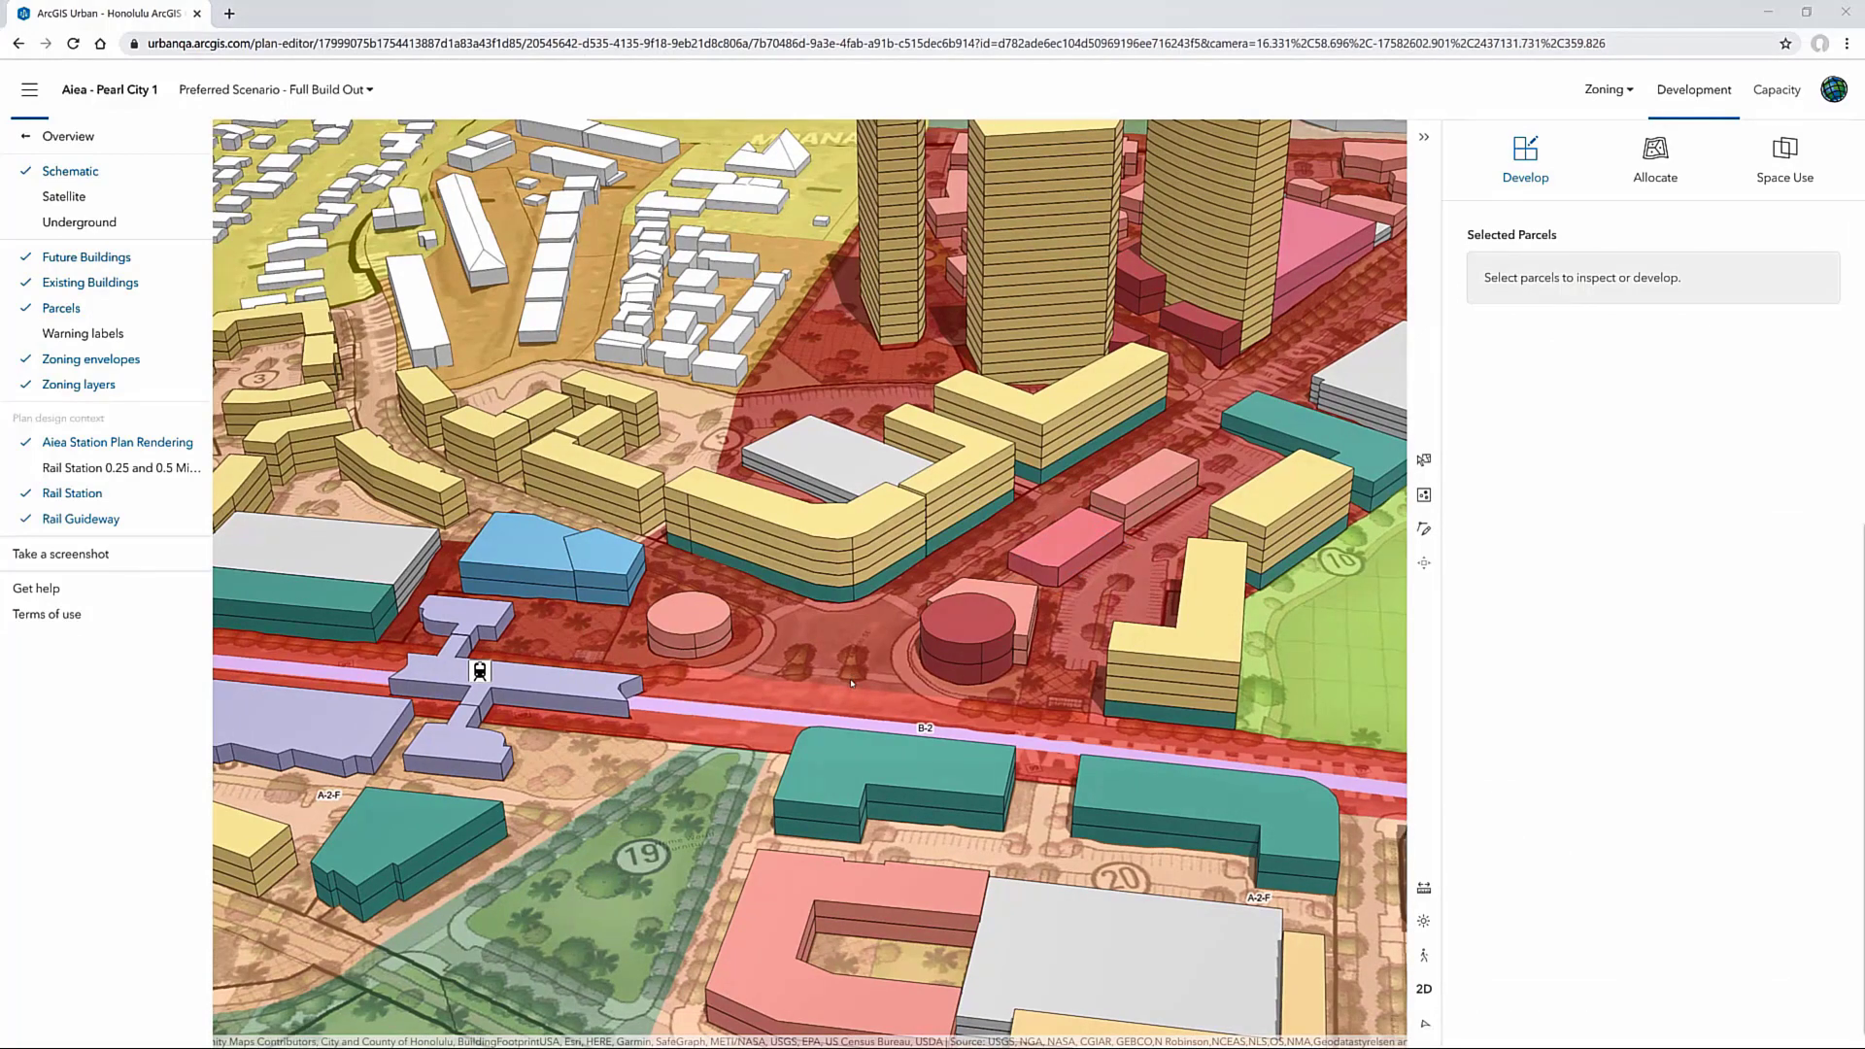
Select the Mixed-Use Commercial - Main Street parcel across the rail guideway from Sumida Farms and set its maximum height to 400 ft
{"action": "scroll", "coordinate": [854, 687], "scroll_direction": "down", "scroll_amount": 5}
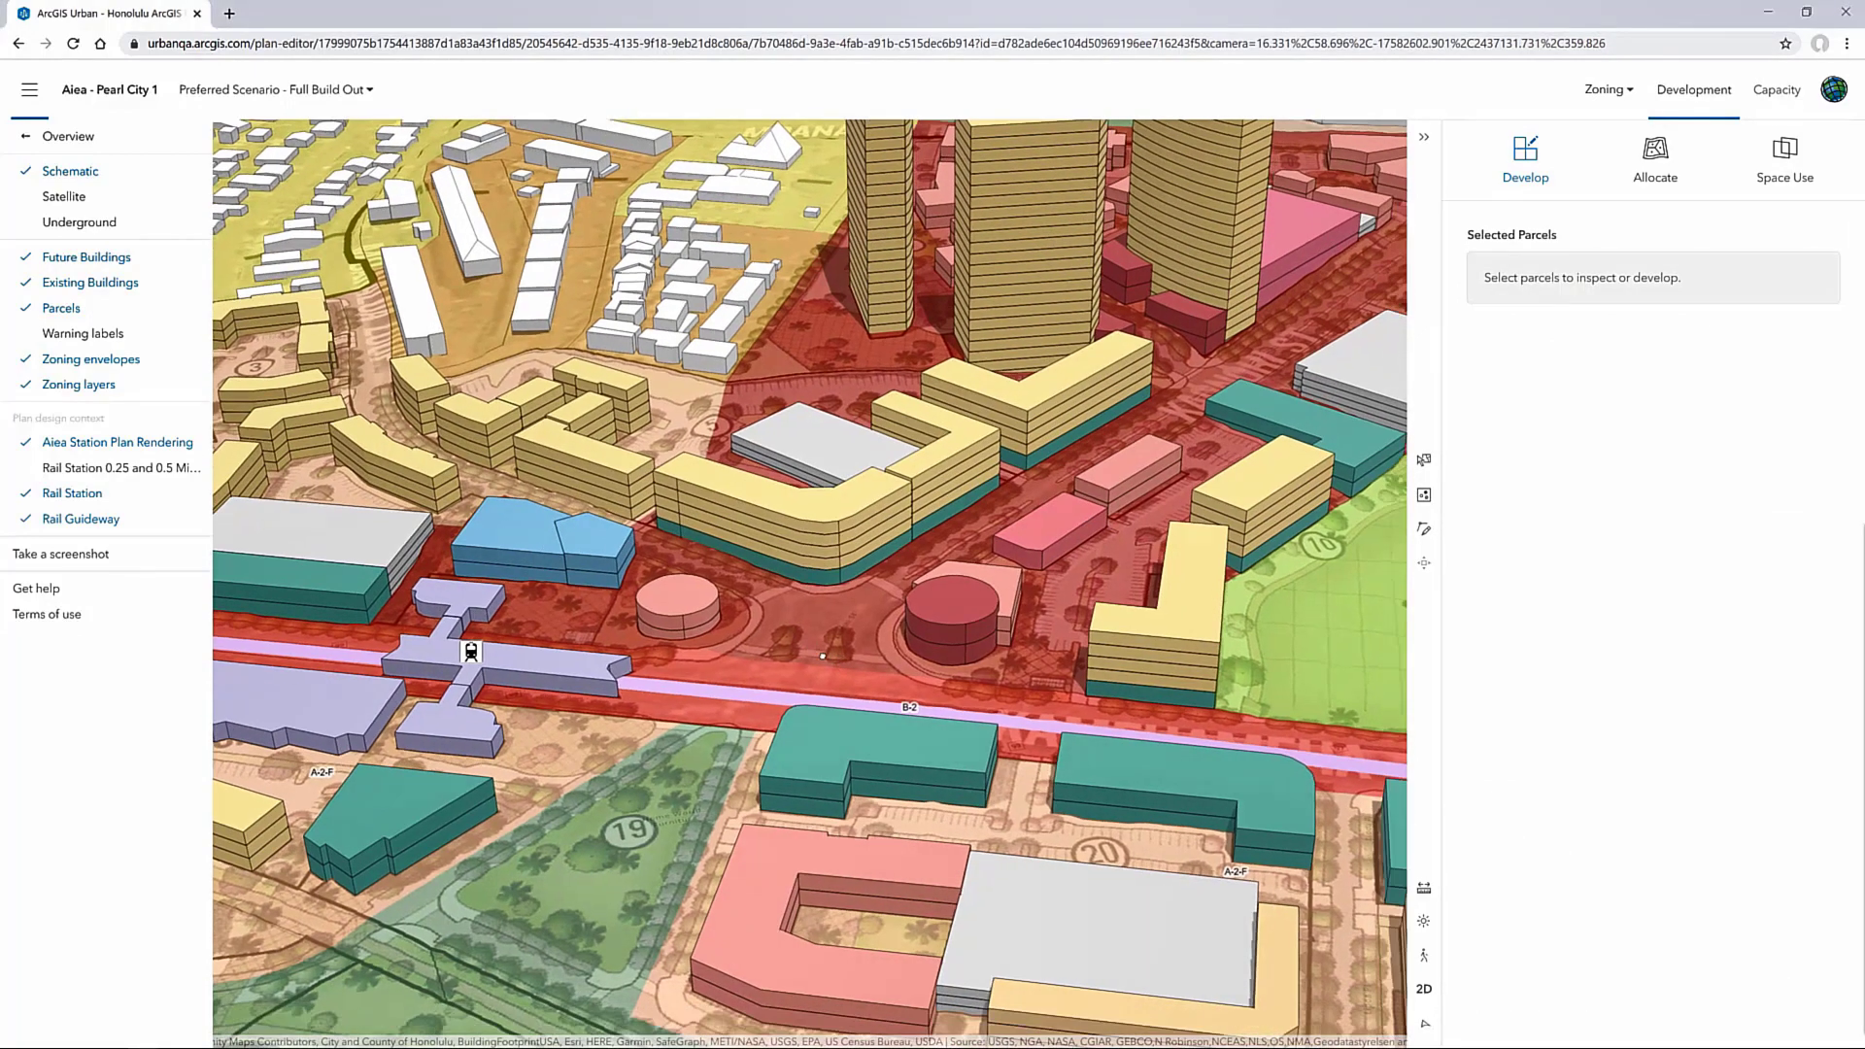
{"action": "scroll", "coordinate": [766, 588], "scroll_direction": "down", "scroll_amount": 5}
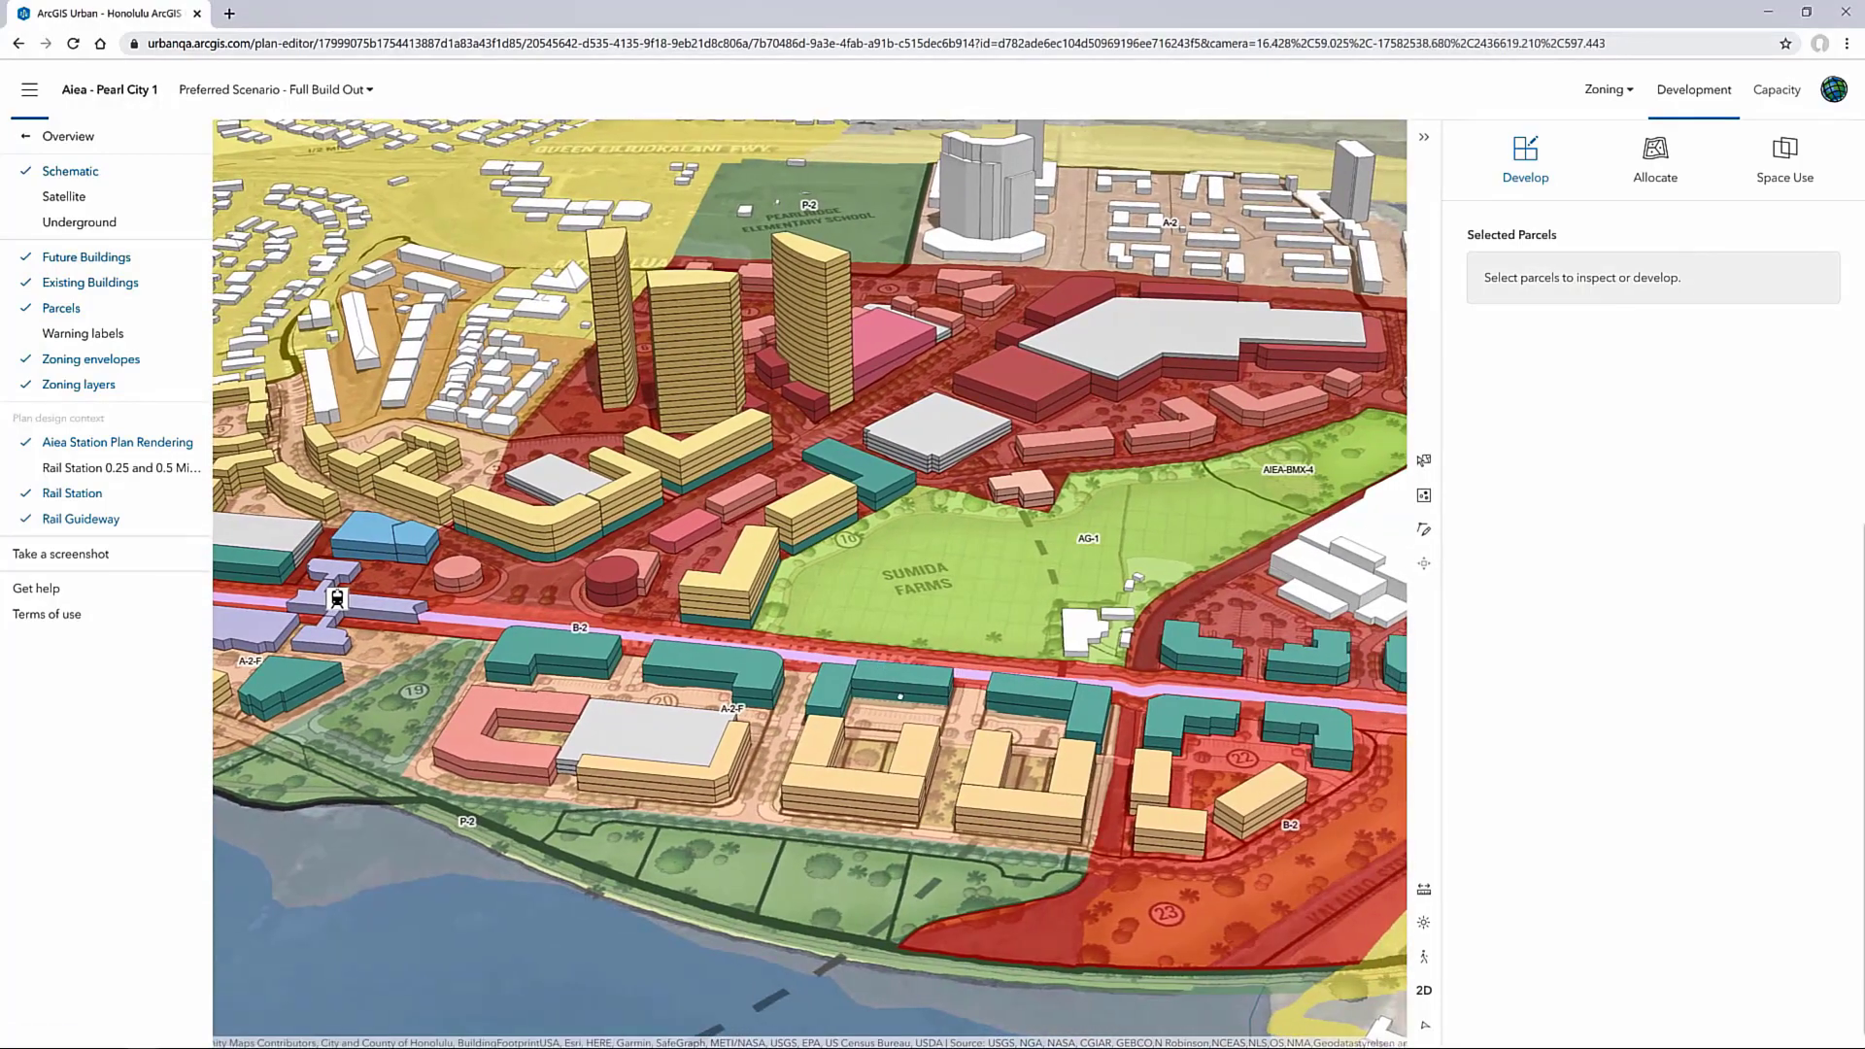
{"action": "scroll", "coordinate": [881, 668], "scroll_direction": "up", "scroll_amount": 5}
{"action": "left_click", "coordinate": [893, 728]}
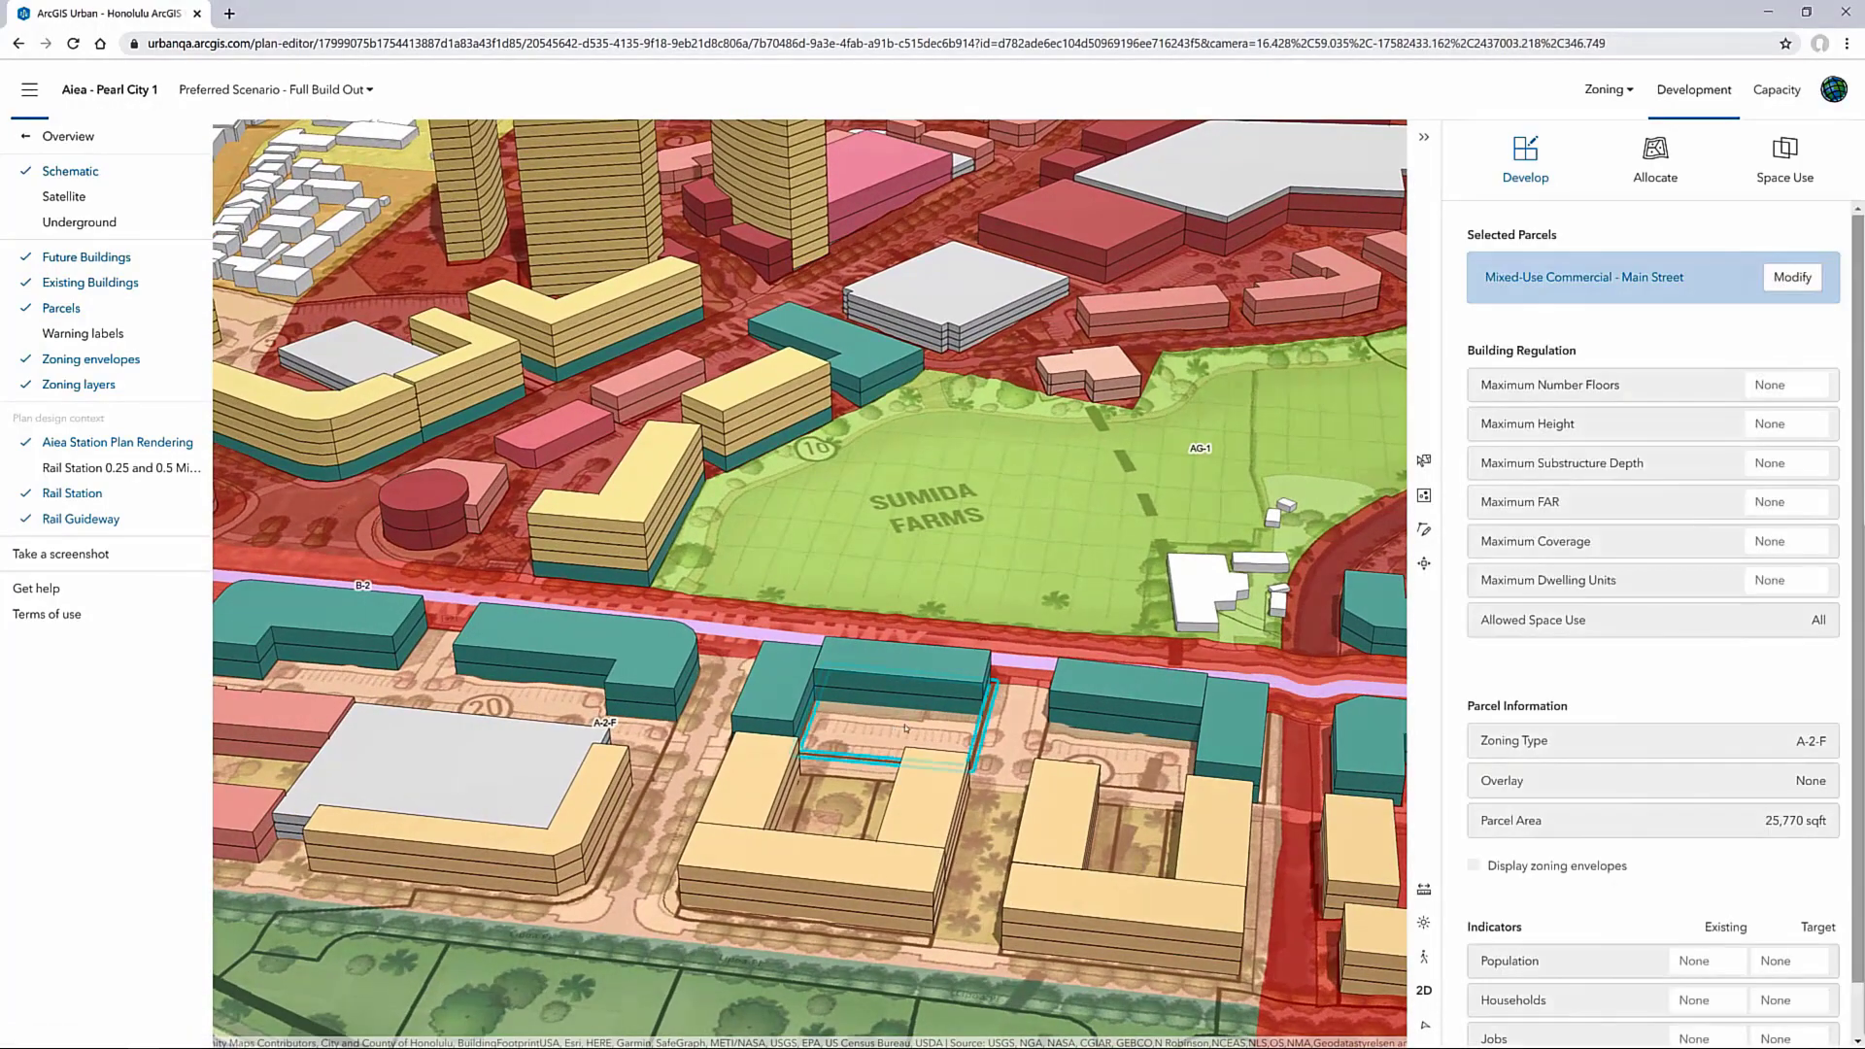
{"action": "right_click_drag", "start_coordinate": [894, 729], "coordinate": [932, 742]}
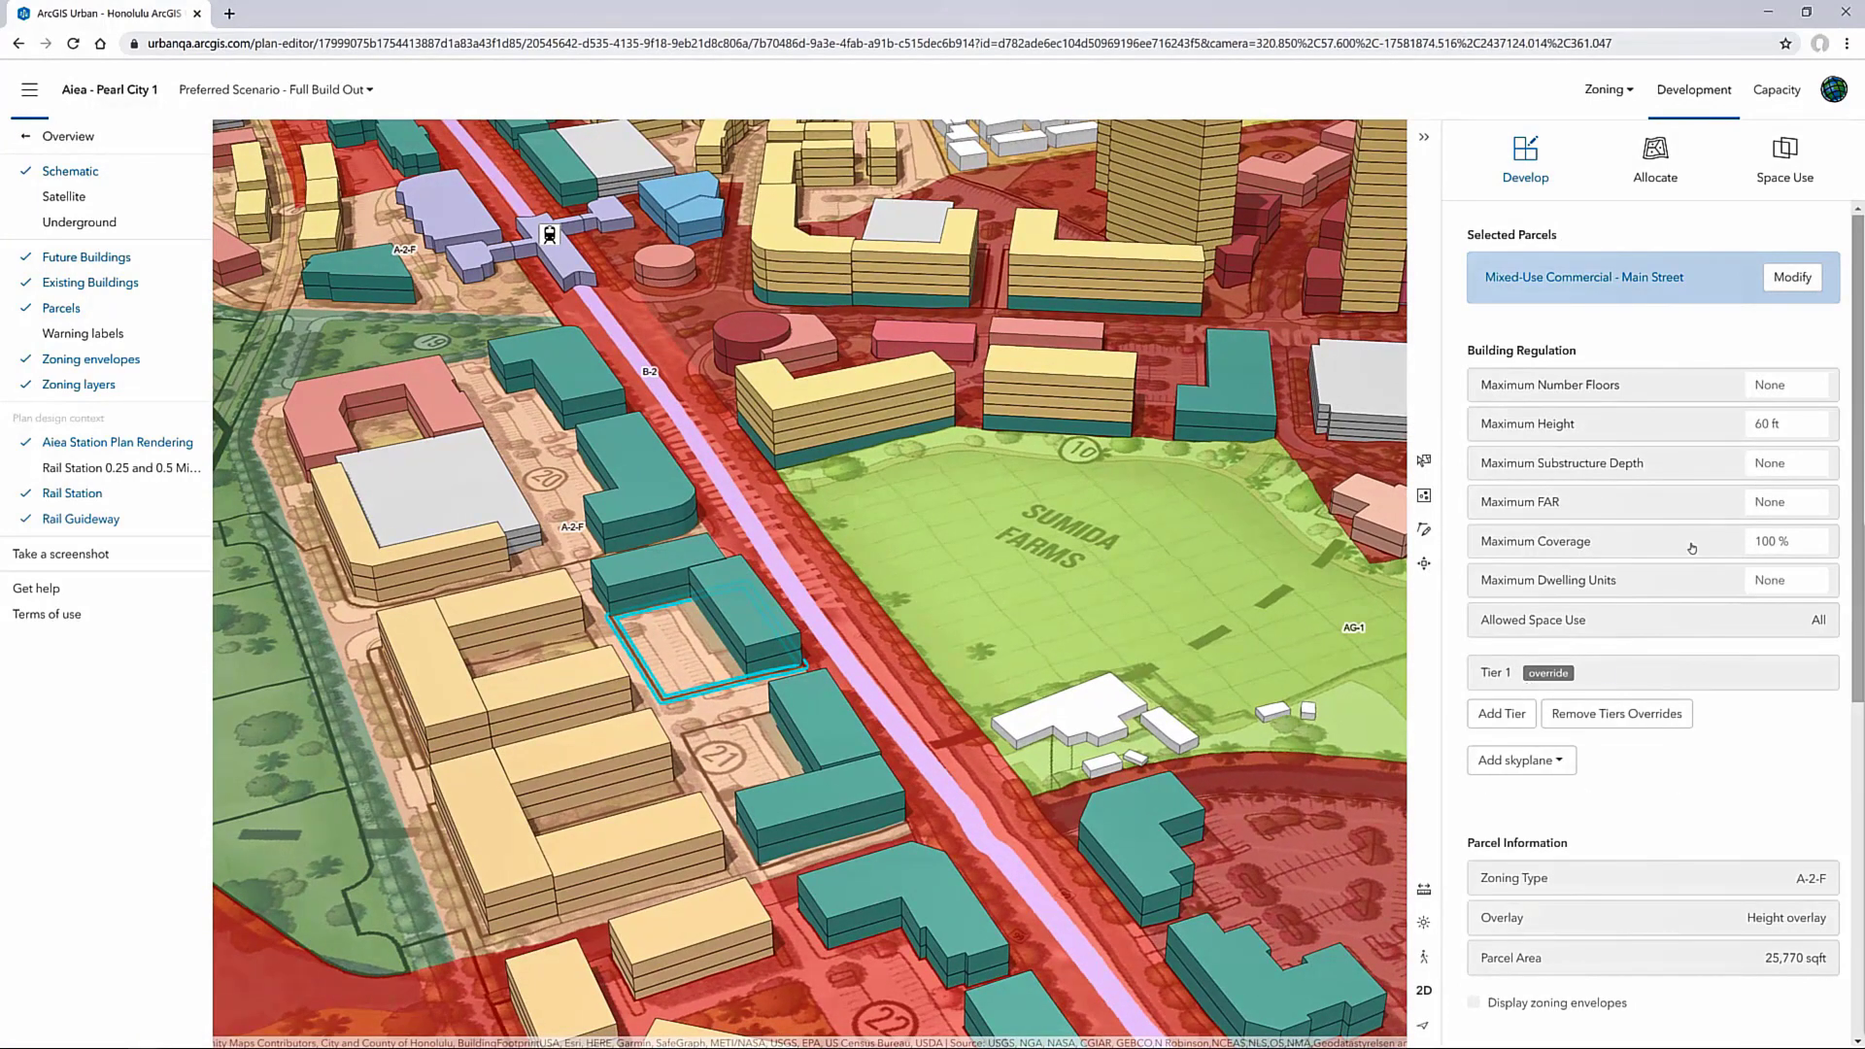
{"action": "left_click", "coordinate": [1810, 431]}
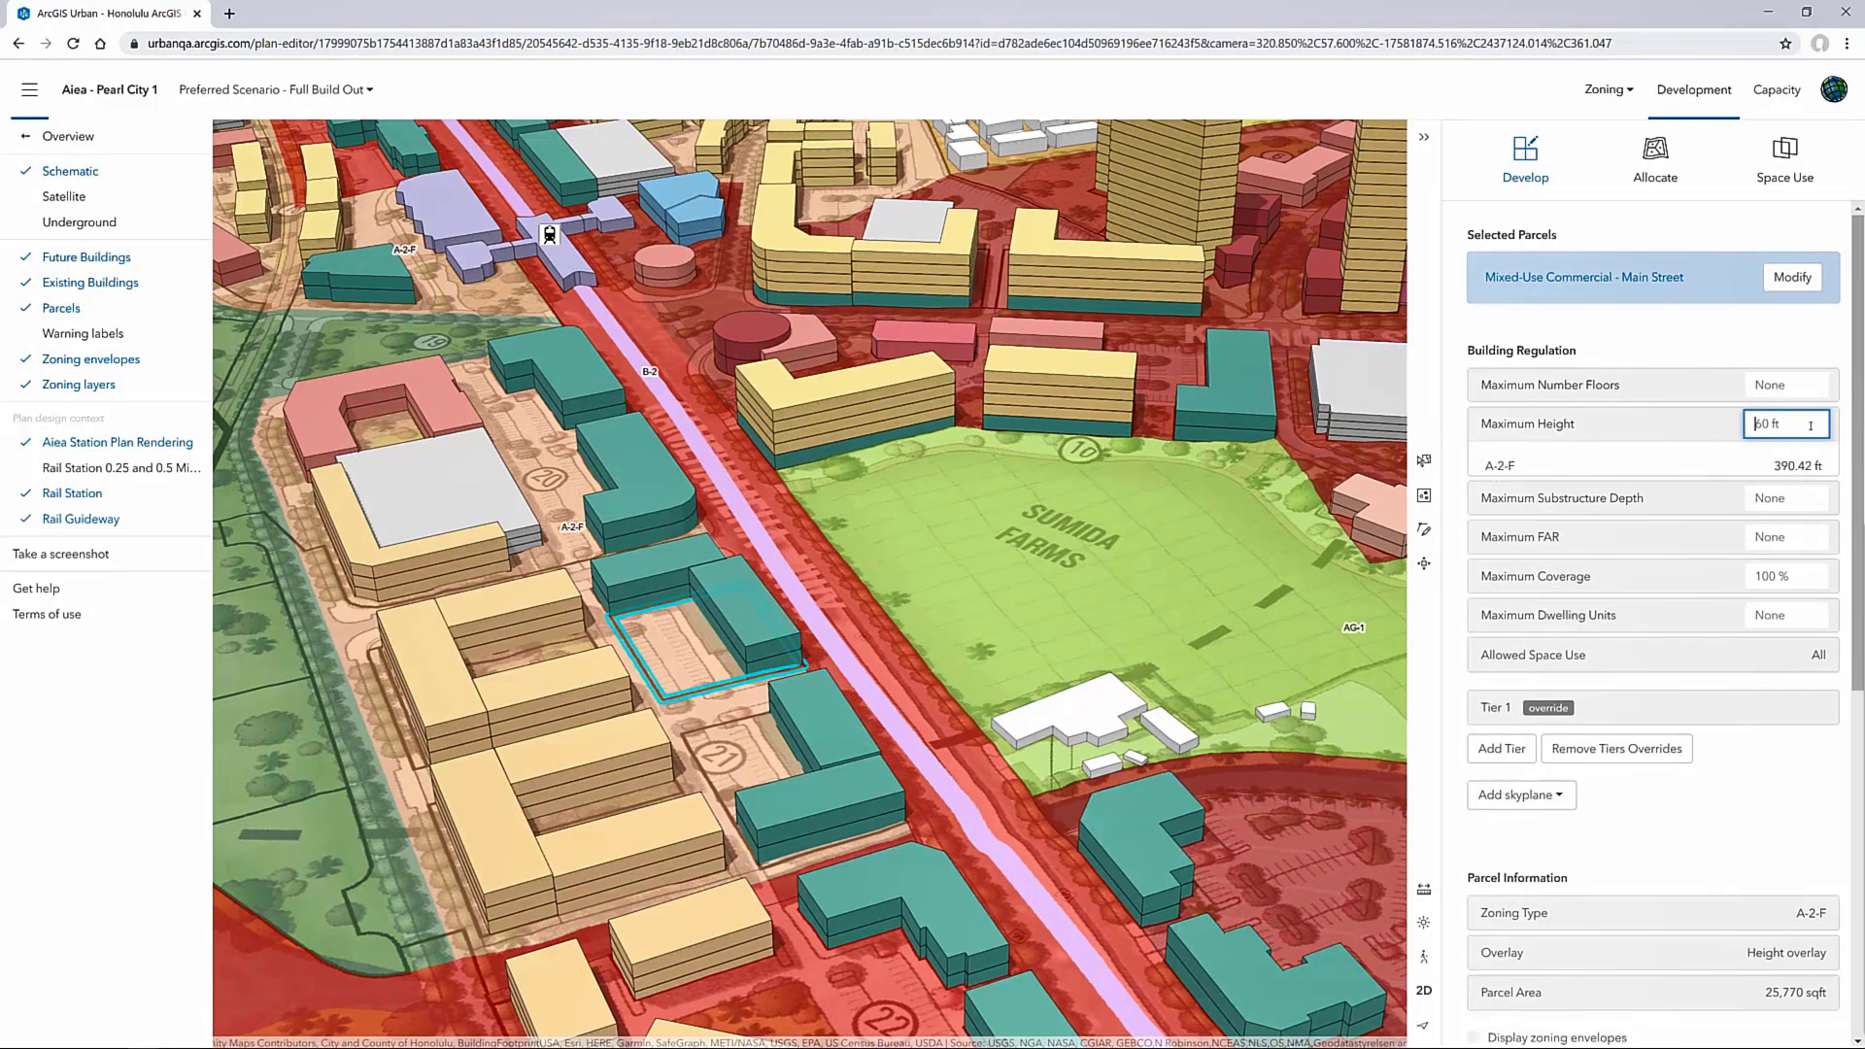
{"action": "key", "text": "ctrl+a"}
{"action": "type", "text": "400"}
{"action": "key", "text": "Return"}
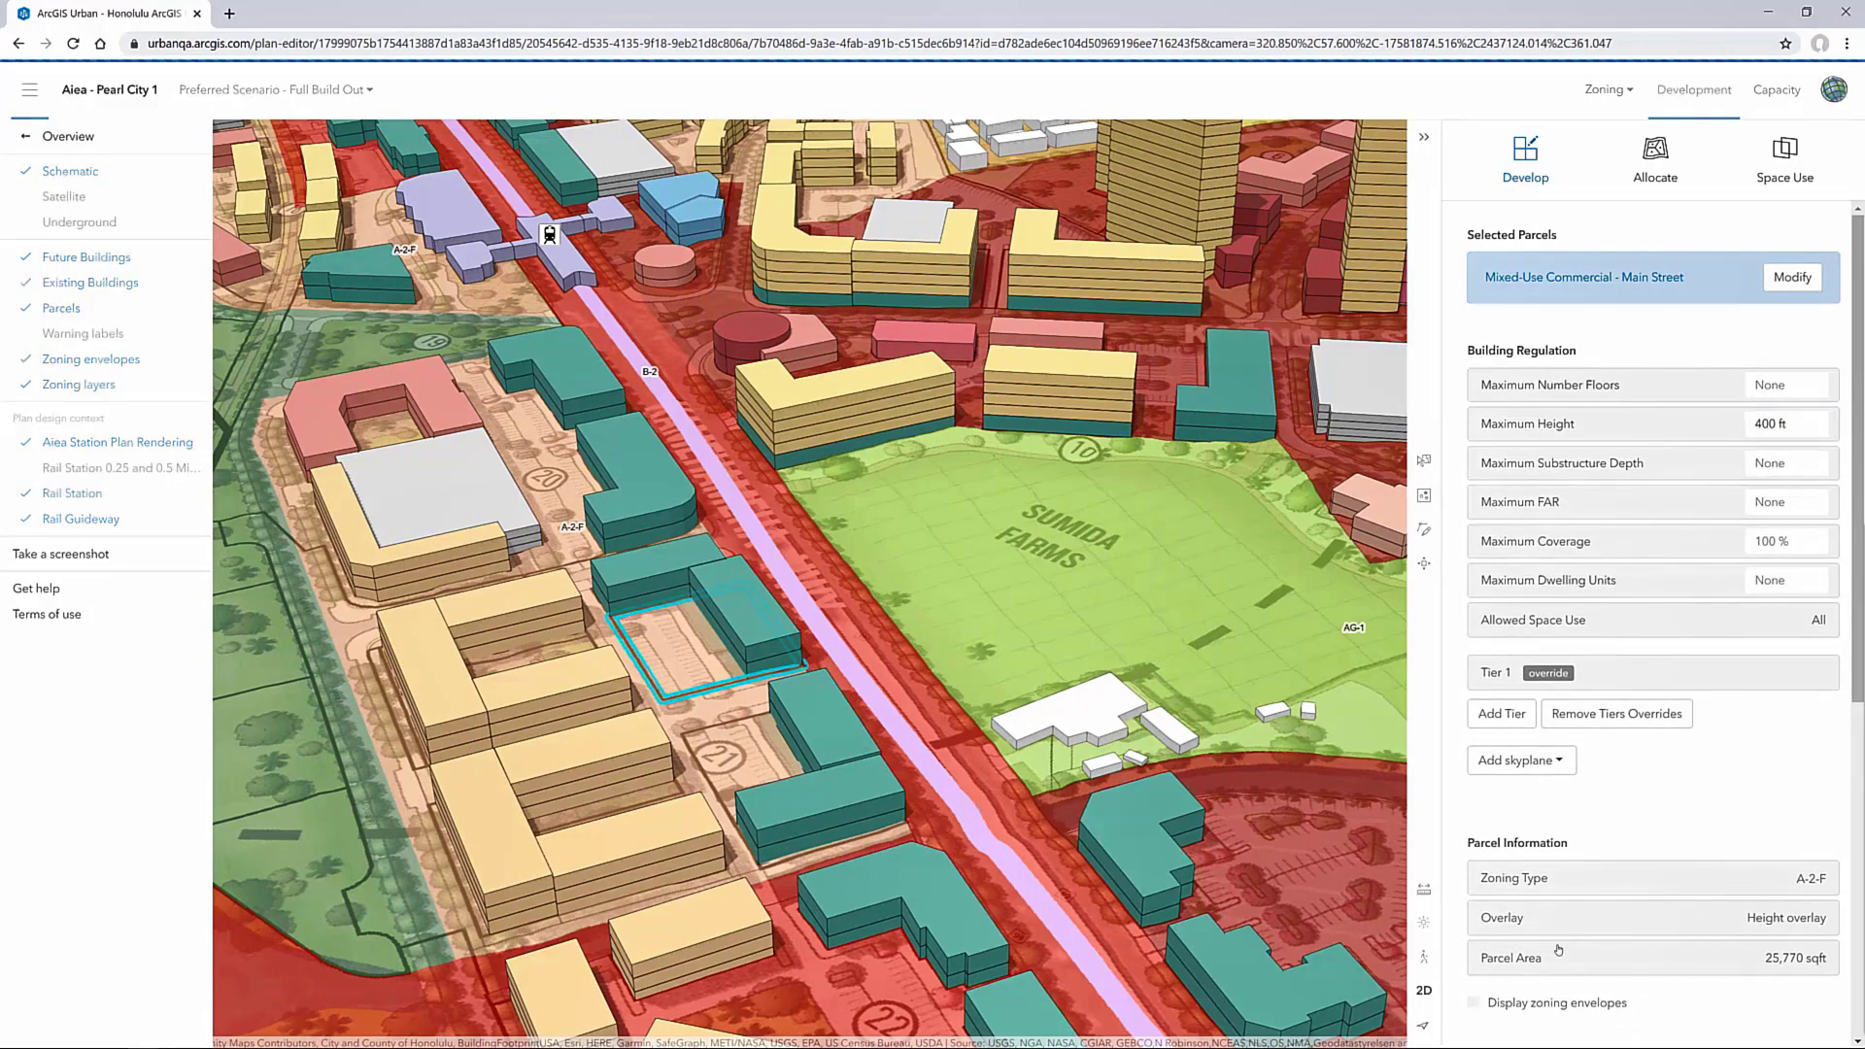
Display the selected parcel's zoning envelope and add a front street skyplane with its settings expanded
{"action": "left_click", "coordinate": [1474, 1004]}
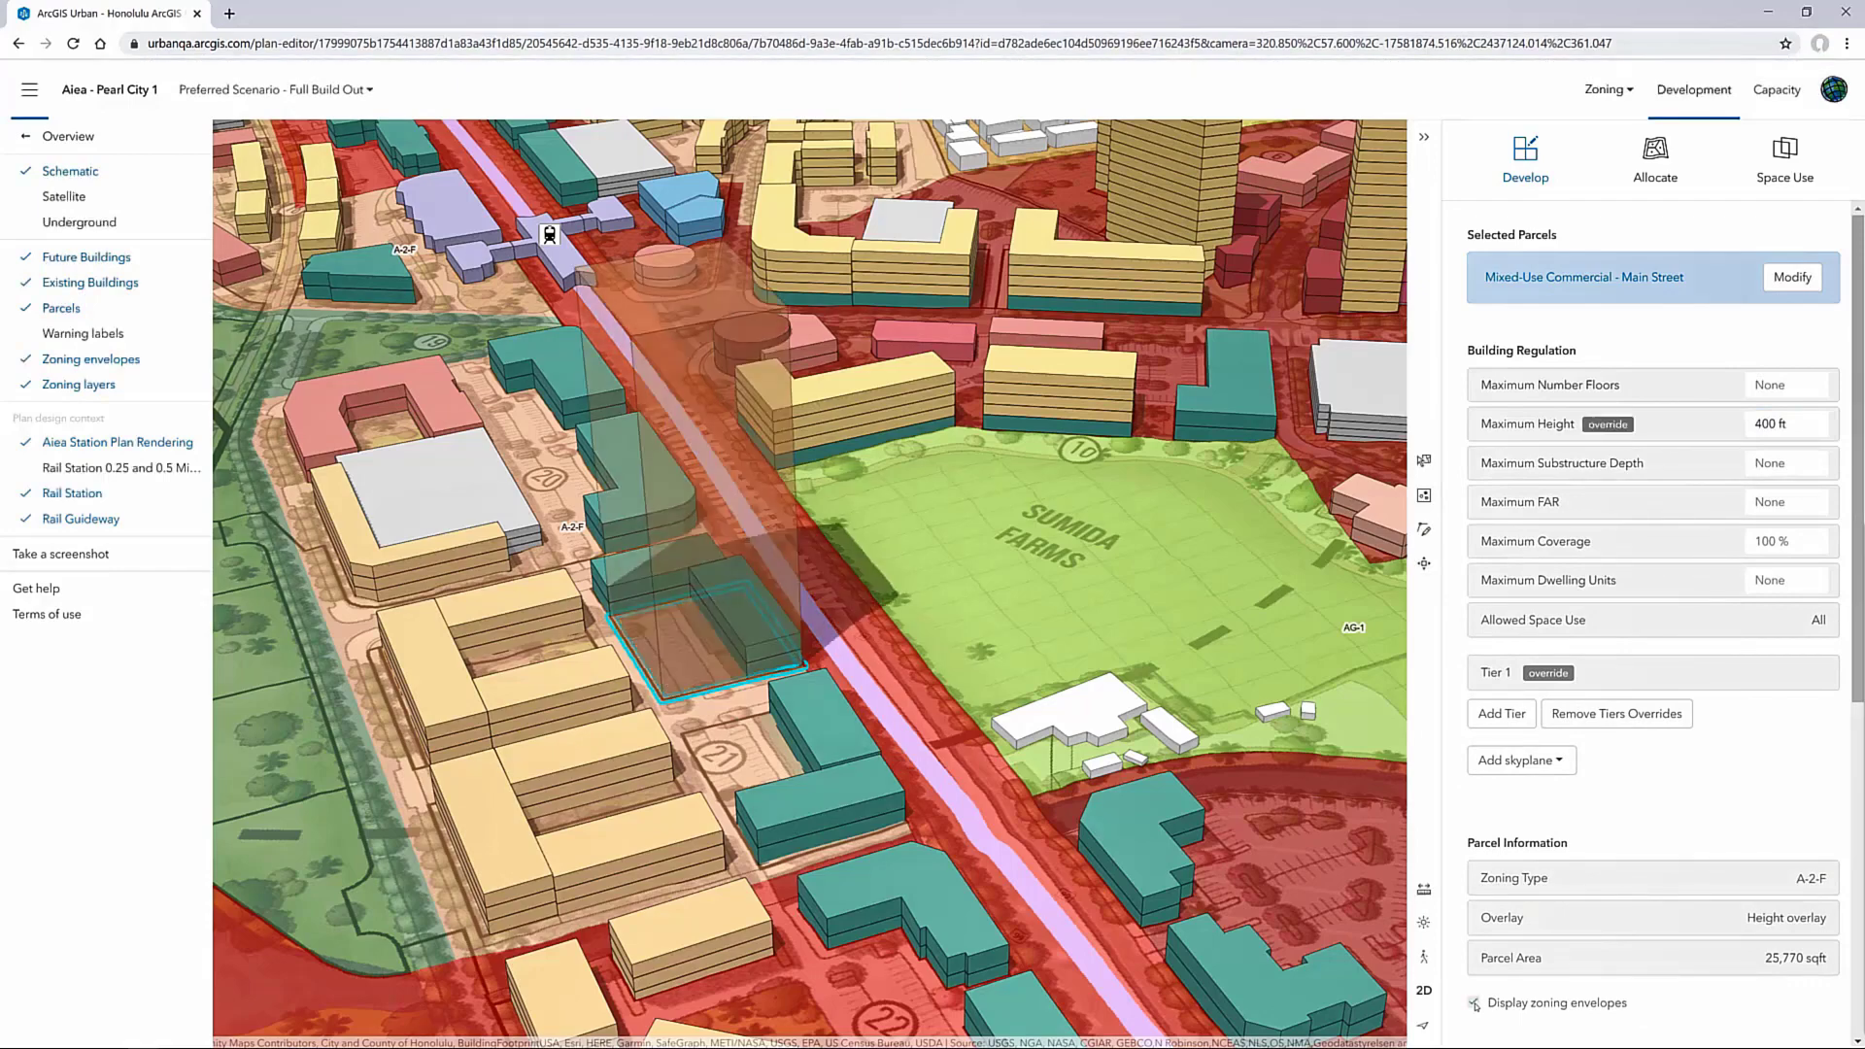
{"action": "right_click_drag", "start_coordinate": [1095, 855], "coordinate": [855, 783]}
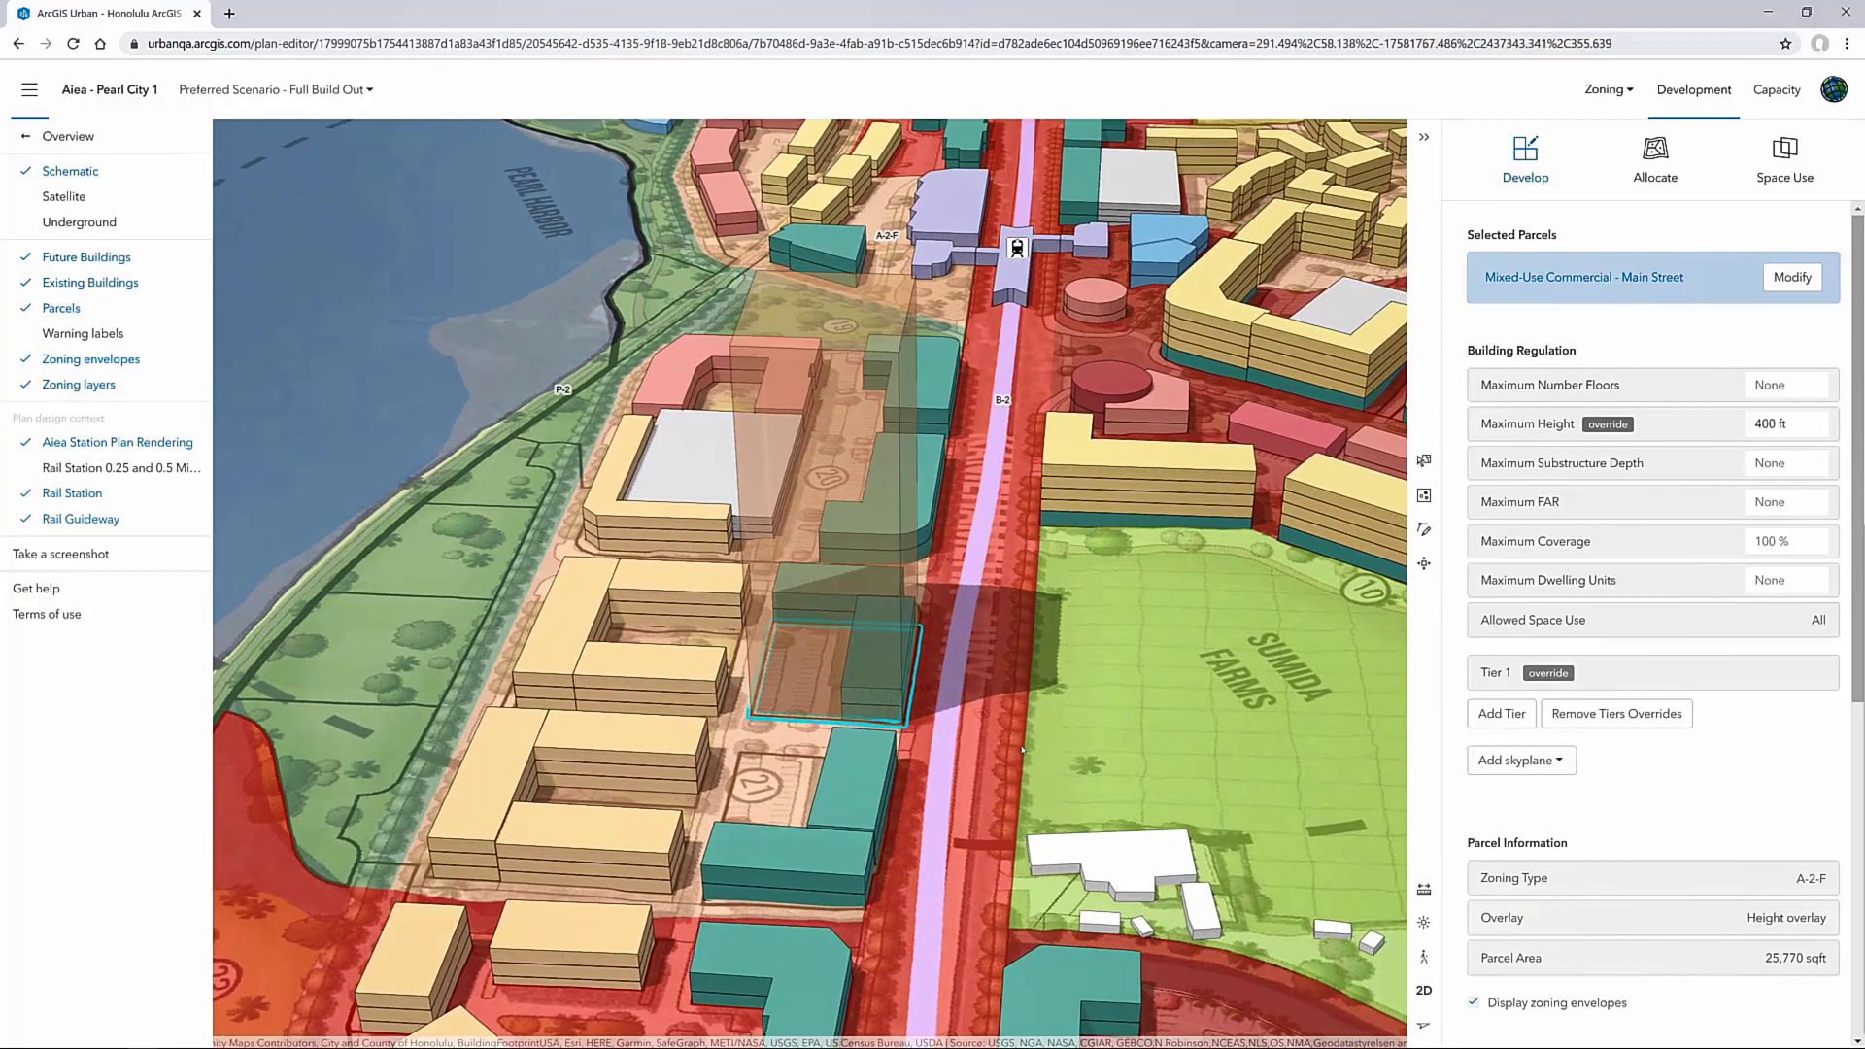
{"action": "left_click", "coordinate": [1558, 763]}
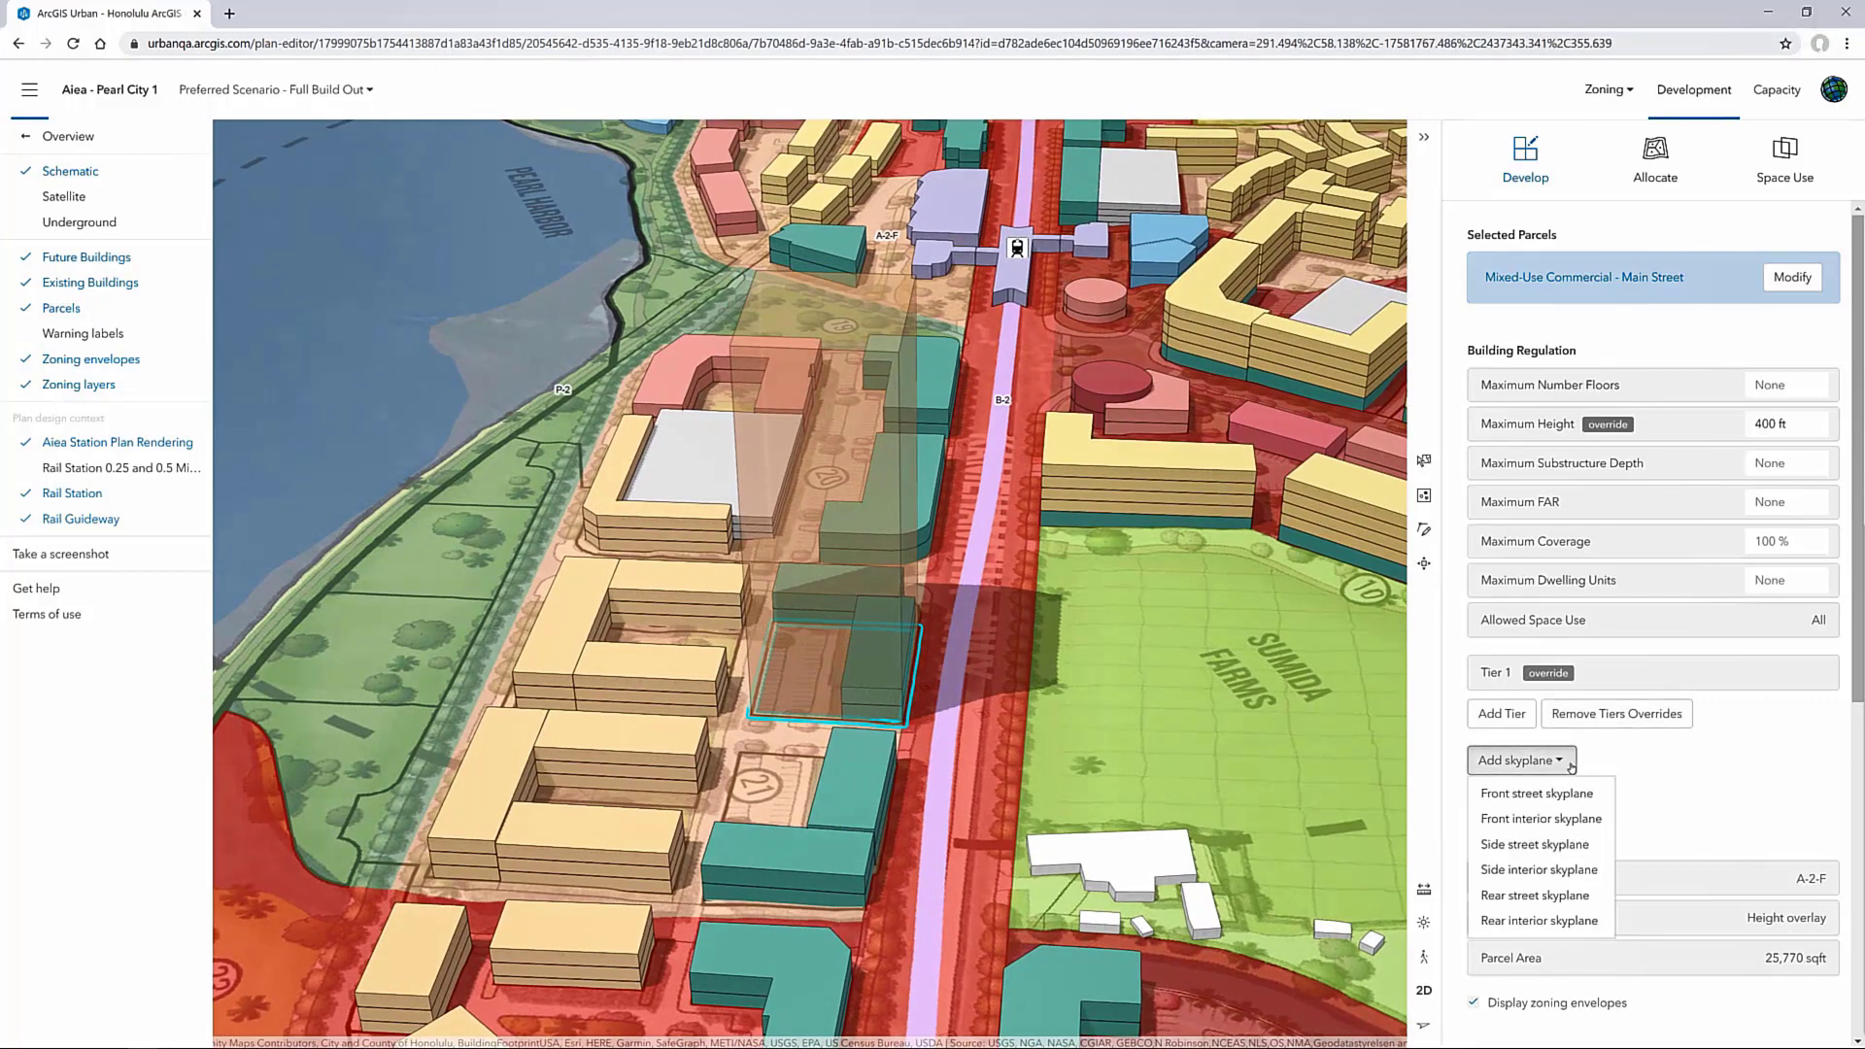
{"action": "left_click", "coordinate": [1517, 795]}
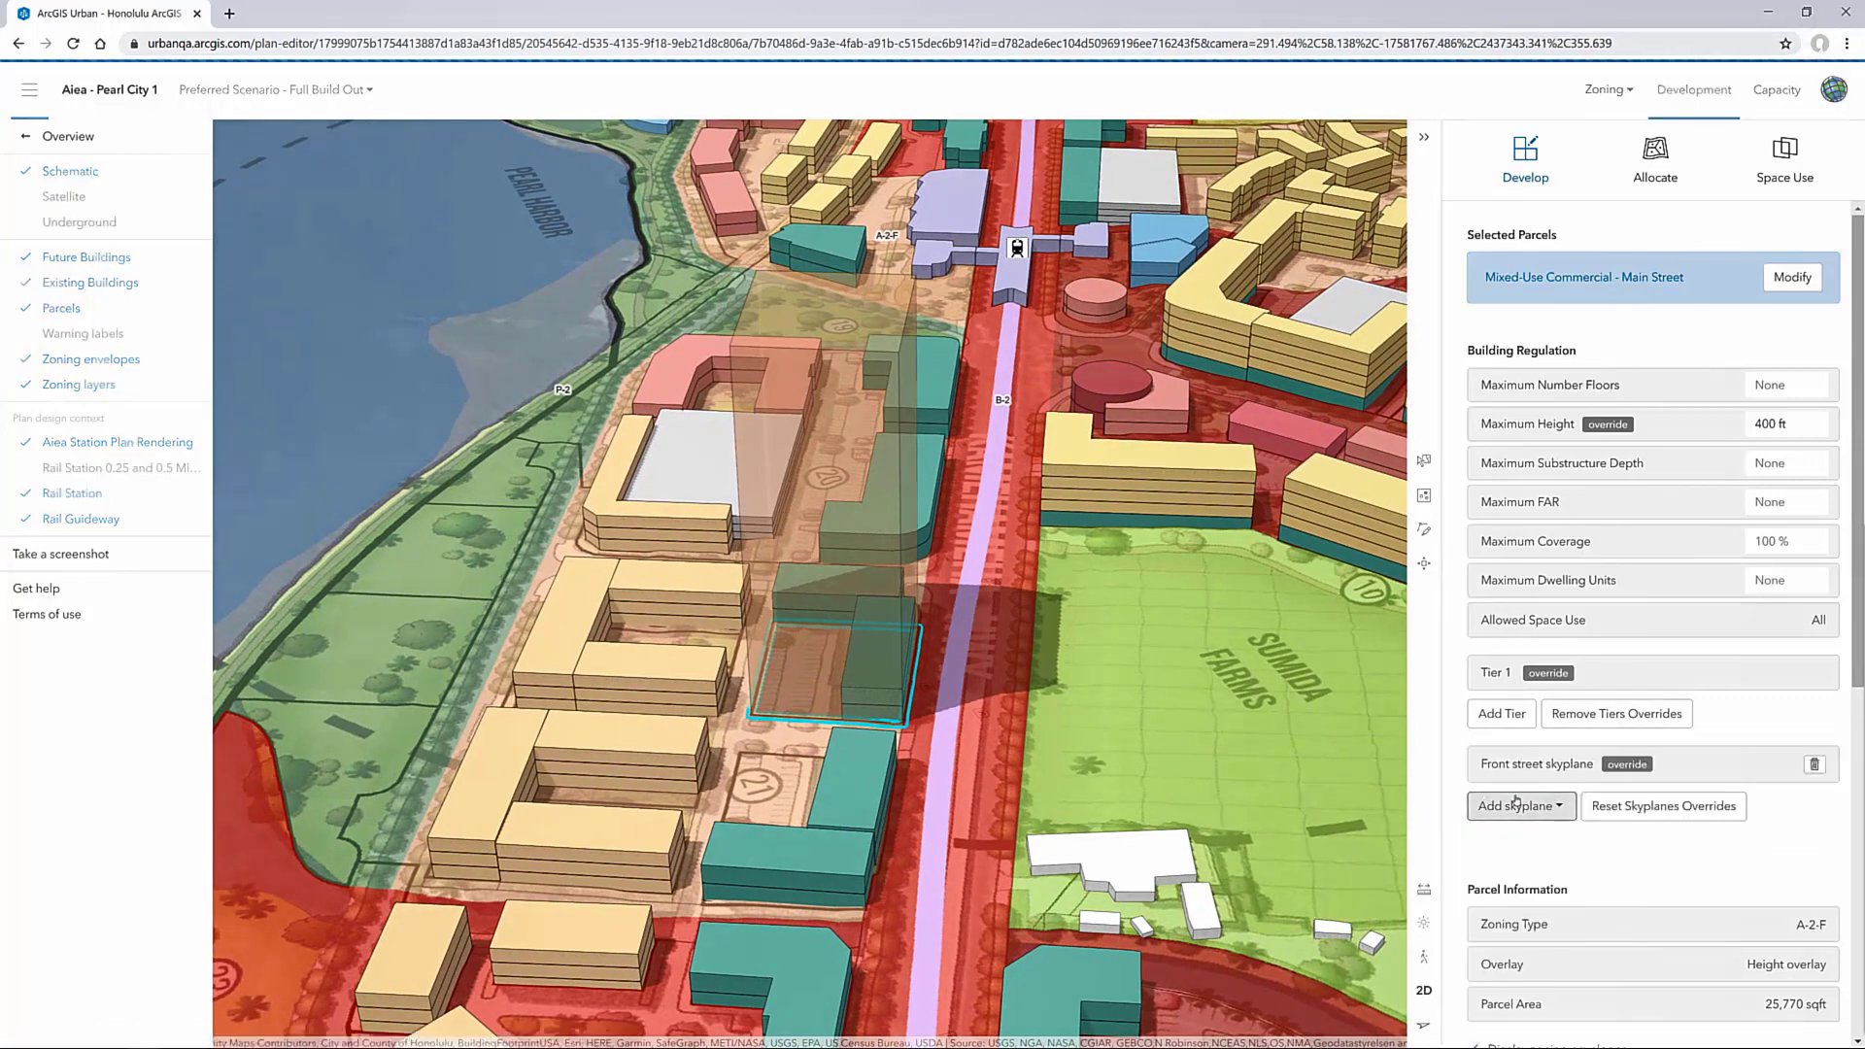
{"action": "left_click", "coordinate": [1568, 766]}
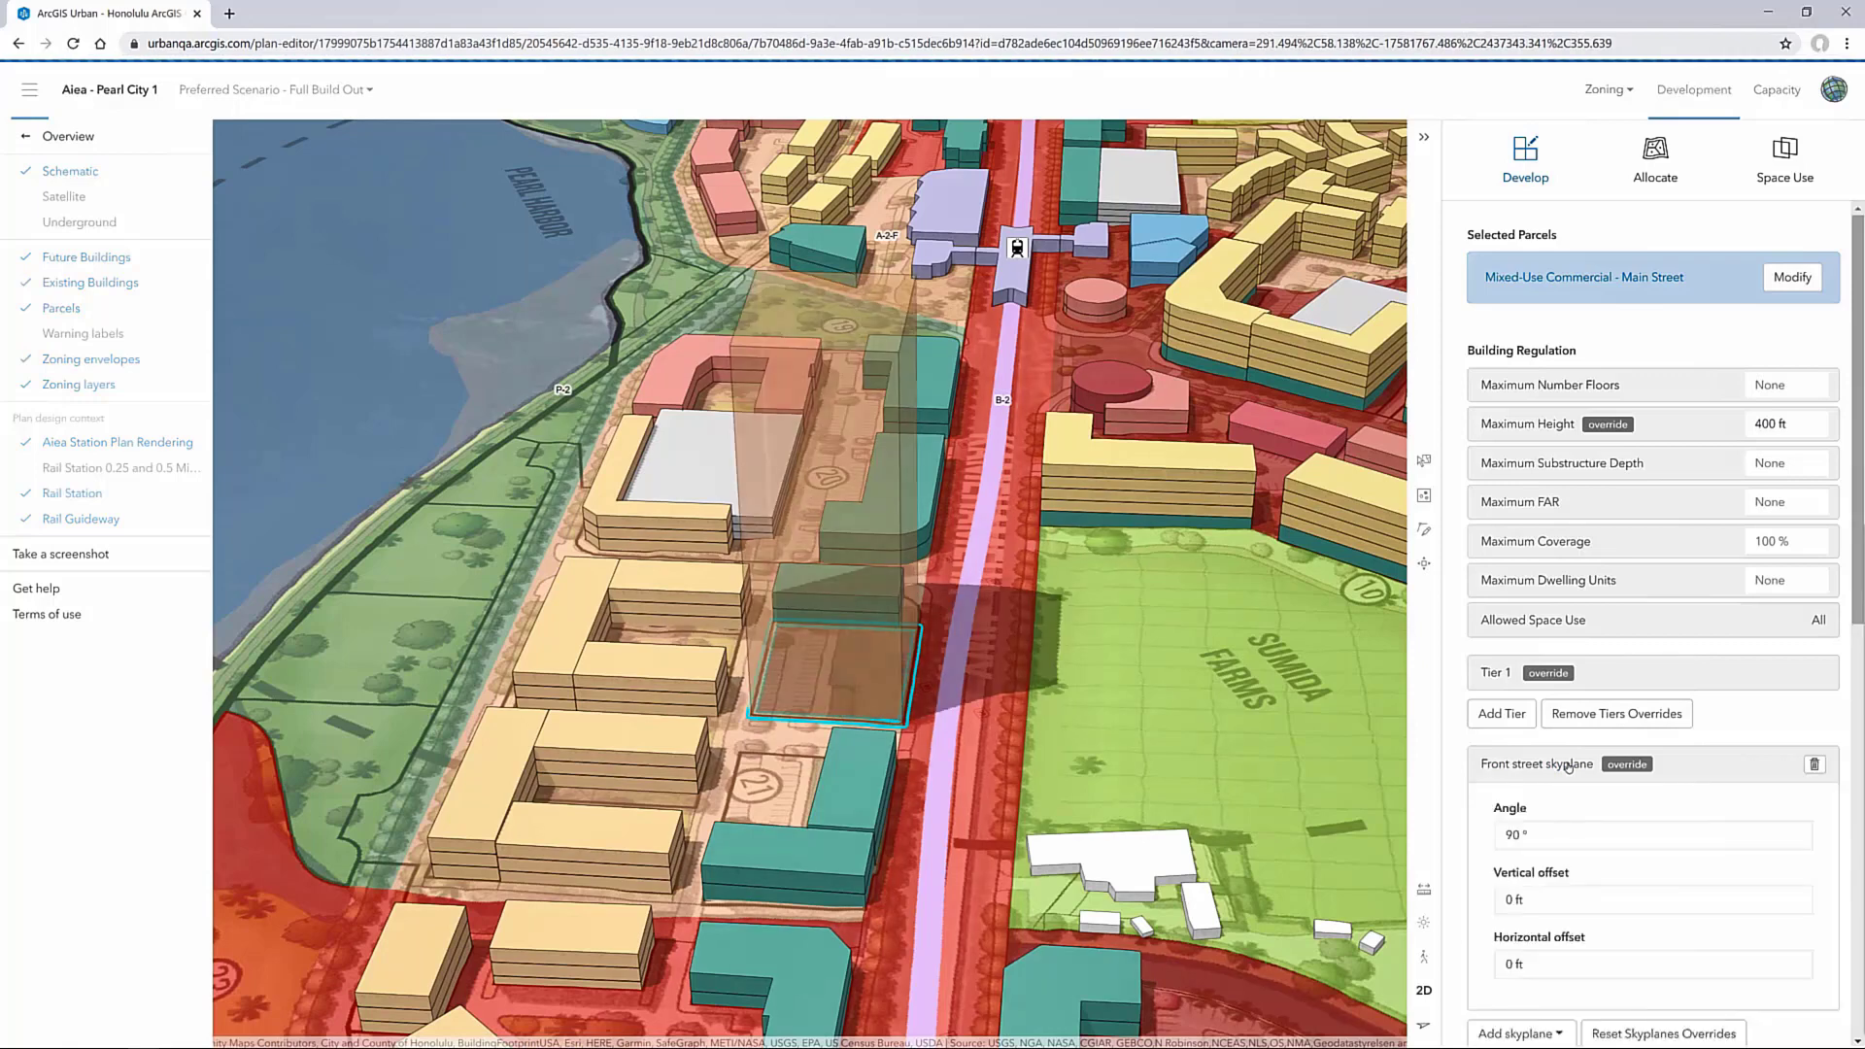
Set the front street skyplane's vertical offset to 50 ft and its angle to 75°
{"action": "left_click", "coordinate": [1530, 898]}
{"action": "type", "text": "50"}
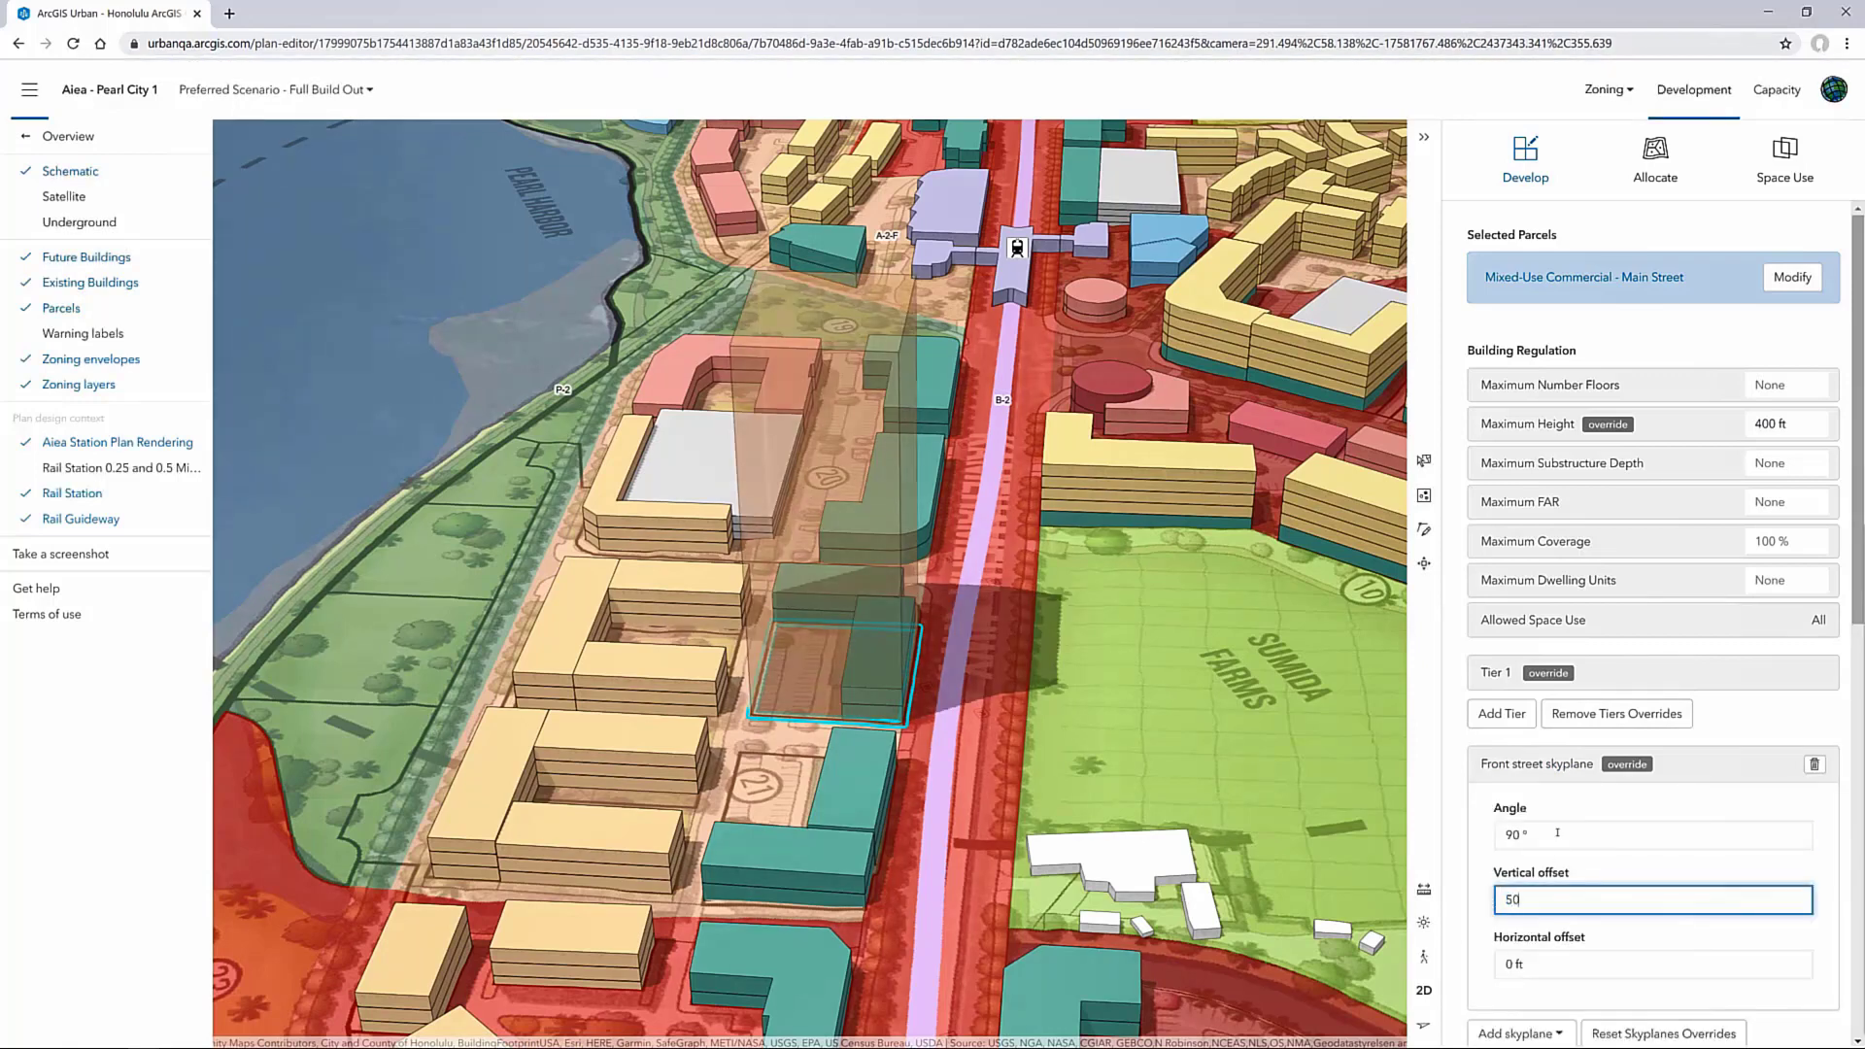
{"action": "left_click", "coordinate": [1508, 834]}
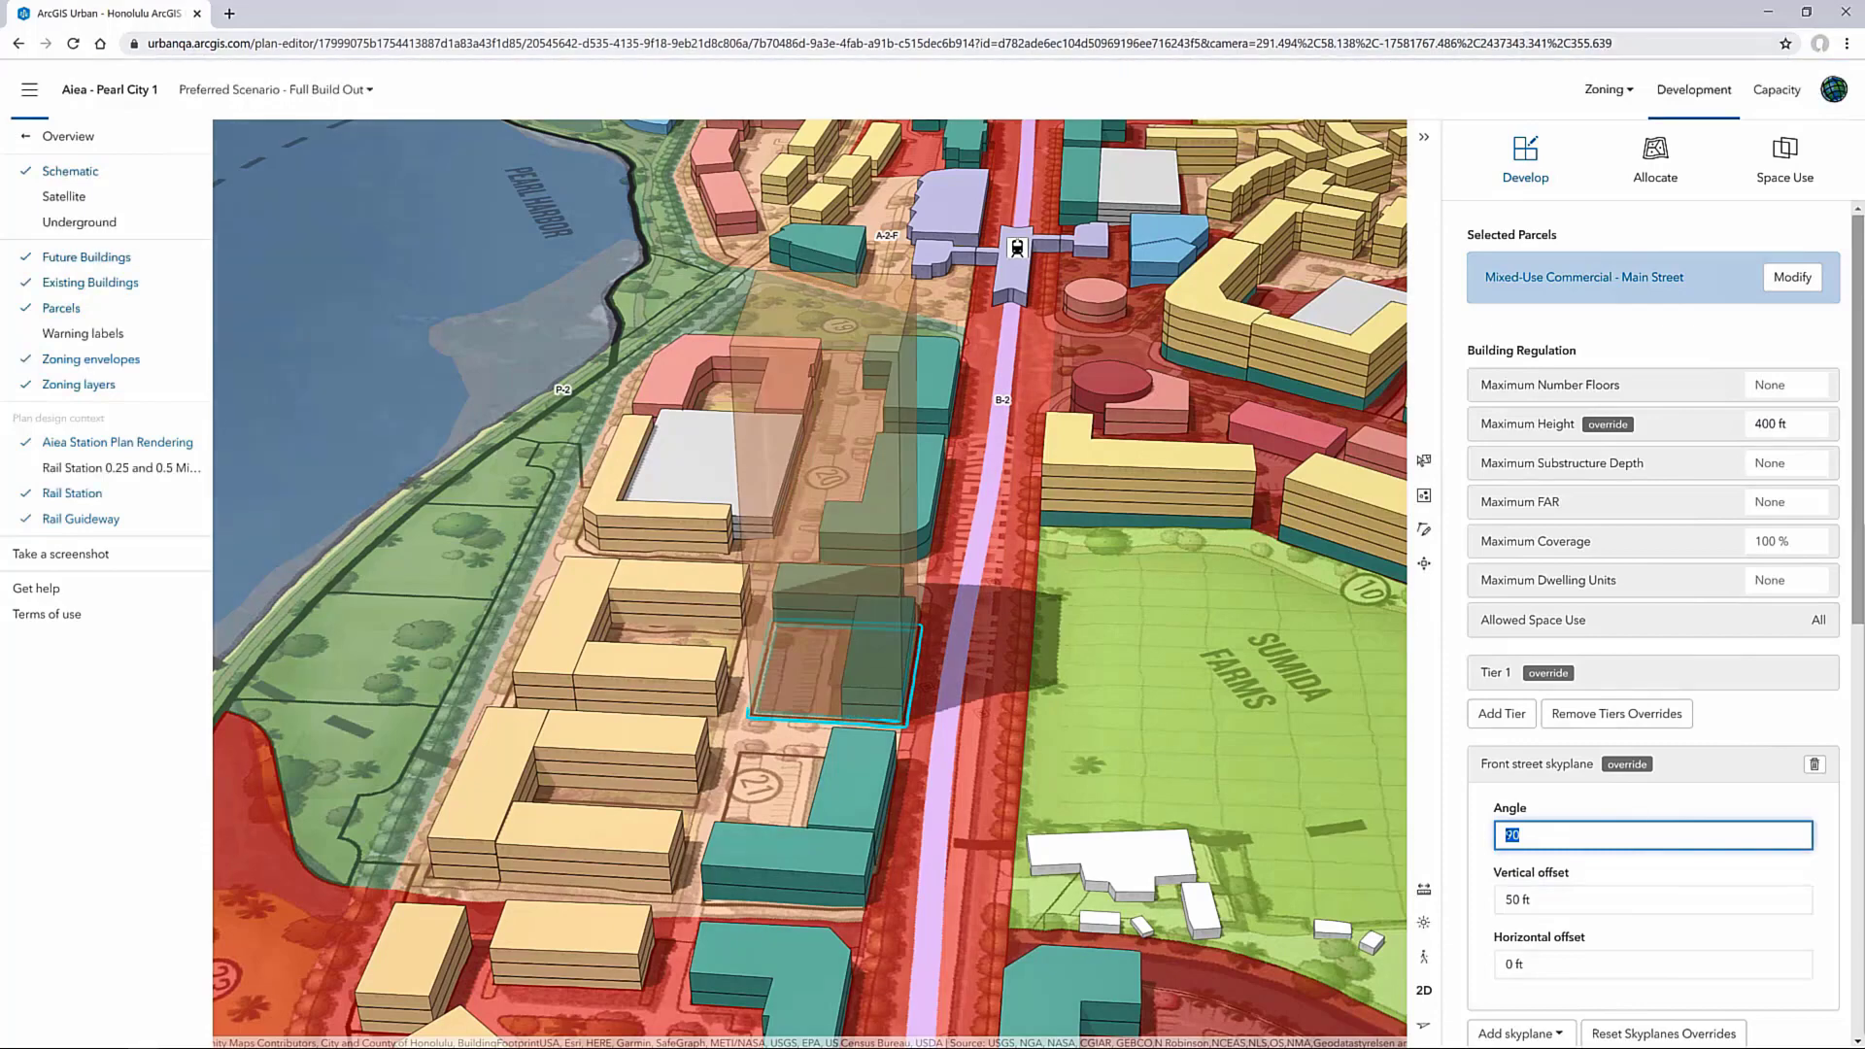
{"action": "key", "text": "Return"}
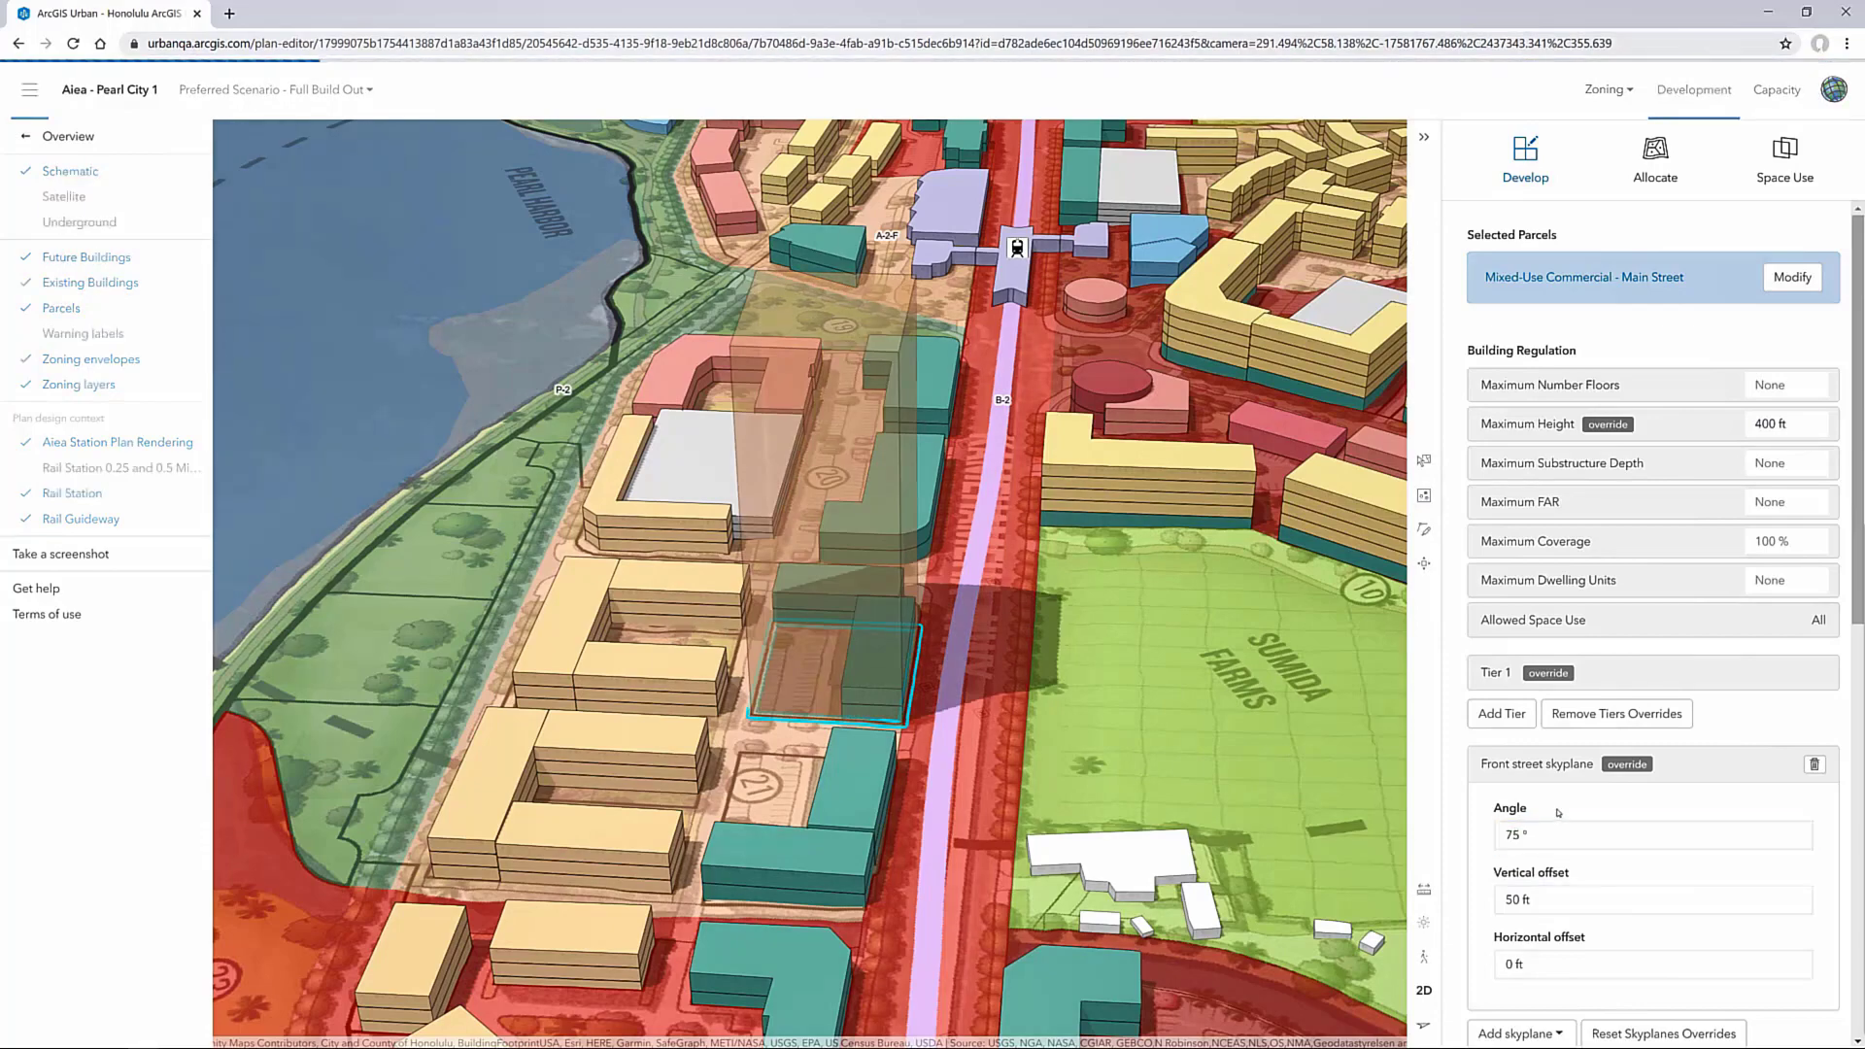
Assign the High-Rise Residential Tower building type to the selected parcel
{"action": "right_click_drag", "start_coordinate": [966, 641], "coordinate": [967, 709]}
{"action": "left_click", "coordinate": [1792, 279]}
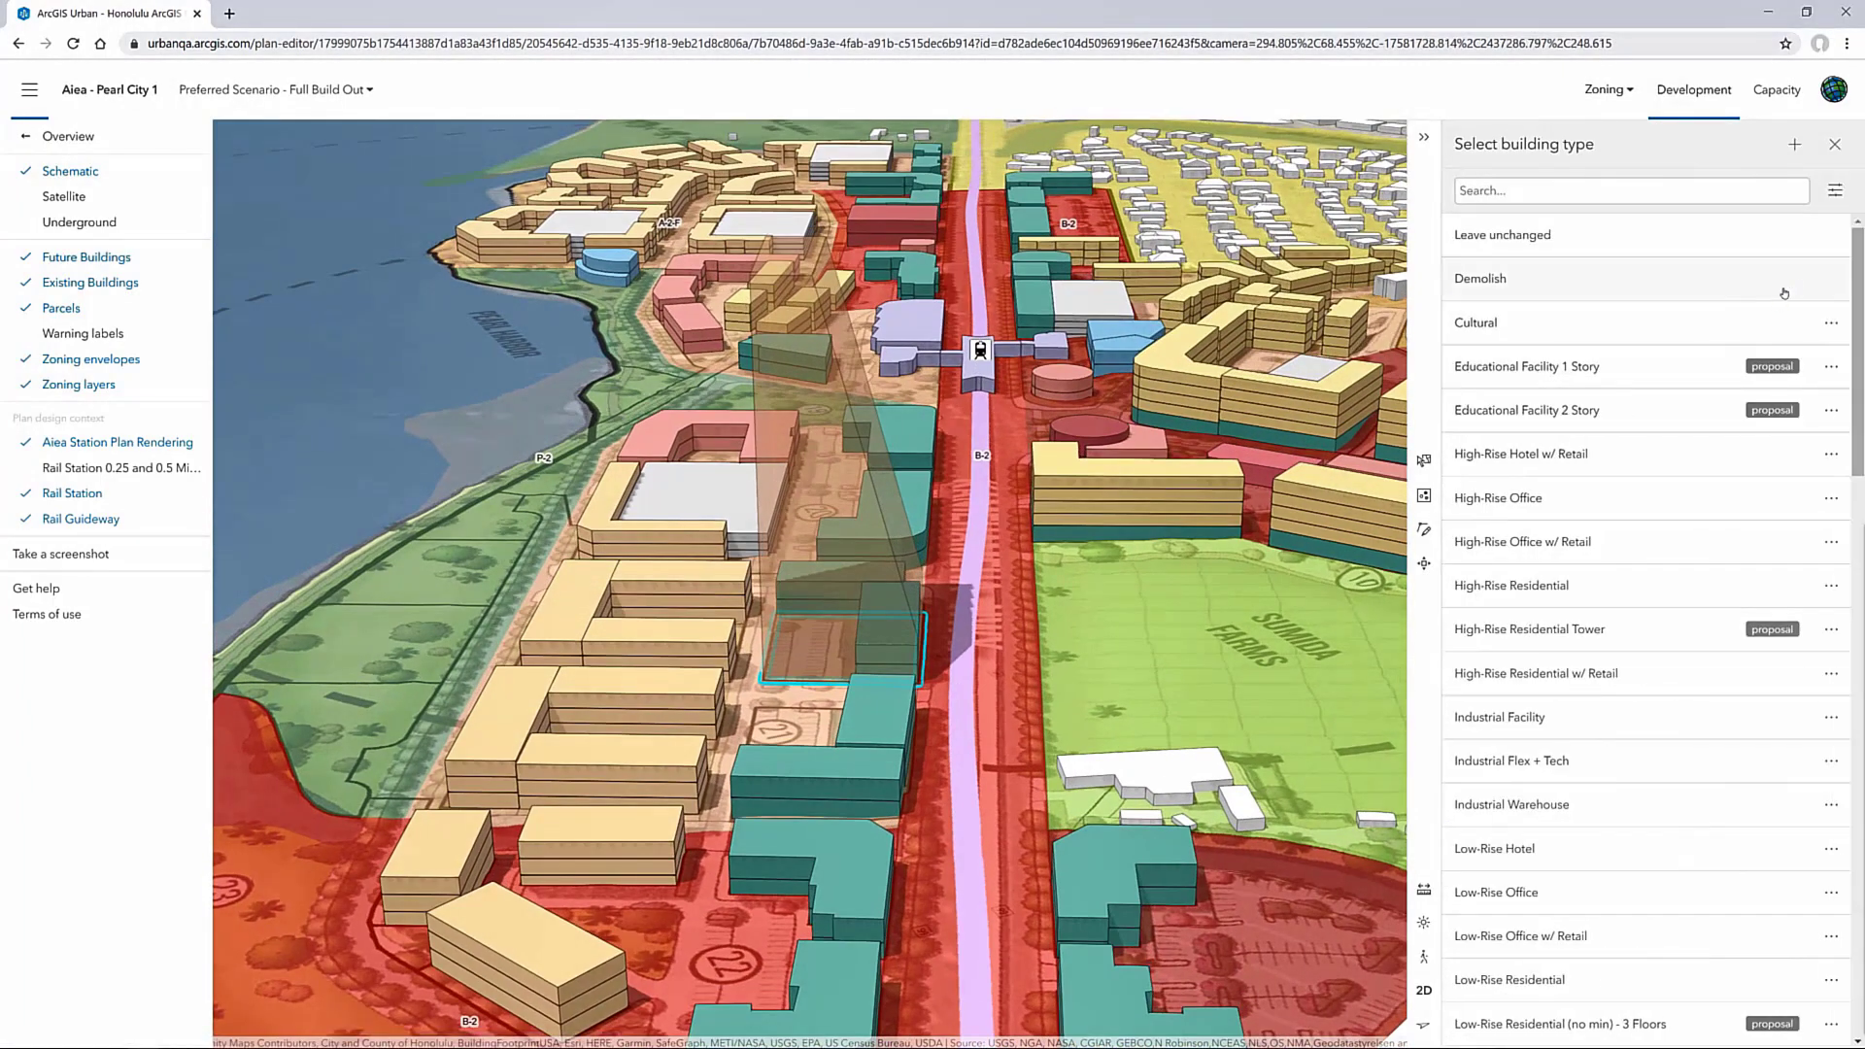
{"action": "left_click", "coordinate": [1677, 631]}
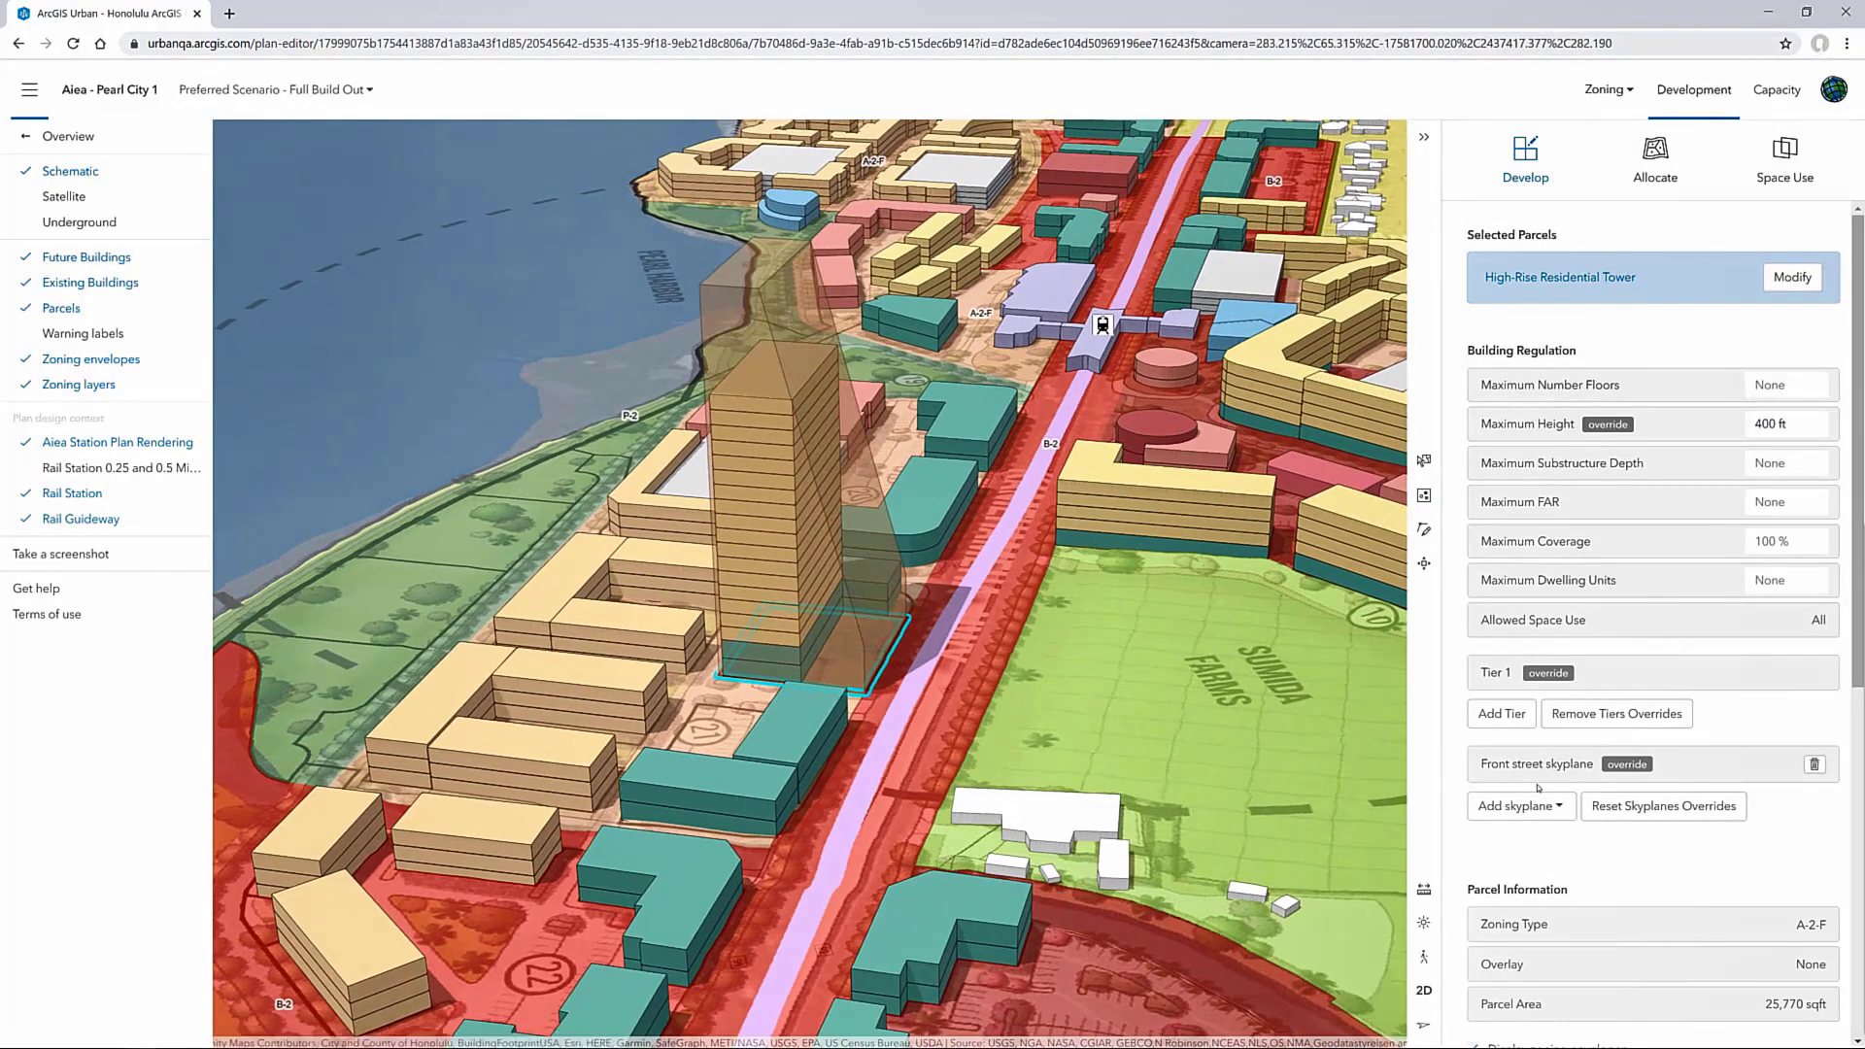
Try a 45° angle on the front street skyplane, and change the angle to 85°
{"action": "left_click", "coordinate": [1555, 764]}
{"action": "left_click", "coordinate": [1500, 835]}
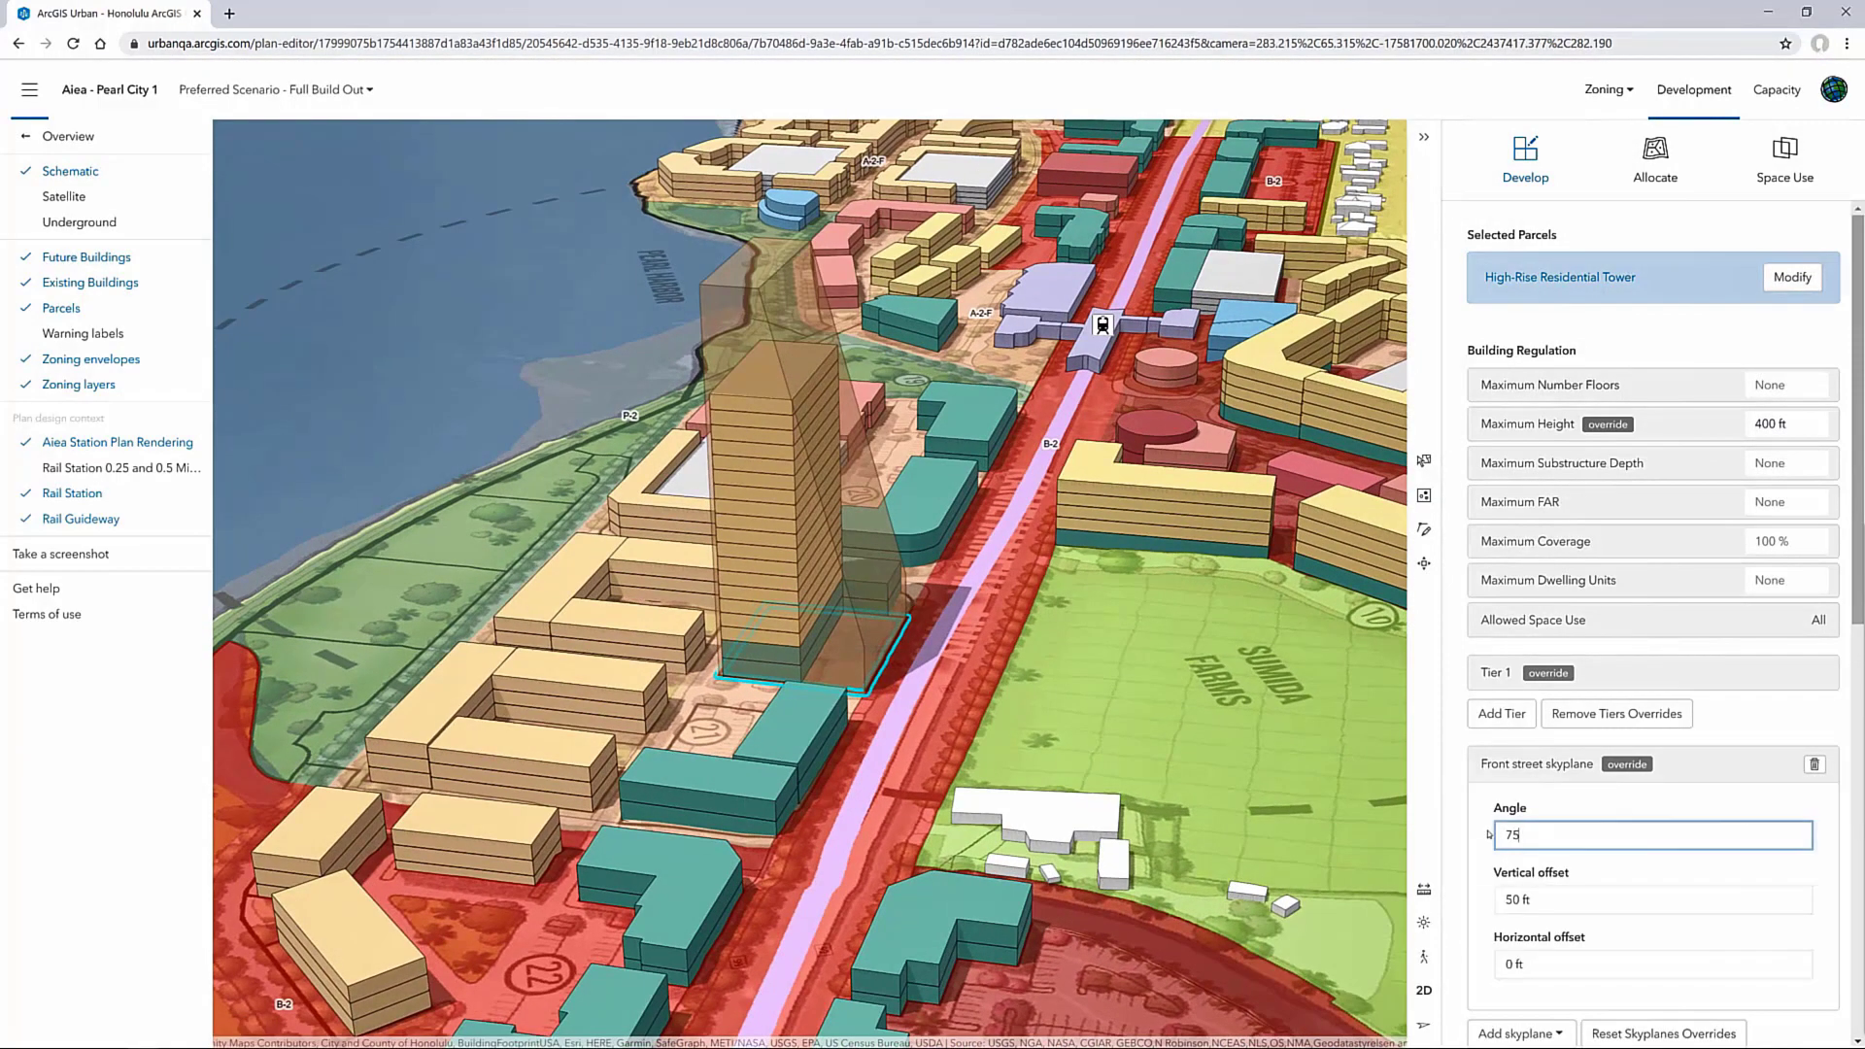
{"action": "type", "text": "45"}
{"action": "key", "text": "Return"}
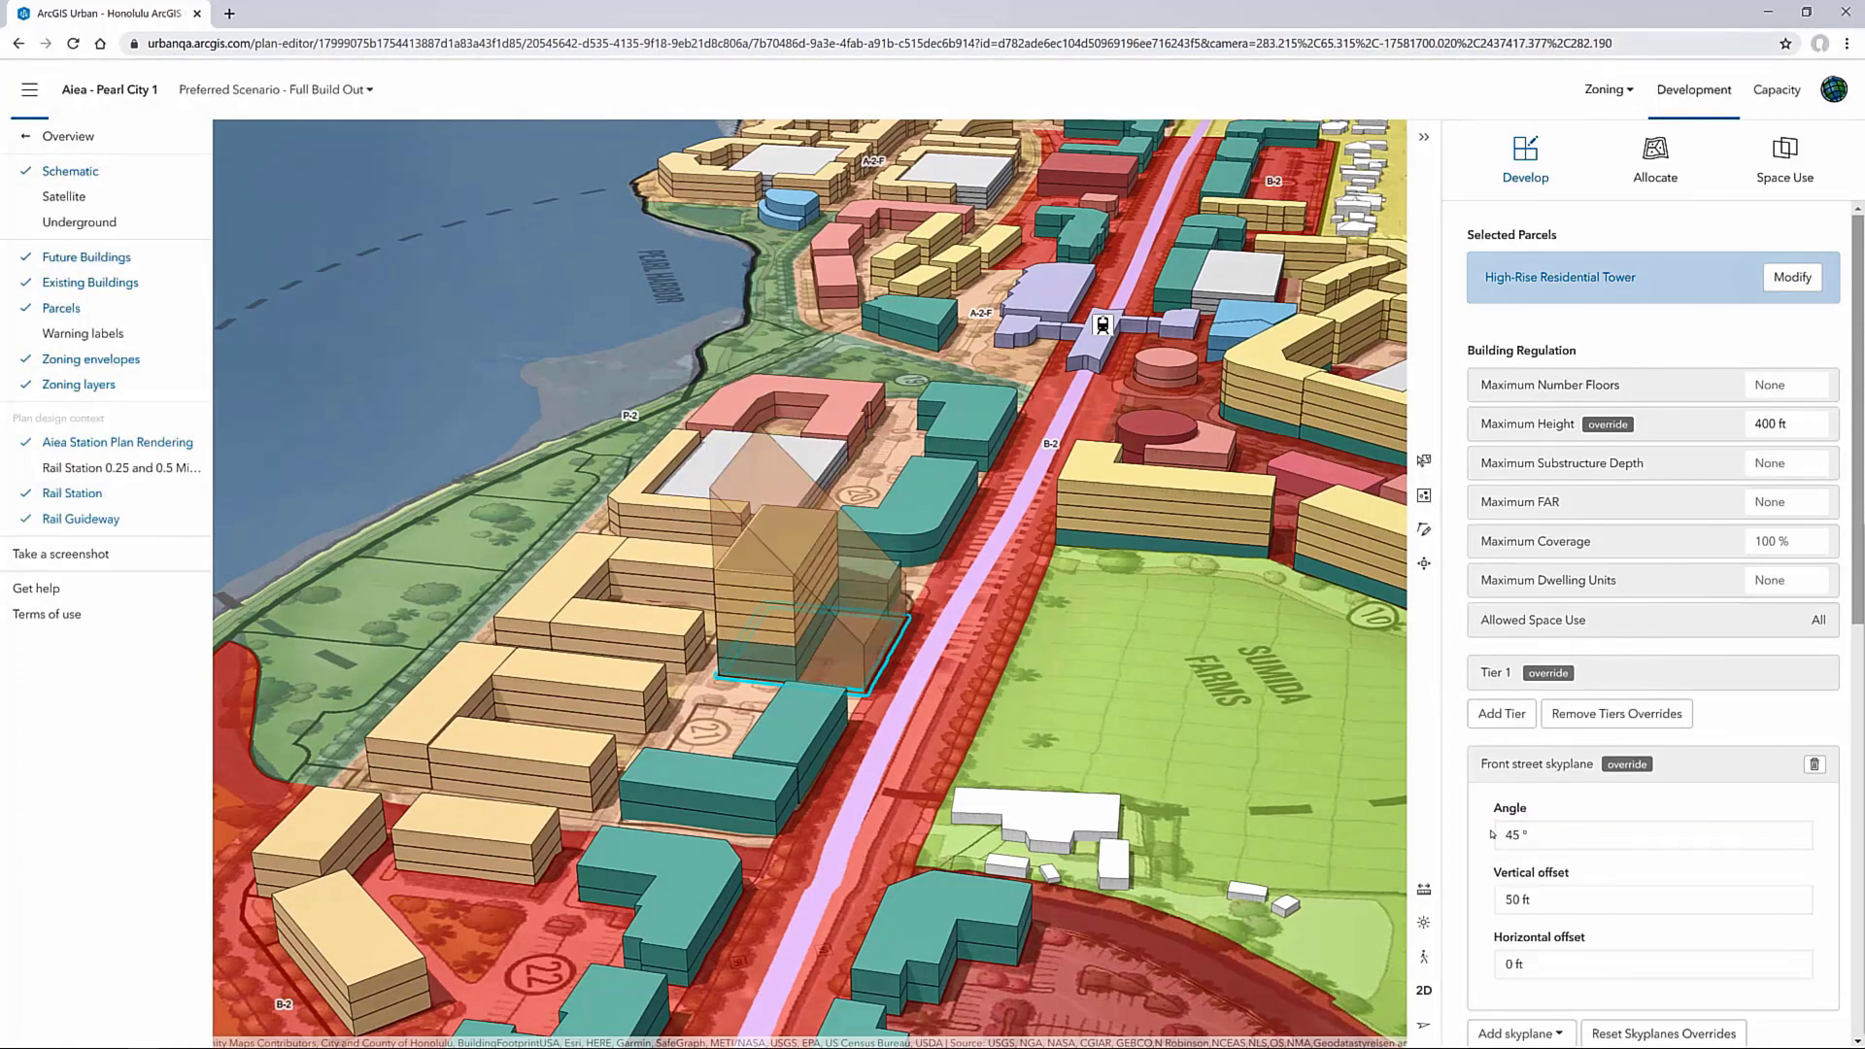
{"action": "left_click", "coordinate": [1495, 834]}
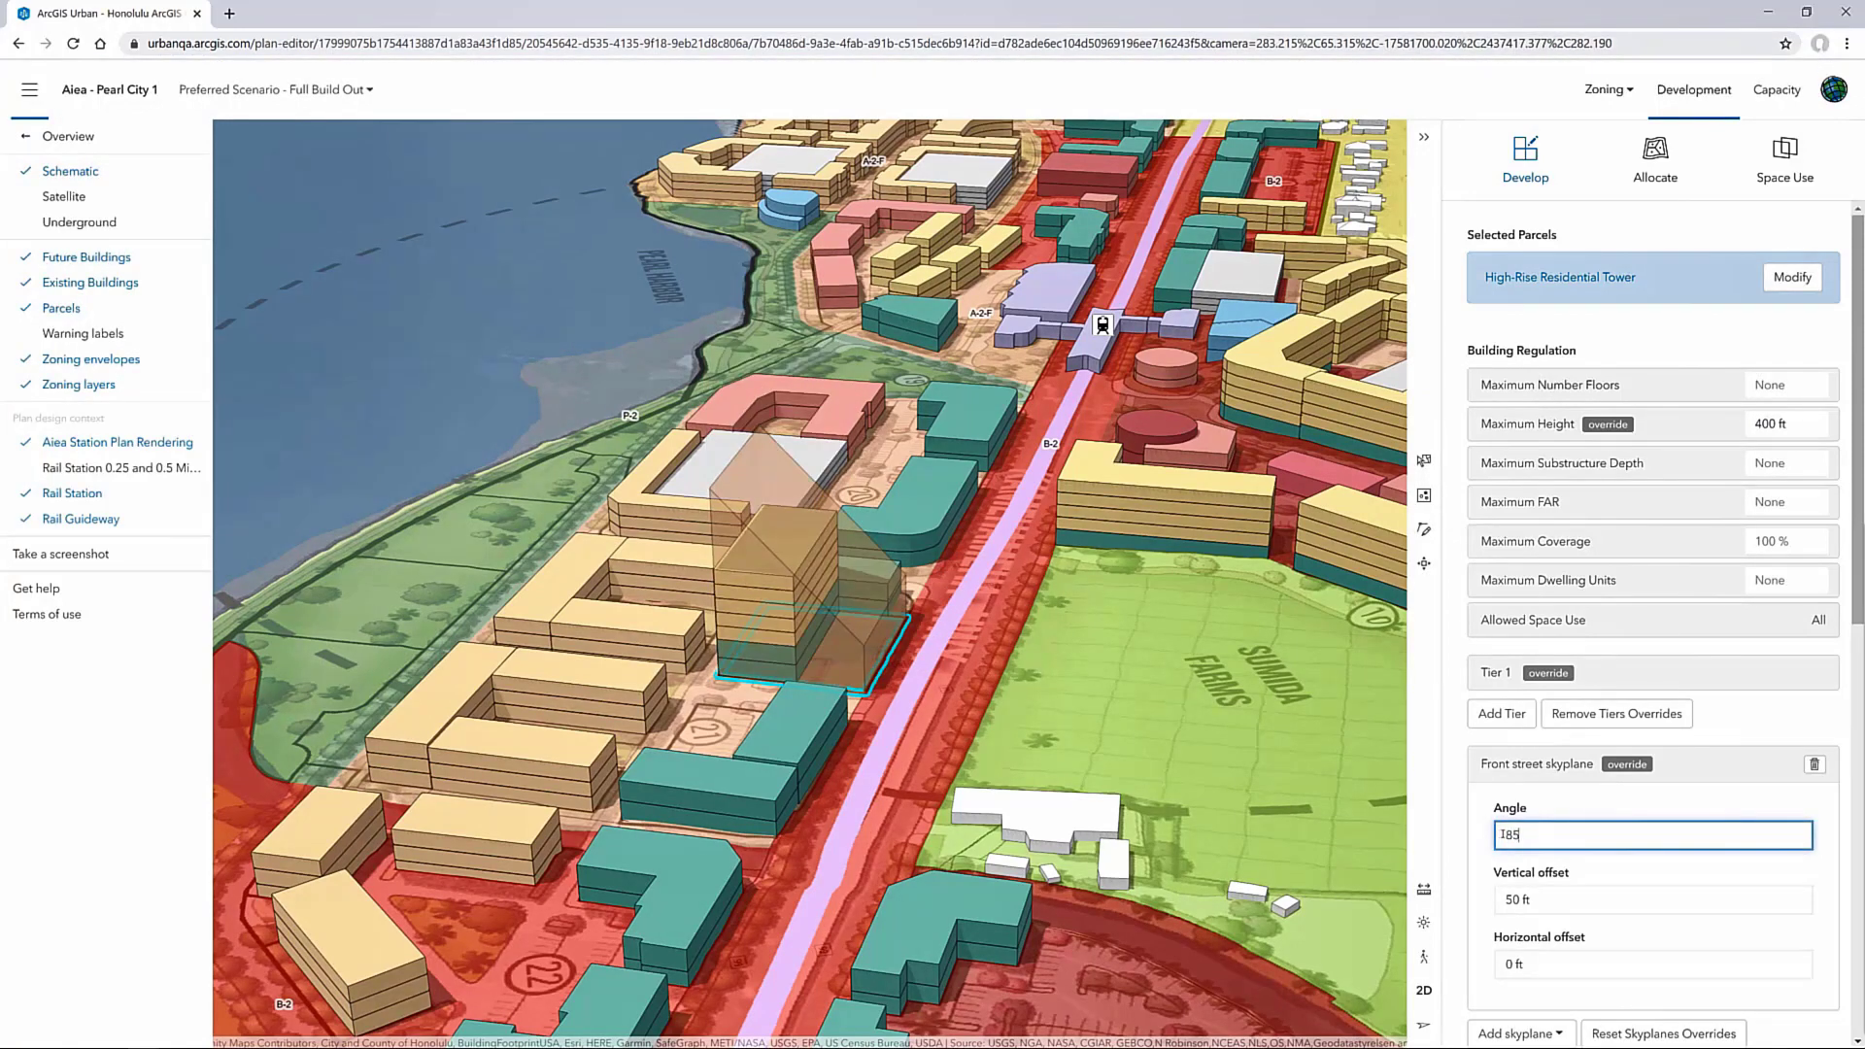
{"action": "key", "text": "Return"}
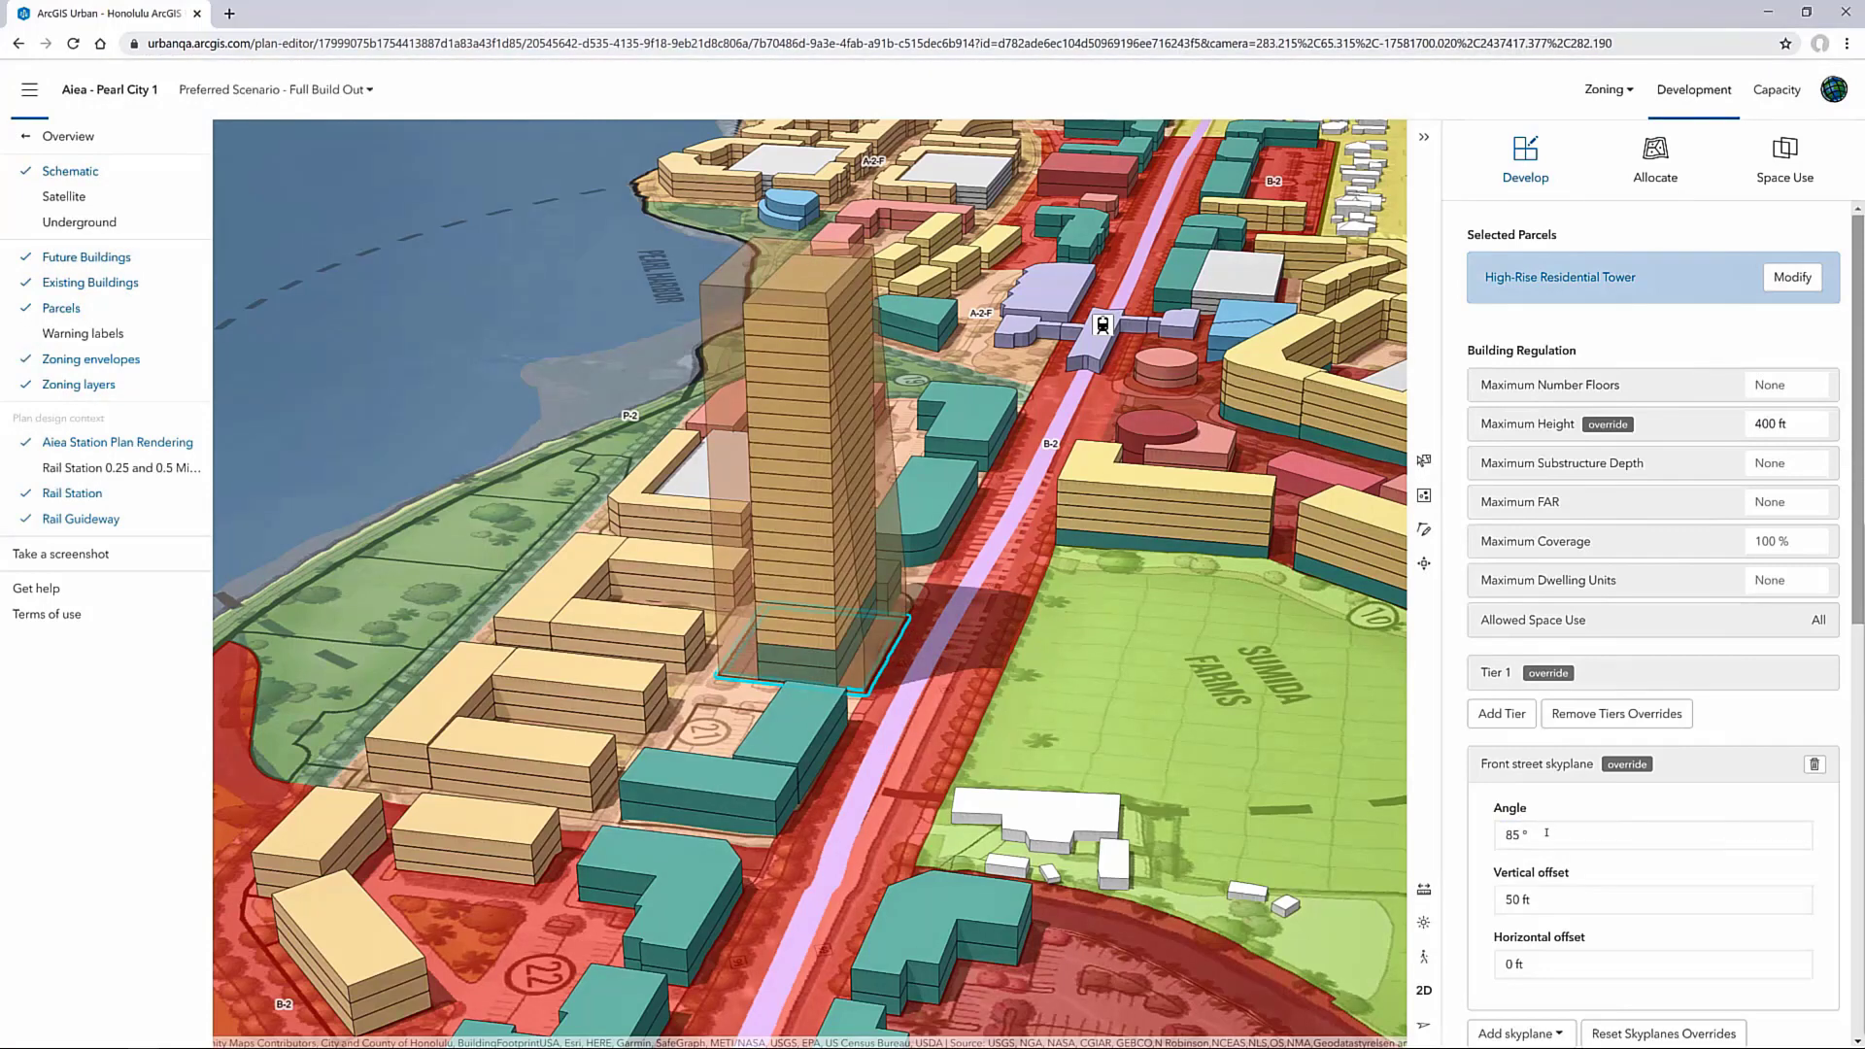
Find the commercial building types, reassign Mixed-Use Commercial - Main Street to the parcel, and hide its zoning envelope
{"action": "left_click", "coordinate": [1793, 279]}
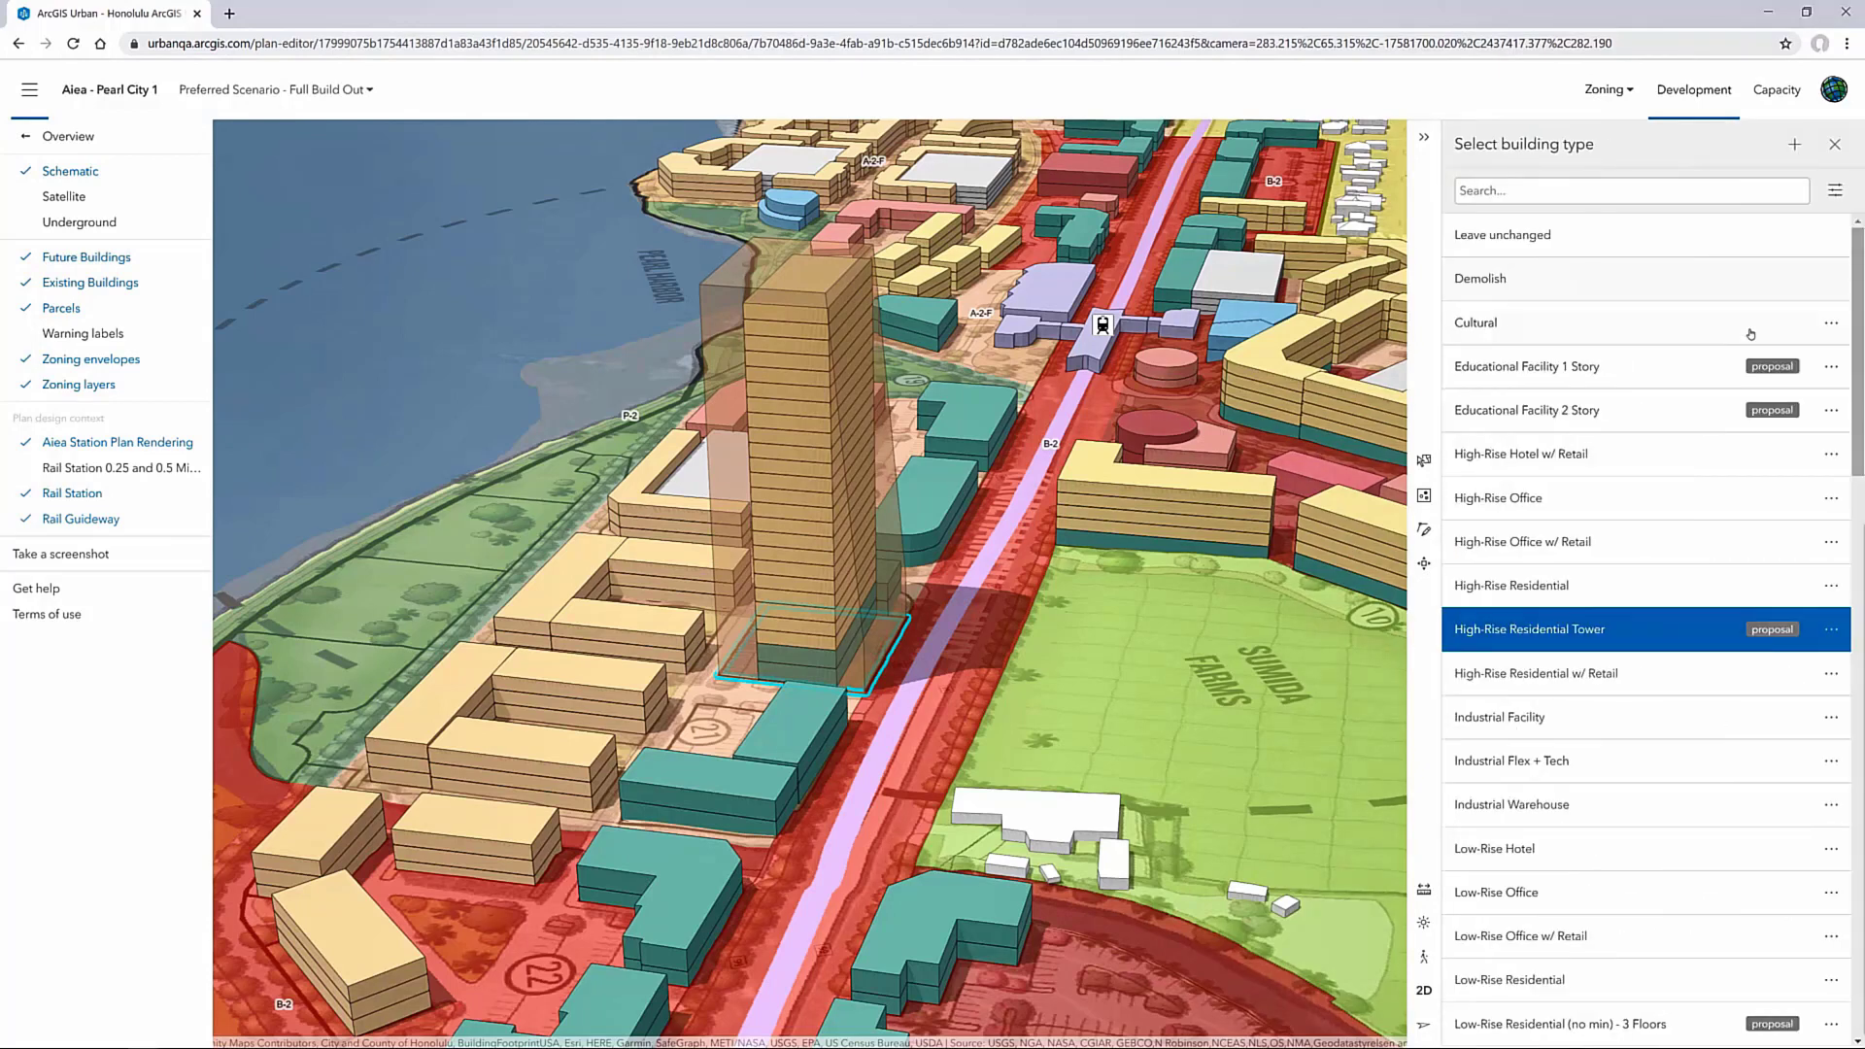
{"action": "left_click", "coordinate": [1676, 196]}
{"action": "type", "text": "commer"}
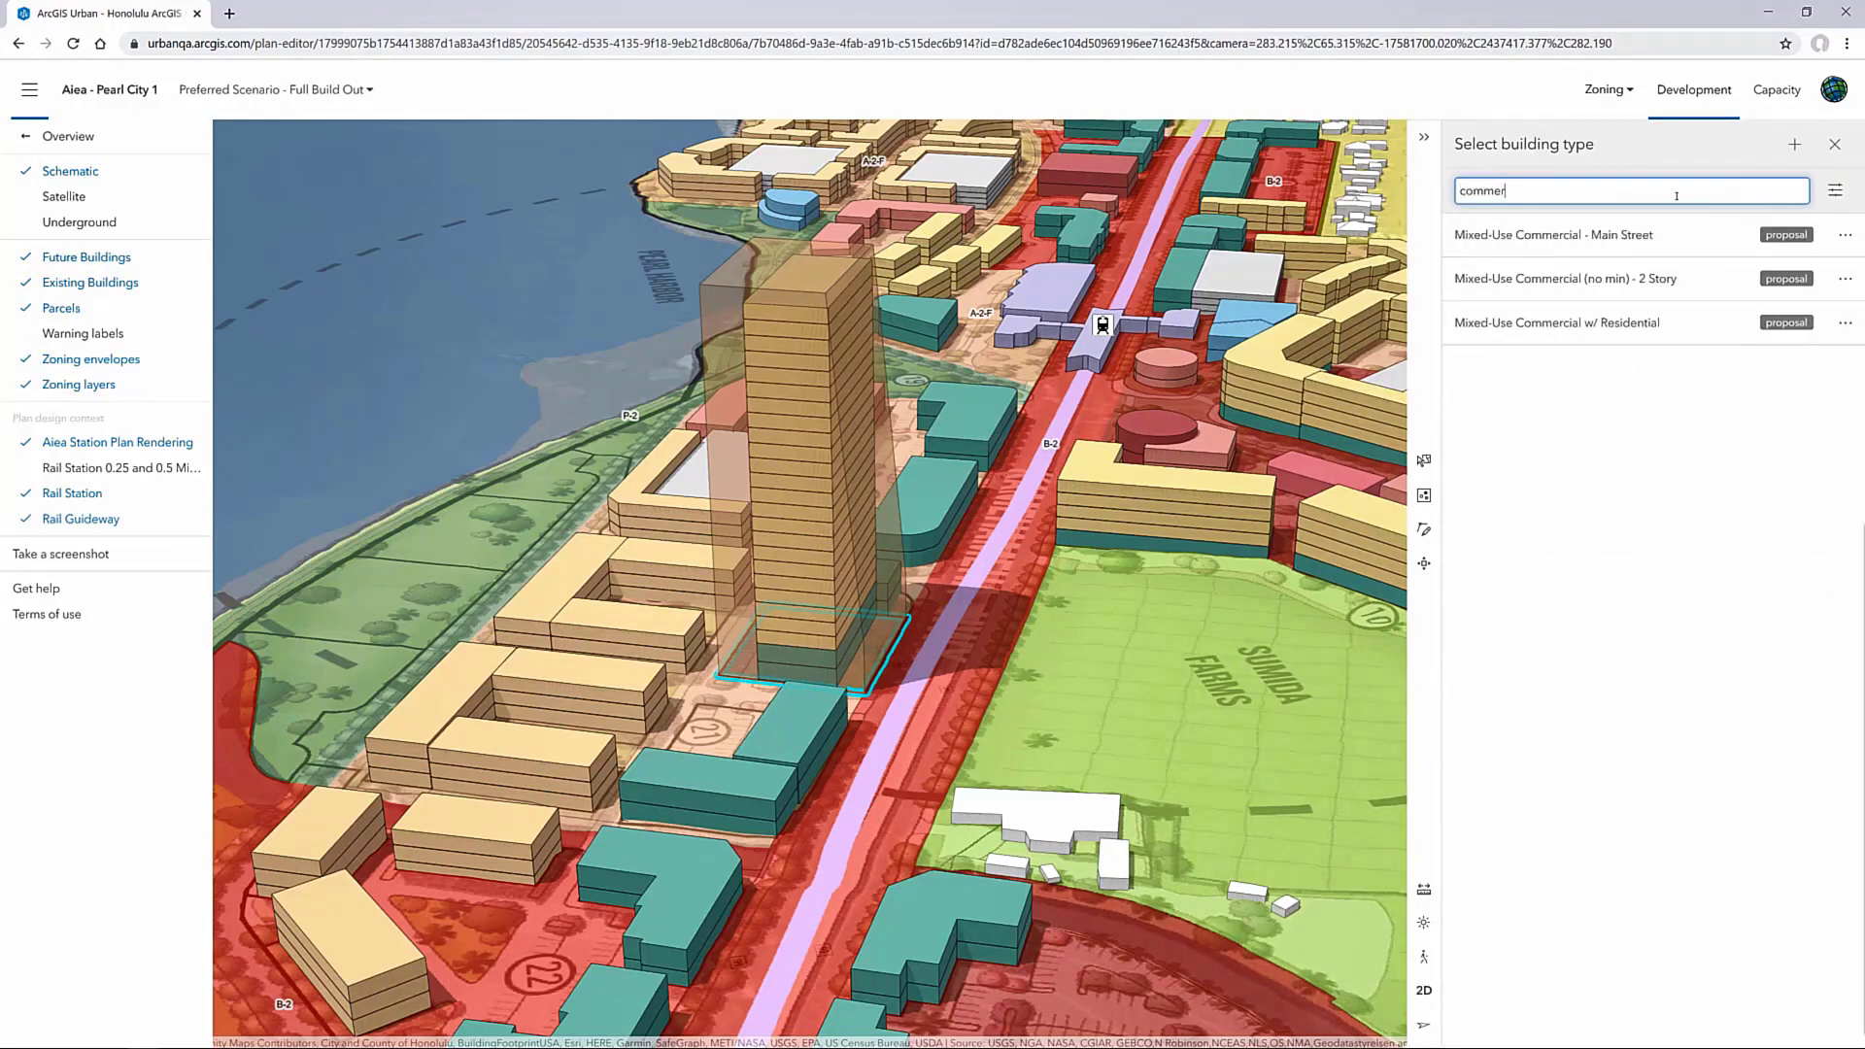
{"action": "left_click", "coordinate": [1654, 231]}
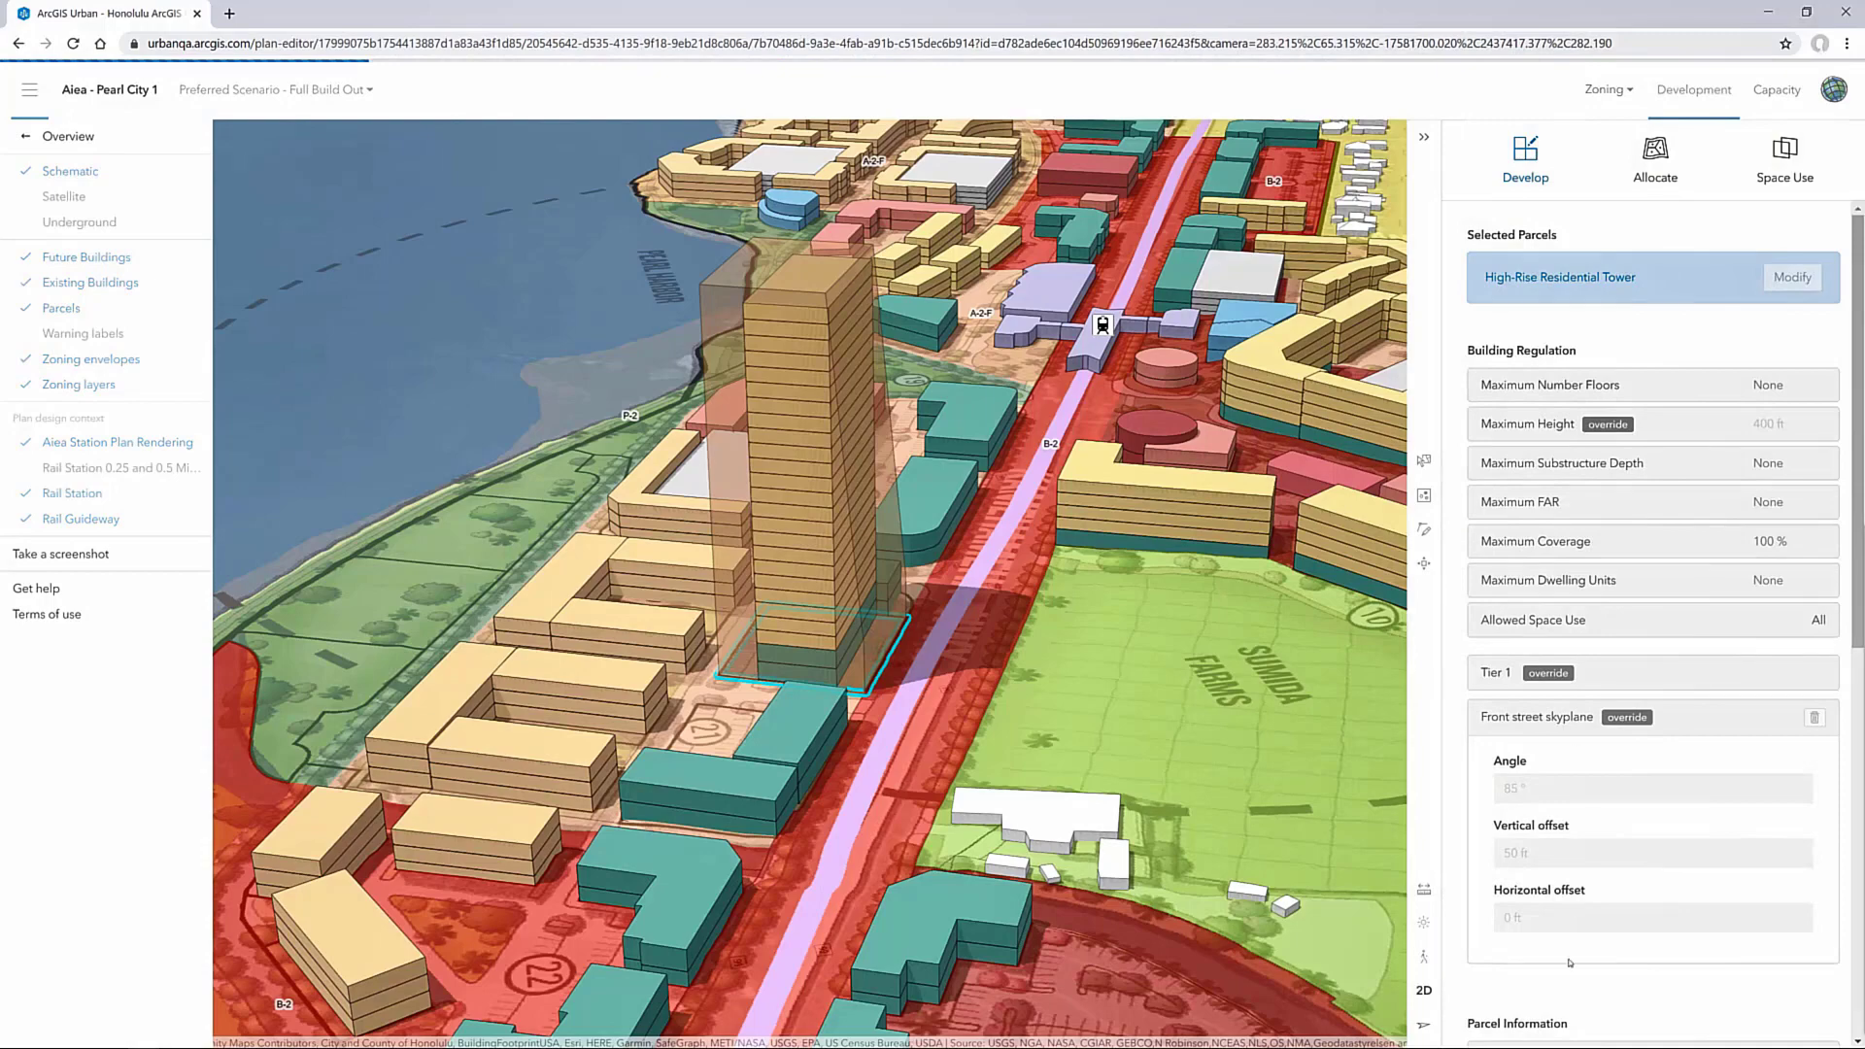
{"action": "scroll", "coordinate": [1569, 962], "scroll_direction": "down", "scroll_amount": 2}
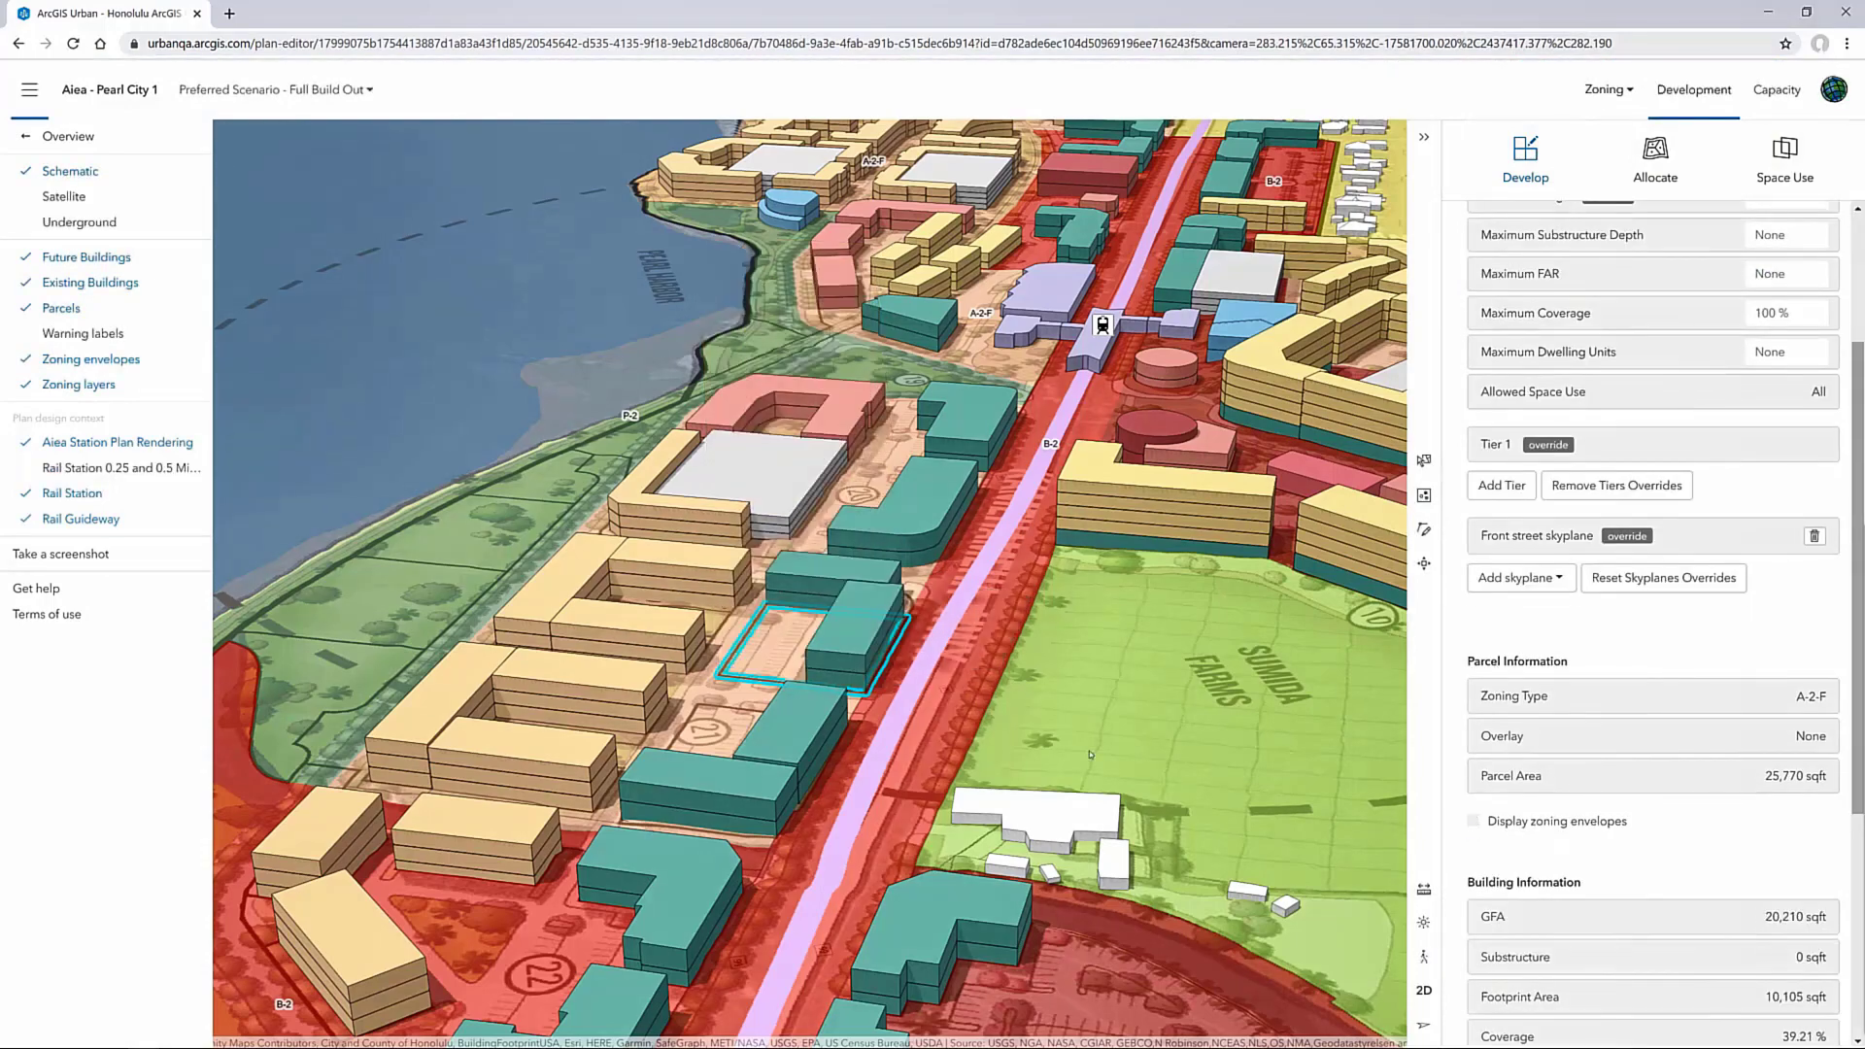
Start a line of sight analysis and place the observer point on a hillside building inland of the golf course
{"action": "scroll", "coordinate": [1045, 656], "scroll_direction": "down", "scroll_amount": 5}
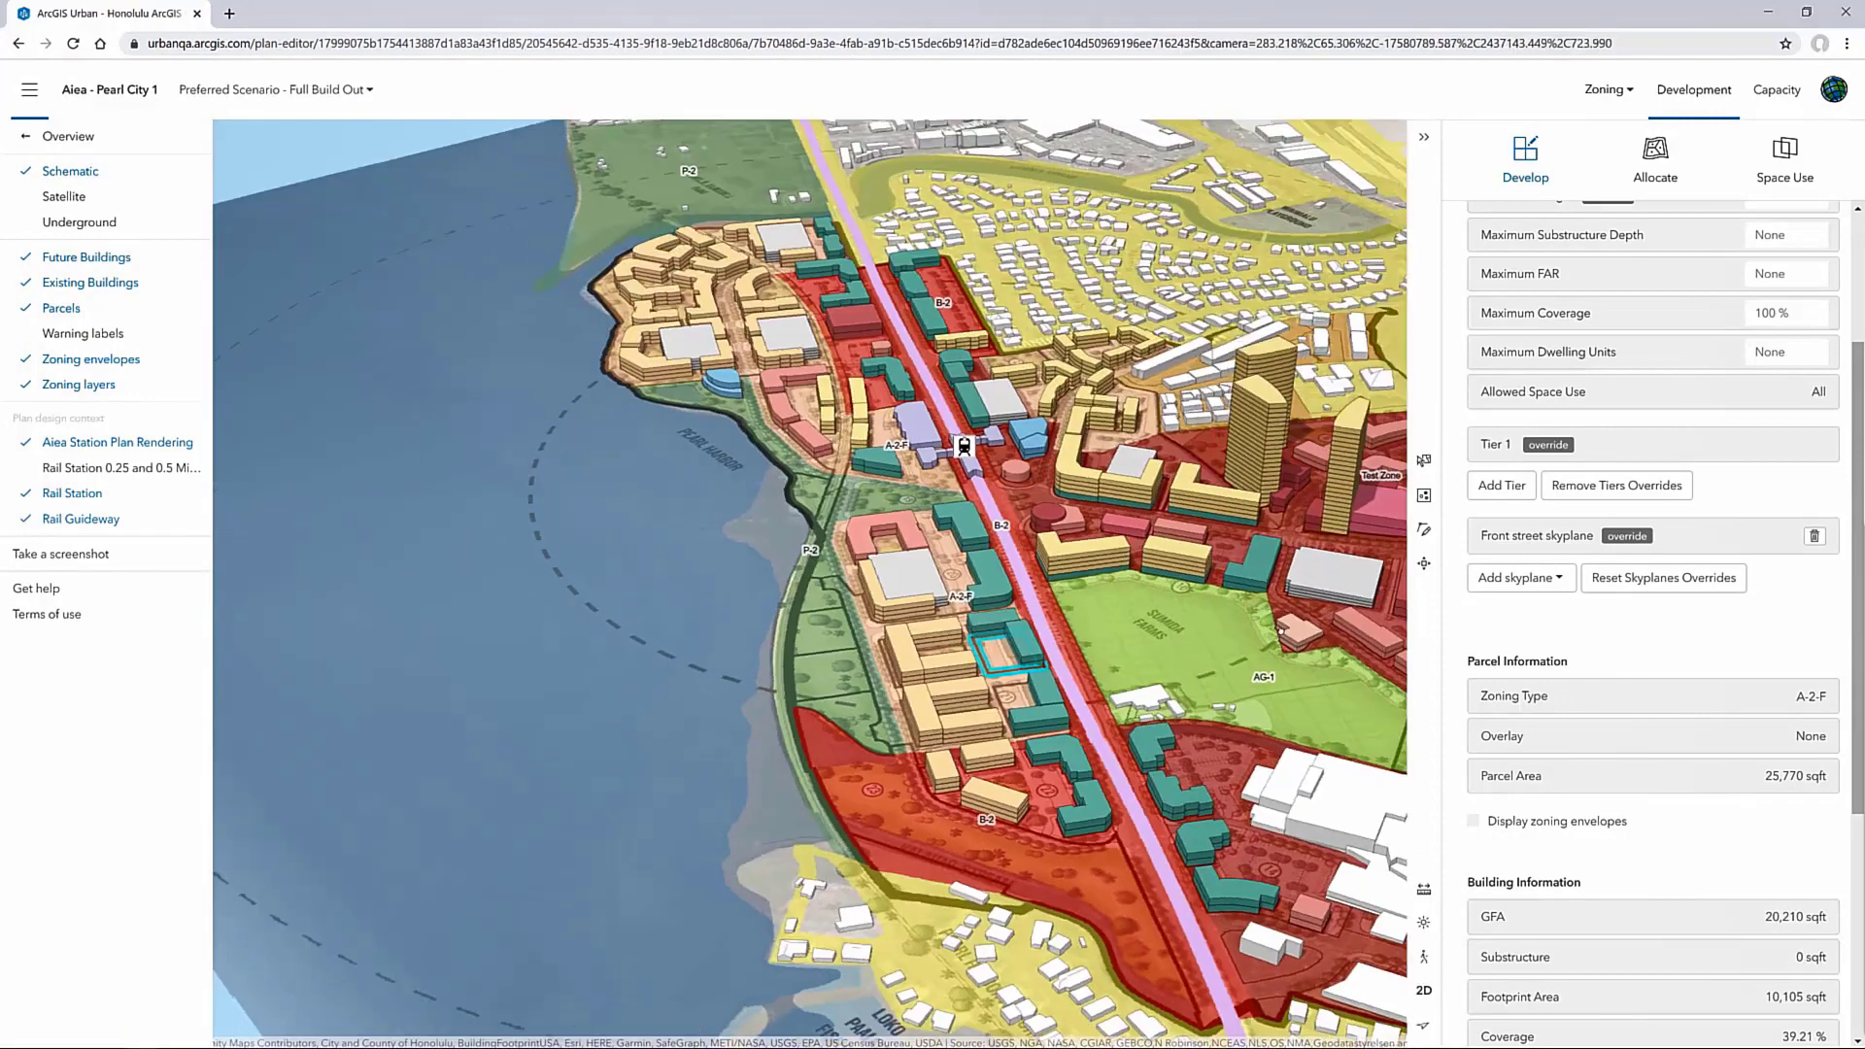
{"action": "right_click_drag", "start_coordinate": [972, 680], "coordinate": [1263, 700]}
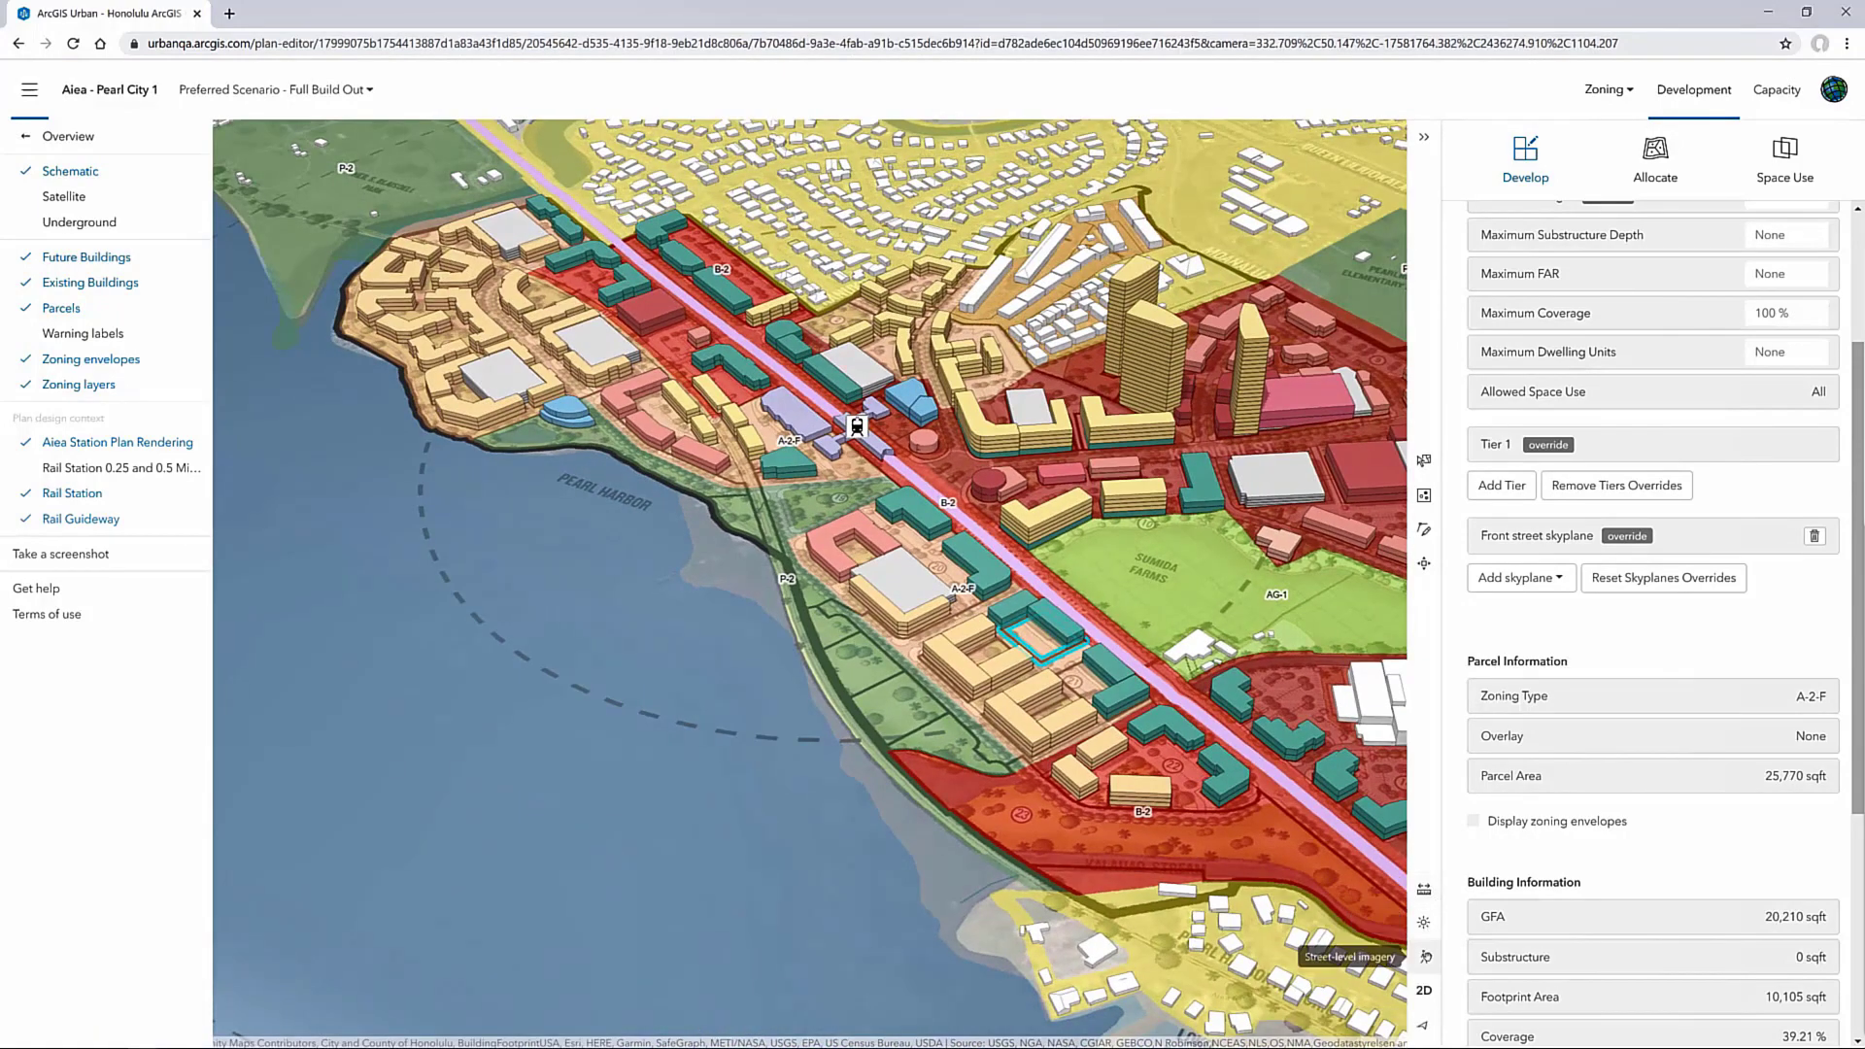
{"action": "left_click", "coordinate": [1434, 890]}
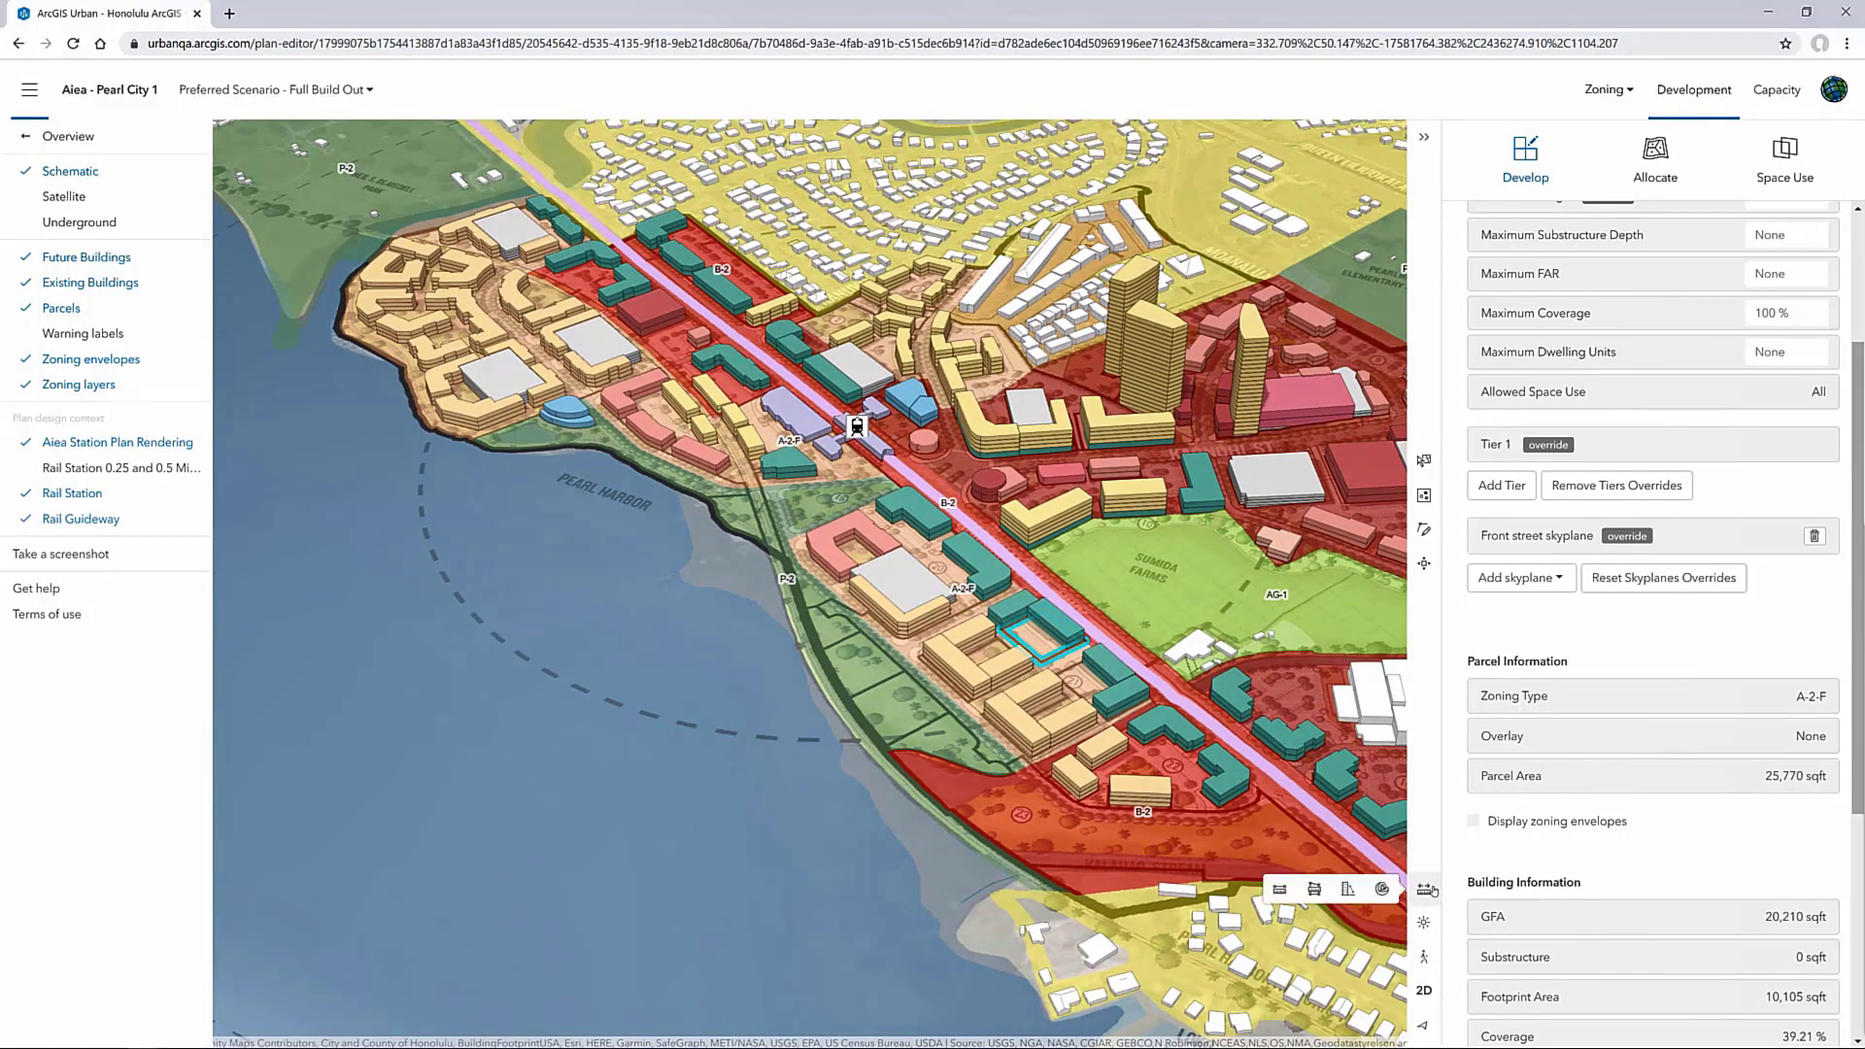
{"action": "left_click", "coordinate": [1348, 890]}
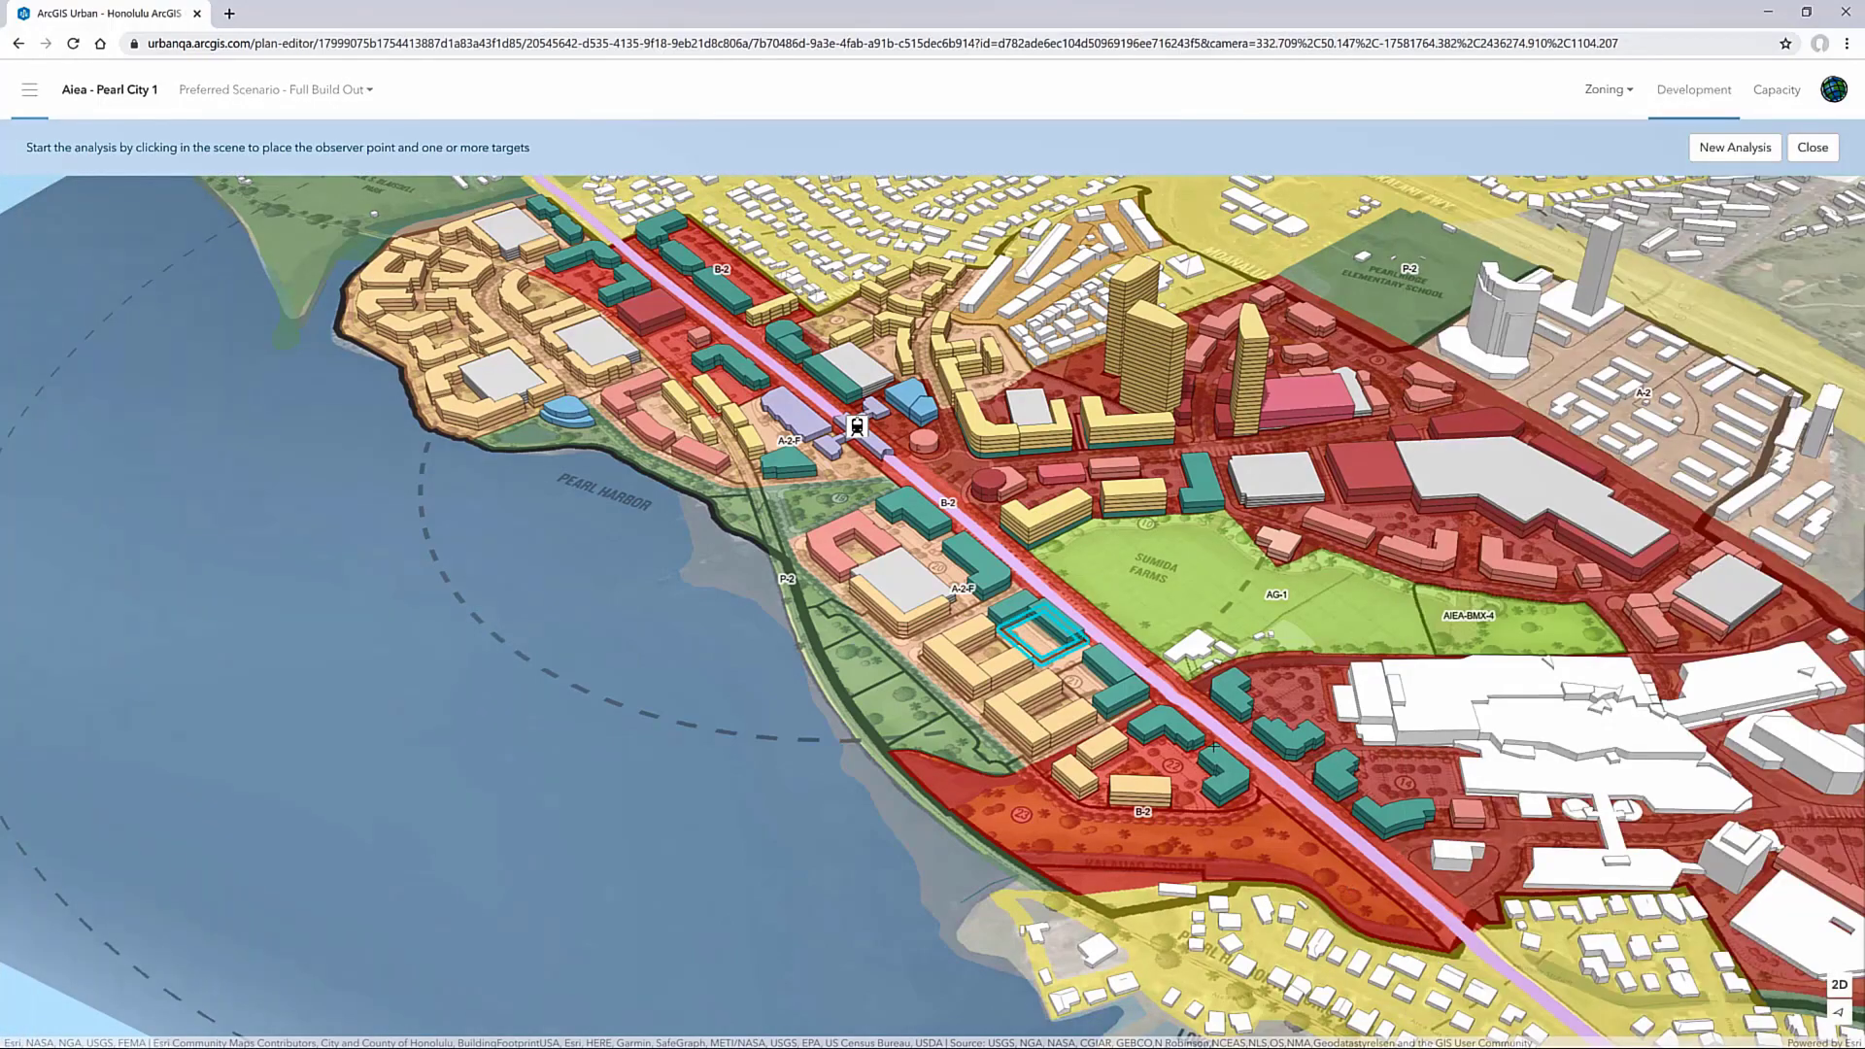
{"action": "scroll", "coordinate": [1563, 463], "scroll_direction": "up", "scroll_amount": 2}
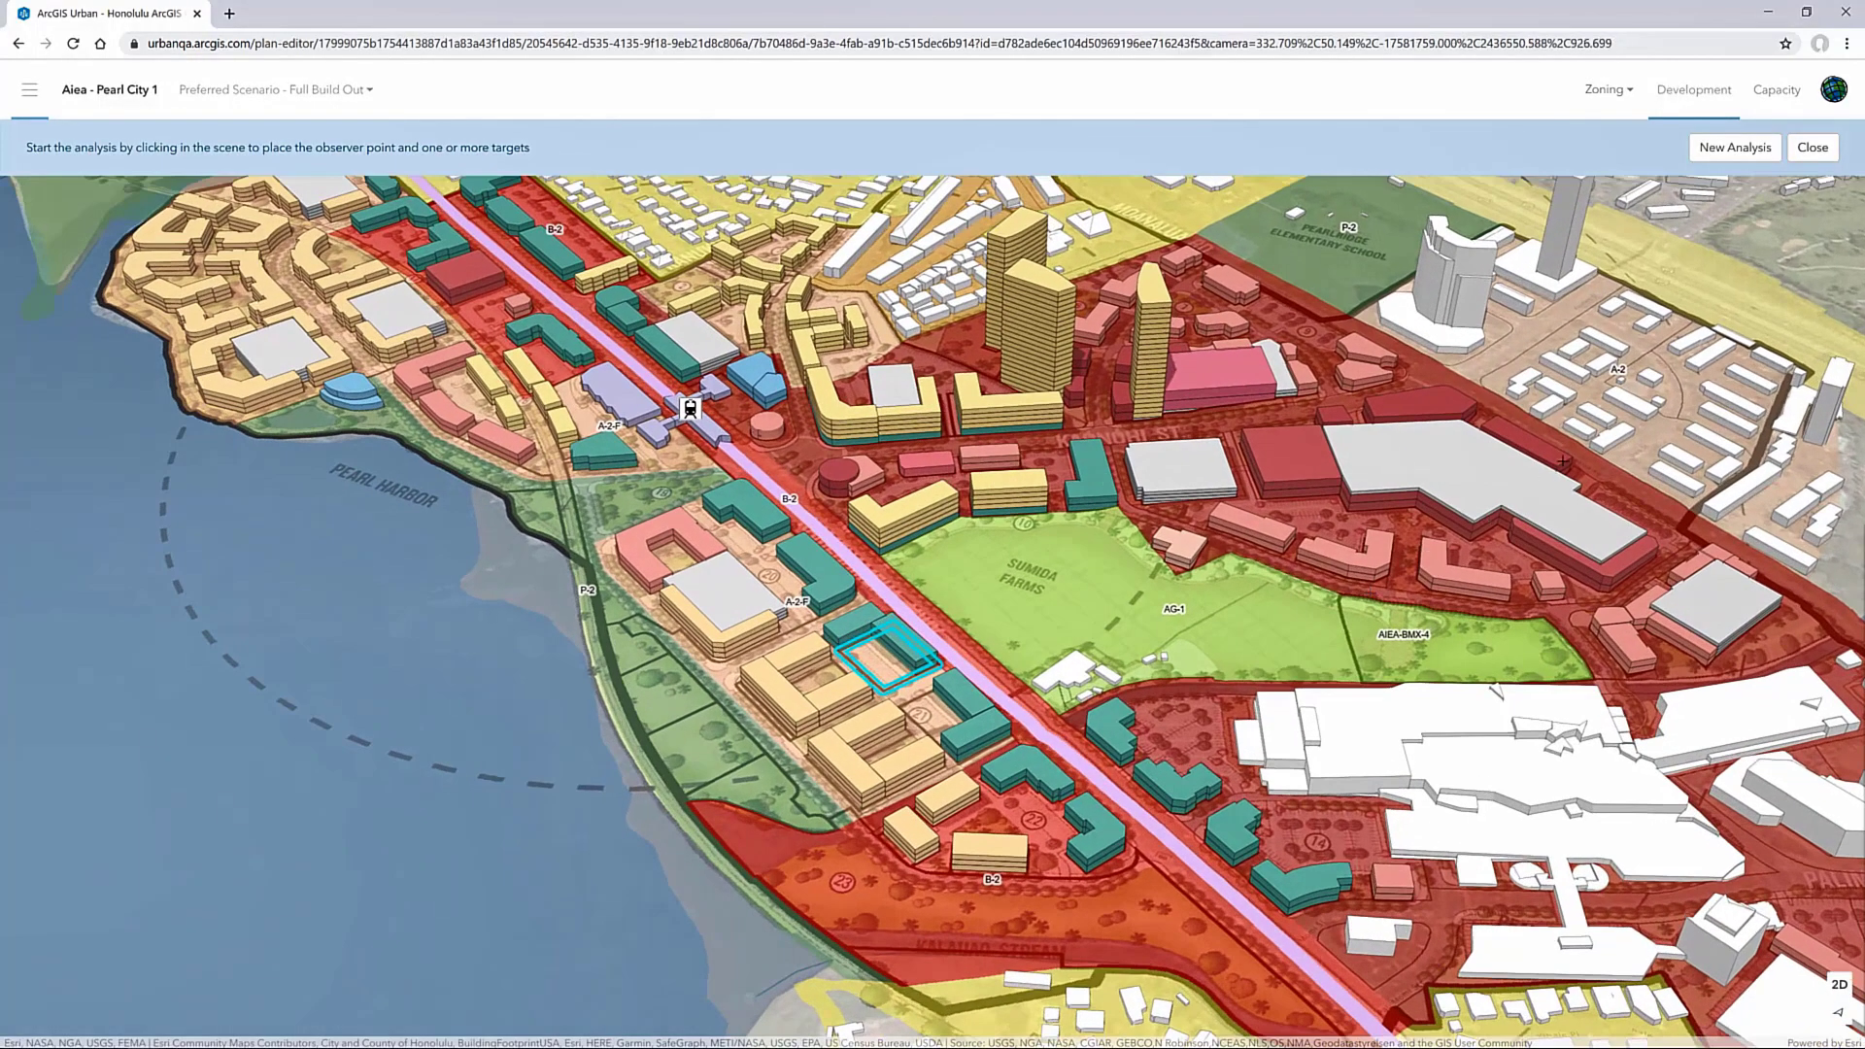
{"action": "left_click_drag", "start_coordinate": [1654, 357], "coordinate": [1266, 711]}
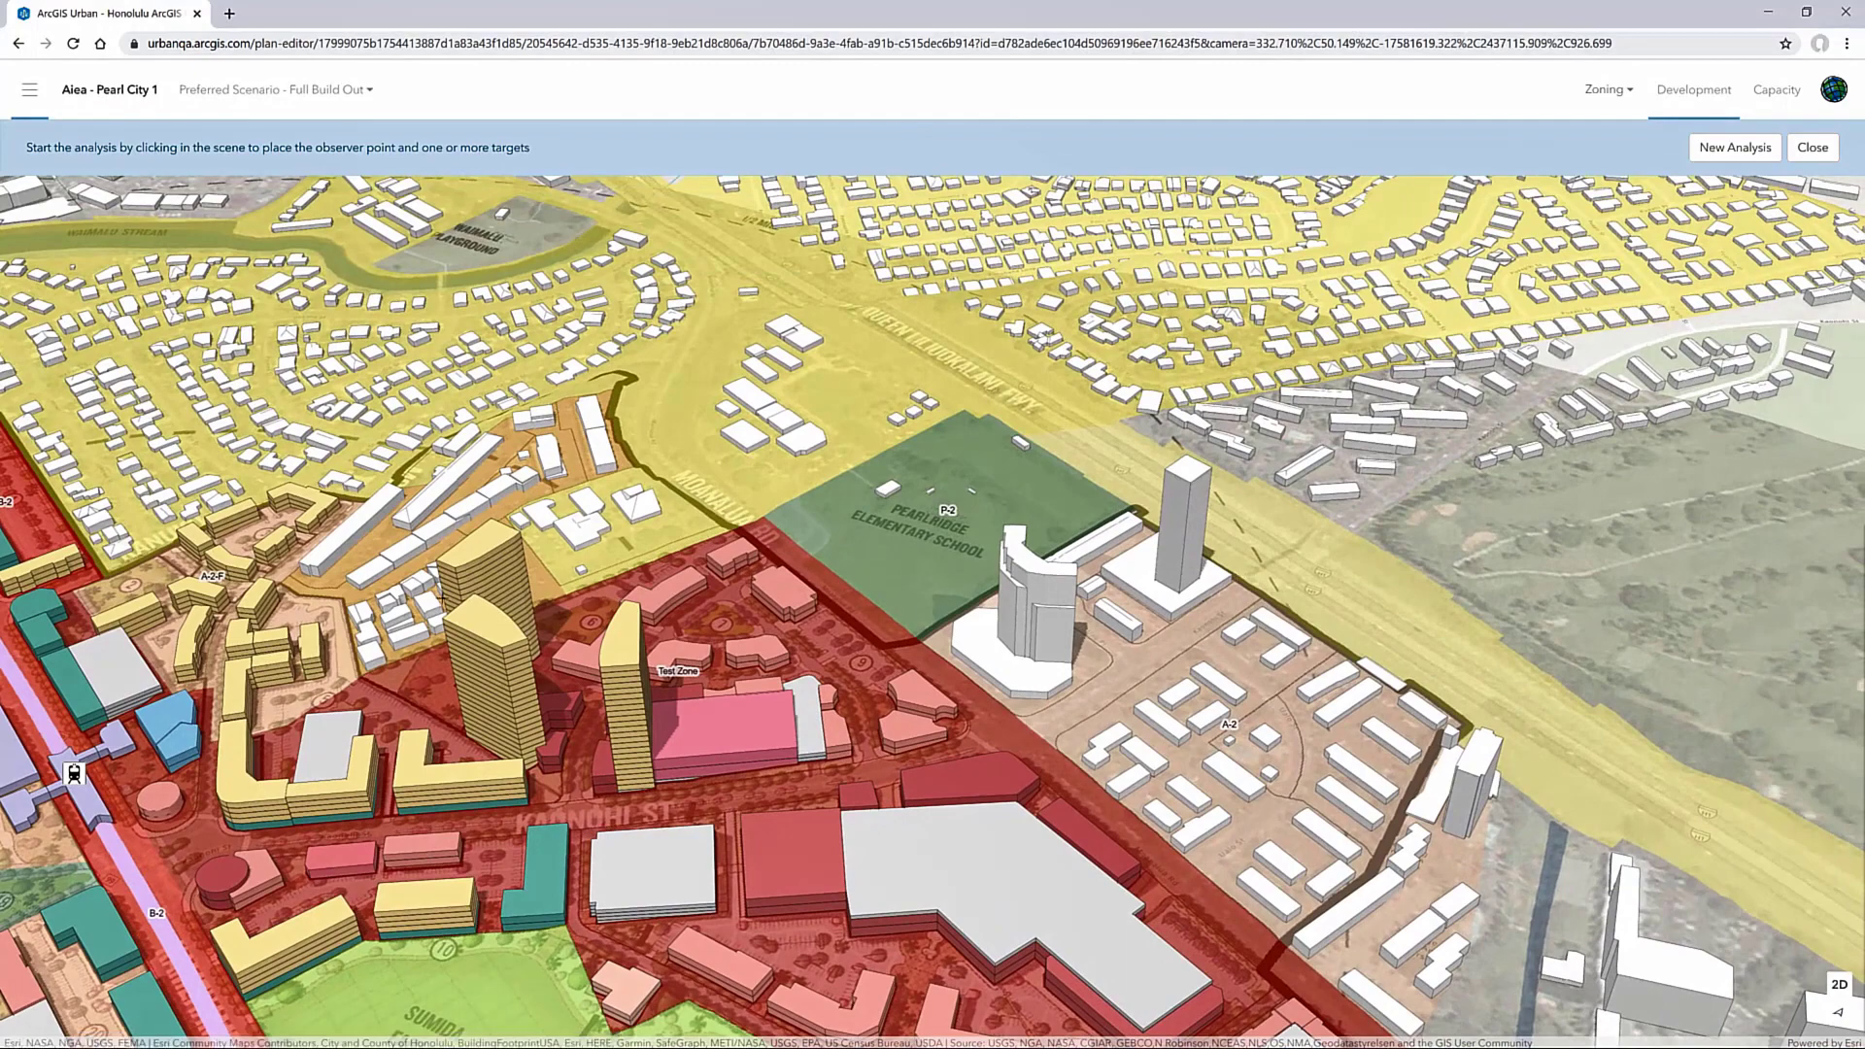
{"action": "left_click_drag", "start_coordinate": [1678, 466], "coordinate": [874, 680]}
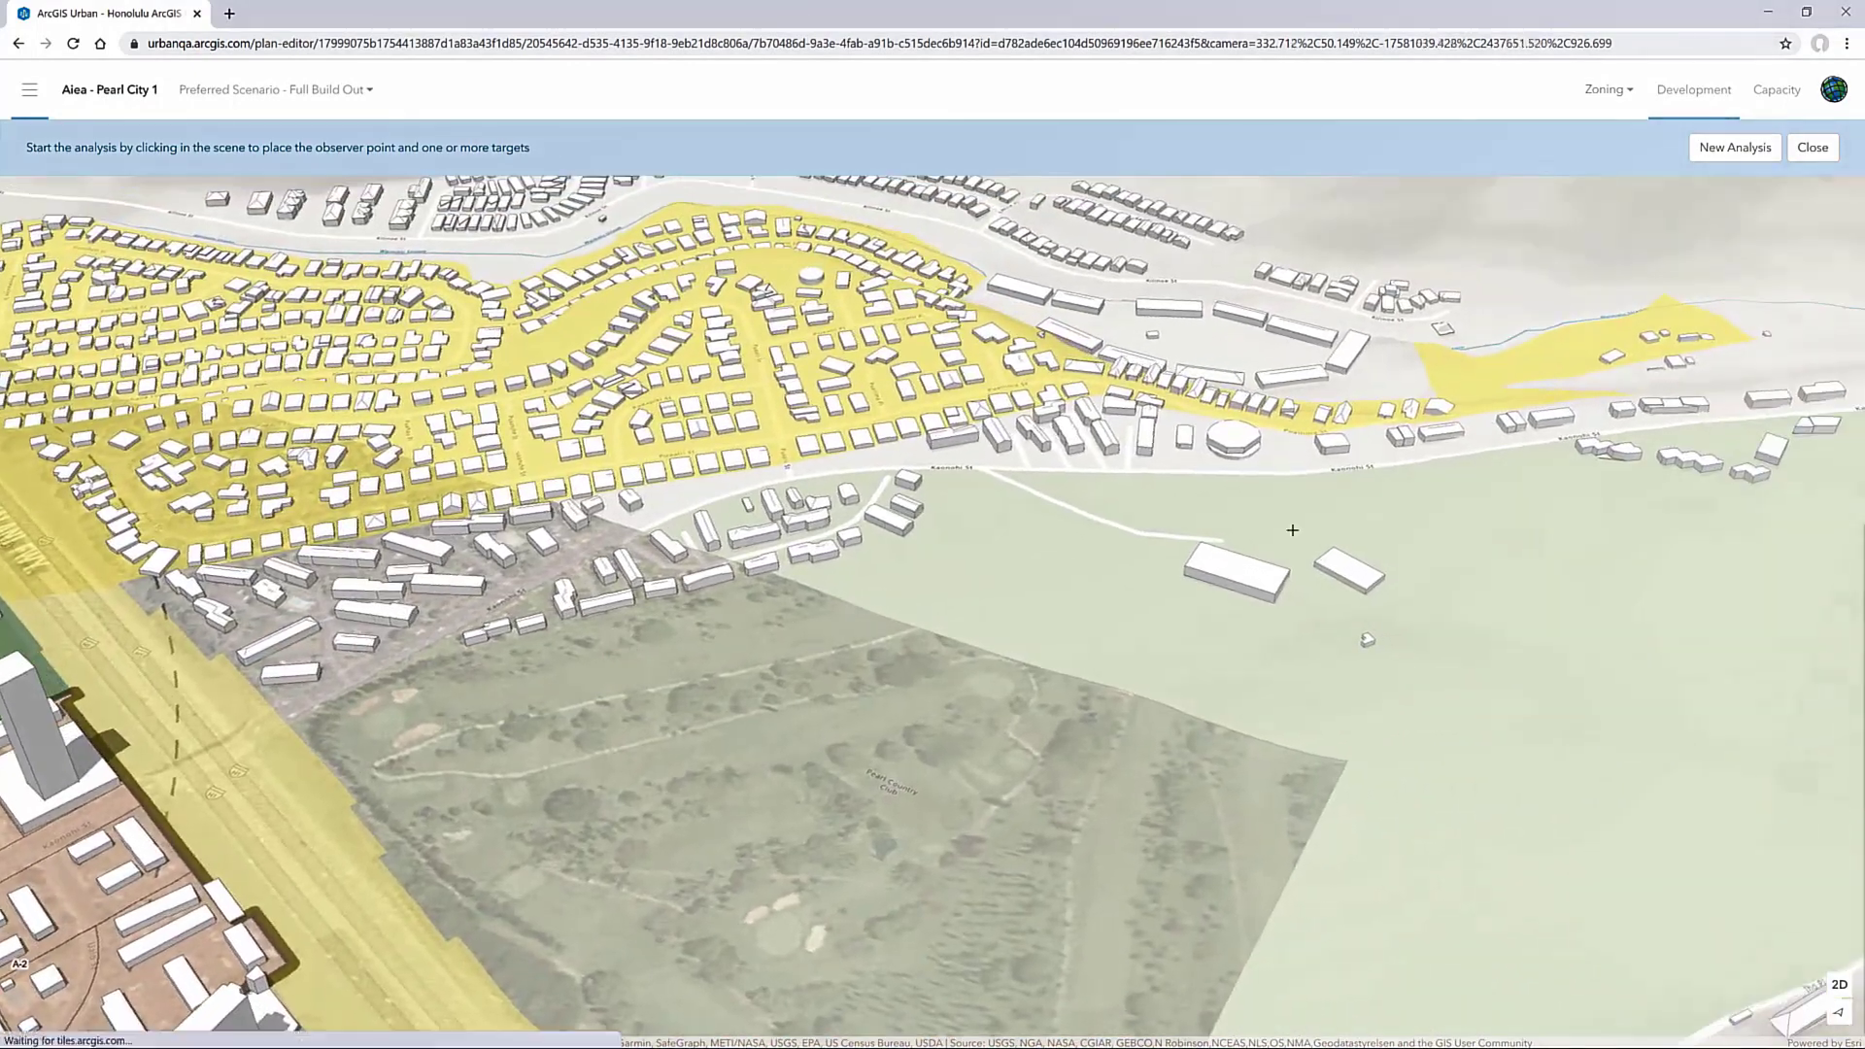
{"action": "scroll", "coordinate": [1601, 445], "scroll_direction": "up", "scroll_amount": 5}
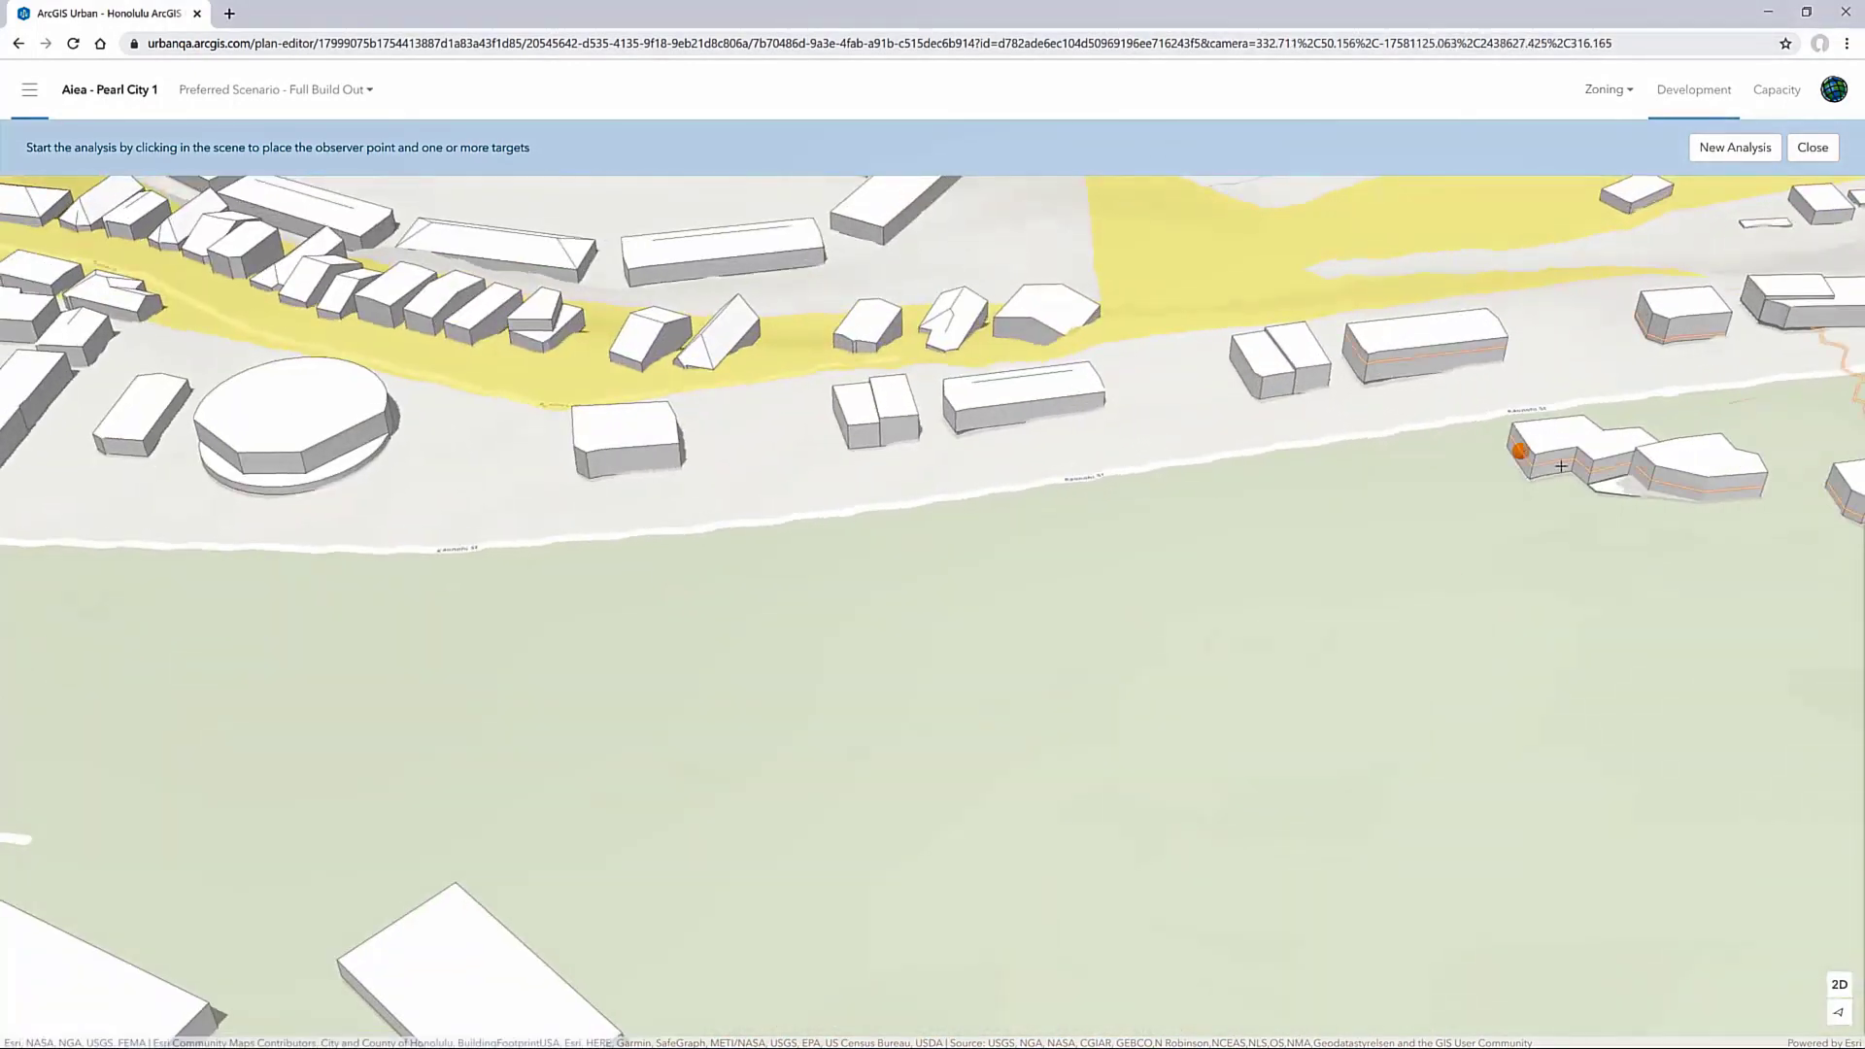
Place six line of sight targets in a row across the Pearl Harbor water offshore of the station area
{"action": "scroll", "coordinate": [1665, 524], "scroll_direction": "down", "scroll_amount": 10}
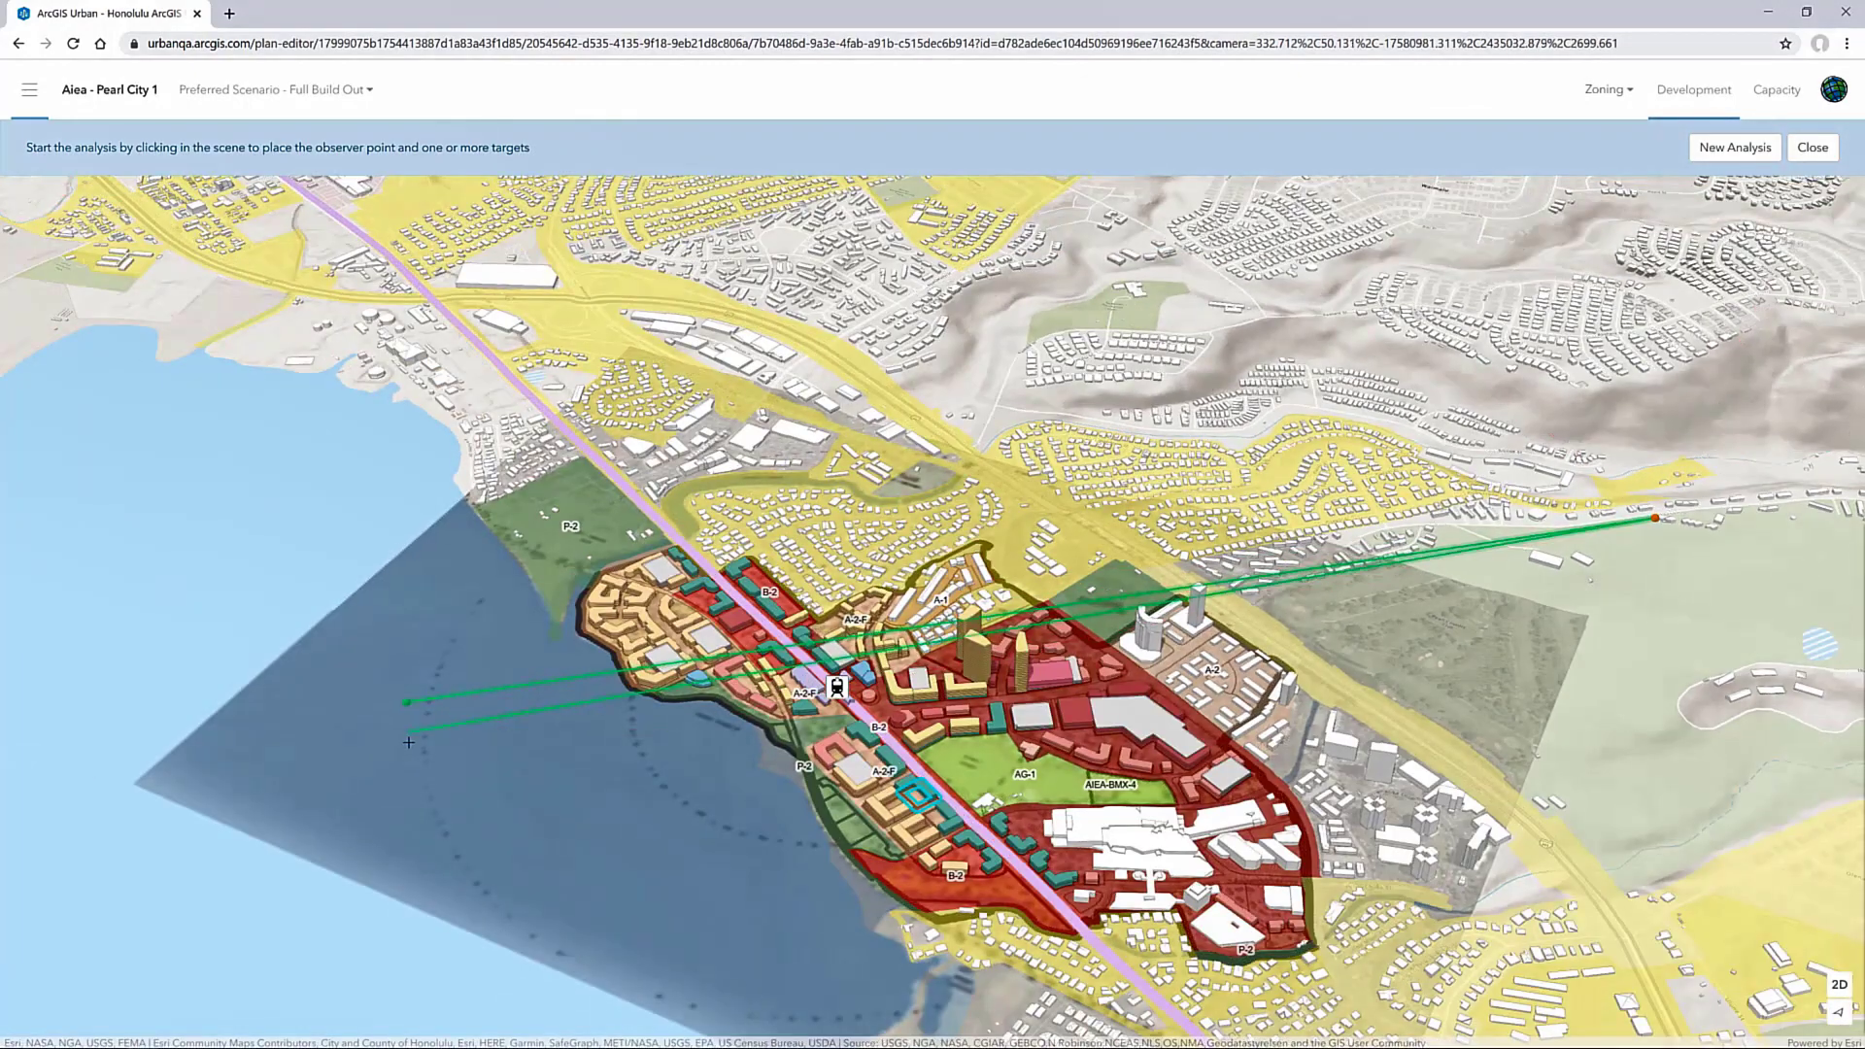
{"action": "left_click", "coordinate": [409, 746]}
{"action": "left_click", "coordinate": [410, 795]}
{"action": "left_click", "coordinate": [406, 829]}
{"action": "left_click", "coordinate": [400, 873]}
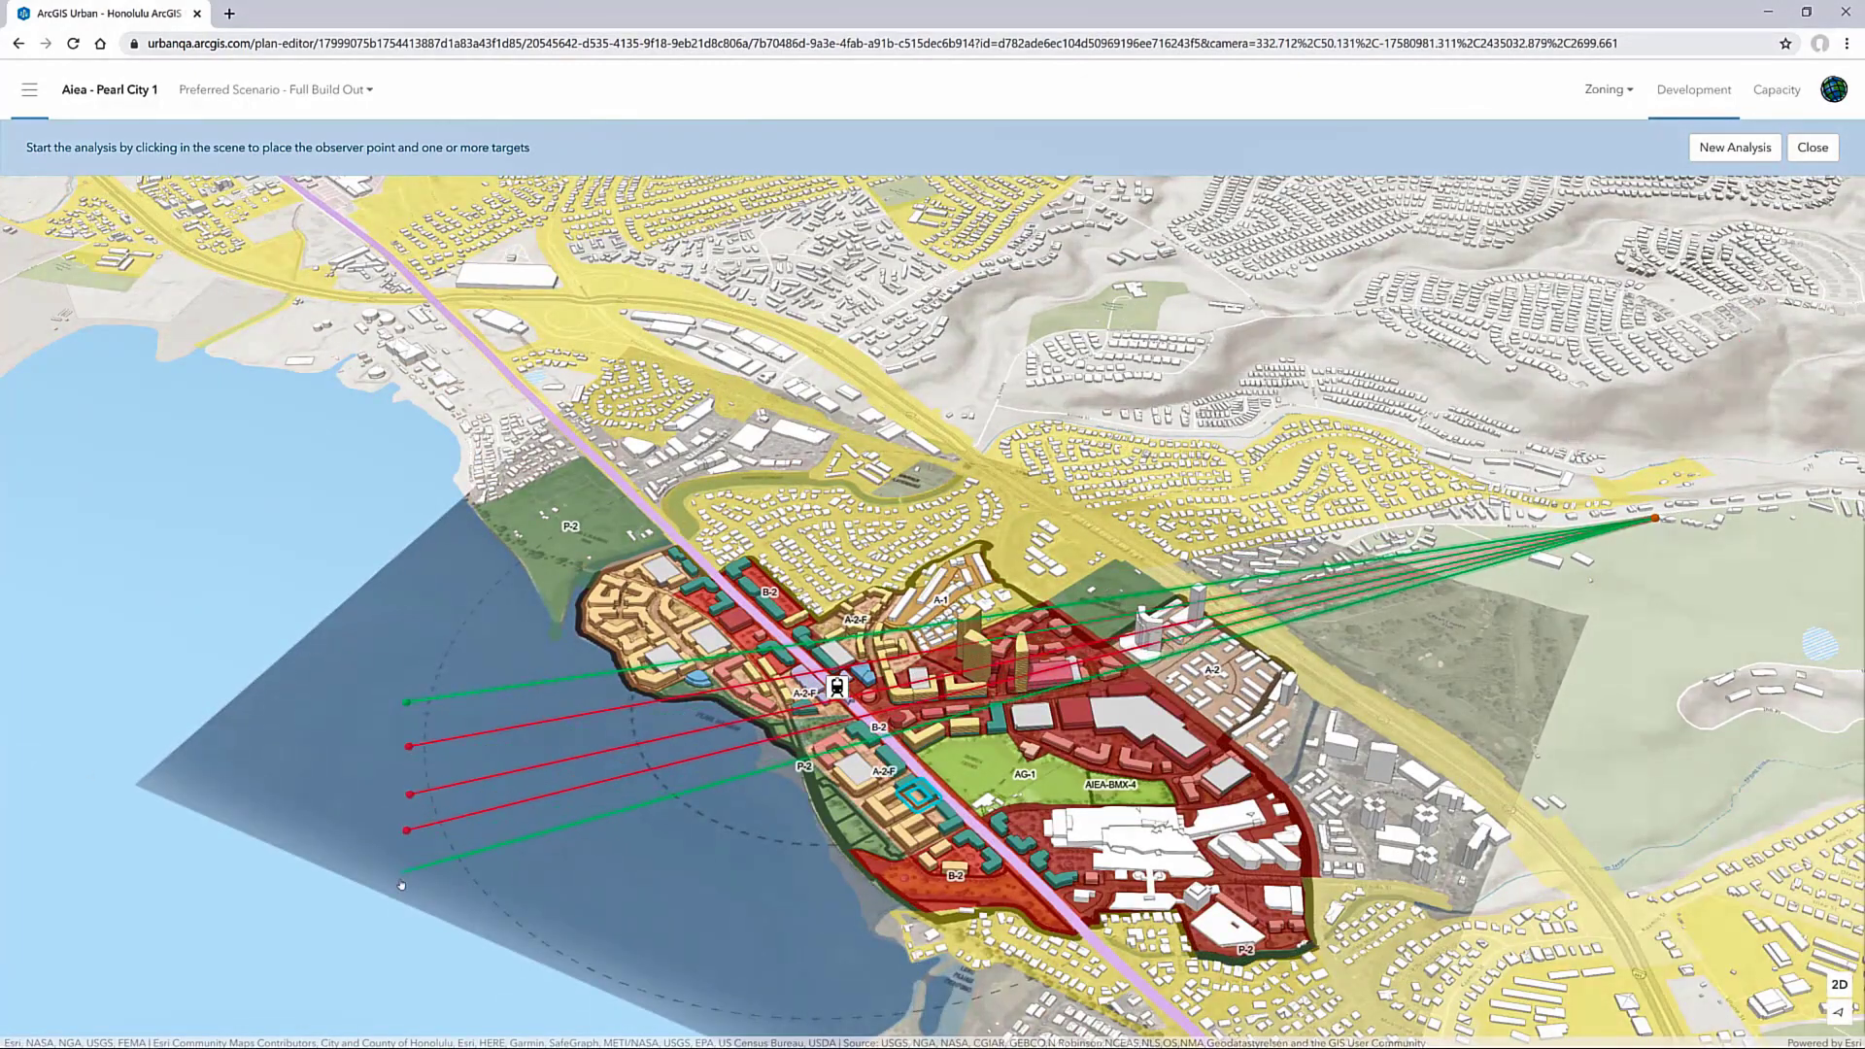
{"action": "left_click", "coordinate": [424, 908]}
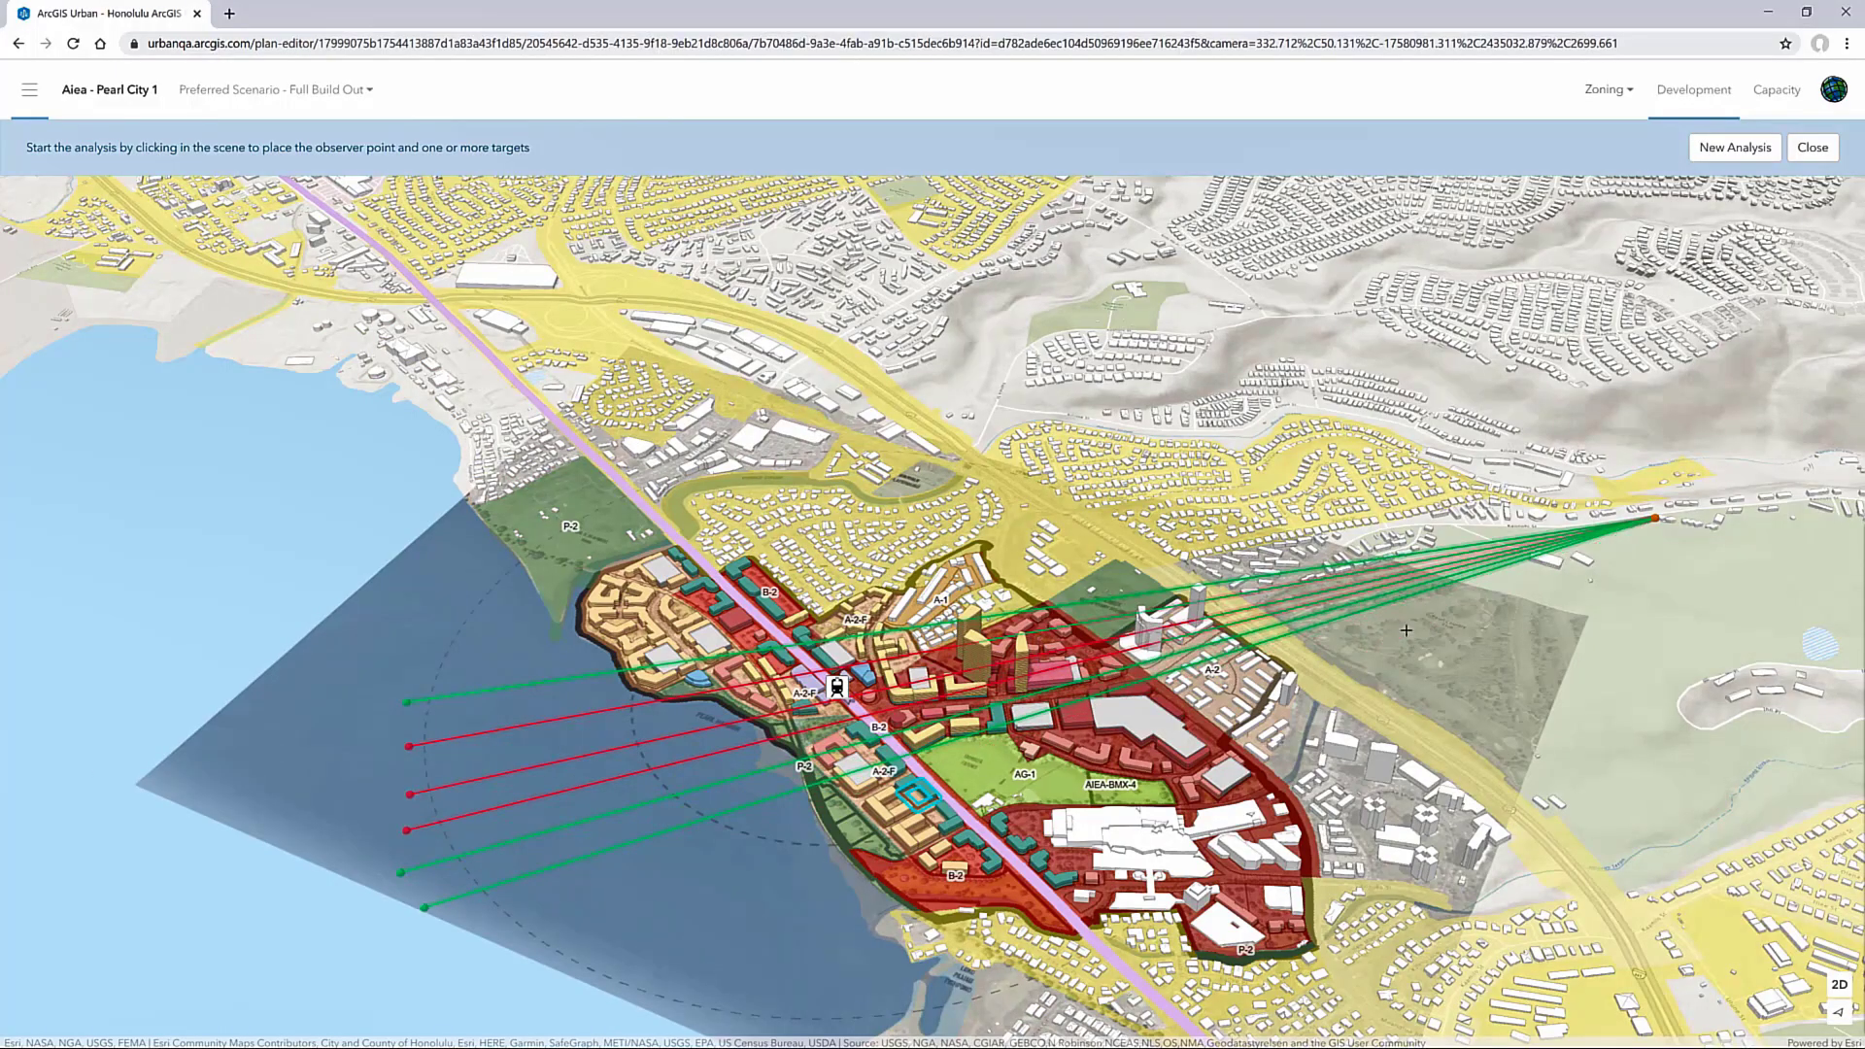
Examine the six sight lines from behind the hillside observer toward the towers and the harbor, and close the analysis
{"action": "right_click_drag", "start_coordinate": [1539, 582], "coordinate": [761, 760]}
{"action": "scroll", "coordinate": [761, 759], "scroll_direction": "down", "scroll_amount": 5}
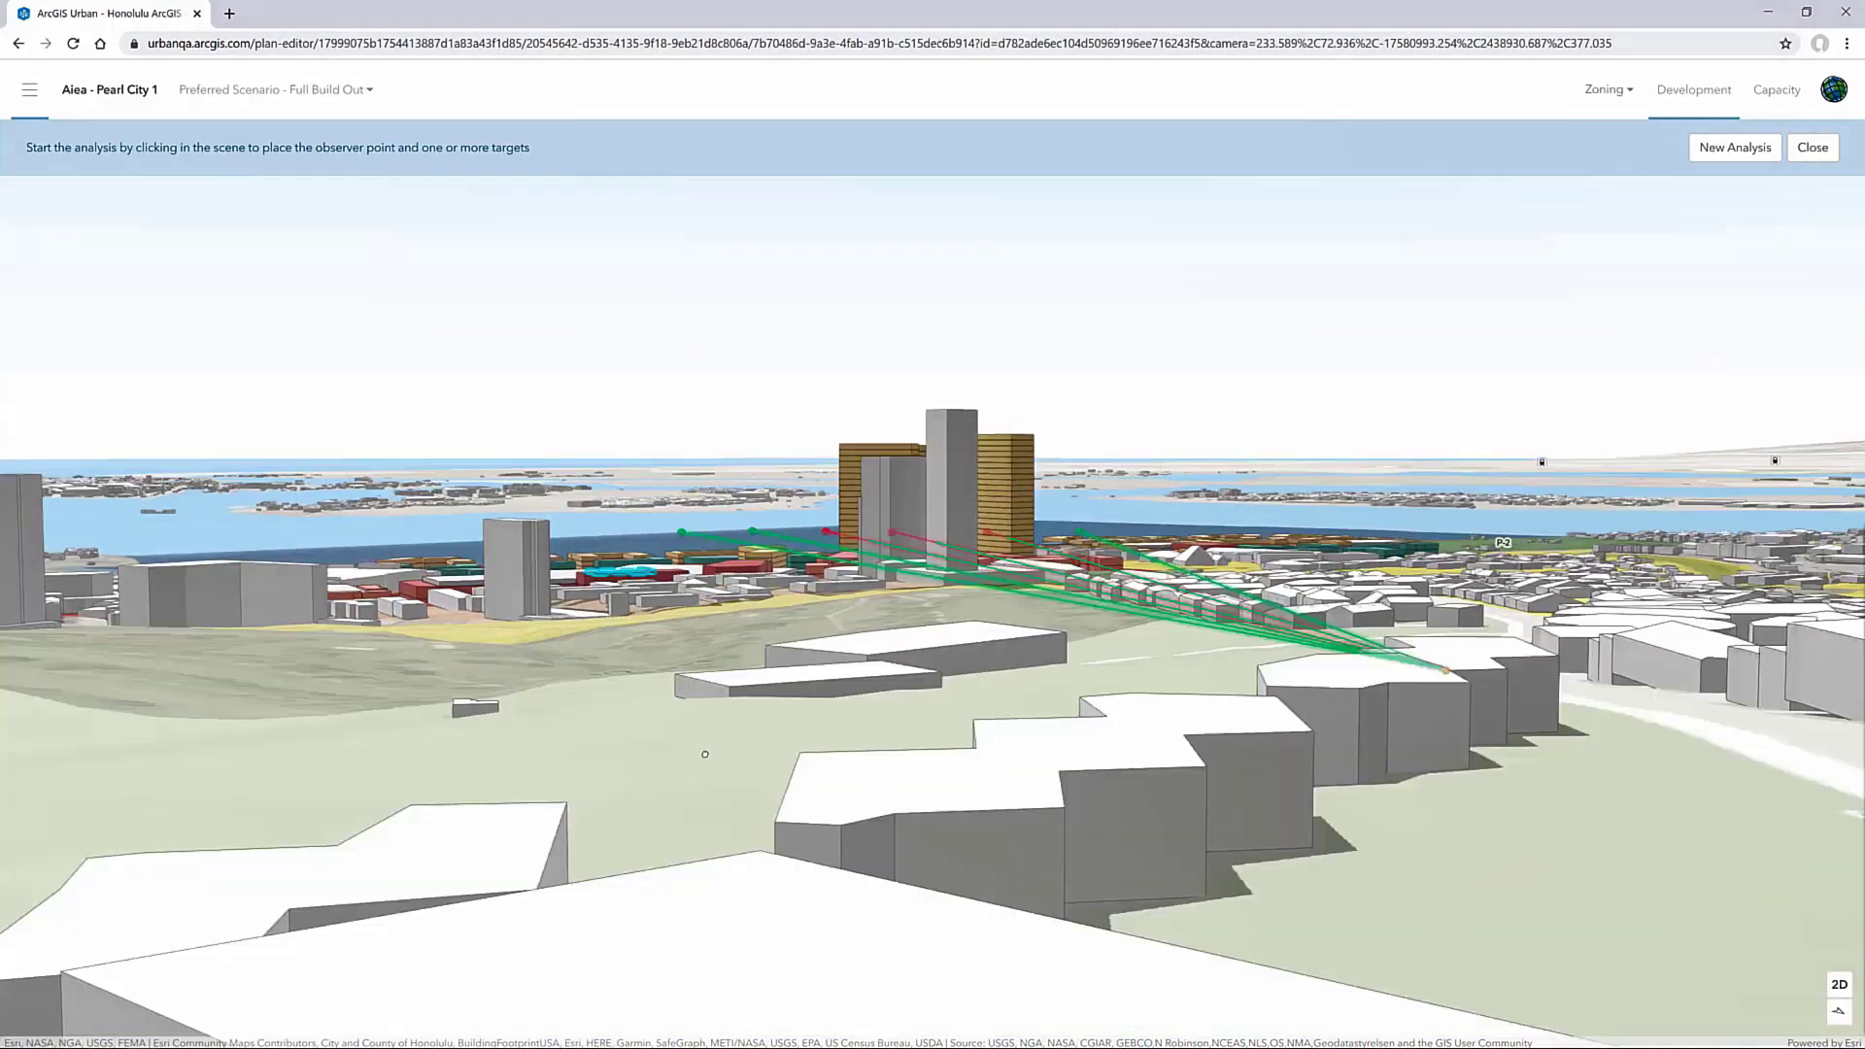
{"action": "scroll", "coordinate": [968, 724], "scroll_direction": "down", "scroll_amount": 3}
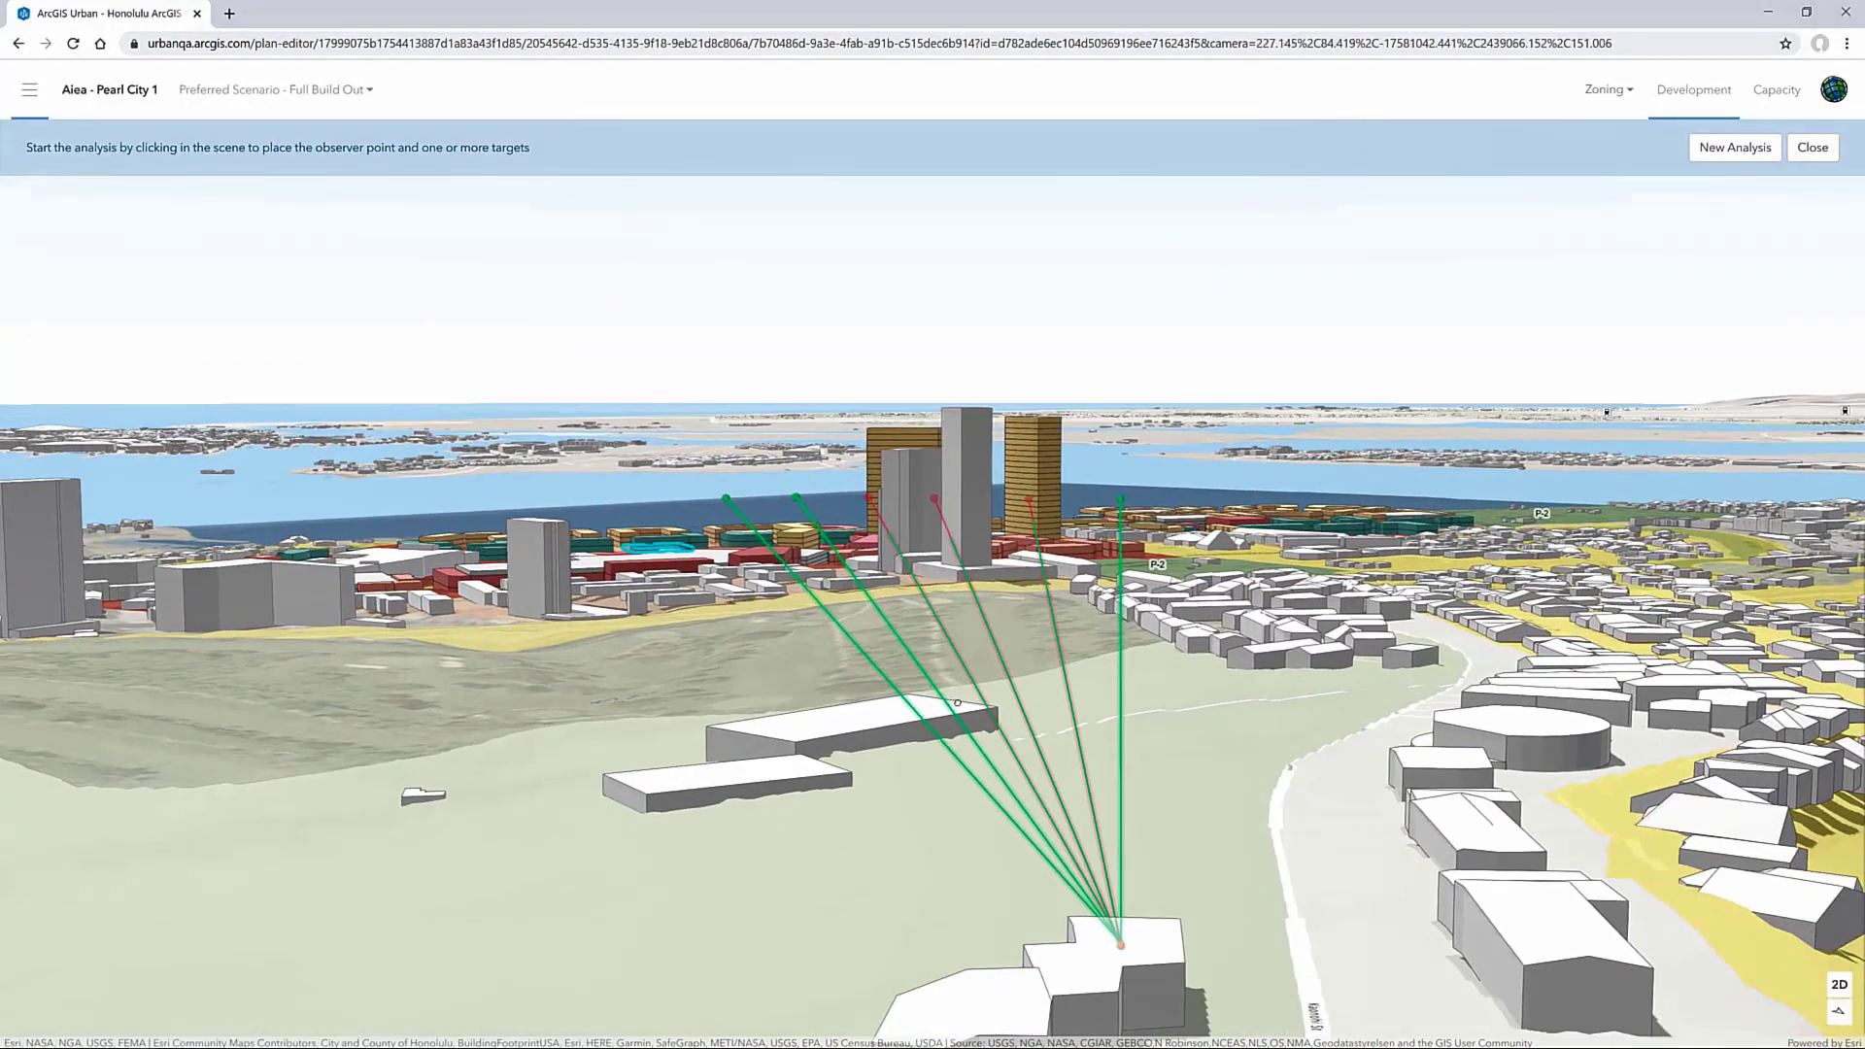
{"action": "scroll", "coordinate": [969, 724], "scroll_direction": "down", "scroll_amount": 3}
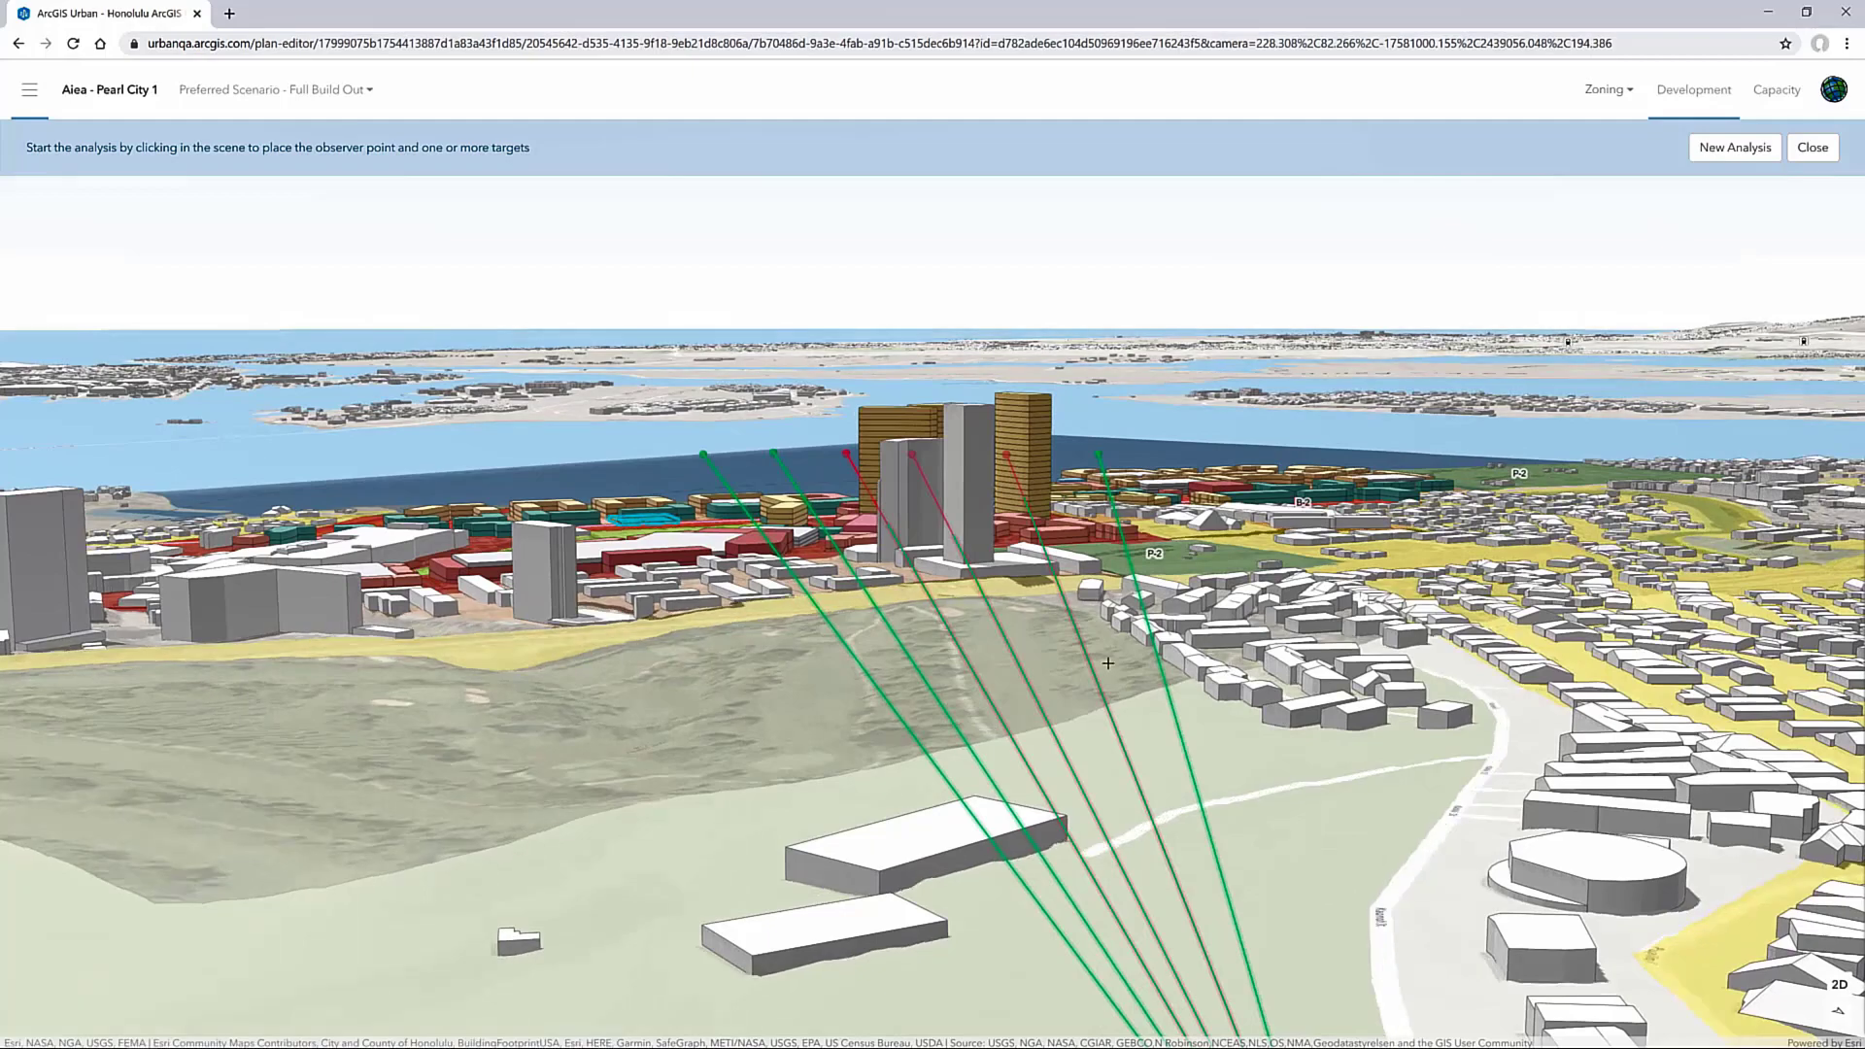
{"action": "left_click", "coordinate": [1811, 148]}
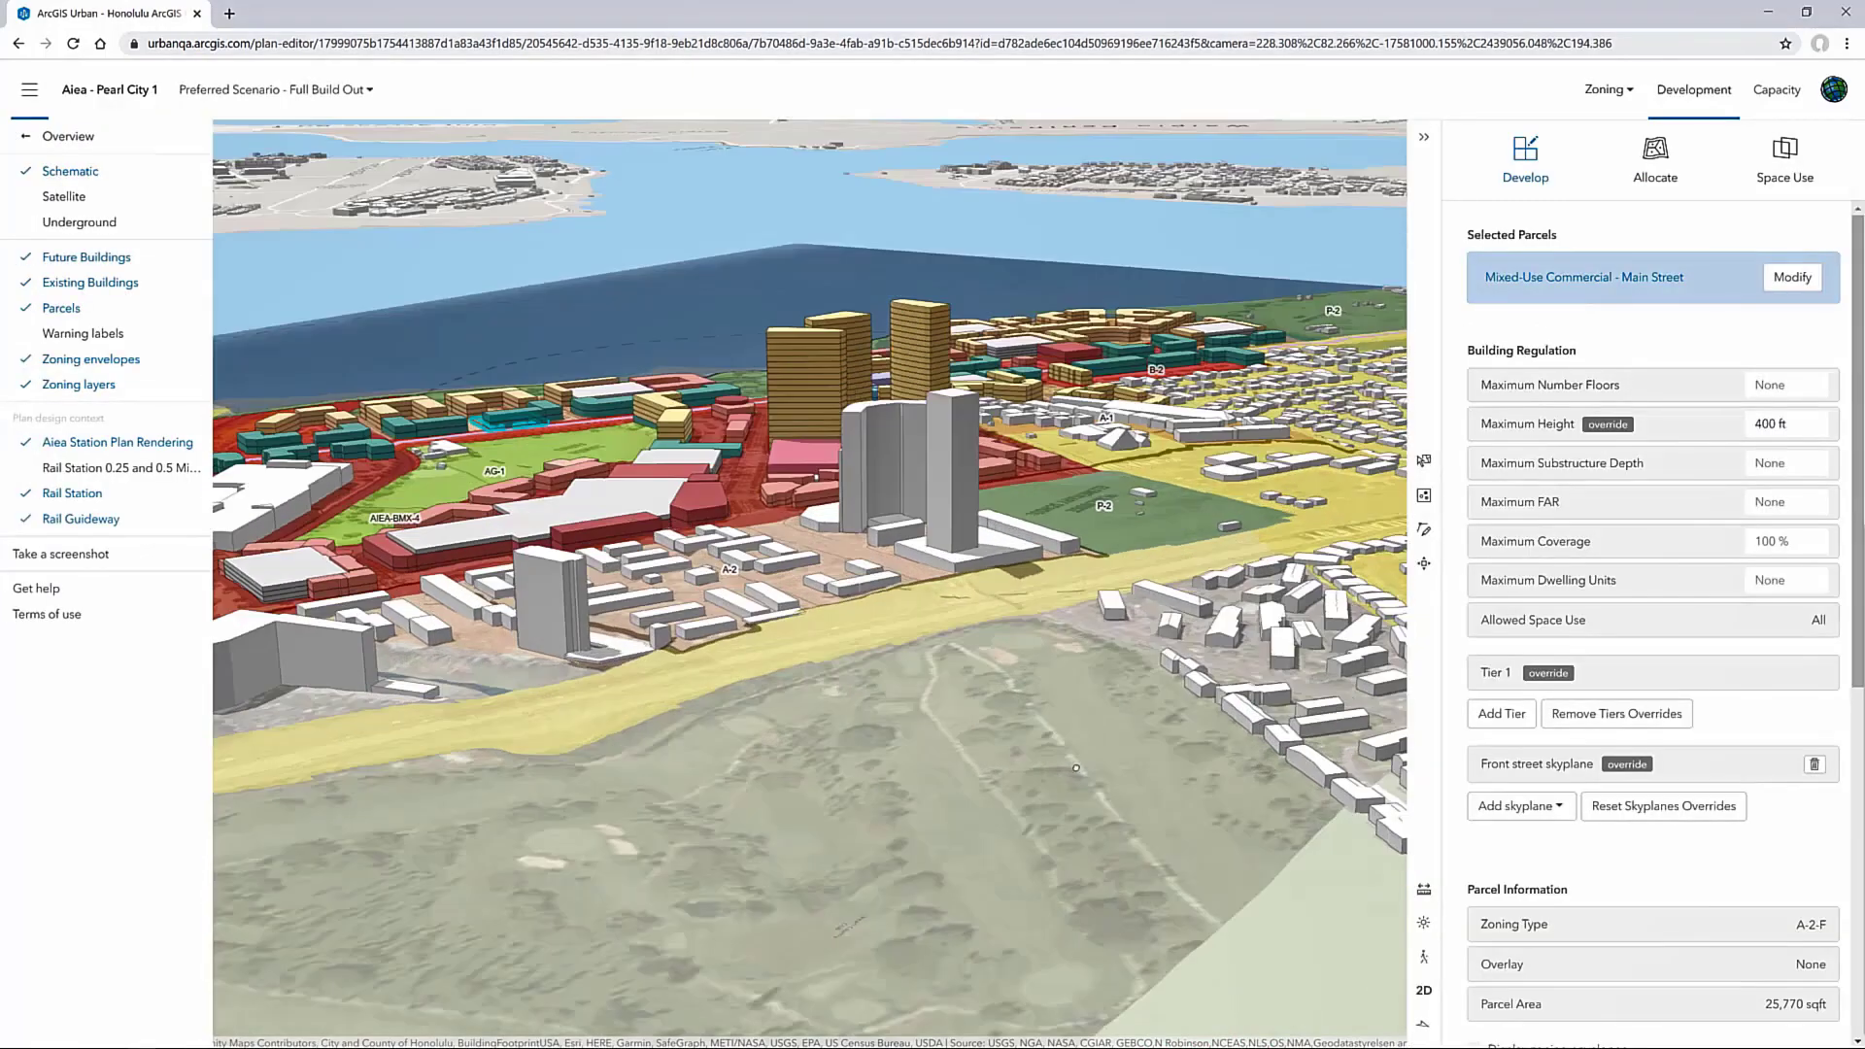
Compare street-level imagery on the freeway inland of the station area with the 3D plan, advance along the road, and exit the comparison
{"action": "scroll", "coordinate": [1098, 688], "scroll_direction": "up", "scroll_amount": 5}
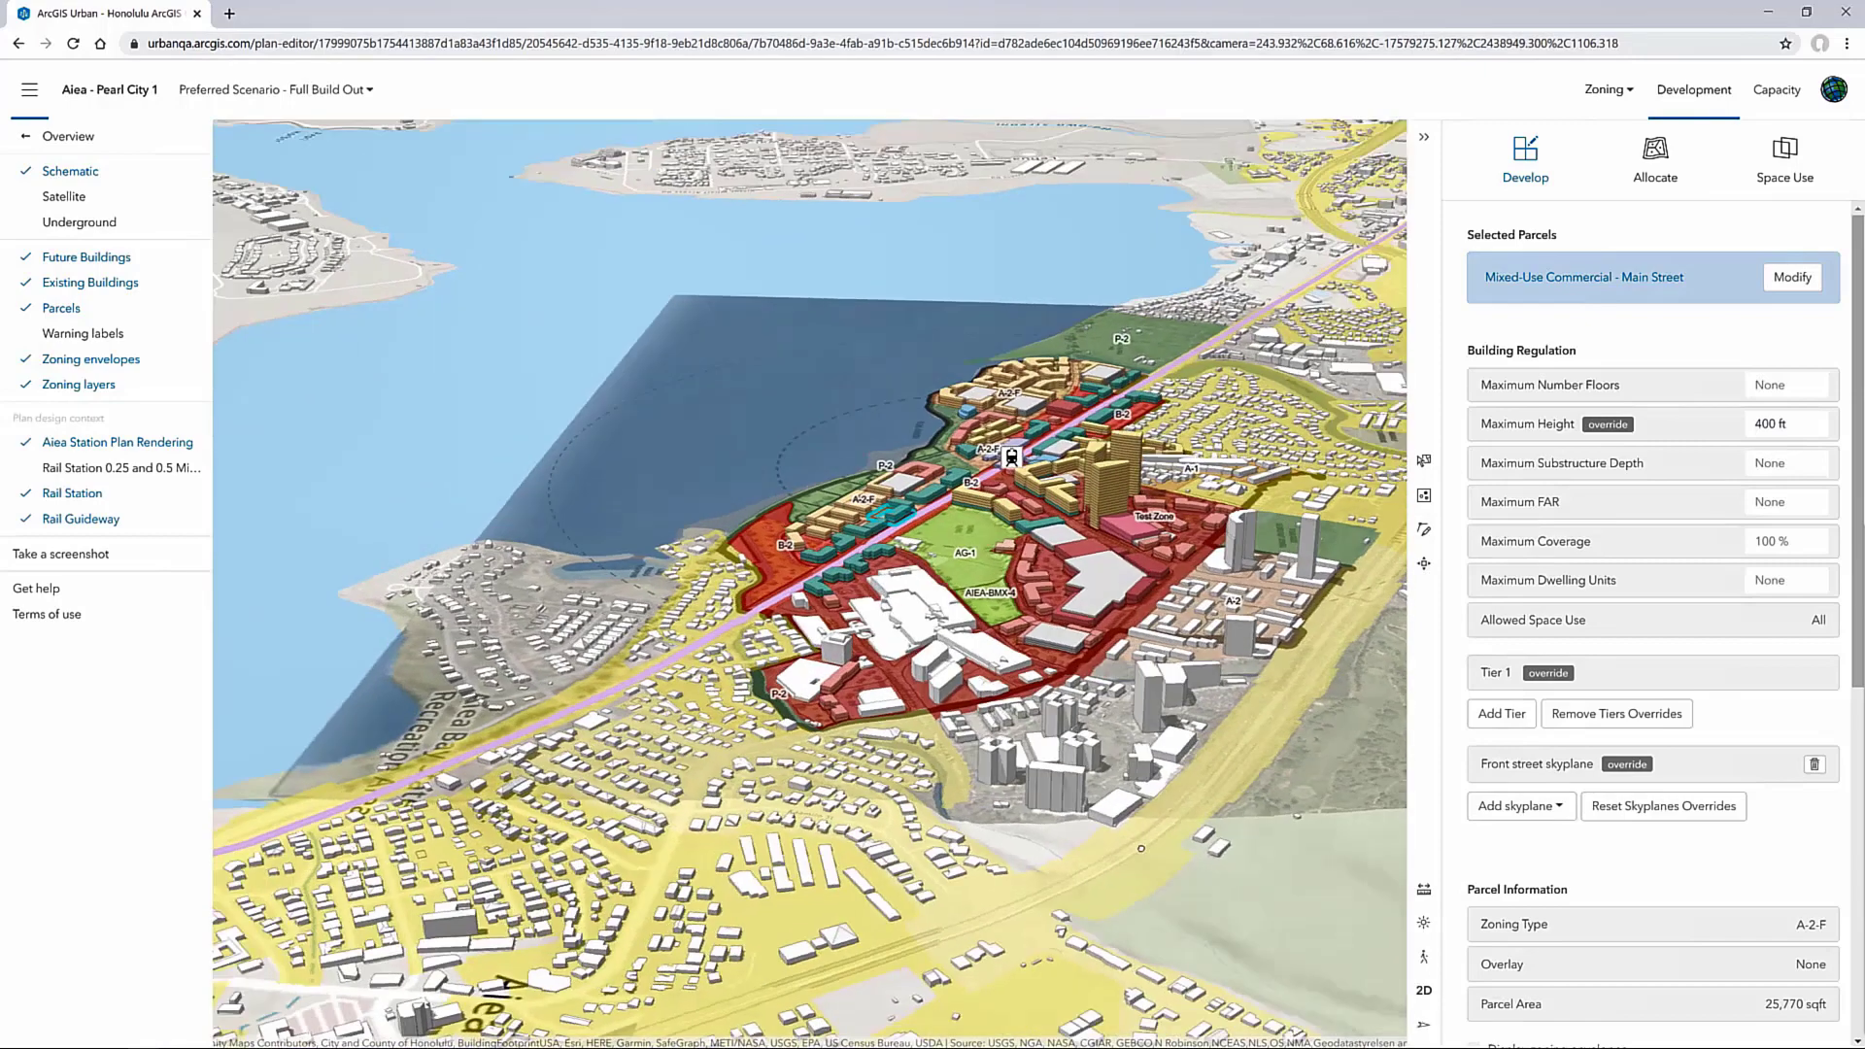
{"action": "right_click_drag", "start_coordinate": [1141, 848], "coordinate": [932, 844]}
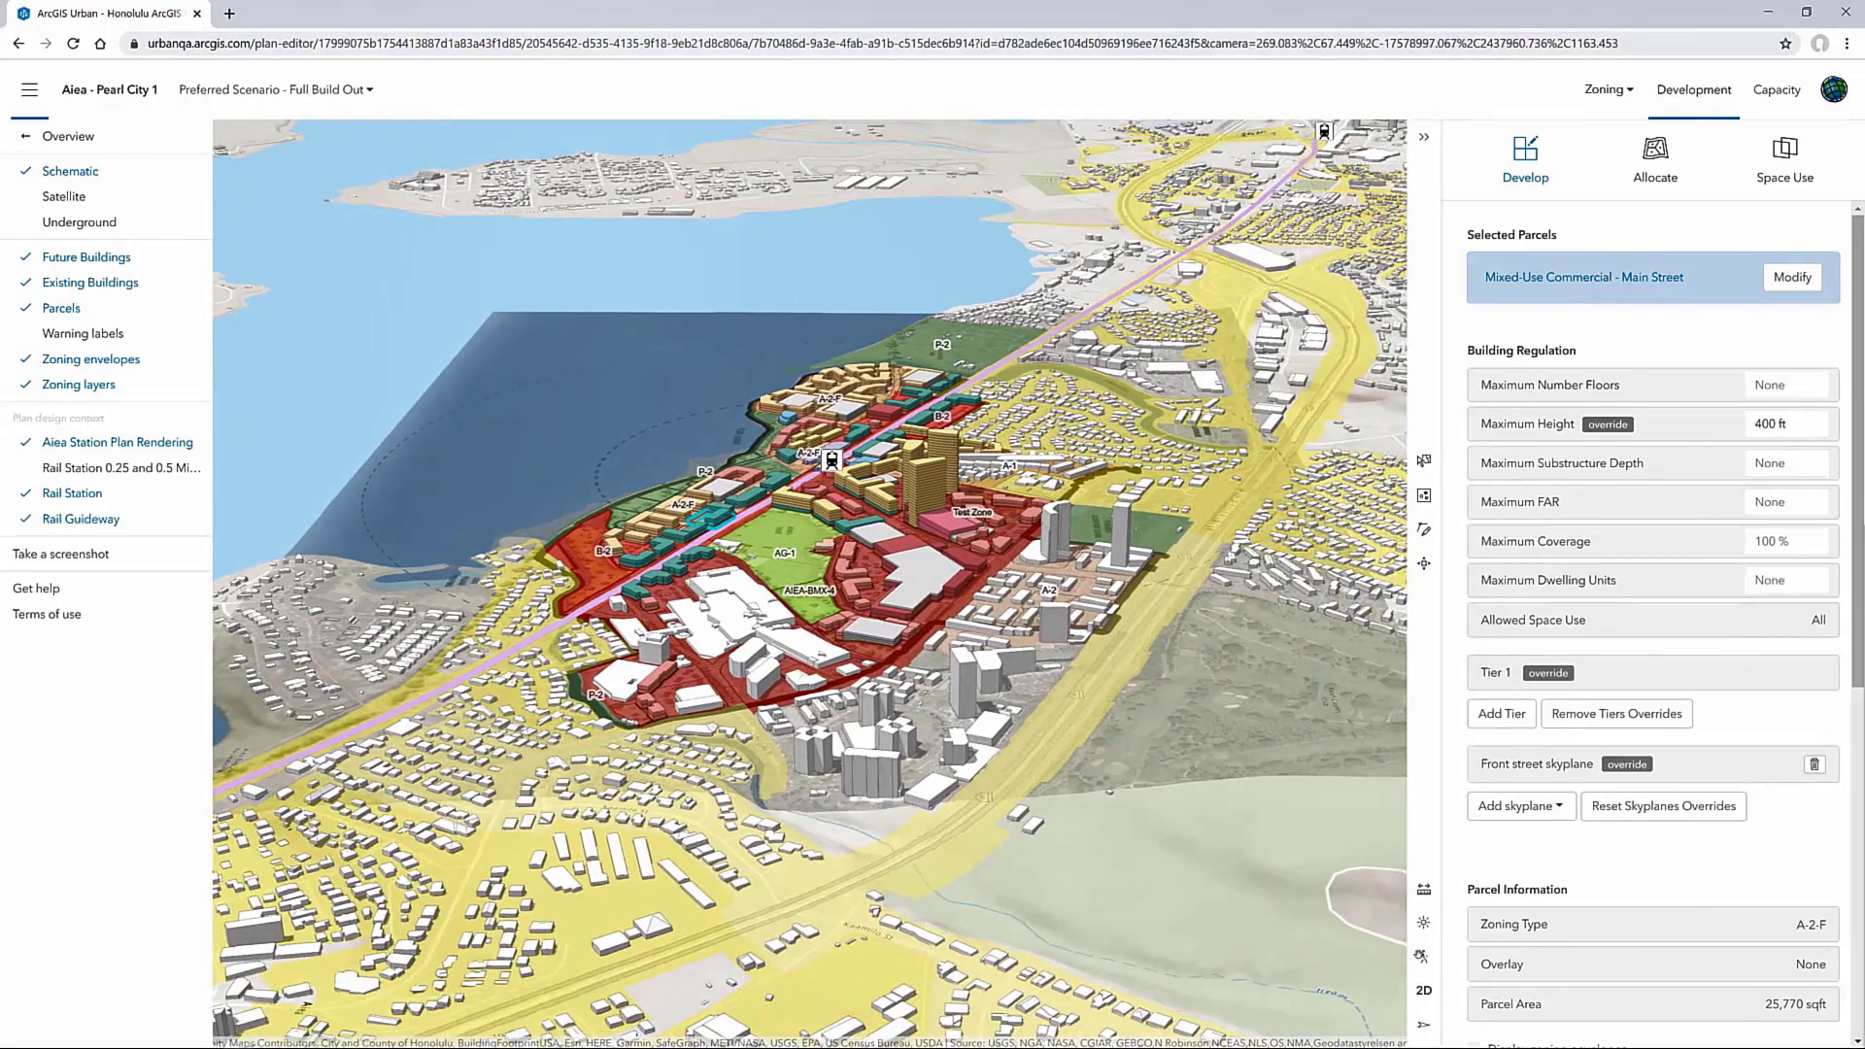
{"action": "left_click", "coordinate": [1425, 958]}
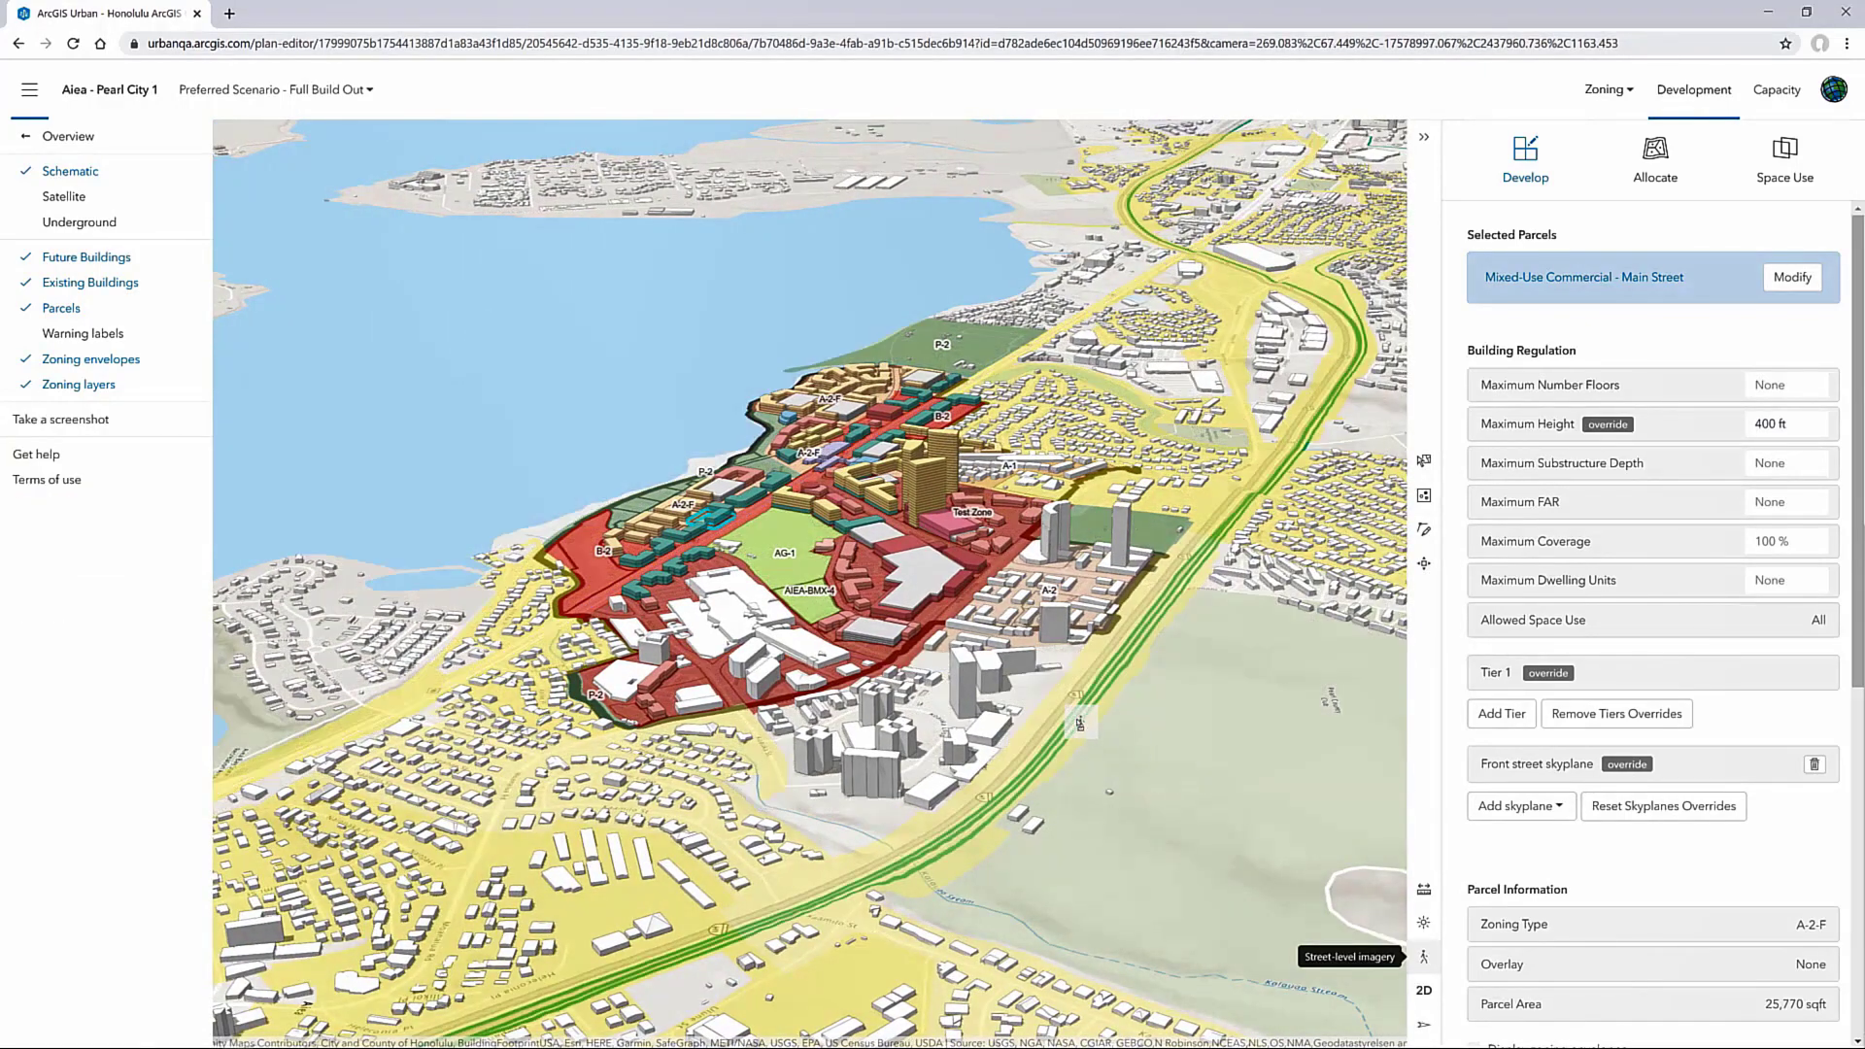
{"action": "left_click", "coordinate": [1077, 723]}
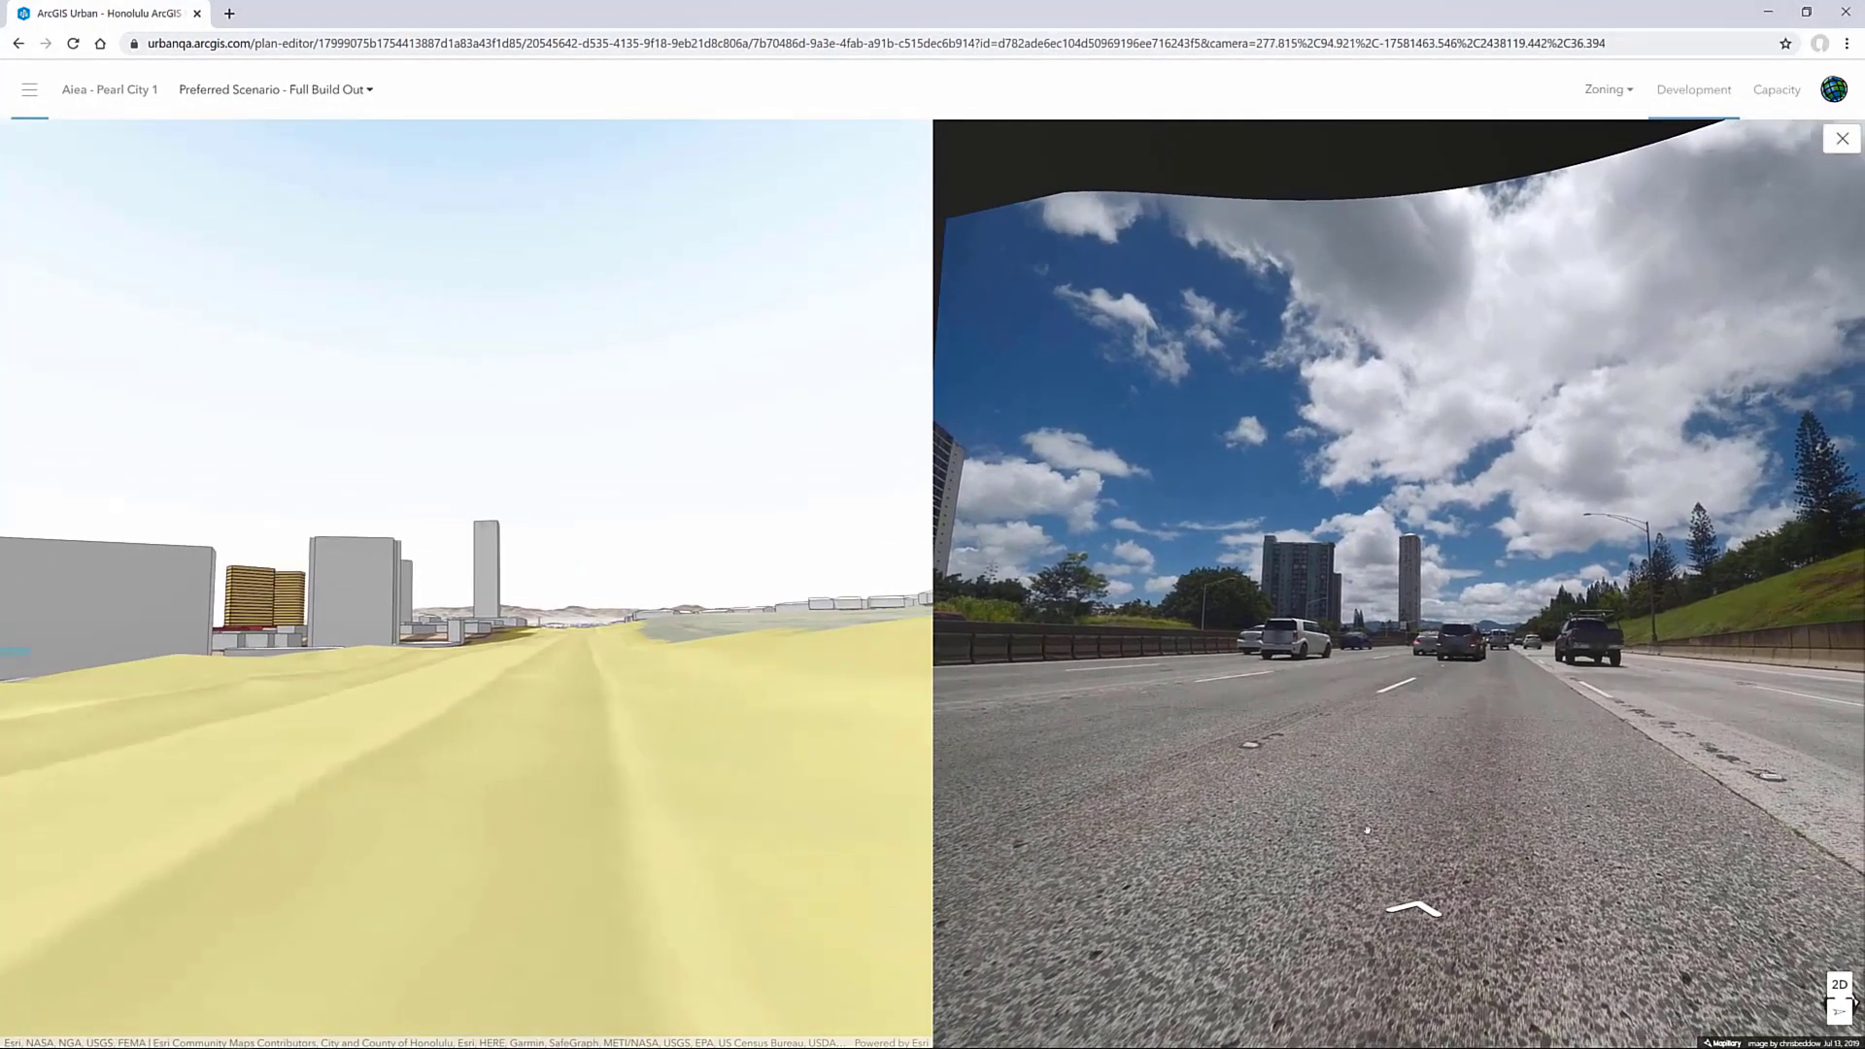
{"action": "left_click", "coordinate": [1424, 913]}
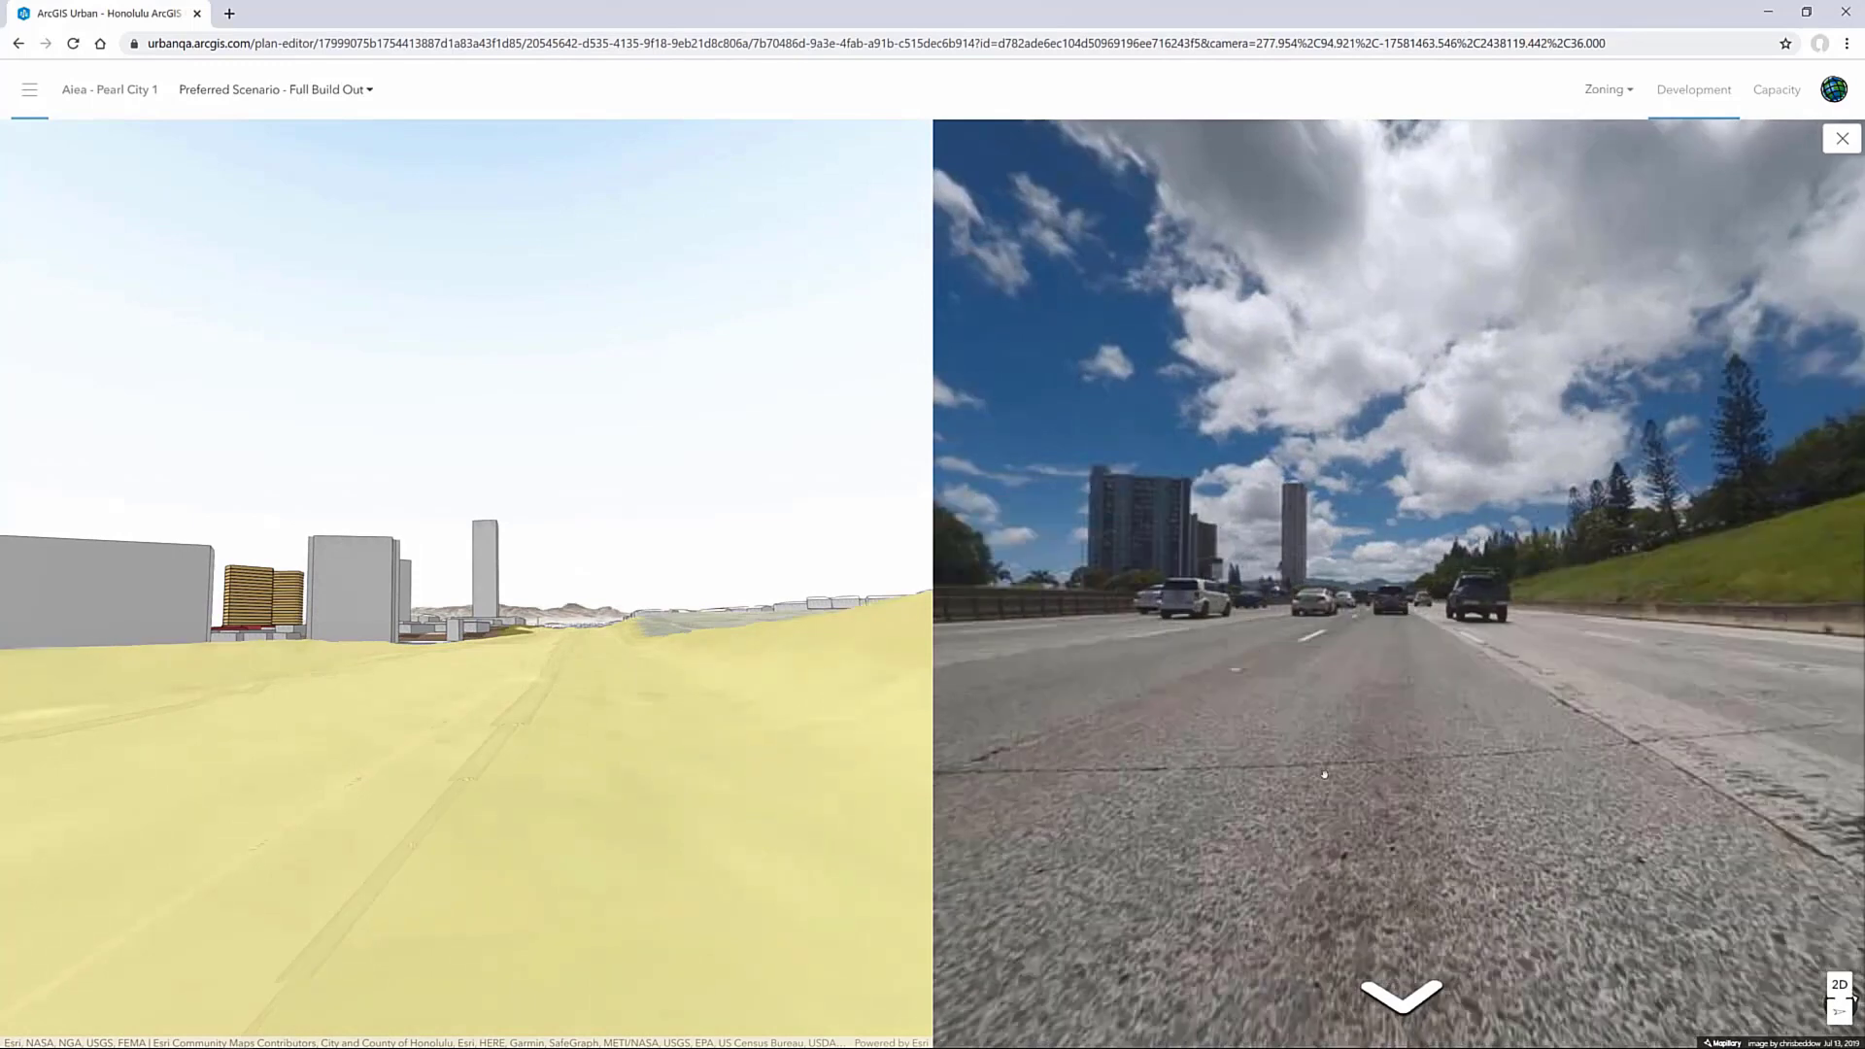
{"action": "left_click", "coordinate": [1324, 775]}
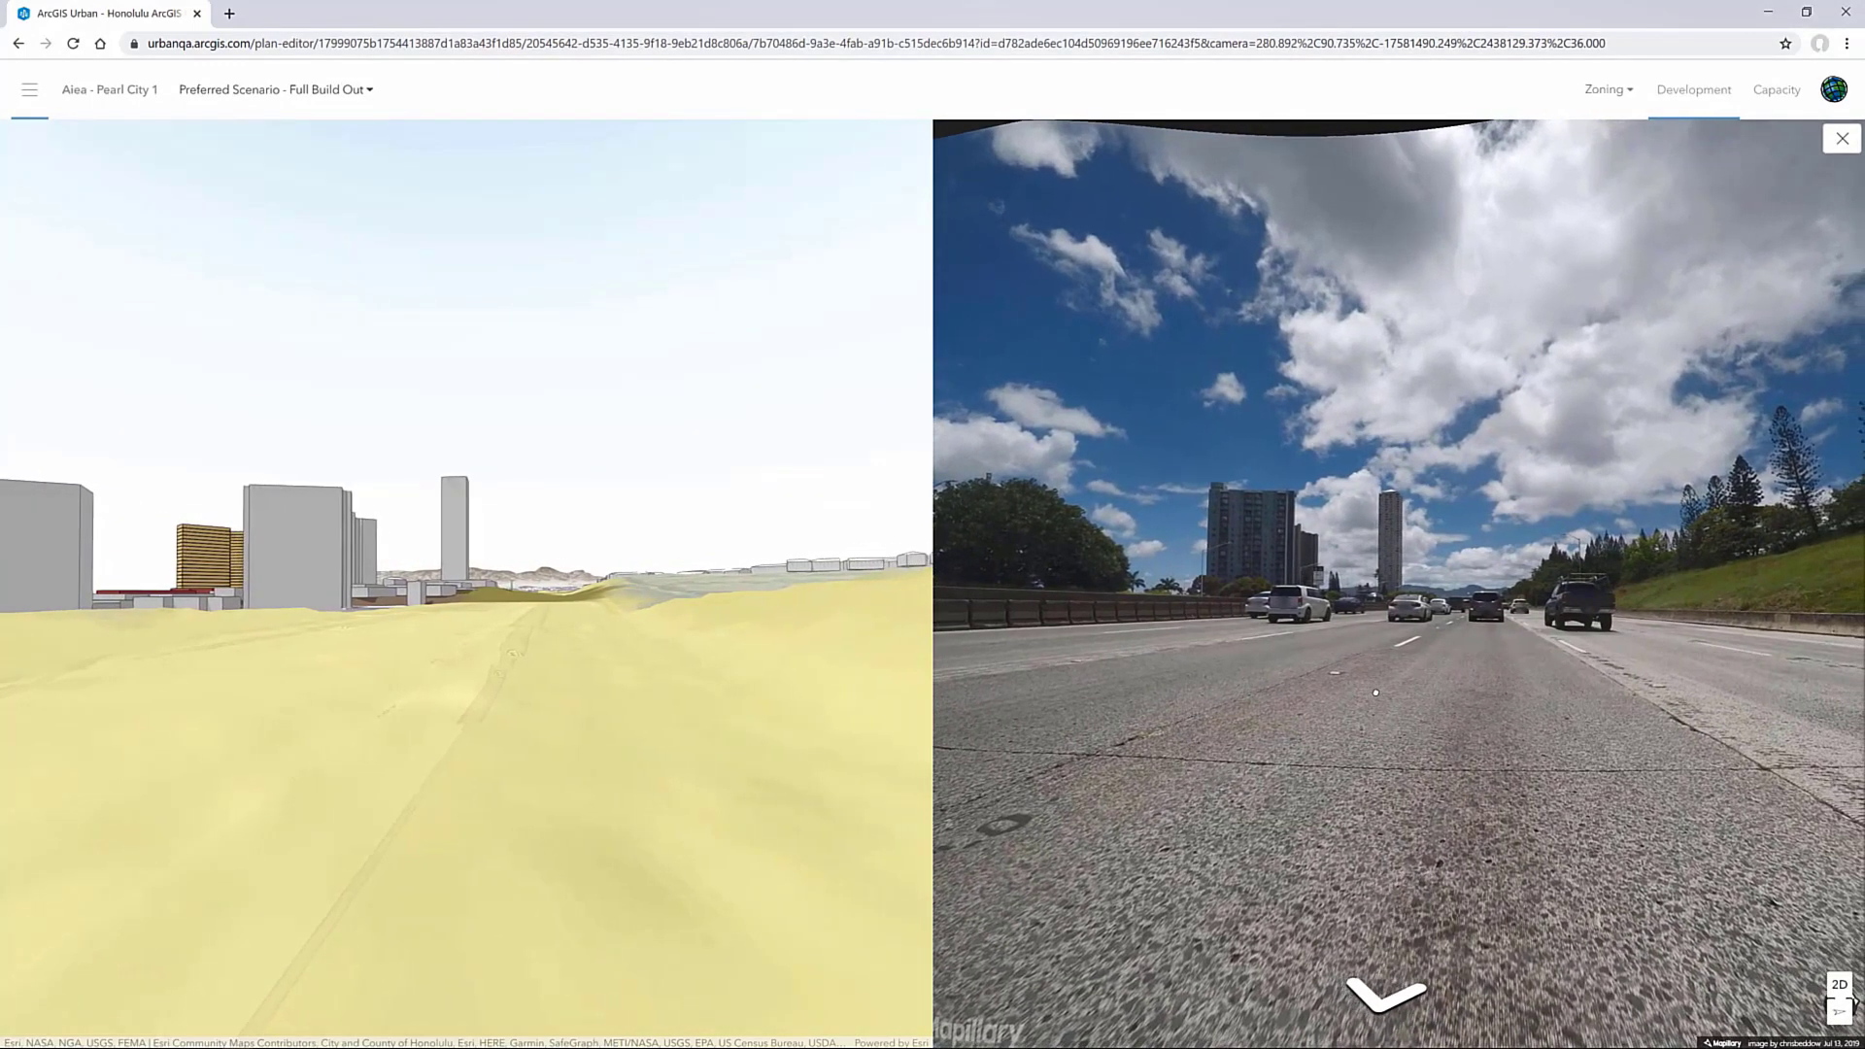
{"action": "left_click", "coordinate": [1843, 140]}
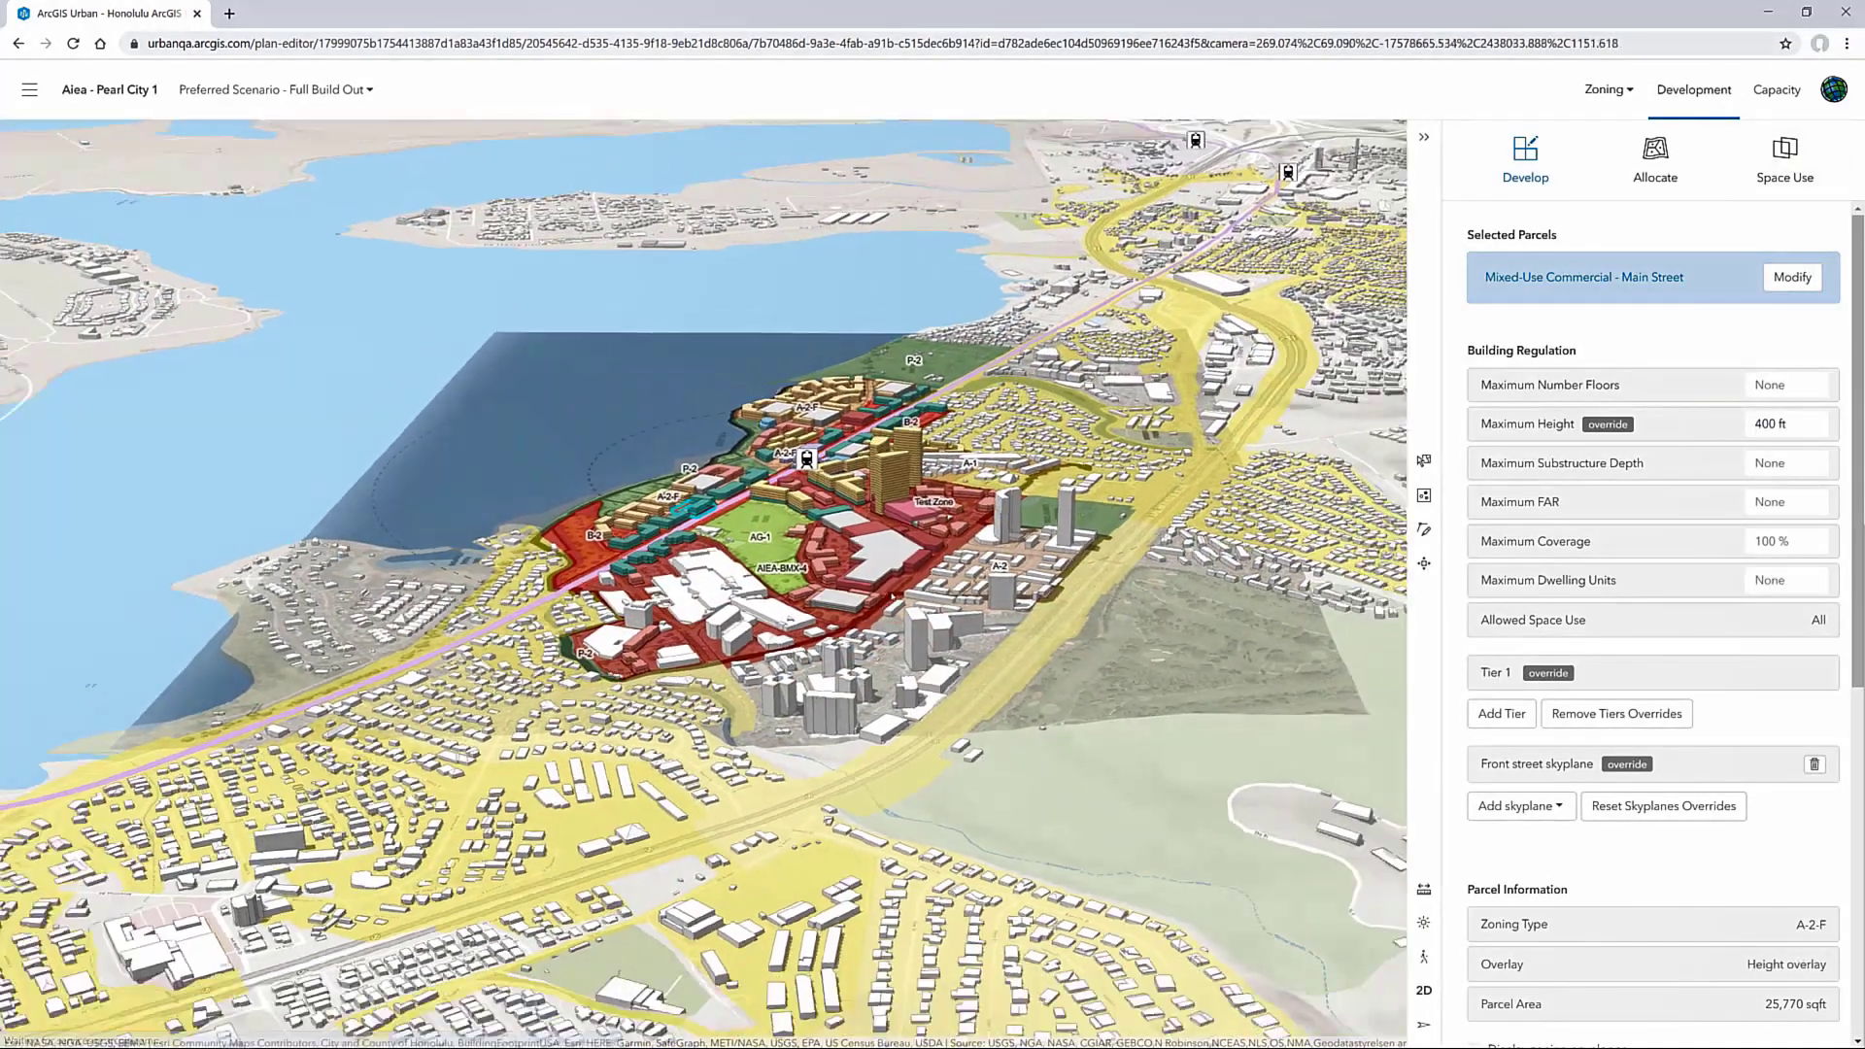
Try a publish setup with only Preferred Scenario - Full Build Out, colored space use, study area, and both design contexts, and cancel it
{"action": "left_click", "coordinate": [311, 89]}
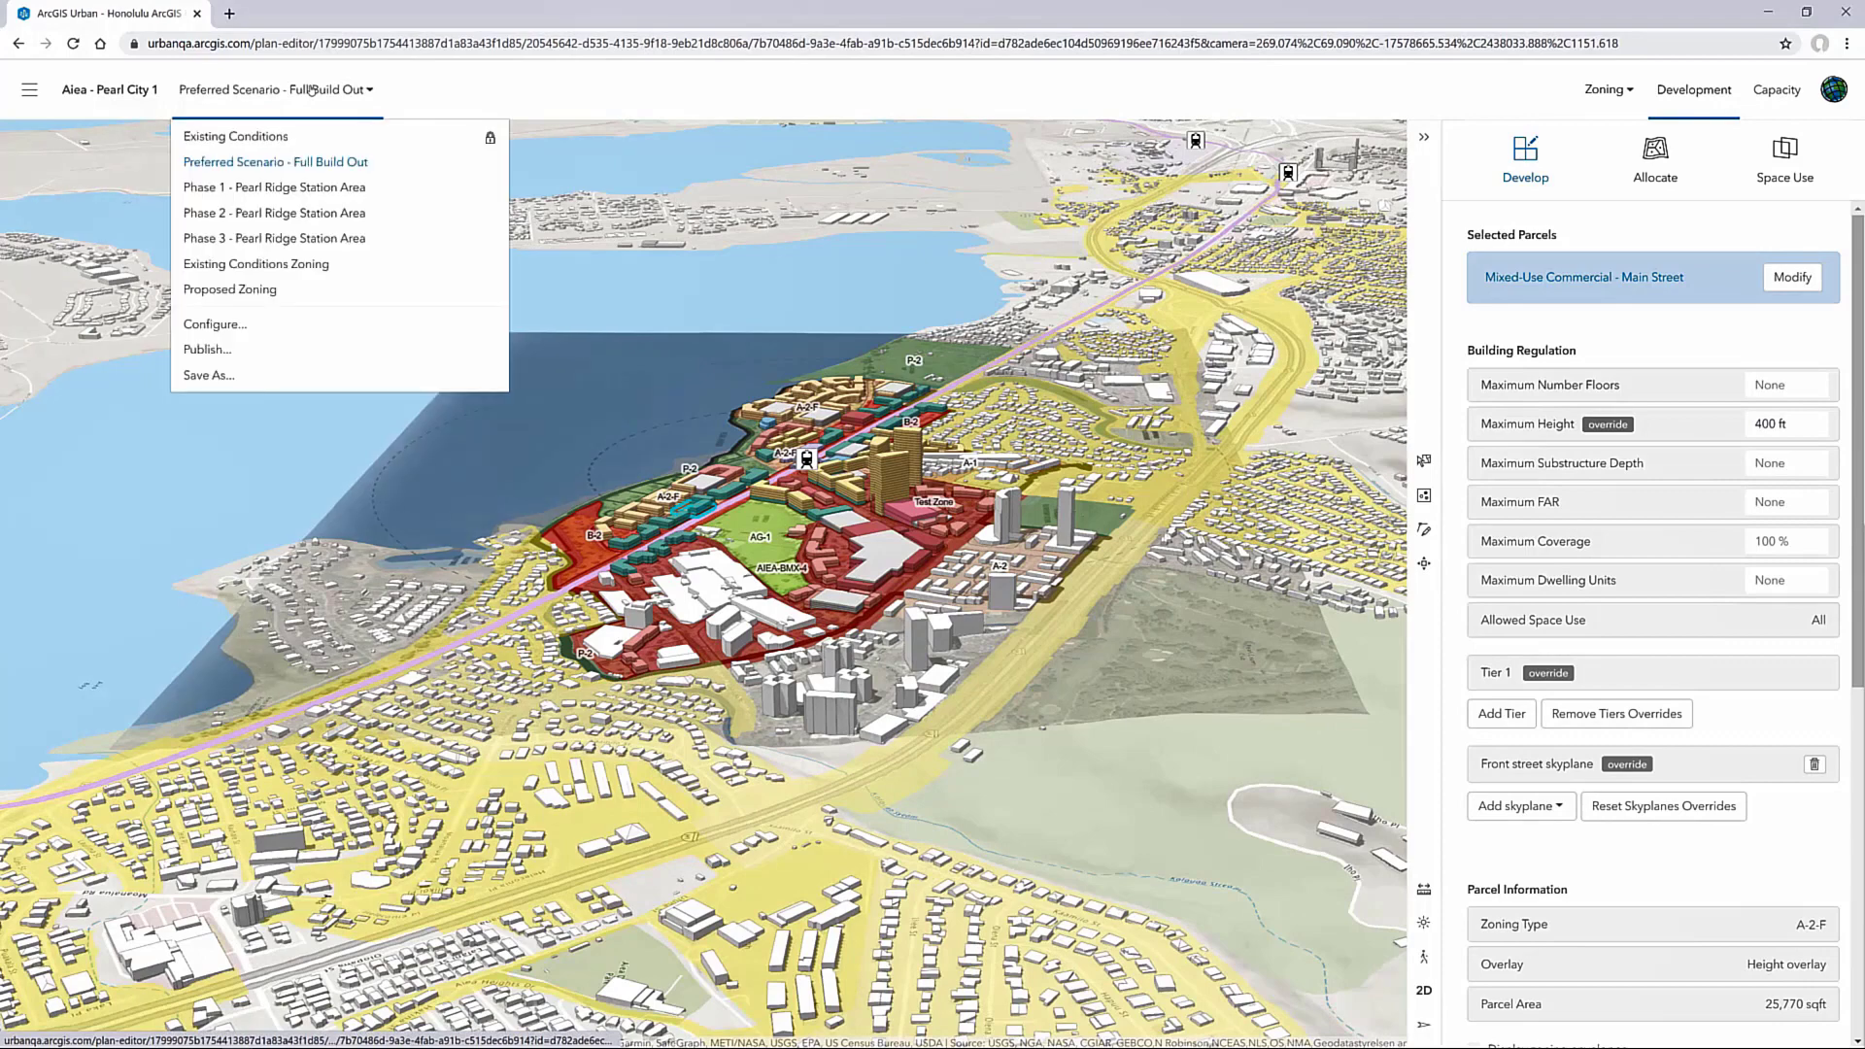
{"action": "left_click", "coordinate": [231, 351]}
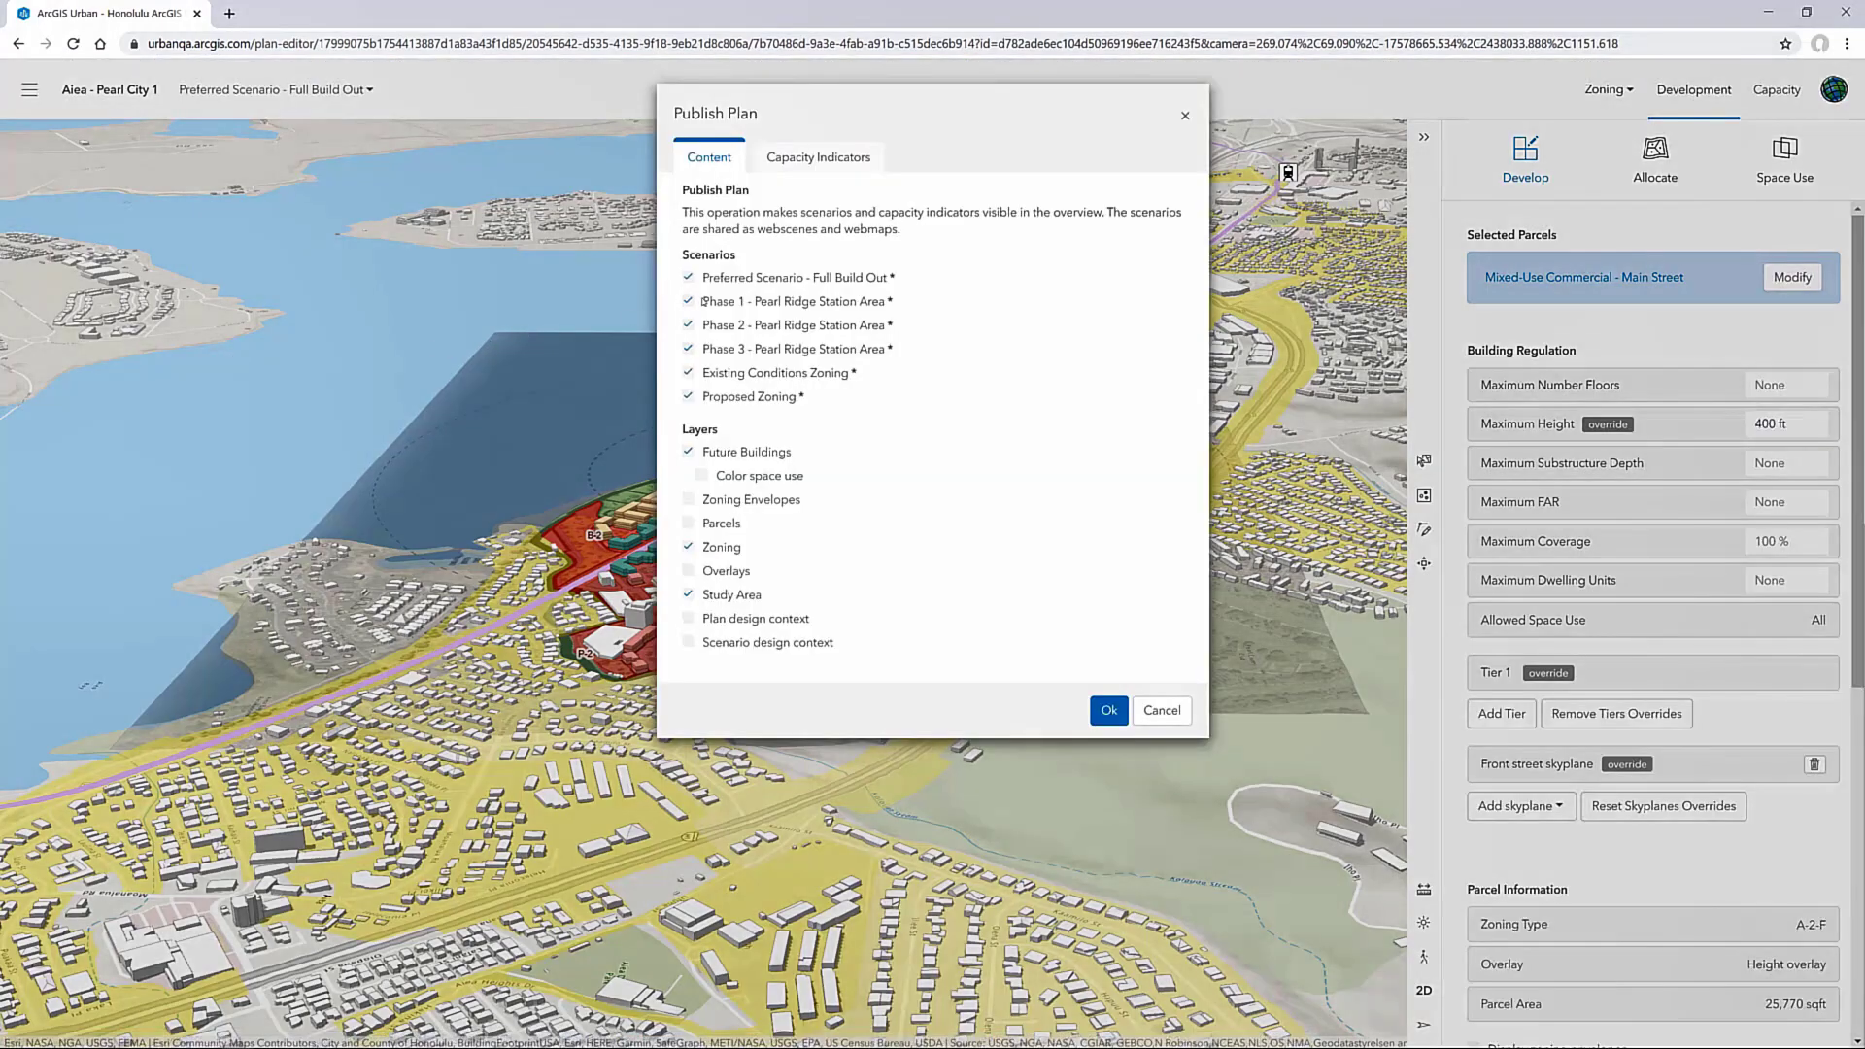
{"action": "left_click", "coordinate": [689, 301]}
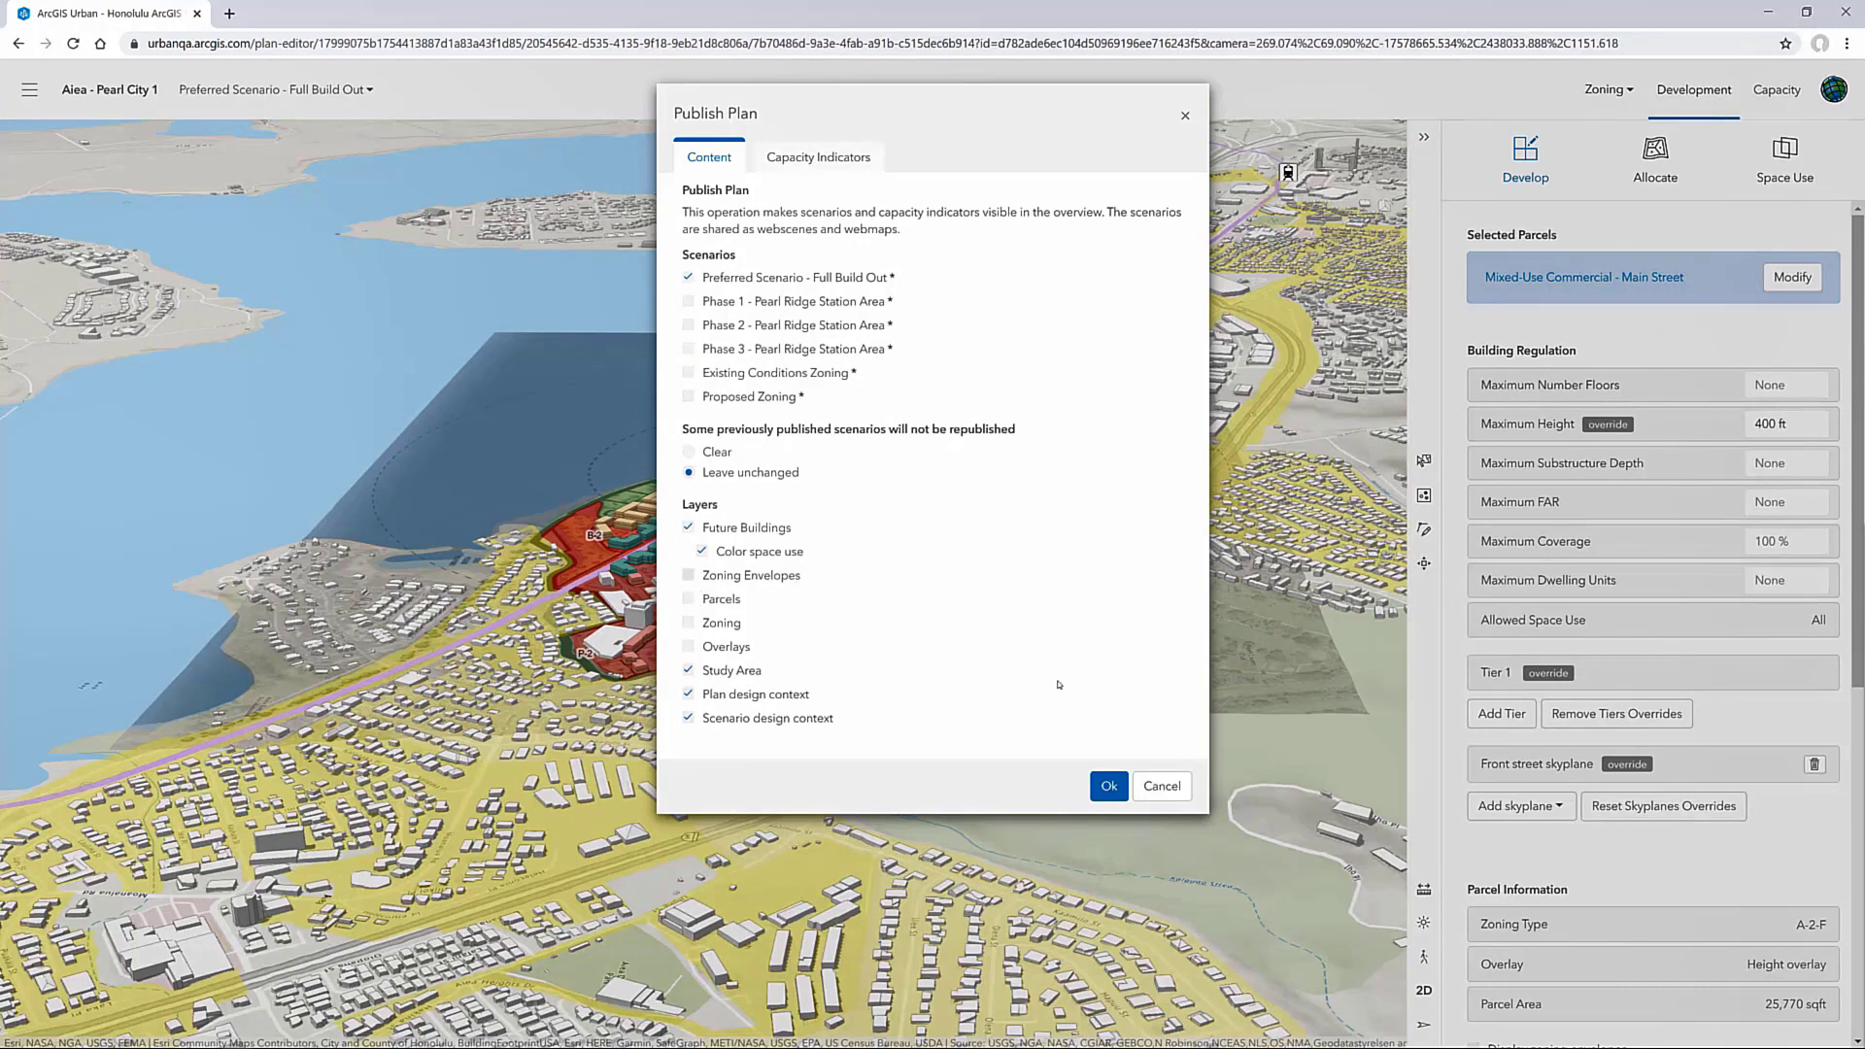
{"action": "left_click", "coordinate": [1160, 788]}
Return to the overview and view the Aiea - Pearl City 1 plan's station area from the harbor side
{"action": "left_click", "coordinate": [30, 90]}
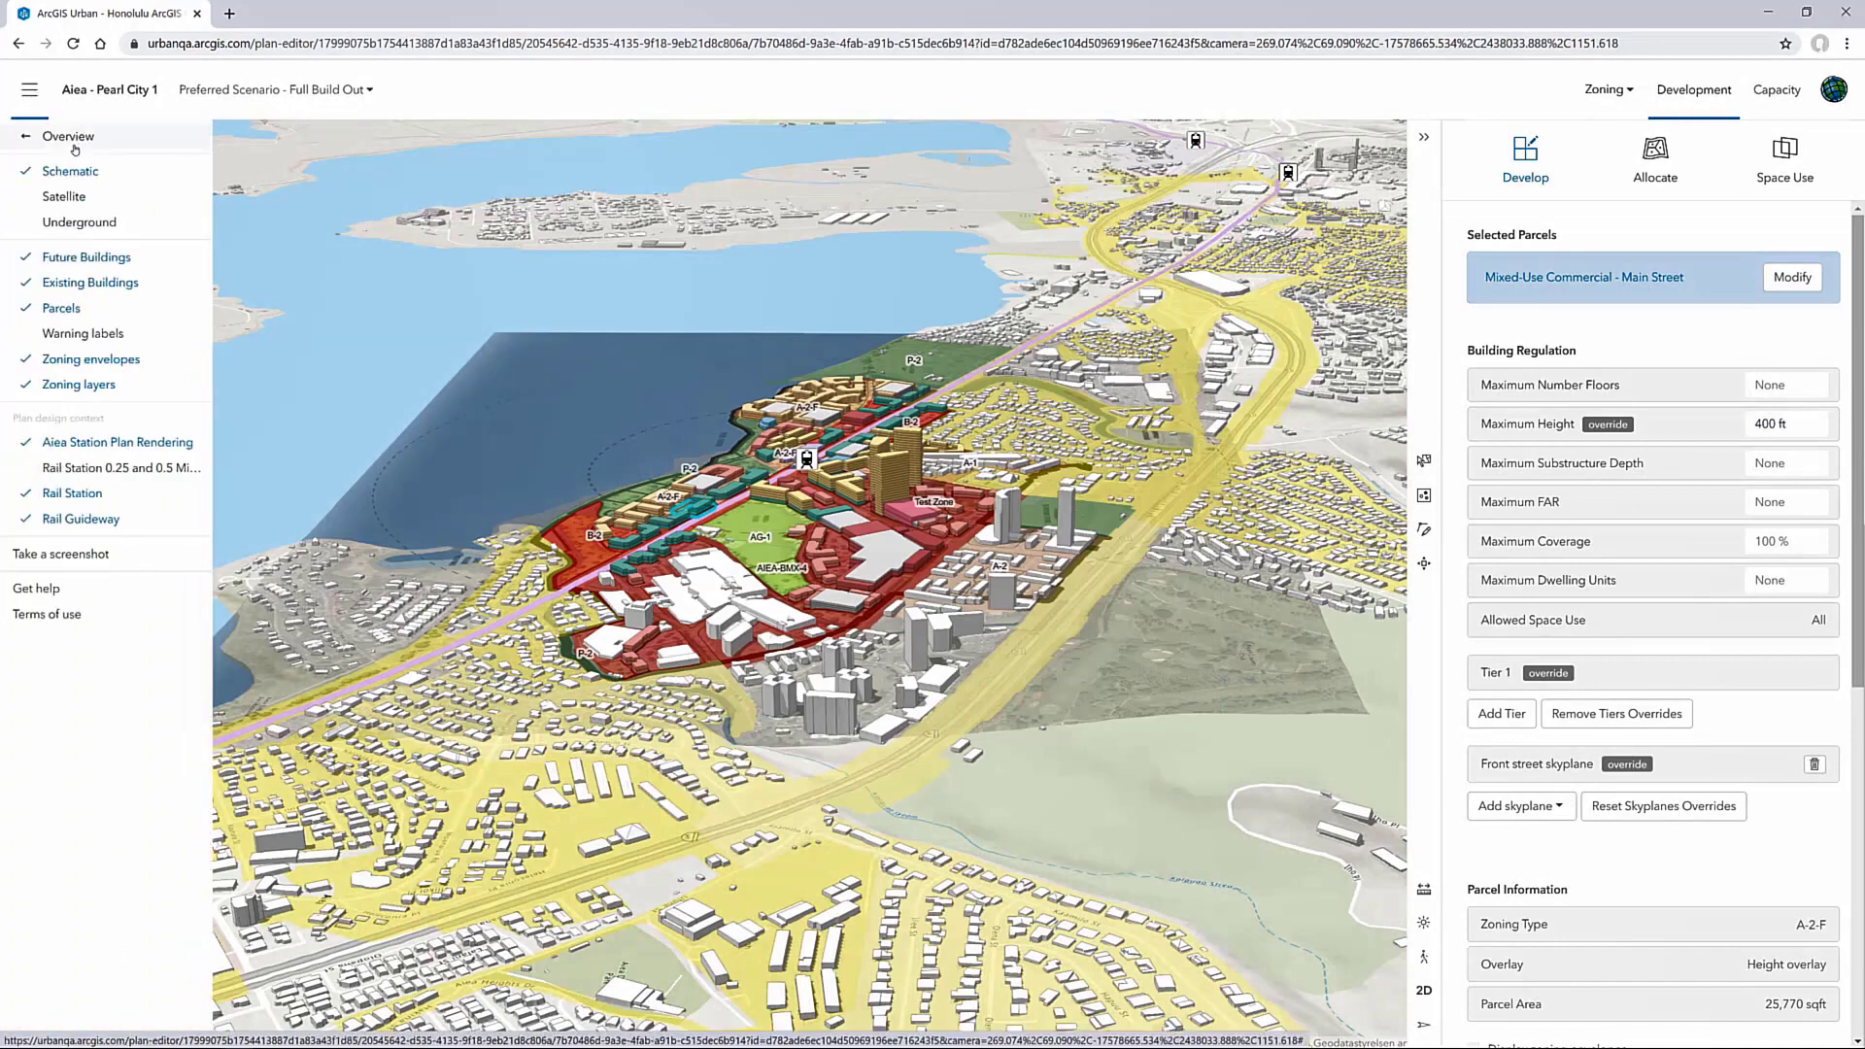
{"action": "left_click", "coordinate": [44, 133]}
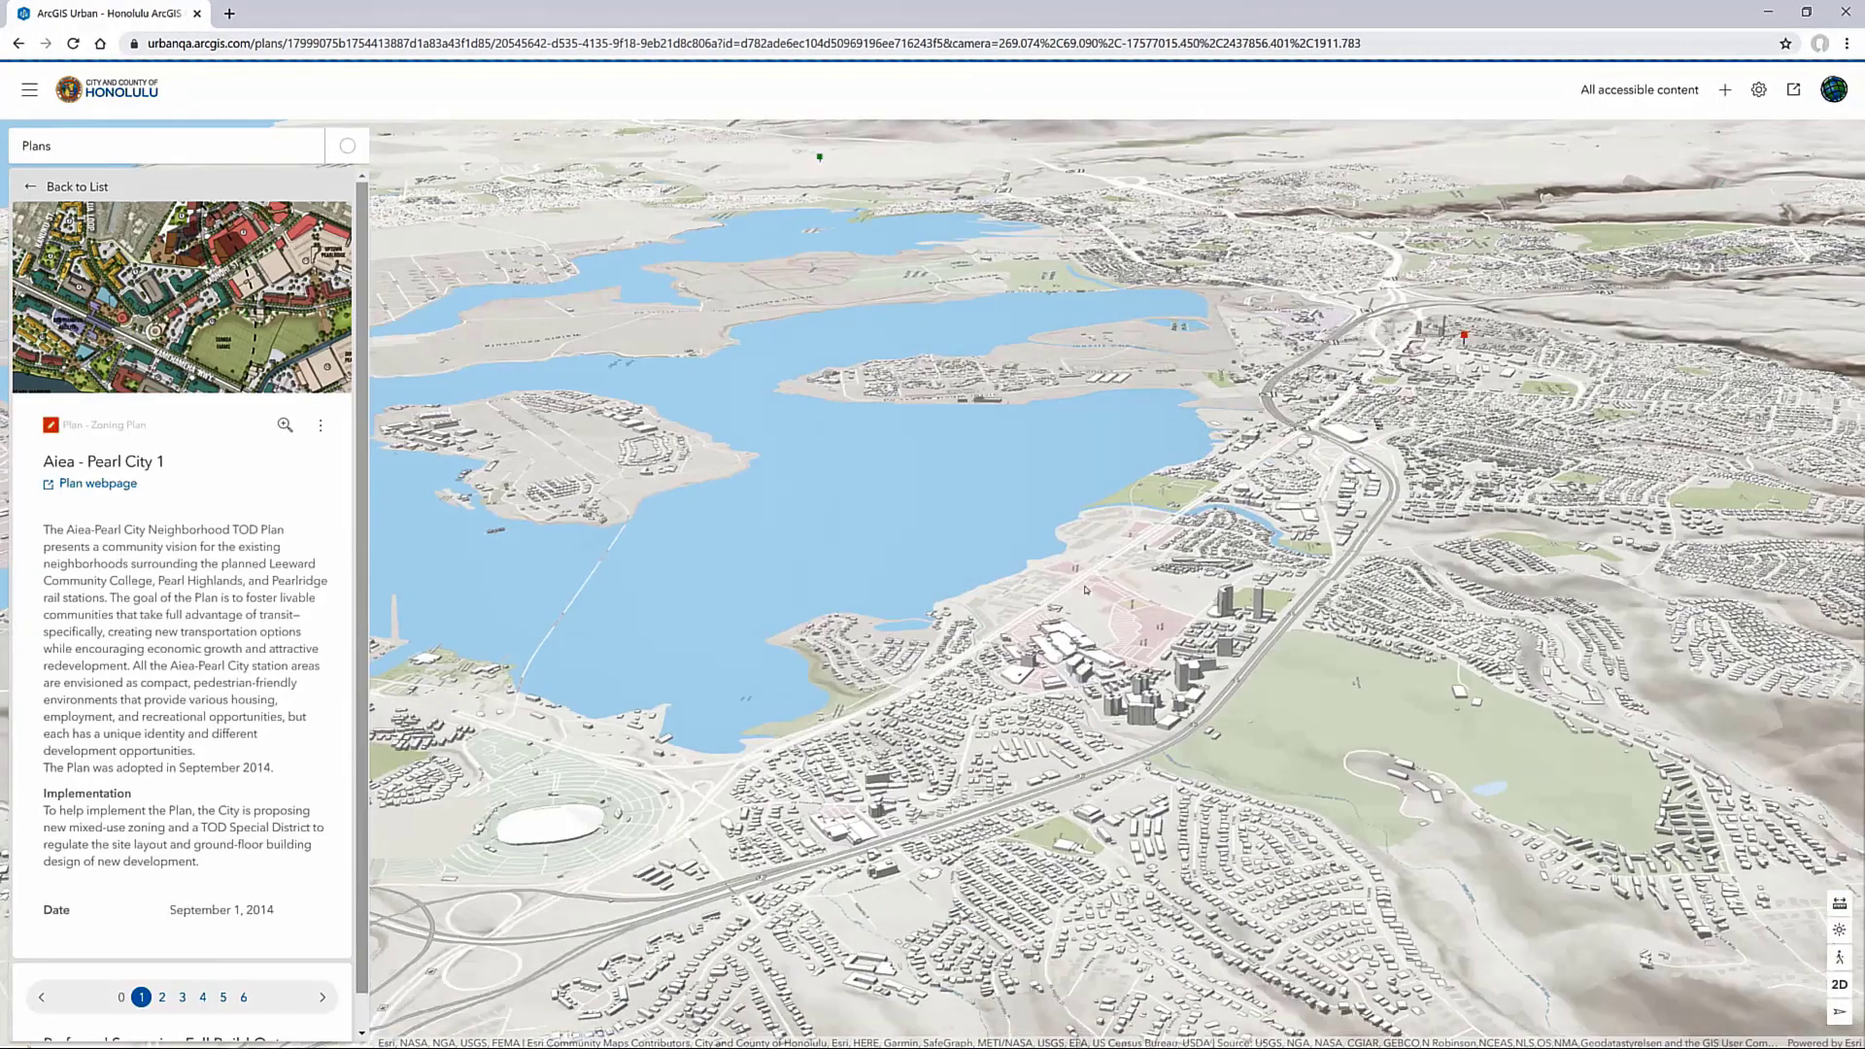
{"action": "left_click", "coordinate": [1075, 574]}
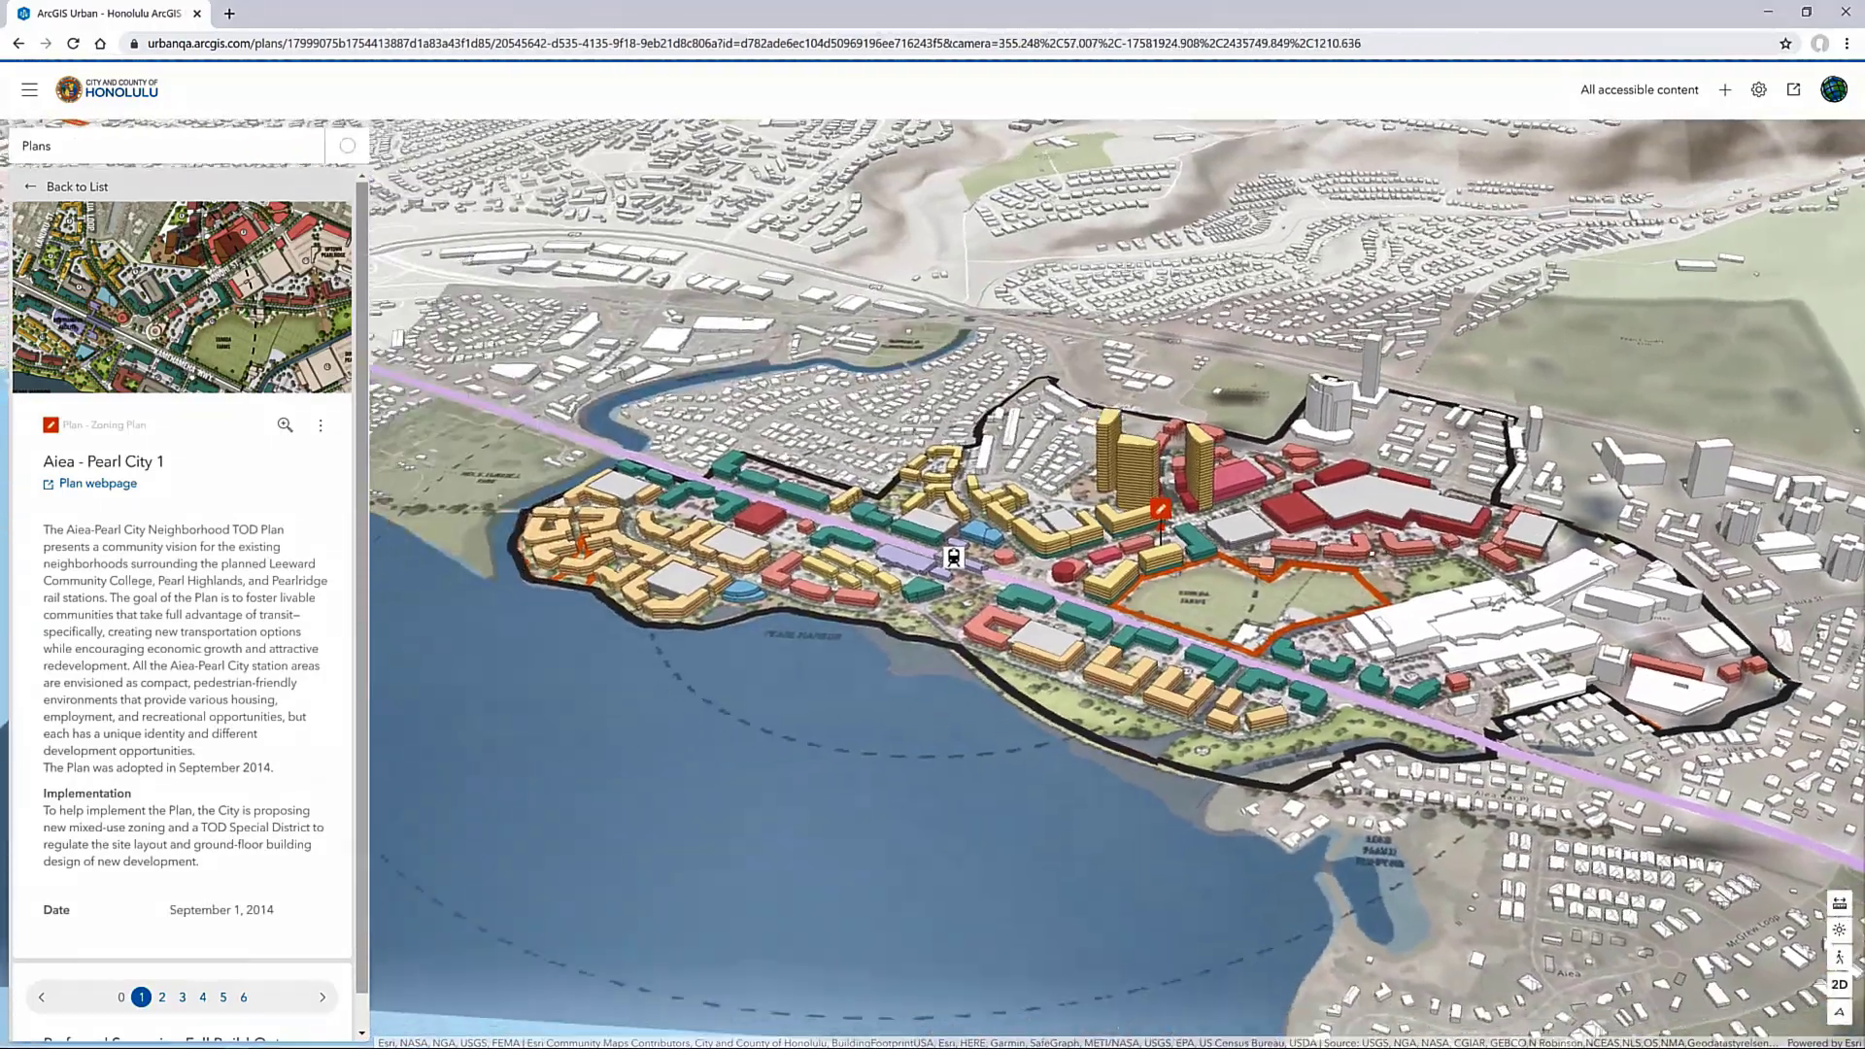
Open the configuration of the Aiea - Pearl City 1 plan and review its sharing and copy to public content options
{"action": "scroll", "coordinate": [123, 961], "scroll_direction": "down", "scroll_amount": 1}
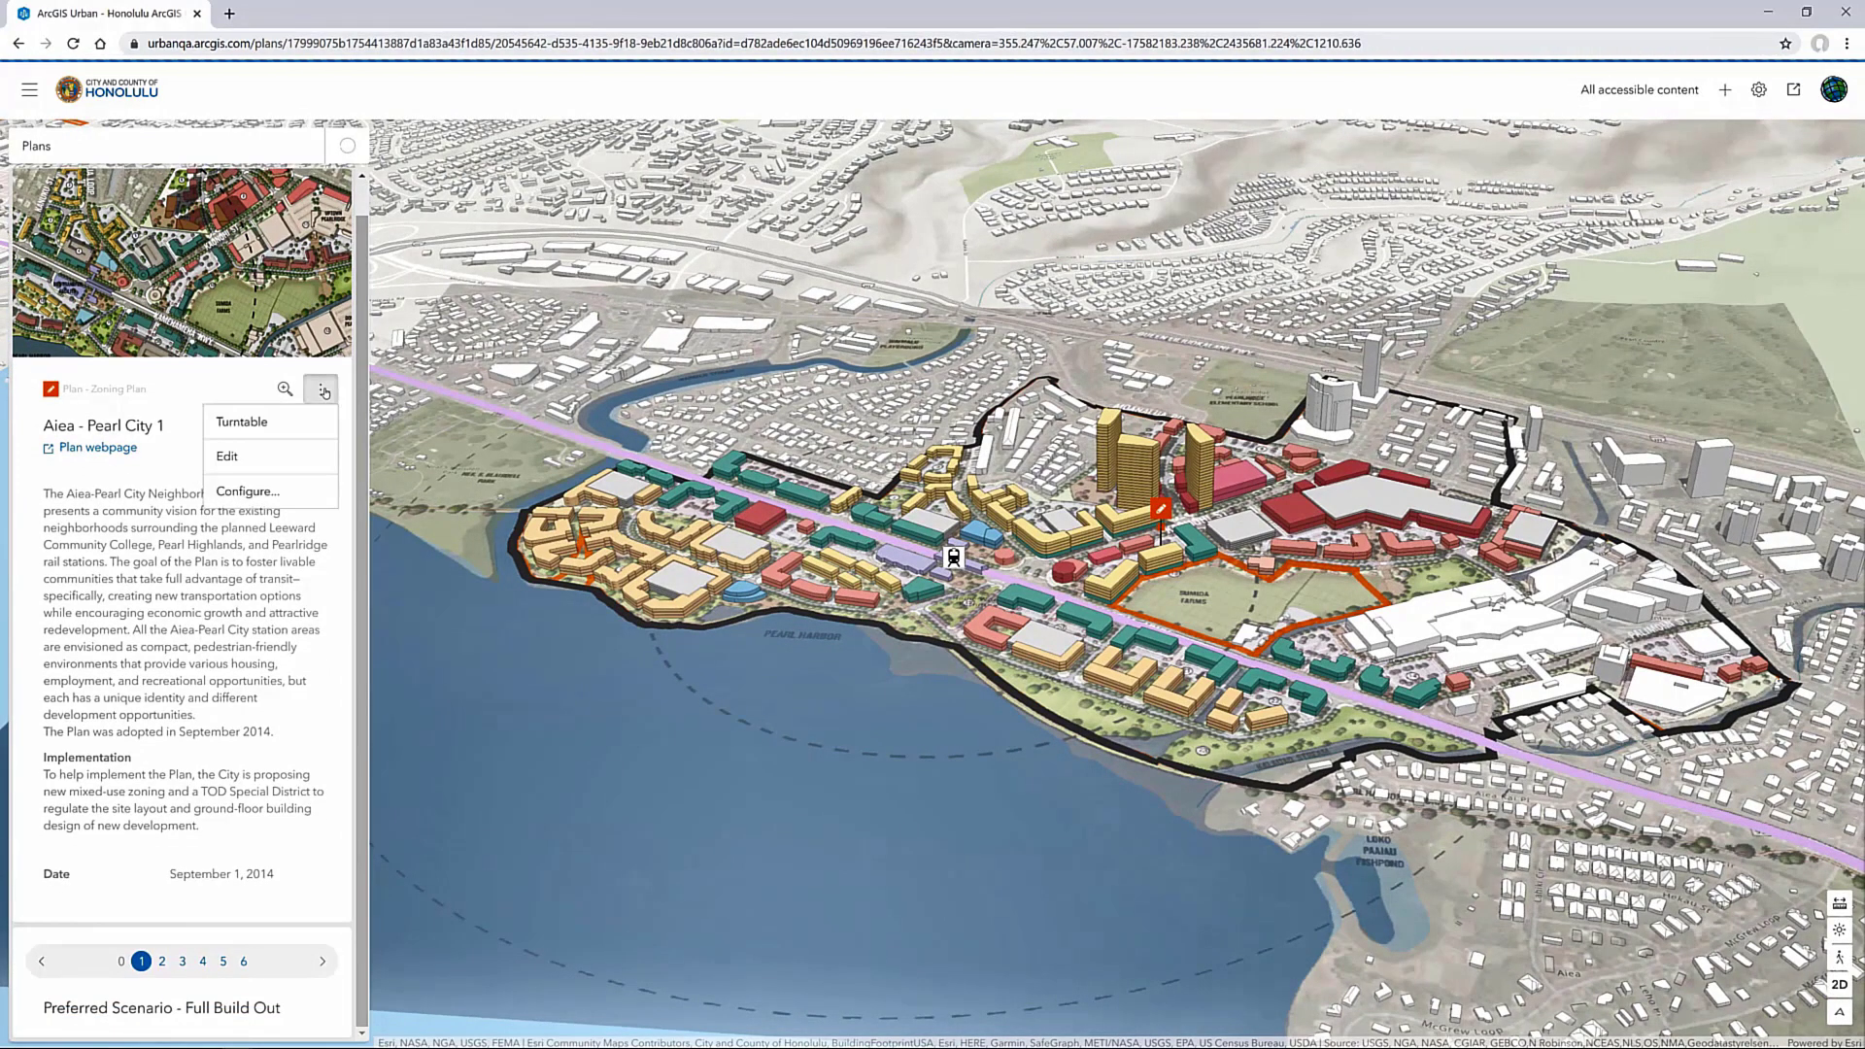
{"action": "left_click", "coordinate": [293, 493]}
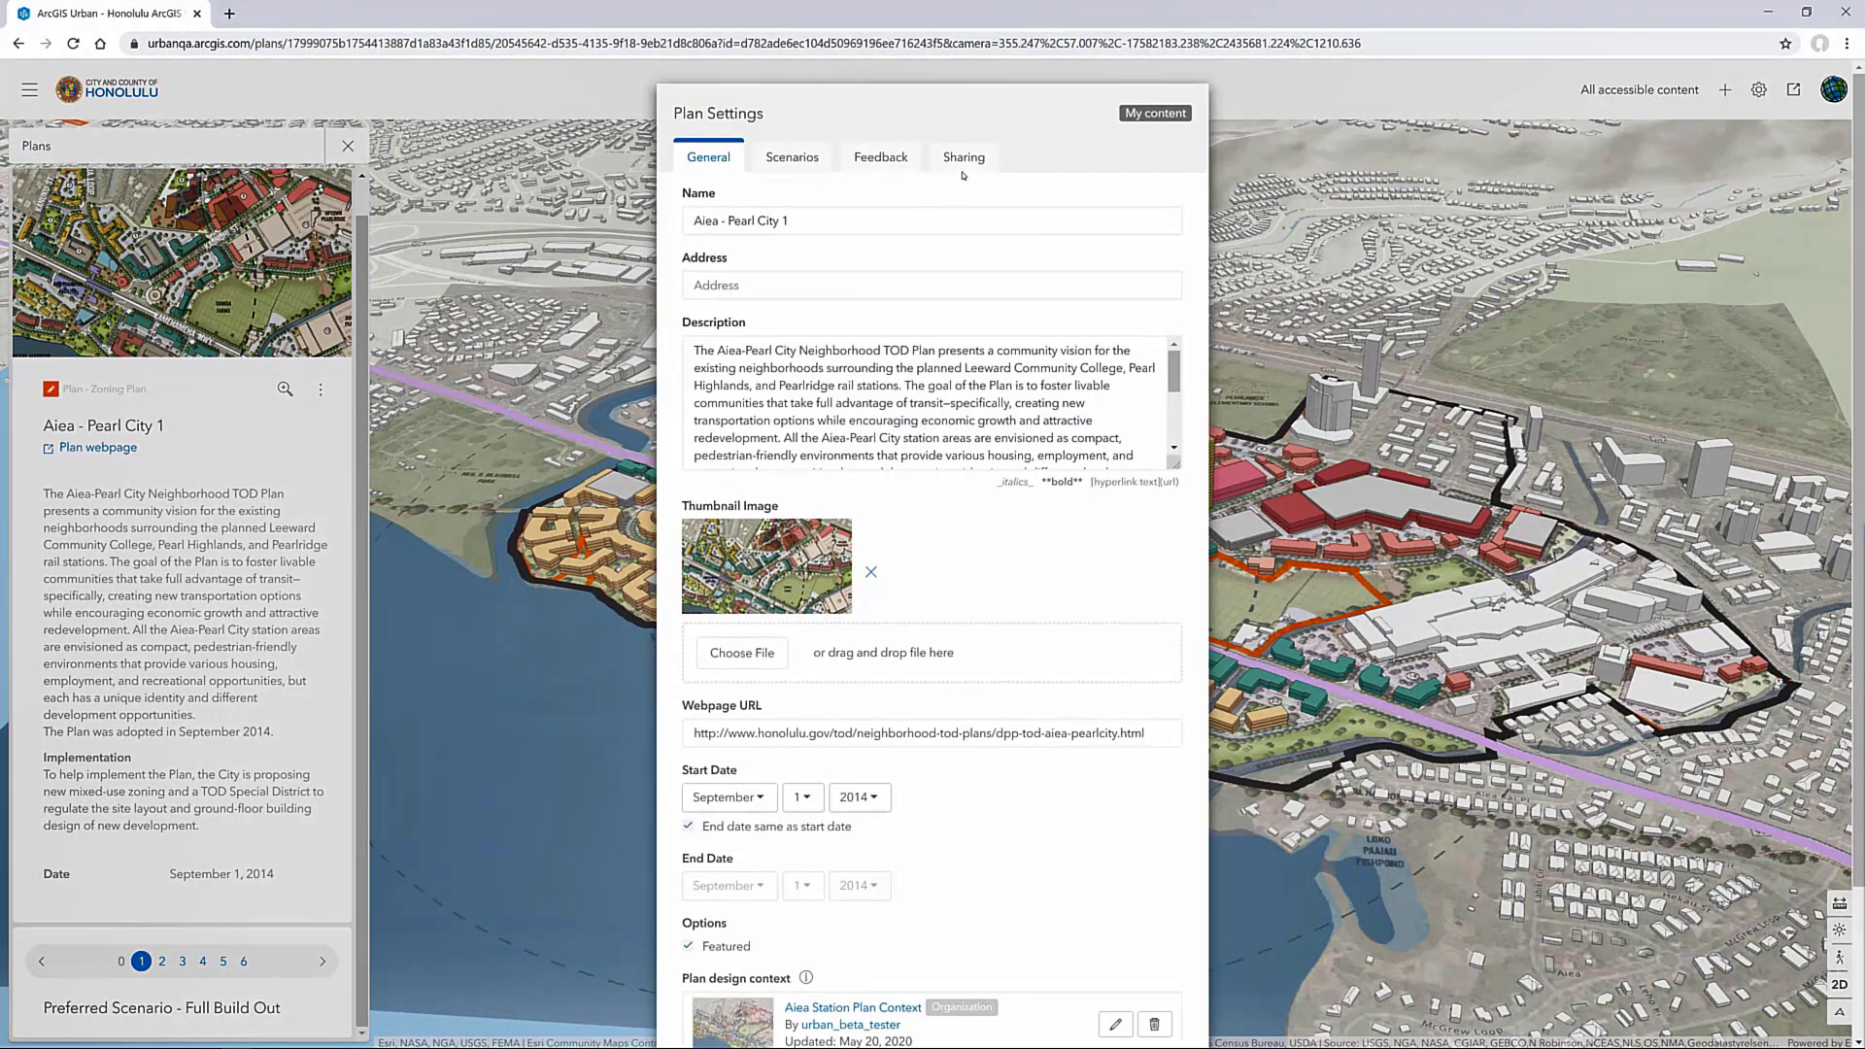
{"action": "left_click", "coordinate": [963, 158]}
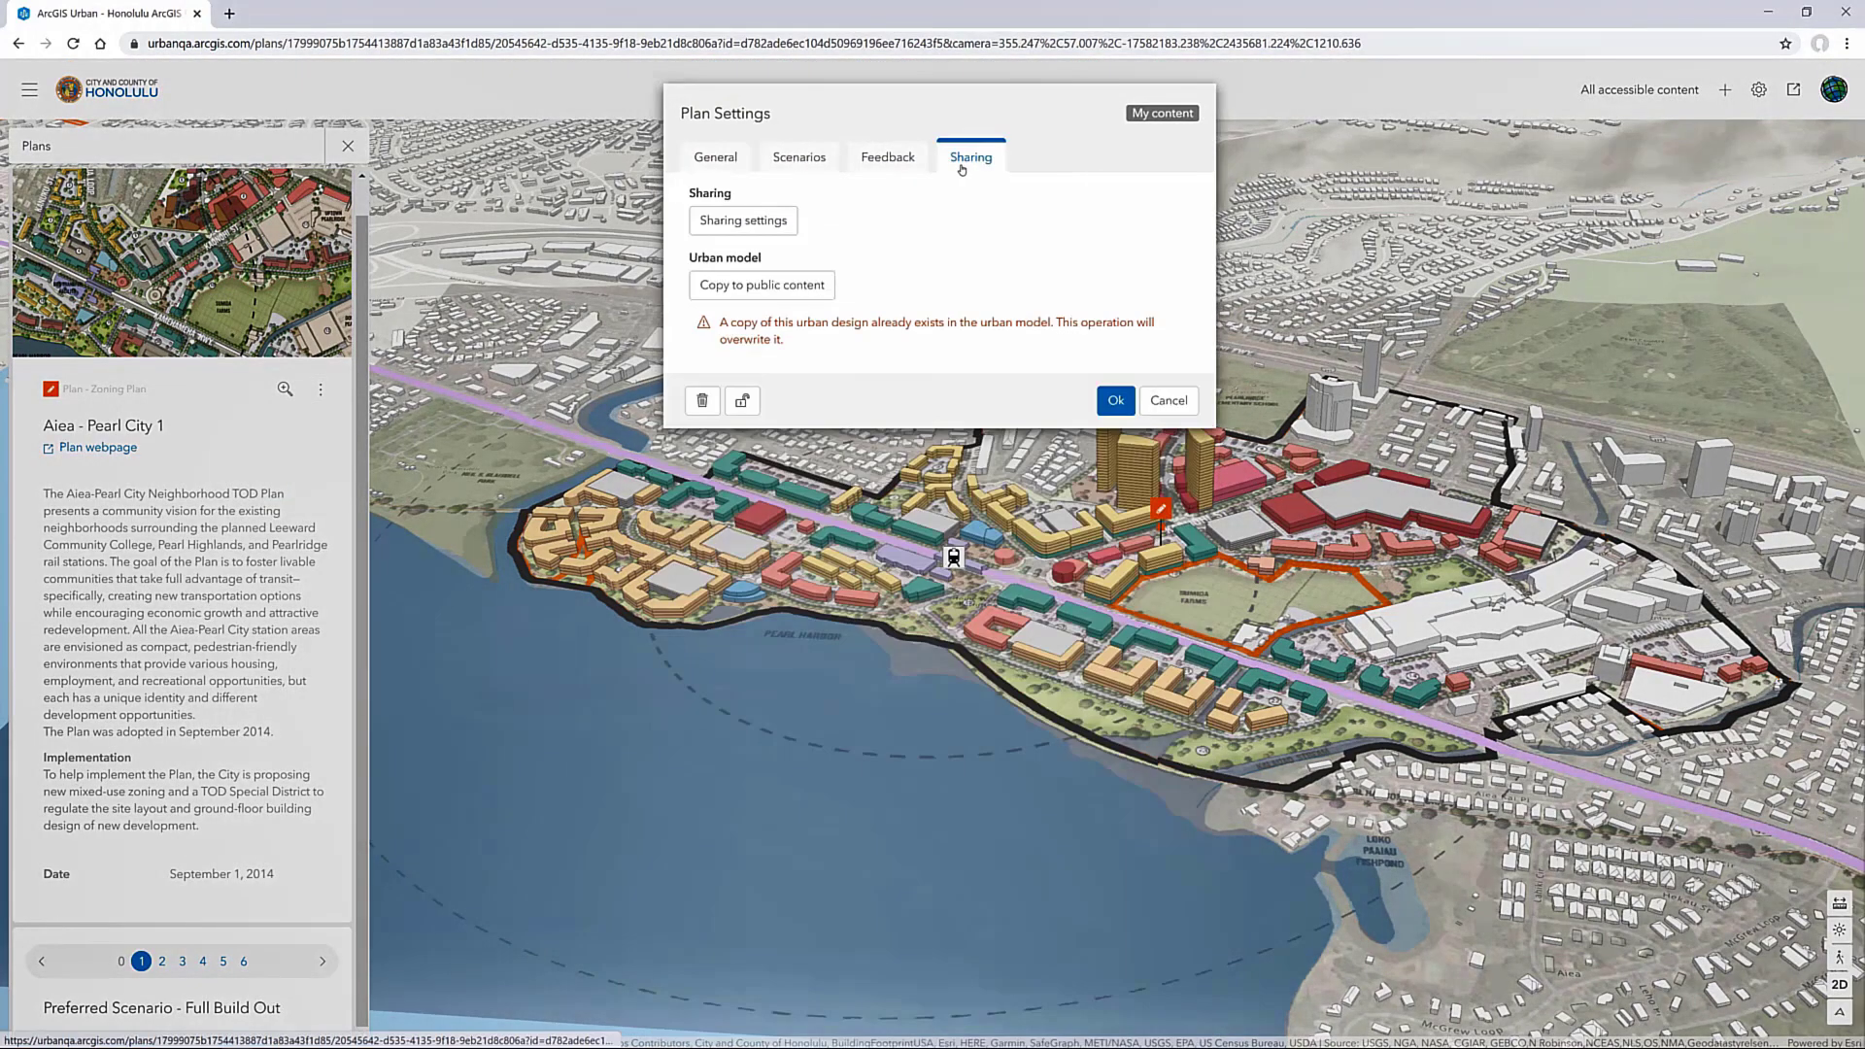
{"action": "triple_click", "coordinate": [723, 323]}
{"action": "left_click", "coordinate": [969, 245]}
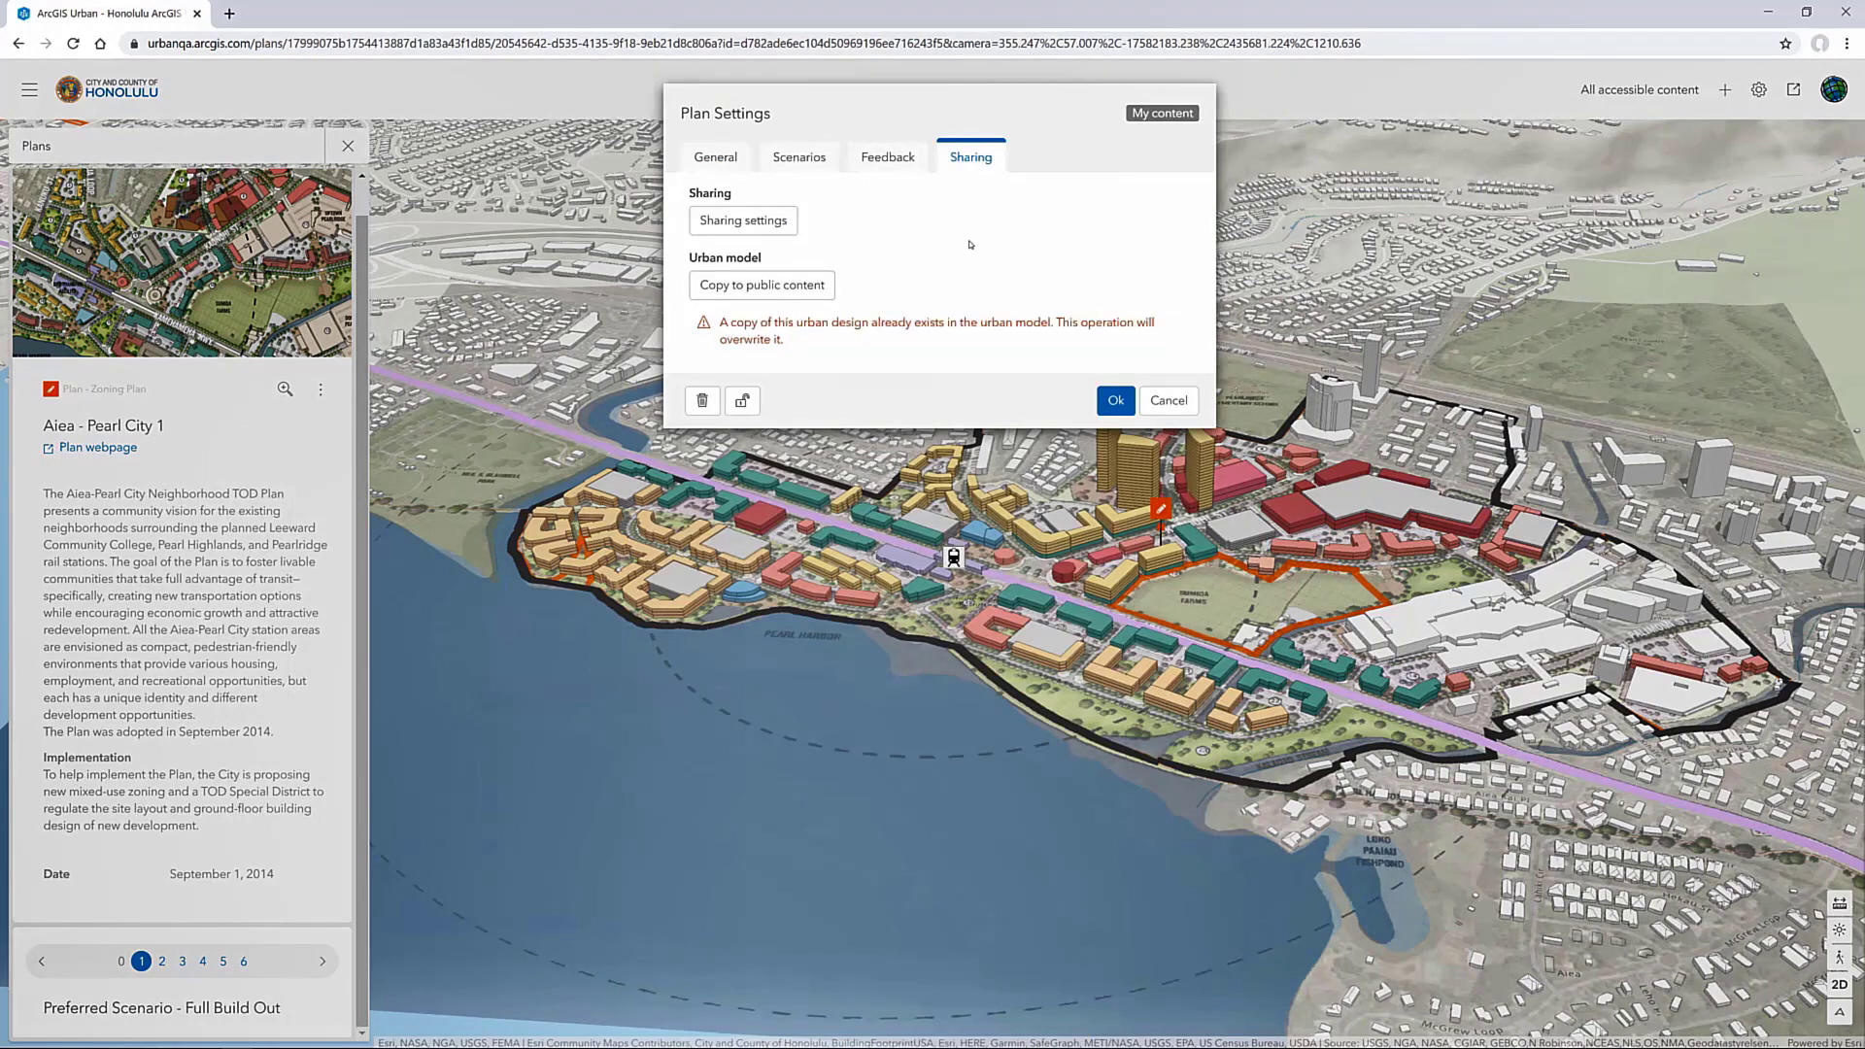
Enable public engagement for the plan with an end date of June 30, 2020 at 11:59, and save the settings
{"action": "left_click", "coordinate": [907, 159]}
{"action": "left_click", "coordinate": [719, 223]}
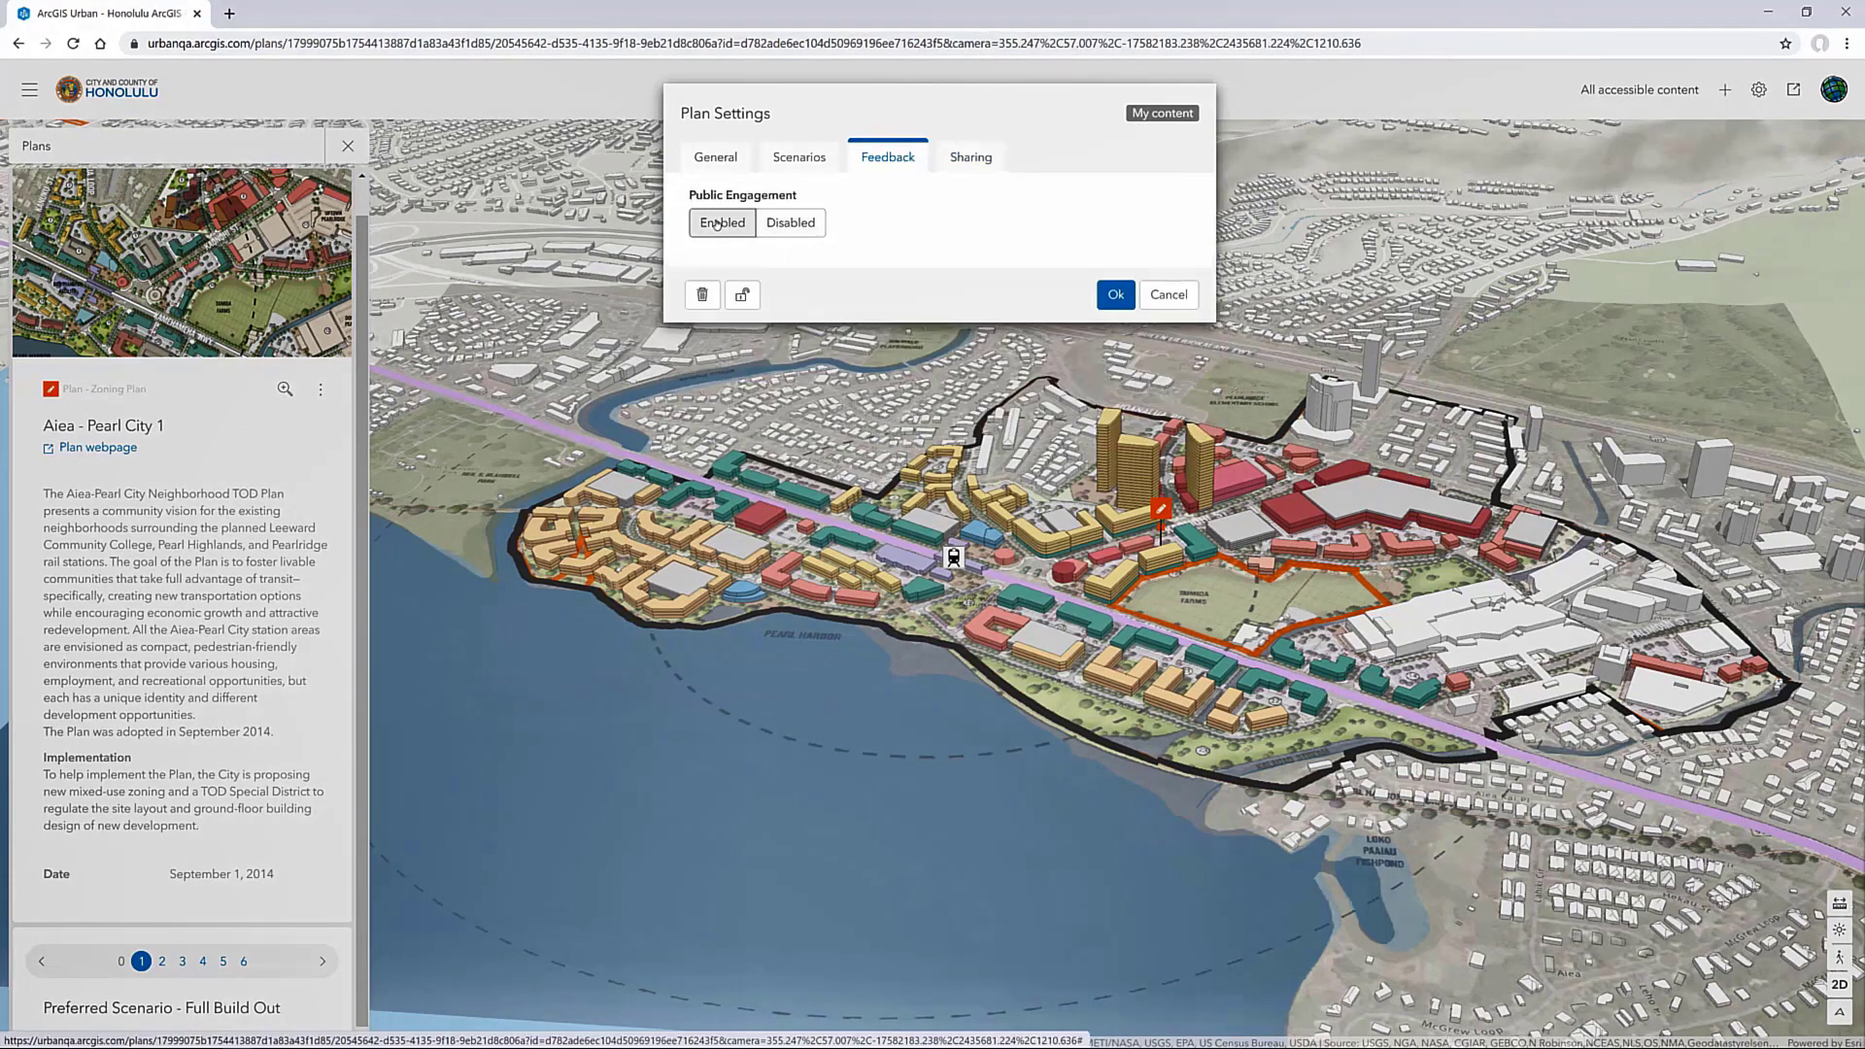
{"action": "left_click", "coordinate": [790, 285]}
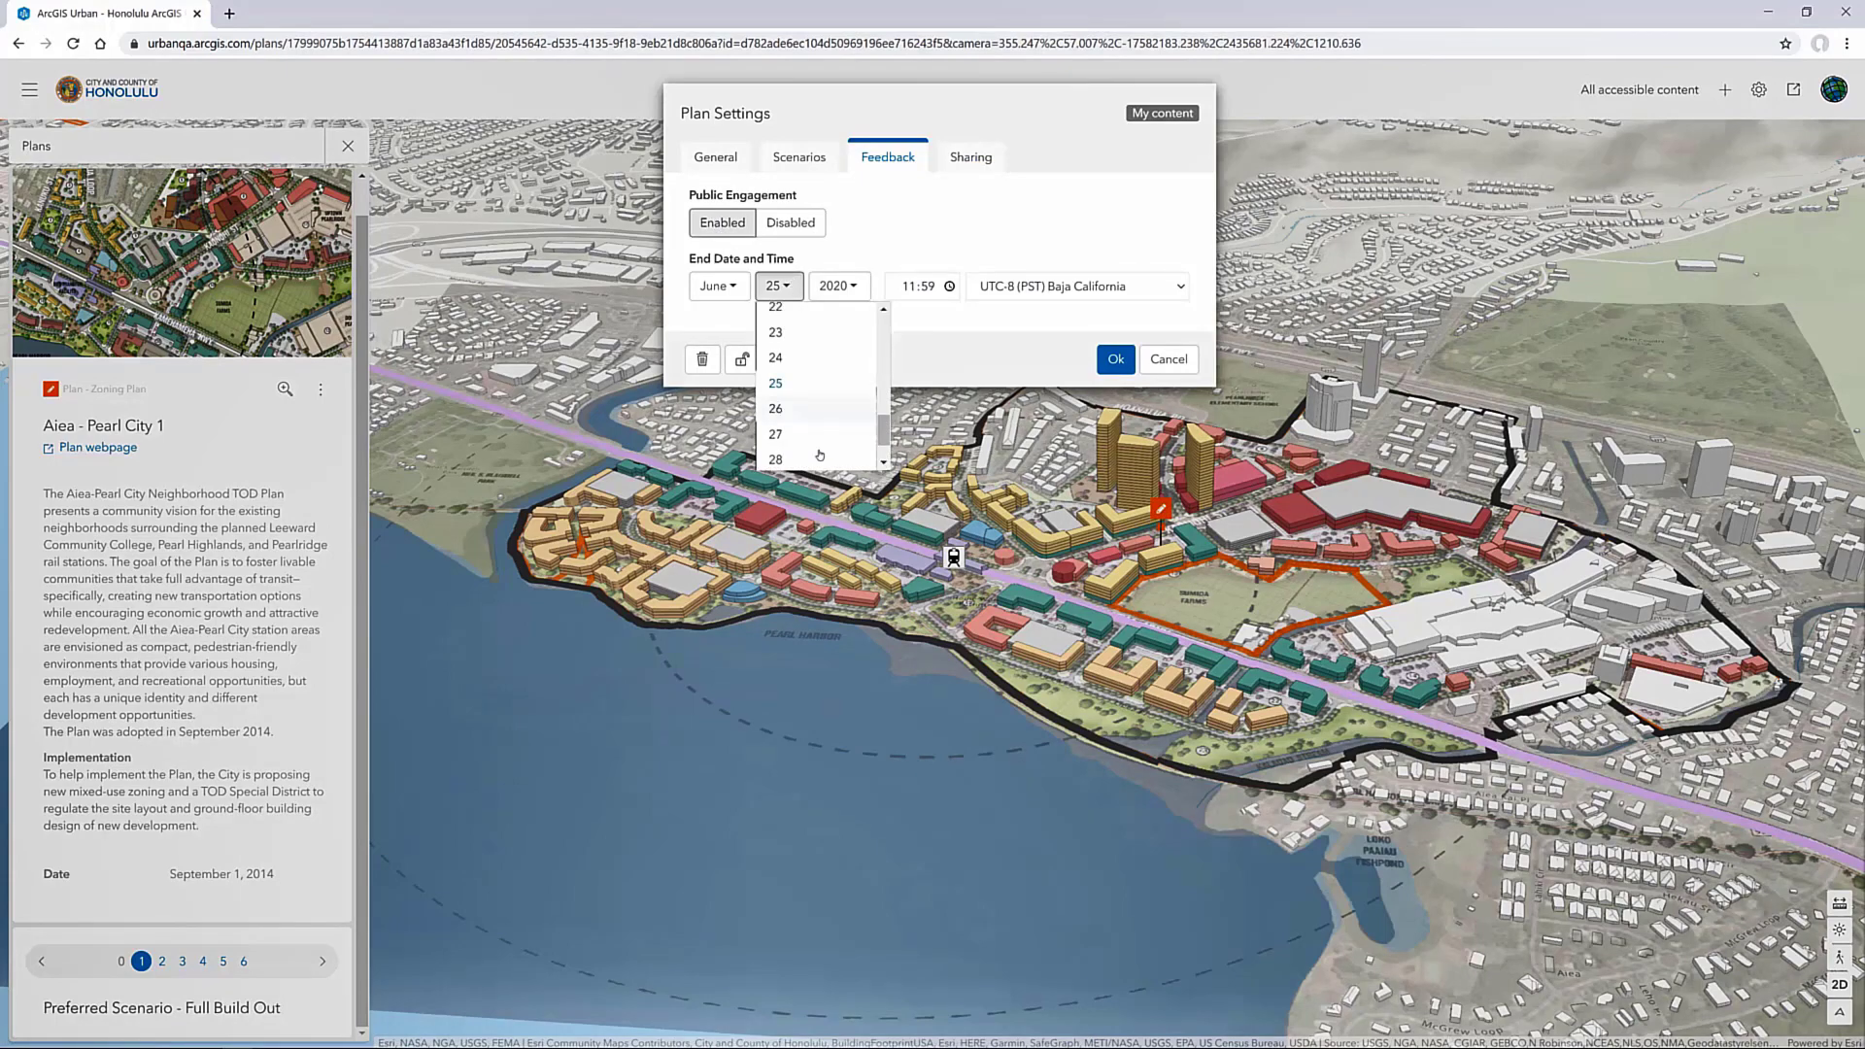
{"action": "scroll", "coordinate": [818, 454], "scroll_direction": "down", "scroll_amount": 1}
{"action": "left_click", "coordinate": [819, 457]}
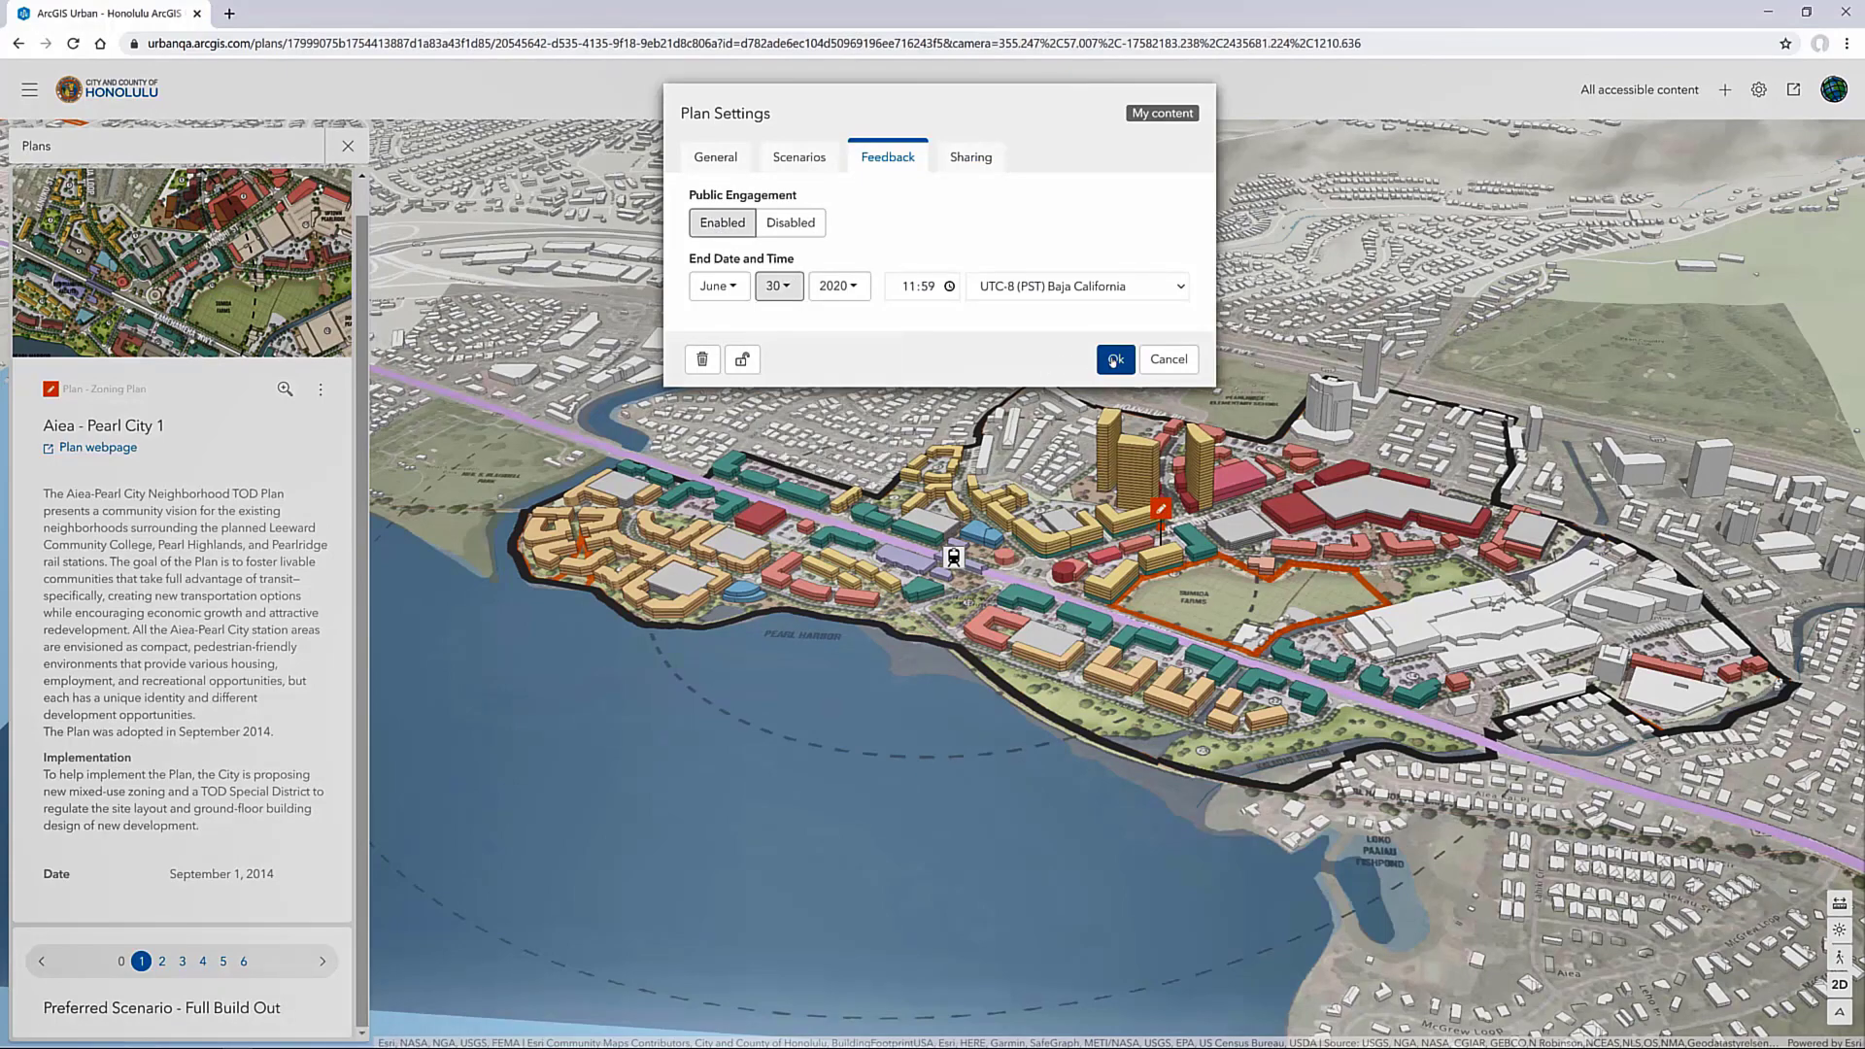
{"action": "left_click", "coordinate": [1114, 360]}
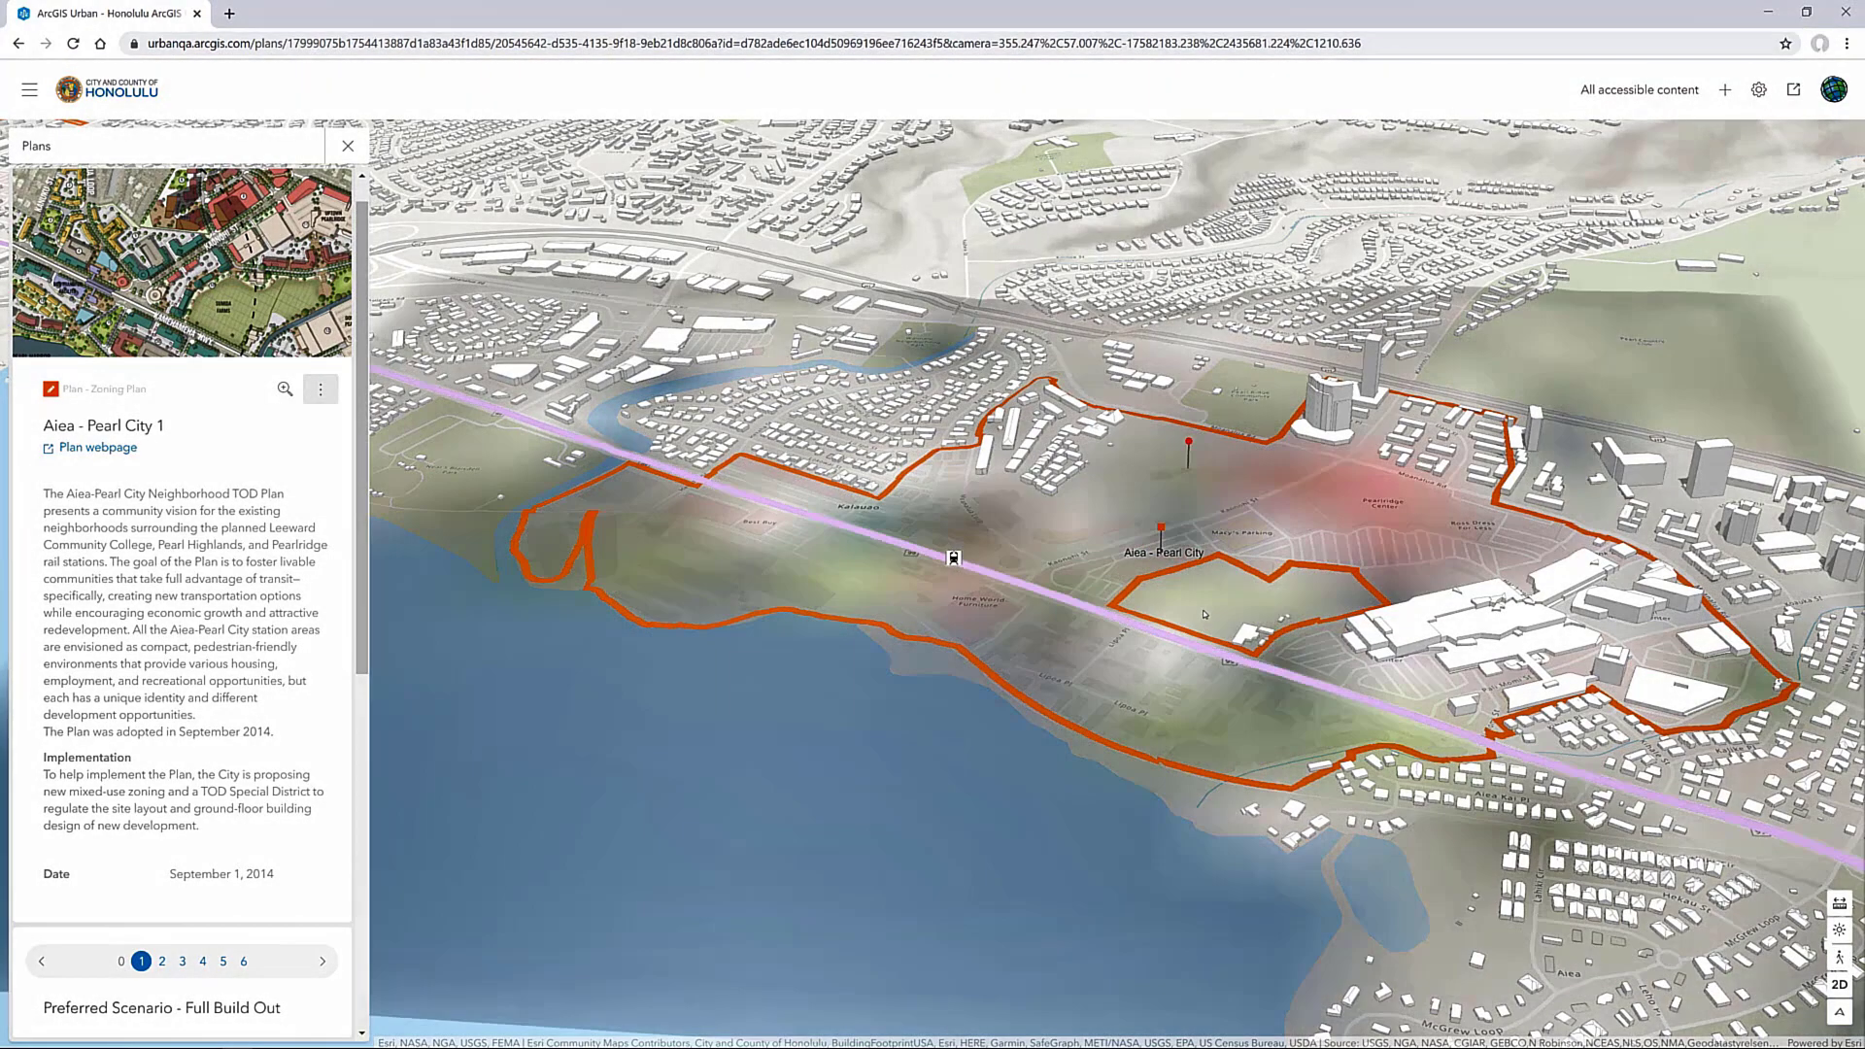
Place a feedback comment on Sumida Farms reading "This is an important park for the community!" and preview it in the scene
{"action": "scroll", "coordinate": [1205, 598], "scroll_direction": "up", "scroll_amount": 5}
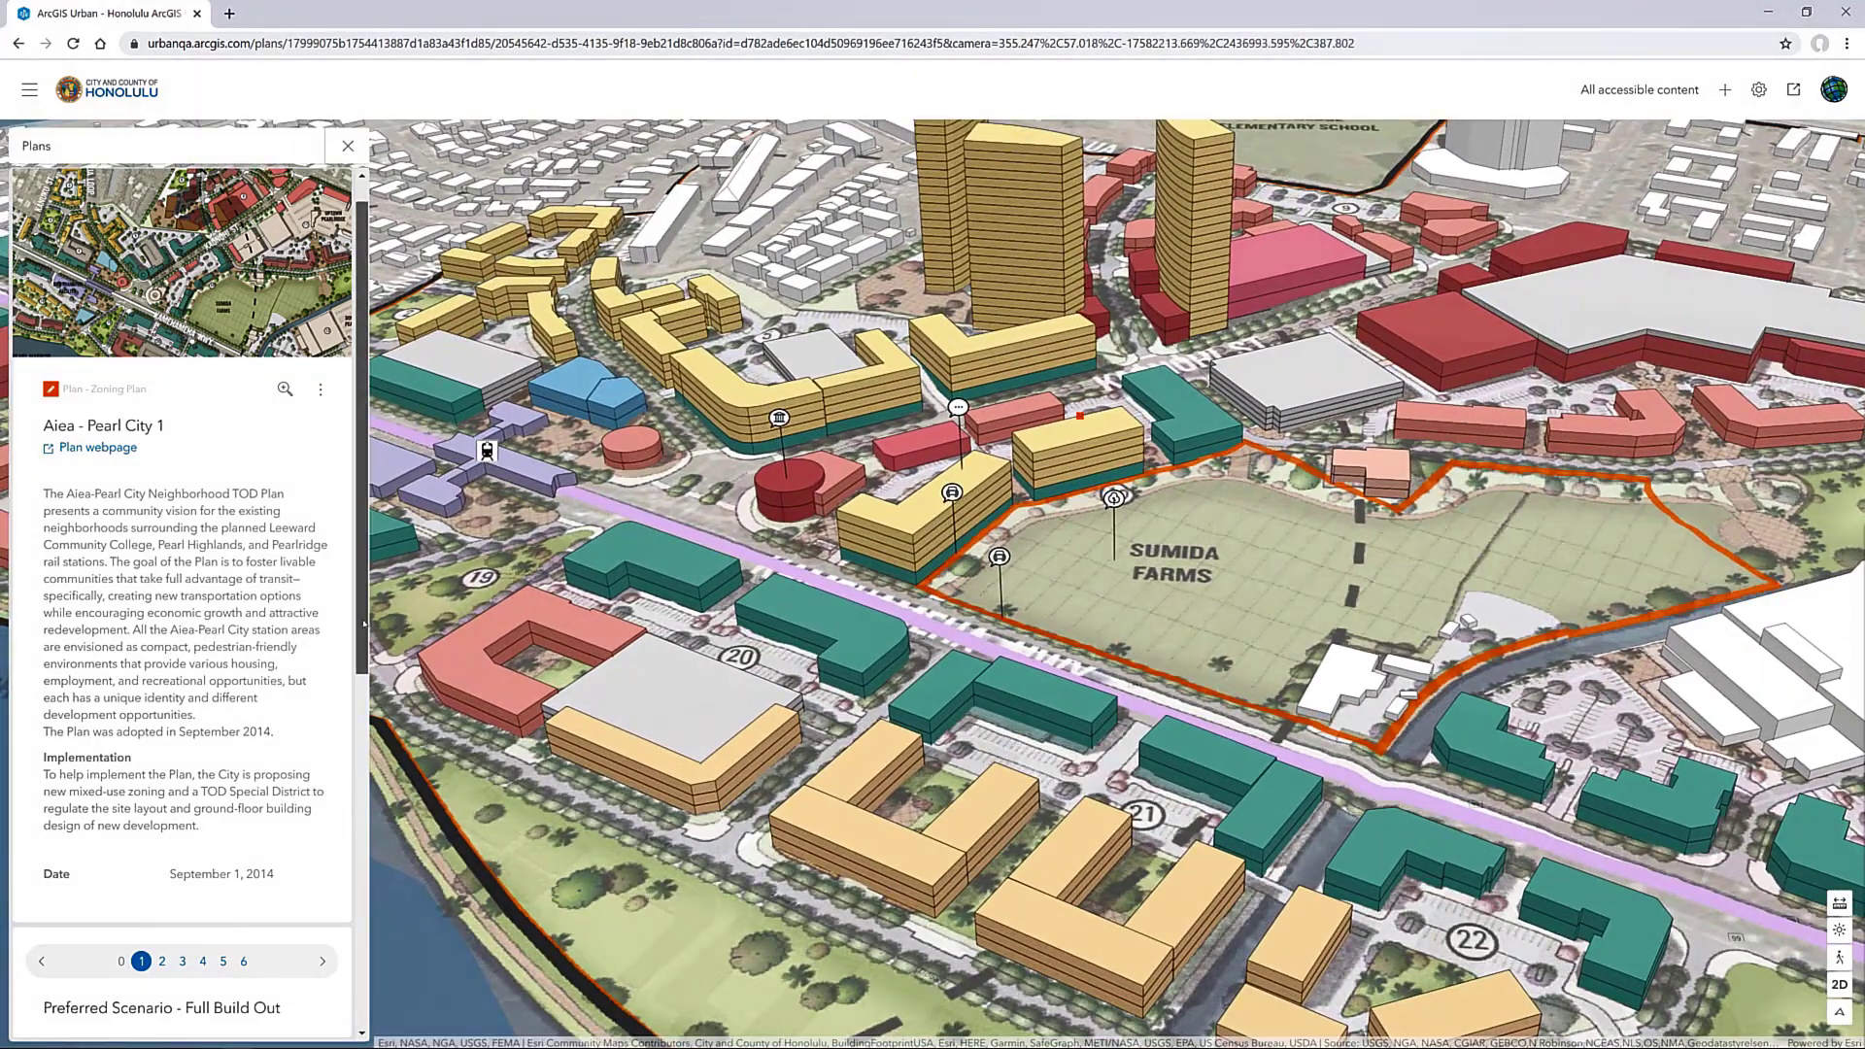
{"action": "left_click_drag", "start_coordinate": [365, 614], "coordinate": [366, 971]}
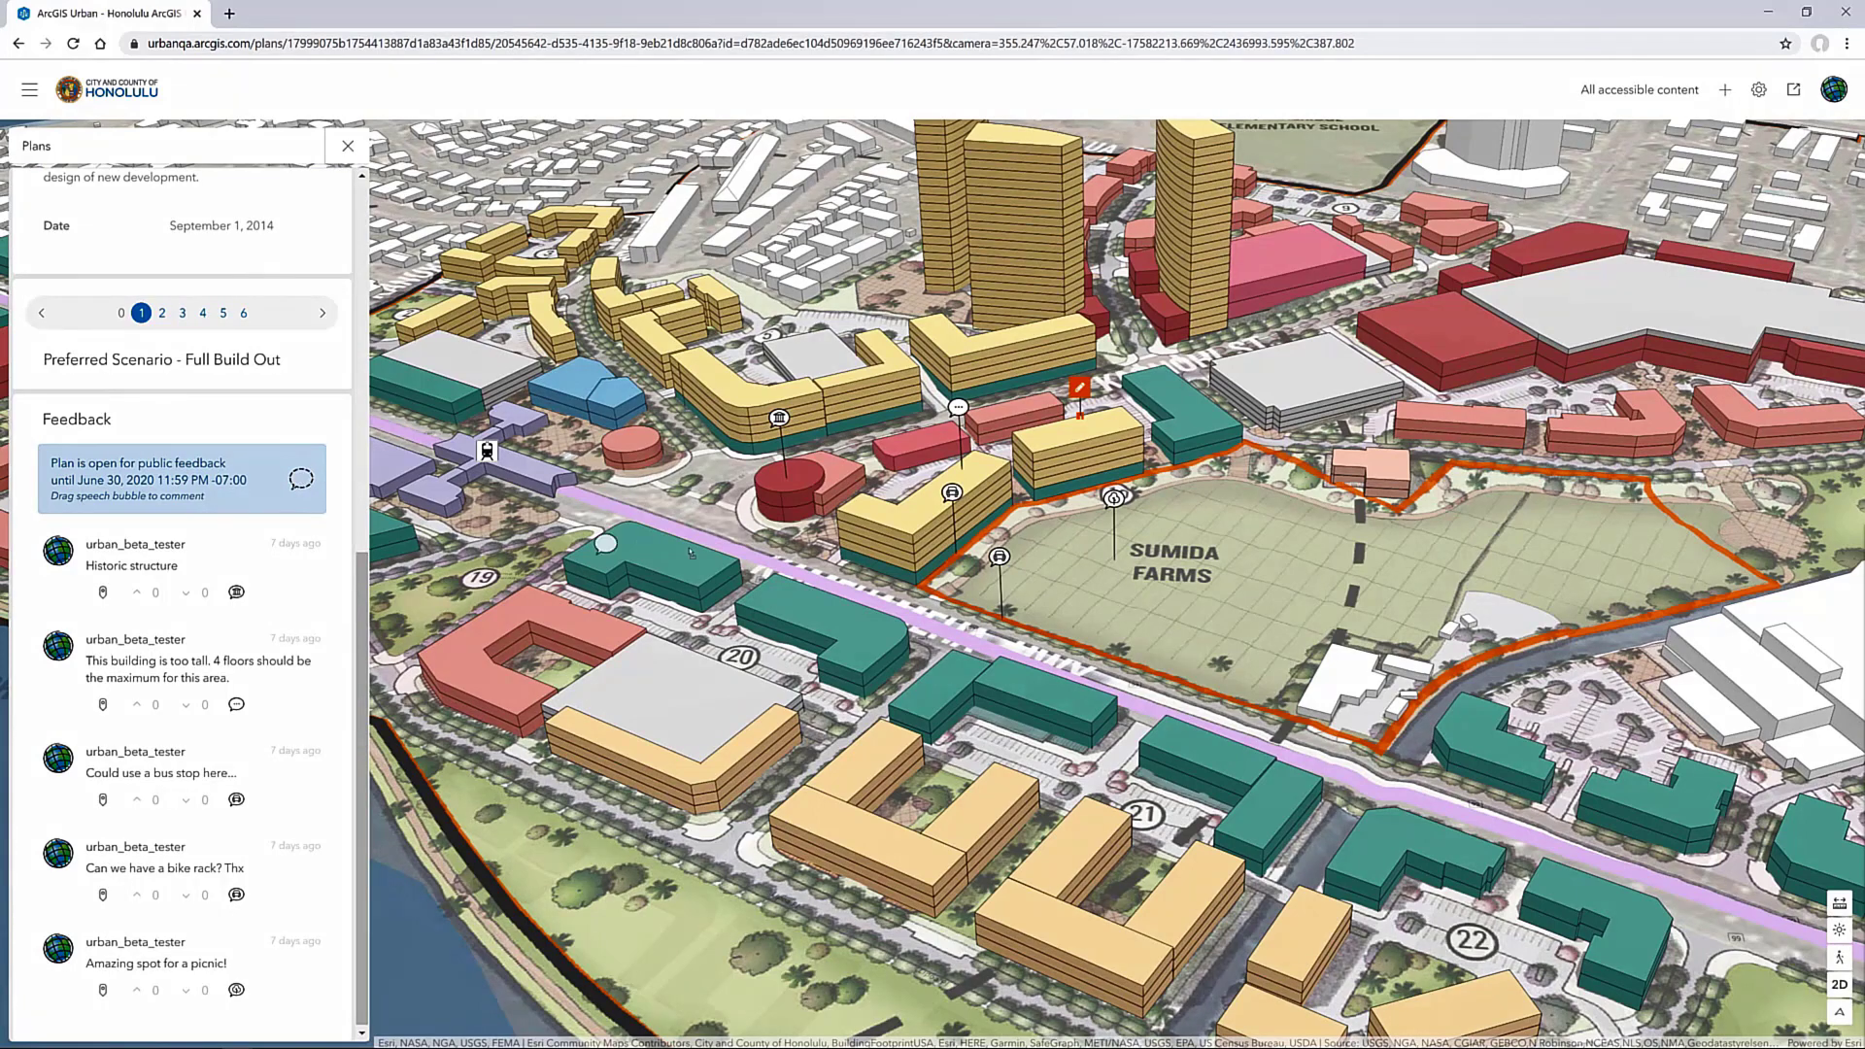
{"action": "left_click_drag", "start_coordinate": [1110, 642], "coordinate": [1111, 643]}
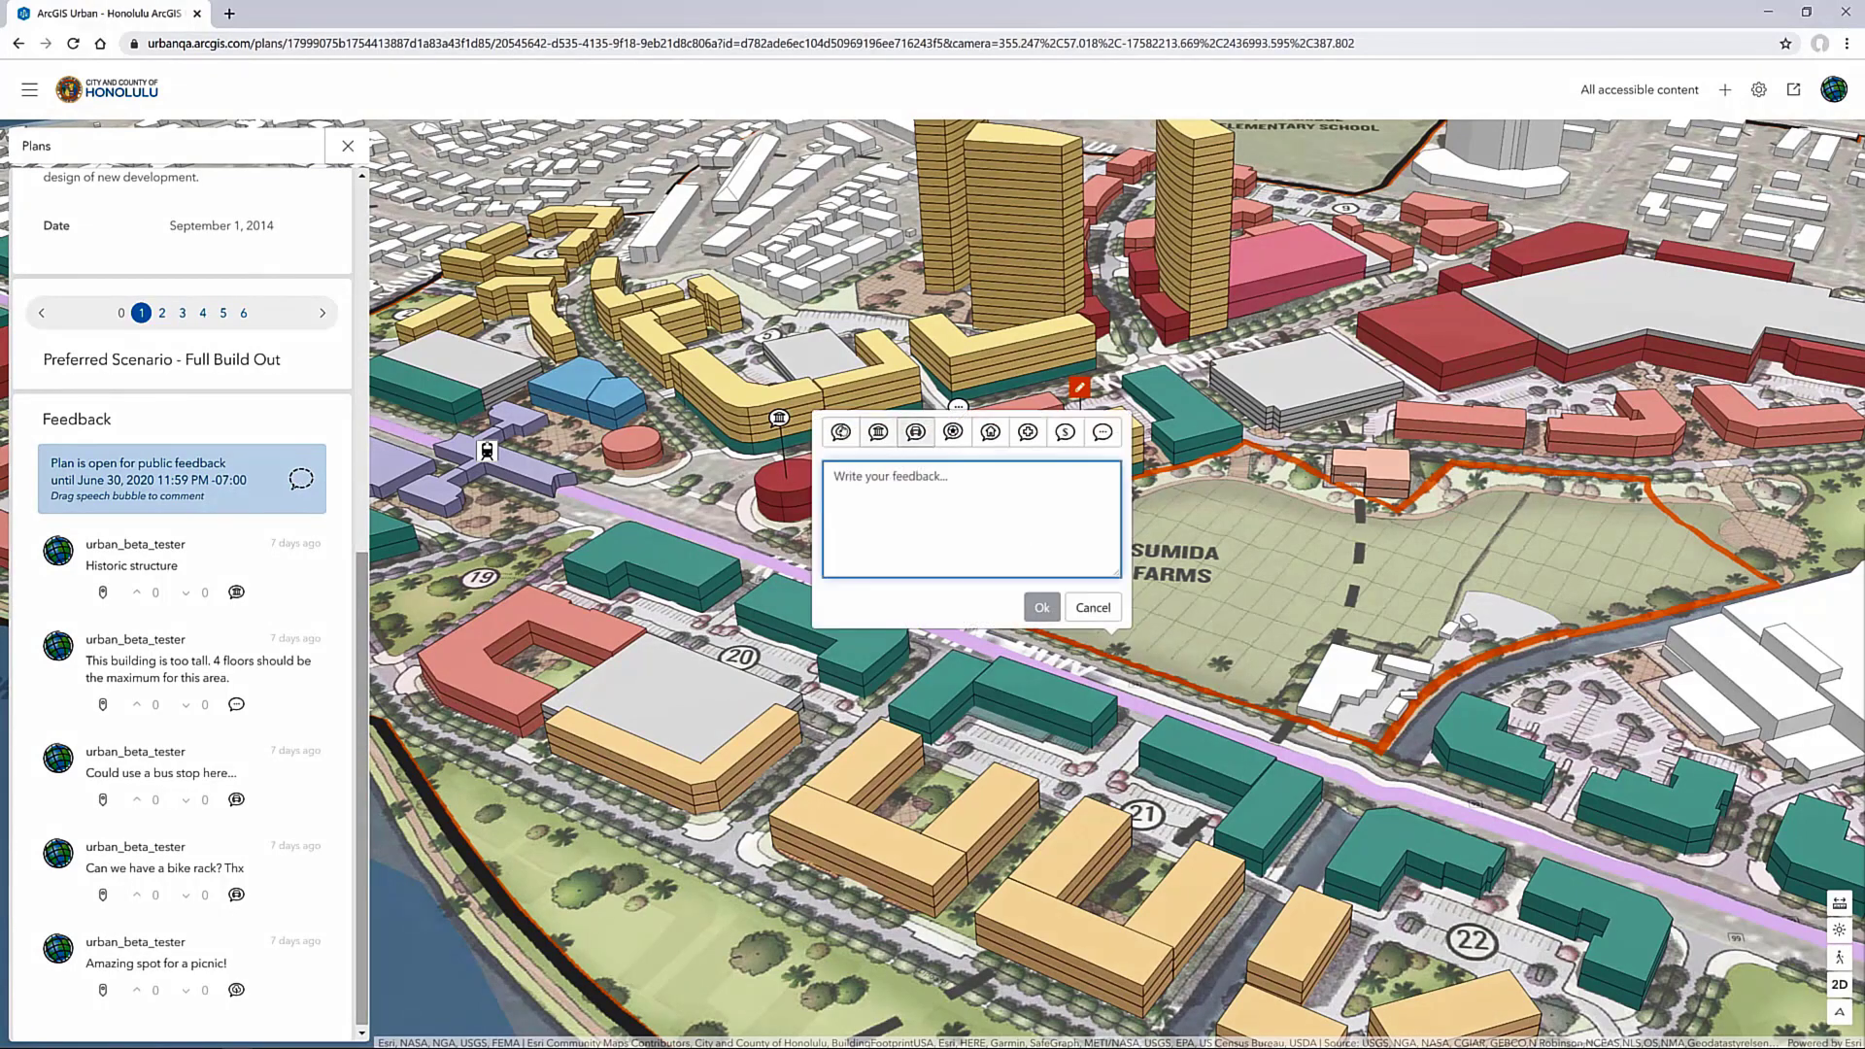
{"action": "left_click", "coordinate": [880, 477]}
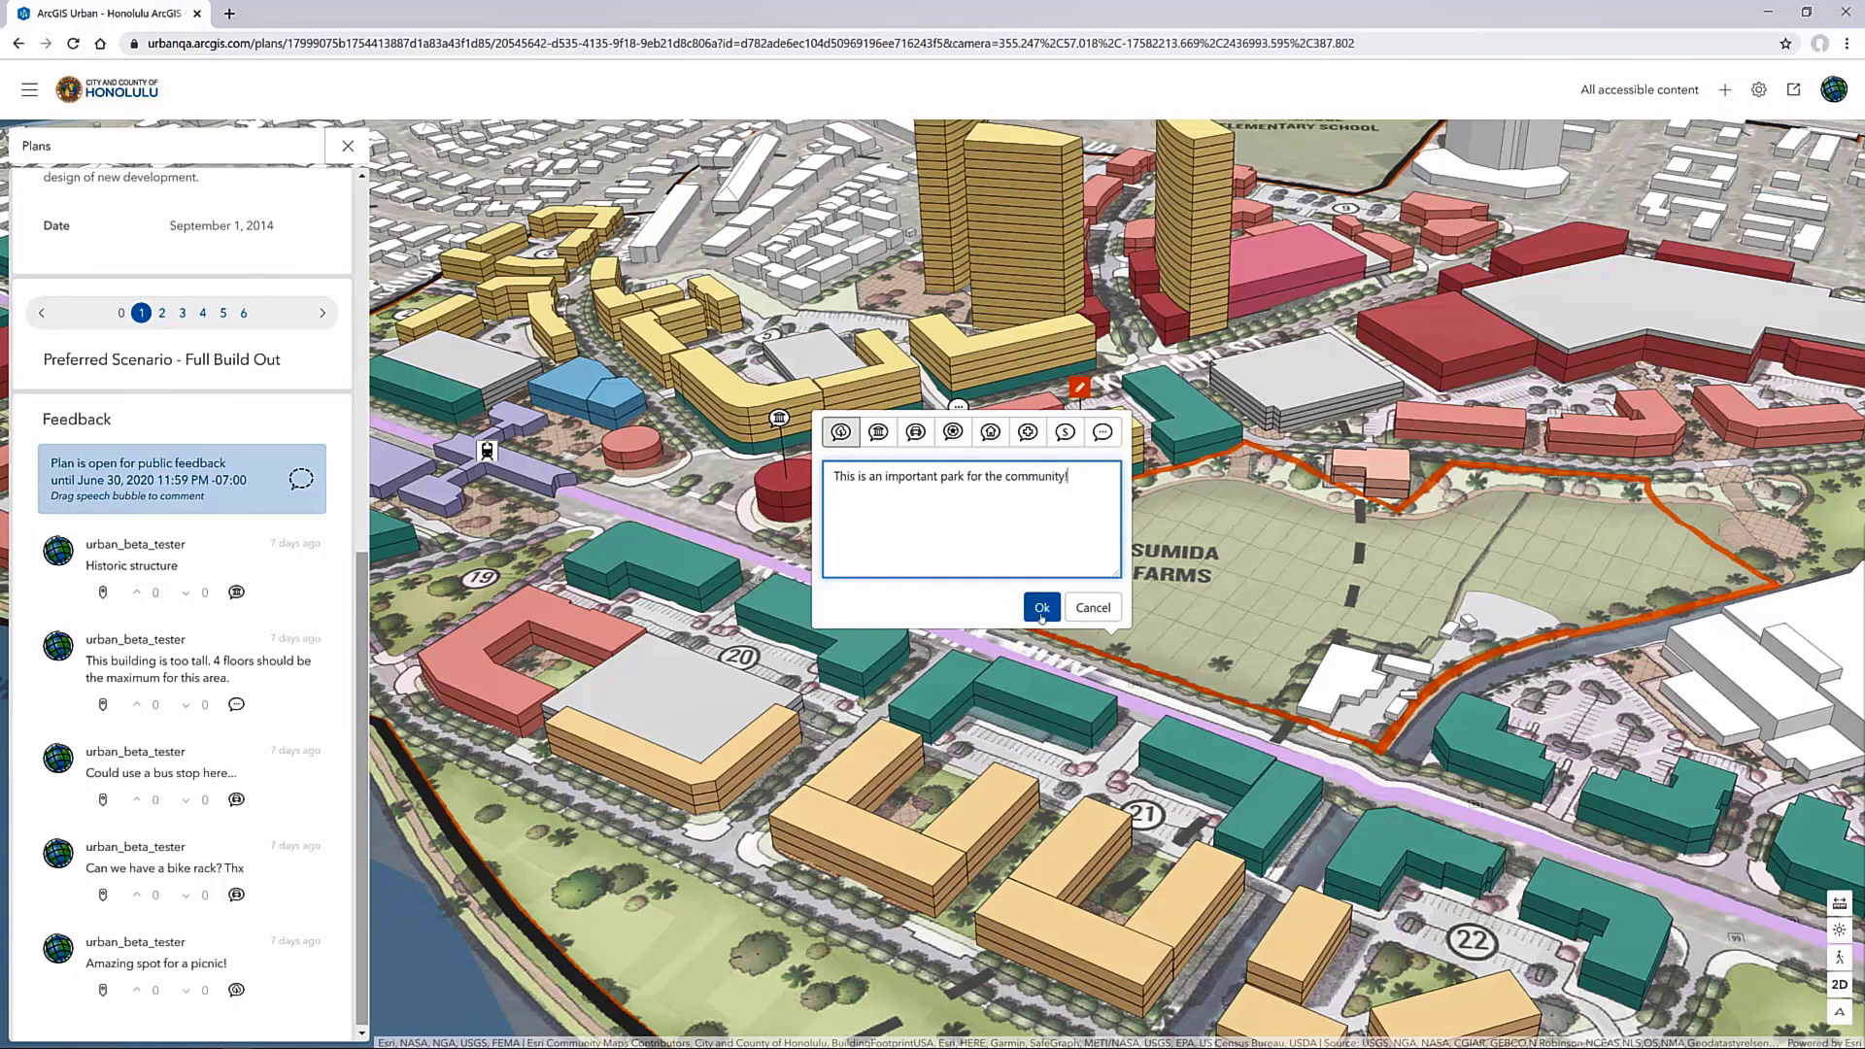
{"action": "left_click", "coordinate": [1041, 608]}
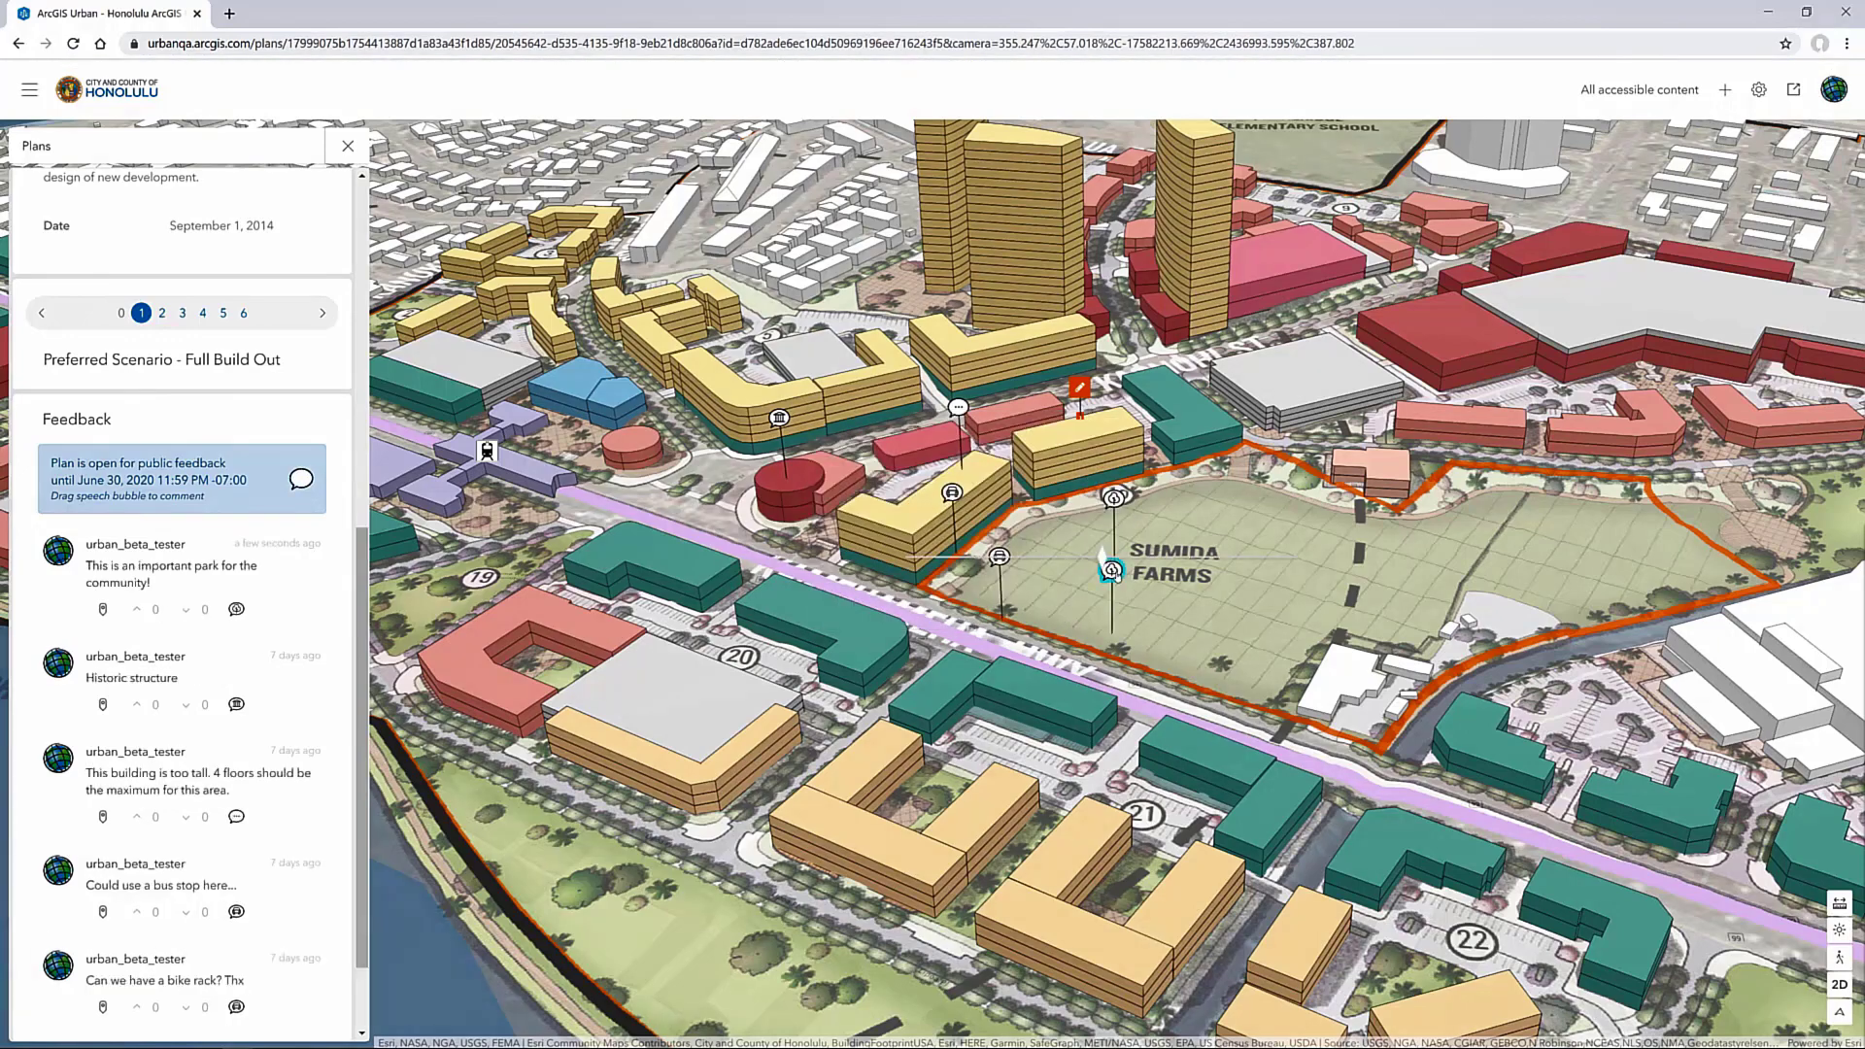
{"action": "mouse_move", "coordinate": [1112, 571]}
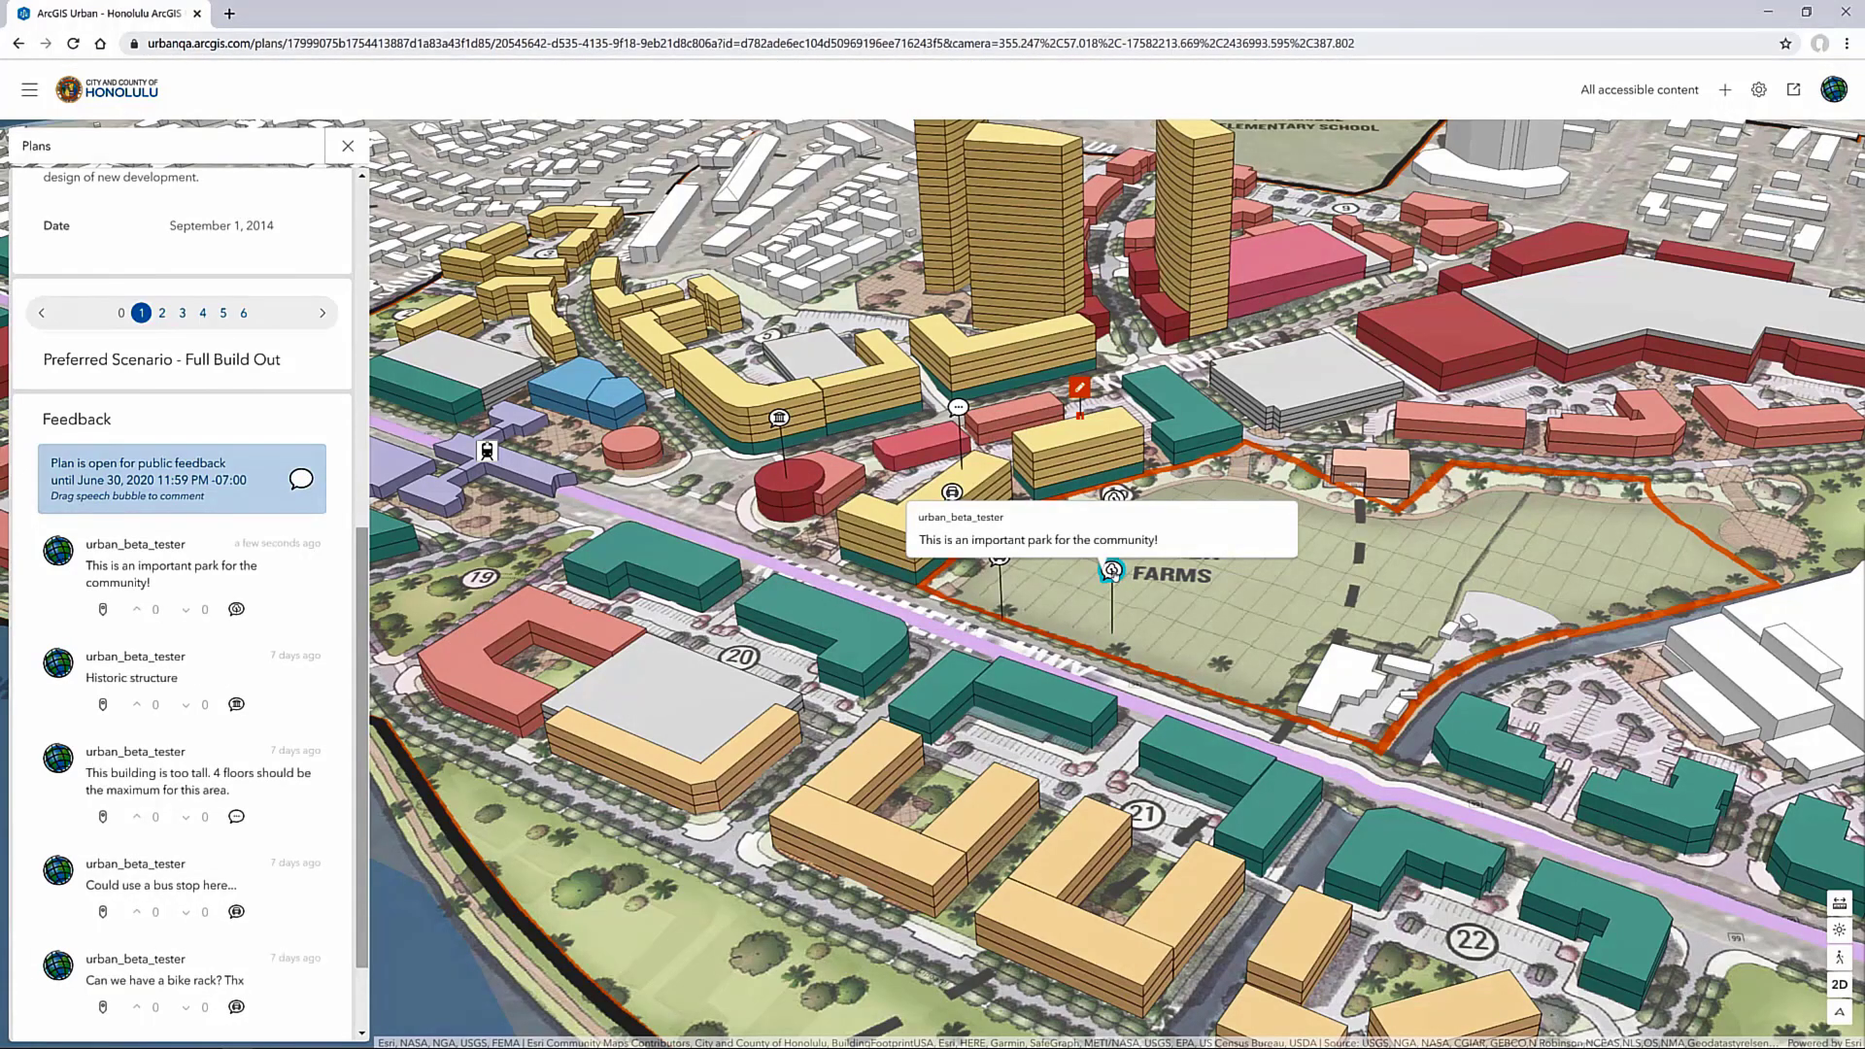
Leave the plan's details for the list of all plans, and switch the overview to the projects list
{"action": "scroll", "coordinate": [348, 229], "scroll_direction": "up", "scroll_amount": 5}
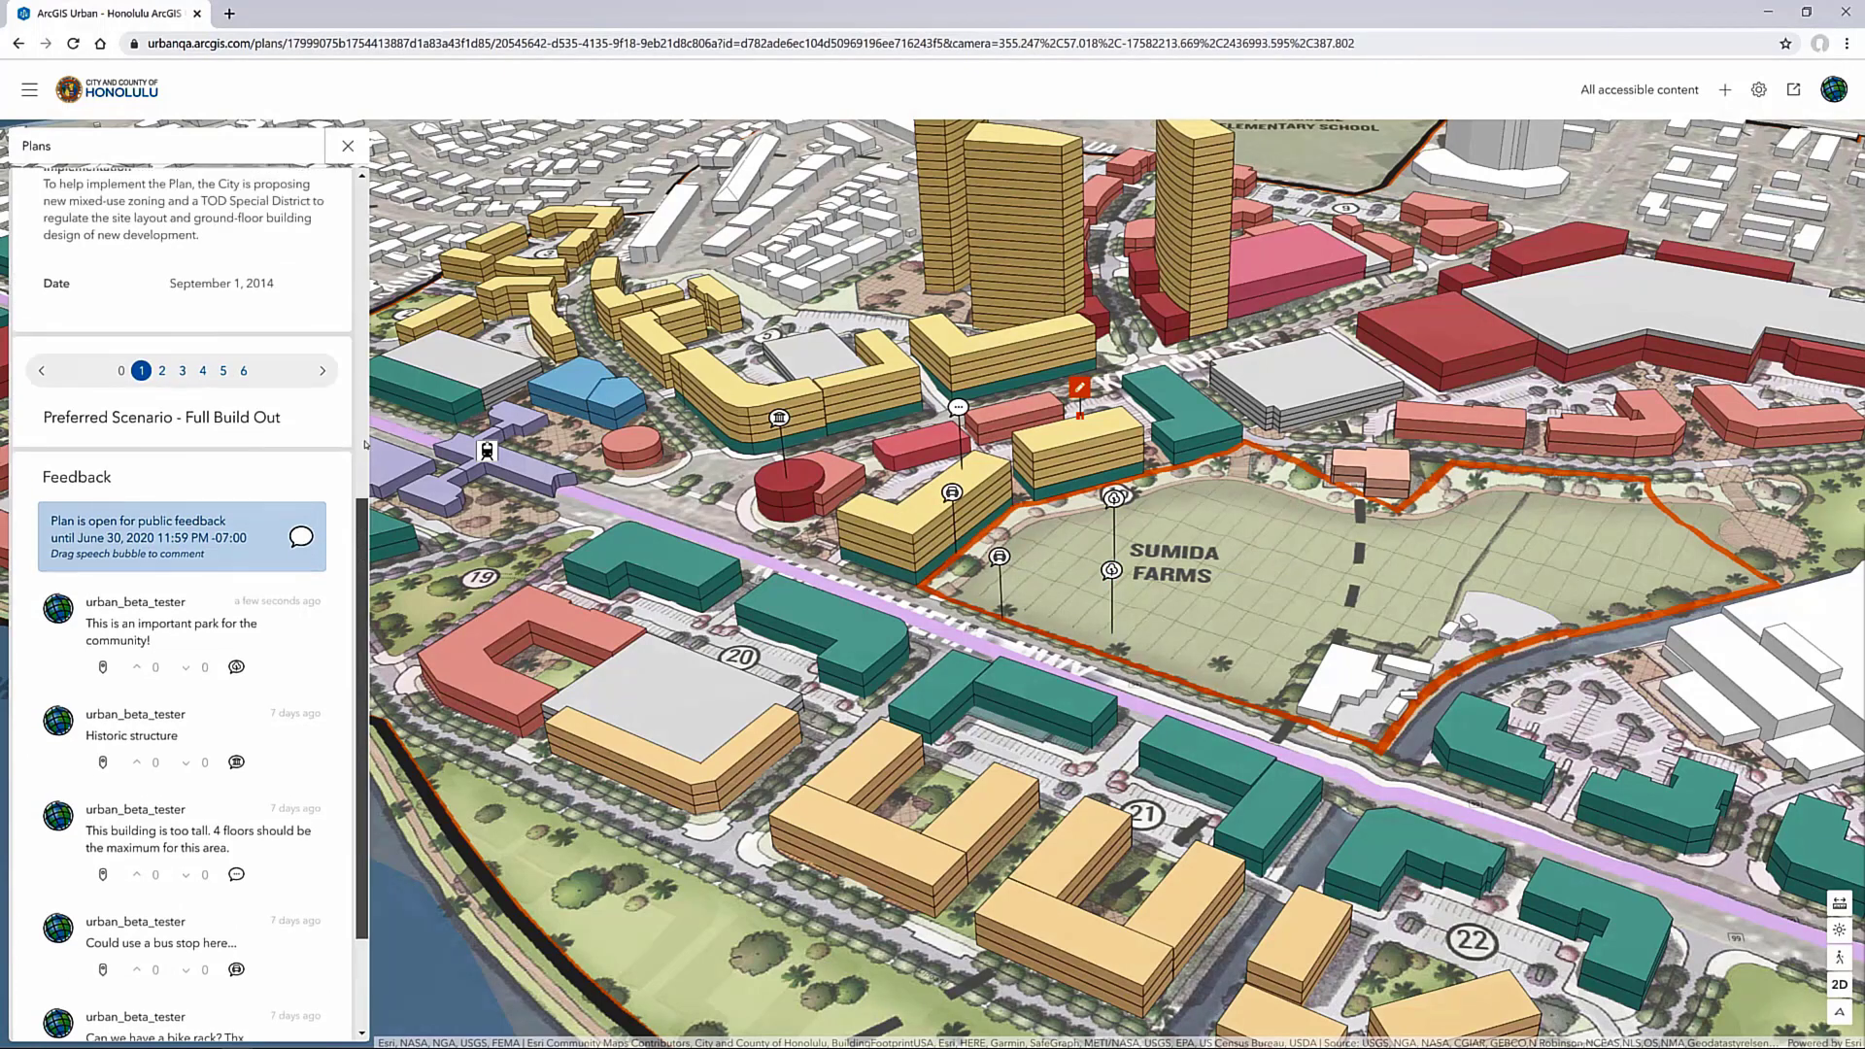
{"action": "scroll", "coordinate": [347, 228], "scroll_direction": "up", "scroll_amount": 3}
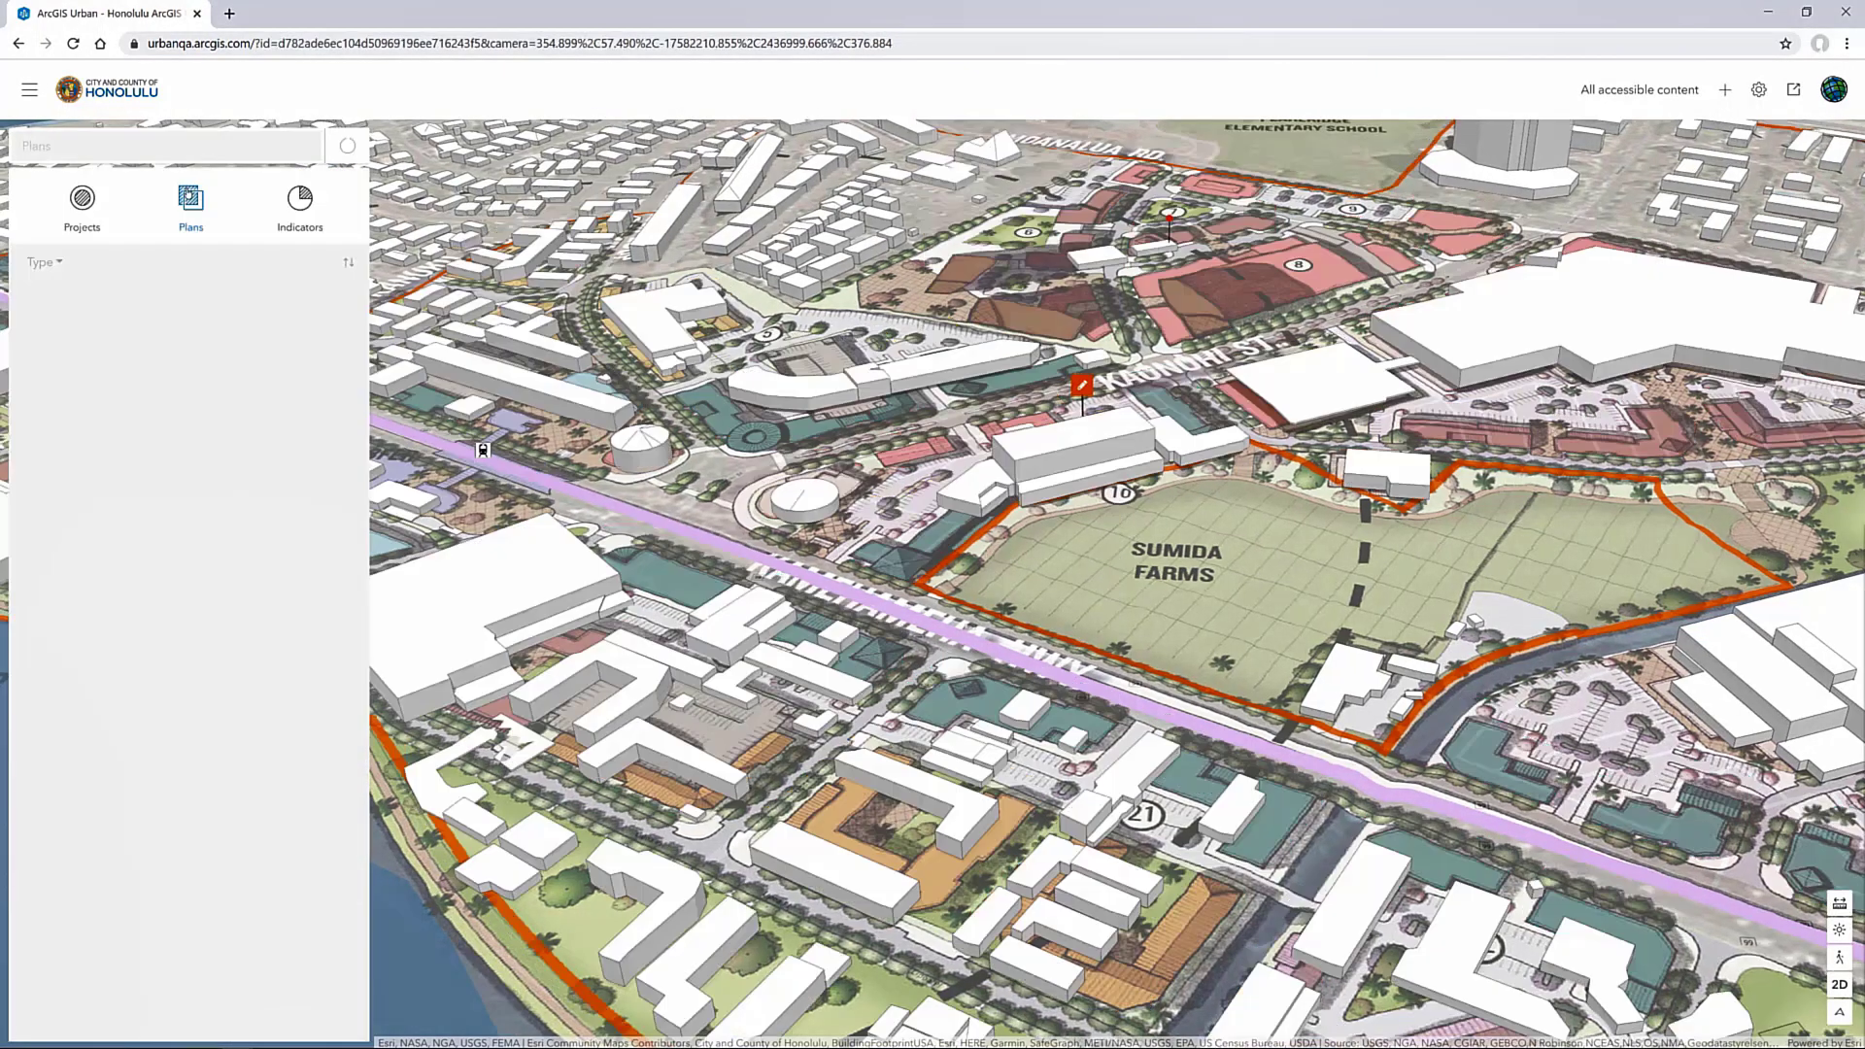
{"action": "left_click", "coordinate": [199, 199]}
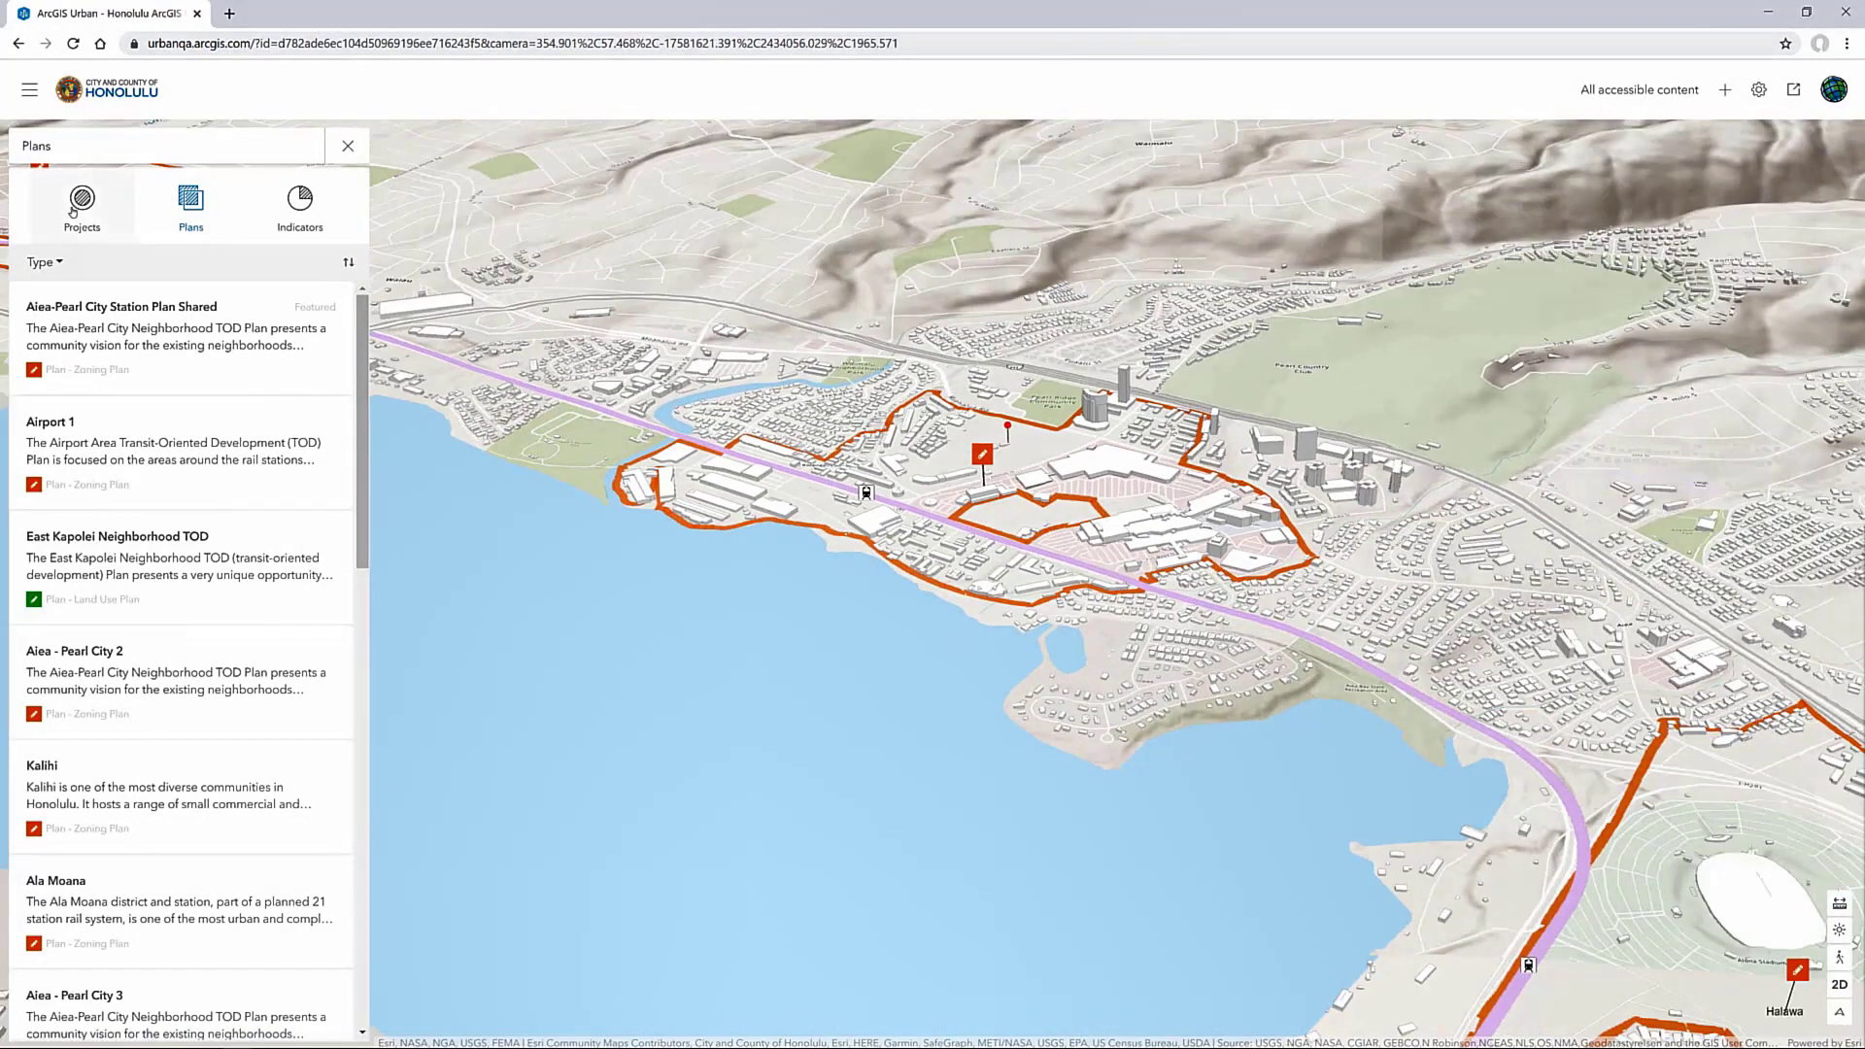
{"action": "left_click", "coordinate": [81, 219]}
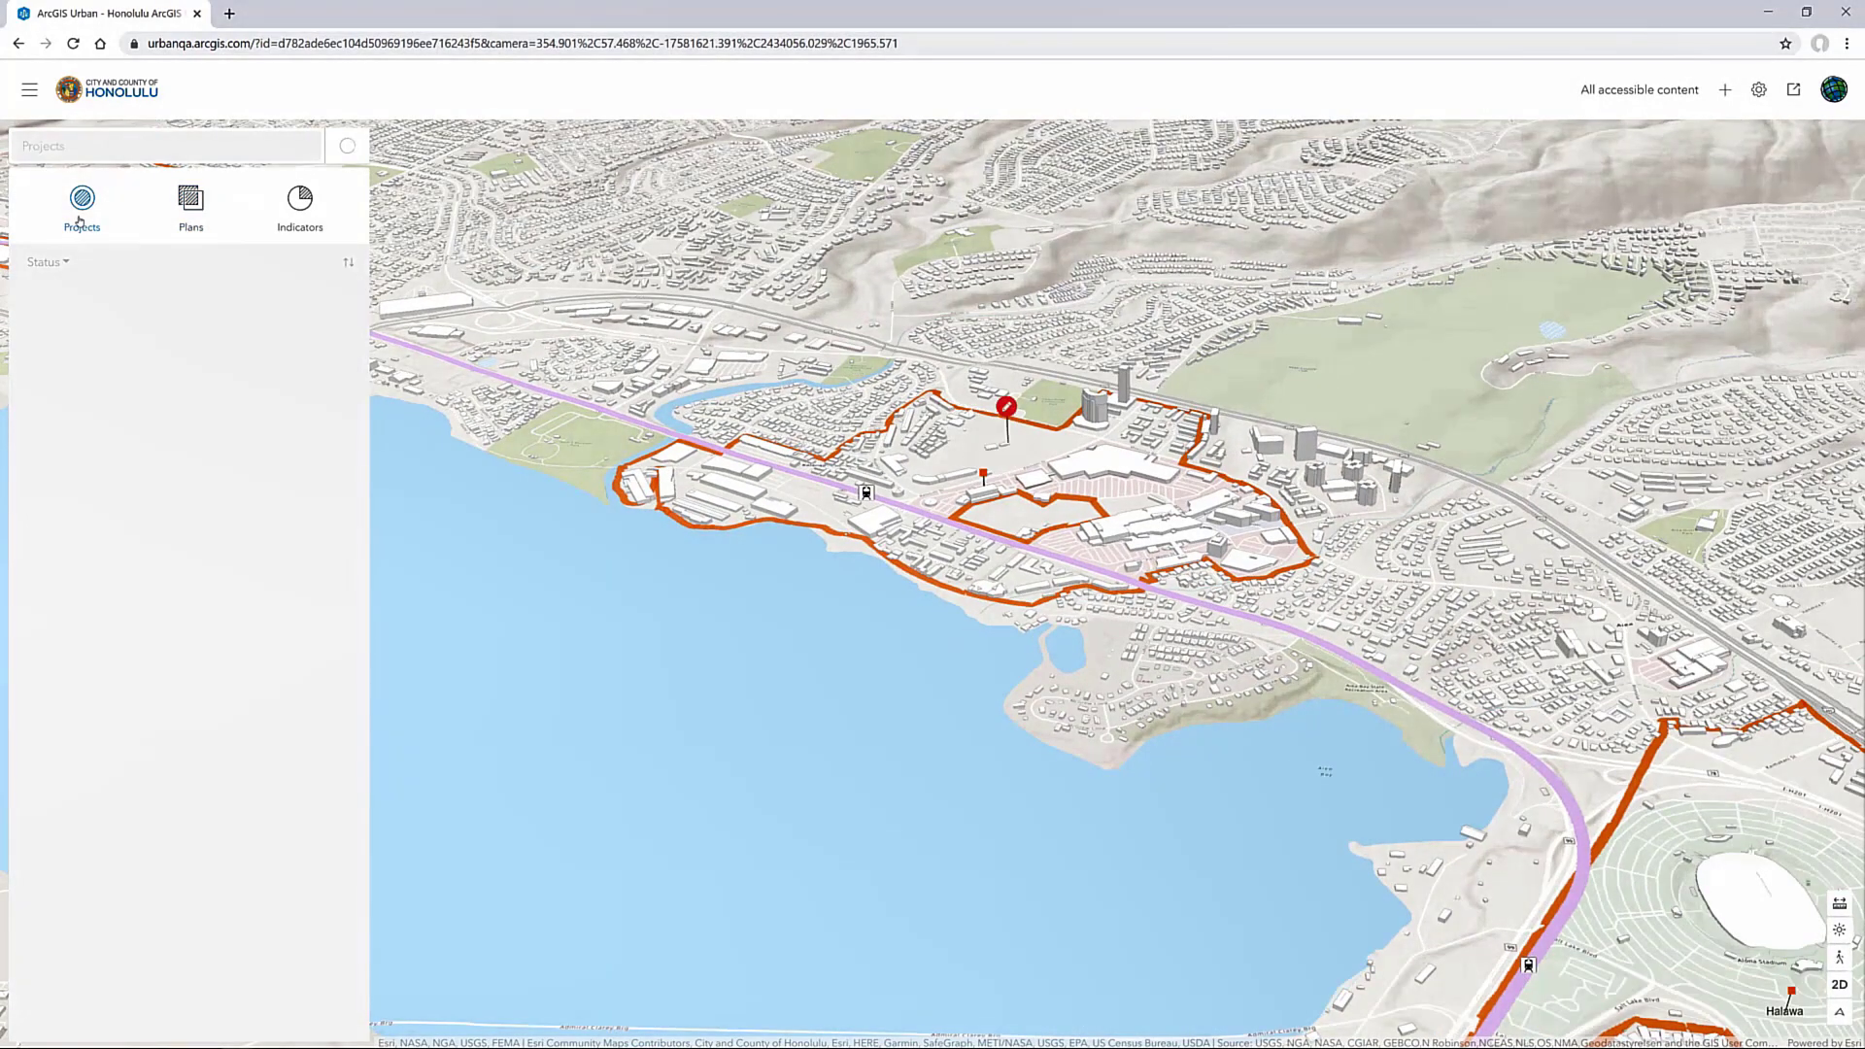
Open the Central Ala Moana Affordable Housing Project, review its details and public feedback option, and close it
{"action": "left_click", "coordinate": [181, 336]}
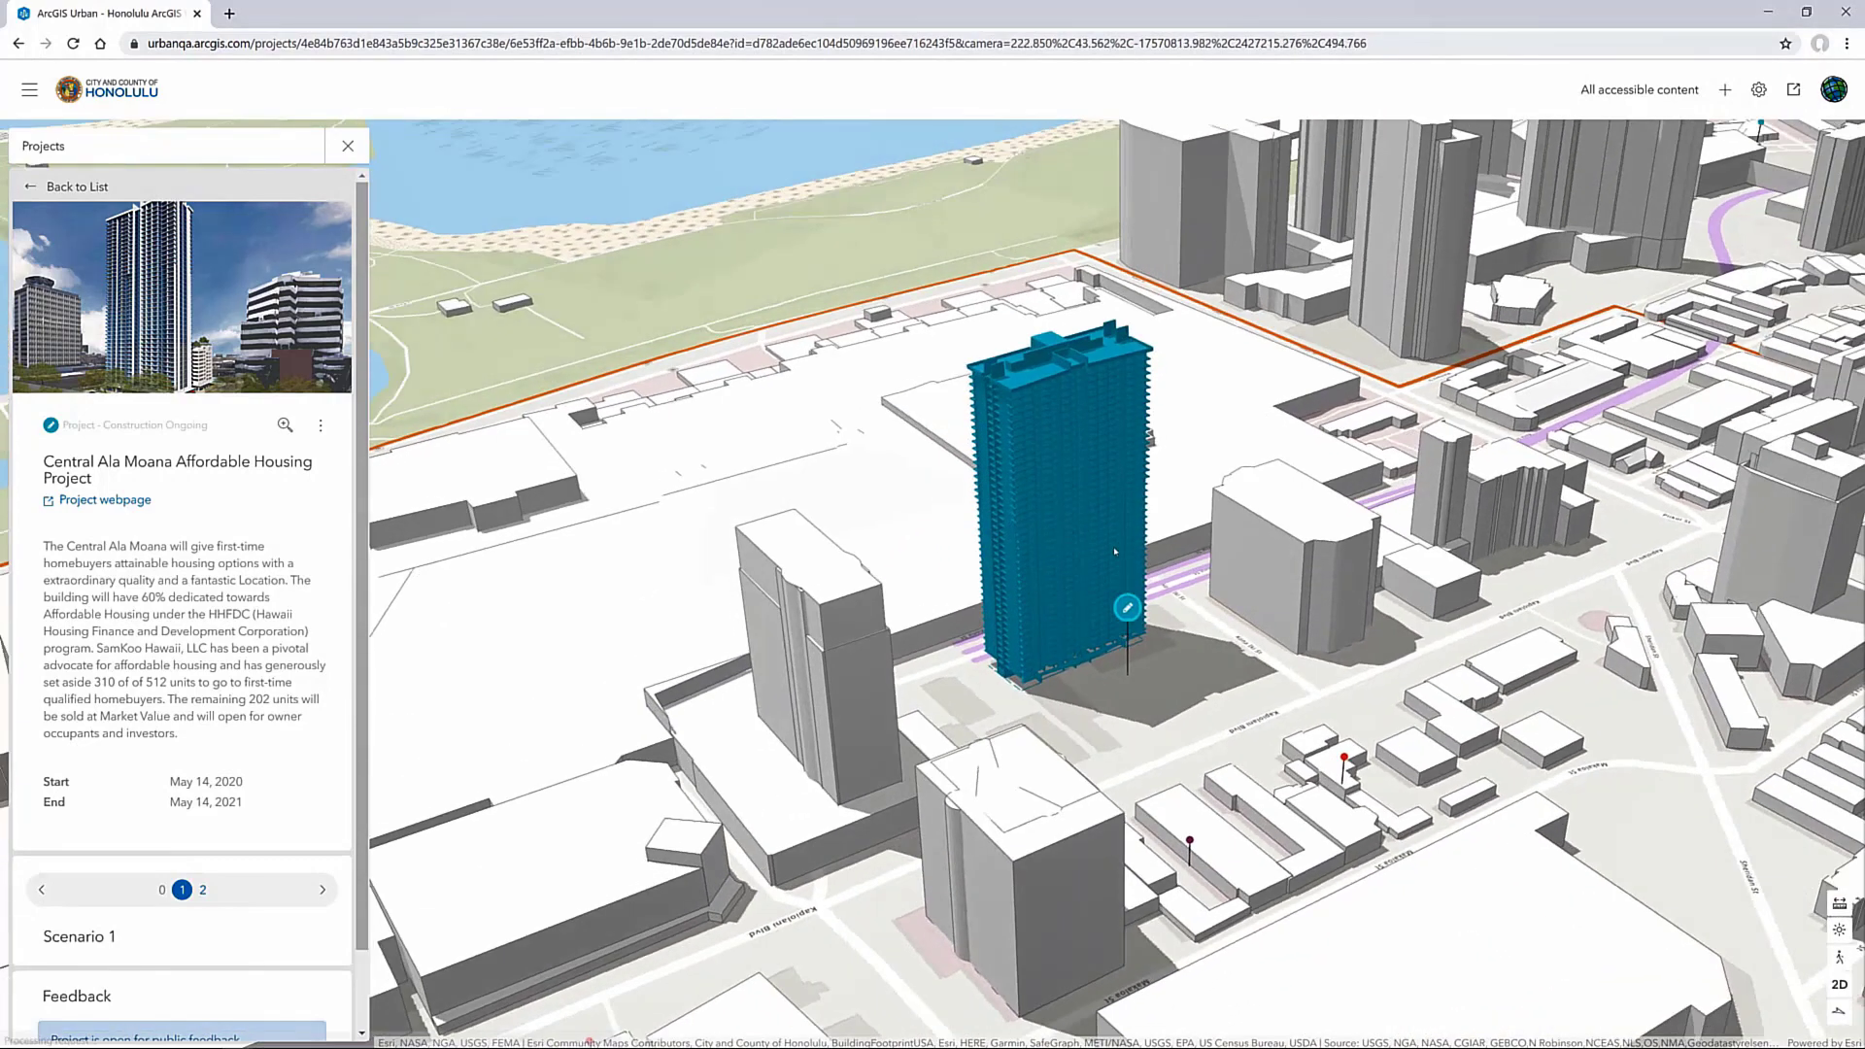
{"action": "scroll", "coordinate": [291, 868], "scroll_direction": "down", "scroll_amount": 1}
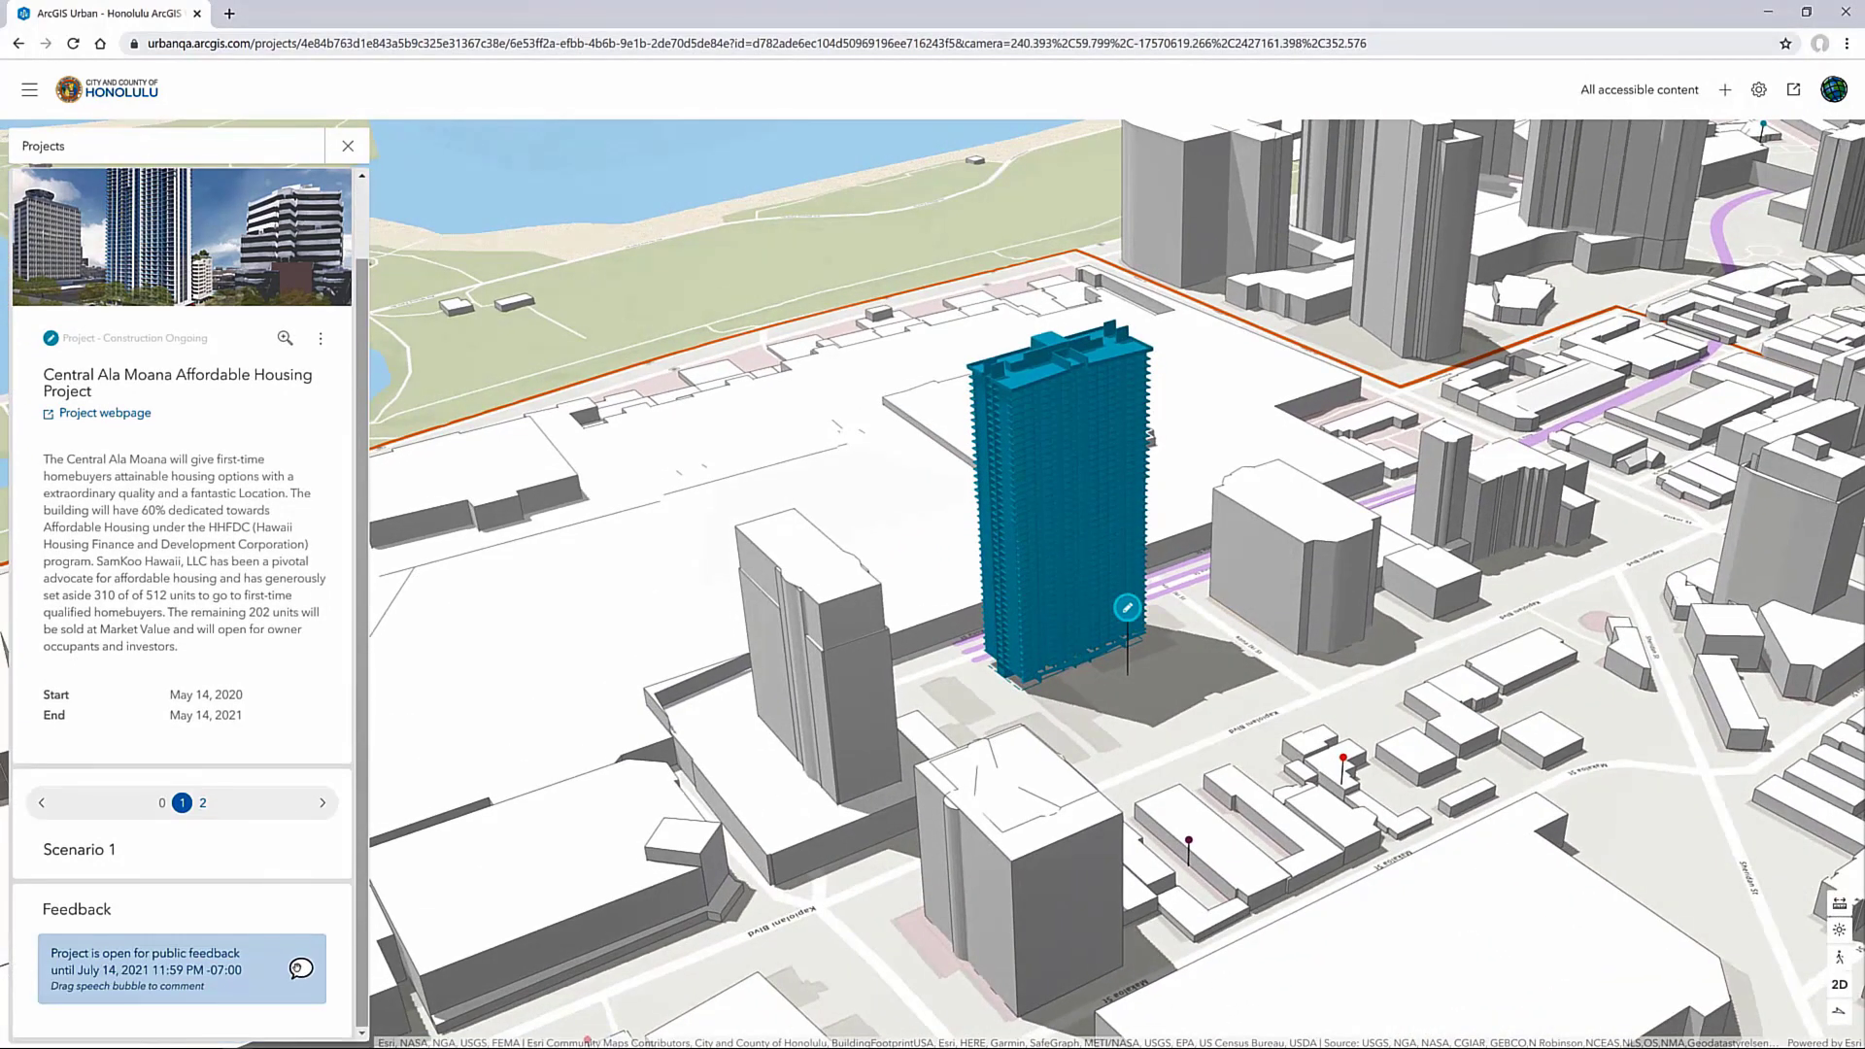
{"action": "left_click", "coordinate": [350, 145]}
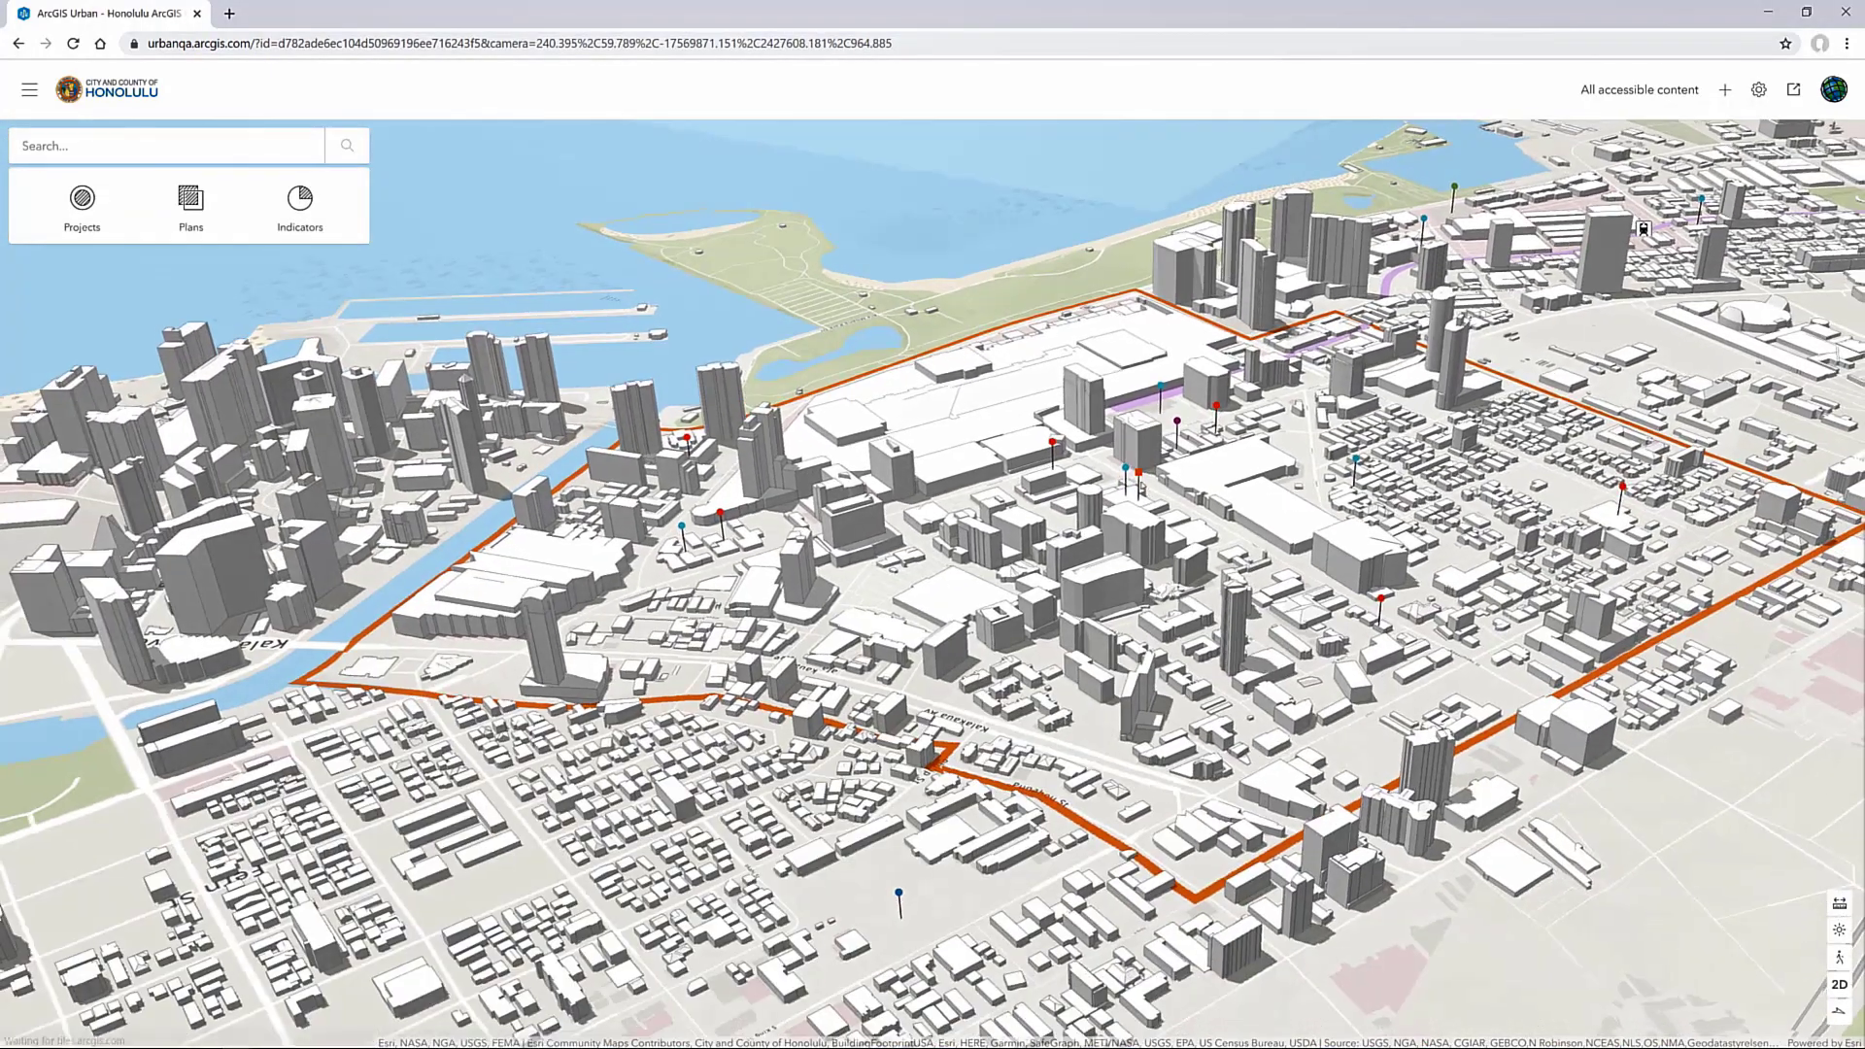
Start adding a new project and switch the basemap to Satellite
{"action": "left_click", "coordinate": [1723, 95]}
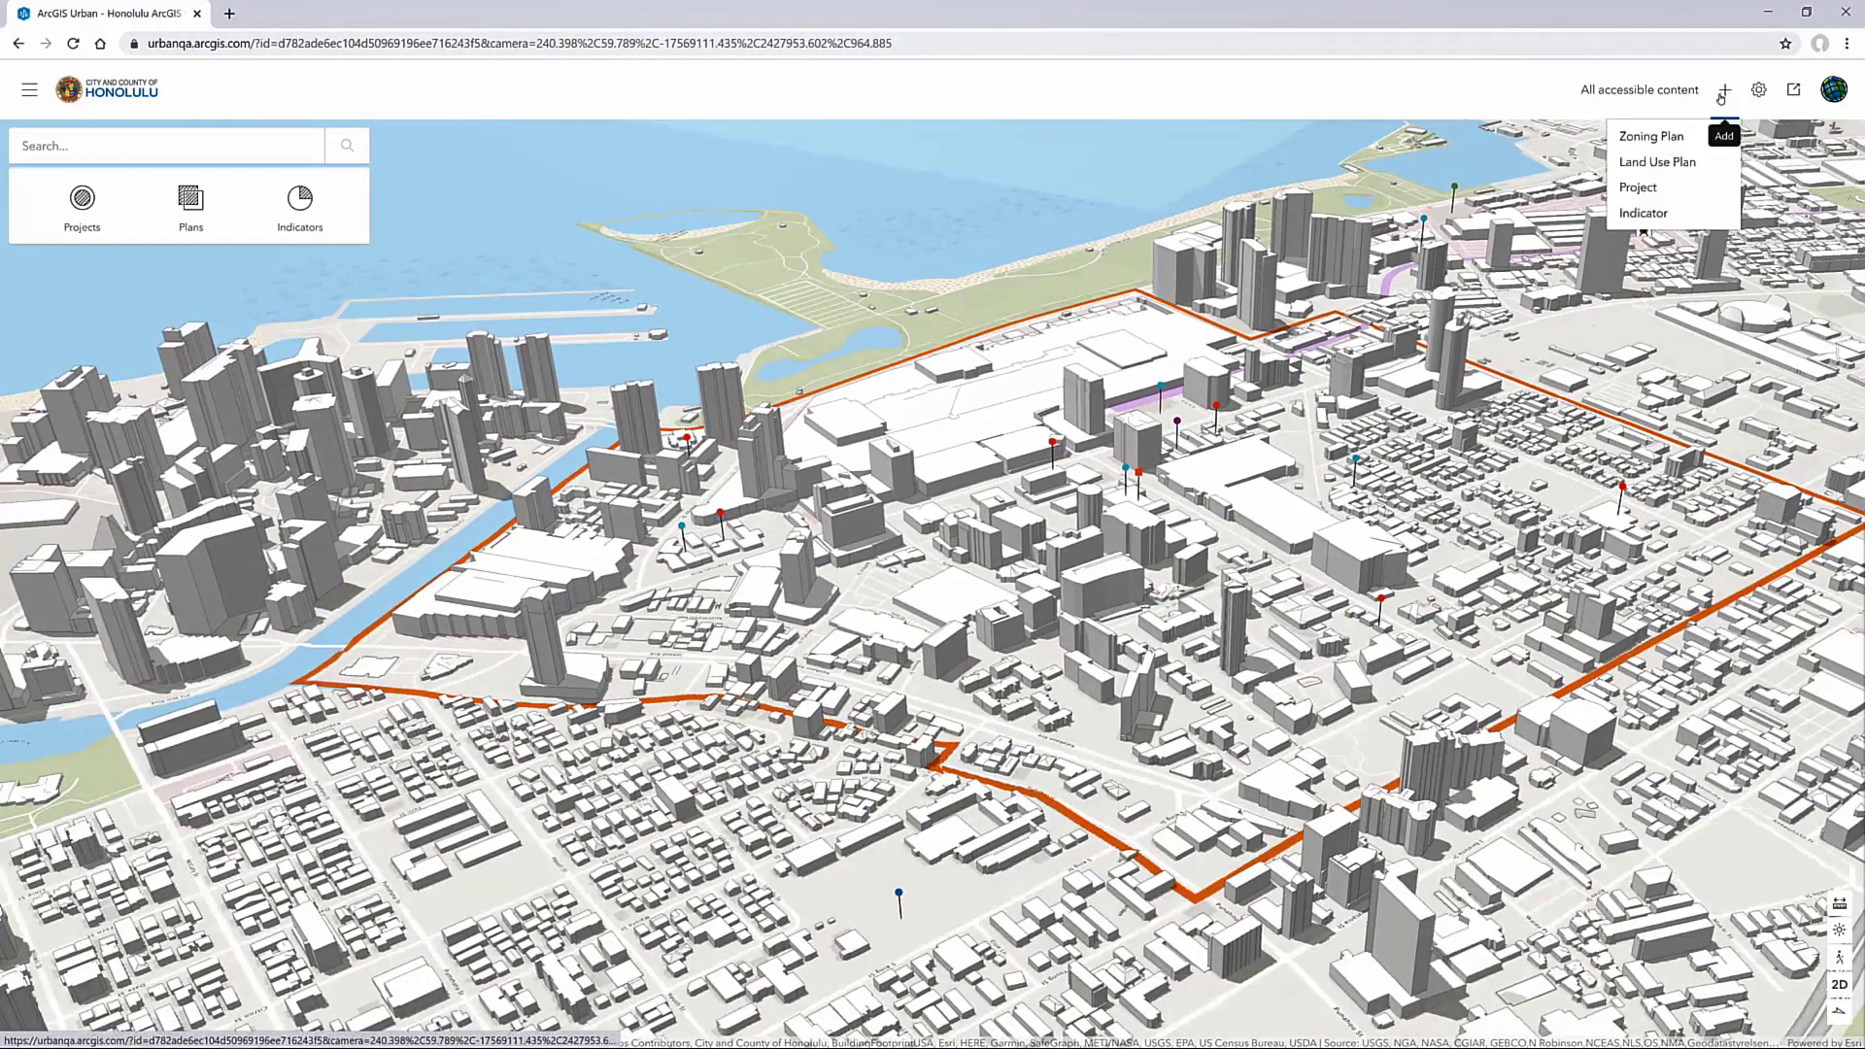
{"action": "left_click", "coordinate": [1638, 183]}
{"action": "left_click", "coordinate": [29, 89]}
{"action": "left_click", "coordinate": [63, 160]}
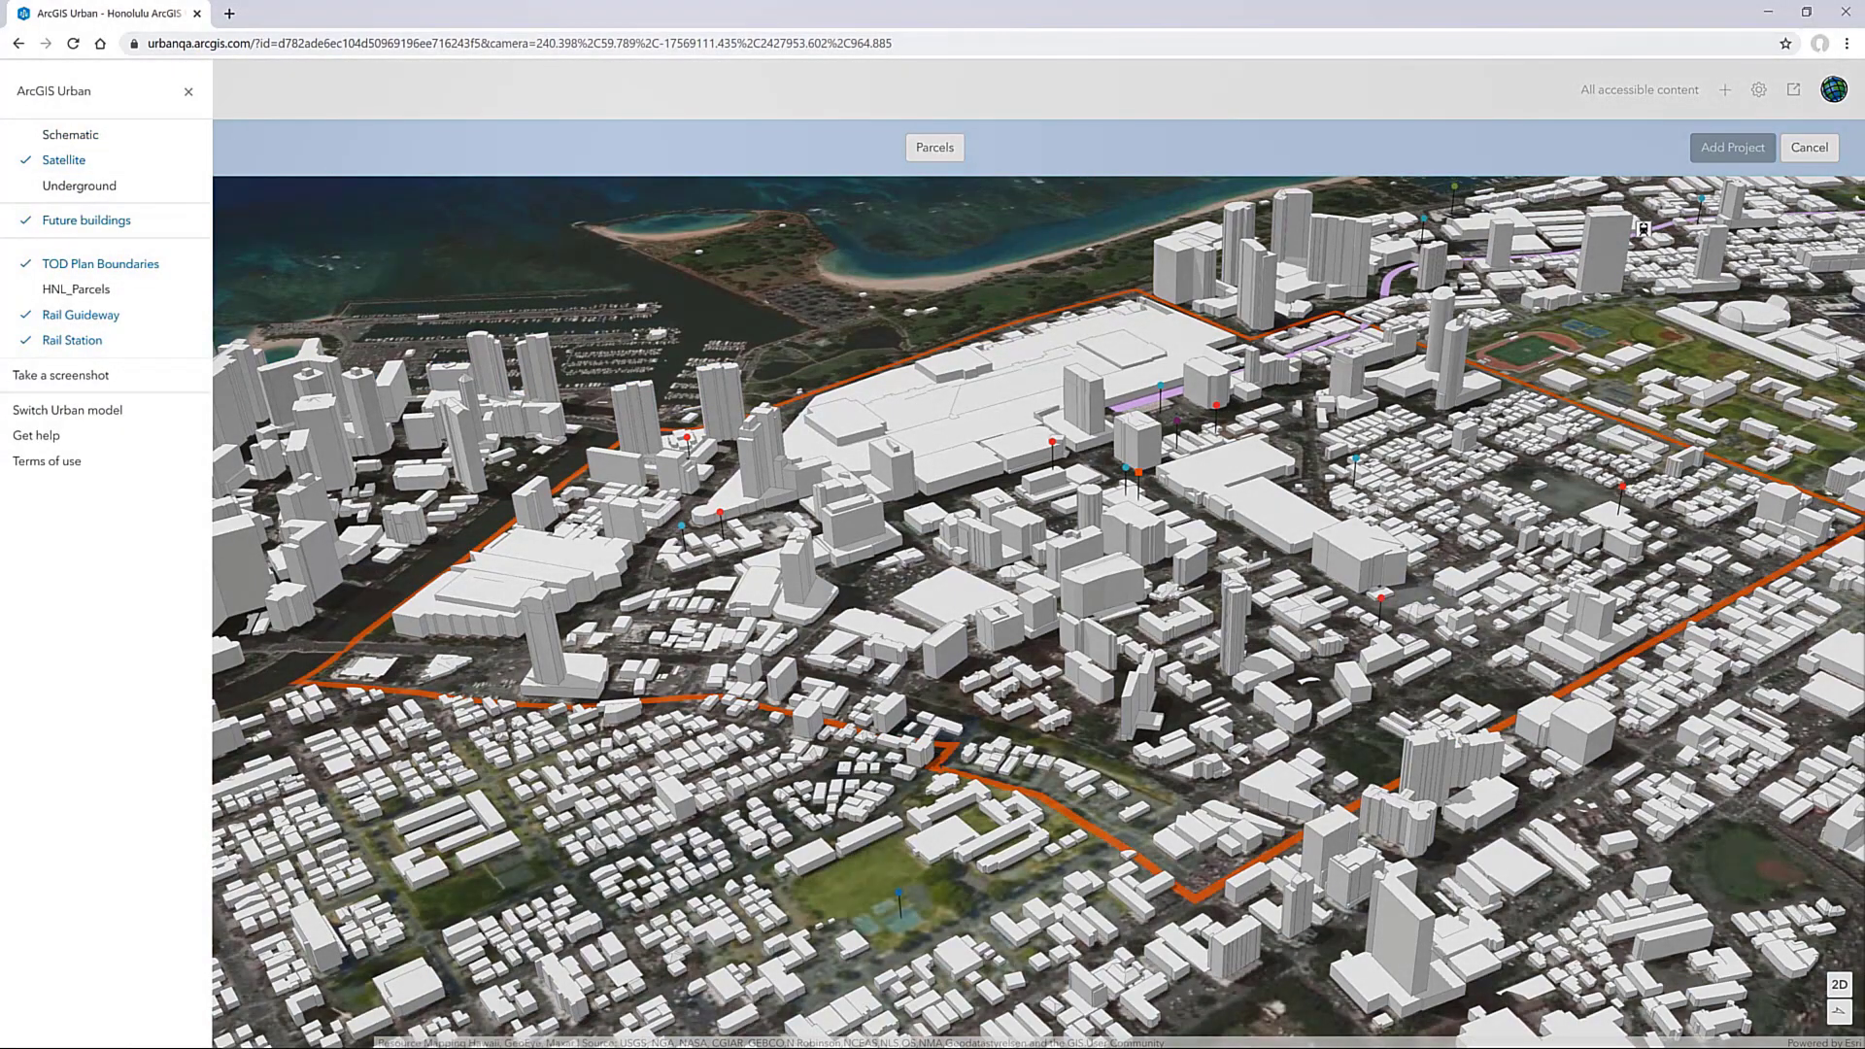
{"action": "left_click", "coordinate": [494, 887]}
Draw the new project's four-sided study area around the green field and basketball courts beside the long school buildings
{"action": "scroll", "coordinate": [494, 887], "scroll_direction": "down", "scroll_amount": 5}
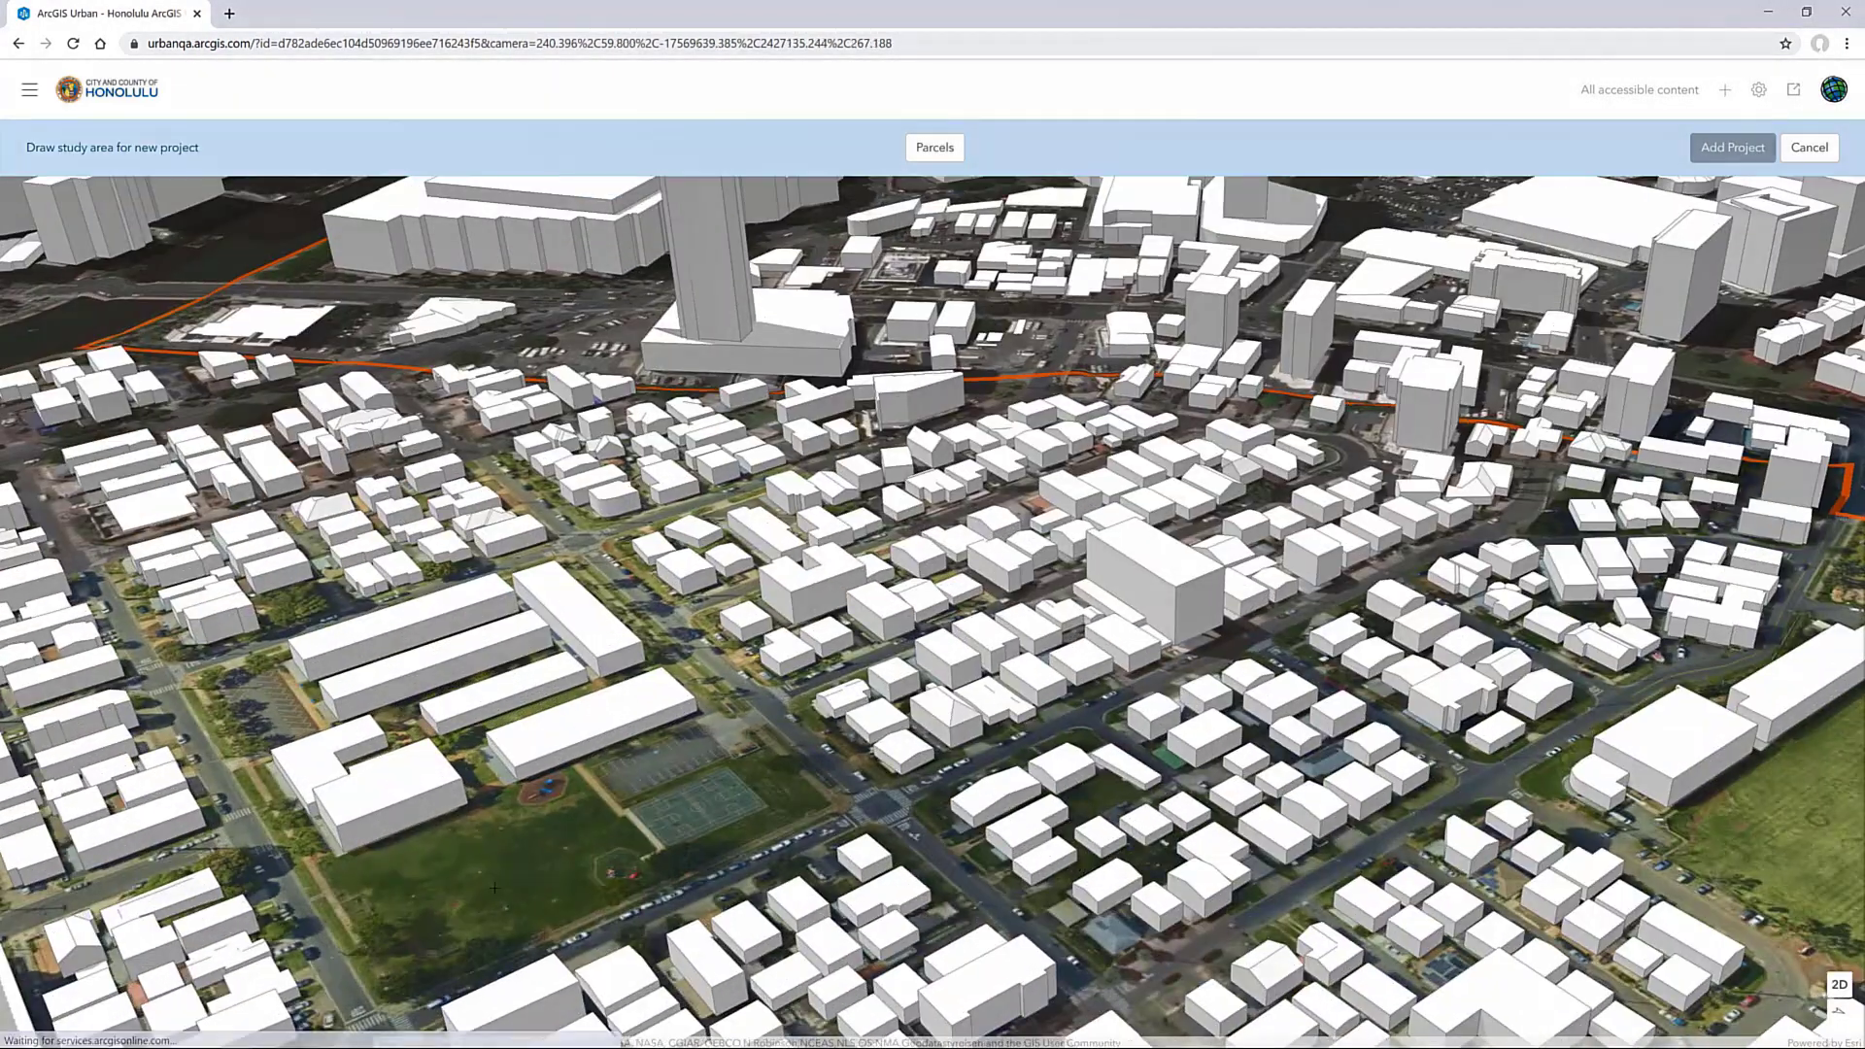
{"action": "scroll", "coordinate": [494, 886], "scroll_direction": "up", "scroll_amount": 3}
{"action": "scroll", "coordinate": [587, 711], "scroll_direction": "up", "scroll_amount": 3}
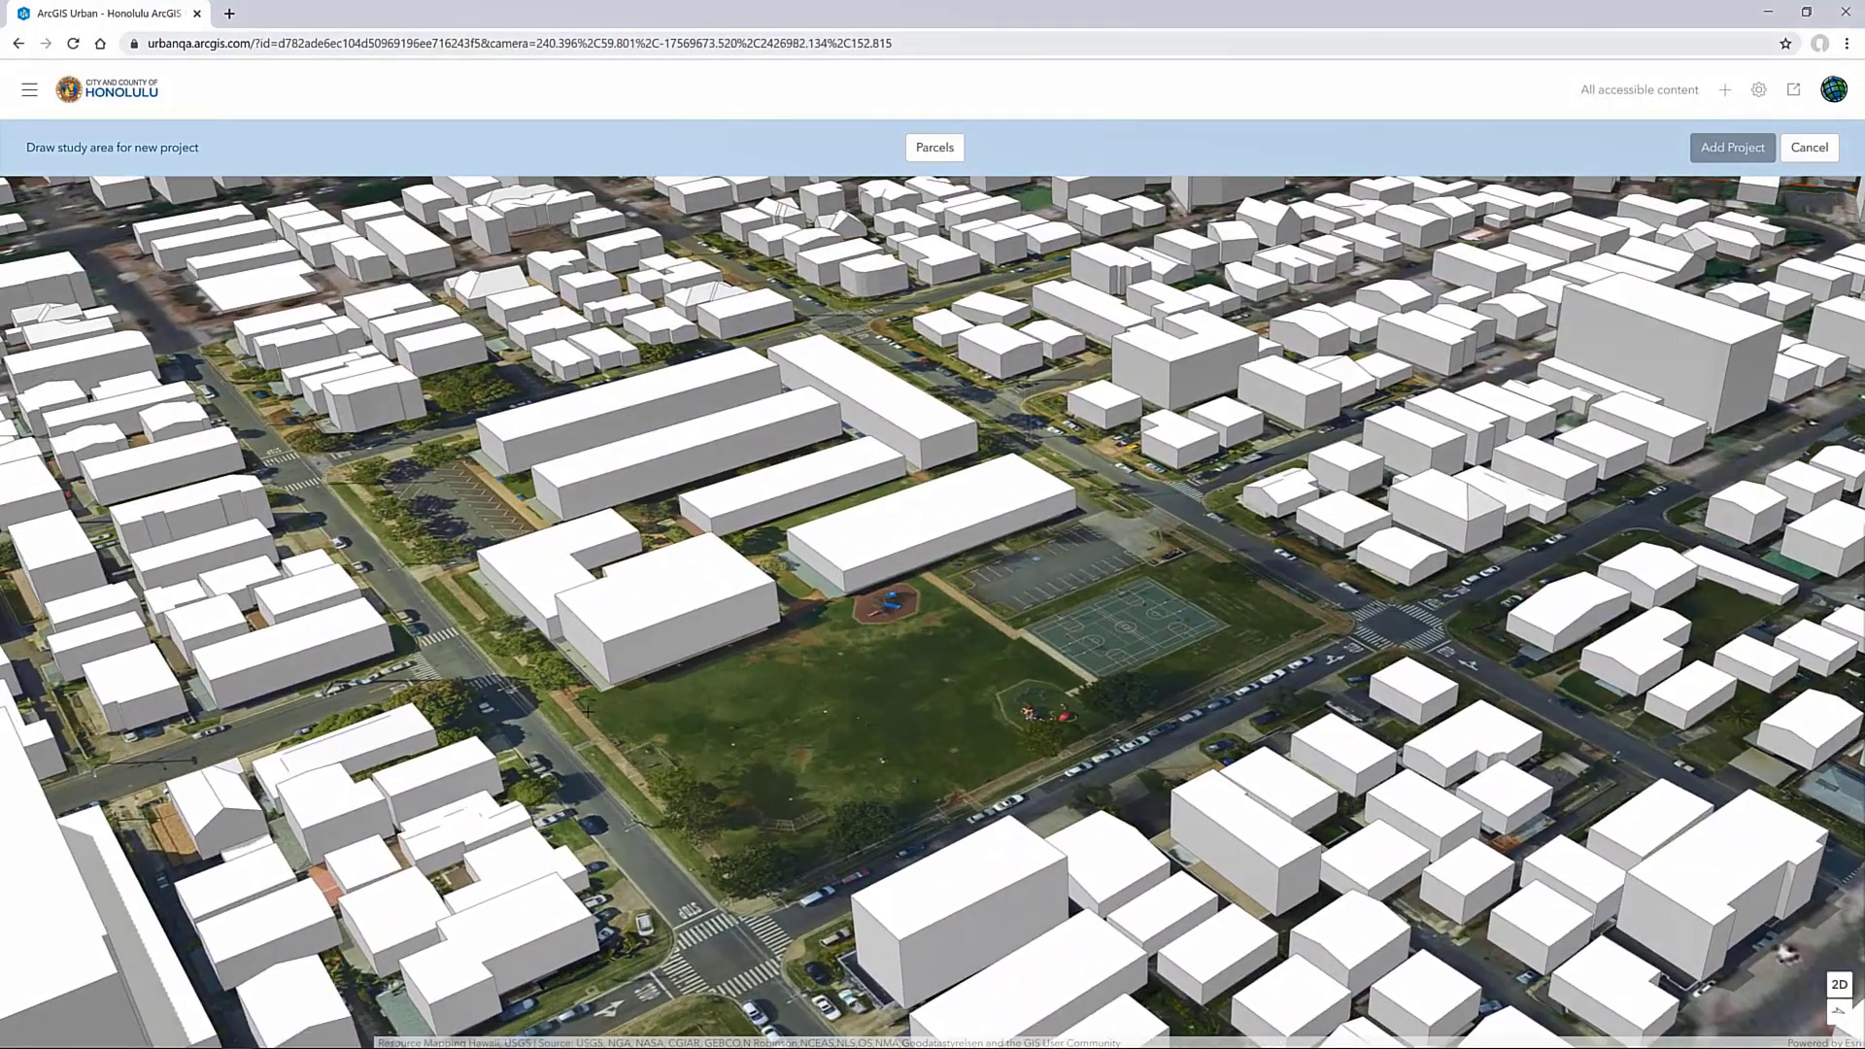
{"action": "left_click", "coordinate": [580, 709]}
{"action": "left_click", "coordinate": [1115, 497]}
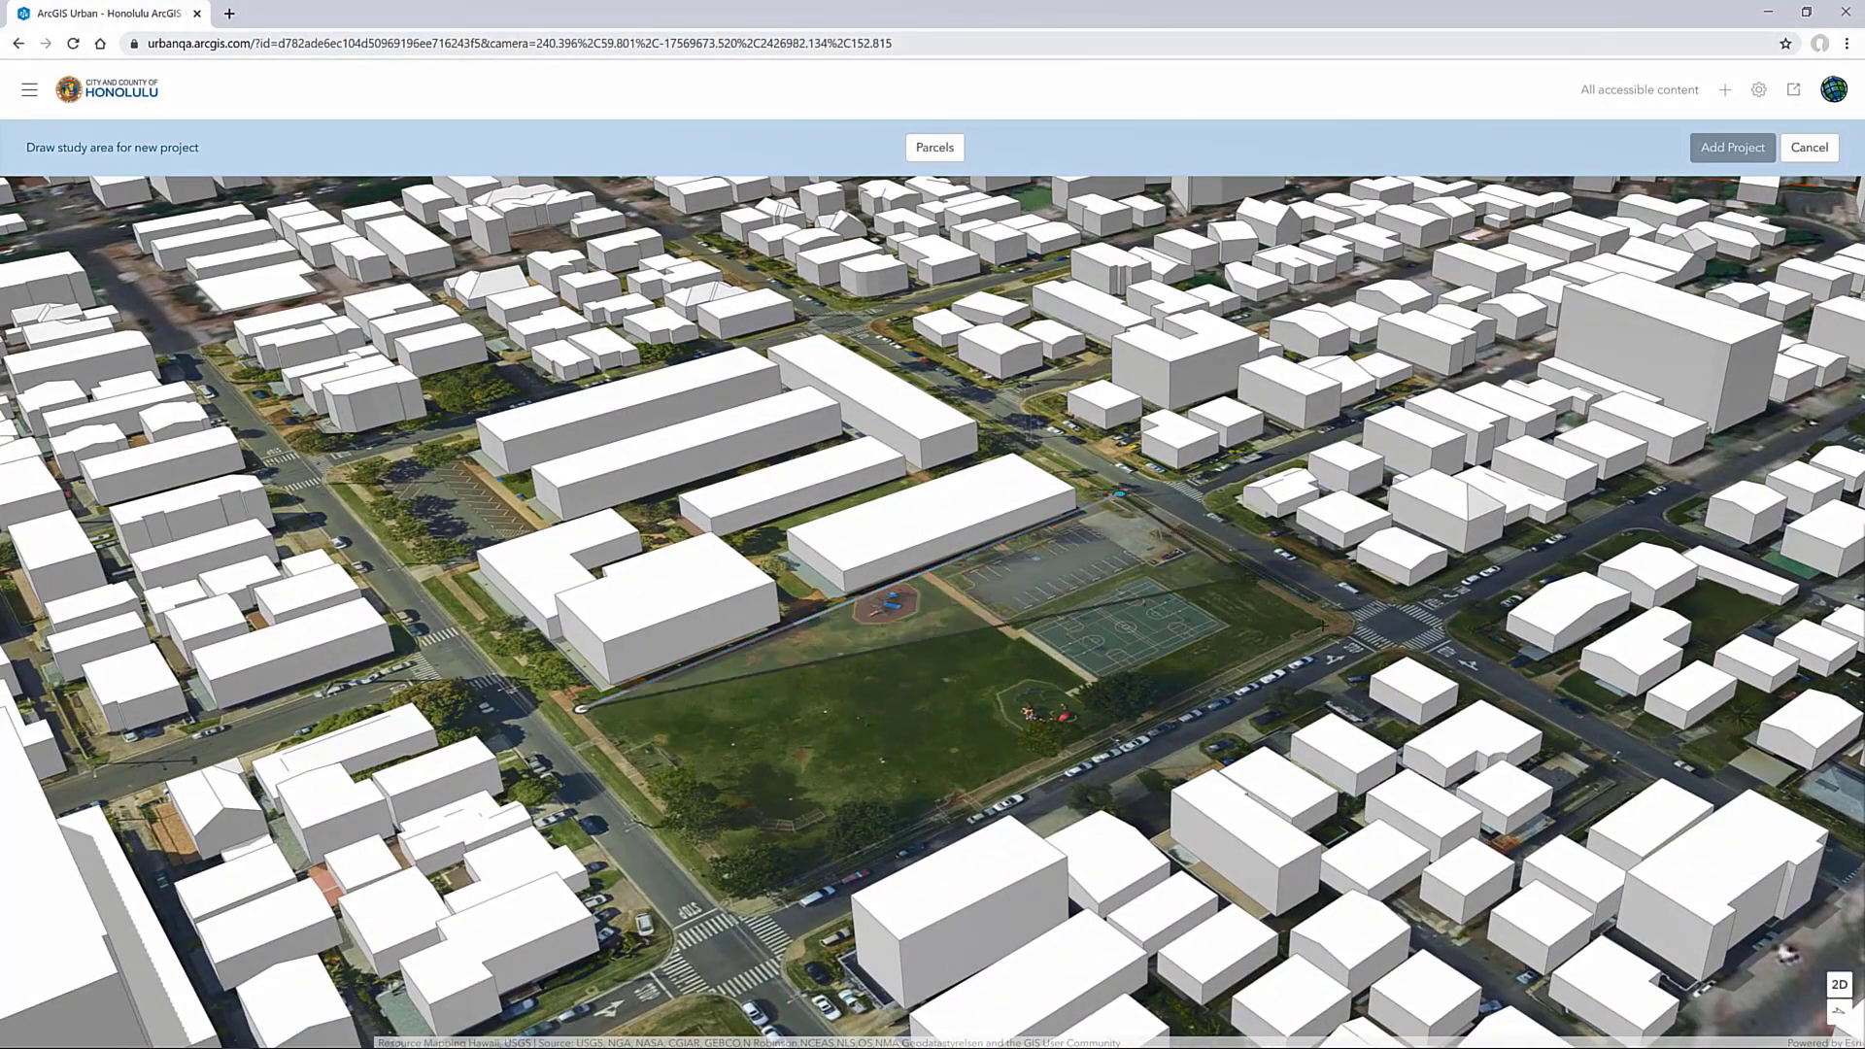
{"action": "left_click", "coordinate": [1326, 621]}
{"action": "left_click", "coordinate": [756, 887]}
{"action": "double_click", "coordinate": [756, 887]}
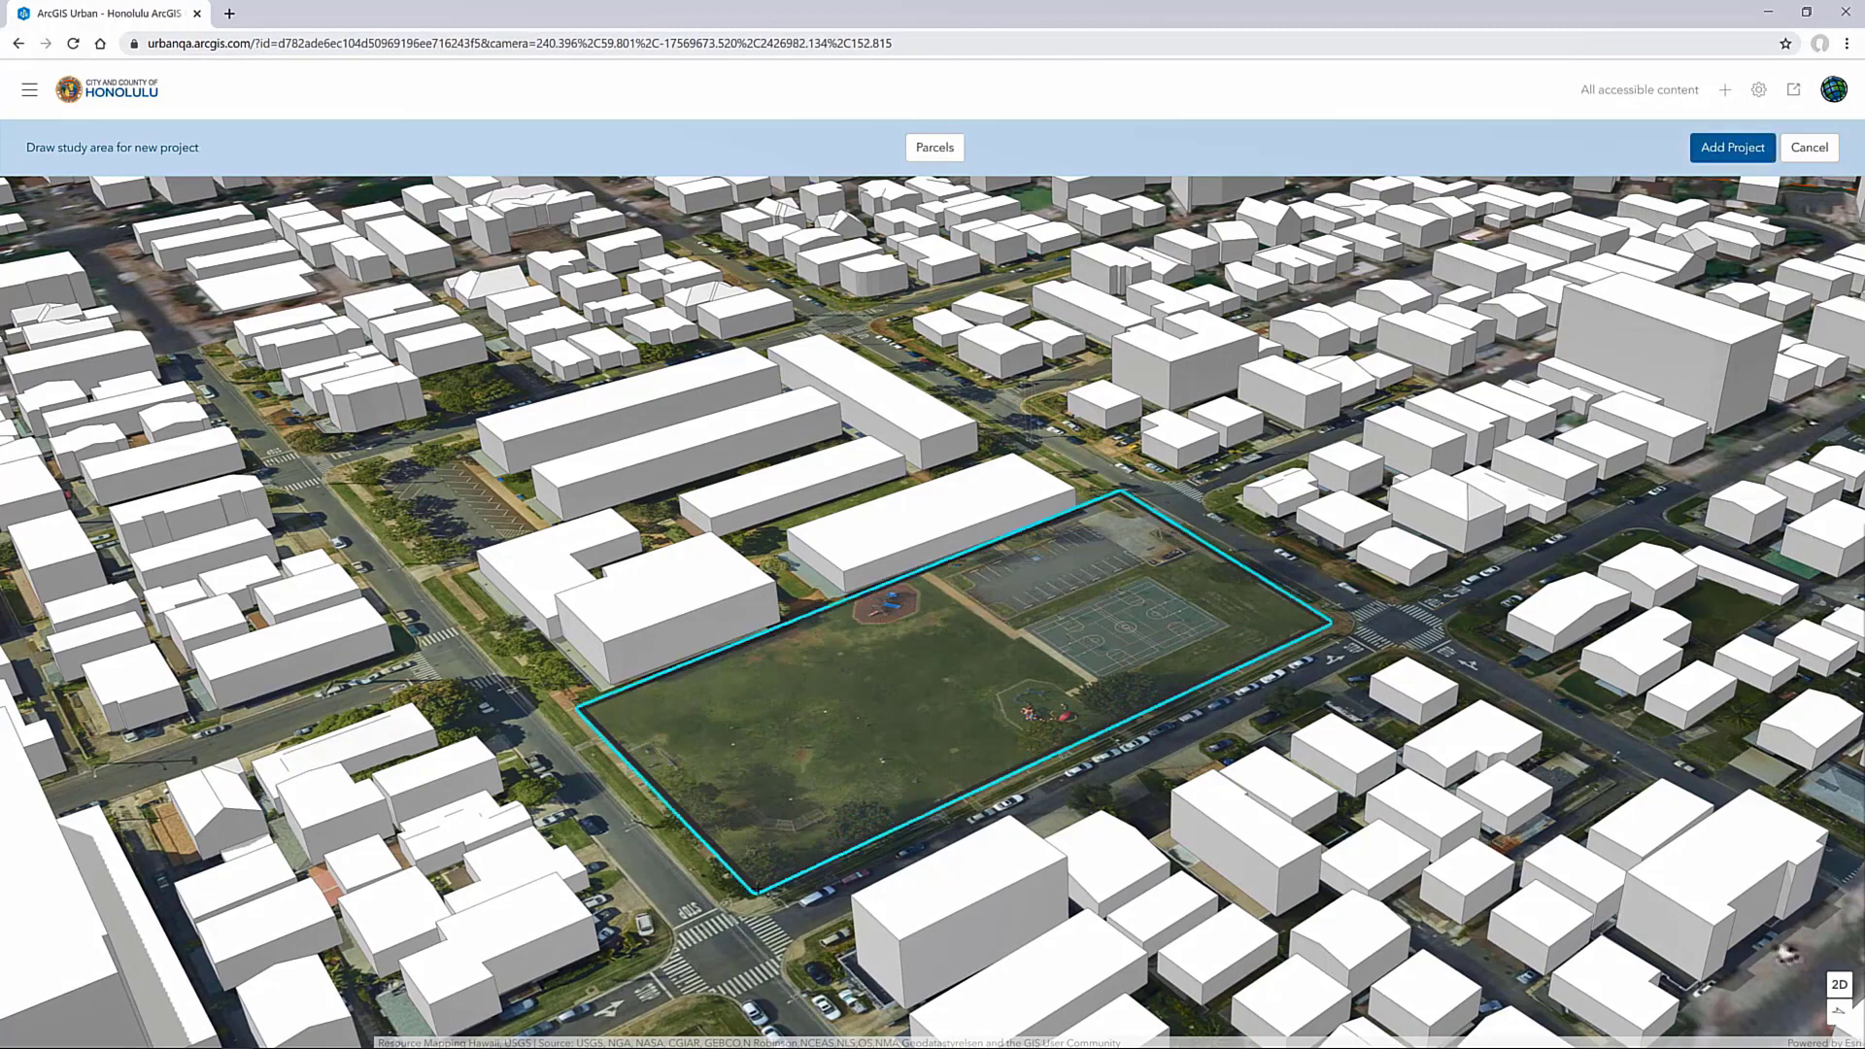
Add the project with the name Sketch and open its Scenario 1 for editing
{"action": "left_click", "coordinate": [1732, 147]}
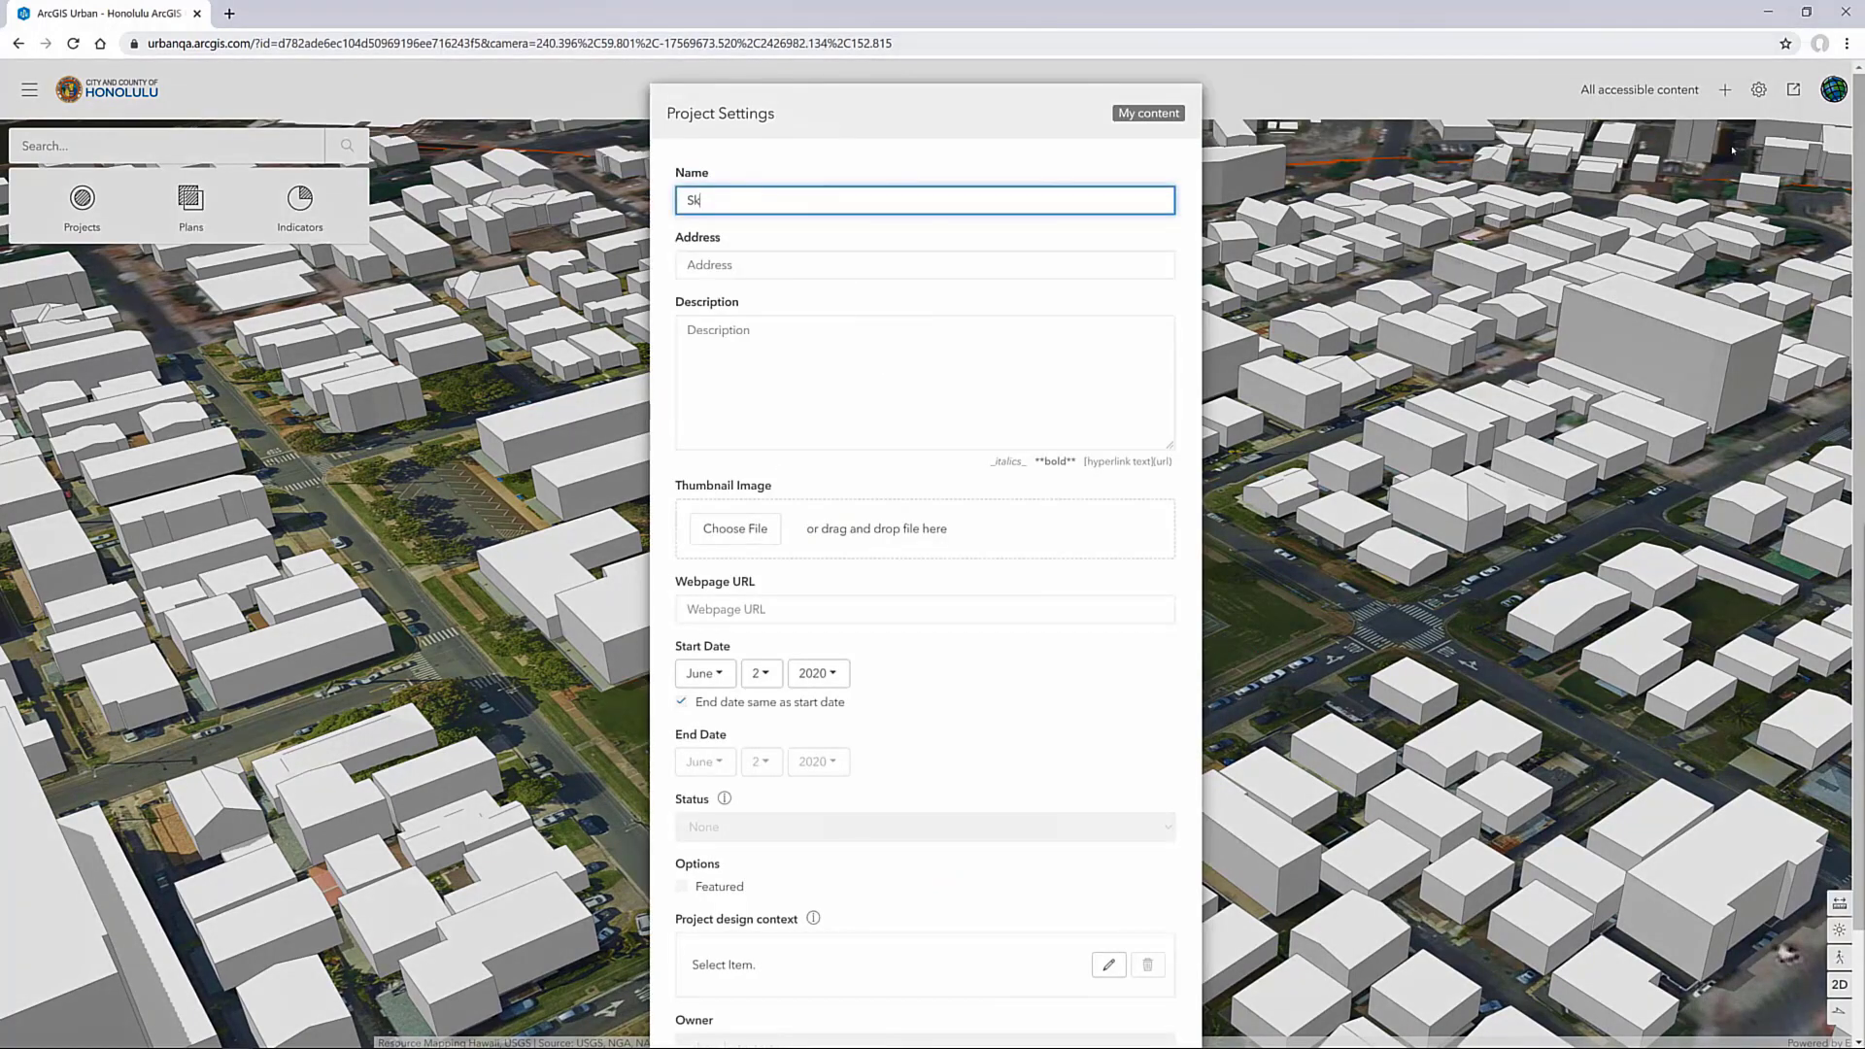
{"action": "scroll", "coordinate": [1006, 757], "scroll_direction": "down", "scroll_amount": 2}
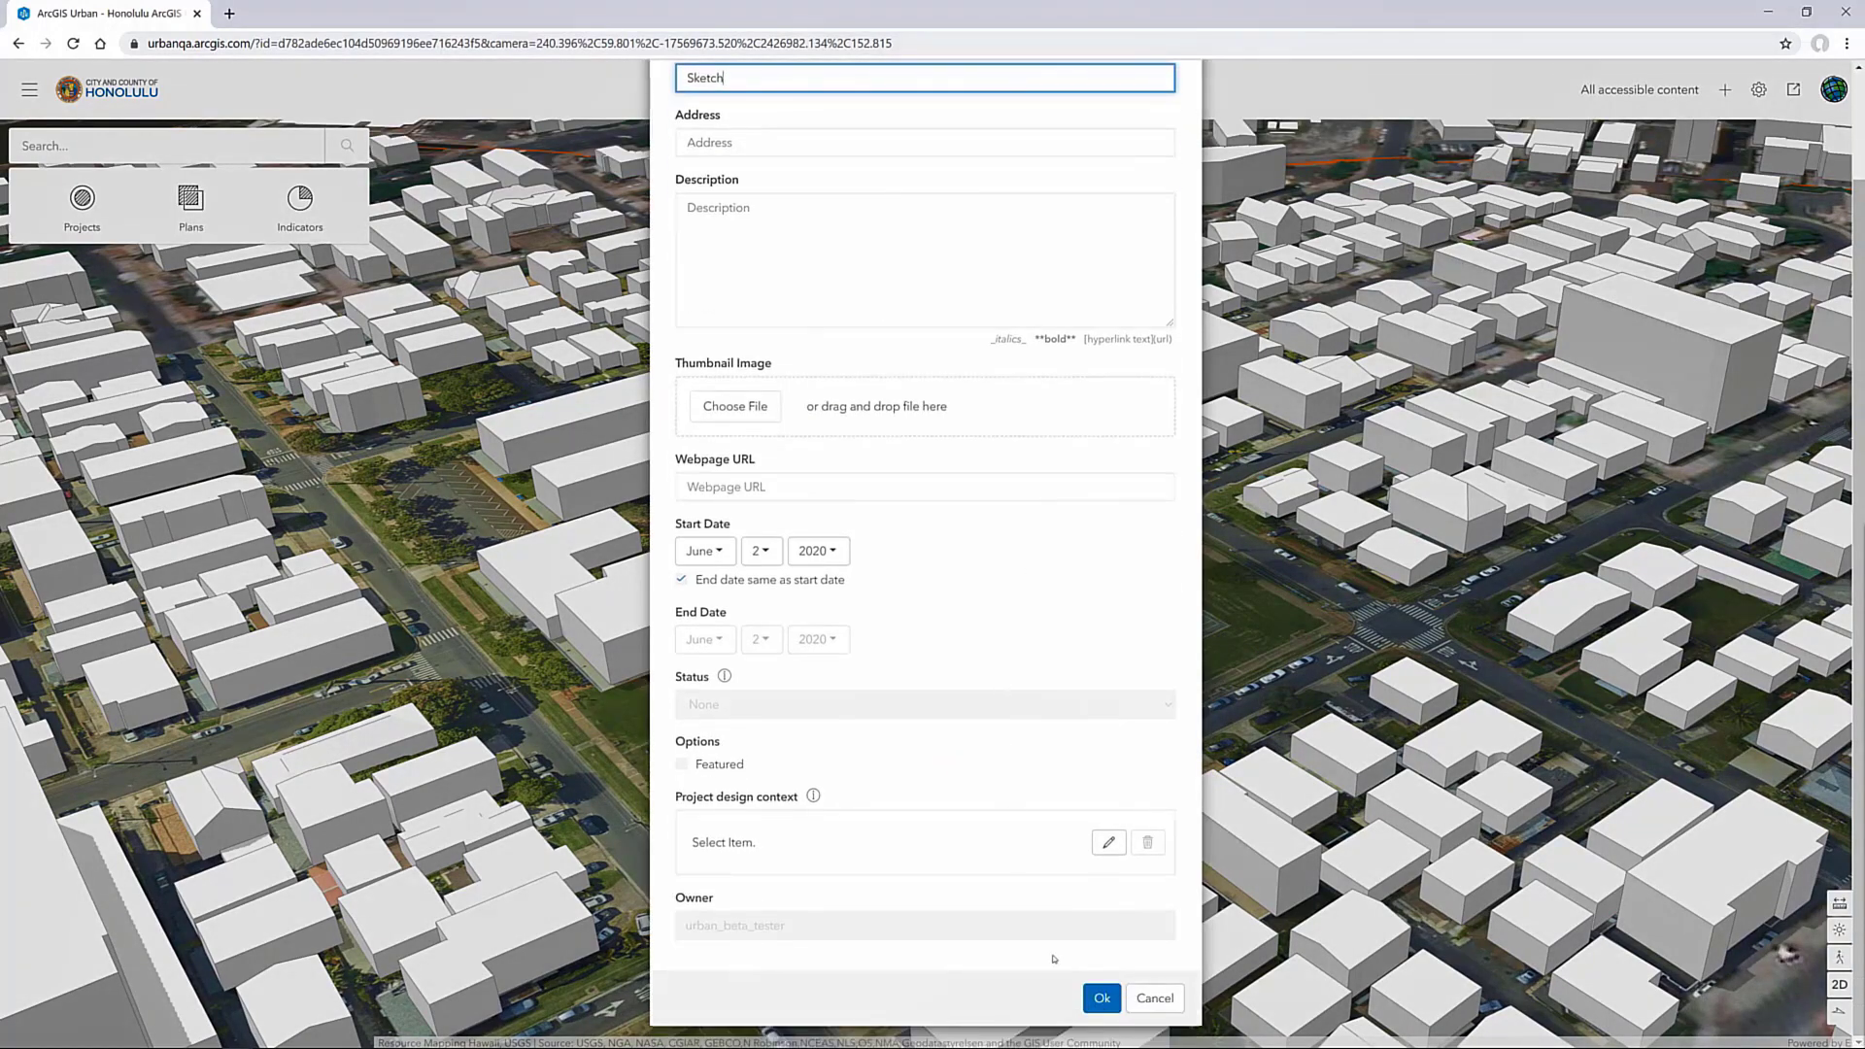
{"action": "left_click", "coordinate": [1068, 999]}
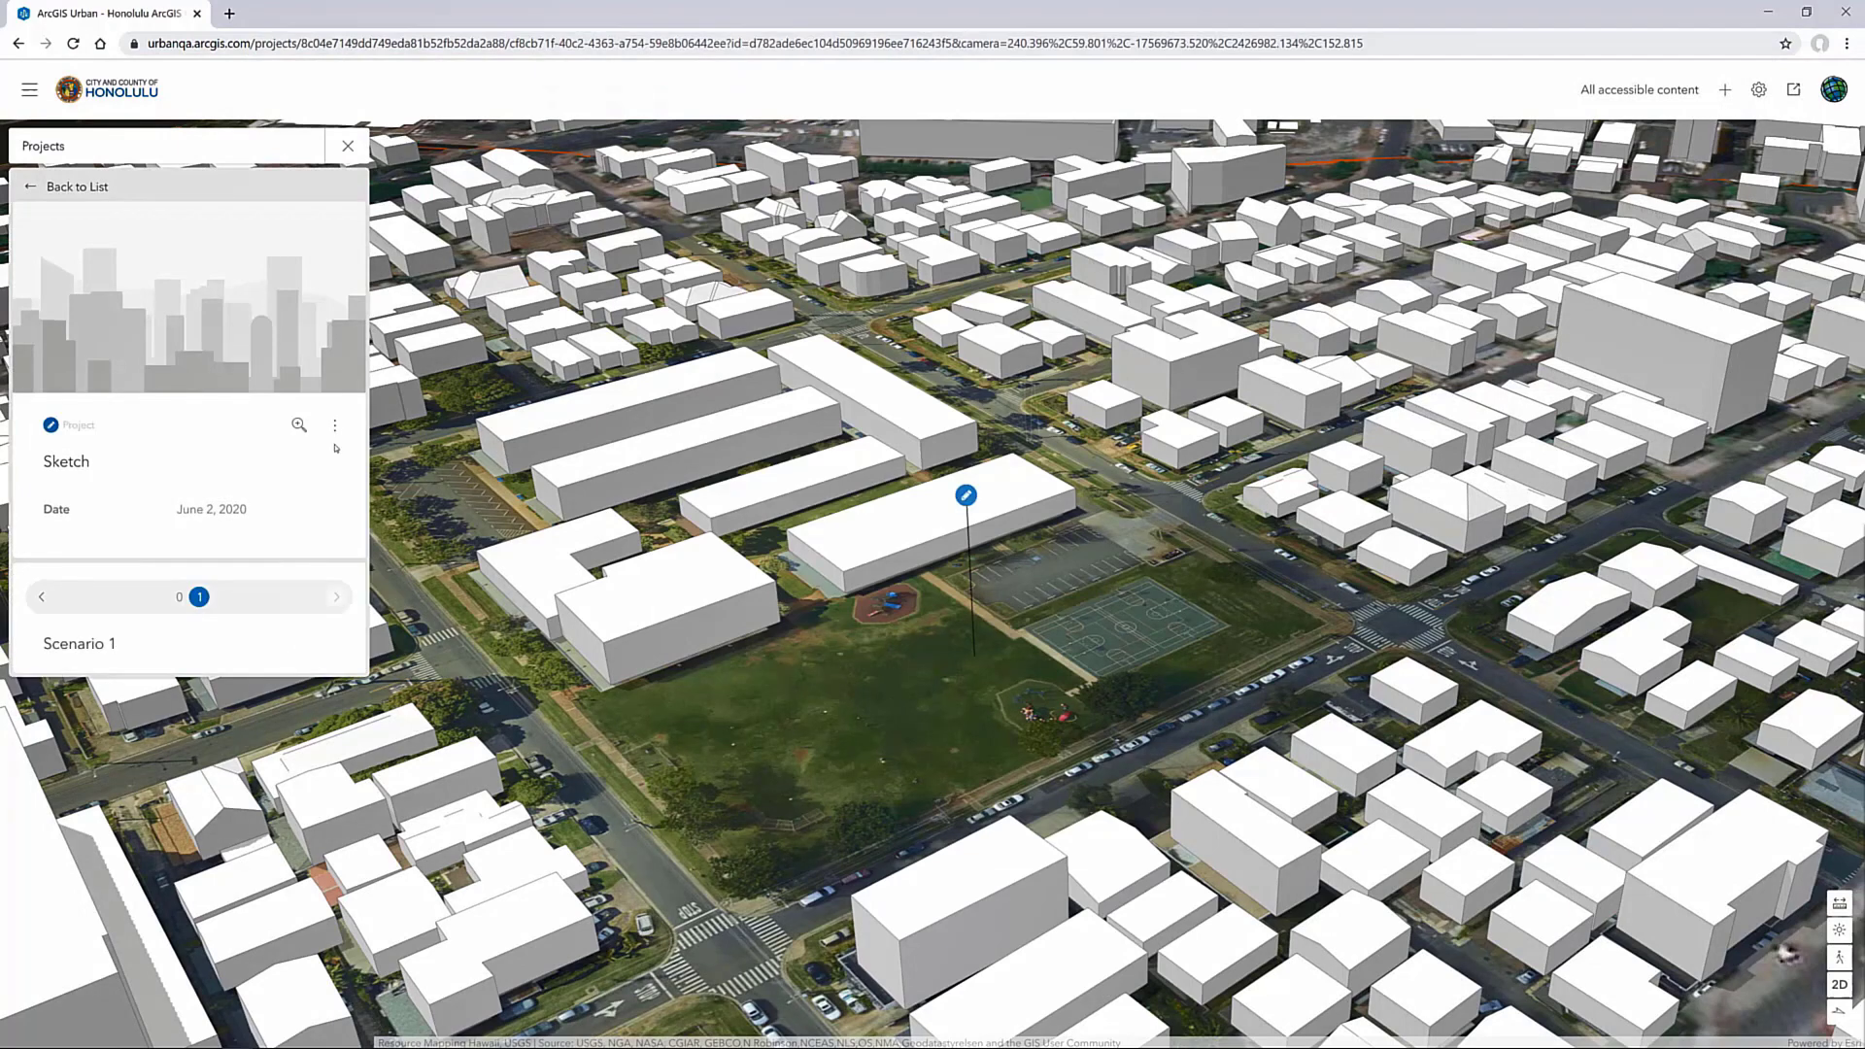
{"action": "left_click", "coordinate": [340, 489]}
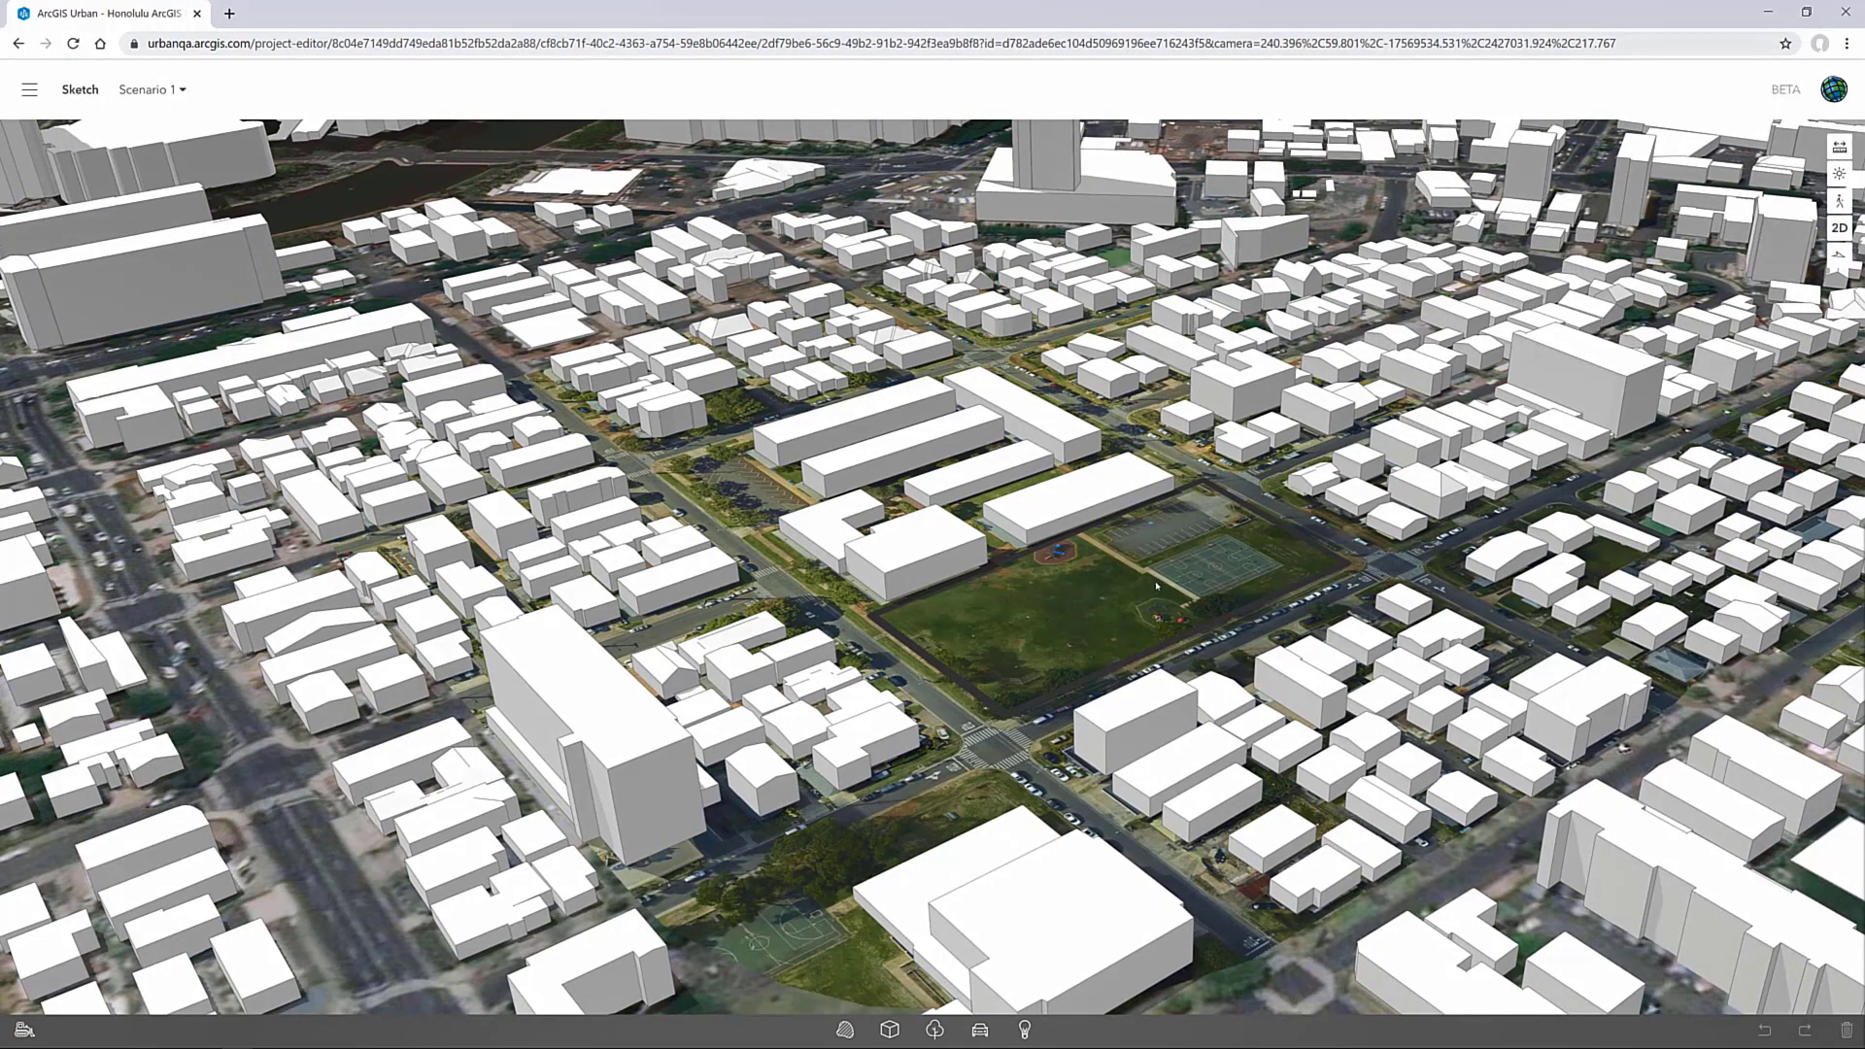
Sketch a 50 ft high rectangular building along the study area's edge next to the school, and check it by selecting it
{"action": "left_click", "coordinate": [890, 1030]}
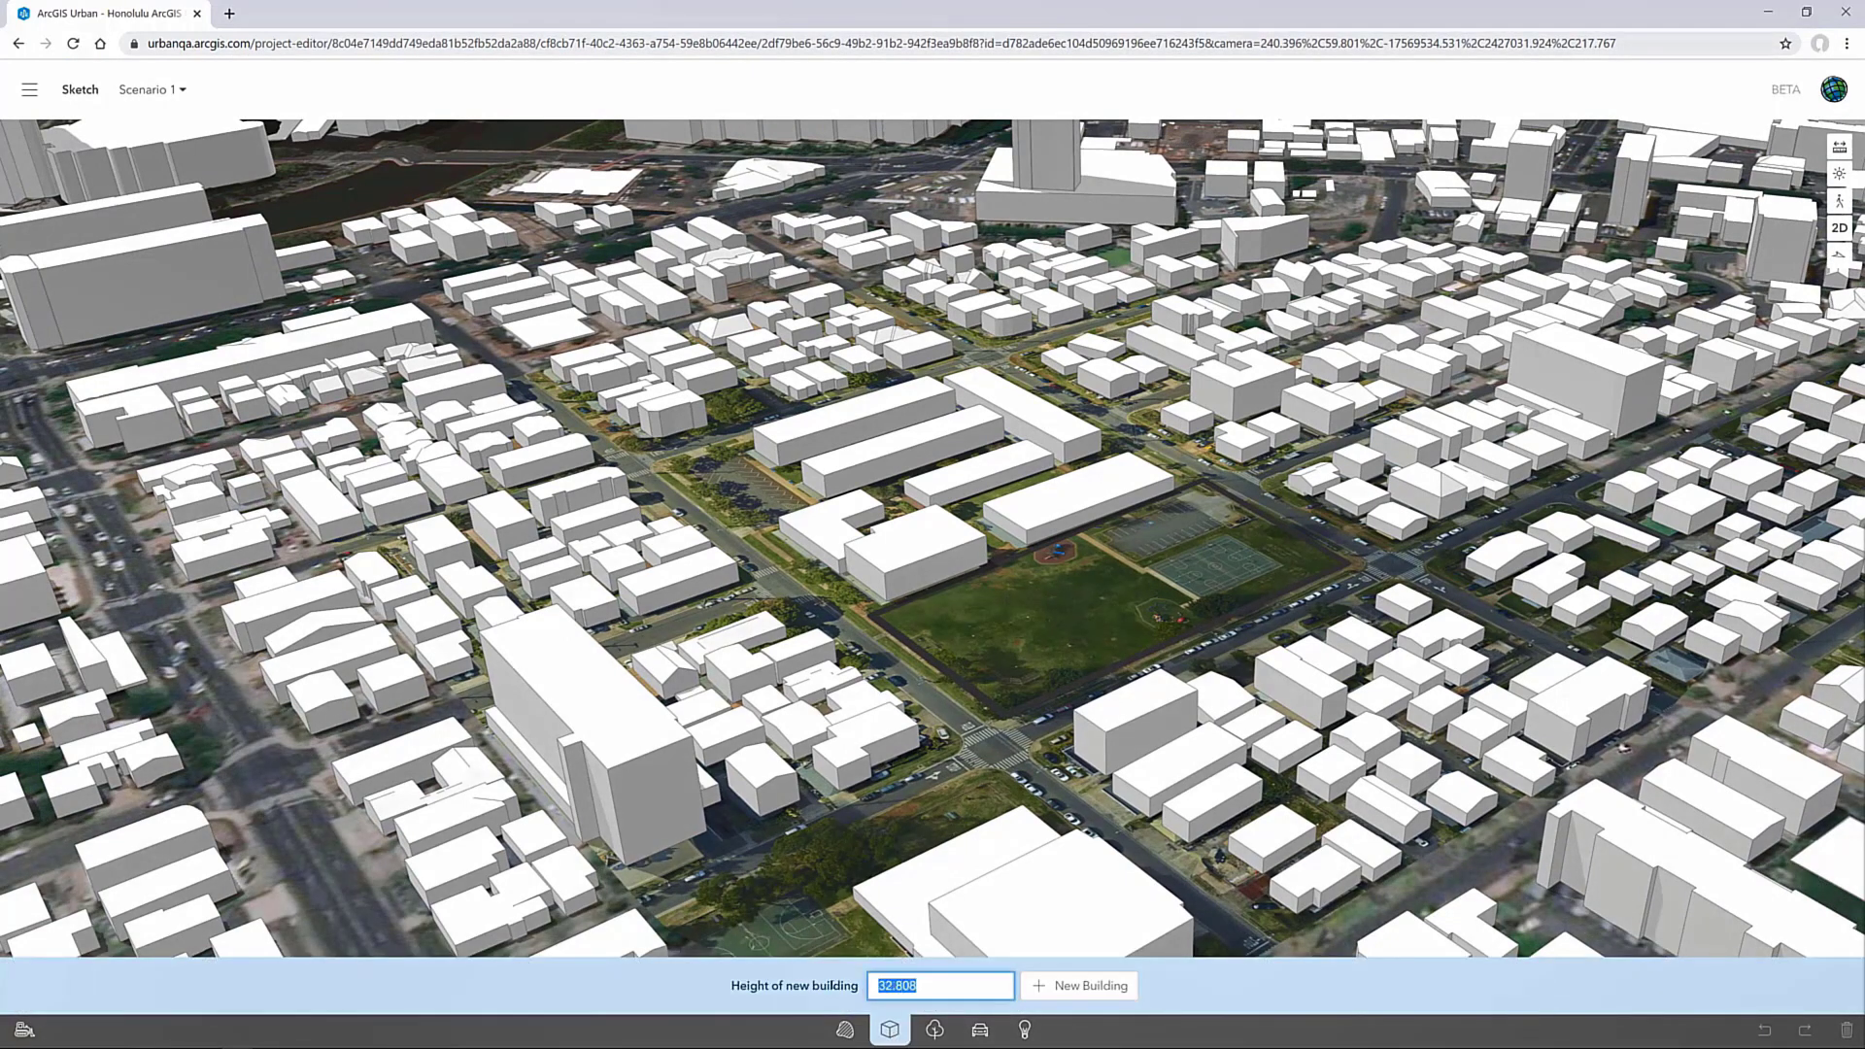
{"action": "left_click", "coordinate": [1073, 988]}
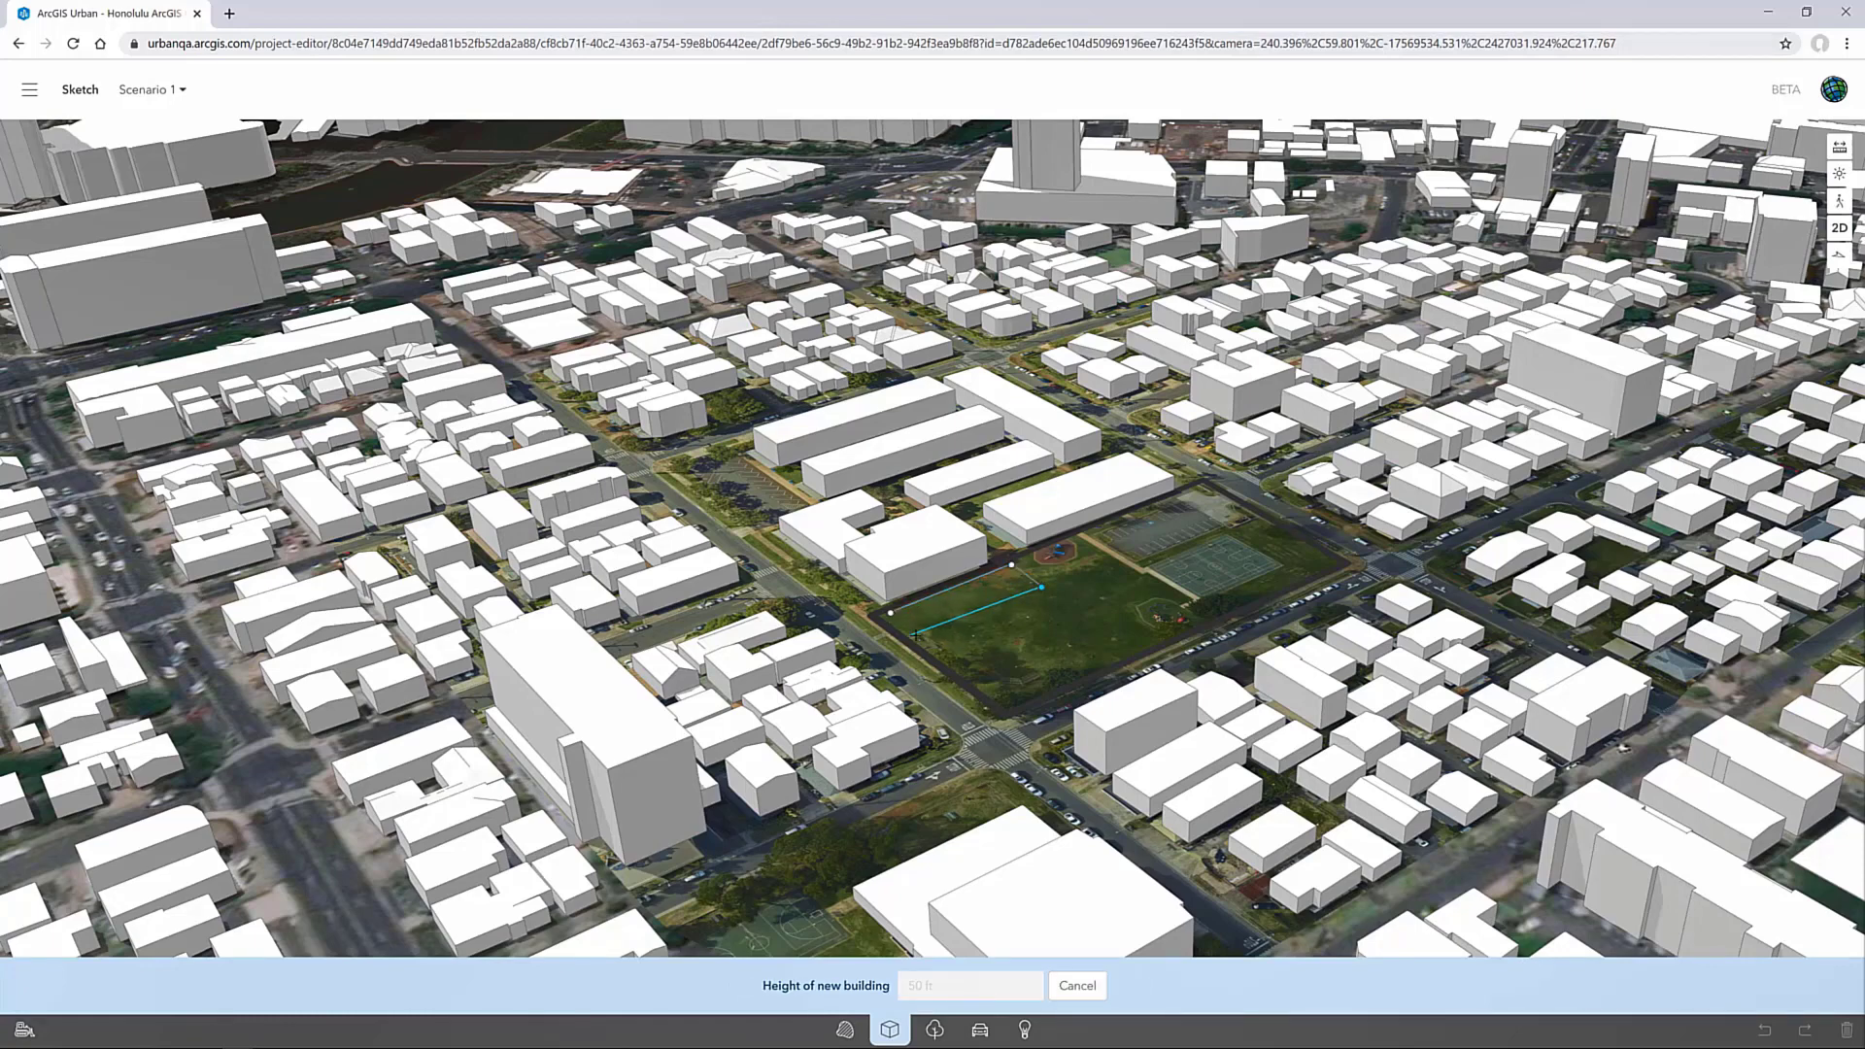
{"action": "left_click", "coordinate": [893, 620]}
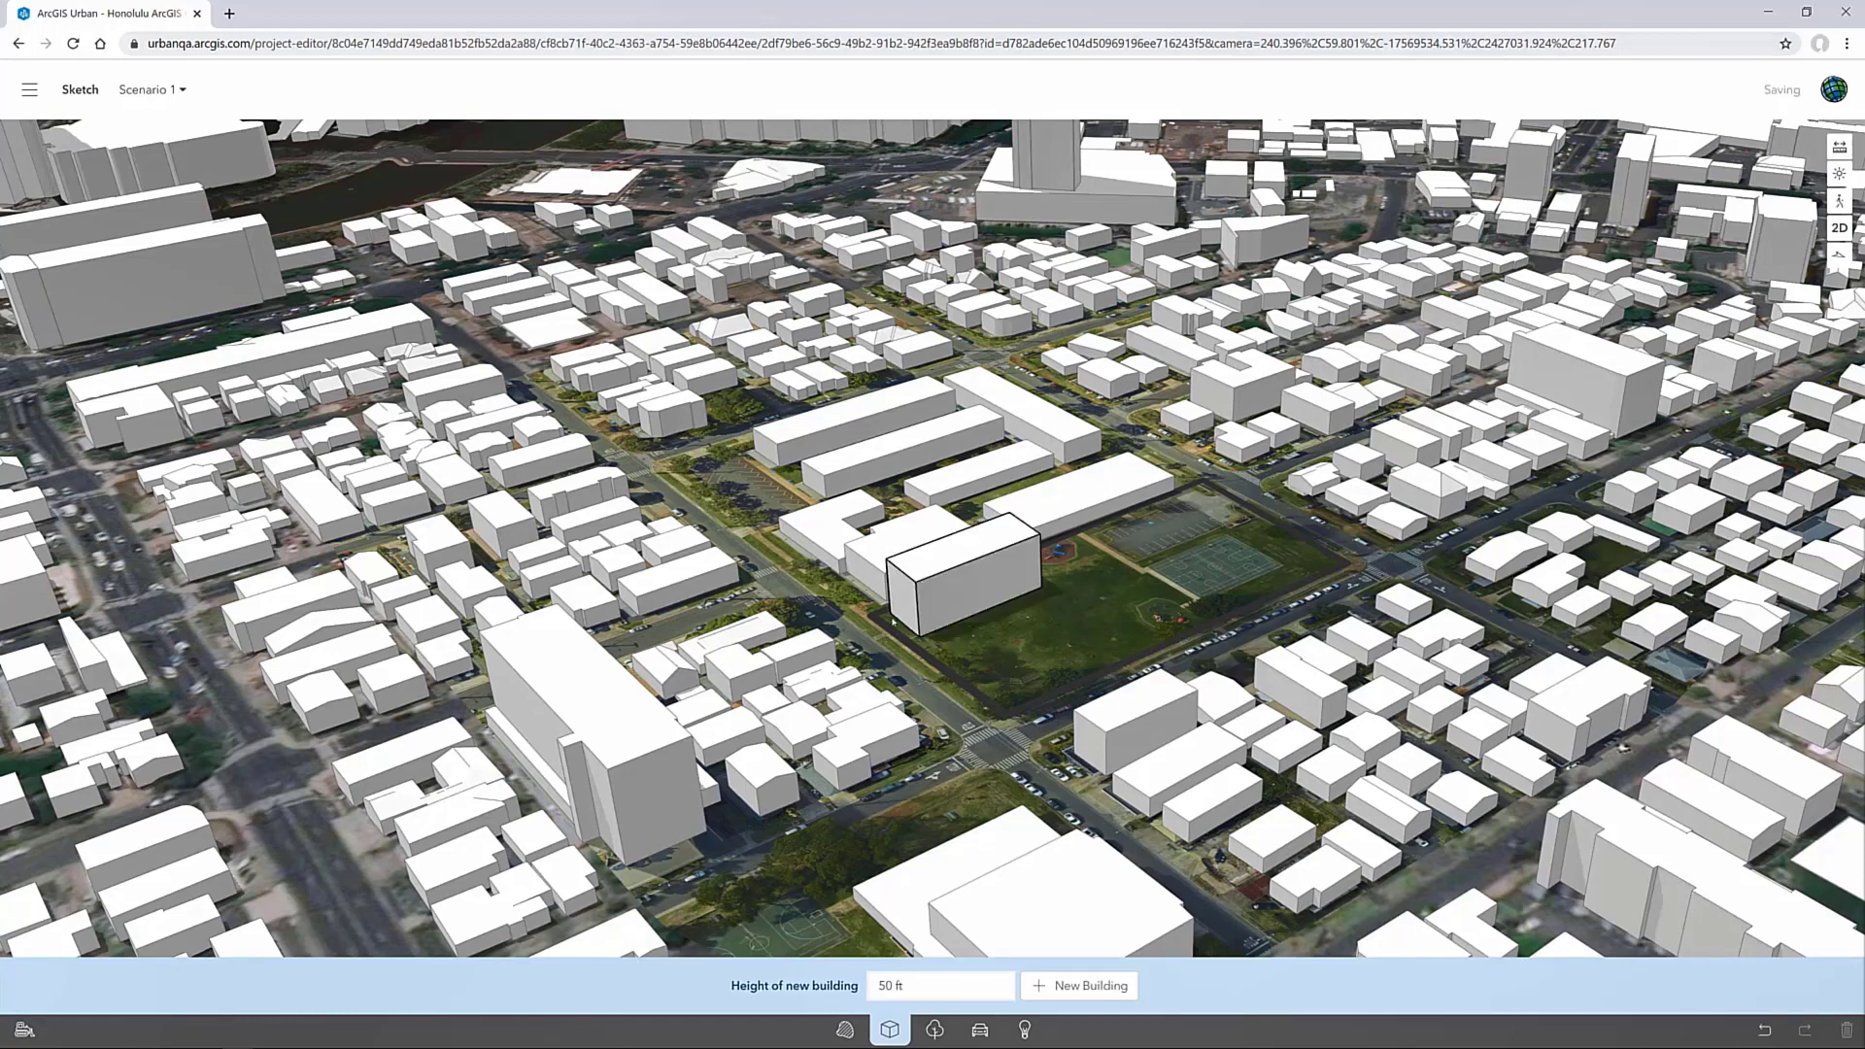
{"action": "left_click", "coordinate": [996, 589]}
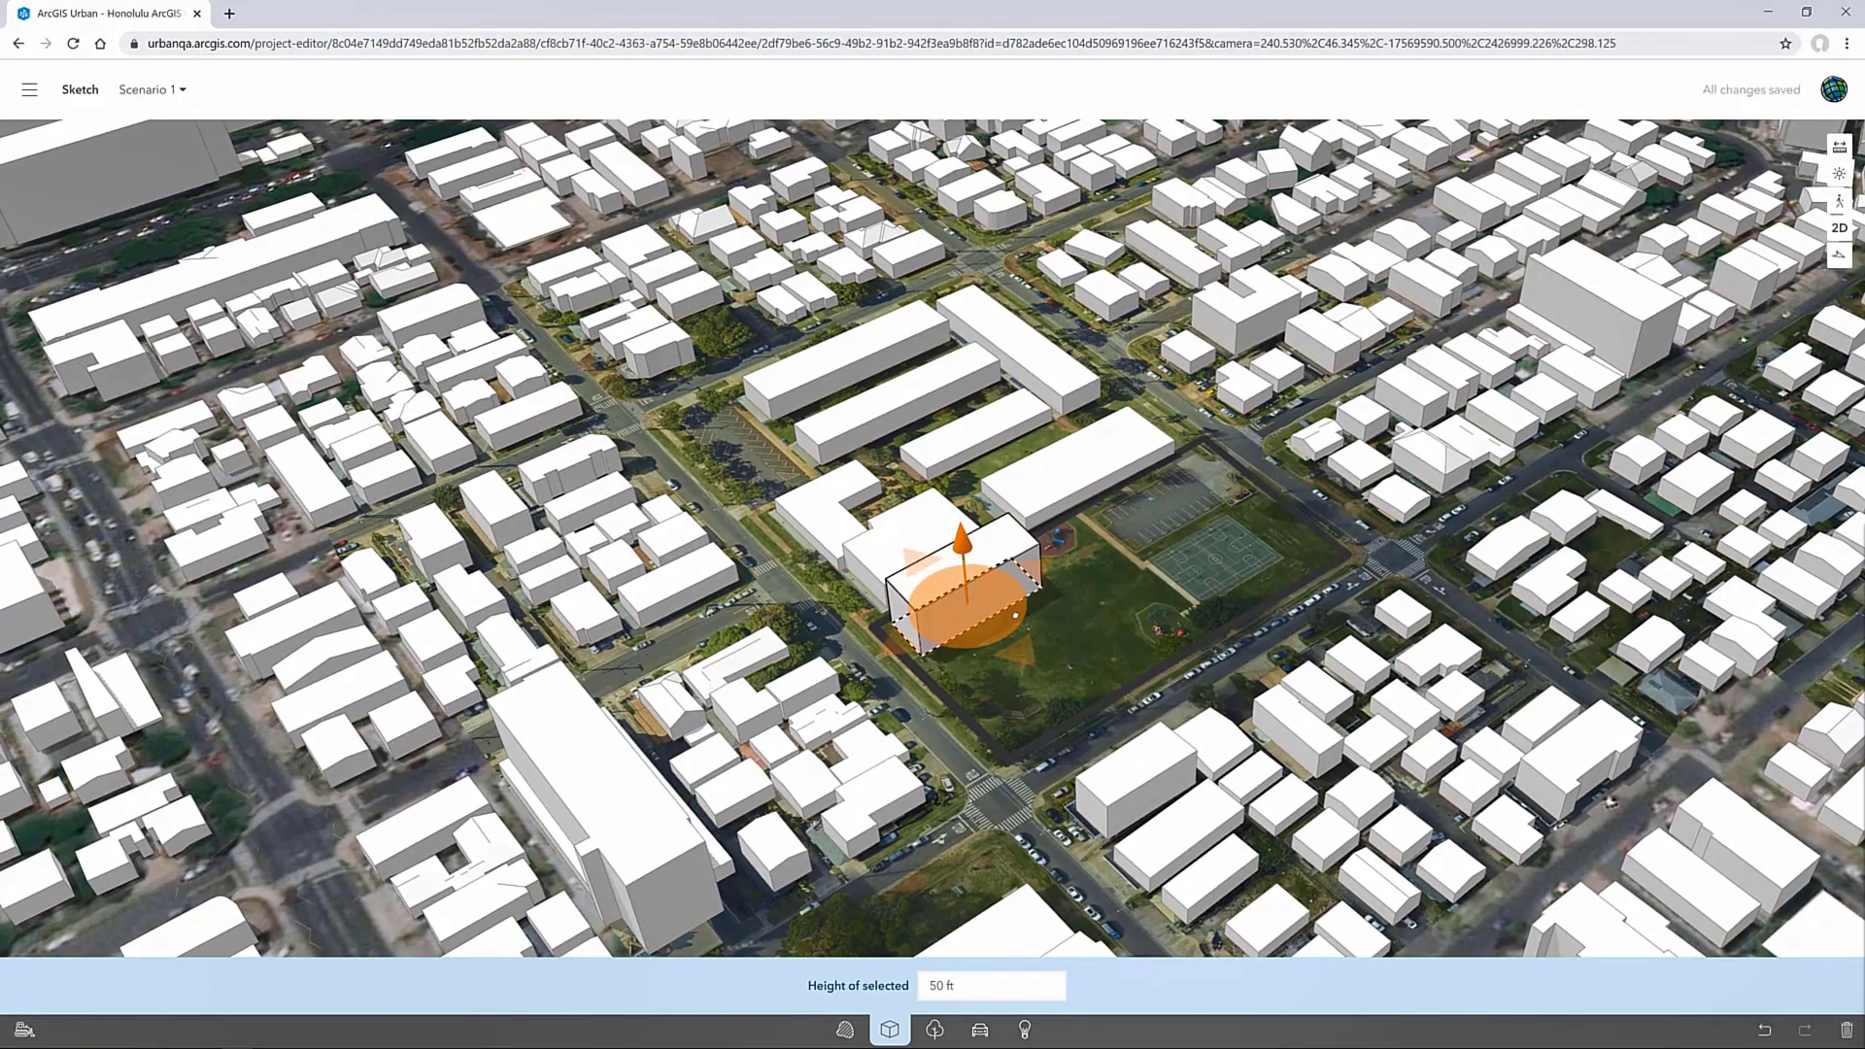
{"action": "left_click", "coordinate": [1023, 898]}
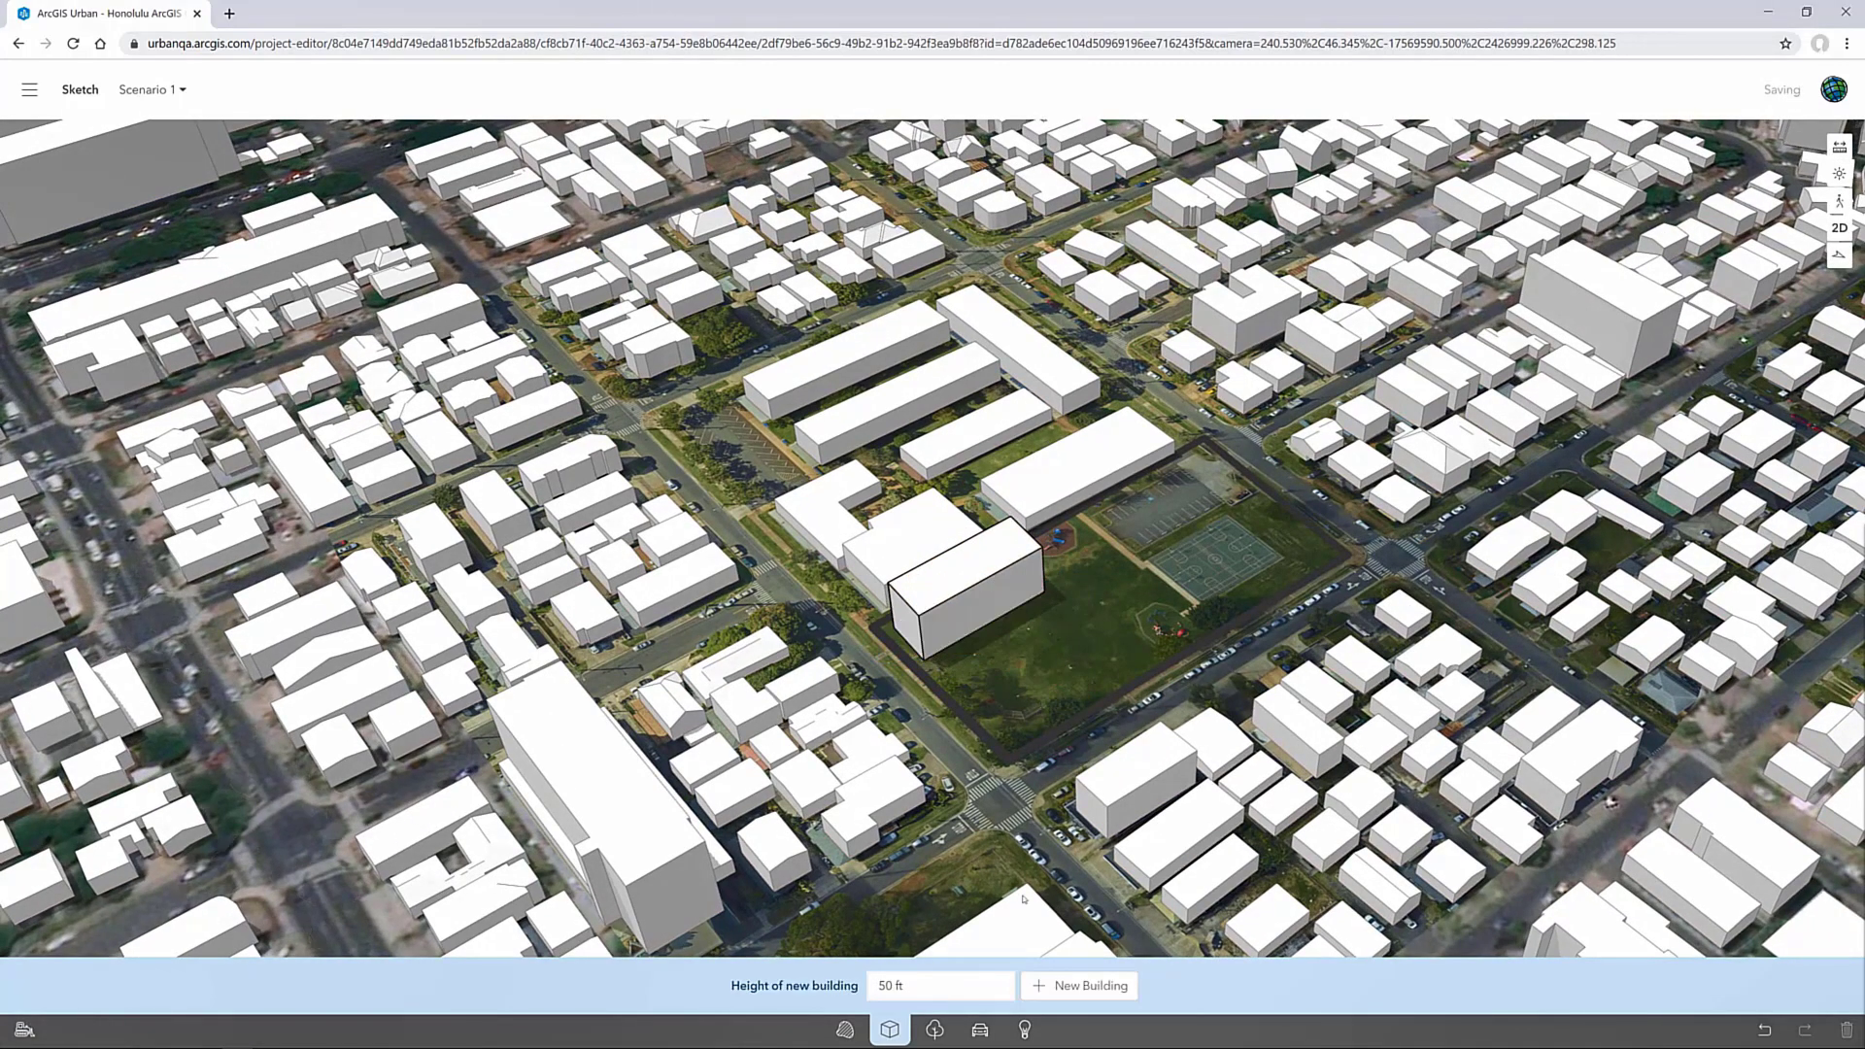
Sketch a narrow 150 ft high tower on one end of the 50 ft building's roof
{"action": "left_click", "coordinate": [837, 989]}
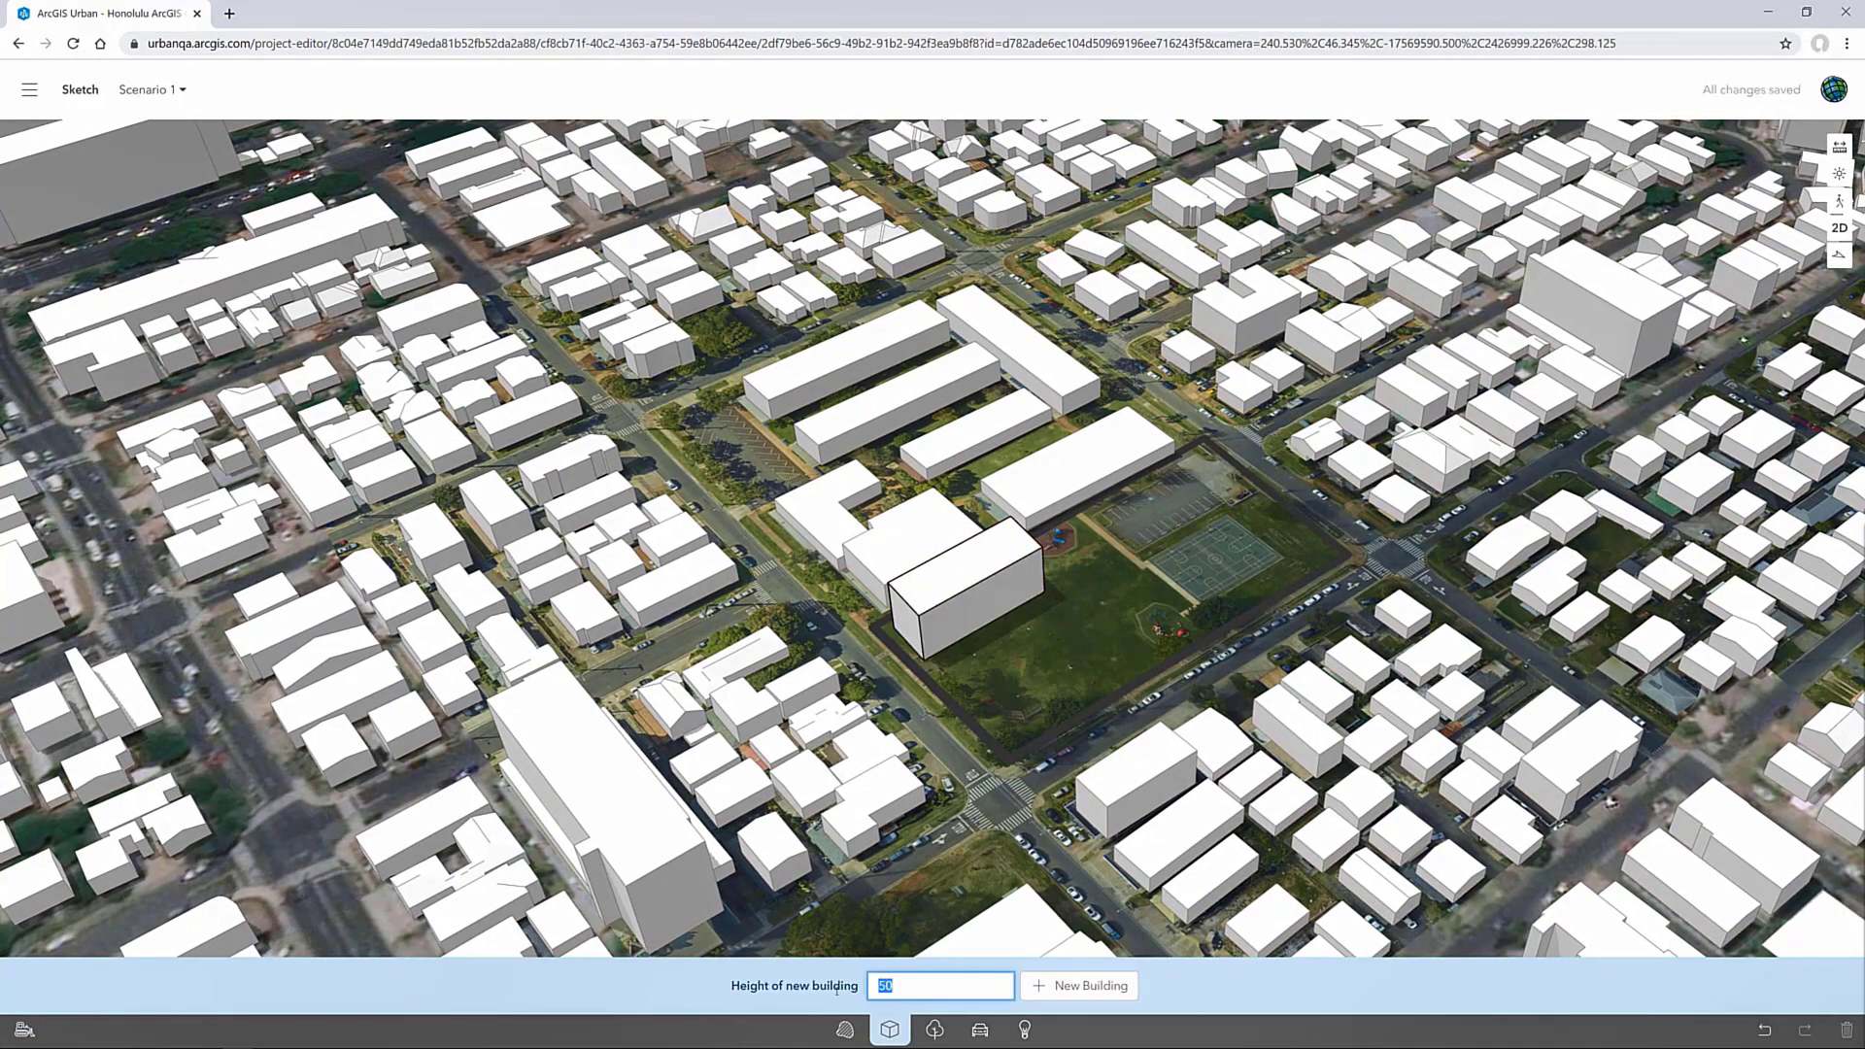
{"action": "left_click", "coordinate": [1057, 987]}
{"action": "left_click", "coordinate": [927, 563]}
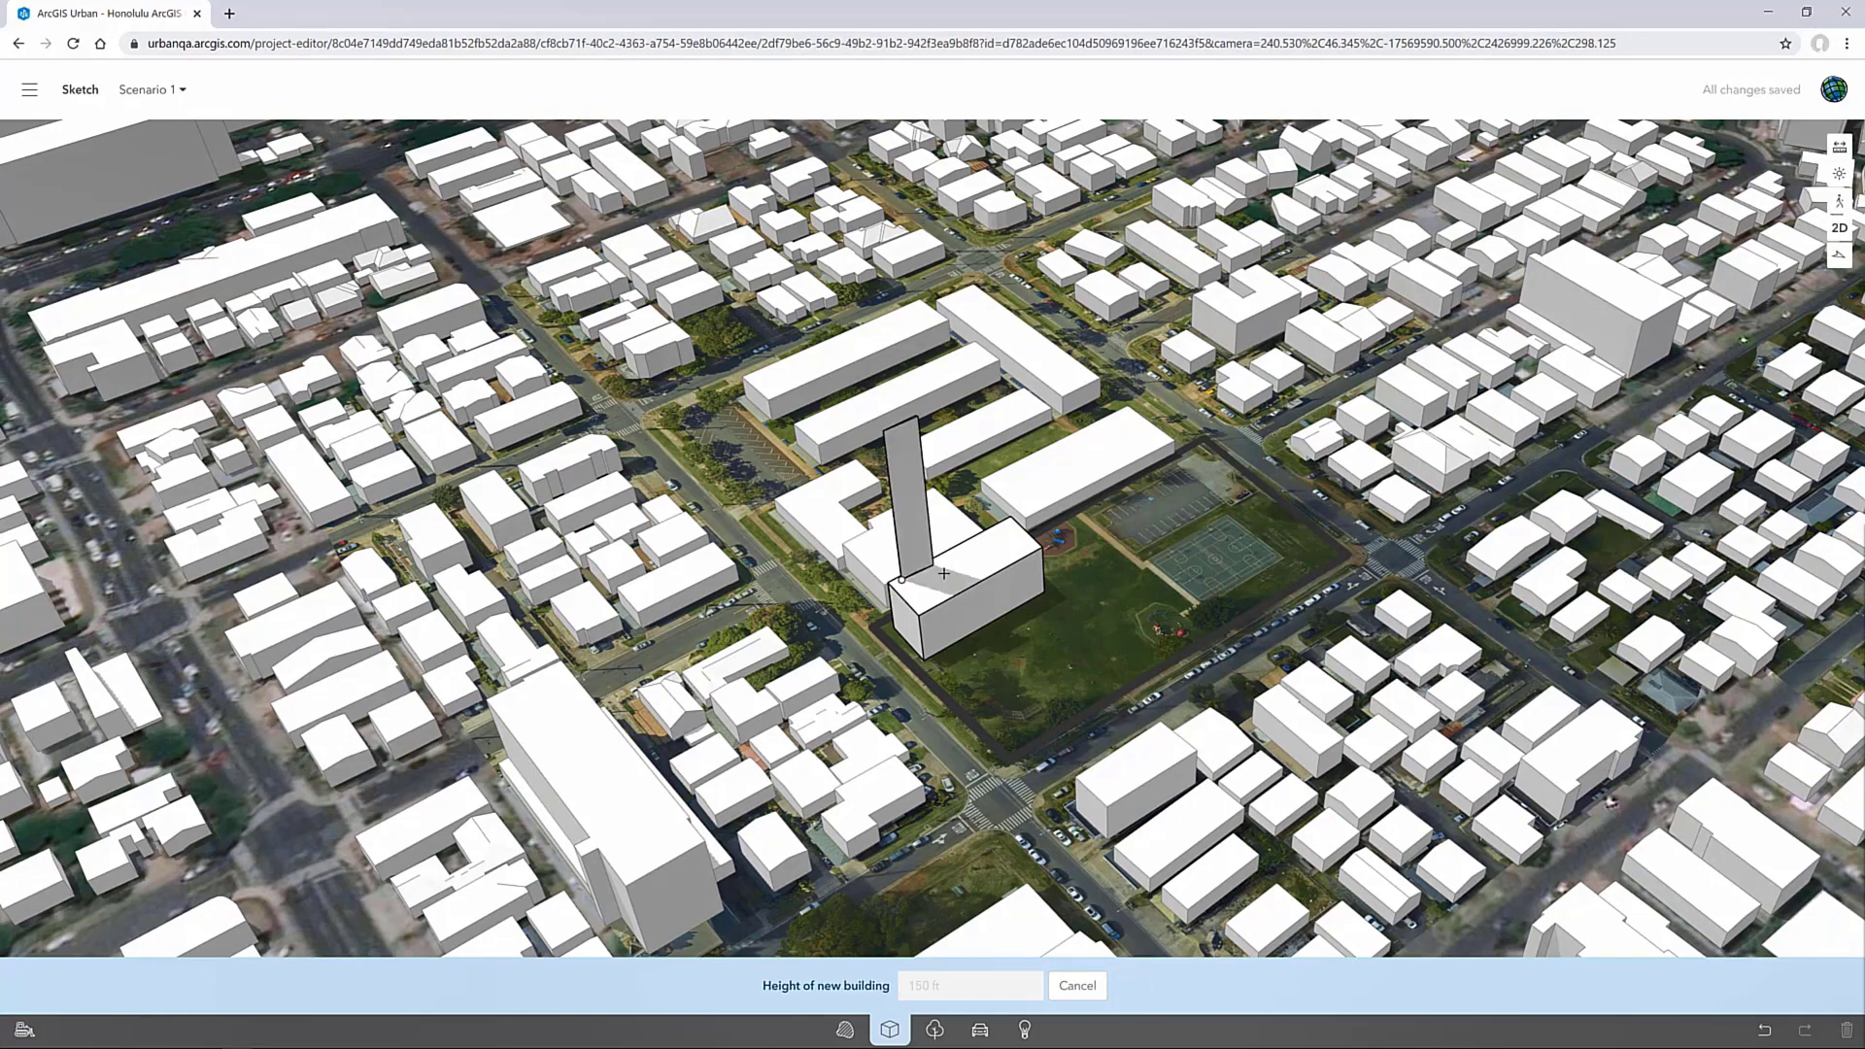
{"action": "double_click", "coordinate": [929, 588]}
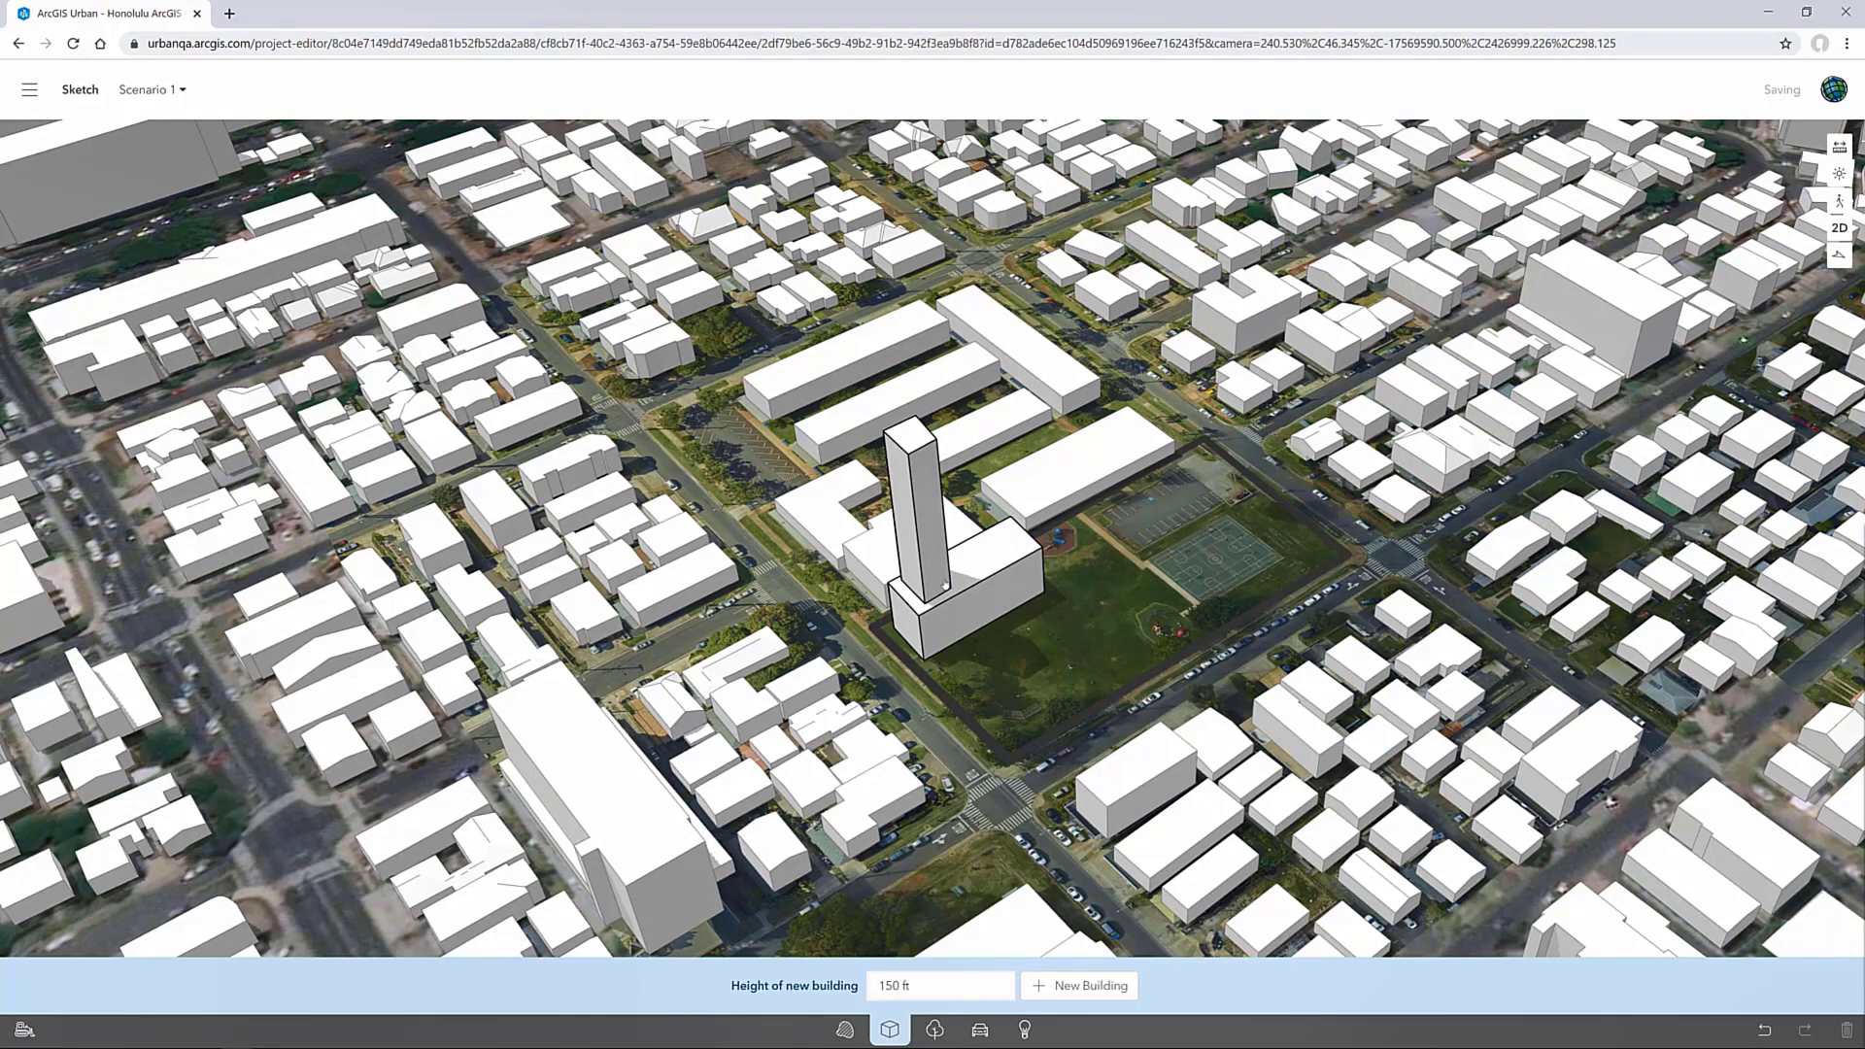
Move the tower along the base building's roof, and reshape it into a wider tower with a sloped top
{"action": "left_click", "coordinate": [945, 584]}
{"action": "scroll", "coordinate": [942, 582], "scroll_direction": "up", "scroll_amount": 3}
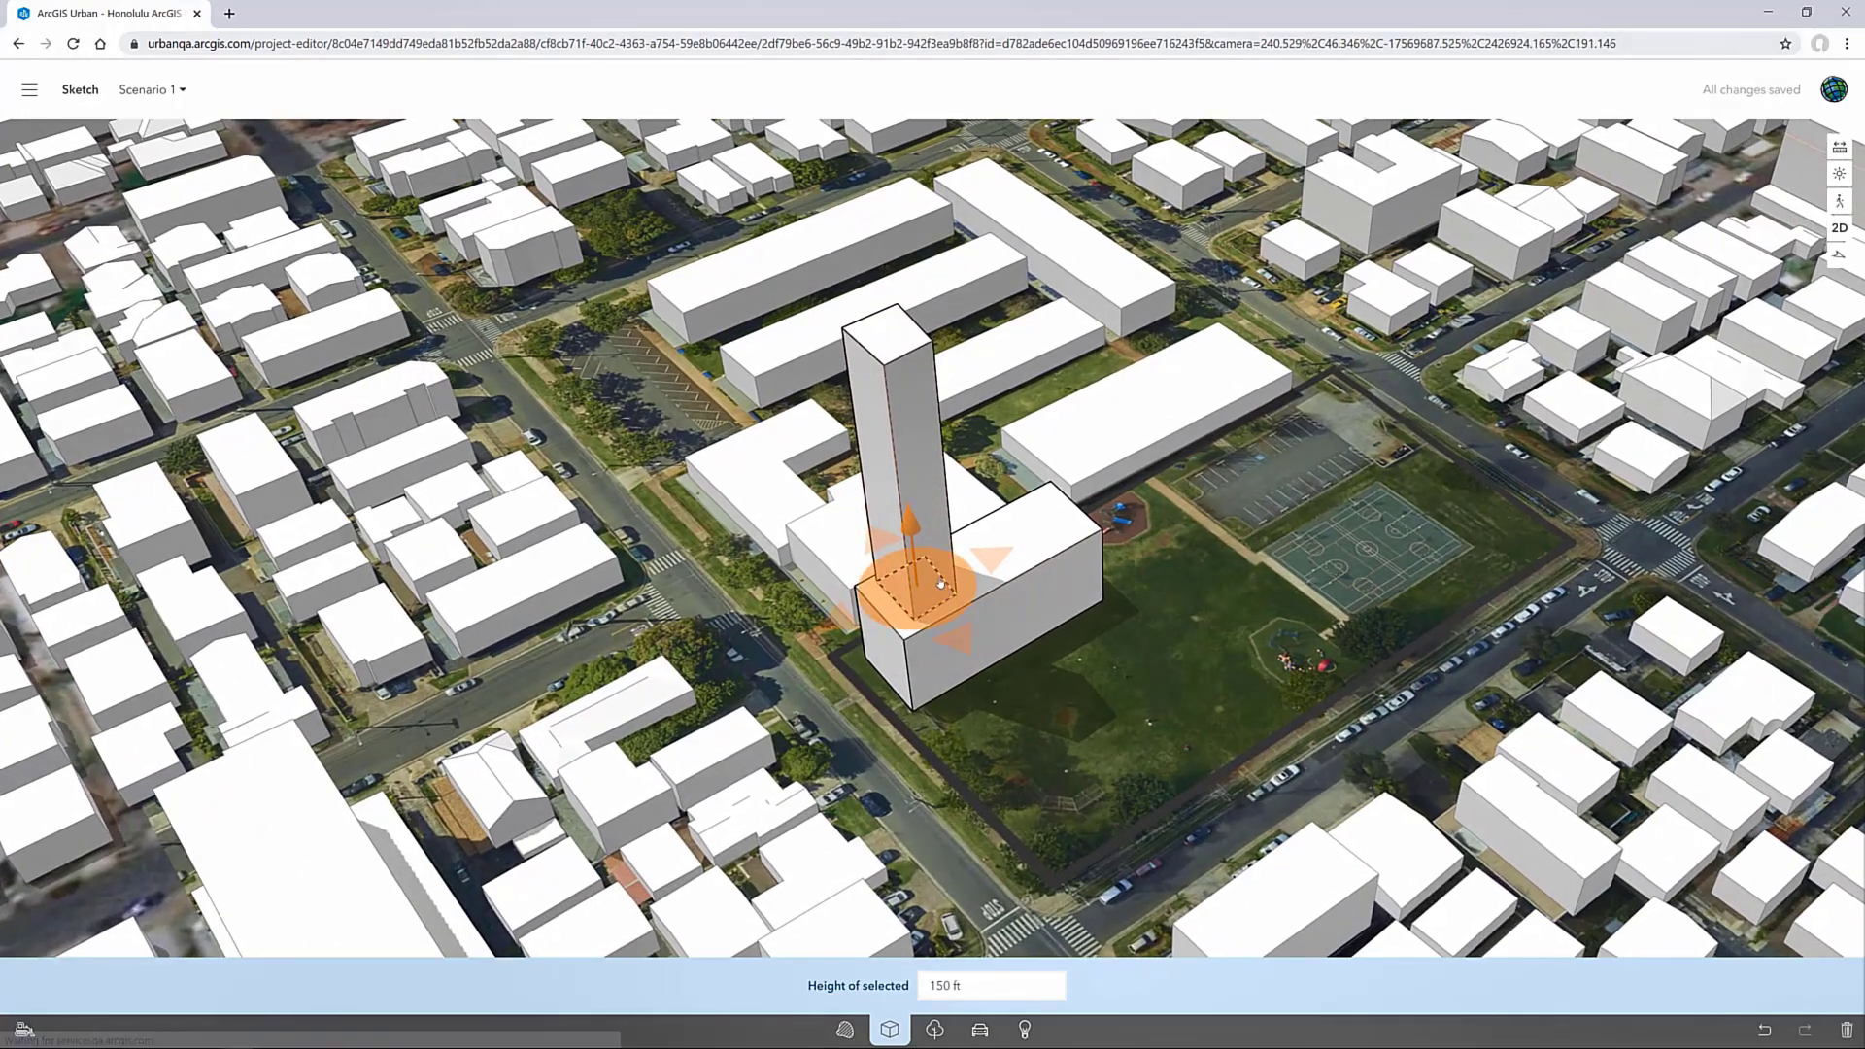
{"action": "left_click_drag", "start_coordinate": [927, 580], "coordinate": [1043, 523]}
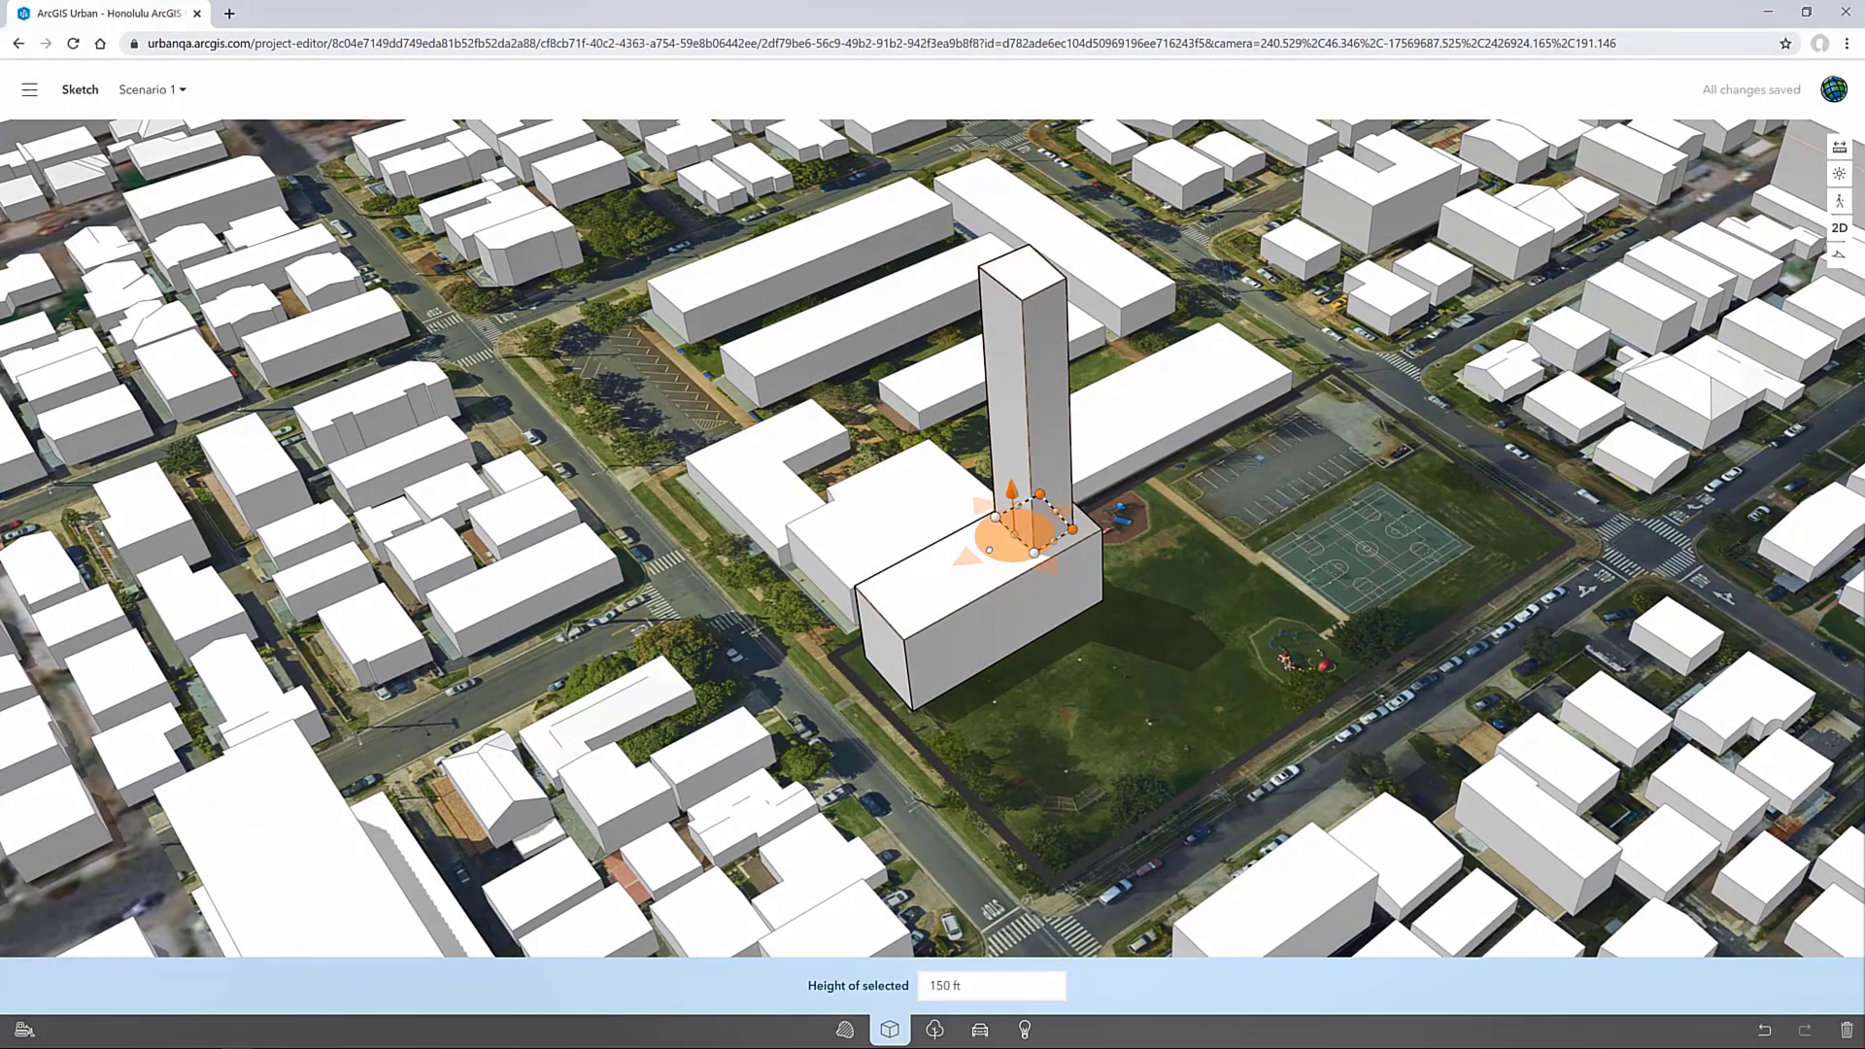
{"action": "left_click_drag", "start_coordinate": [1015, 534], "coordinate": [939, 622]}
{"action": "left_click", "coordinate": [1139, 697]}
{"action": "right_click_drag", "start_coordinate": [1139, 697], "coordinate": [1149, 706]}
Place three large trees in the study area, one beside the tower and two near the basketball court's far corner
{"action": "left_click", "coordinate": [935, 1028]}
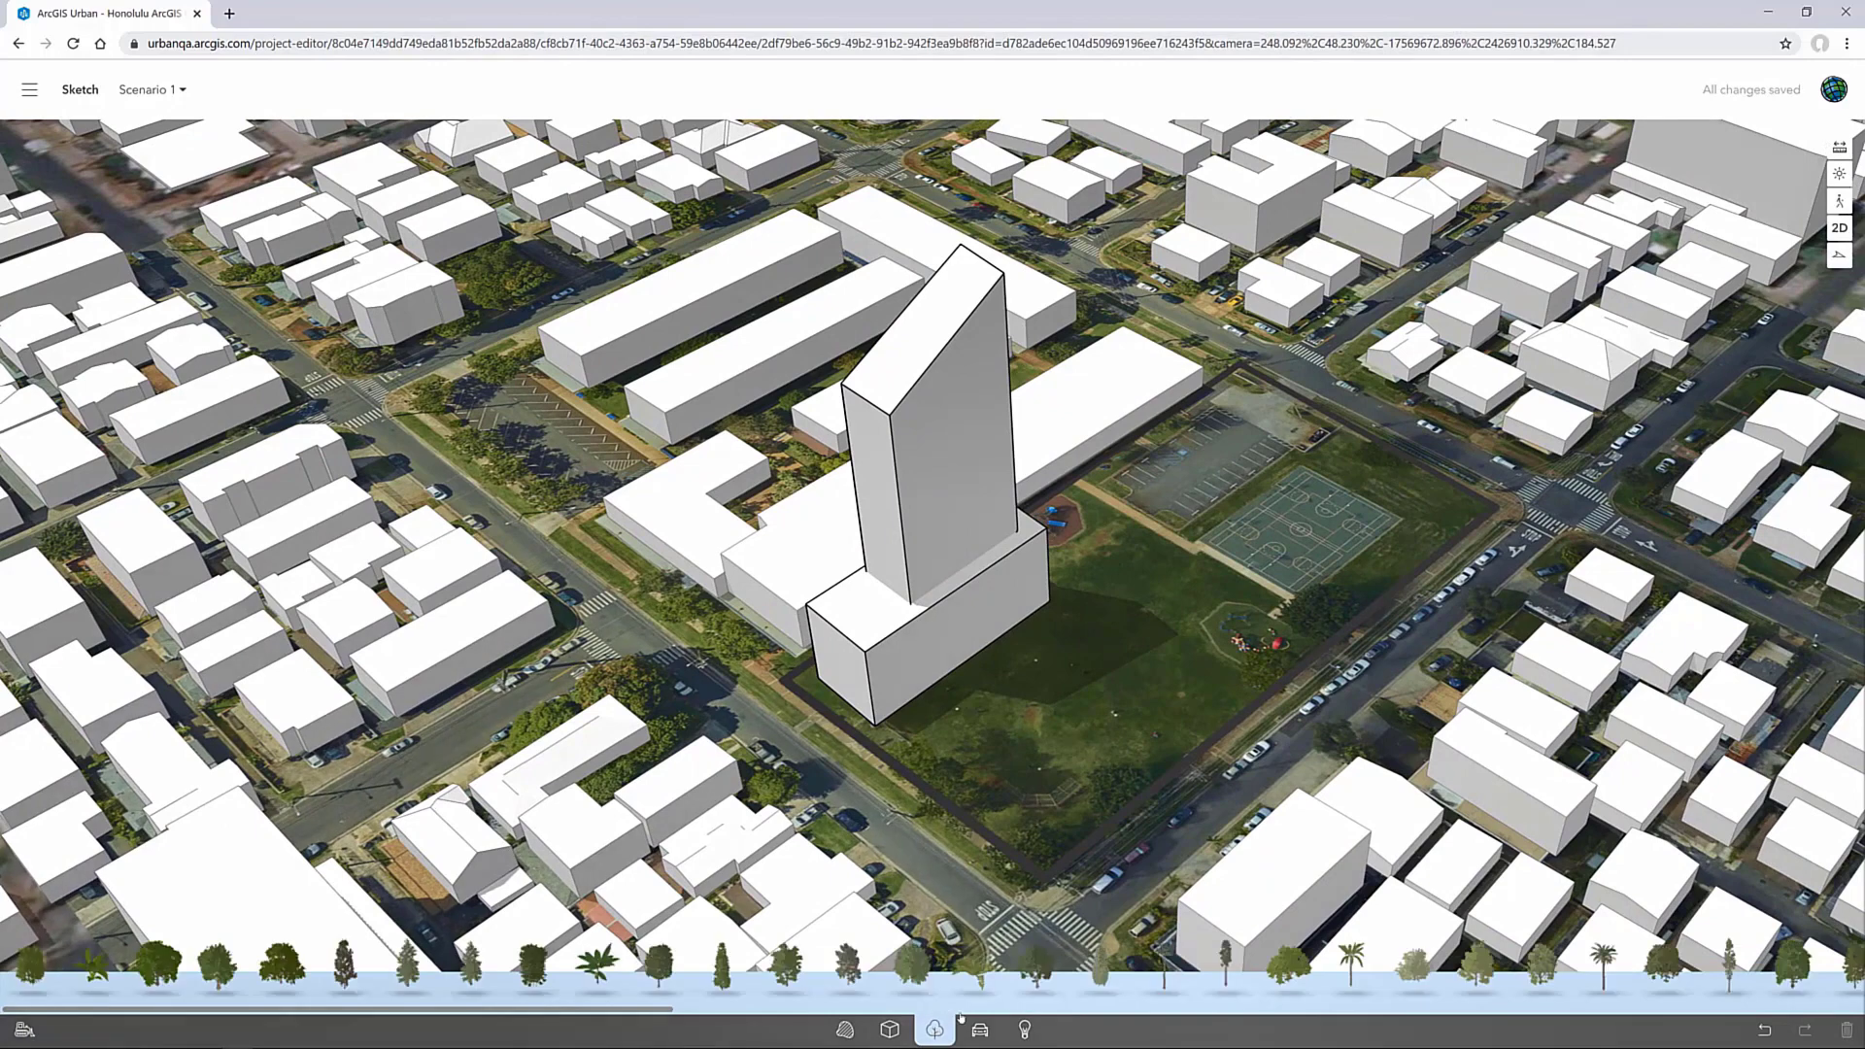
{"action": "left_click", "coordinate": [1109, 544]}
{"action": "left_click", "coordinate": [1352, 490]}
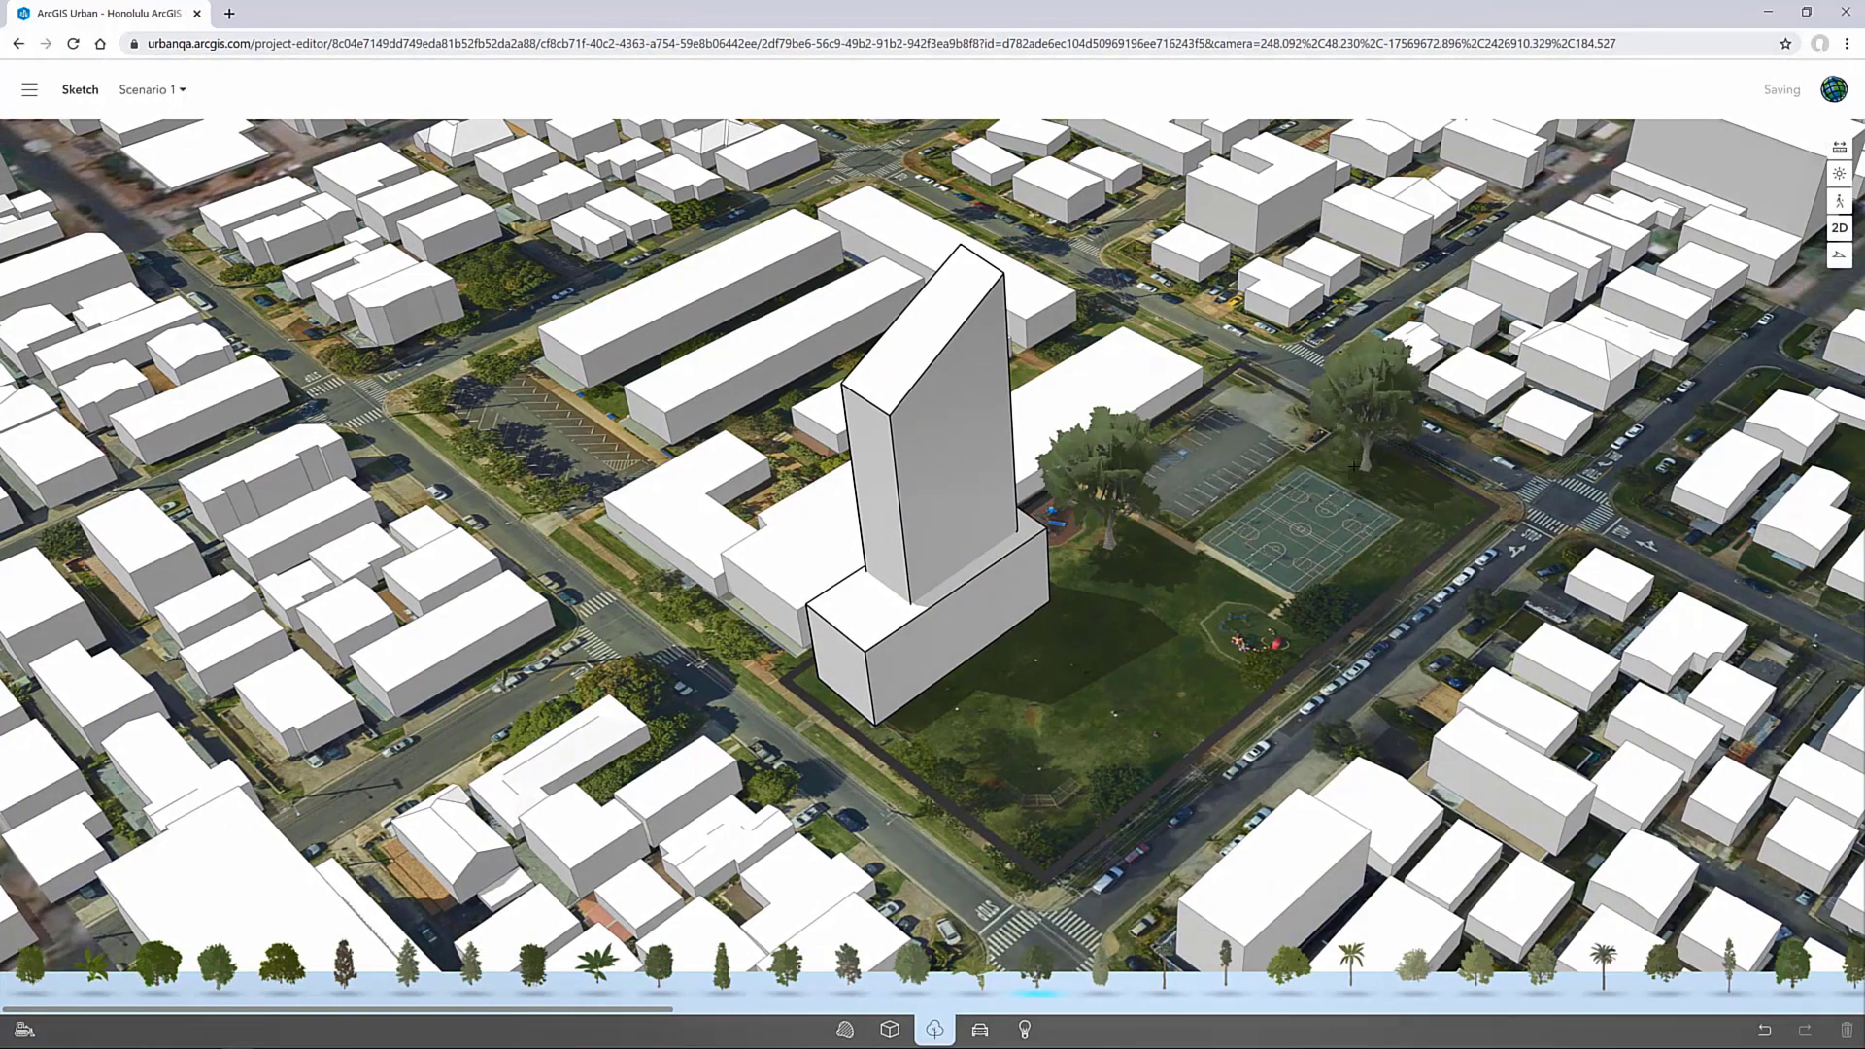
{"action": "left_click", "coordinate": [1430, 502]}
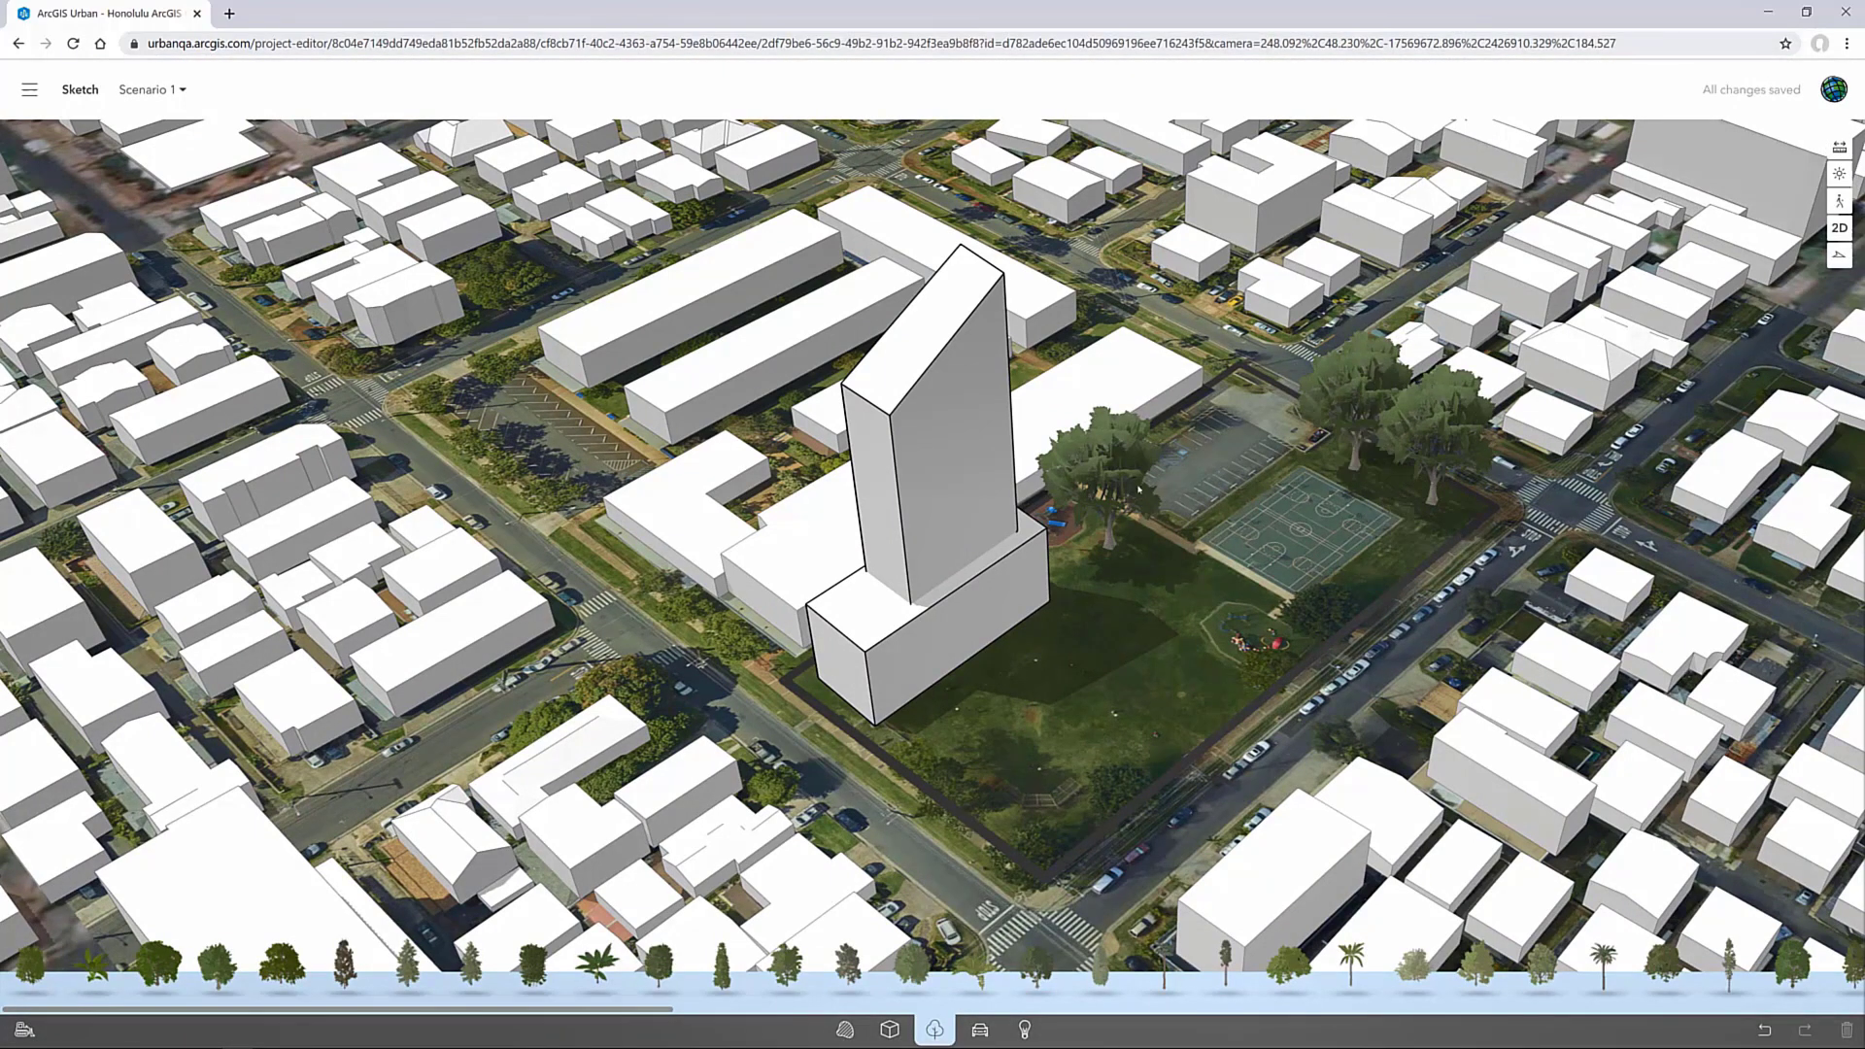
Rotate the tree beside the tower and select the tree nearest the street corner
{"action": "left_click", "coordinate": [1137, 488]}
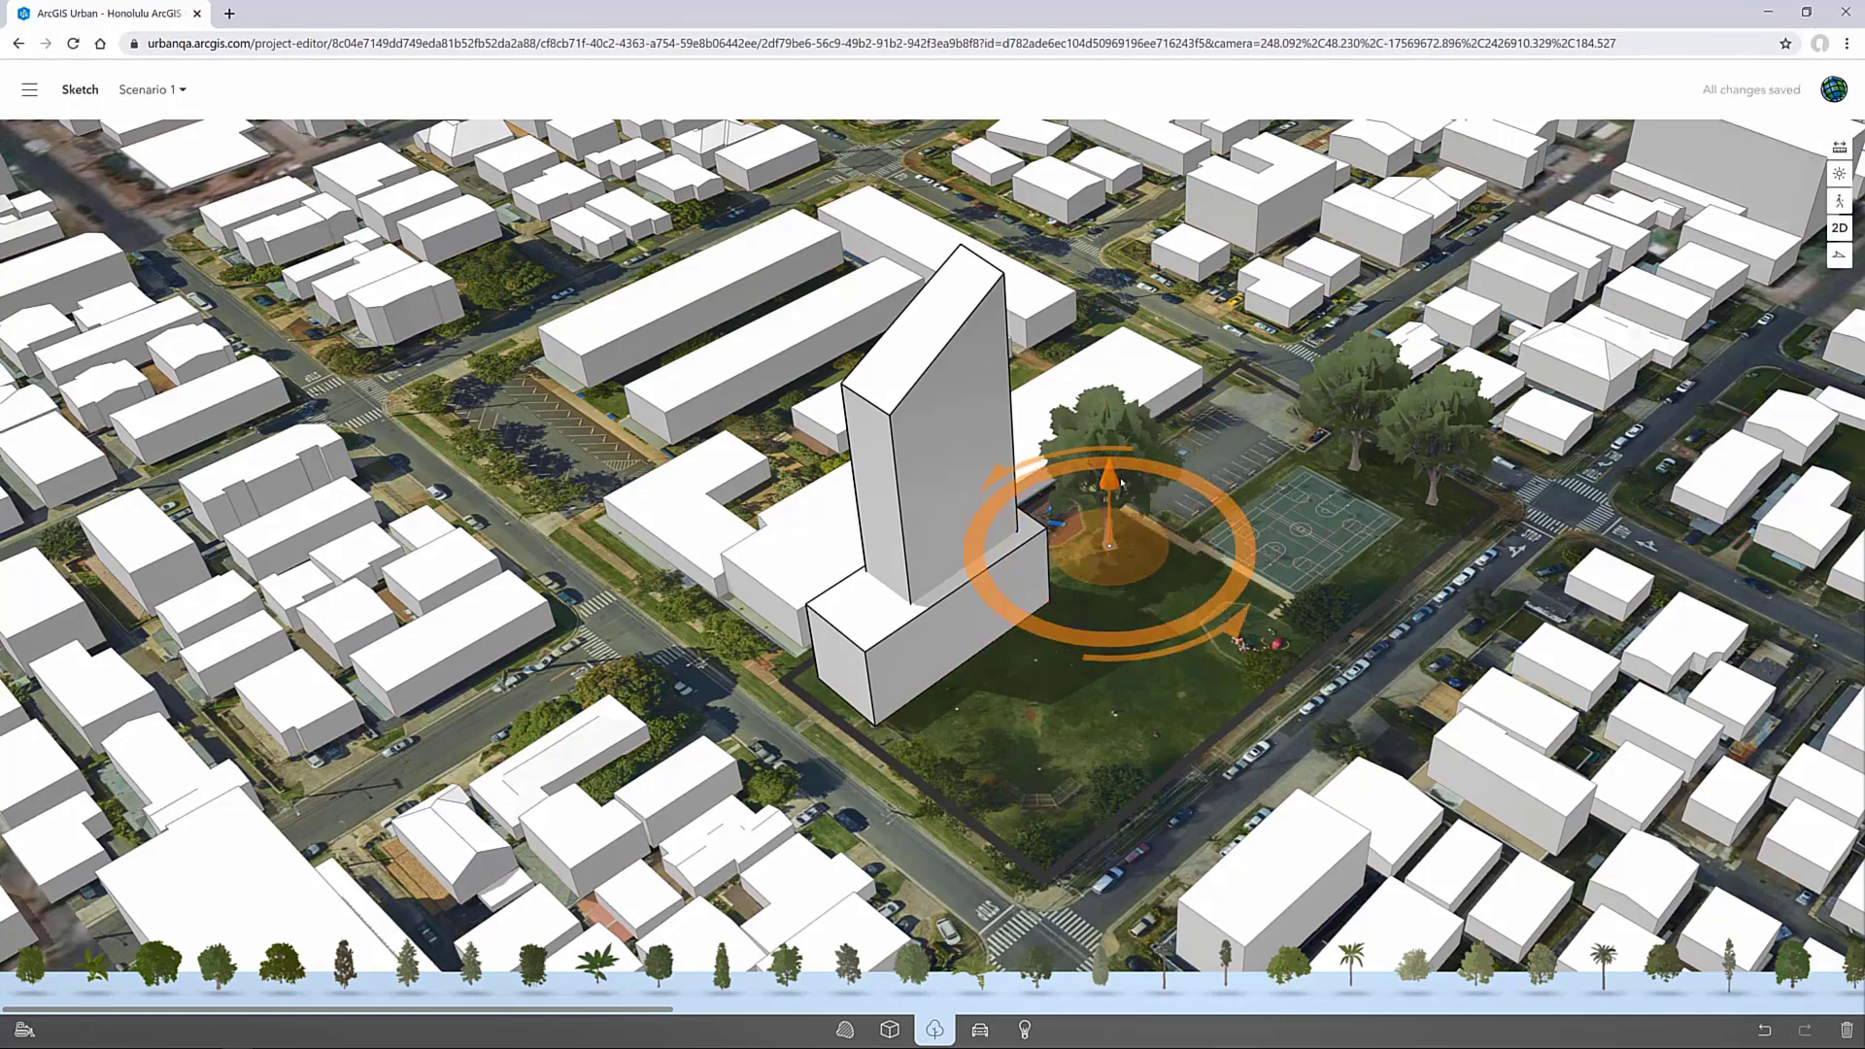
{"action": "left_click_drag", "start_coordinate": [1120, 481], "coordinate": [1108, 478]}
{"action": "left_click", "coordinate": [1439, 462]}
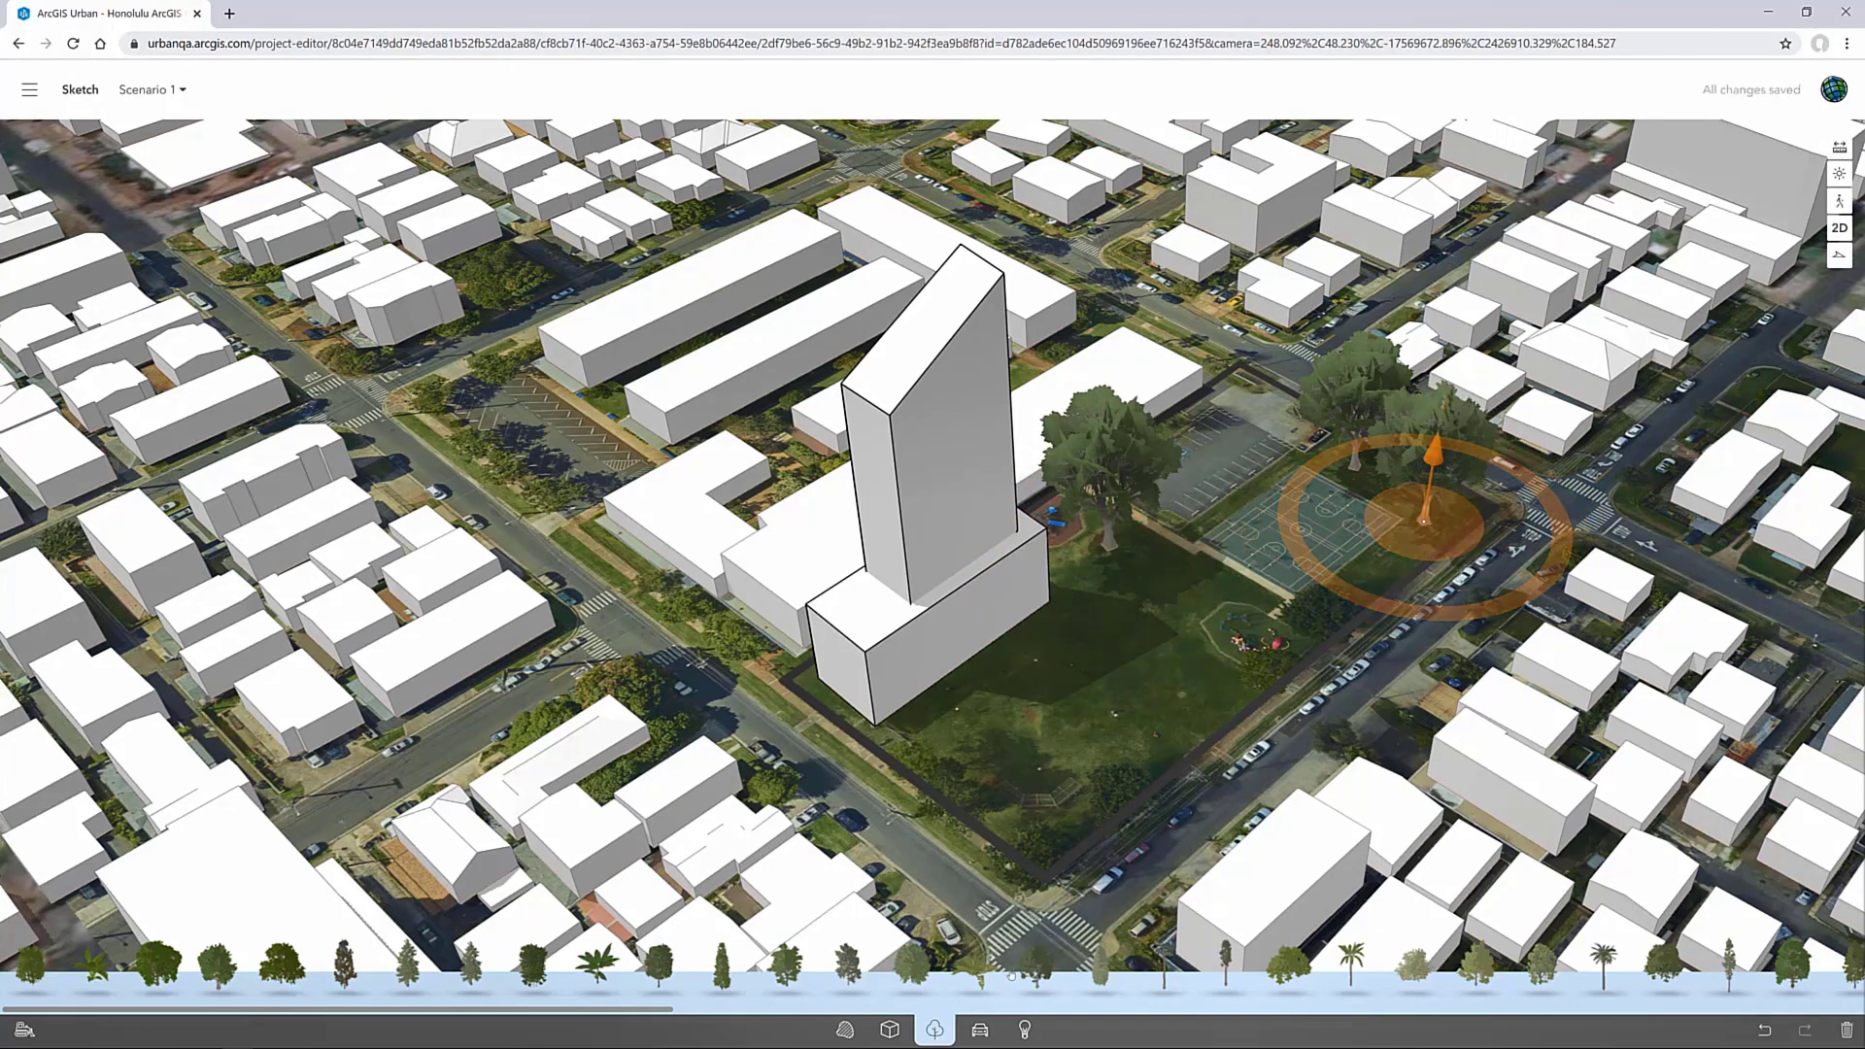
Place a yellow dump truck on the lawn between the new building and the street
{"action": "left_click", "coordinate": [980, 1029]}
{"action": "scroll", "coordinate": [1193, 755], "scroll_direction": "up", "scroll_amount": 5}
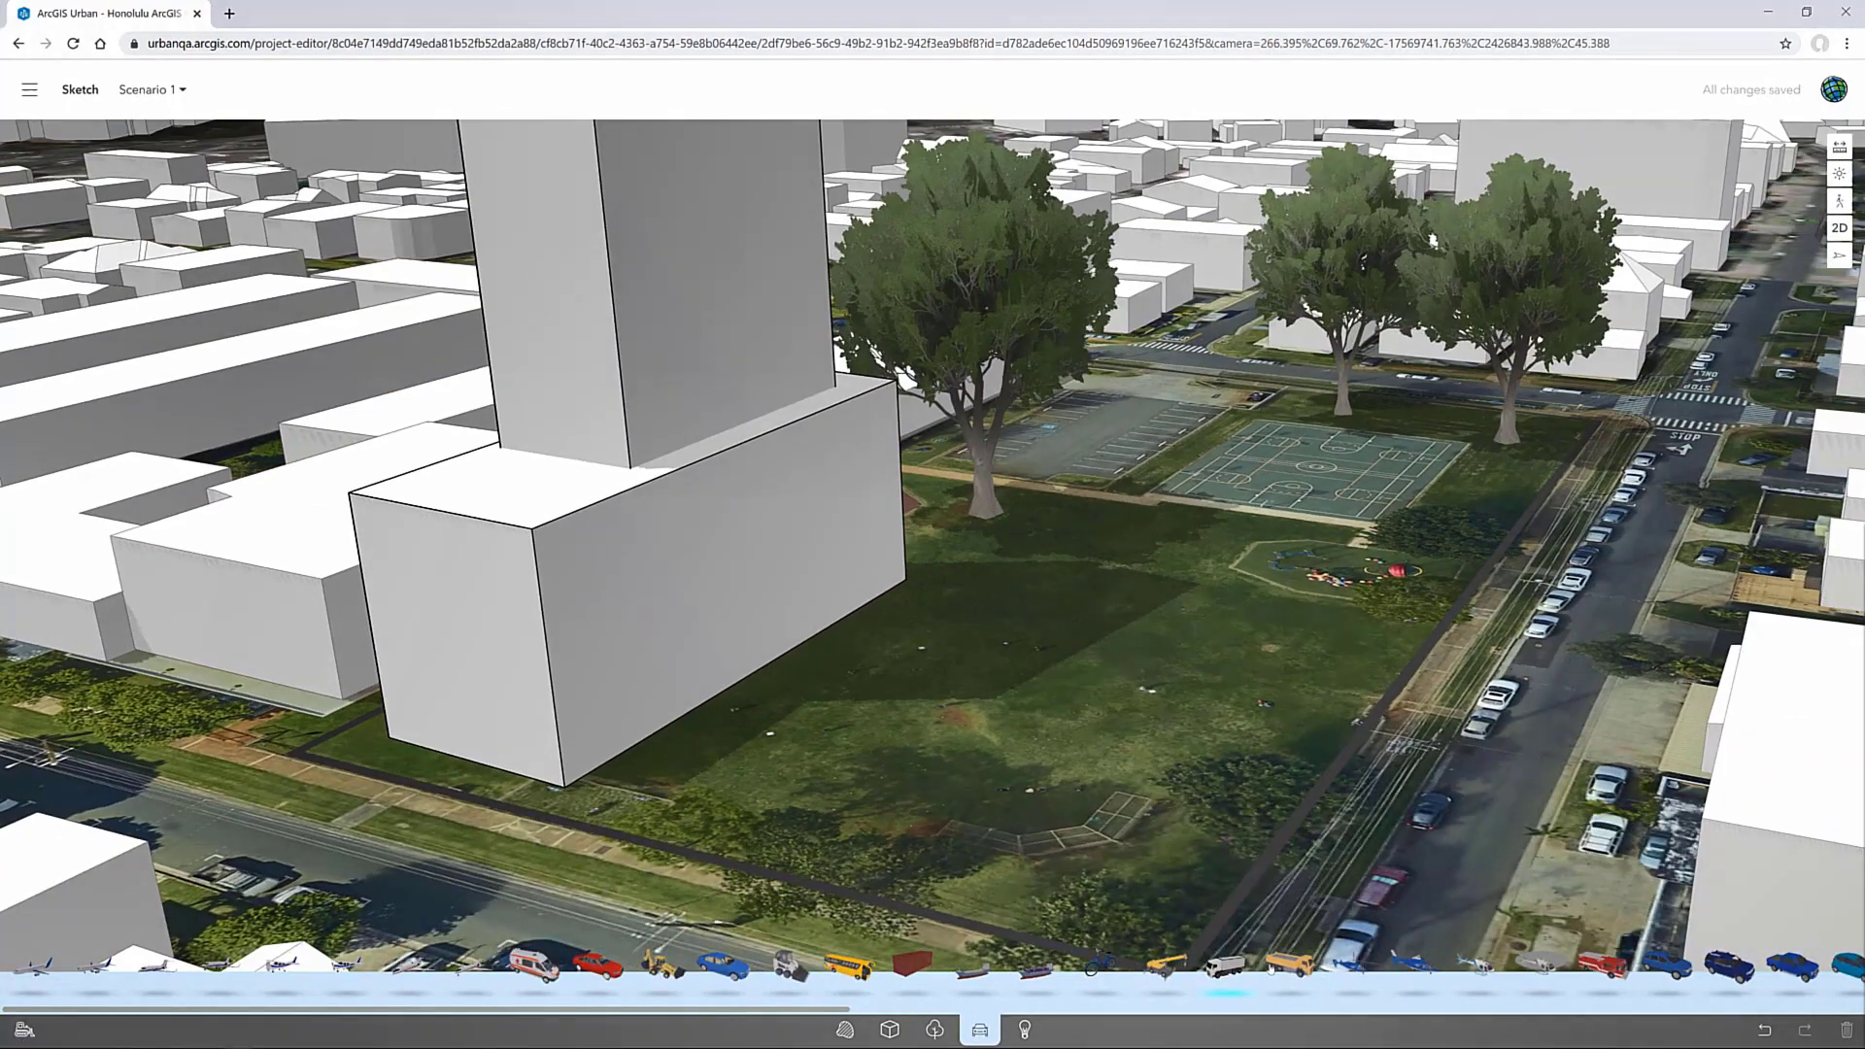
{"action": "left_click", "coordinate": [1274, 966]}
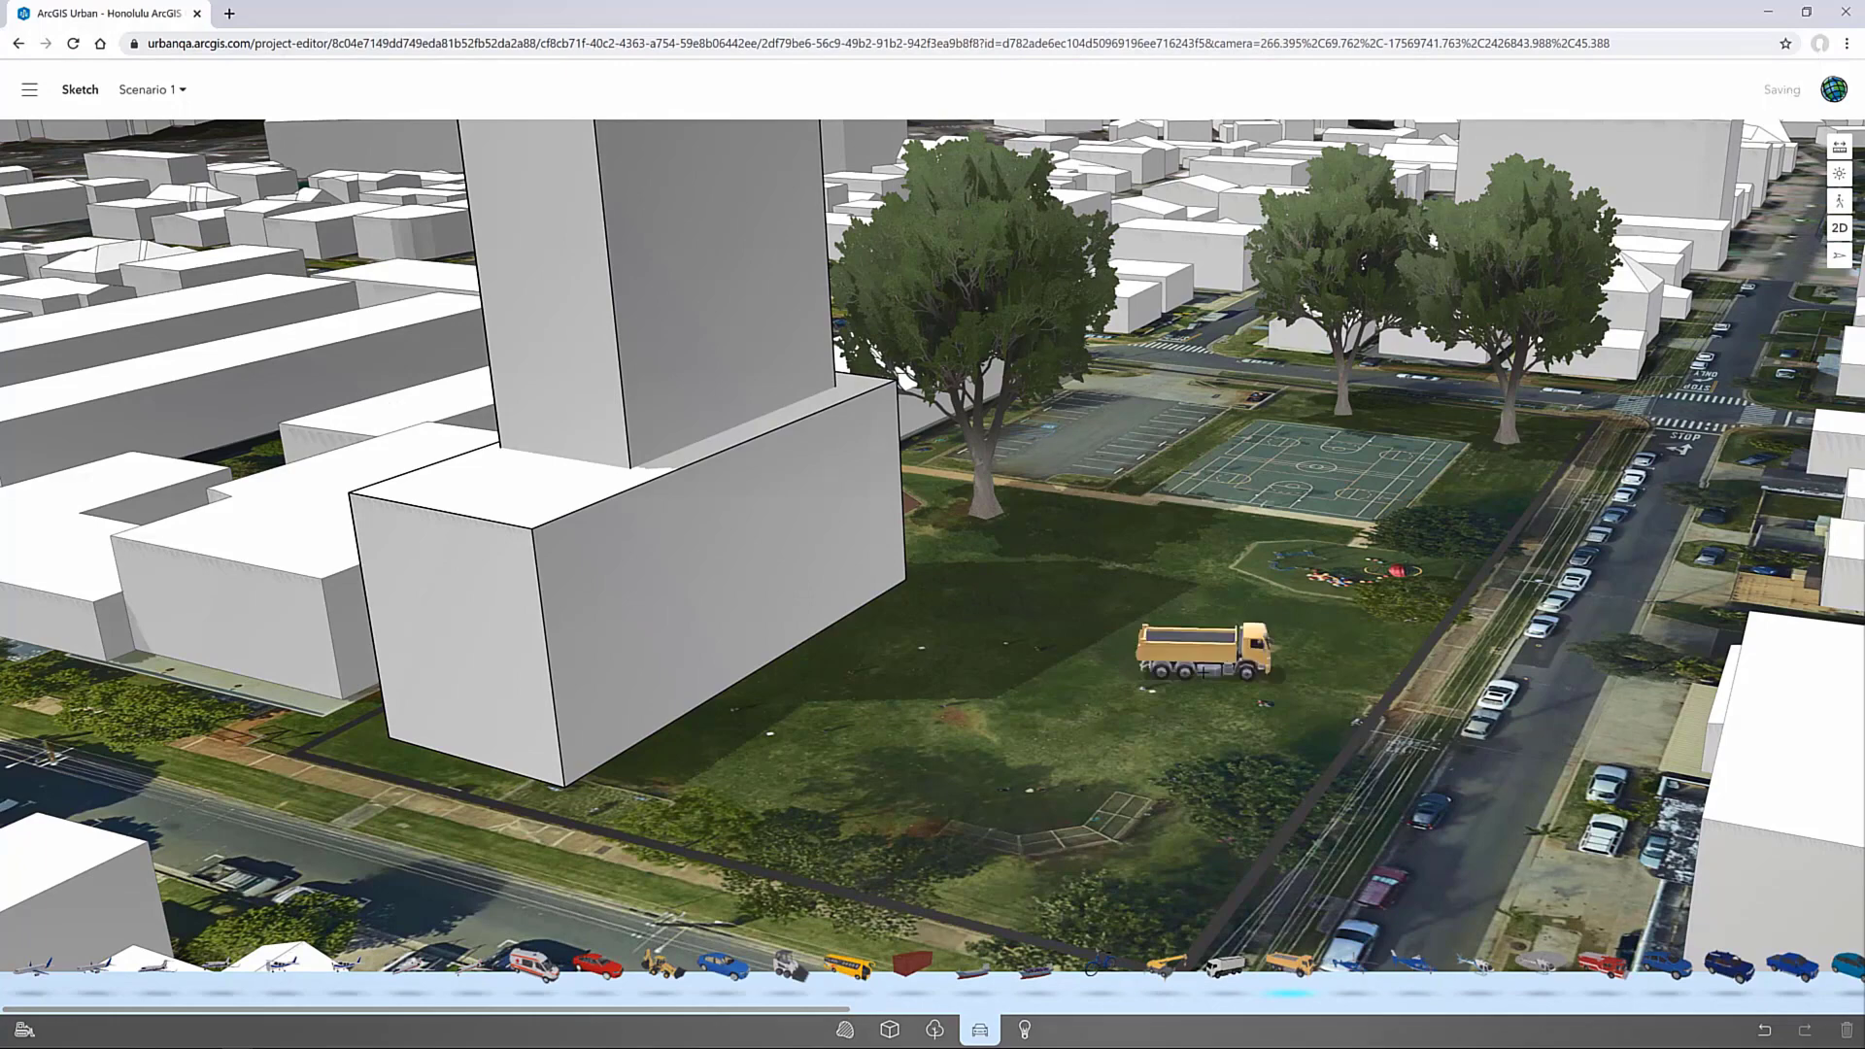
{"action": "left_click", "coordinate": [1203, 672]}
Place a green dumpster from the street furniture objects on the lawn near the dump truck
{"action": "left_click", "coordinate": [1024, 1032]}
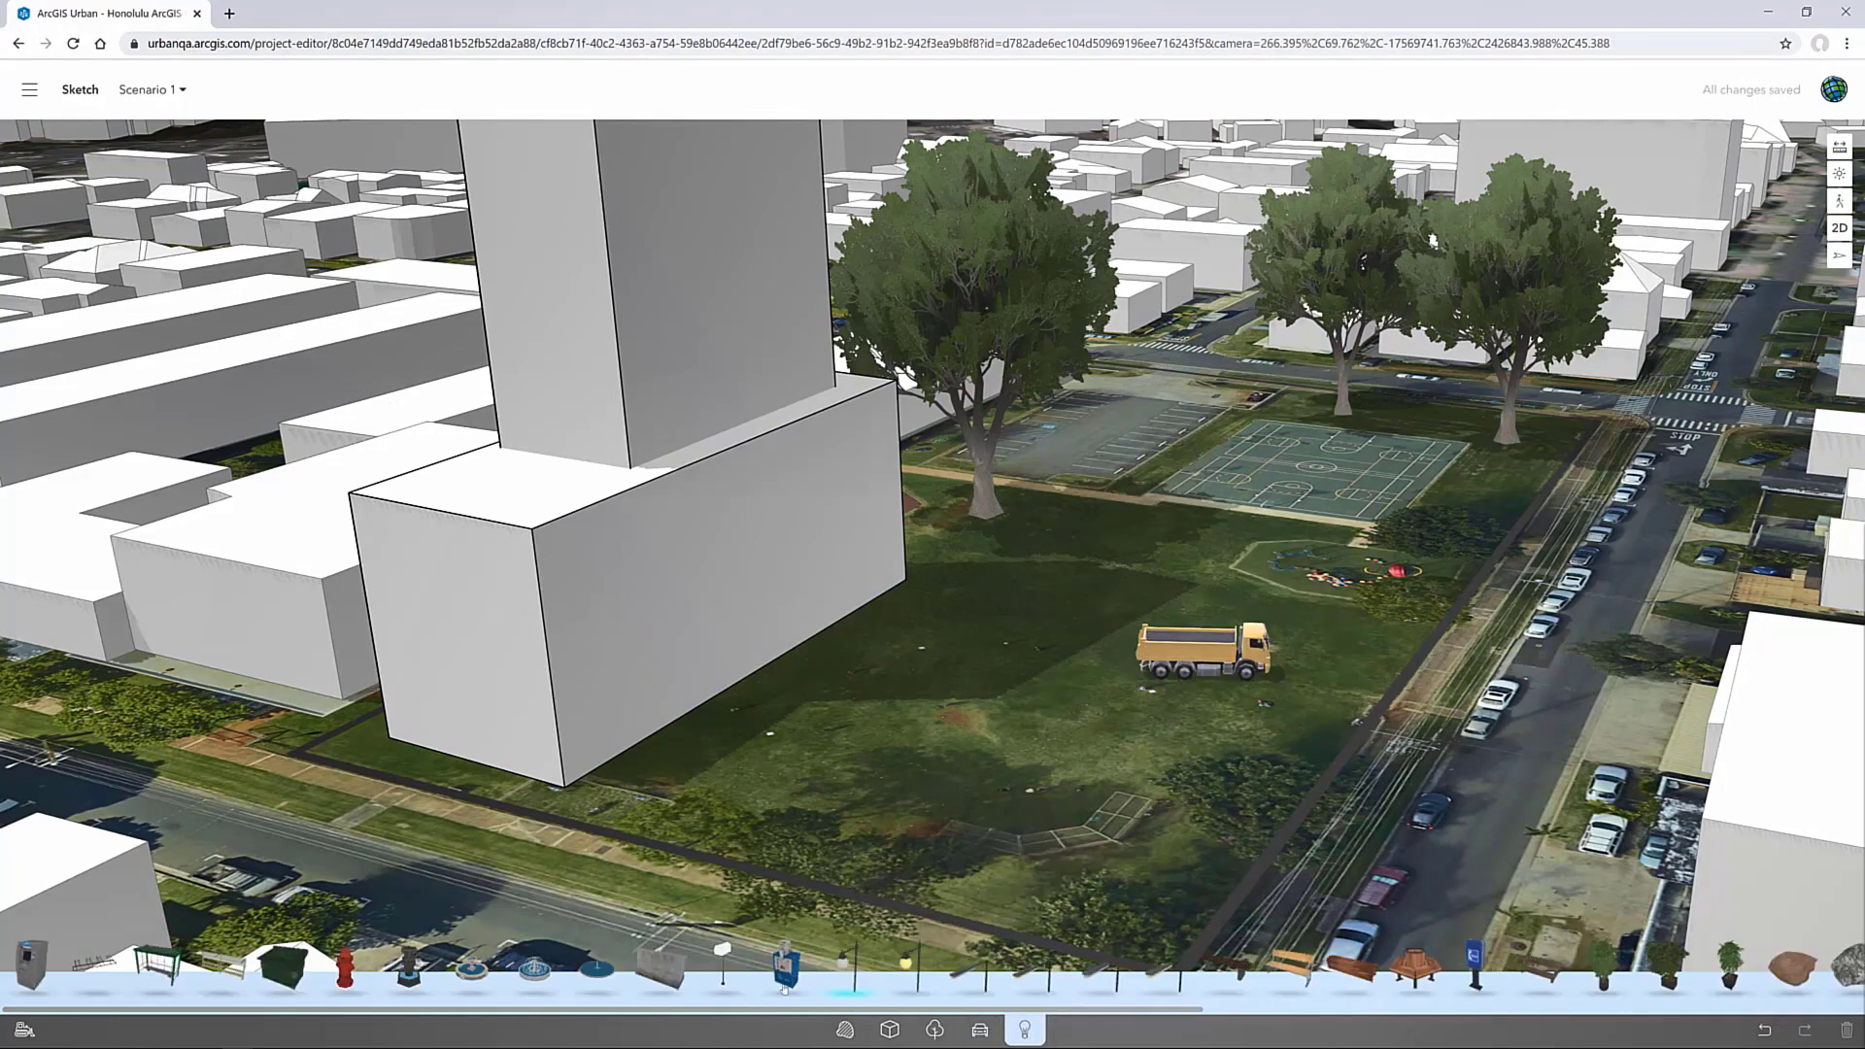
{"action": "left_click", "coordinate": [283, 967]}
{"action": "left_click", "coordinate": [1255, 735]}
{"action": "scroll", "coordinate": [1255, 735], "scroll_direction": "up", "scroll_amount": 3}
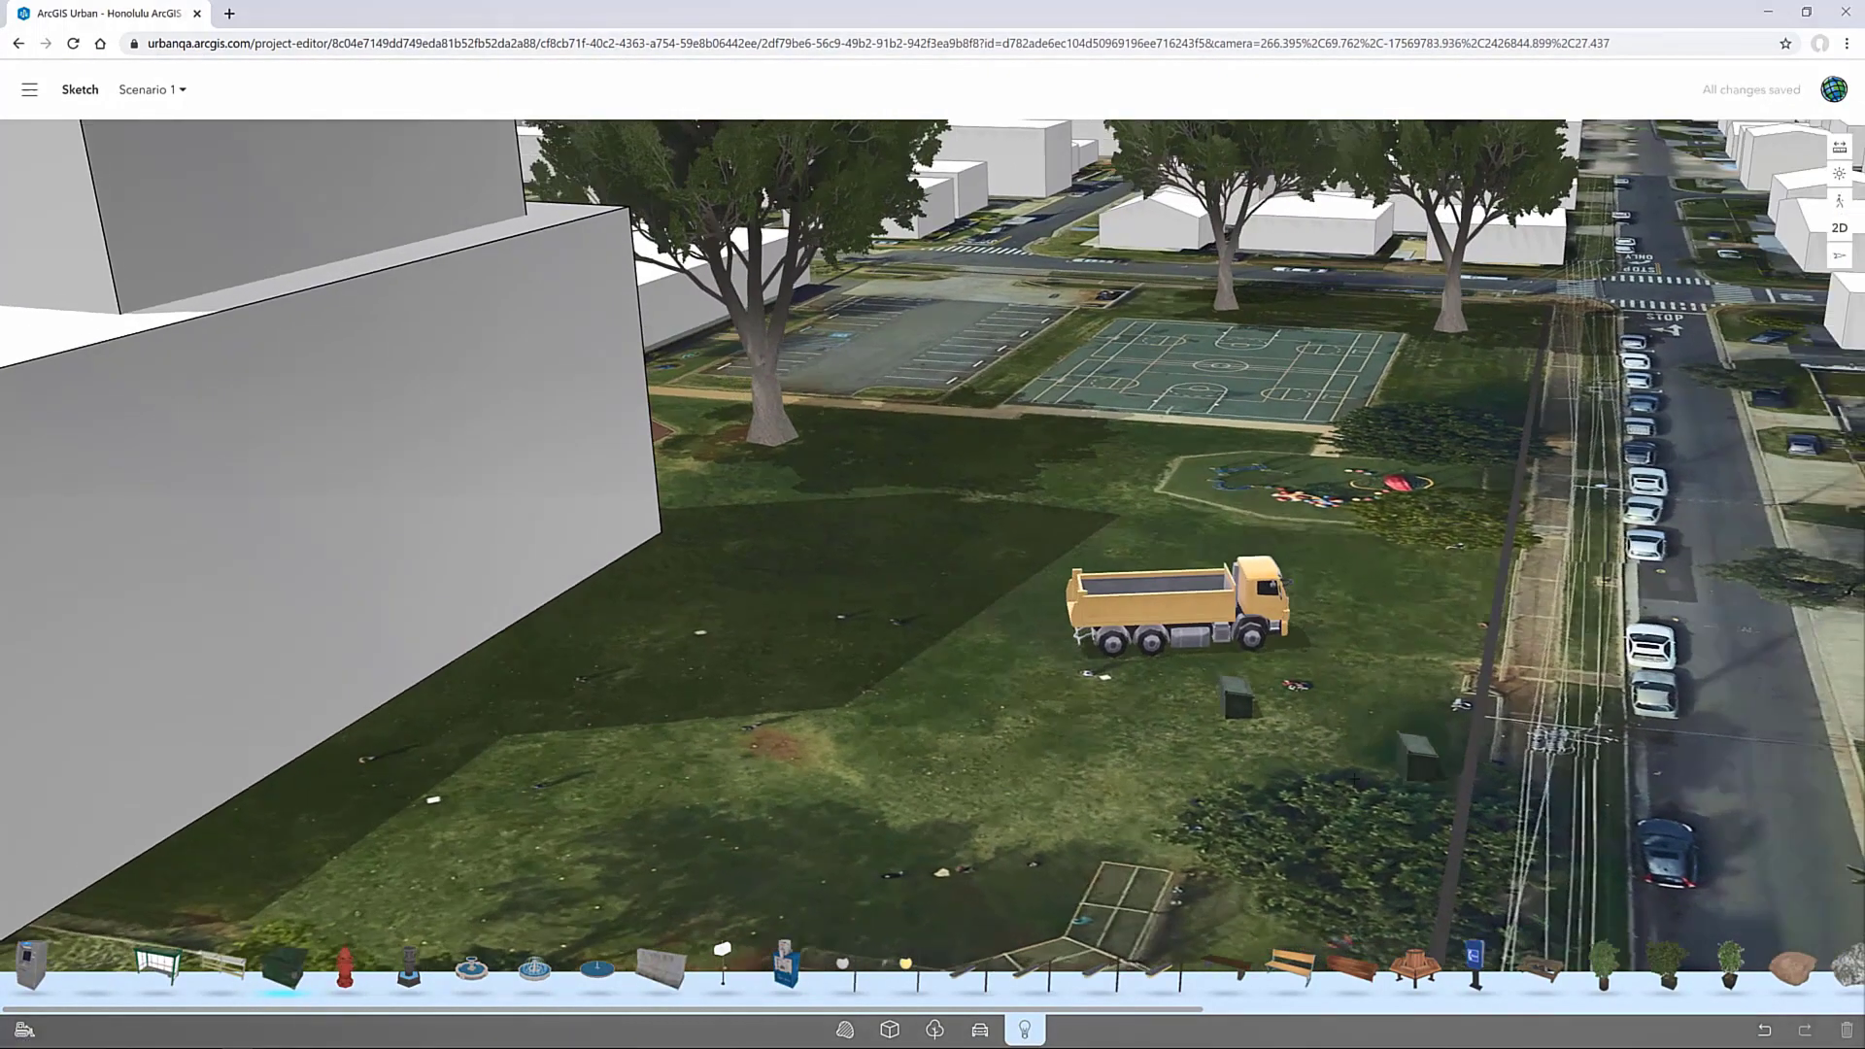
Place a Bus Stop 1 shelter from the street furniture objects beside the playground, along the sidewalk
{"action": "left_click", "coordinate": [156, 966]}
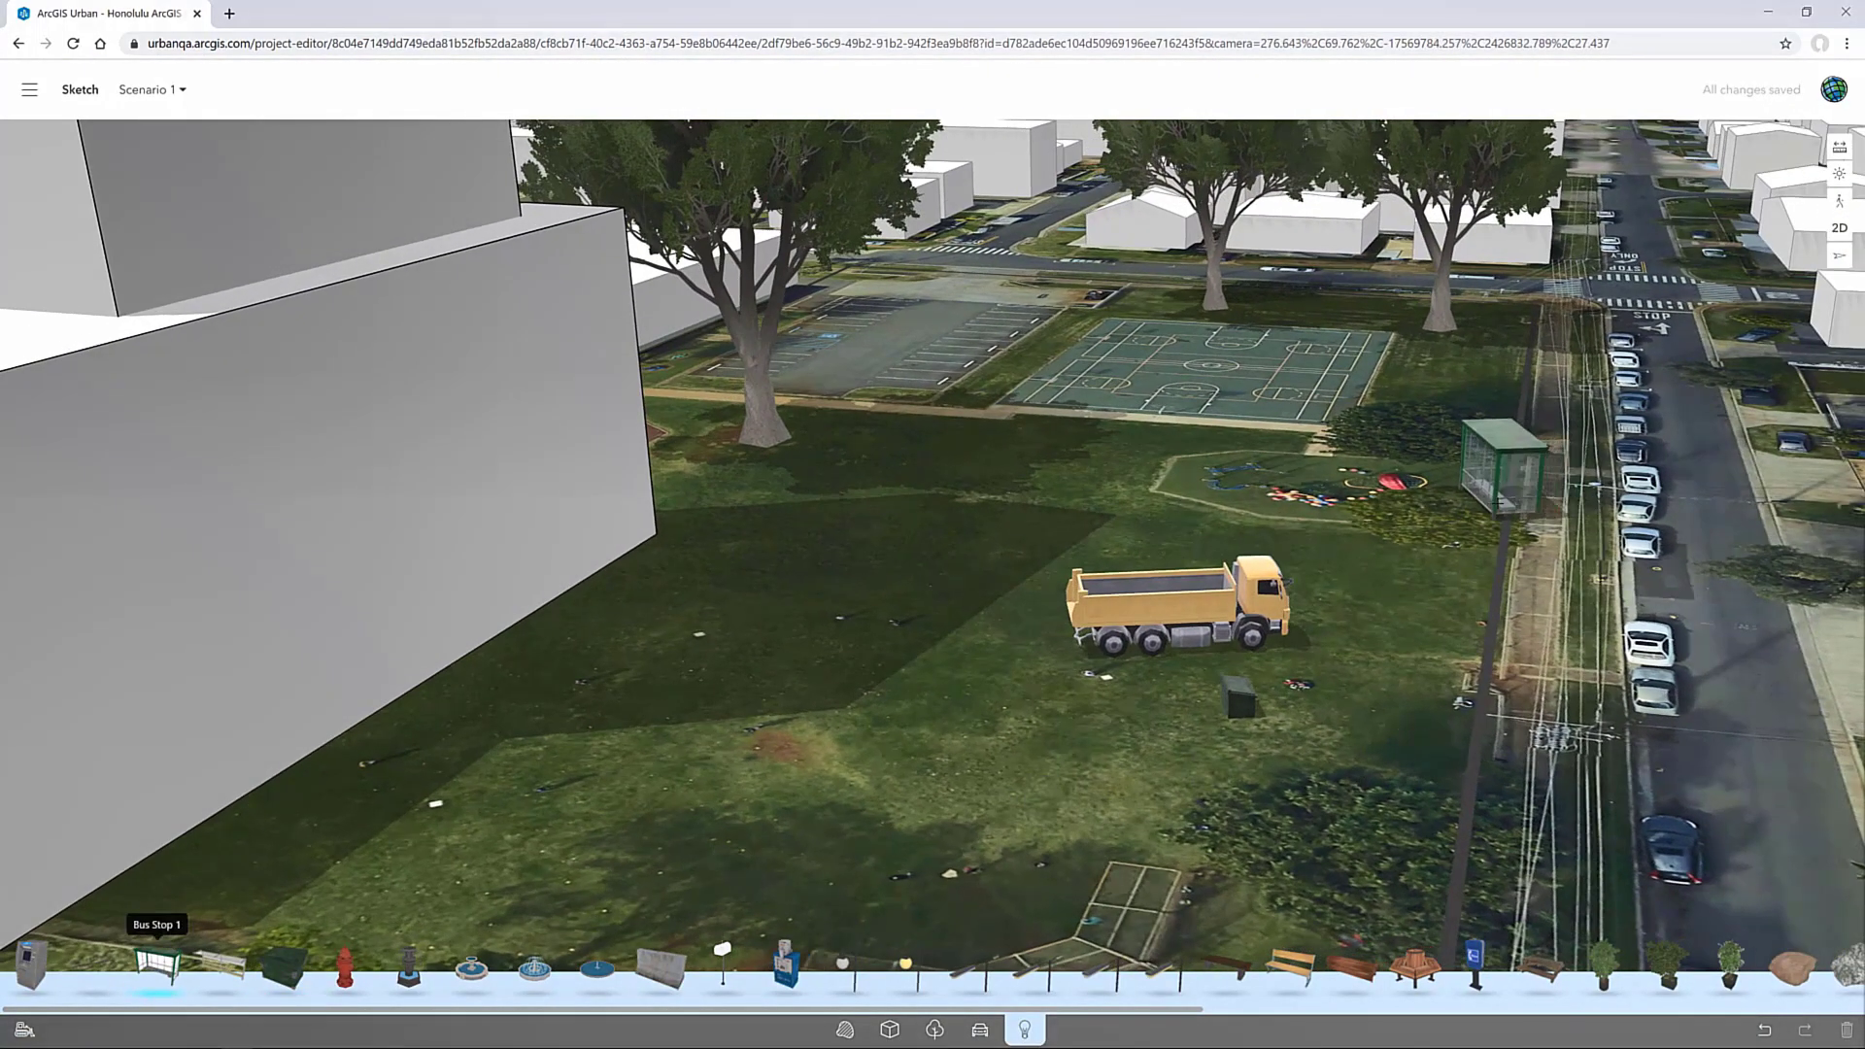
{"action": "left_click", "coordinate": [1521, 491]}
{"action": "scroll", "coordinate": [1341, 583], "scroll_direction": "up", "scroll_amount": 3}
{"action": "scroll", "coordinate": [1342, 583], "scroll_direction": "up", "scroll_amount": 5}
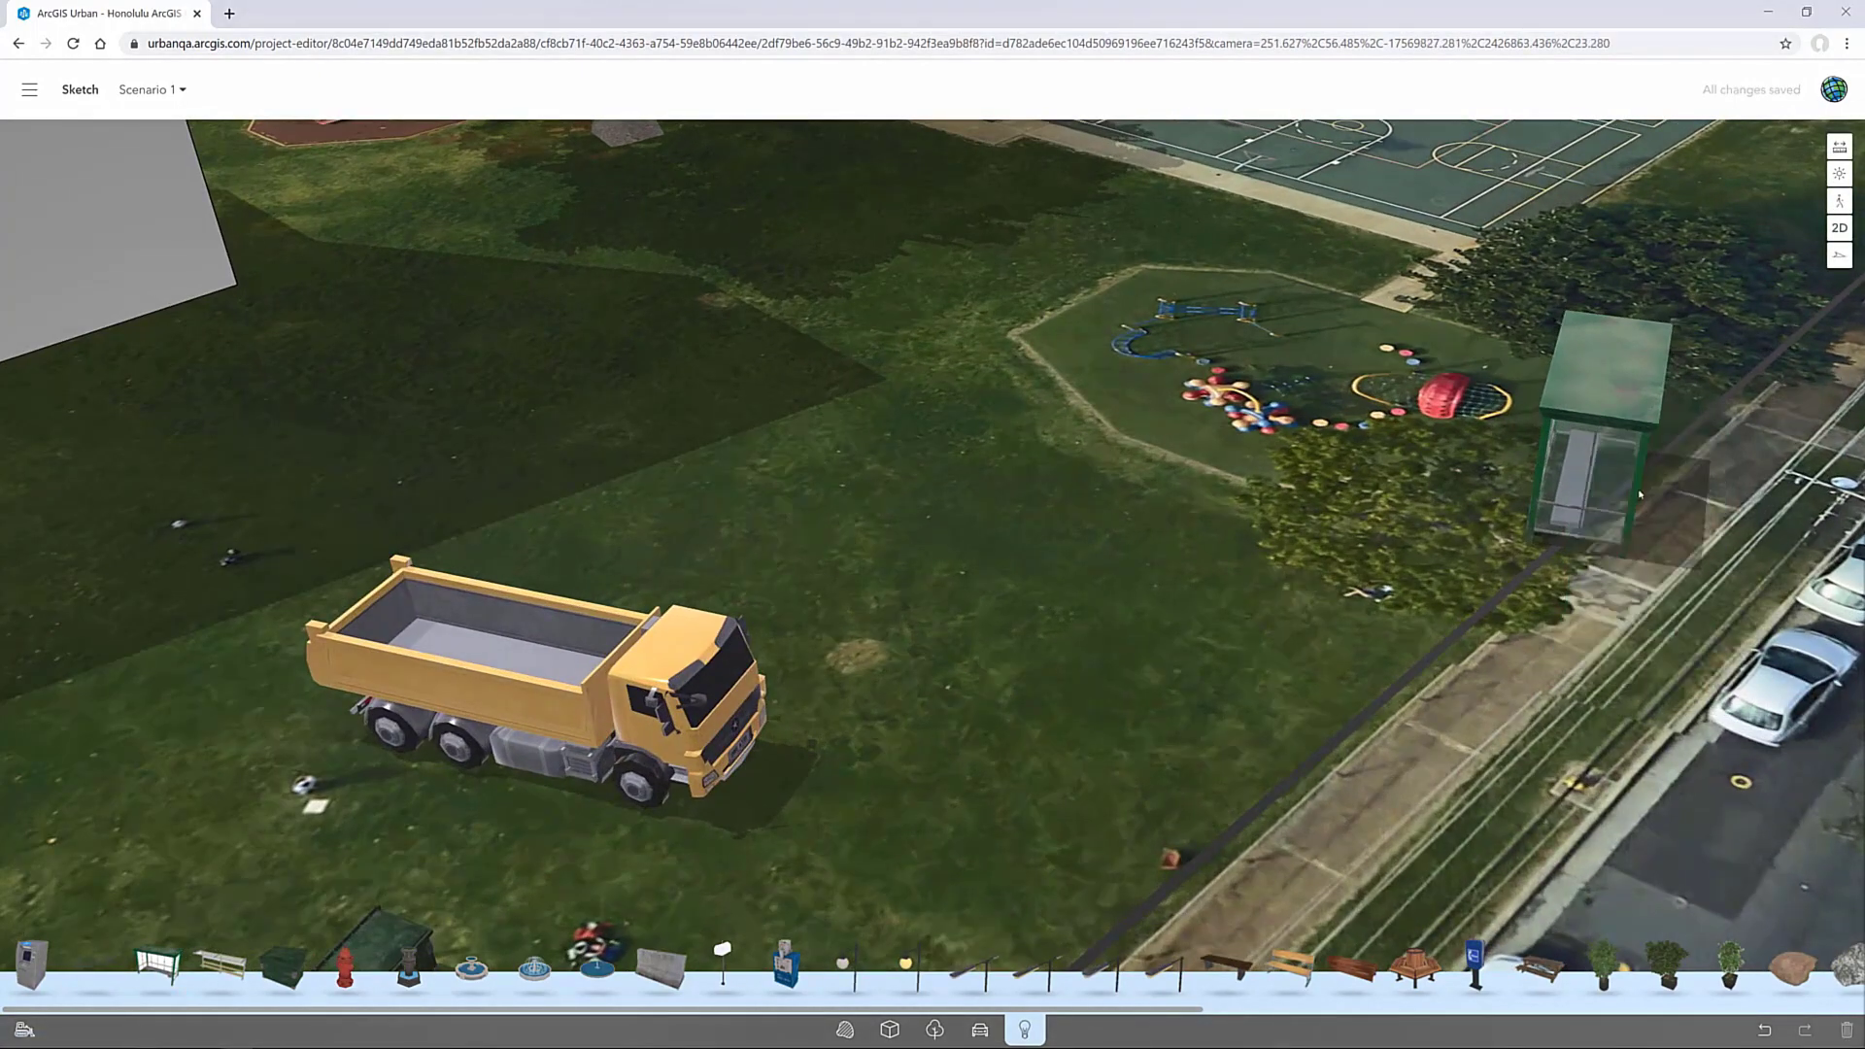
Rotate the bus stop shelter so it runs parallel to the sidewalk and faces the street
{"action": "left_click", "coordinate": [1639, 495]}
{"action": "scroll", "coordinate": [1311, 622], "scroll_direction": "up", "scroll_amount": 3}
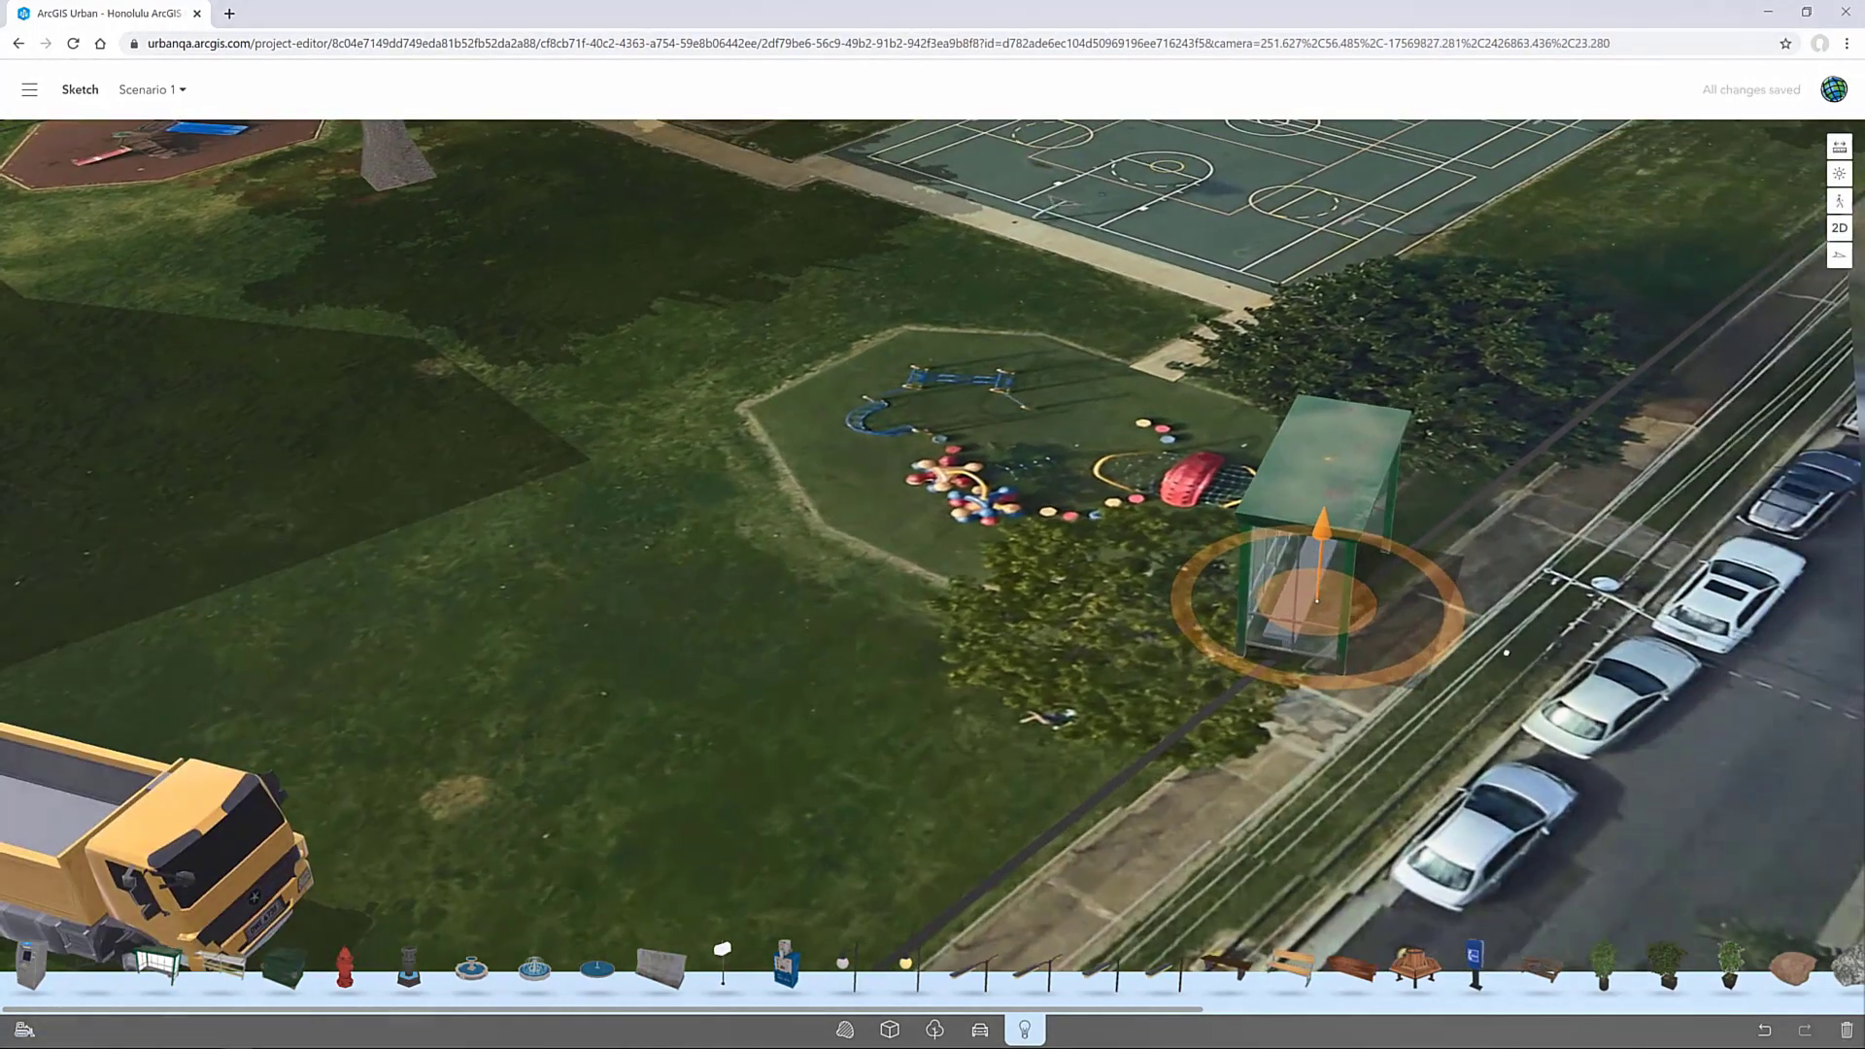
{"action": "left_click_drag", "start_coordinate": [1281, 703], "coordinate": [1173, 768]}
{"action": "left_click", "coordinate": [1173, 767]}
{"action": "scroll", "coordinate": [1173, 767], "scroll_direction": "down", "scroll_amount": 5}
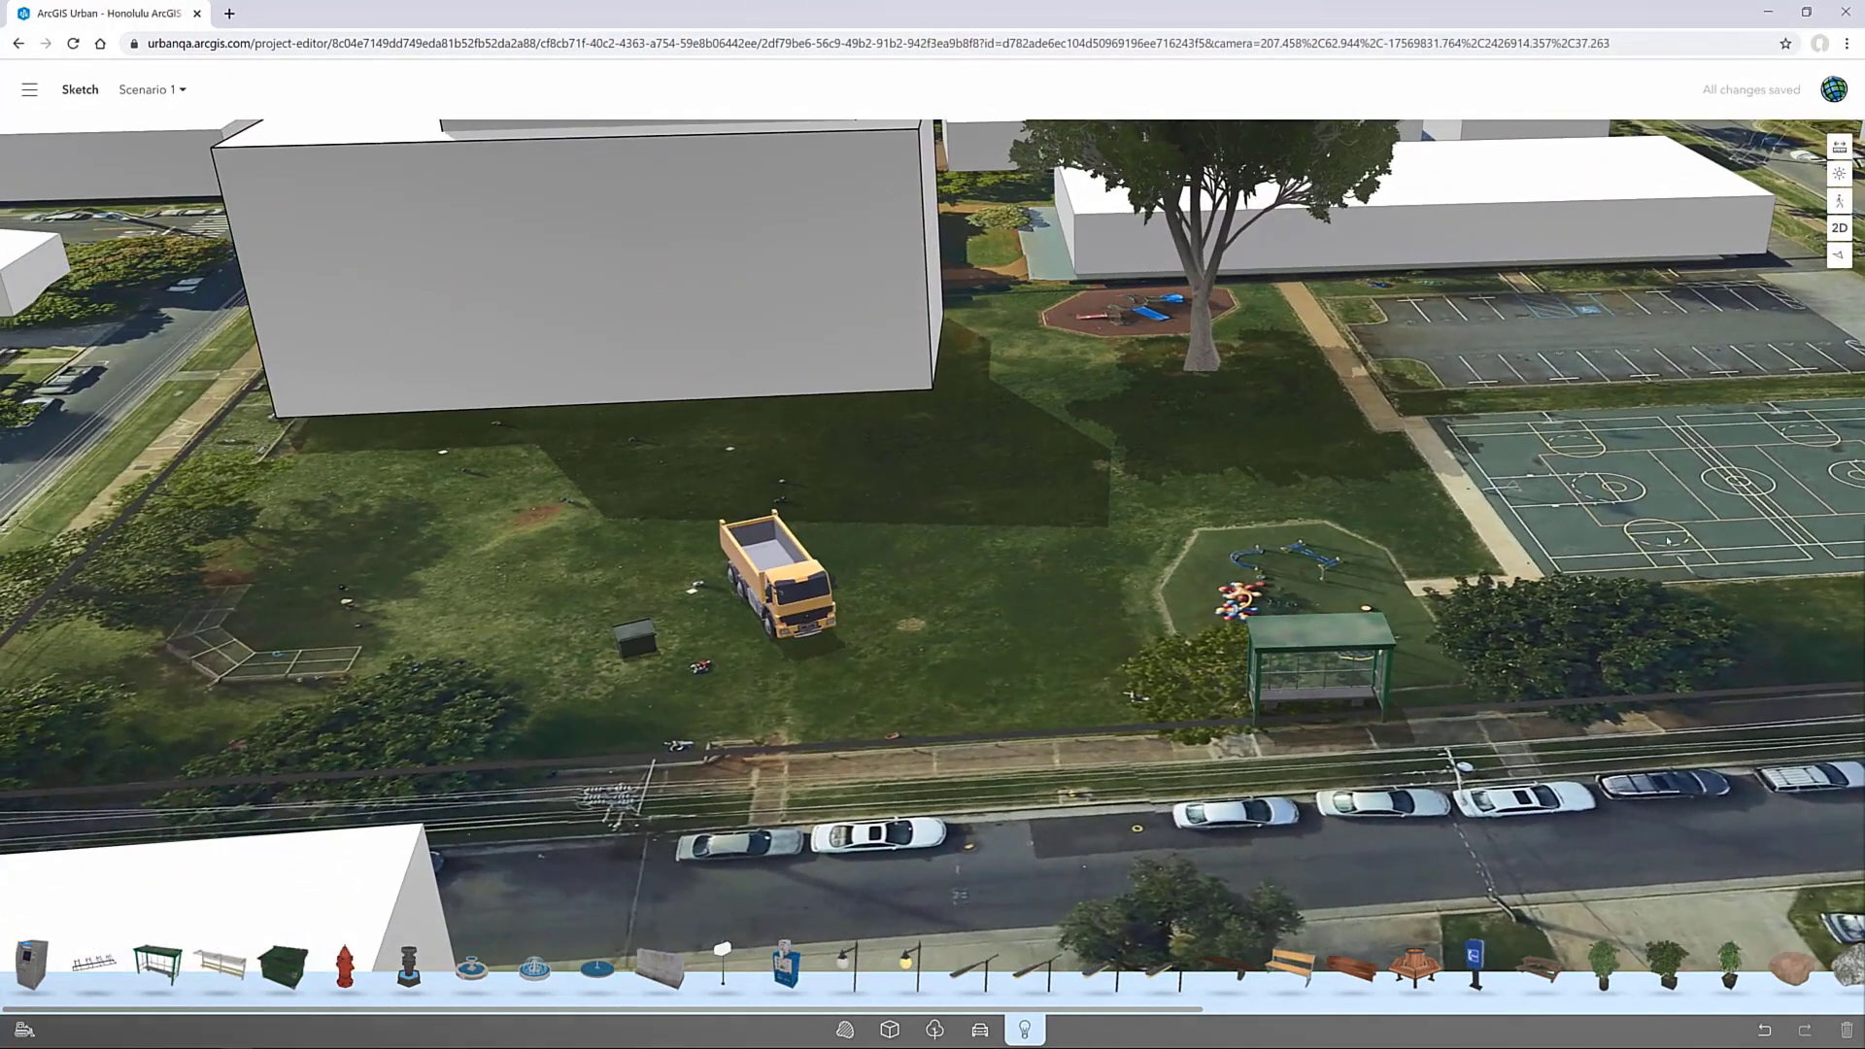
{"action": "right_click_drag", "start_coordinate": [1371, 584], "coordinate": [1401, 518]}
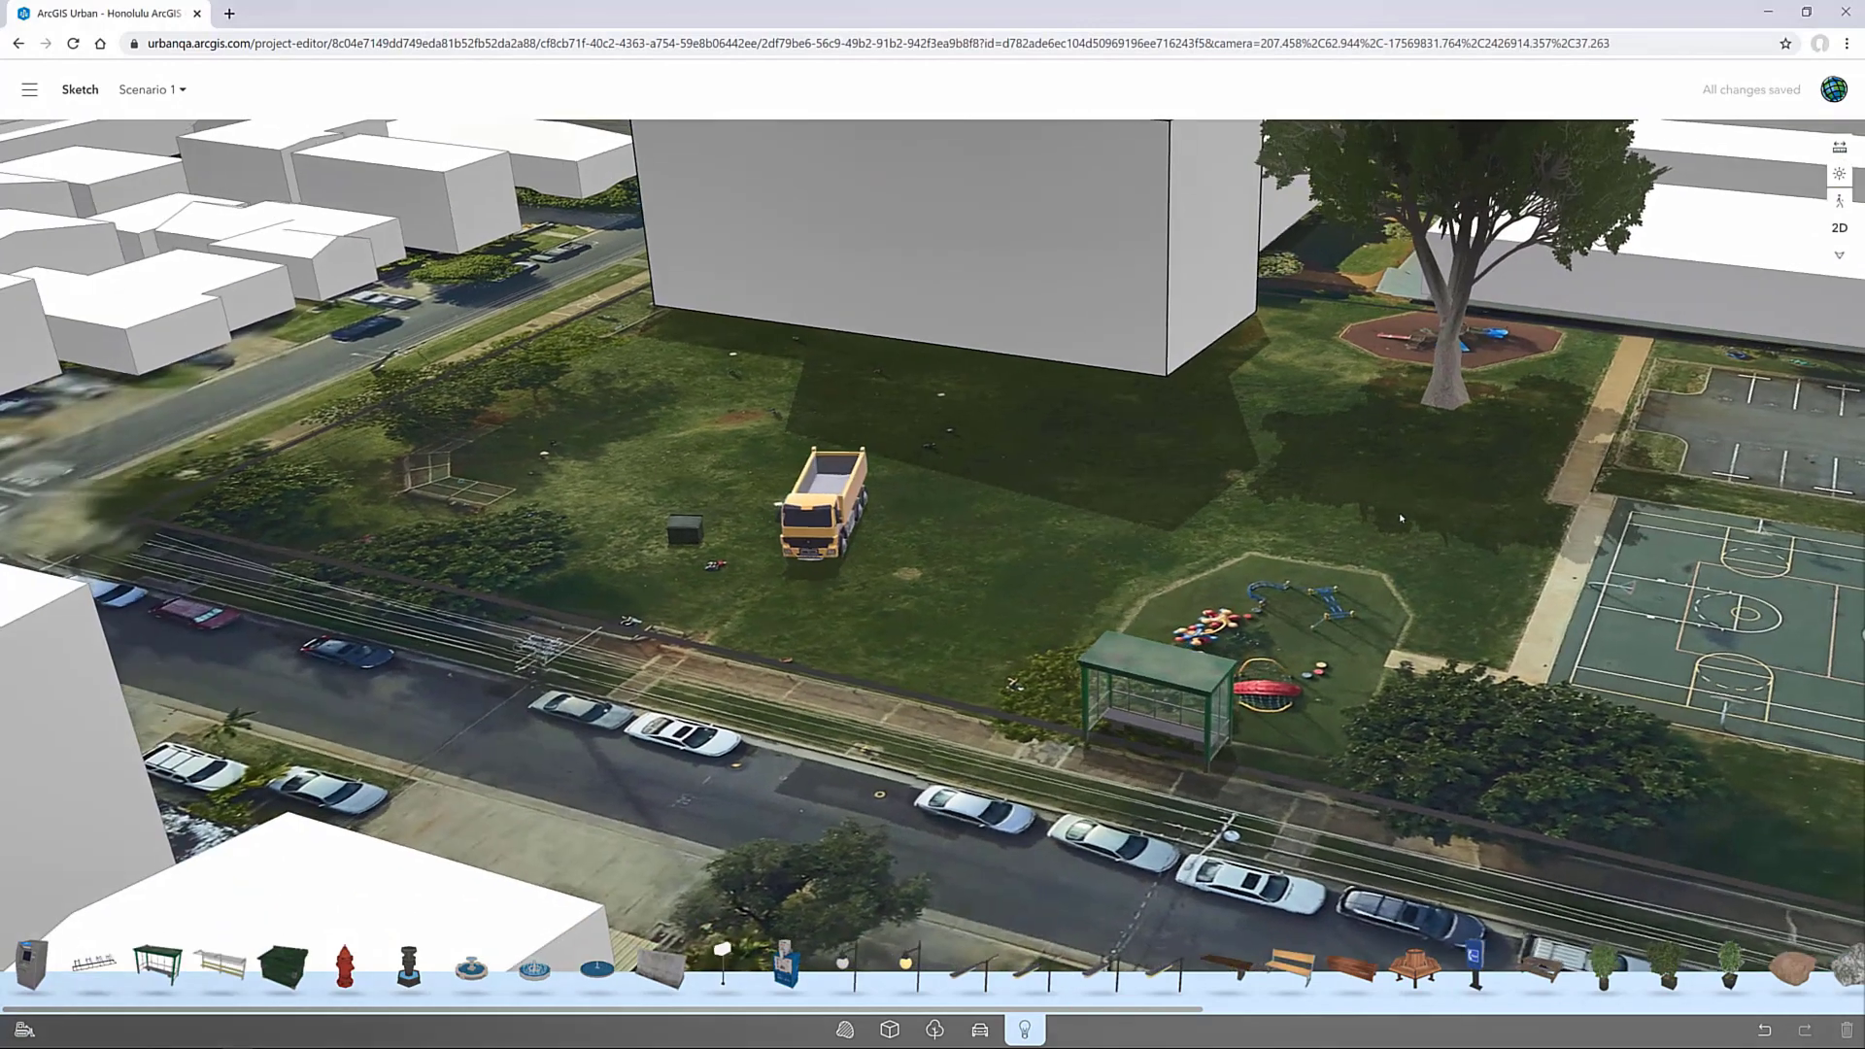
Check the available scenarios and leave the project editor for the city overview
{"action": "left_click", "coordinate": [175, 89]}
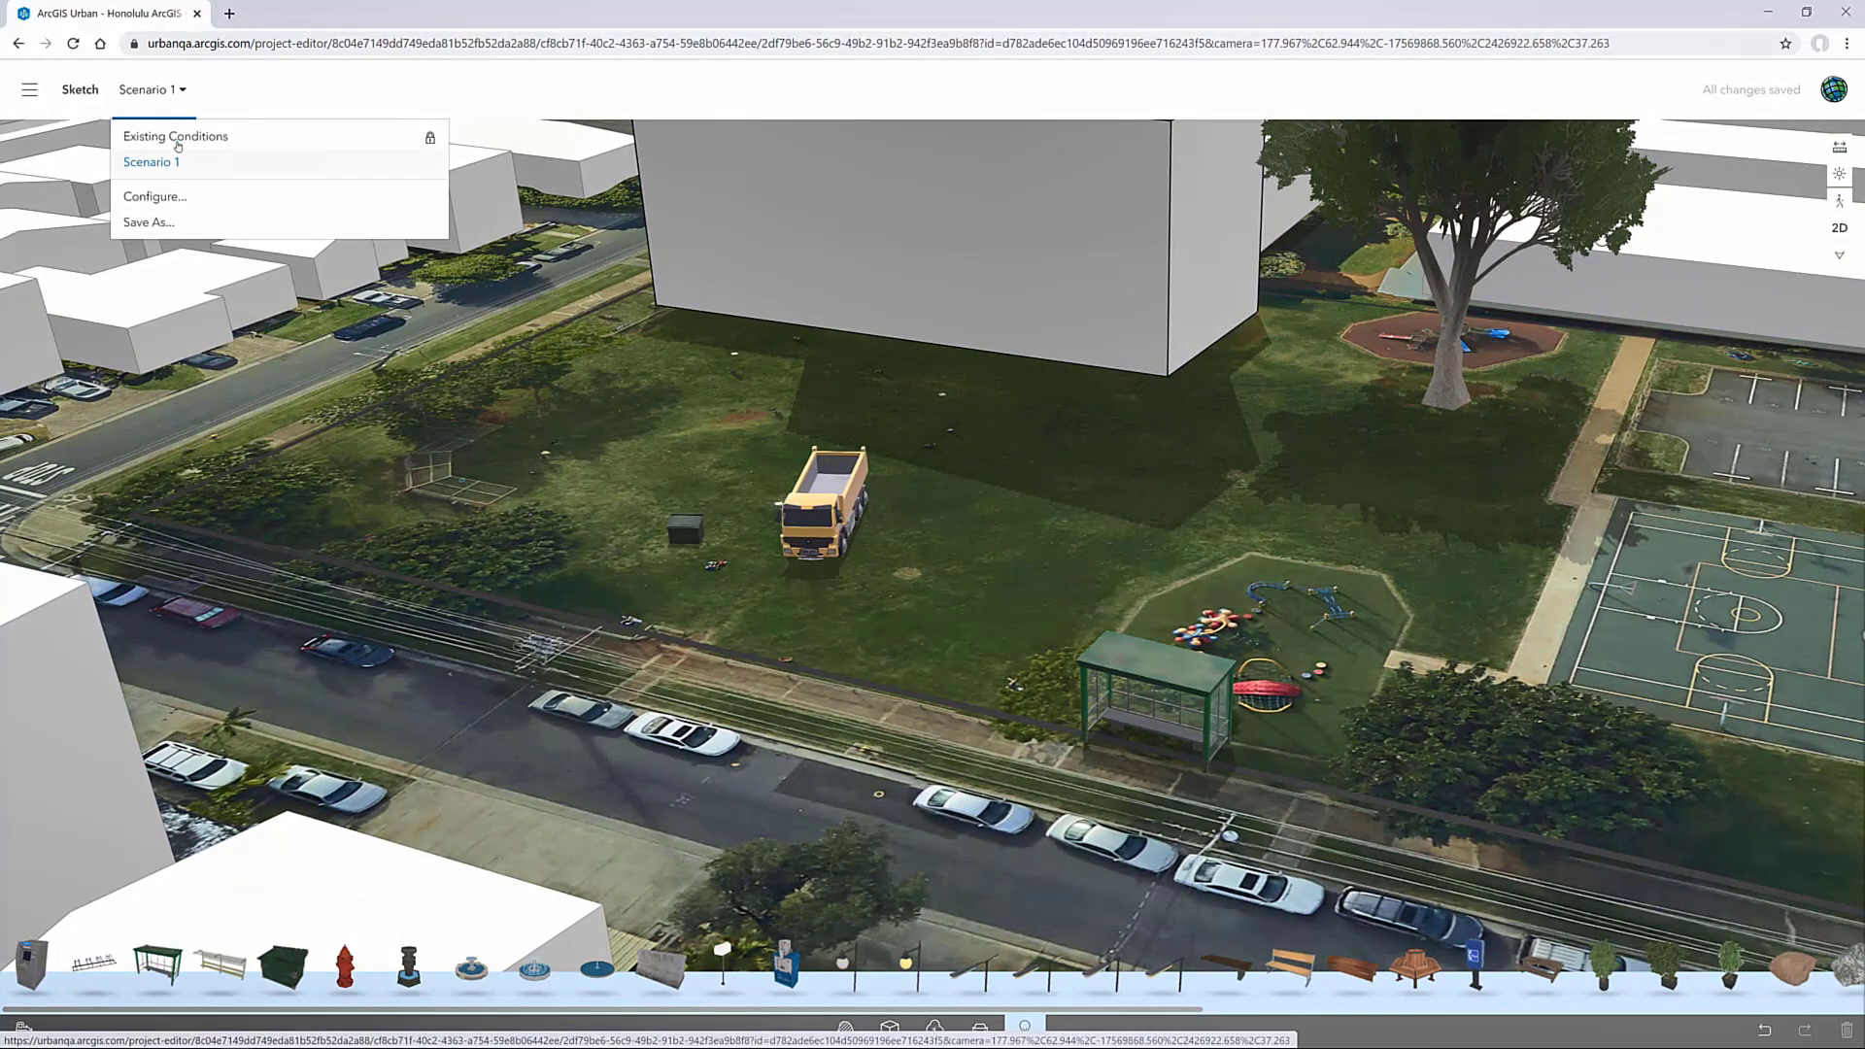
{"action": "left_click", "coordinate": [29, 89]}
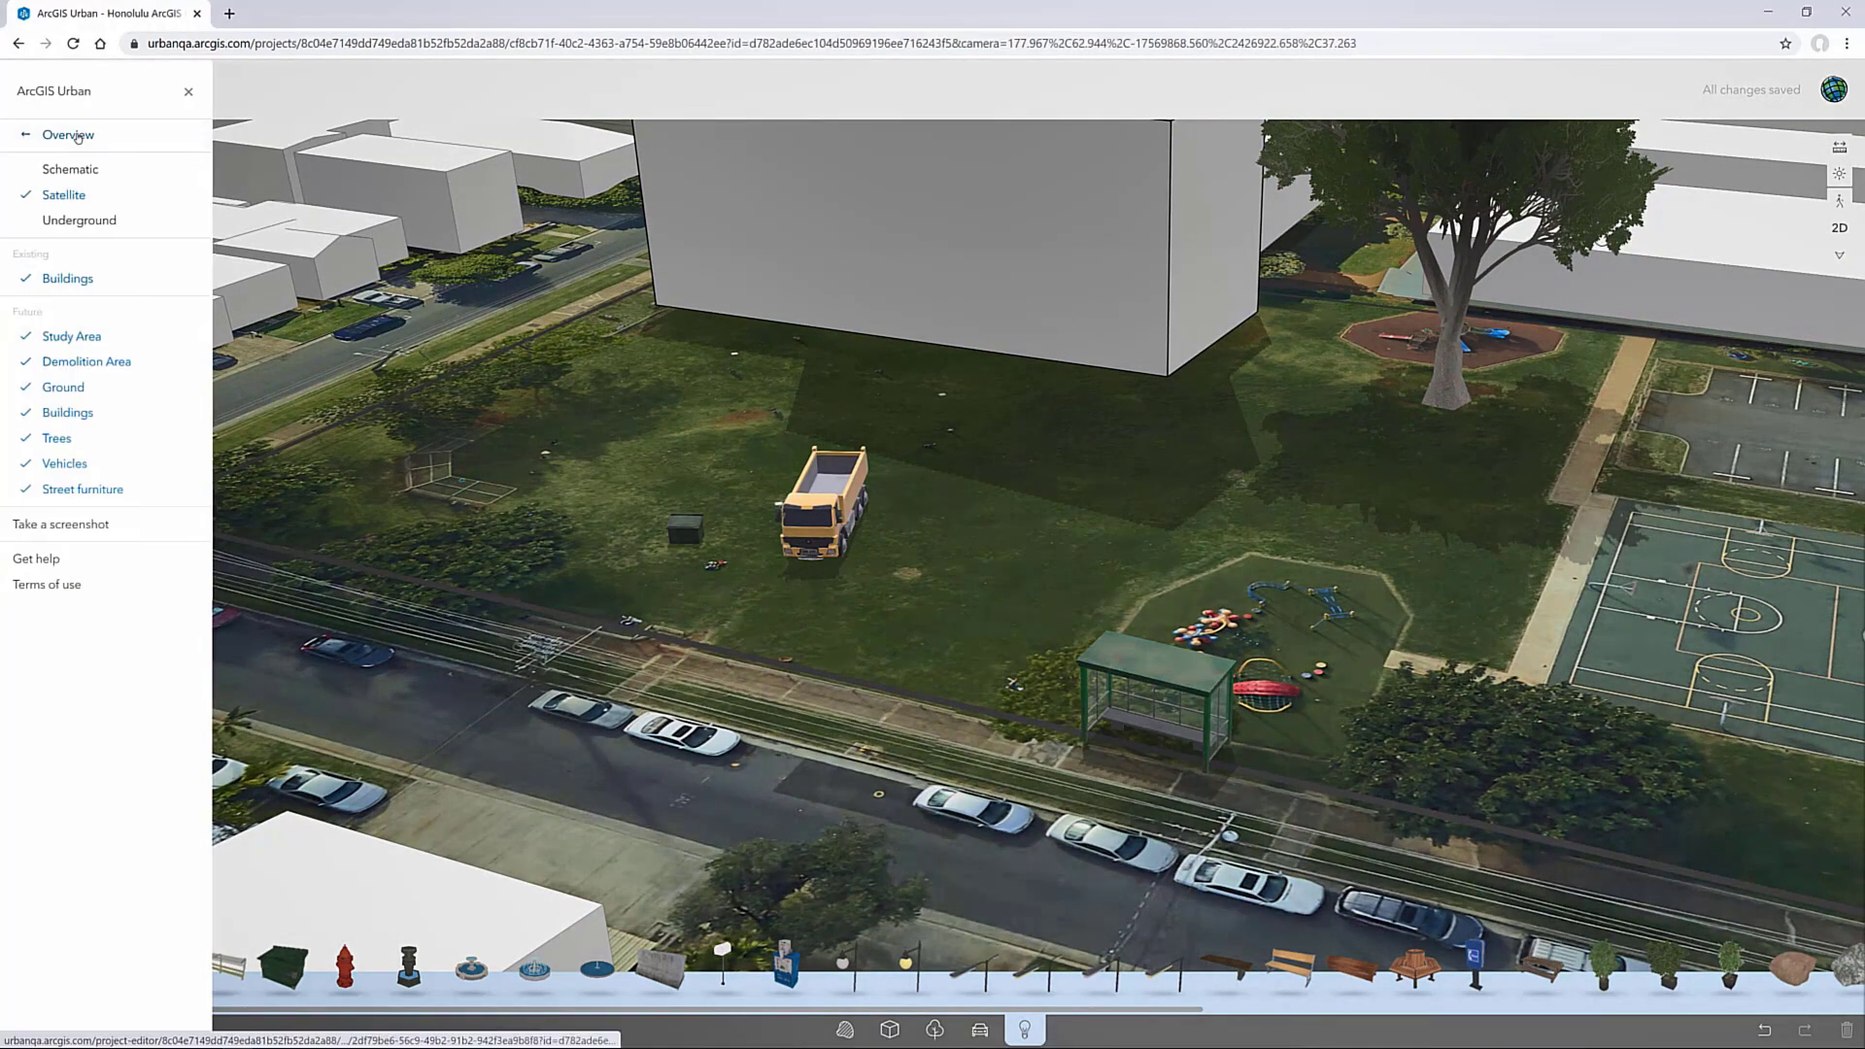
{"action": "left_click", "coordinate": [78, 136]}
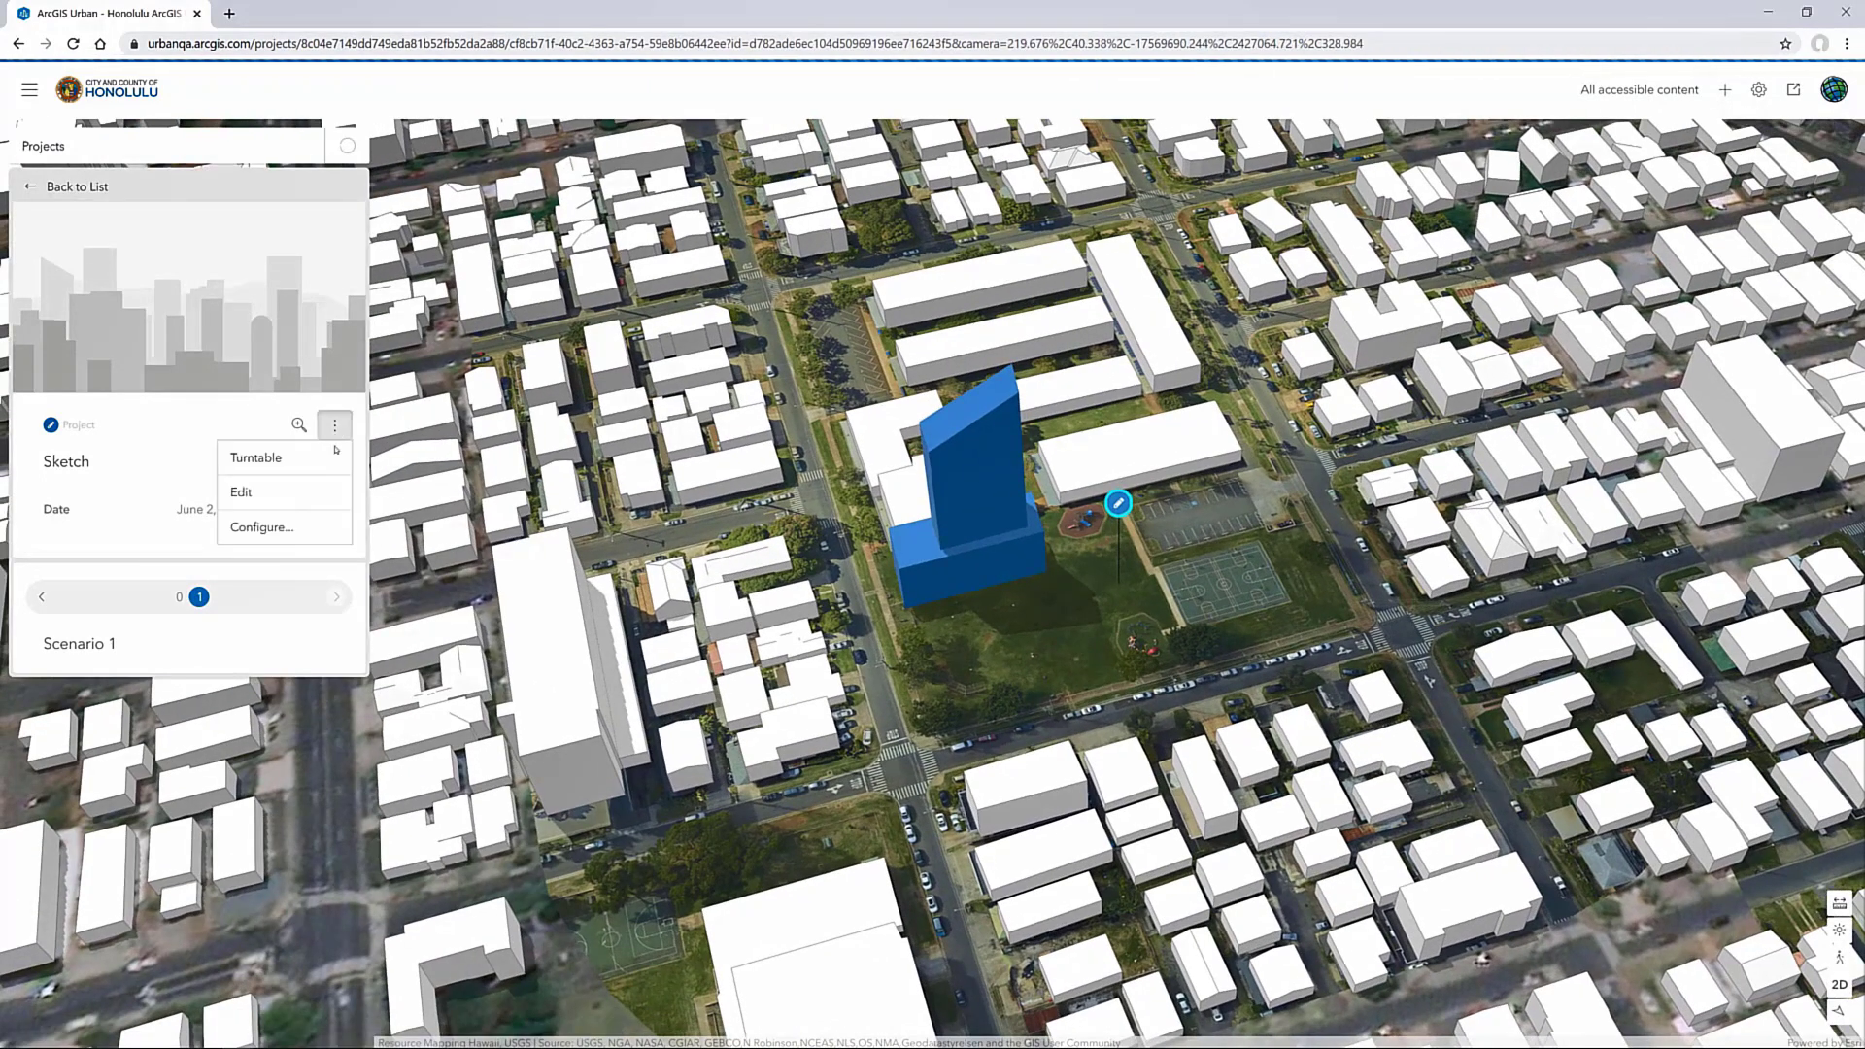
Reopen the Sketch project for editing and extend the side face of the tower's podium outward over the lawn
{"action": "left_click", "coordinate": [262, 493]}
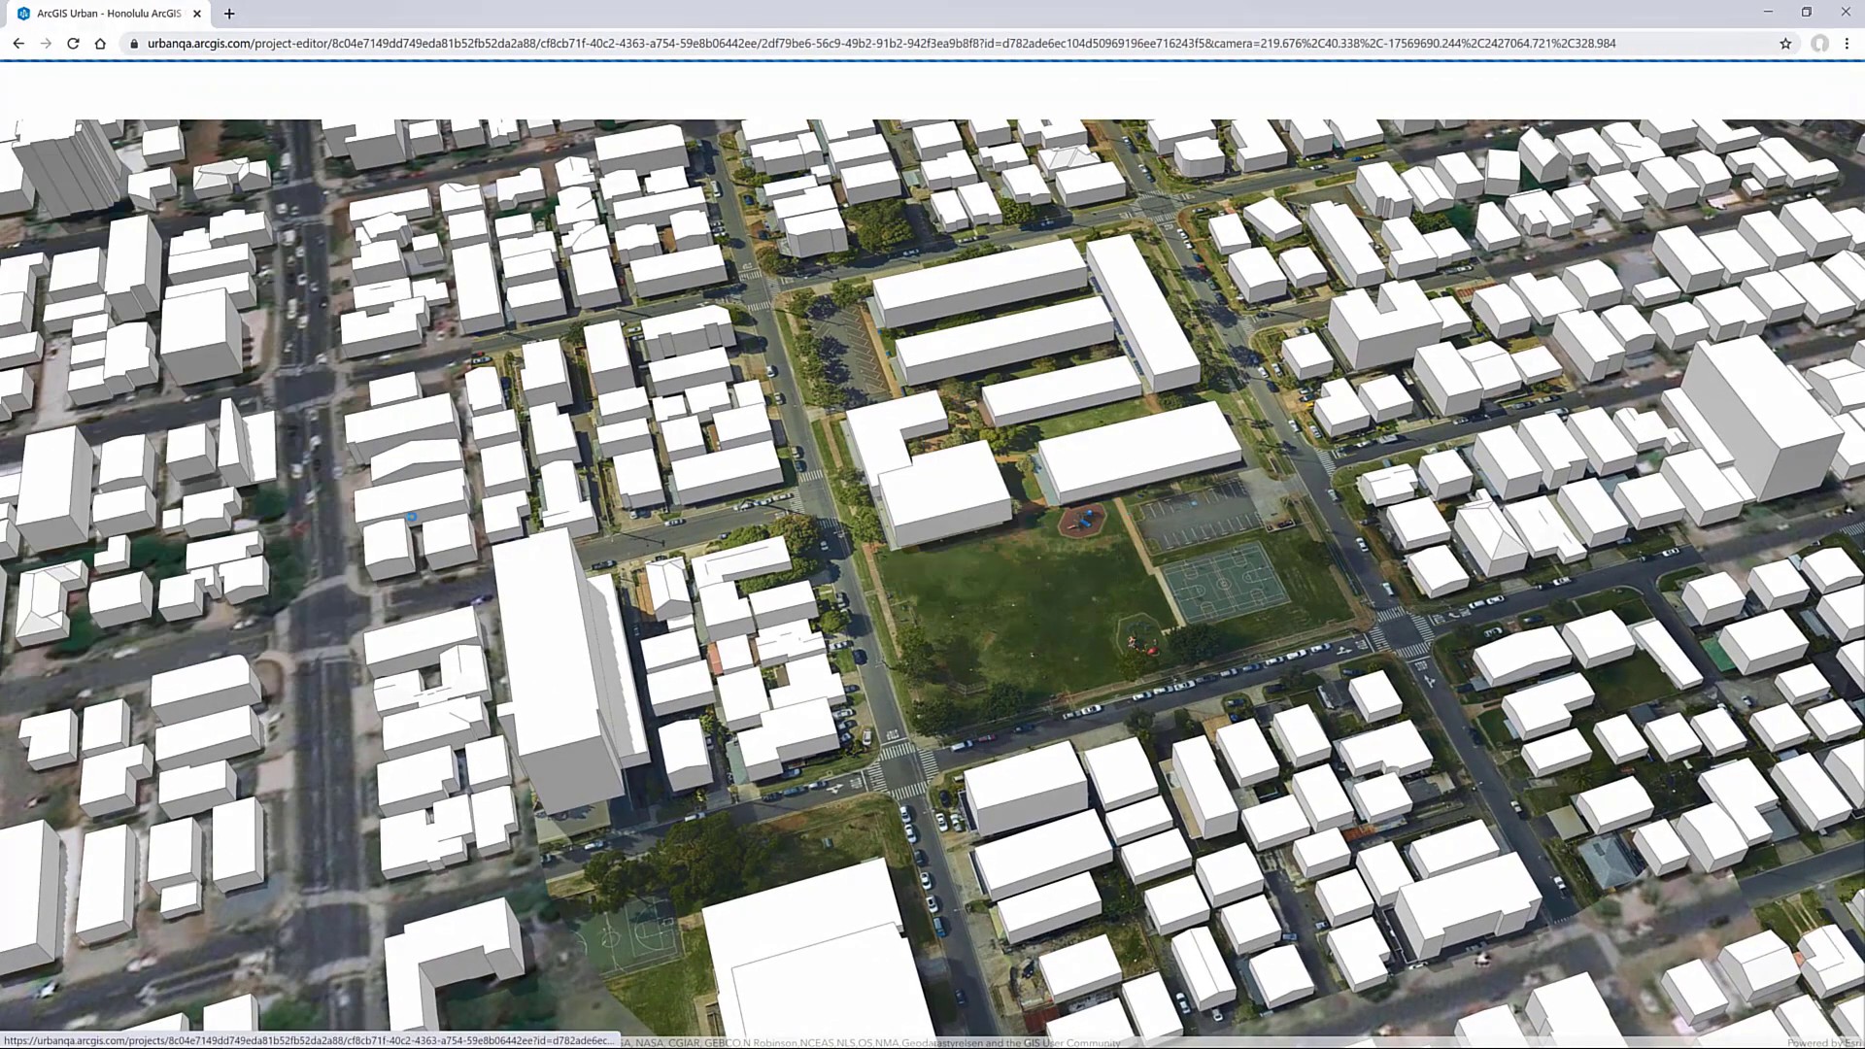
{"action": "left_click", "coordinate": [998, 580]}
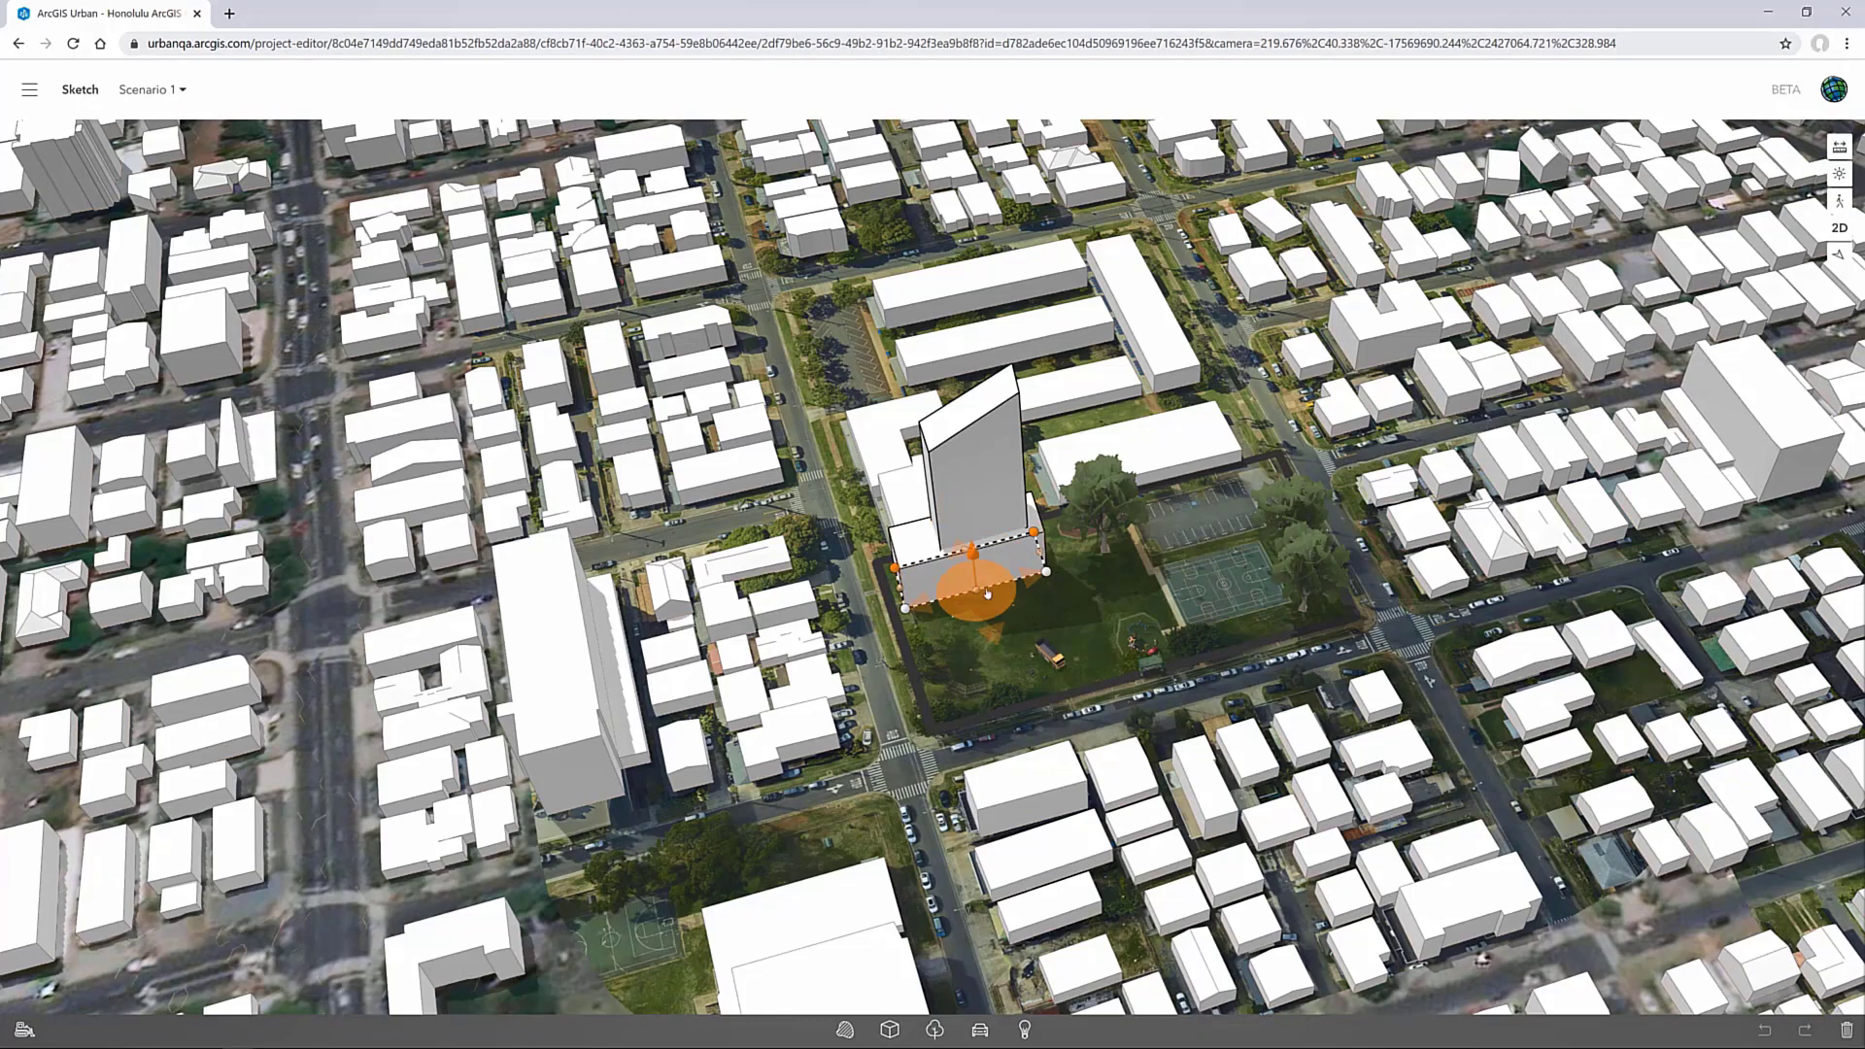
{"action": "left_click_drag", "start_coordinate": [996, 587], "coordinate": [1000, 644]}
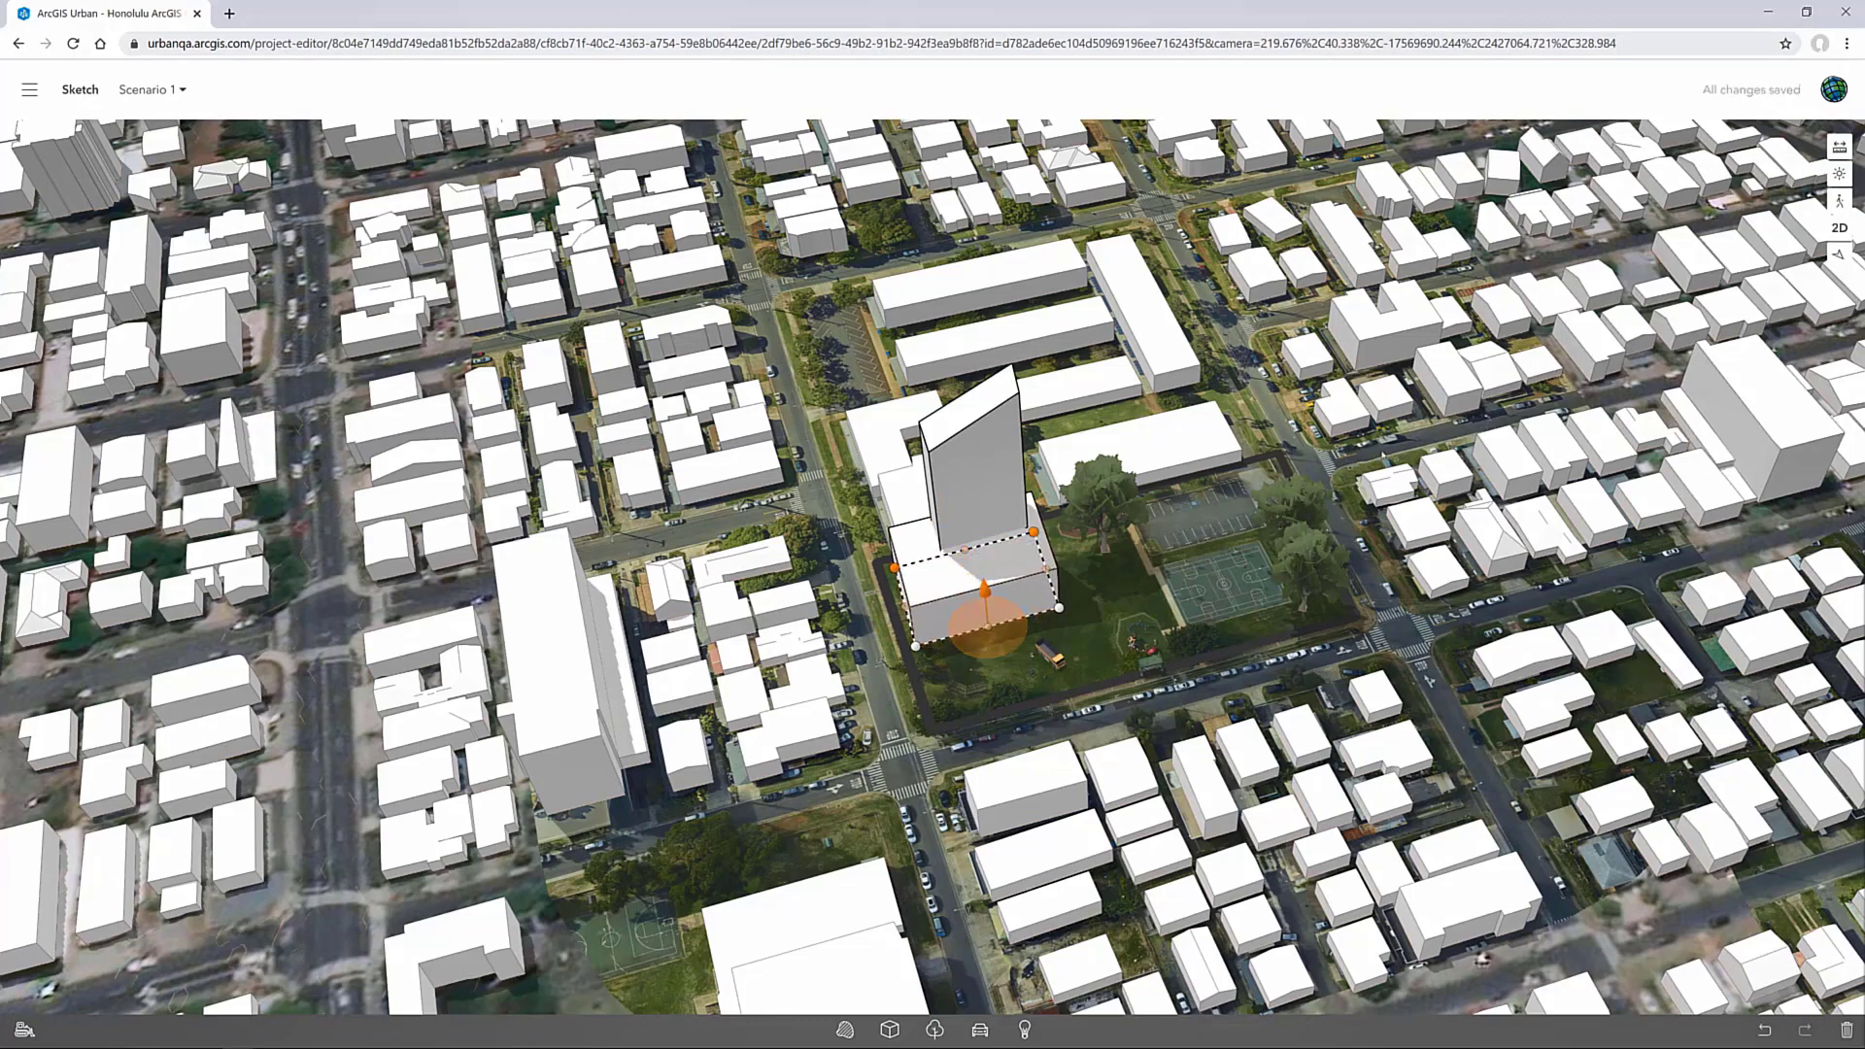
{"action": "key", "text": "Escape"}
Leave the project editor for the overview and go back from the Sketch project to the project list
{"action": "left_click", "coordinate": [30, 89]}
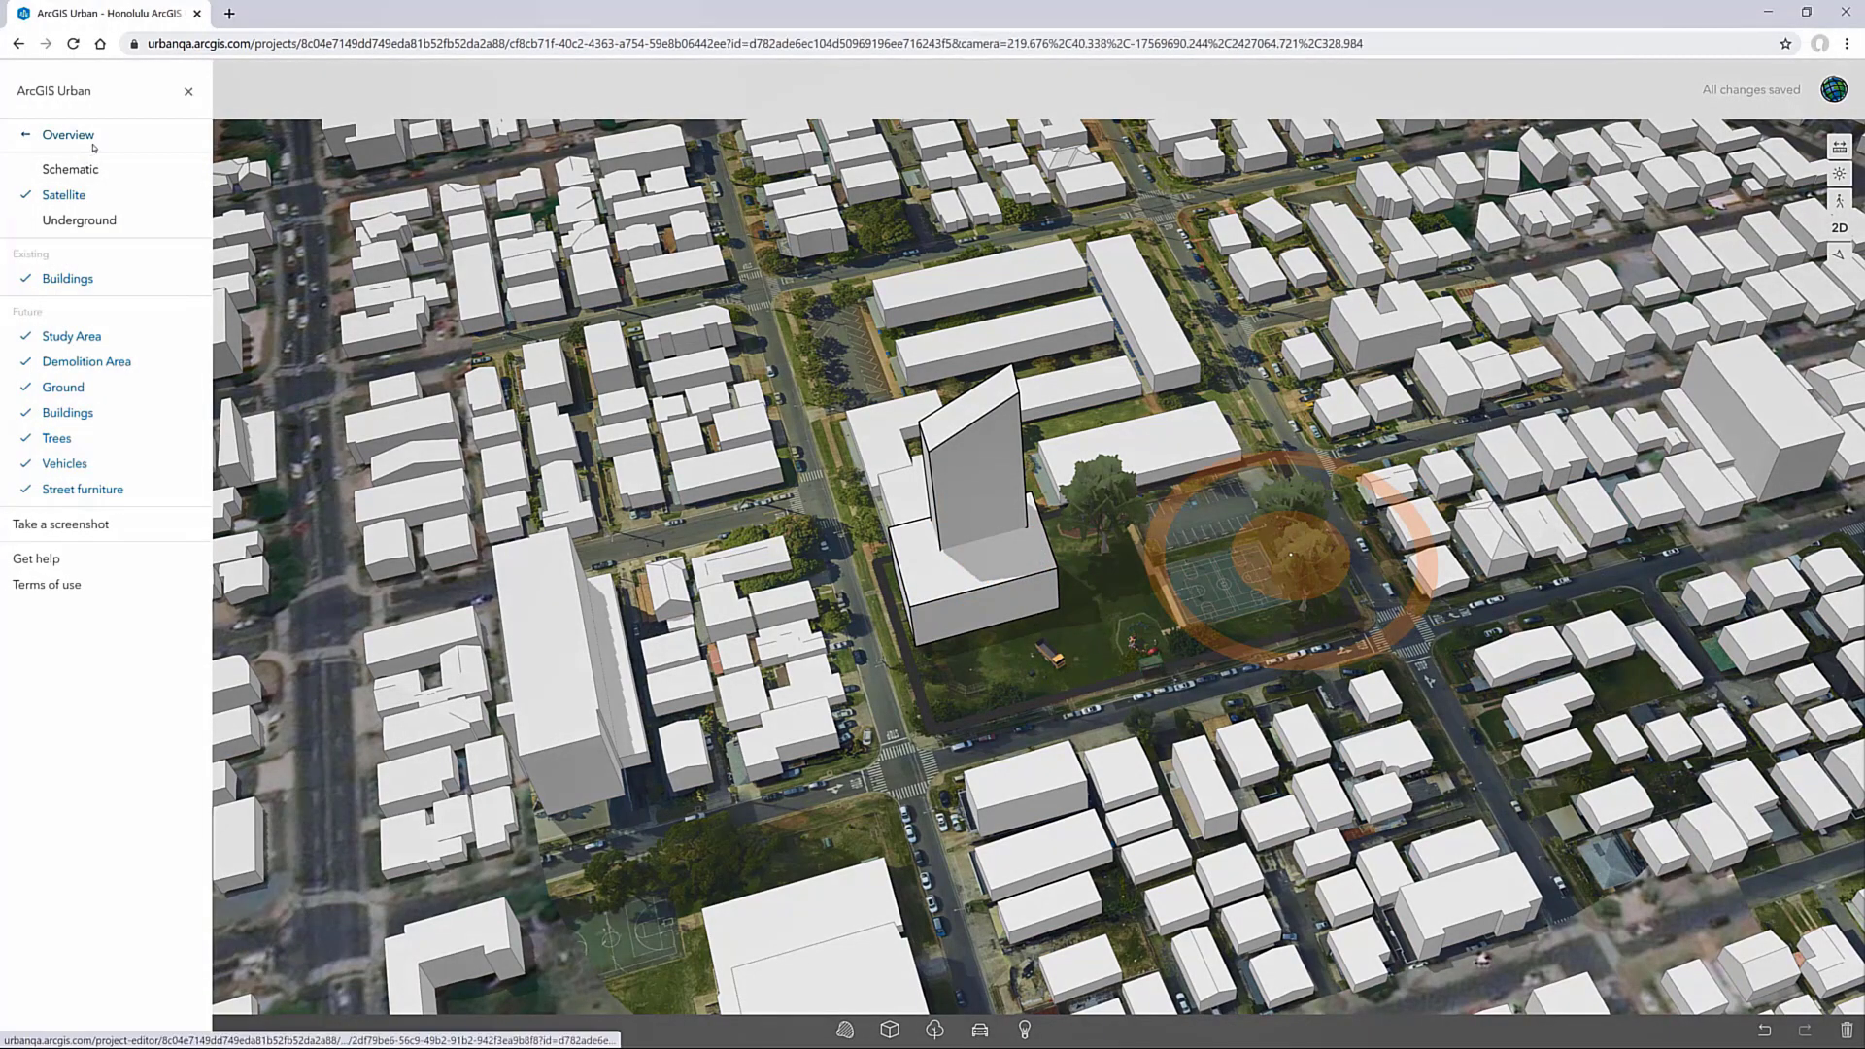
{"action": "left_click", "coordinate": [93, 144]}
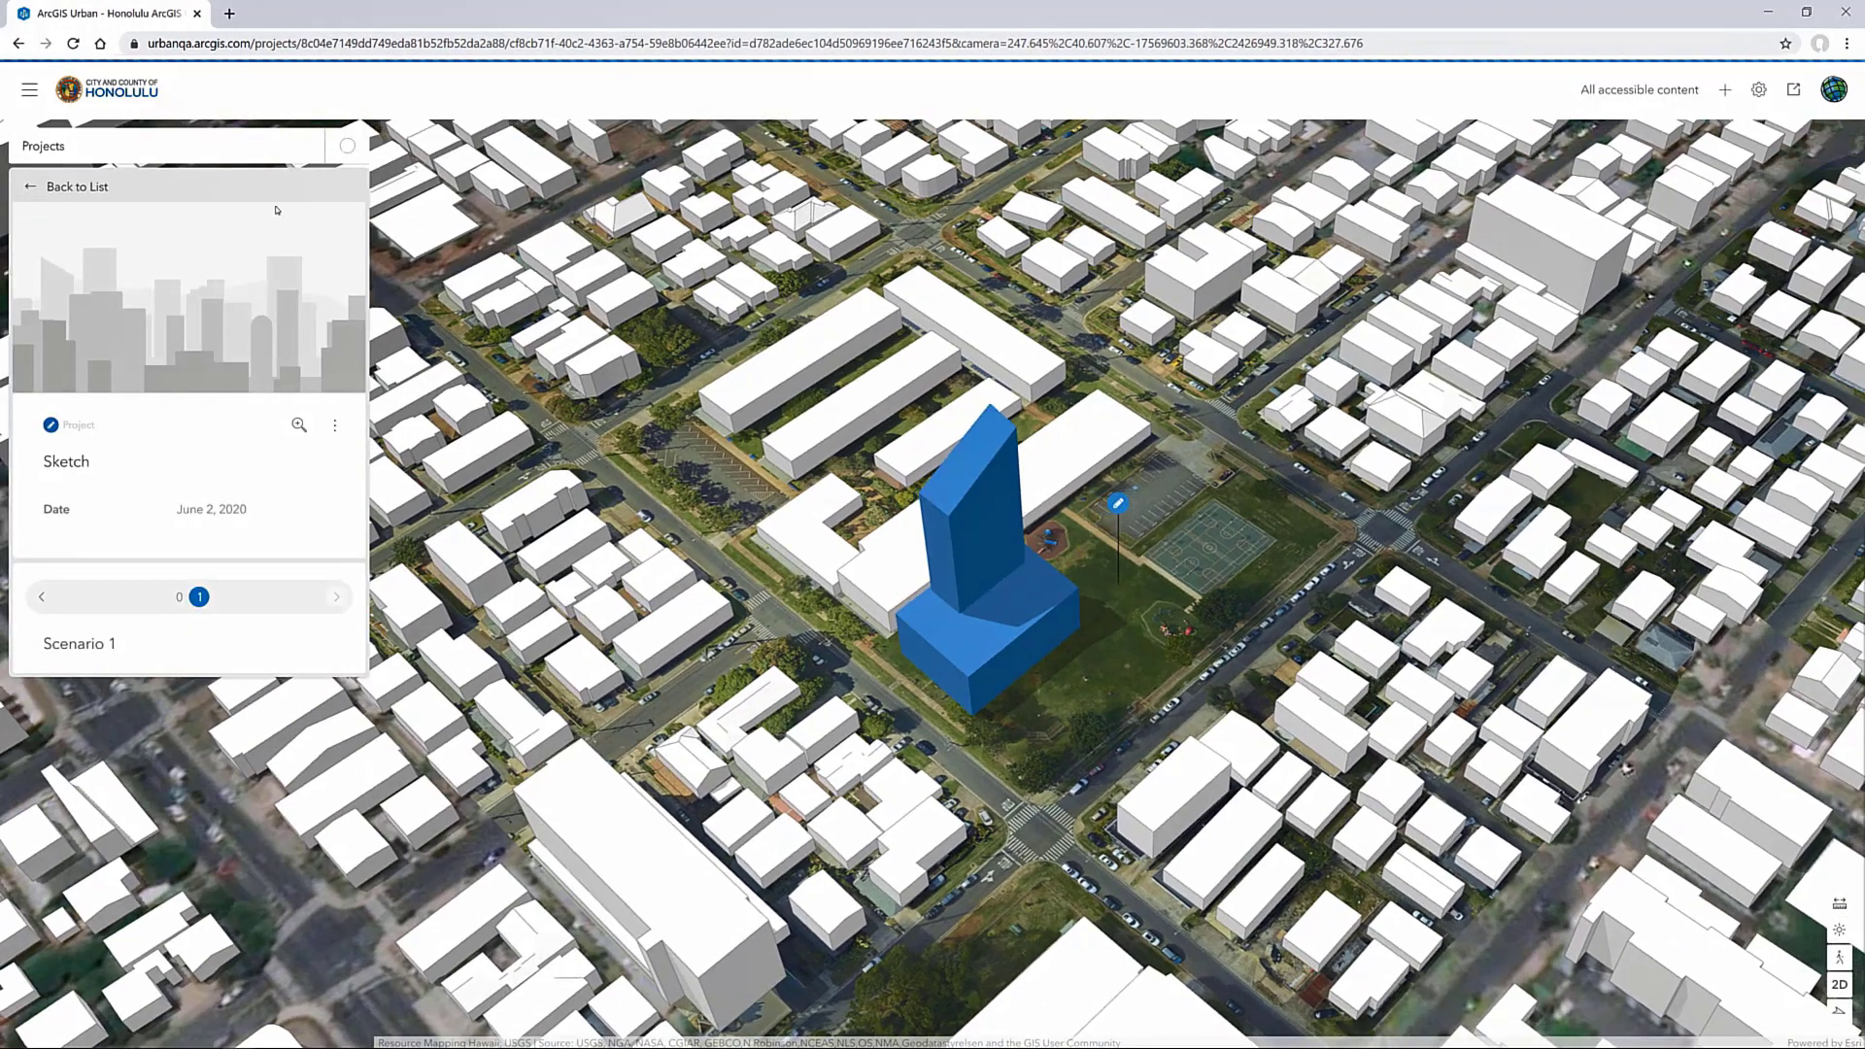
{"action": "left_click", "coordinate": [261, 189]}
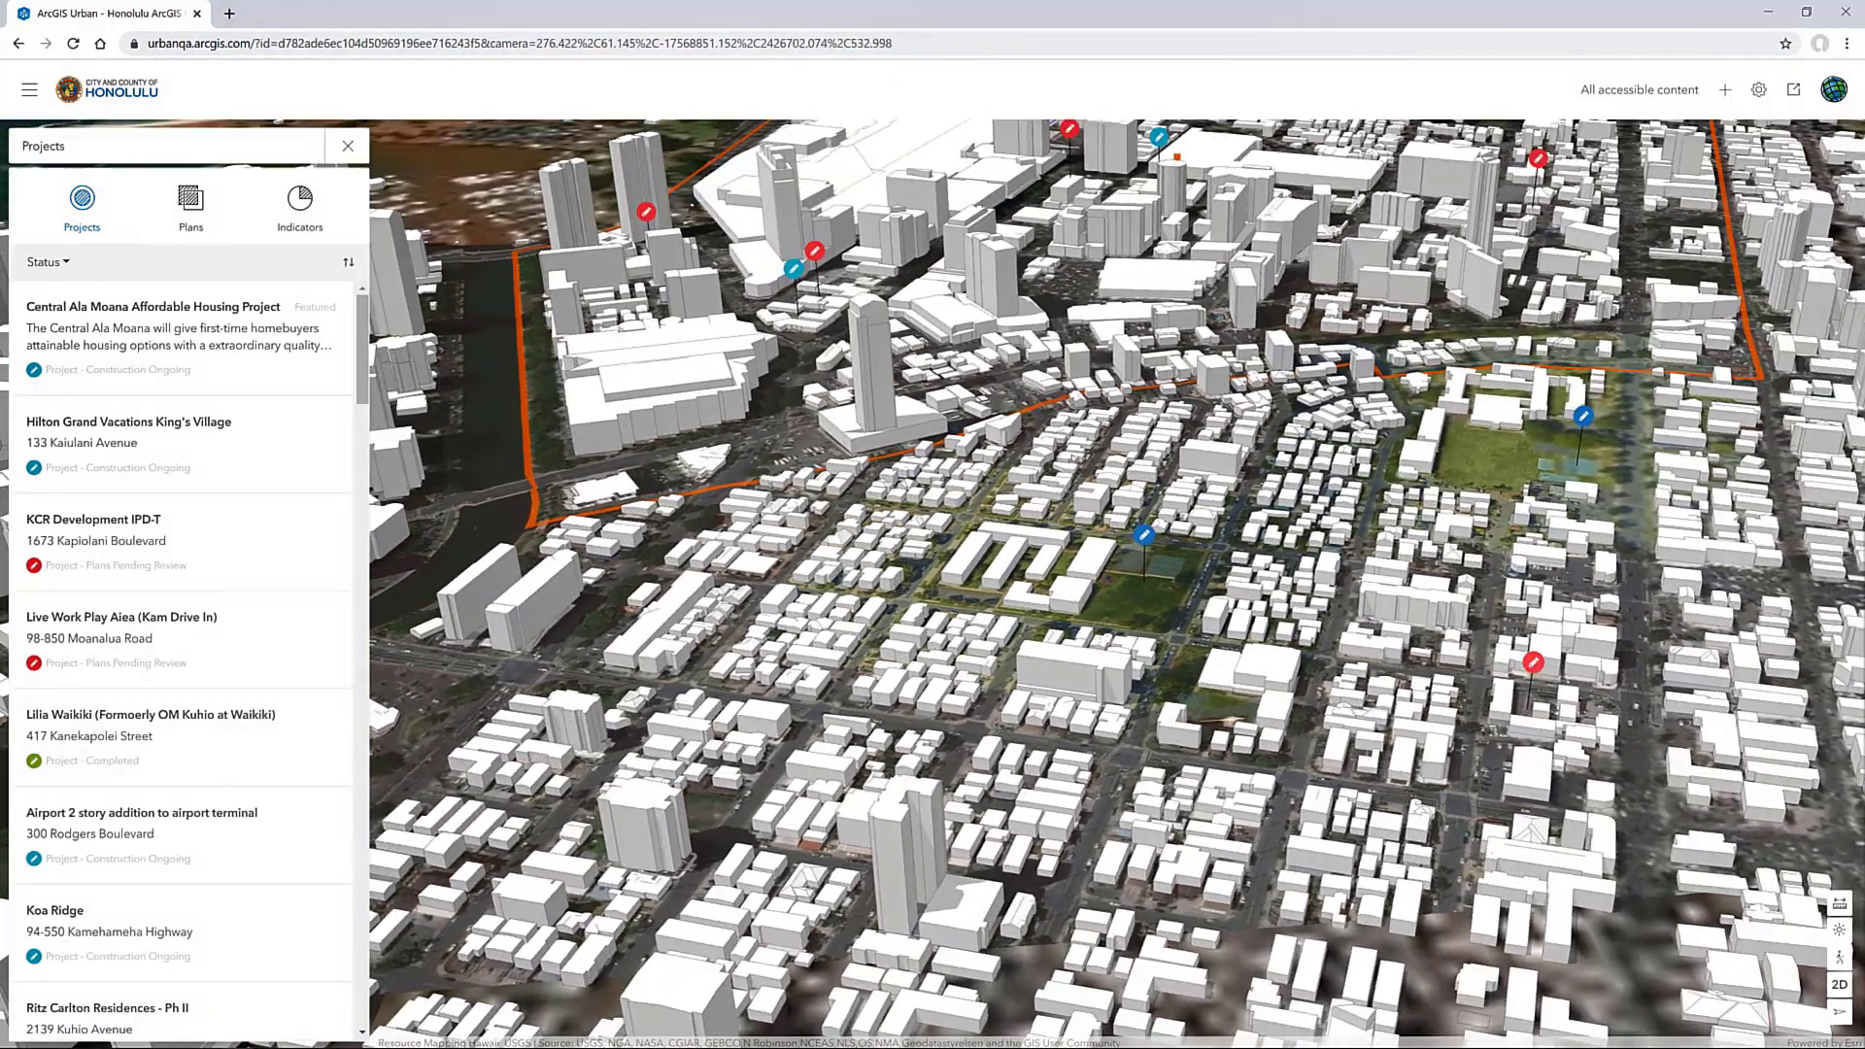
Switch the overview to the Schematic basemap and show the Honolulu coast with its rail corridor and projects
{"action": "left_click", "coordinate": [30, 89]}
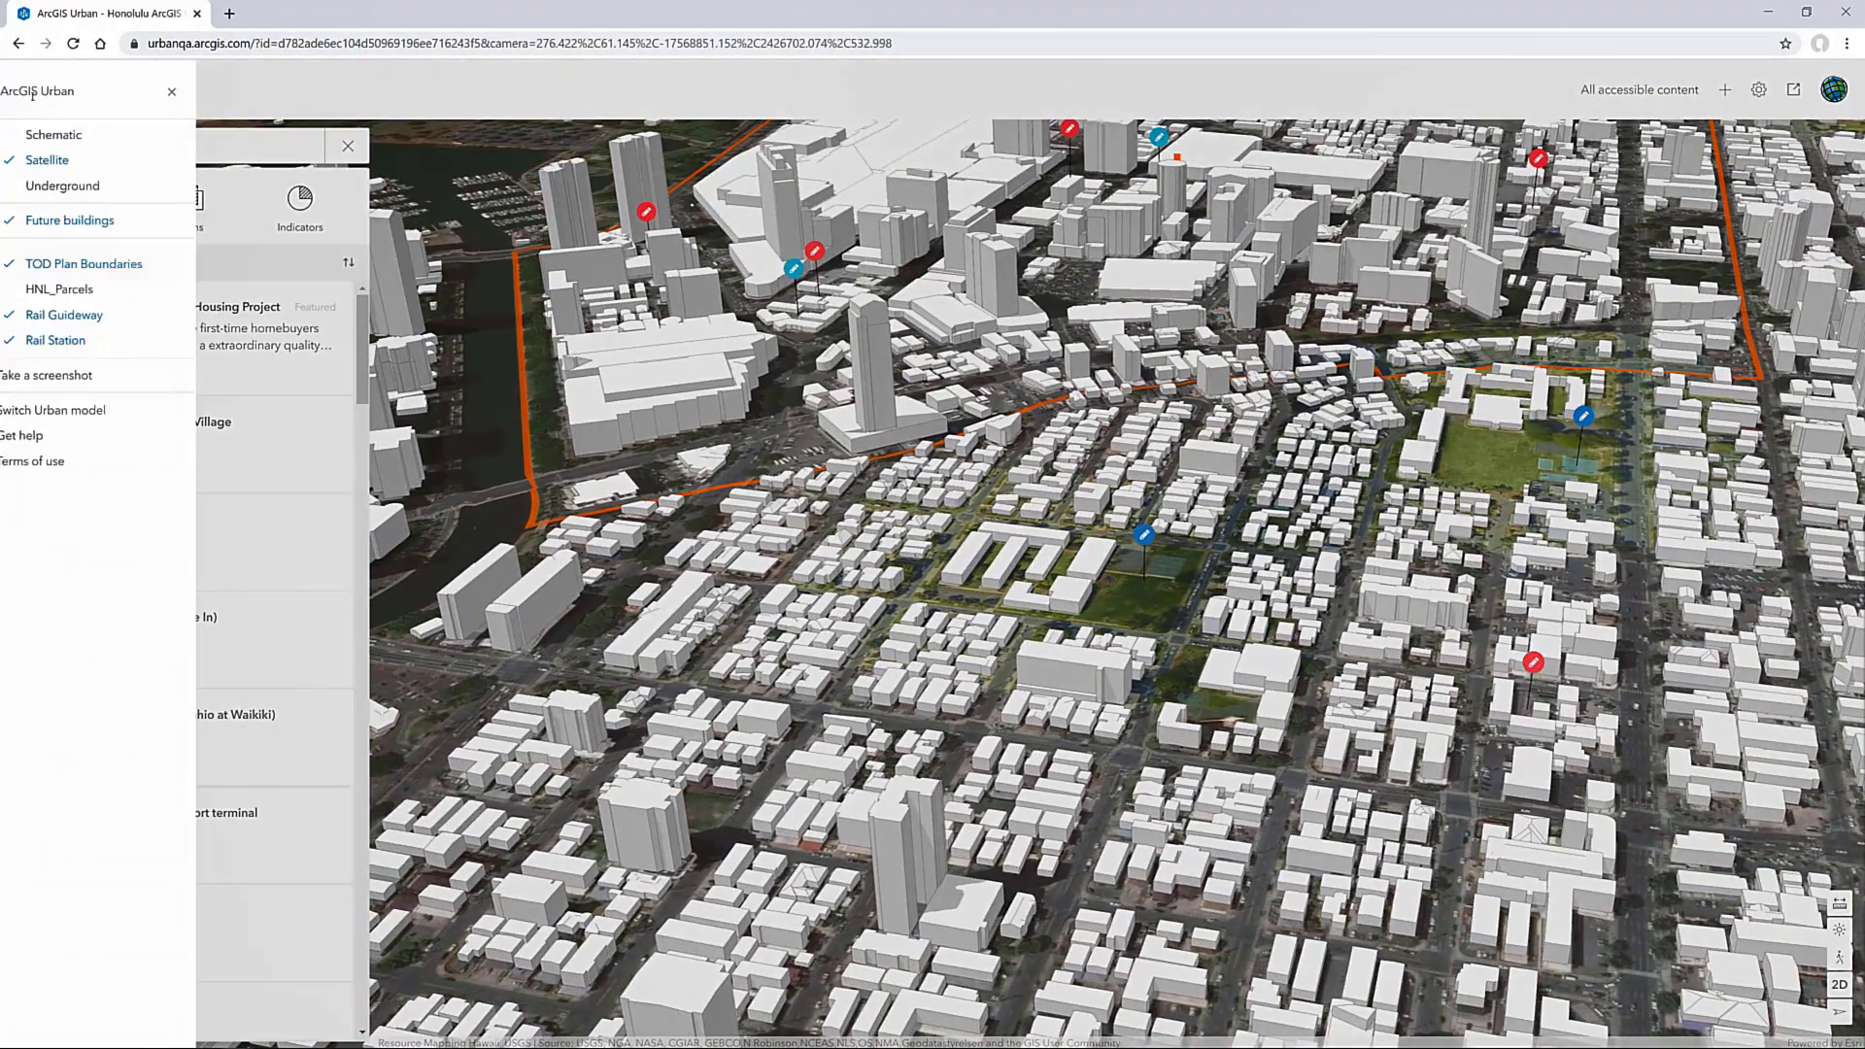
{"action": "left_click", "coordinate": [49, 137]}
{"action": "left_click", "coordinate": [1207, 697]}
{"action": "scroll", "coordinate": [1207, 698], "scroll_direction": "down", "scroll_amount": 10}
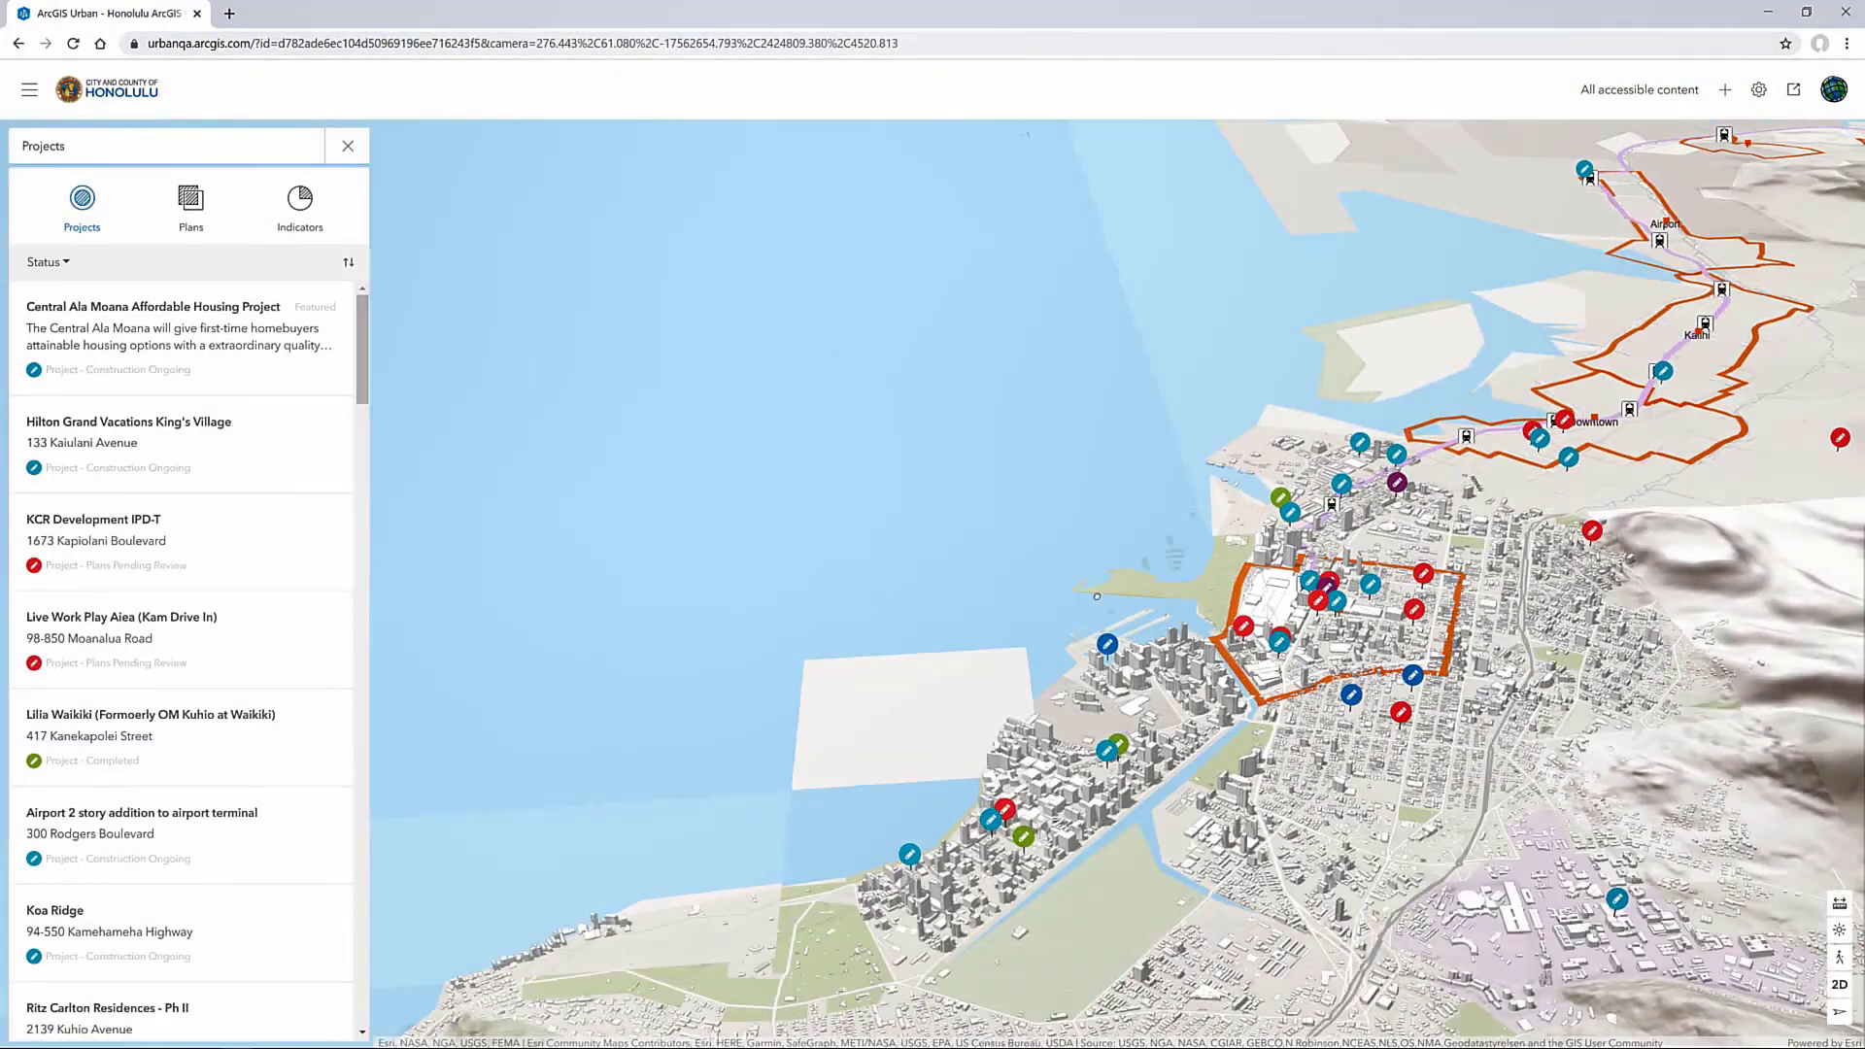
{"action": "right_click_drag", "start_coordinate": [1165, 625], "coordinate": [991, 564]}
{"action": "left_click_drag", "start_coordinate": [1137, 476], "coordinate": [1240, 612]}
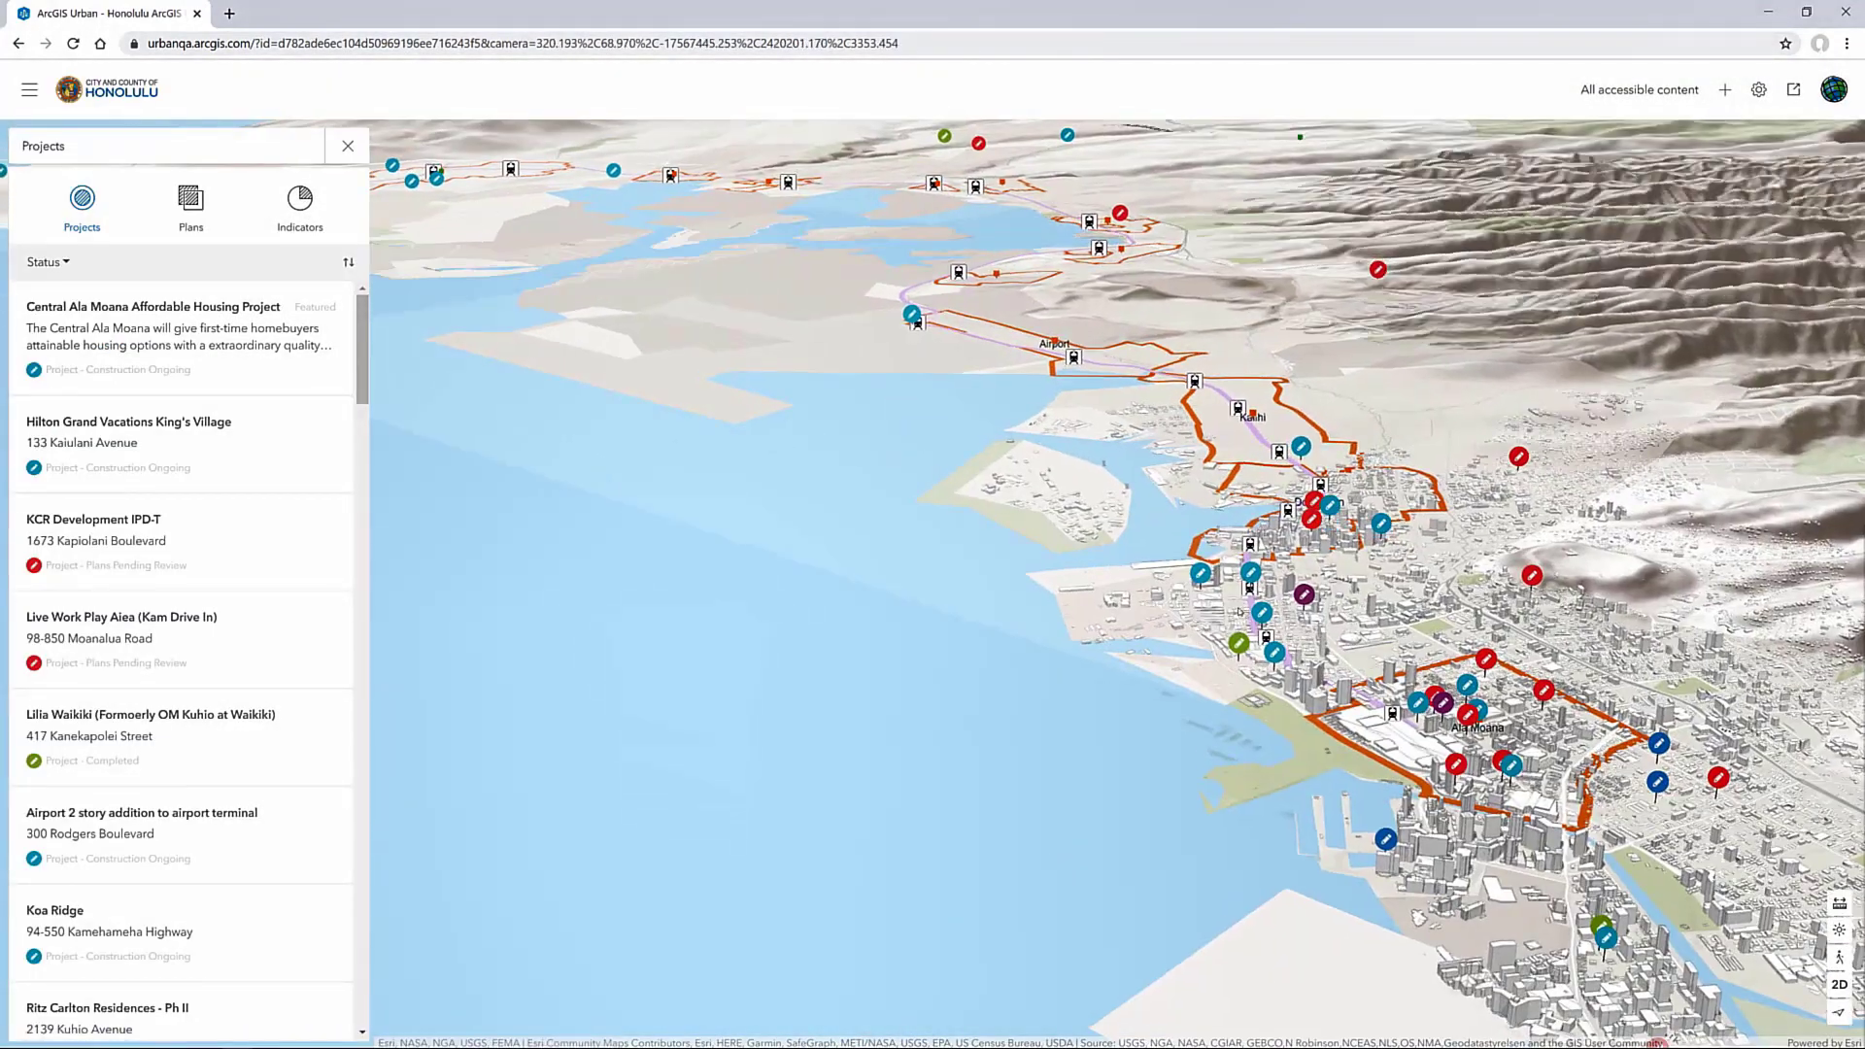